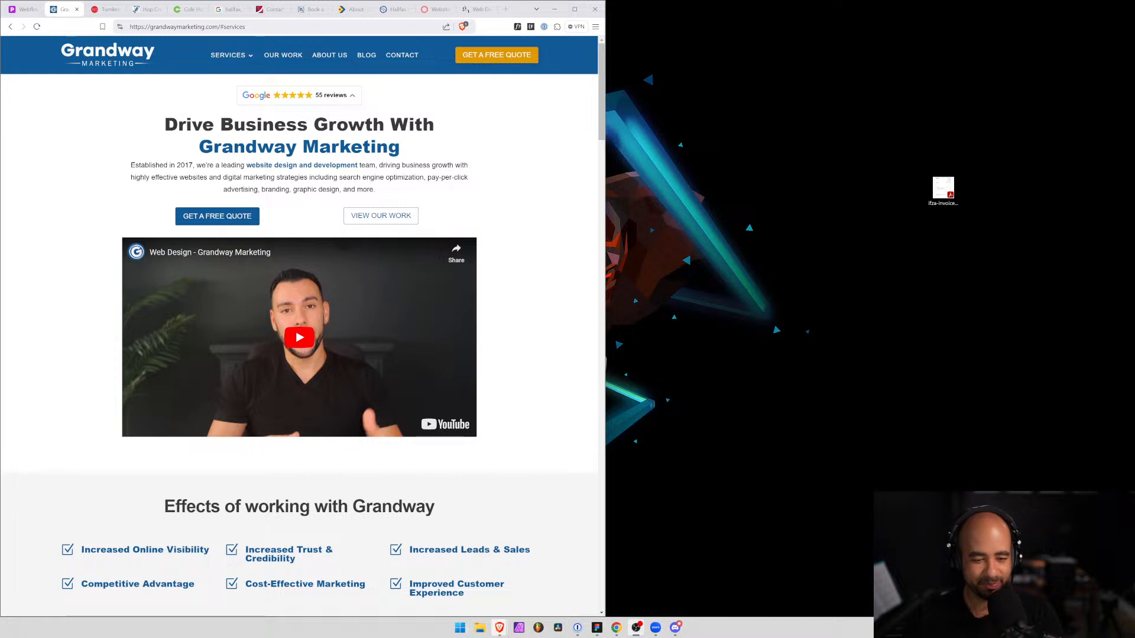
Bring up the Notion Competition Analysis page beside the Grandway site and place the Zoom meeting window over the site's lower part
mouse_move(500, 628)
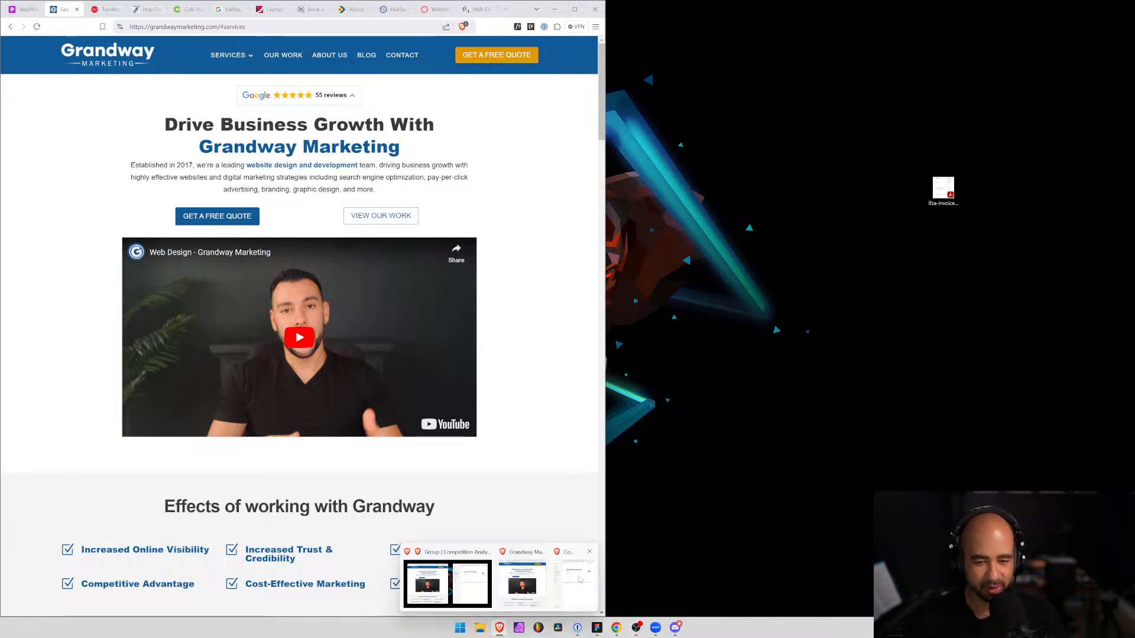
left_click(579, 582)
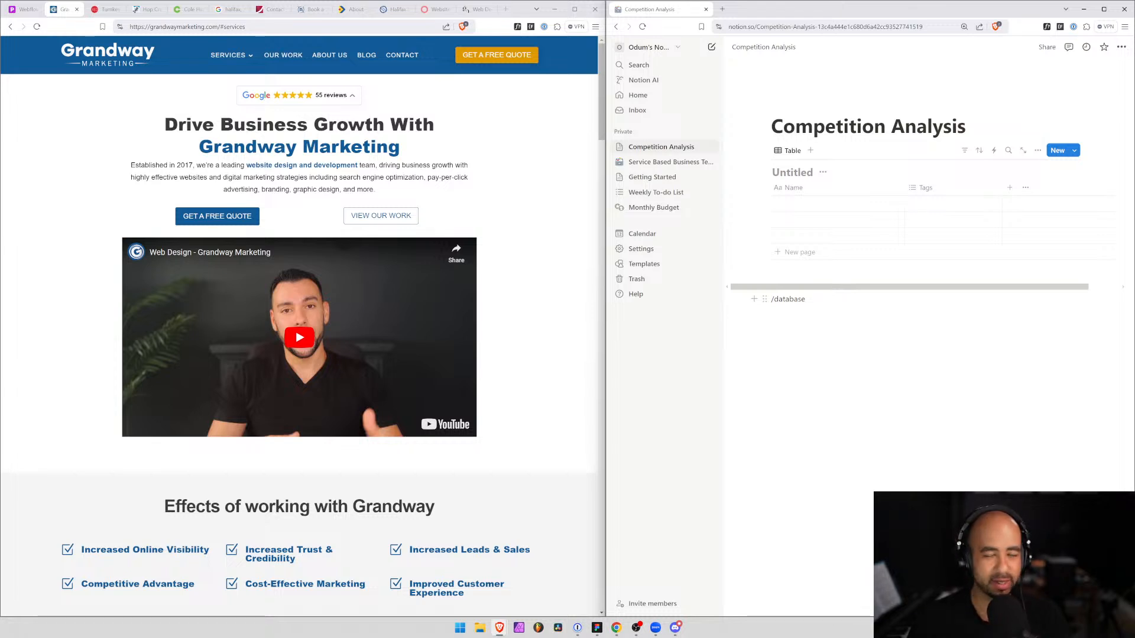
left_click_drag(1134, 142, 967, 235)
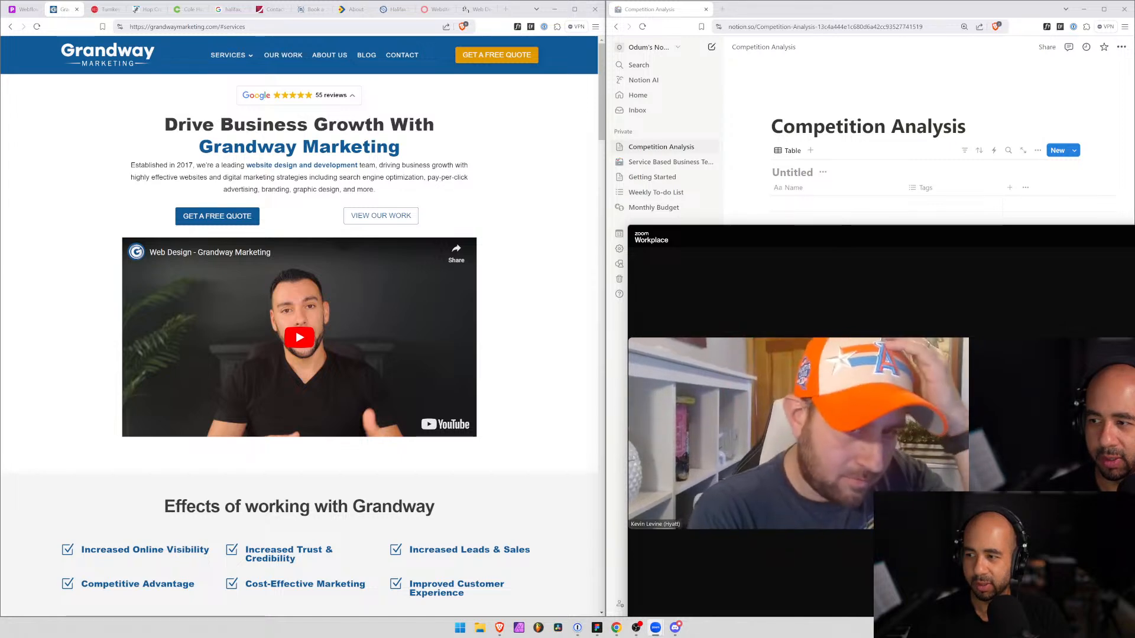
left_click_drag(1134, 225, 1019, 405)
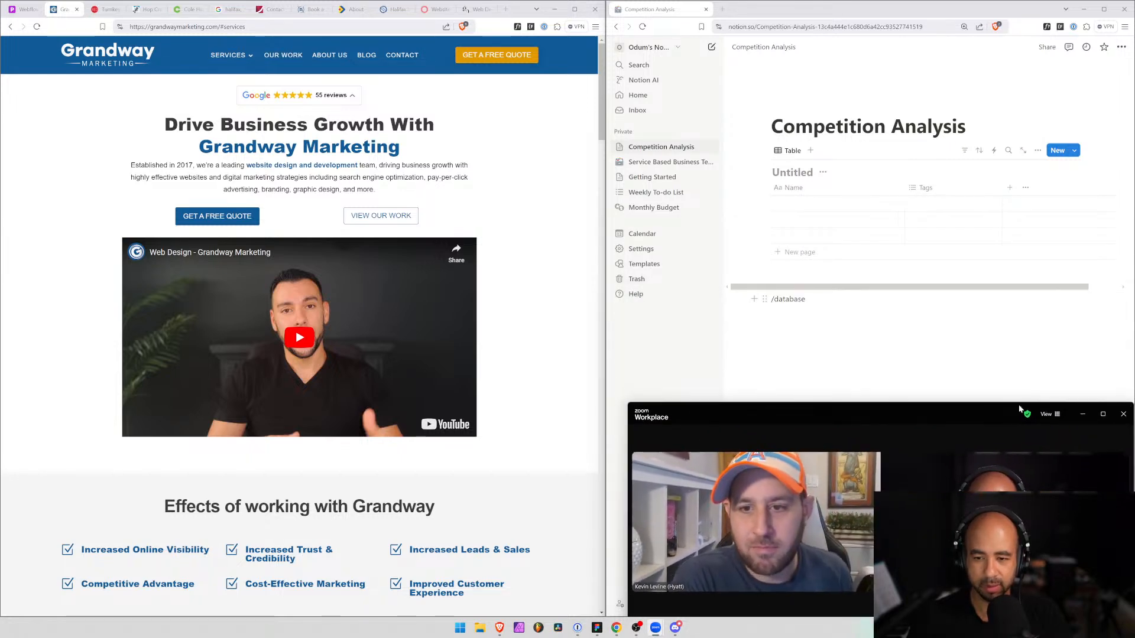
left_click_drag(887, 417, 261, 431)
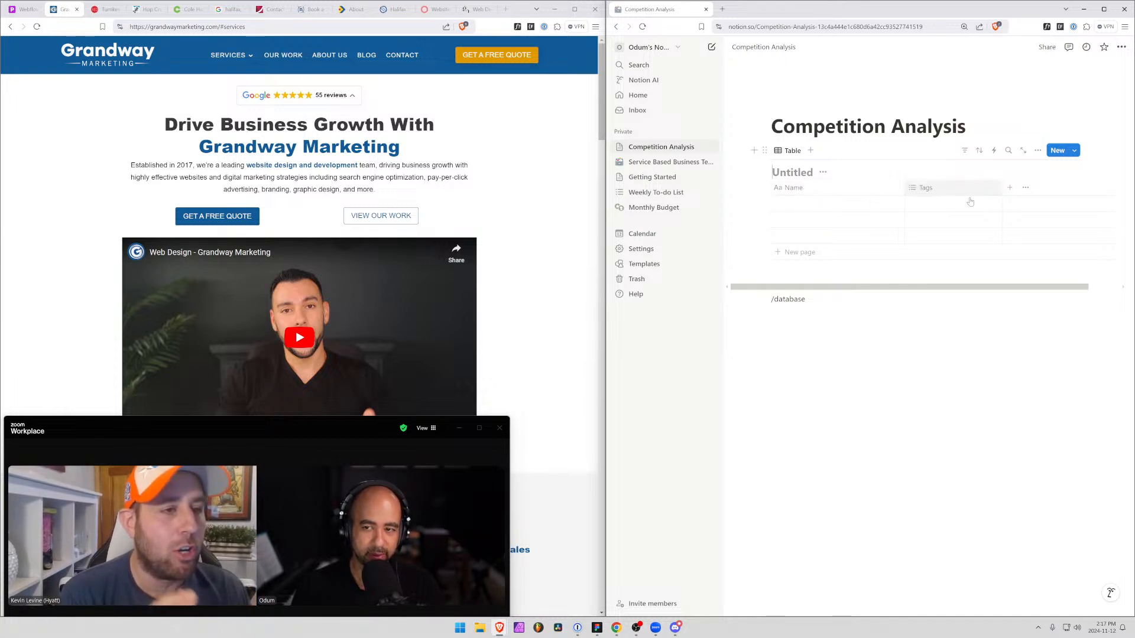
Rename the table's Name column to Company Name
left_click(1012, 187)
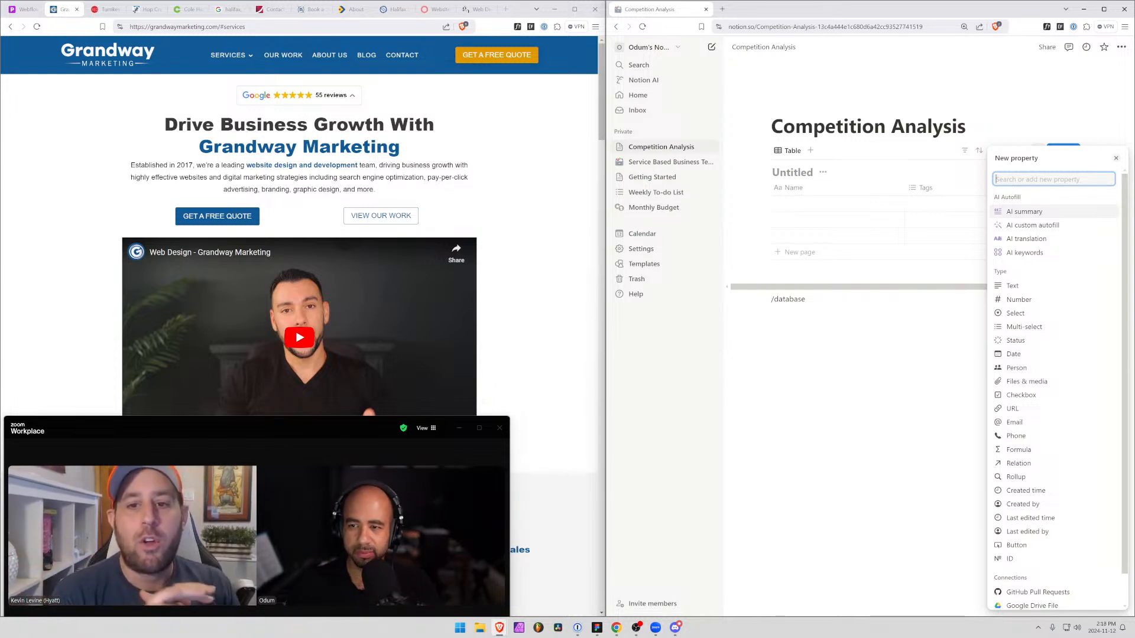
left_click(823, 192)
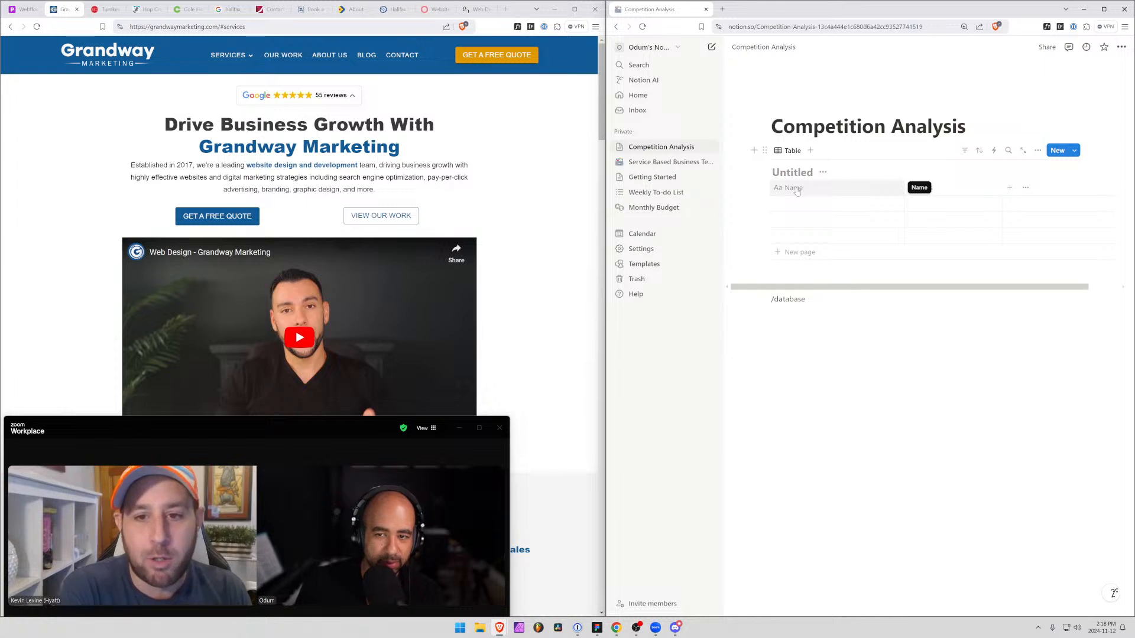
left_click(796, 189)
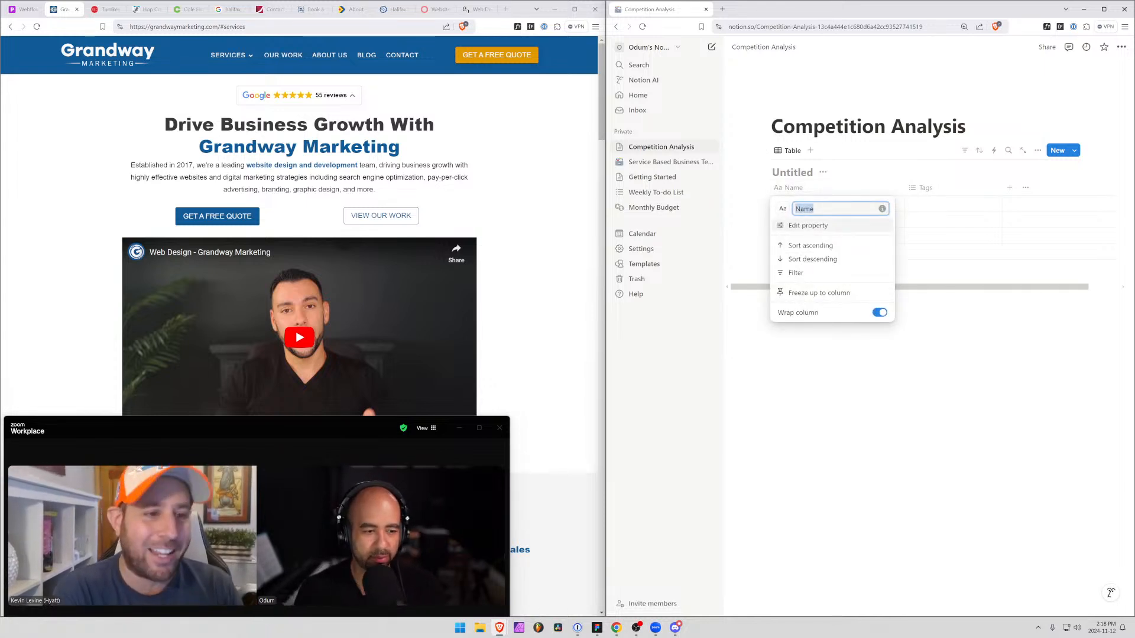
type("Company Nam")
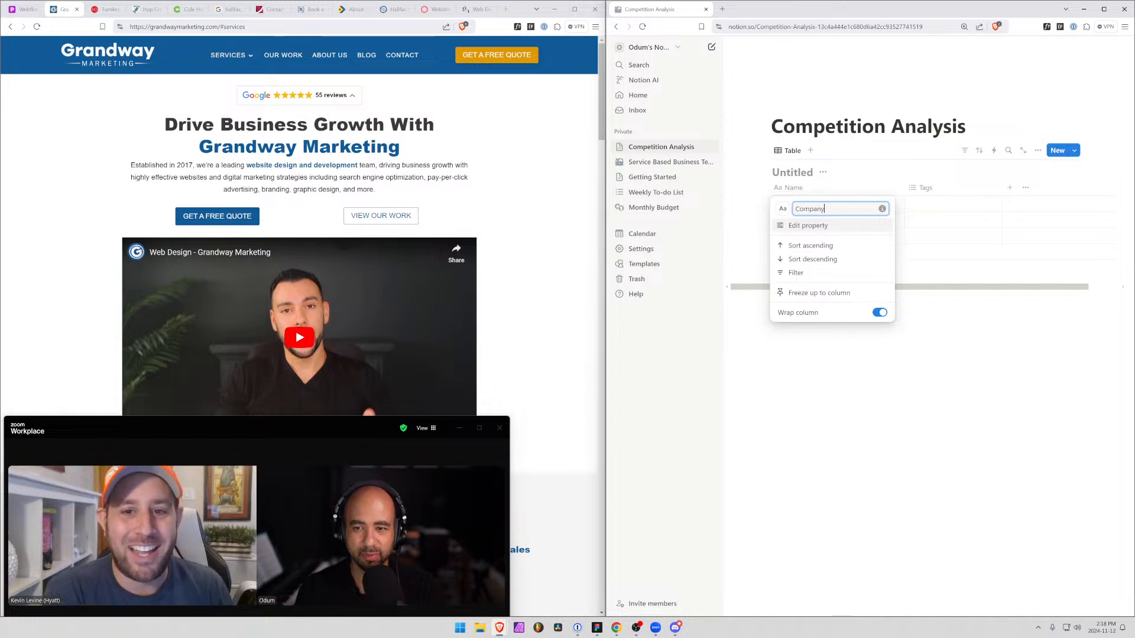
left_click(902, 355)
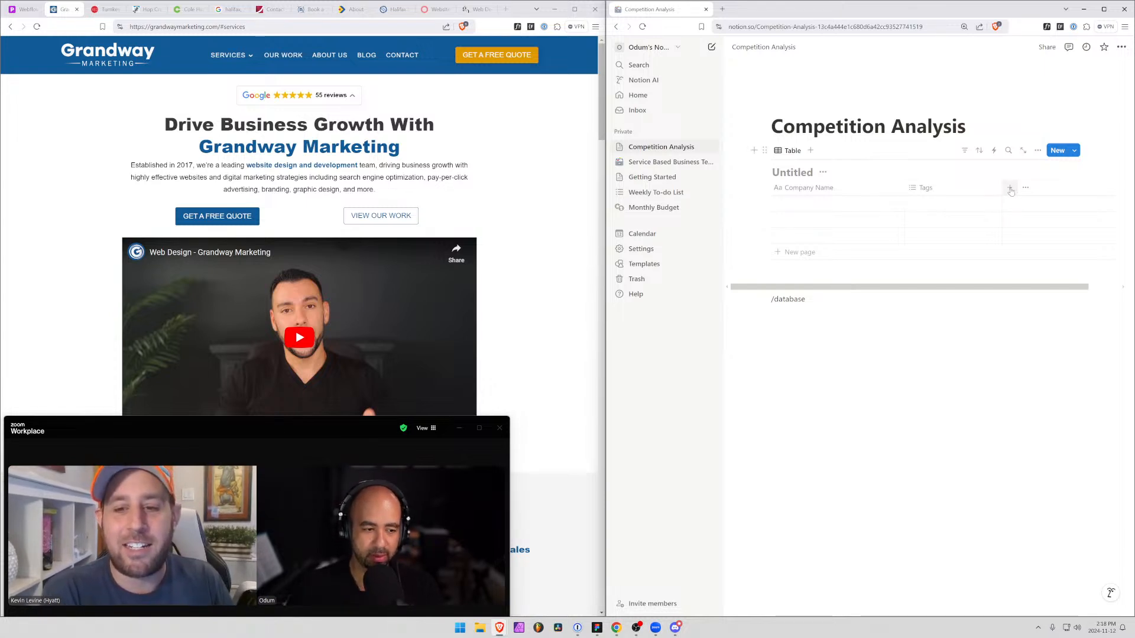
Rename the Tags property to Link and change its type to URL
left_click(922, 190)
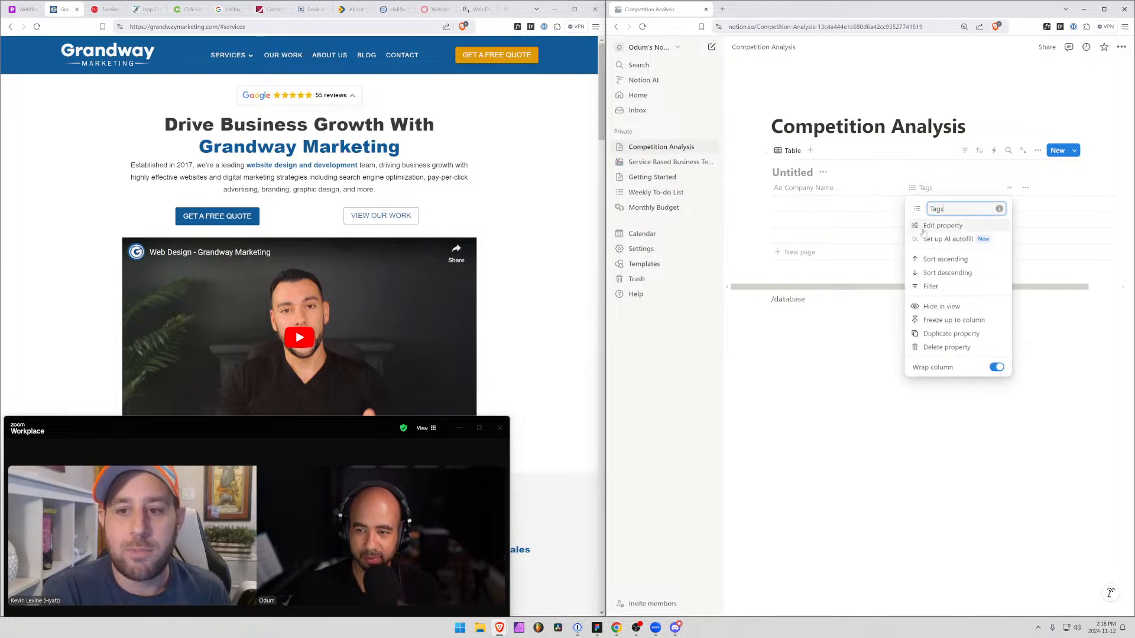
left_click(919, 227)
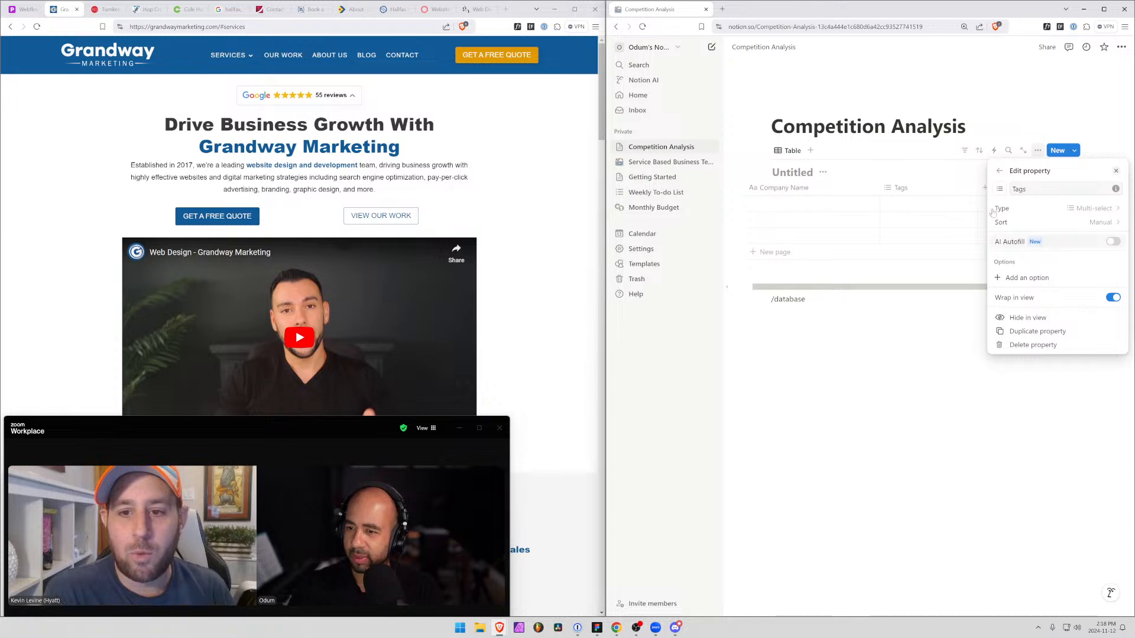
left_click(1000, 189)
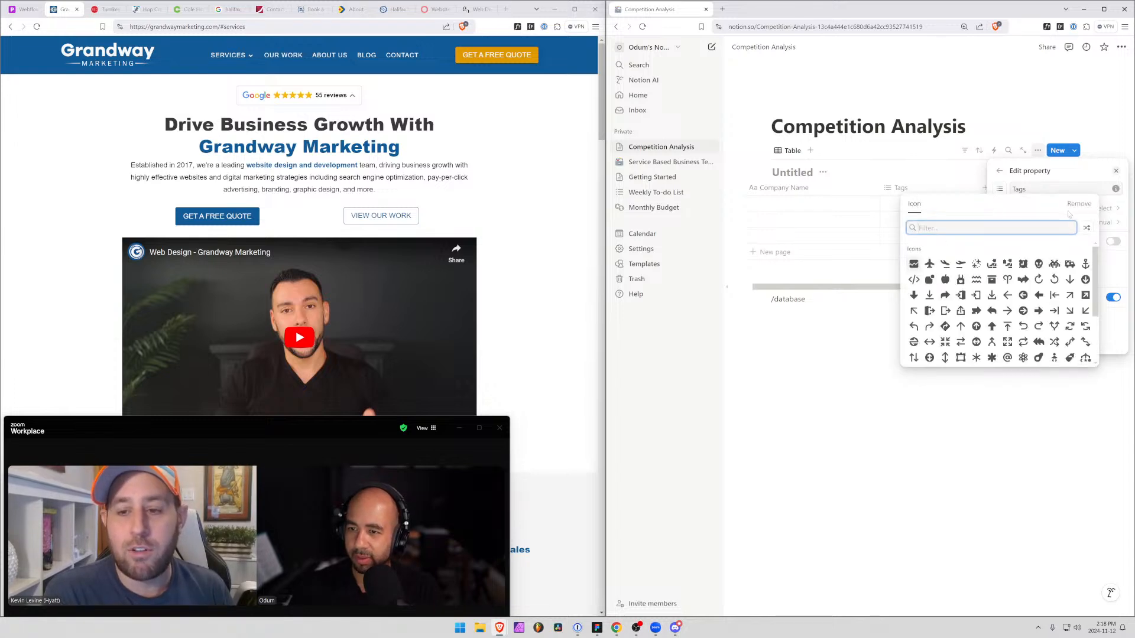
left_click(1084, 173)
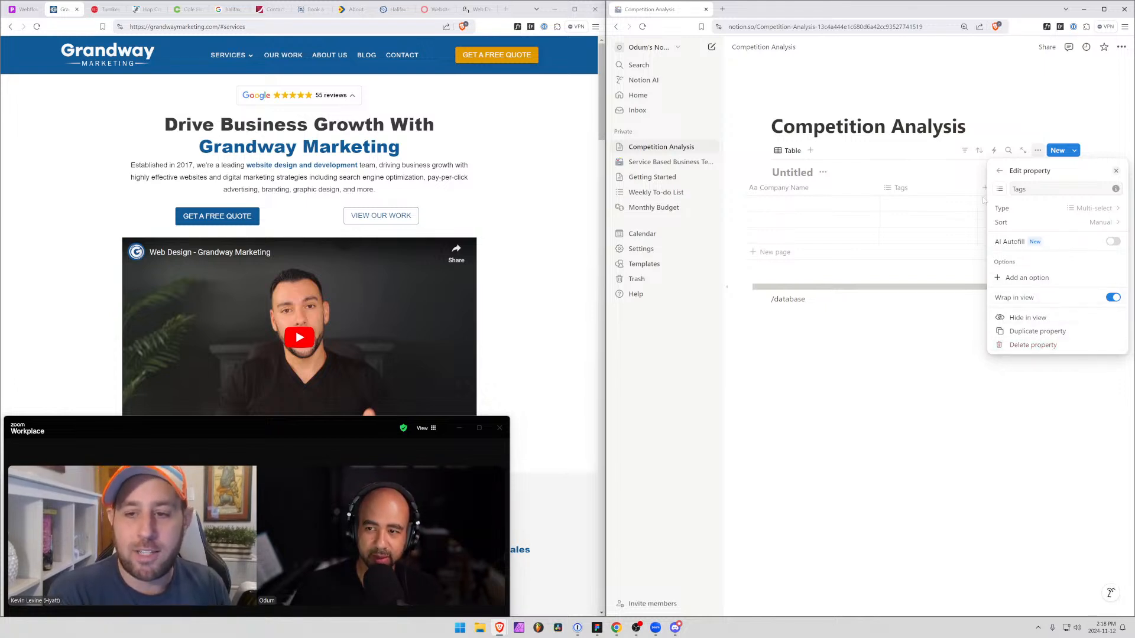
left_click_drag(1031, 189, 982, 201)
type("Links")
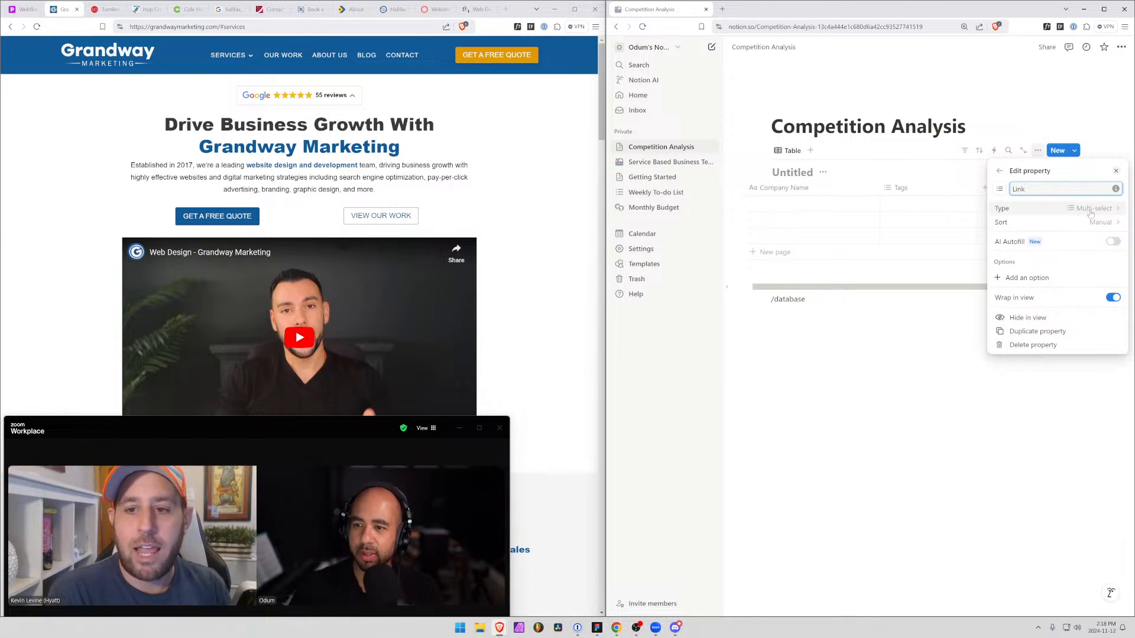
left_click(1117, 214)
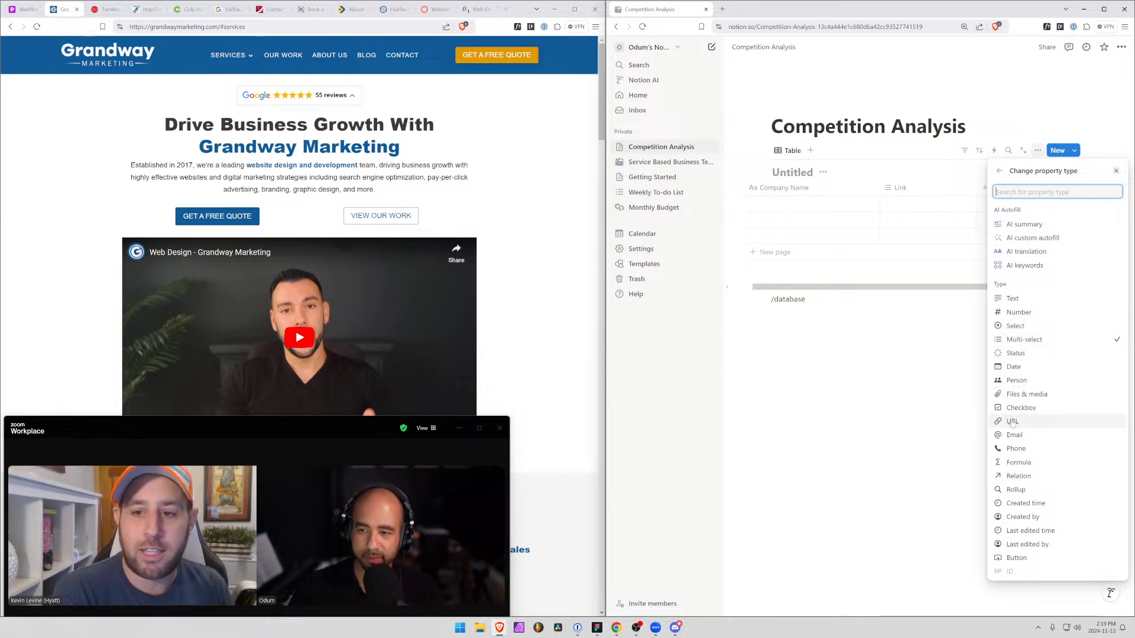
left_click(1012, 421)
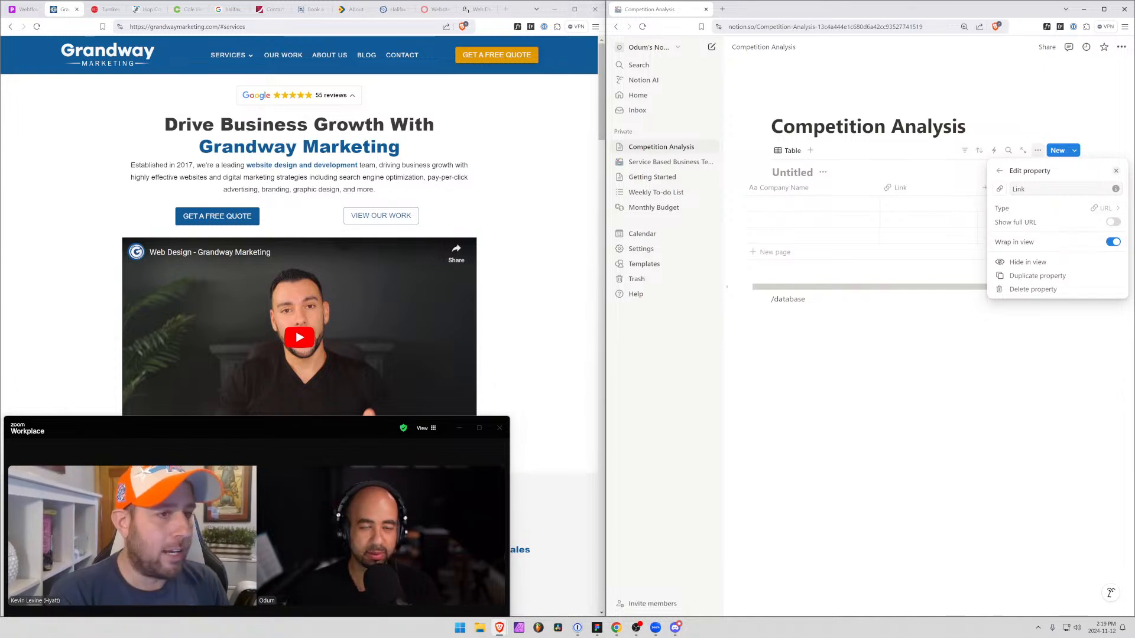
left_click_drag(606, 157, 487, 157)
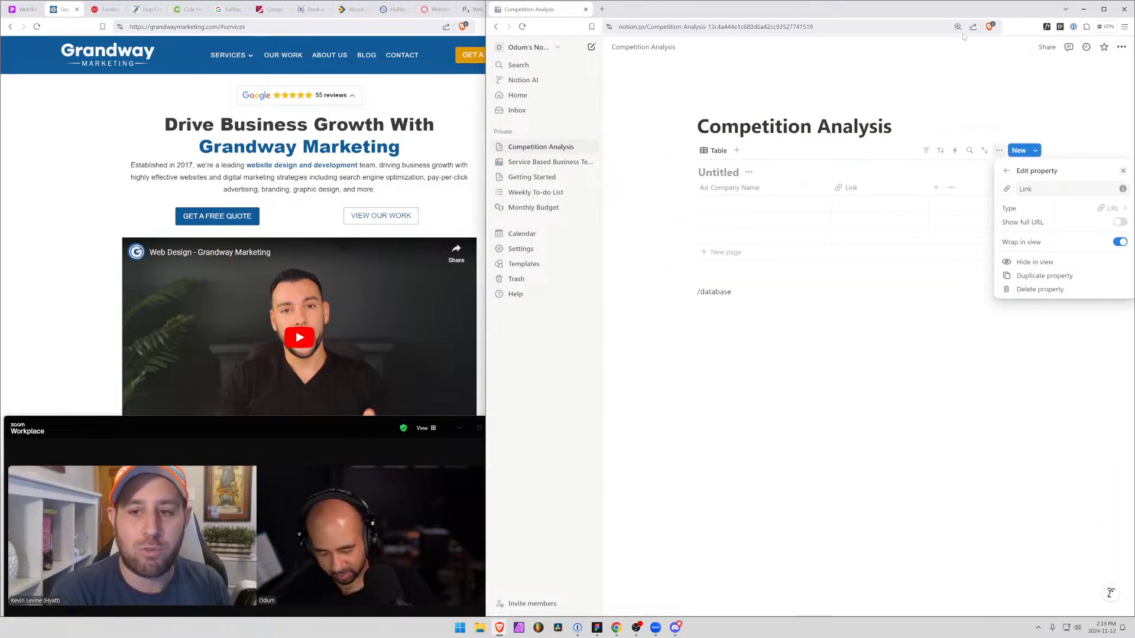
key("ctrl+plus")
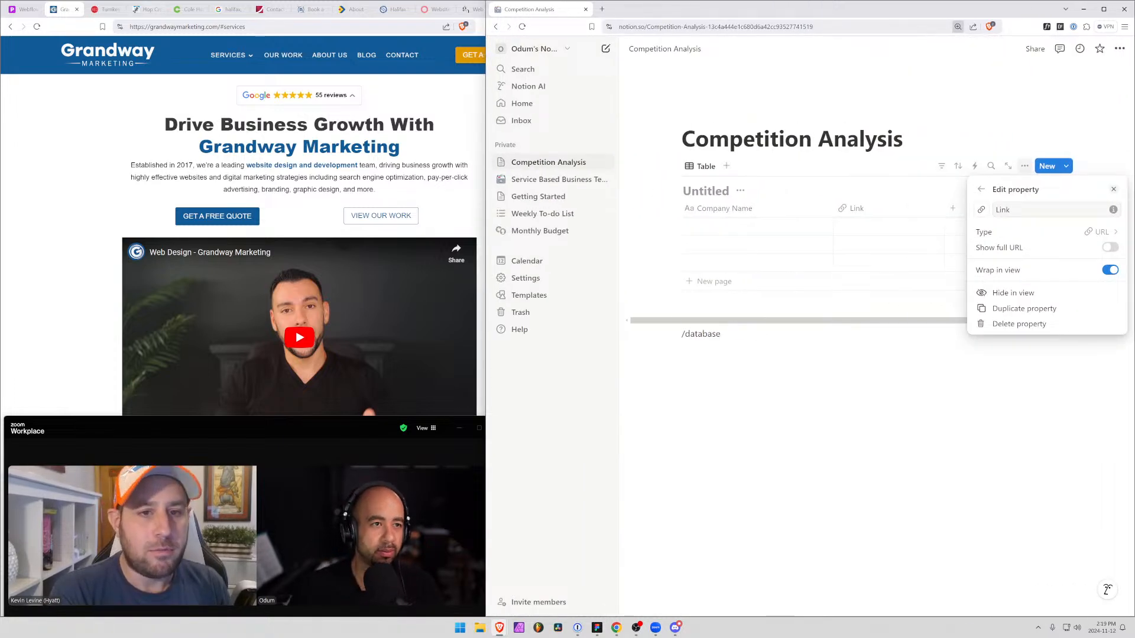
left_click_drag(219, 27, 130, 27)
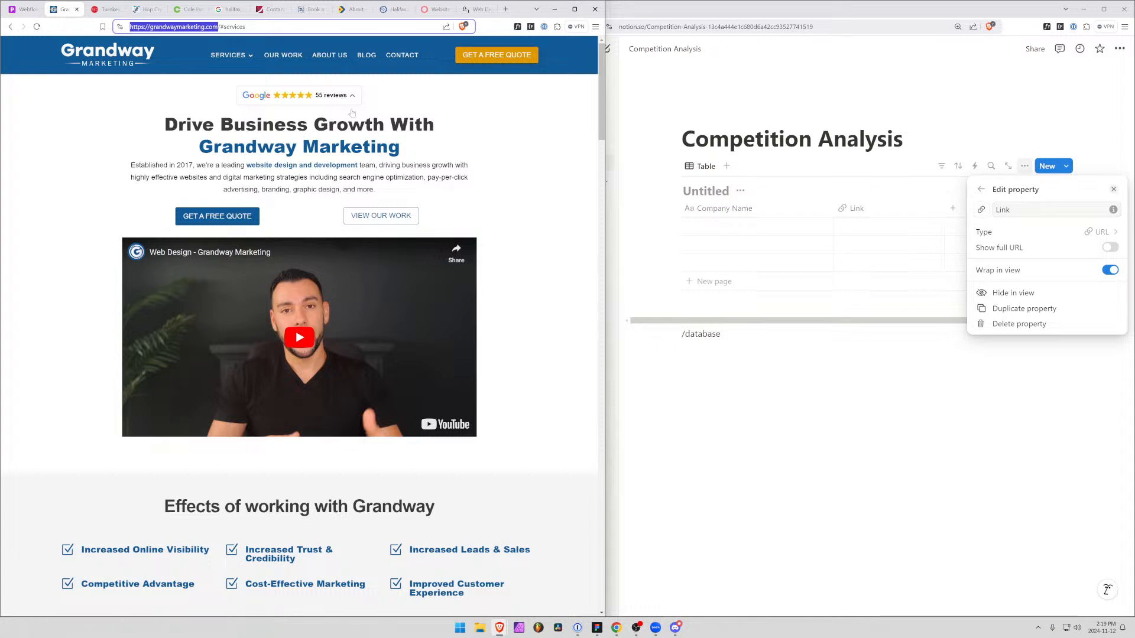
left_click(774, 225)
left_click(730, 228)
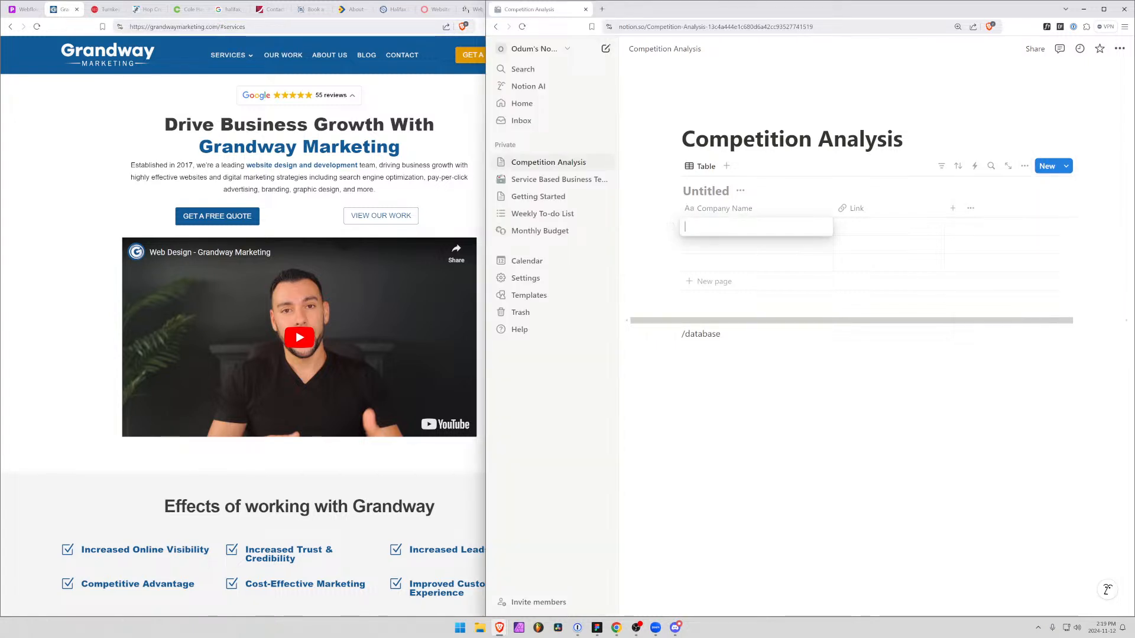
type("Grand")
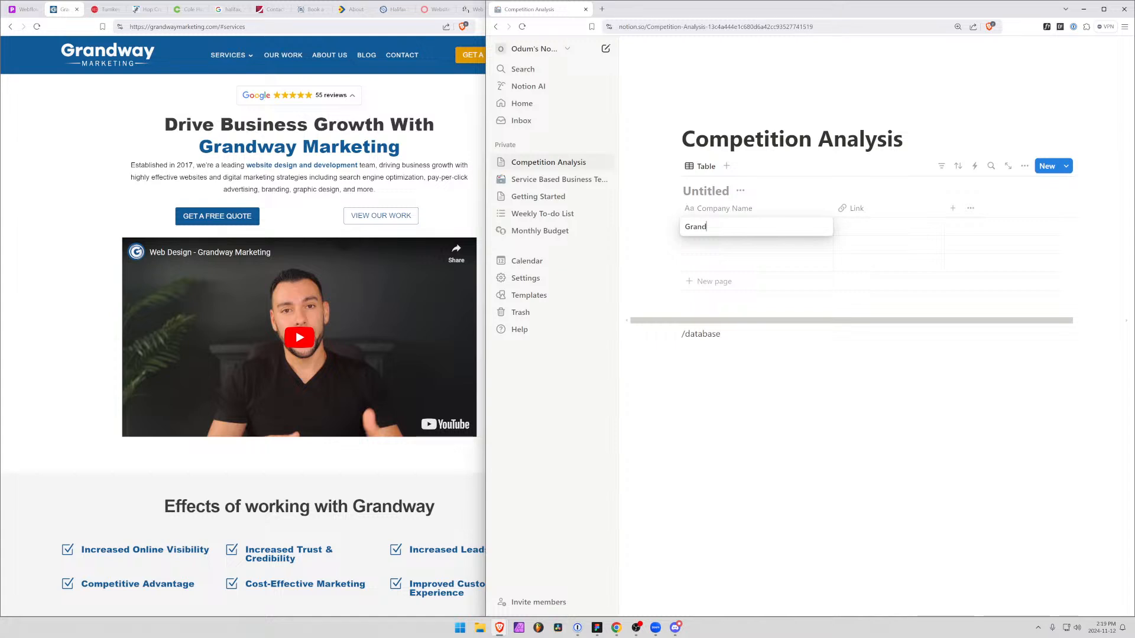
type("way Marketing")
key("Tab")
type("grandwaymarketing.com/")
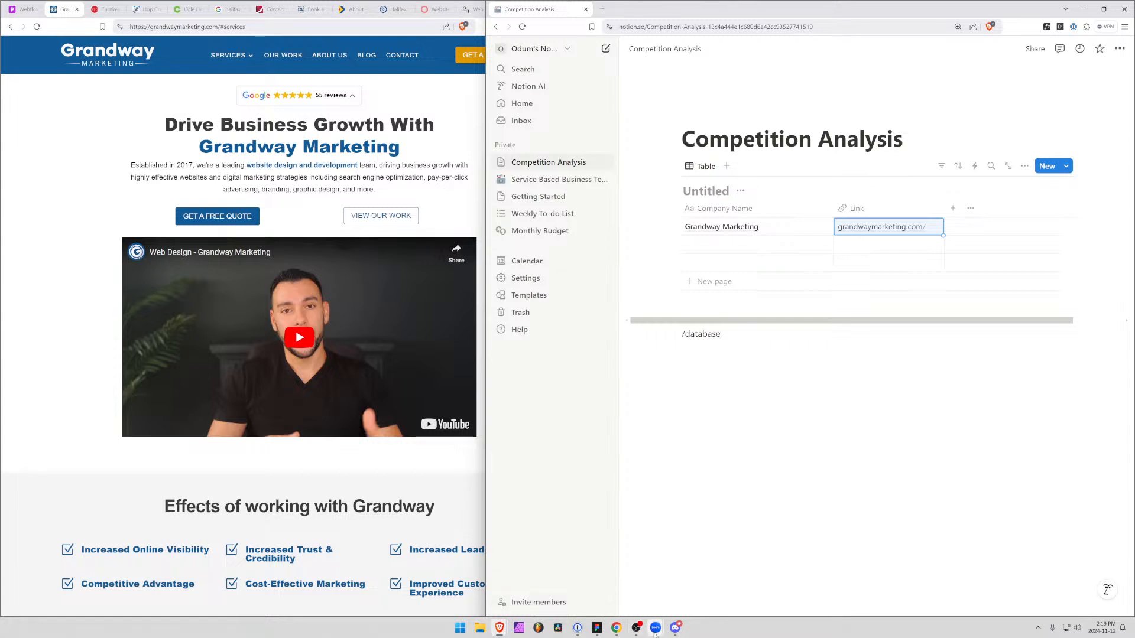
Bring the Zoom meeting back to the front and check the Grandway Marketing link by opening it and closing its page
mouse_move(656, 627)
left_click(656, 584)
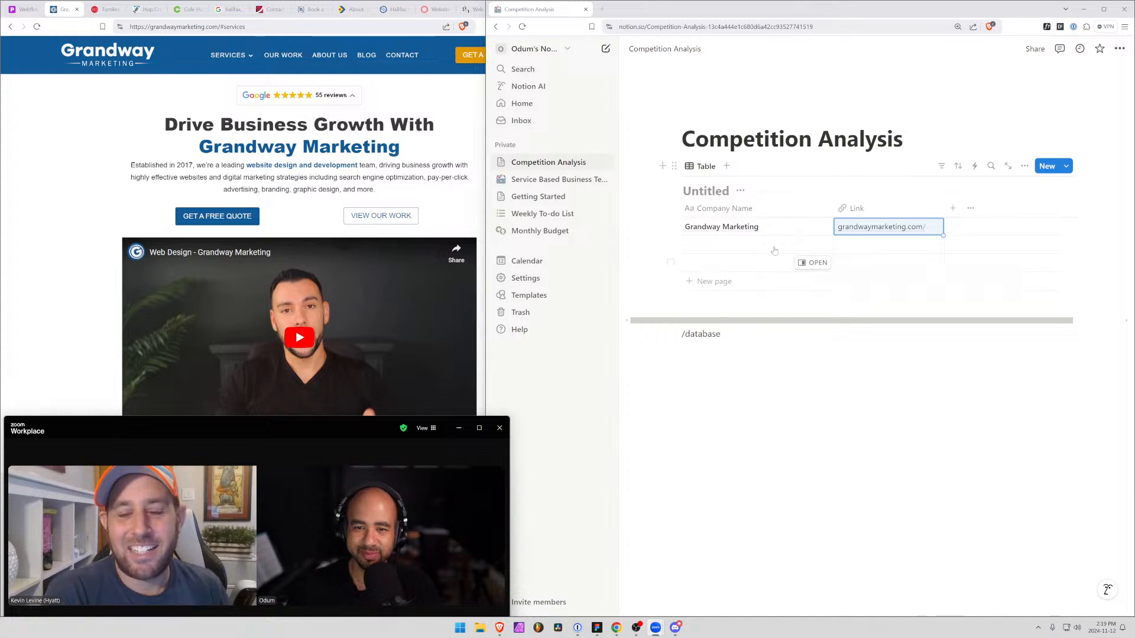
left_click(966, 227)
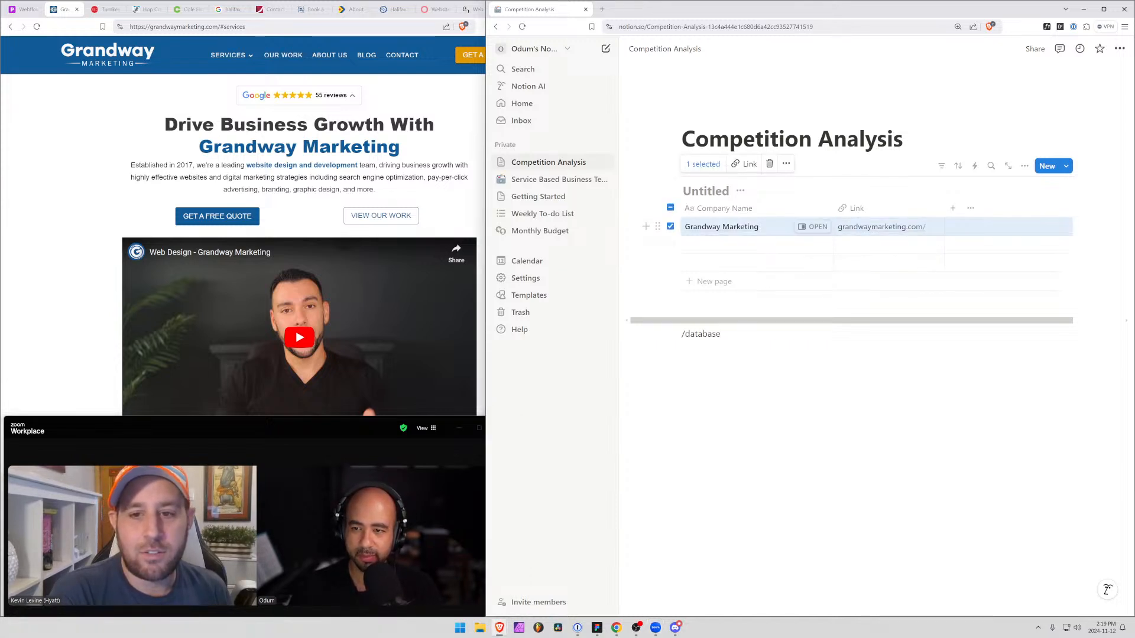
left_click(880, 231)
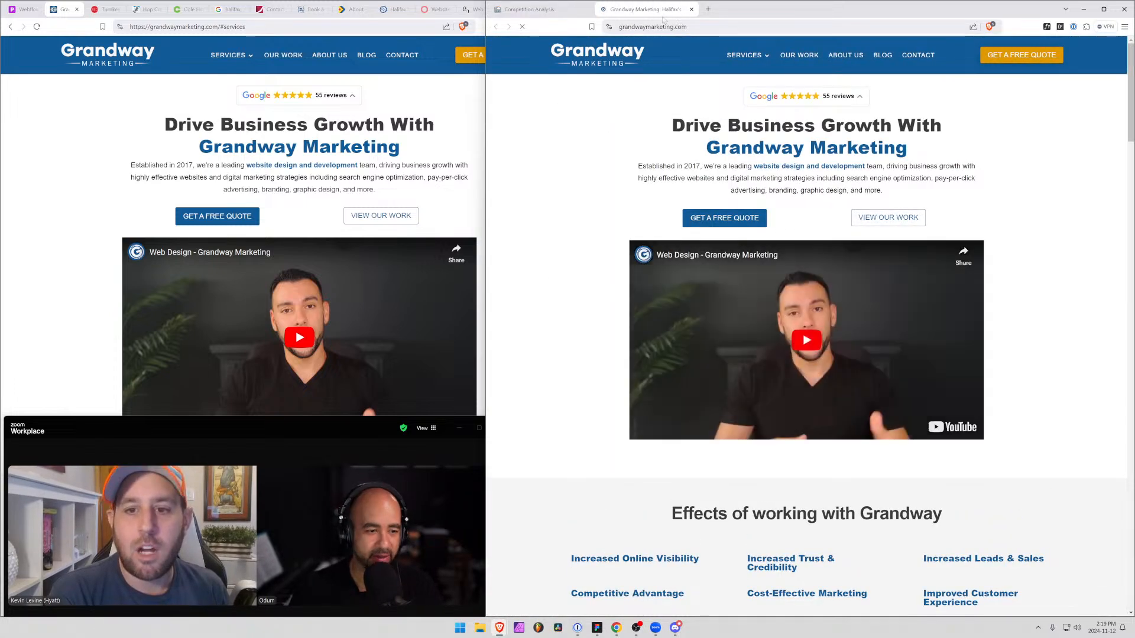
left_click(691, 9)
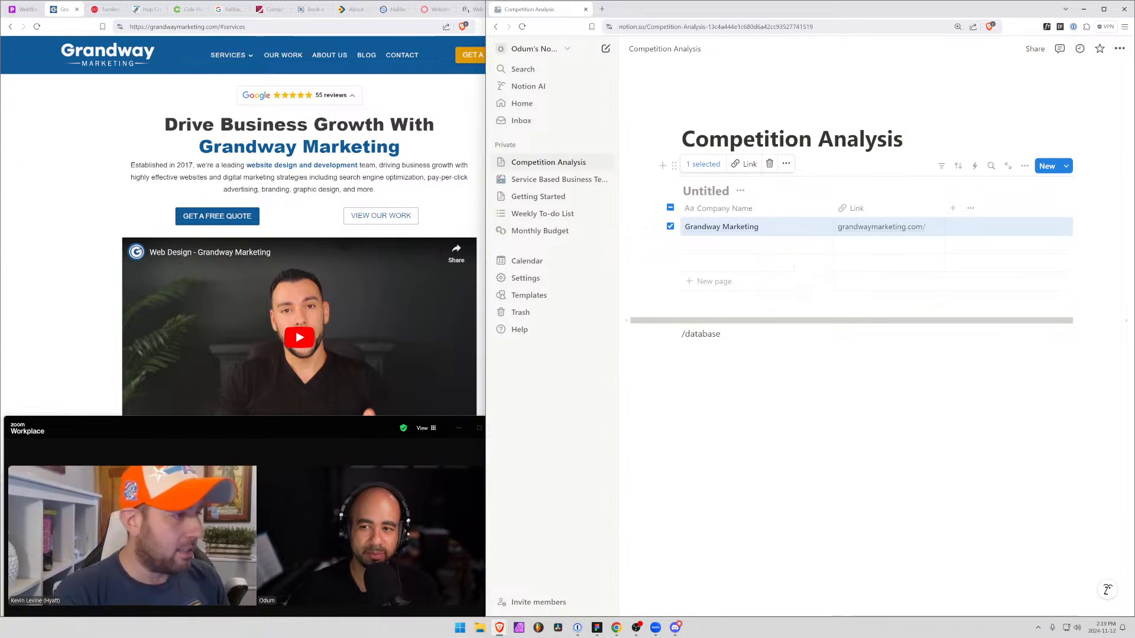
Add a new Multi-select property to the competition table
left_click(952, 210)
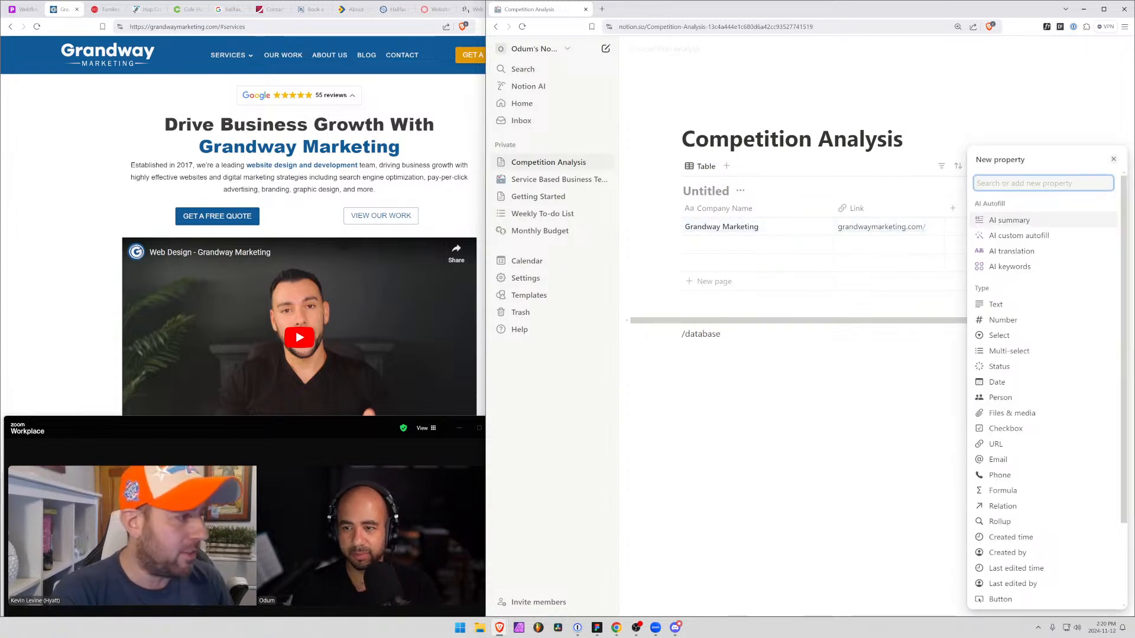
type("Tar")
key("BackSpace")
key("BackSpace")
key("BackSpace")
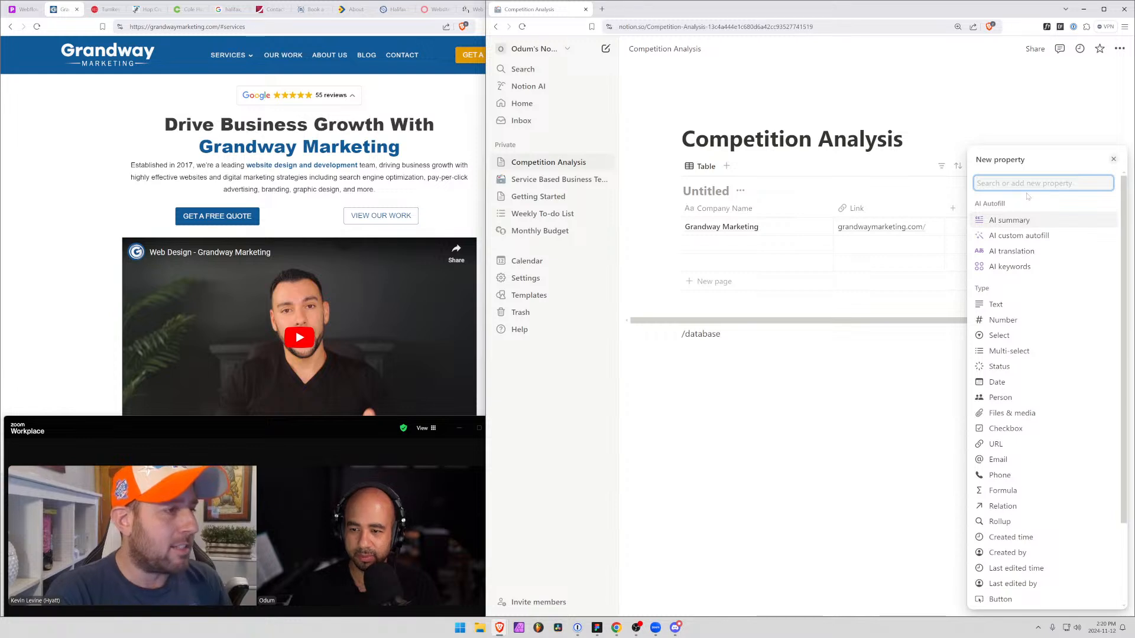
type("mul")
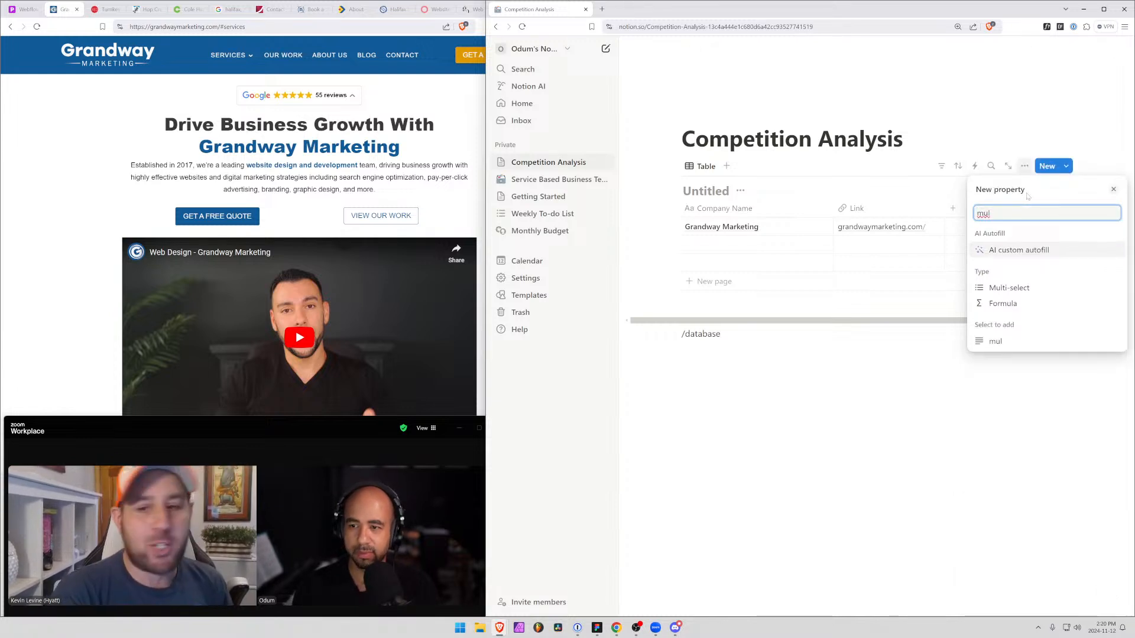
left_click(1014, 294)
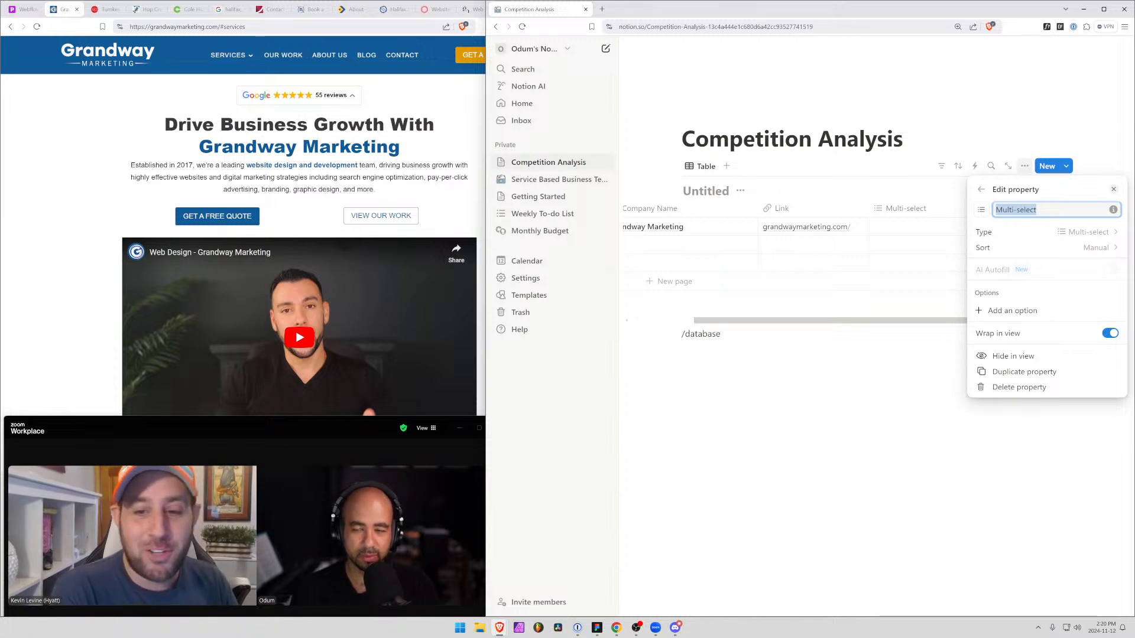
Name the new multi-select property Target Market
type("Target Mar")
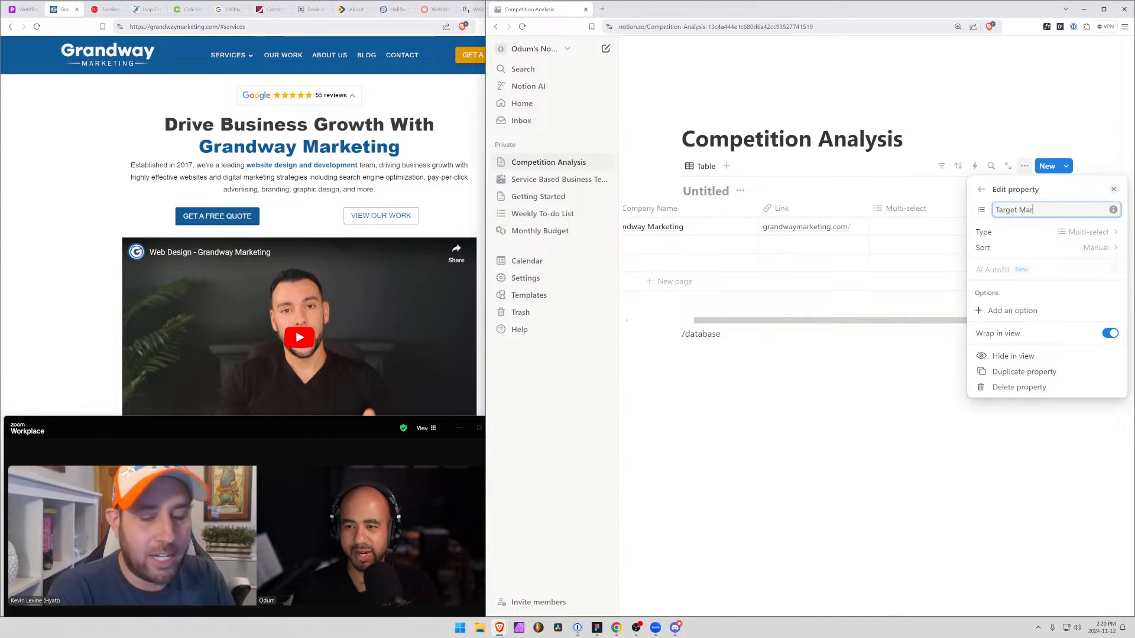
key("BackSpace")
key("BackSpace")
key("BackSpace")
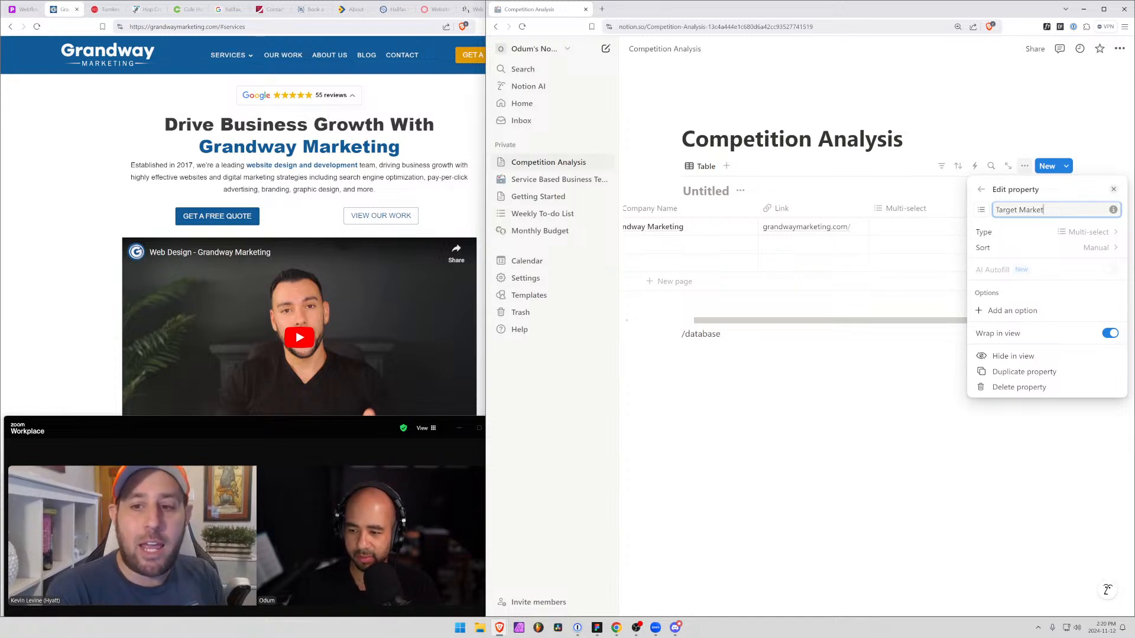
key("Return")
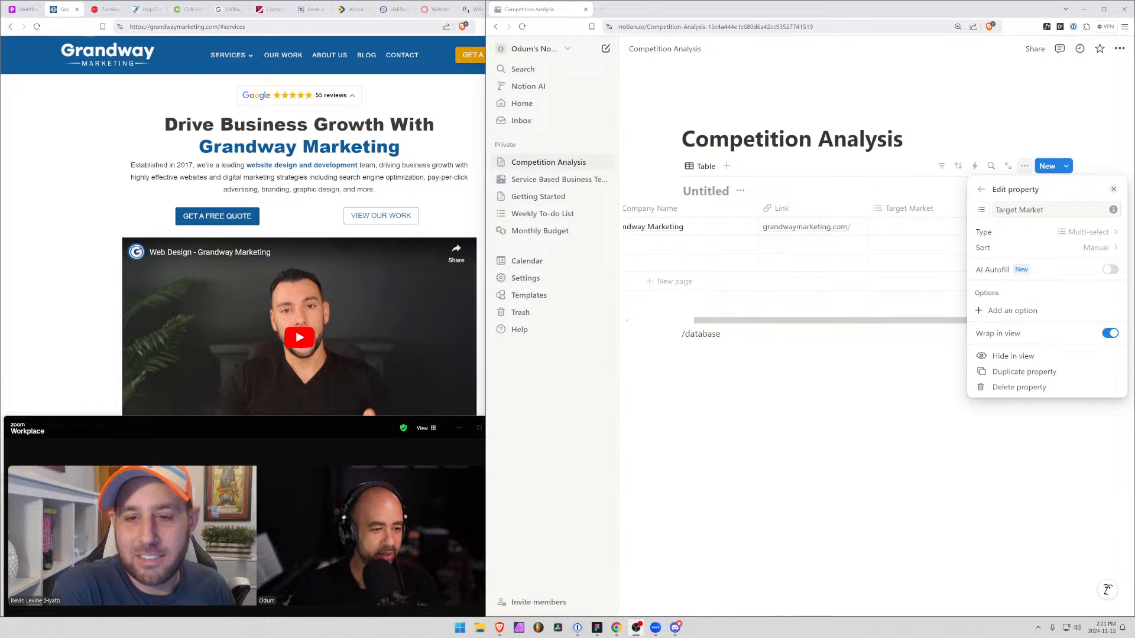
left_click(1014, 312)
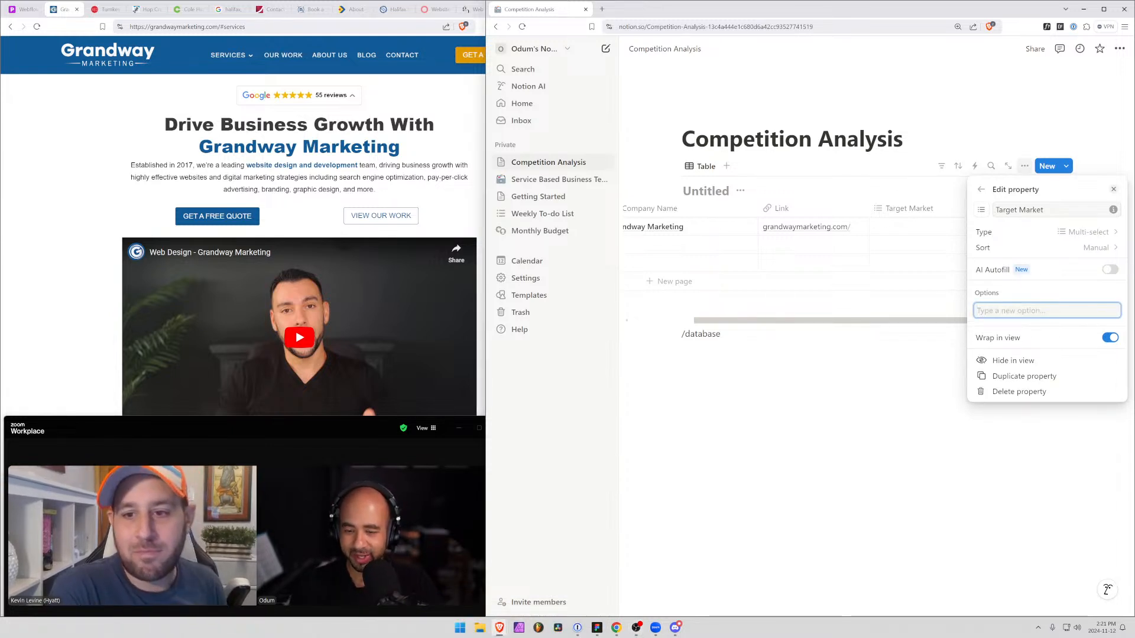
type("Enter")
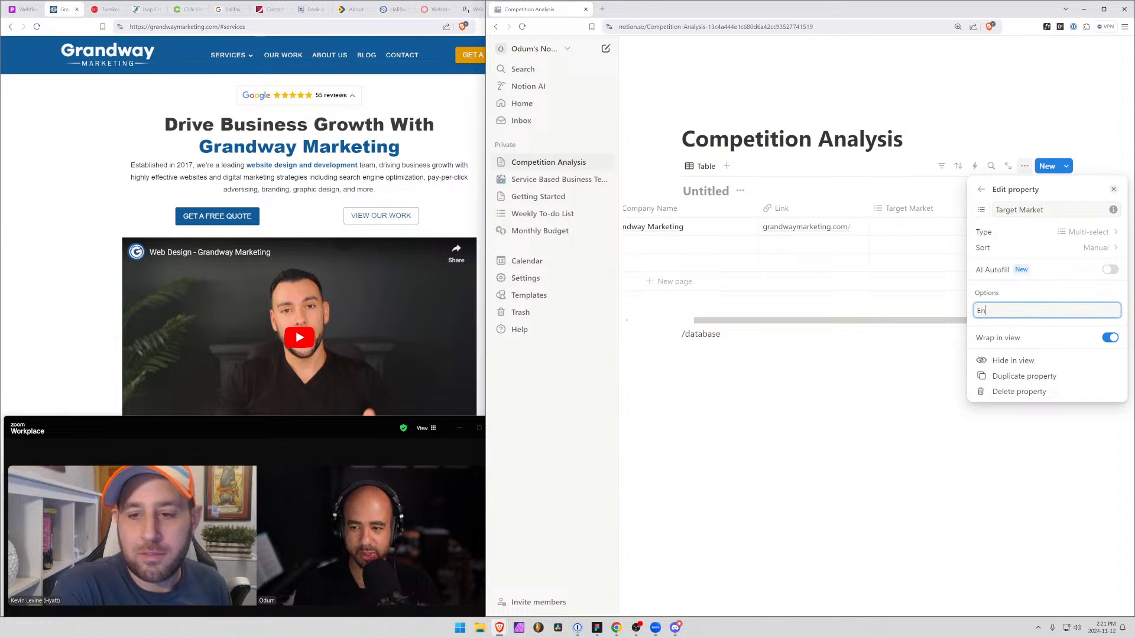
key("BackSpace")
key("BackSpace")
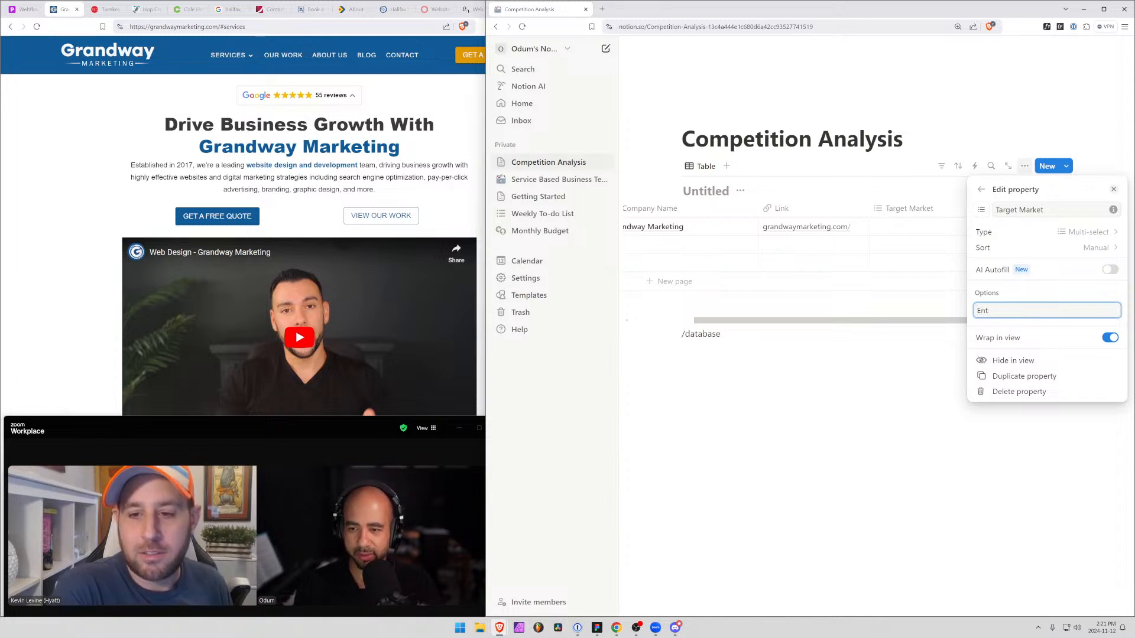
key("BackSpace")
key("BackSpace")
key("BackSpace")
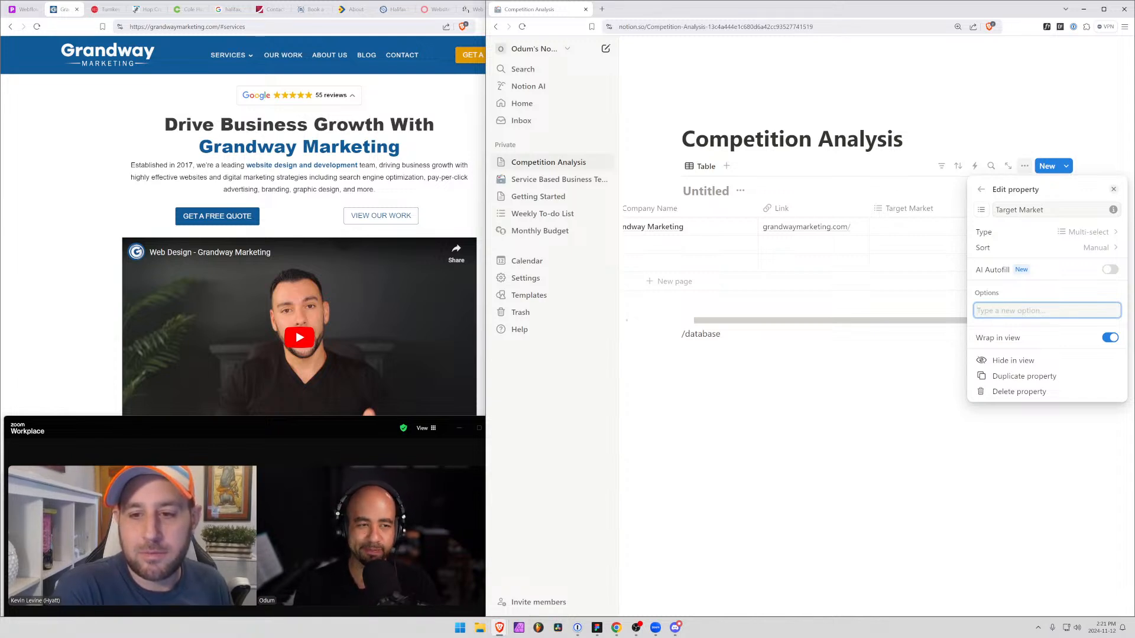
Check the Grandway Marketing homepage for its target industry and add the options Construction and IT to the Target Market property
left_click(210, 229)
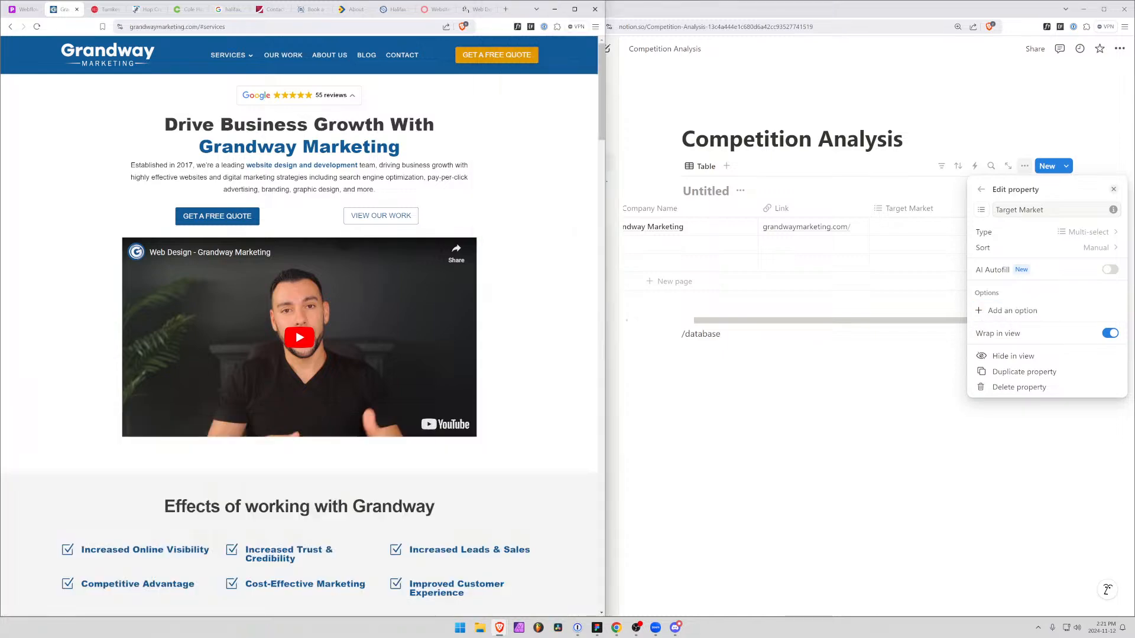
scroll(210, 230, "down", 5)
scroll(208, 225, "down", 6)
scroll(208, 225, "up", 8)
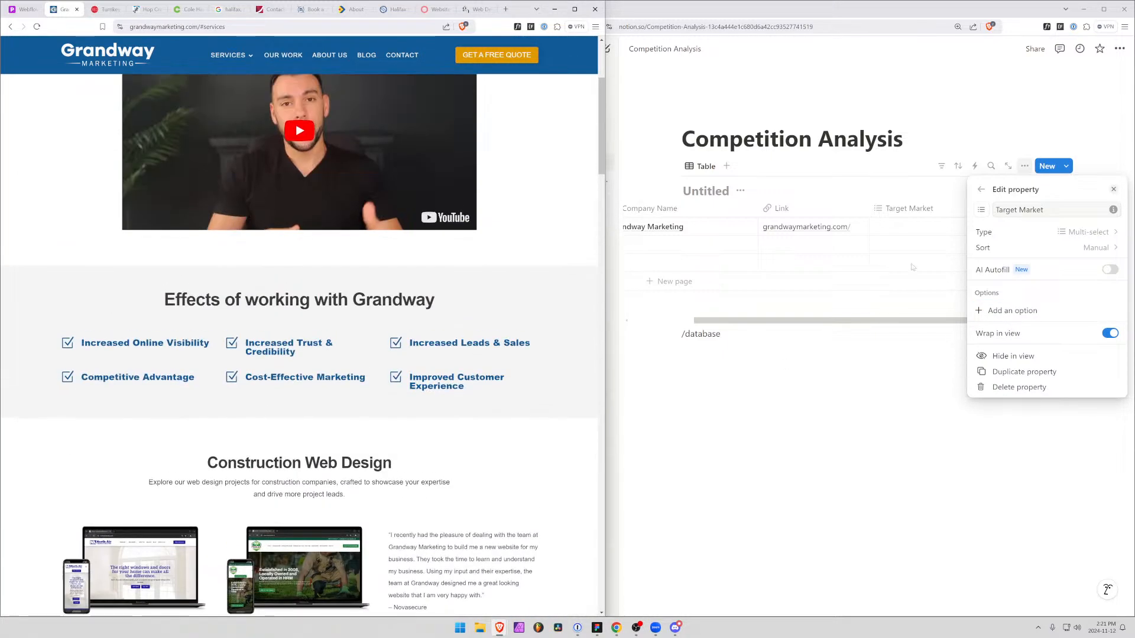
left_click(1016, 316)
type("onstruction")
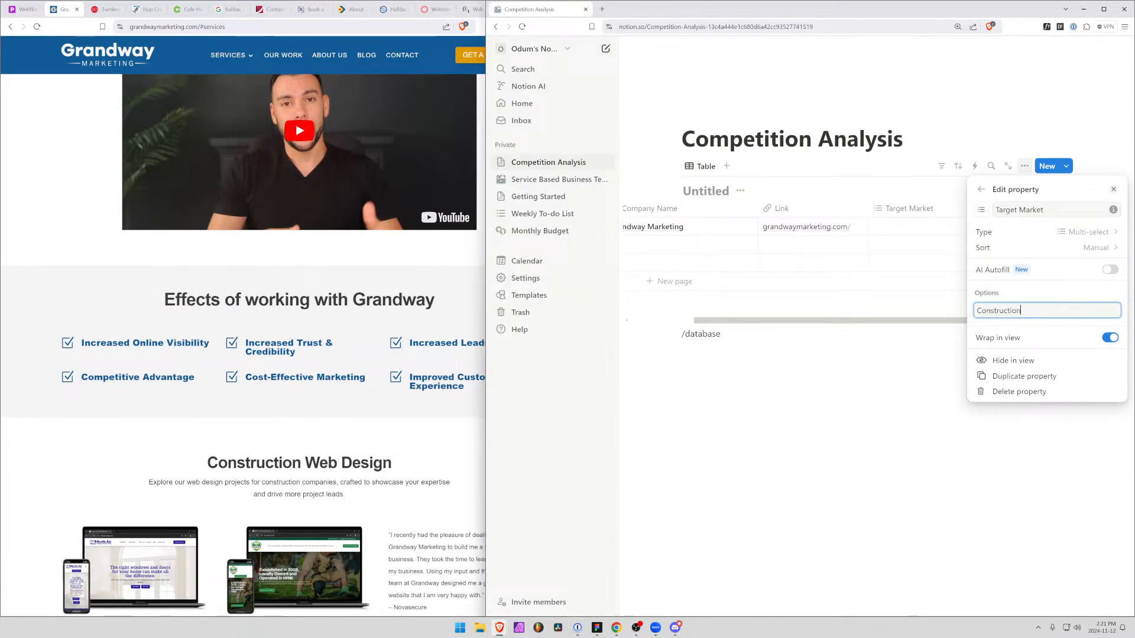
key("Return")
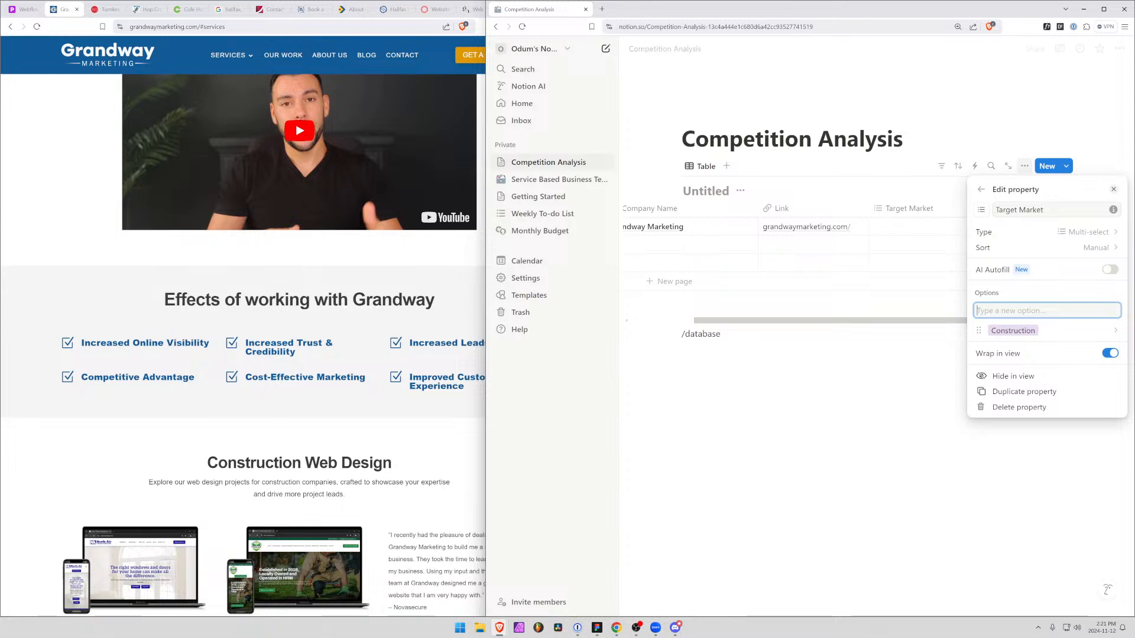
type("IT")
key("Return")
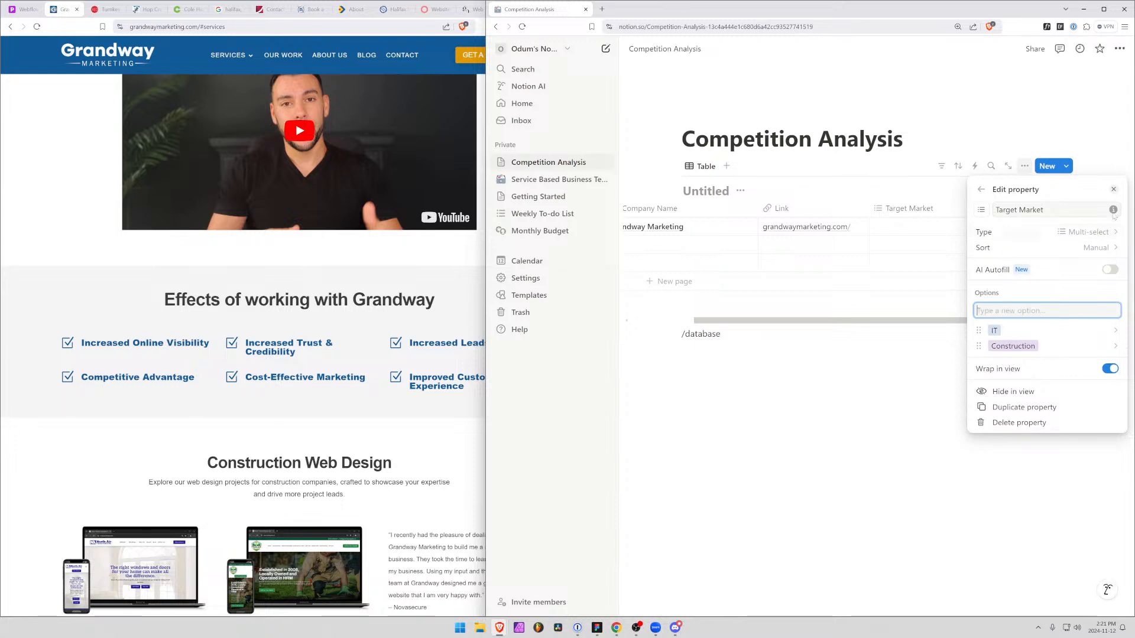
left_click(1000, 120)
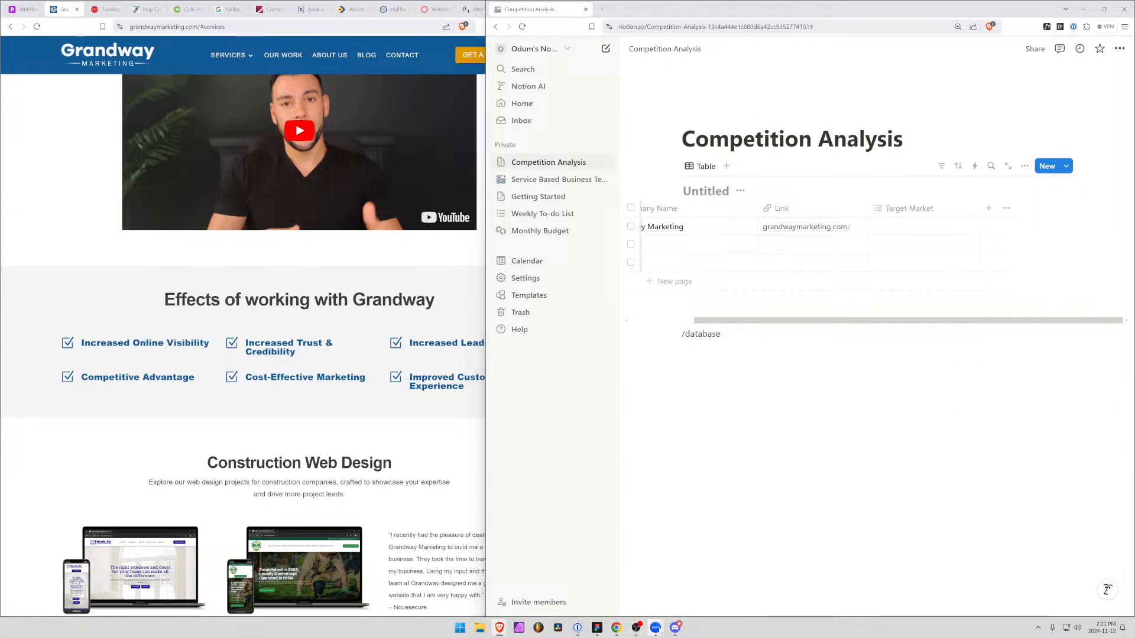
Bring the Zoom meeting back to the front and add a Multi-select property named Services to the competition table
mouse_move(657, 631)
left_click(692, 586)
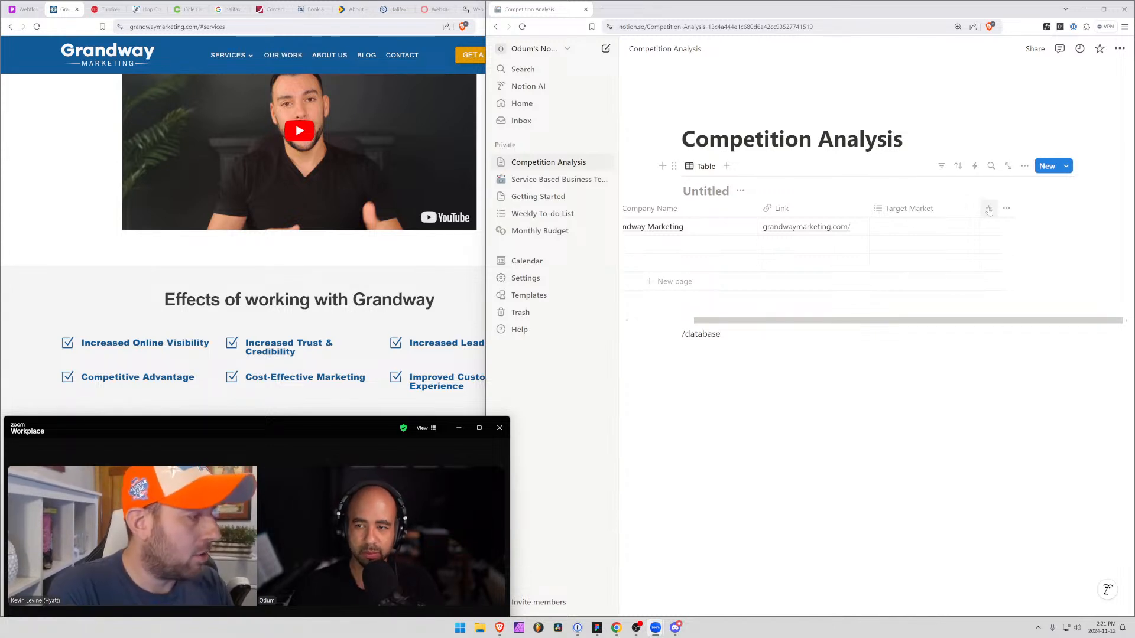
left_click(989, 210)
type("mult")
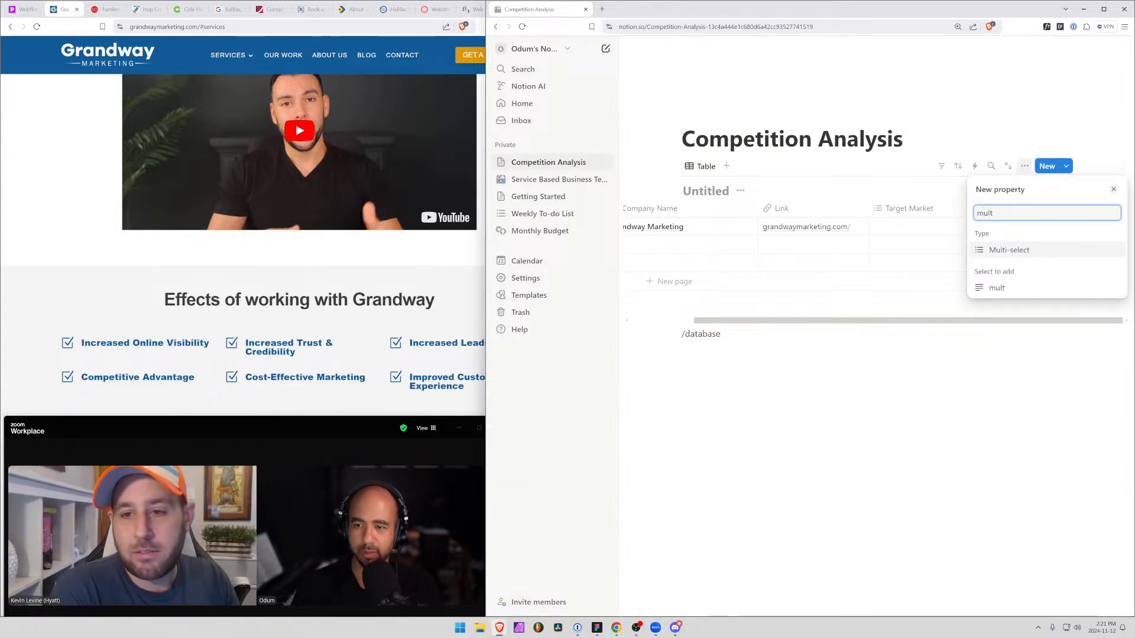
left_click(1010, 250)
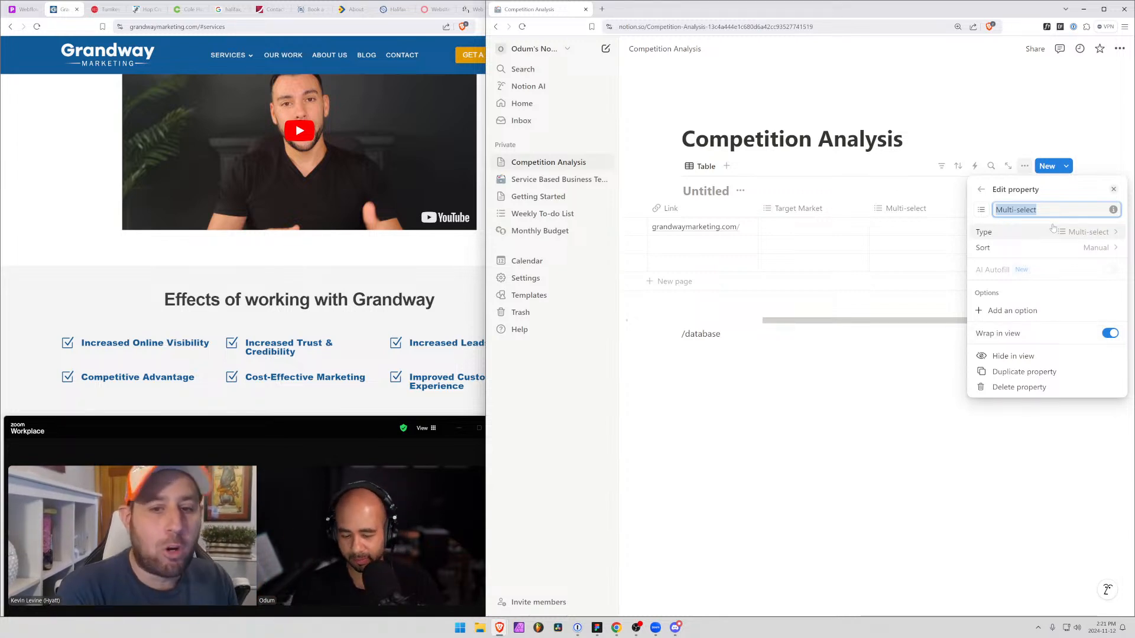
type("Services")
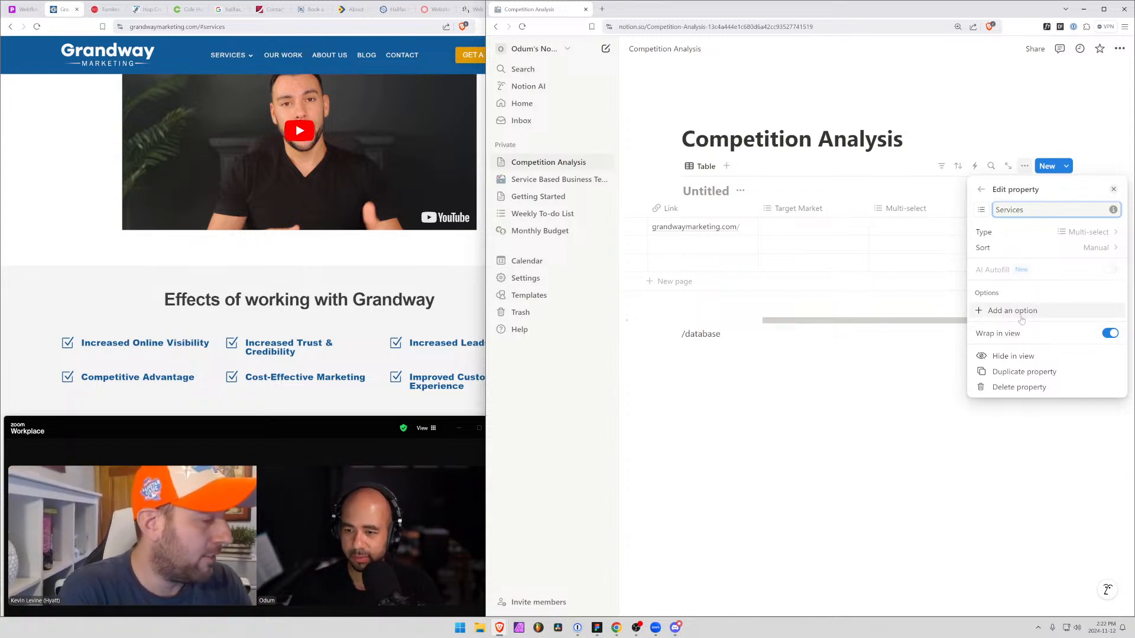
Add the options SEO, Website Design and Graphic Design to the Services property
left_click(1001, 306)
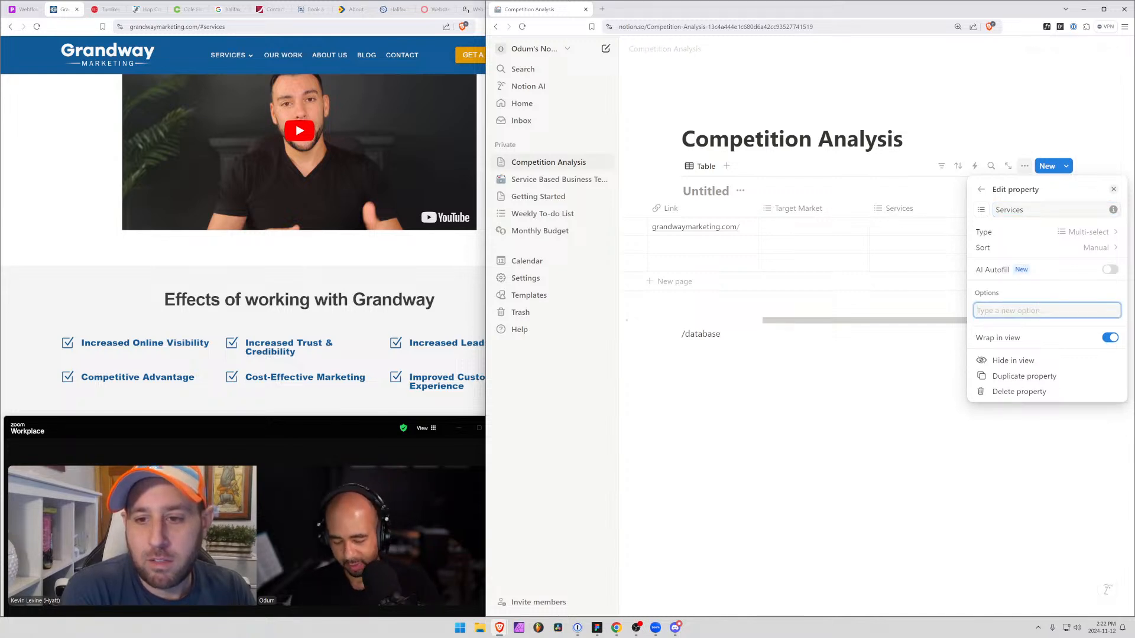
type("SEO")
key("Return")
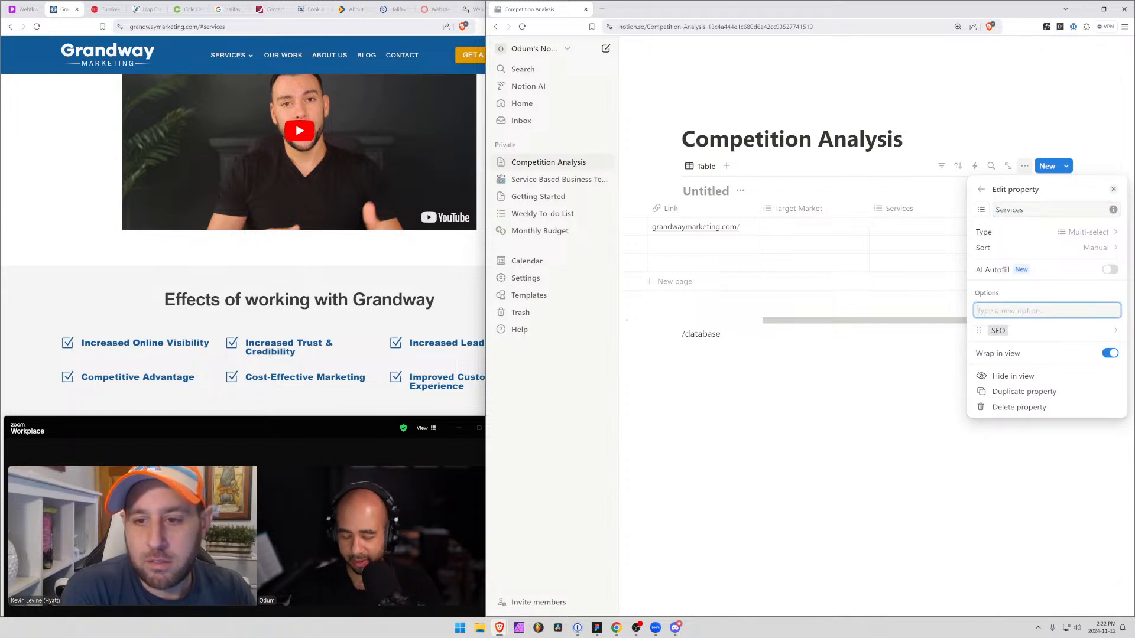
type("Webs")
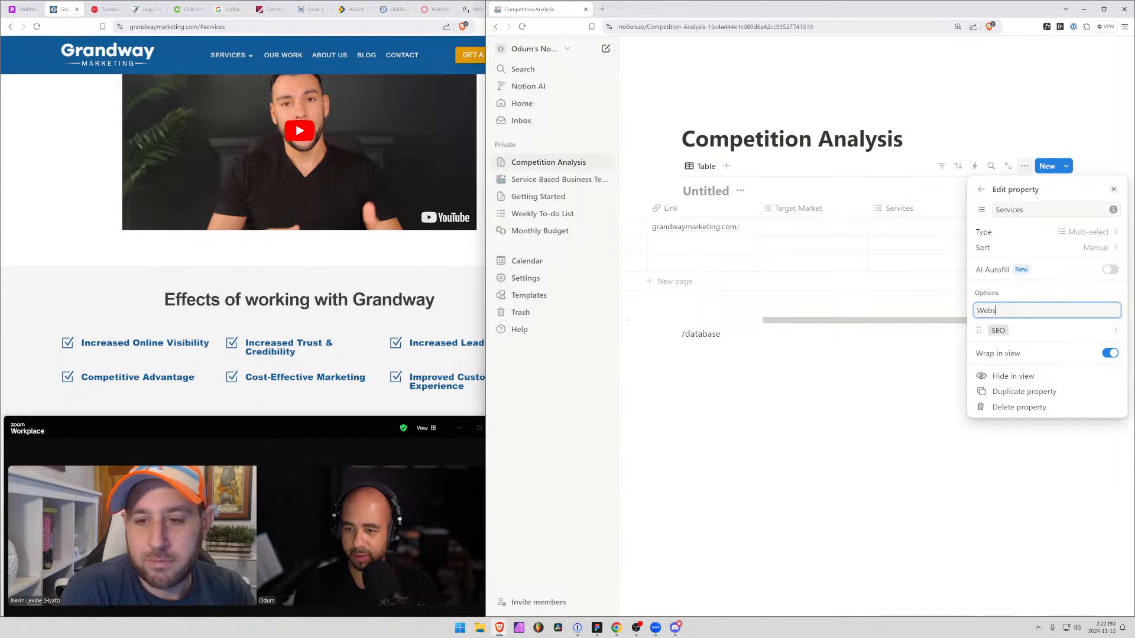
type("ite Design")
key("Return")
type("Graphic Des")
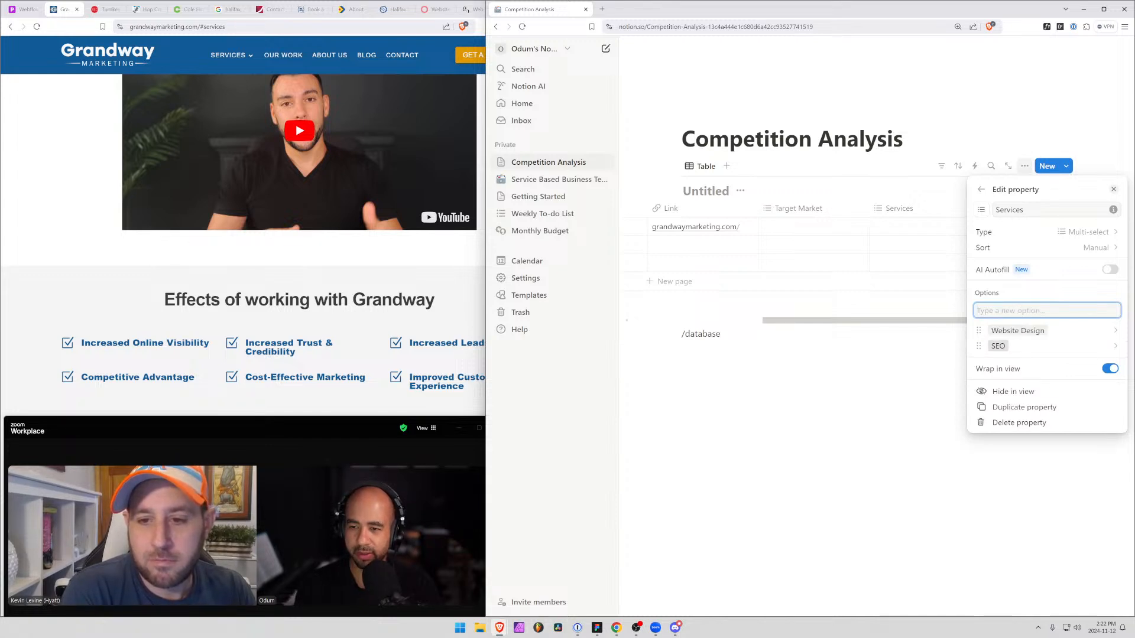
type("ign")
key("Return")
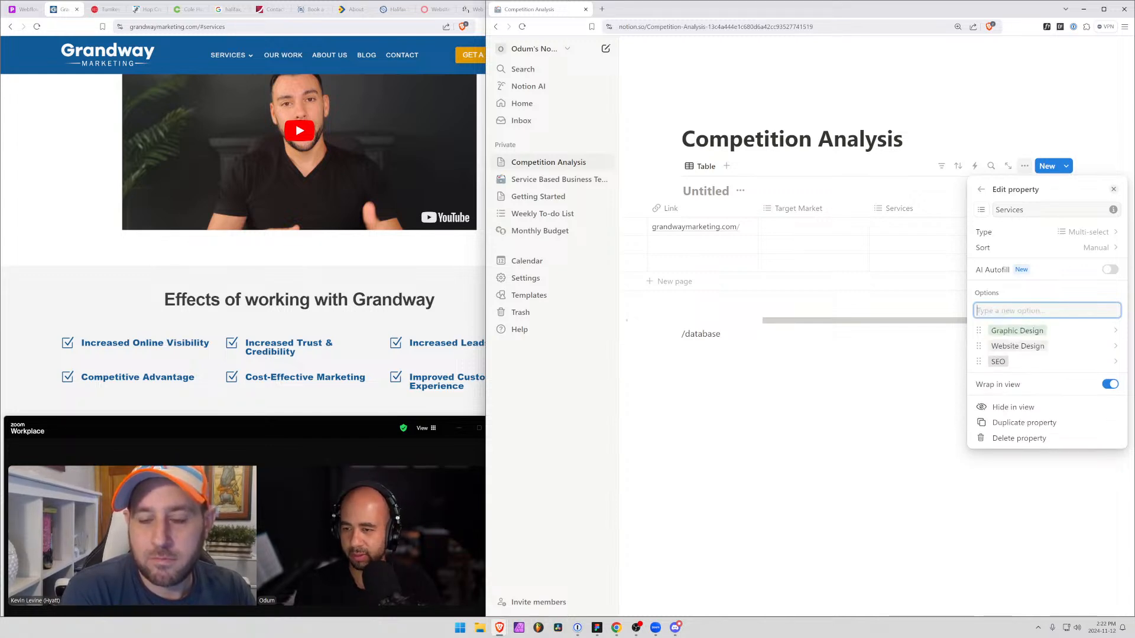
Add the options Logo Design, Video Production and Audio Production to the Services property and finish editing it
type("Logo Design")
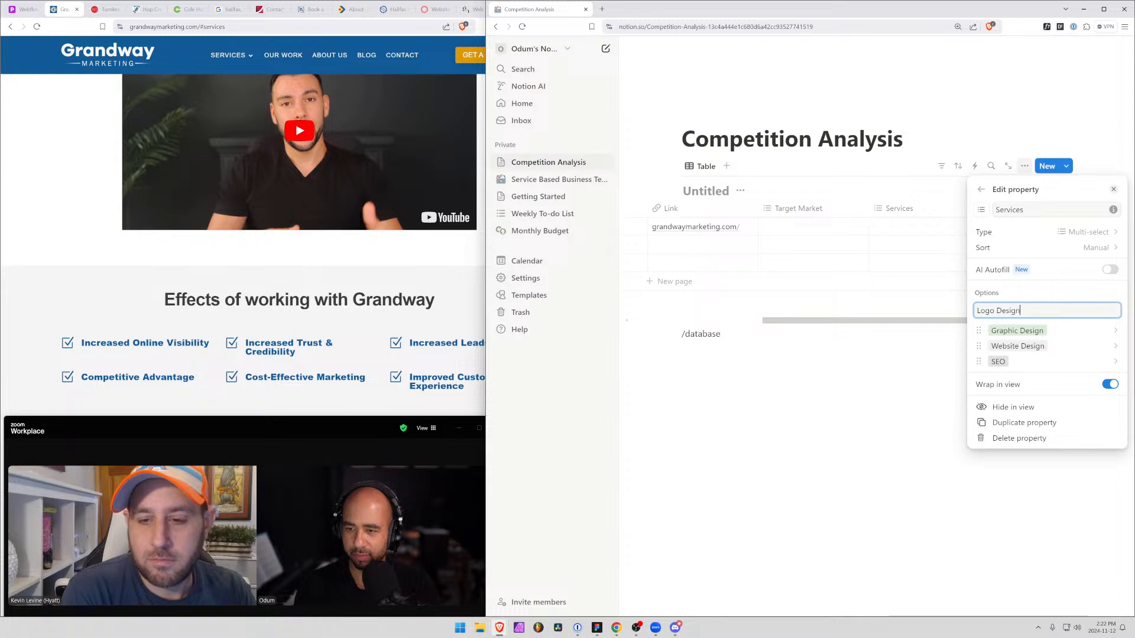
key("Return")
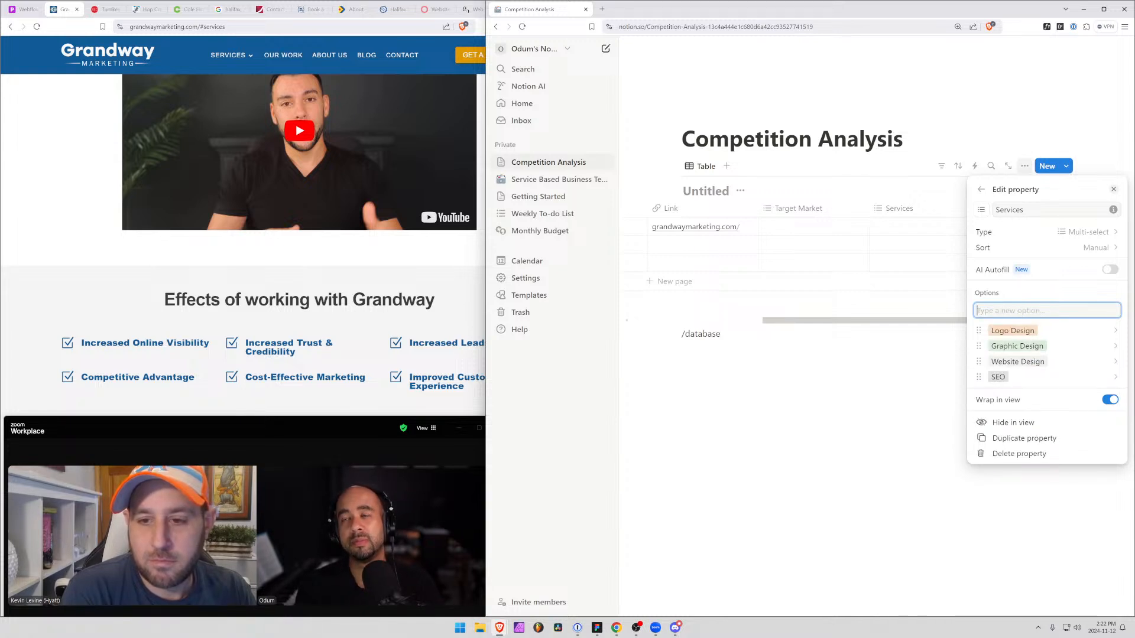
type("Video Produc")
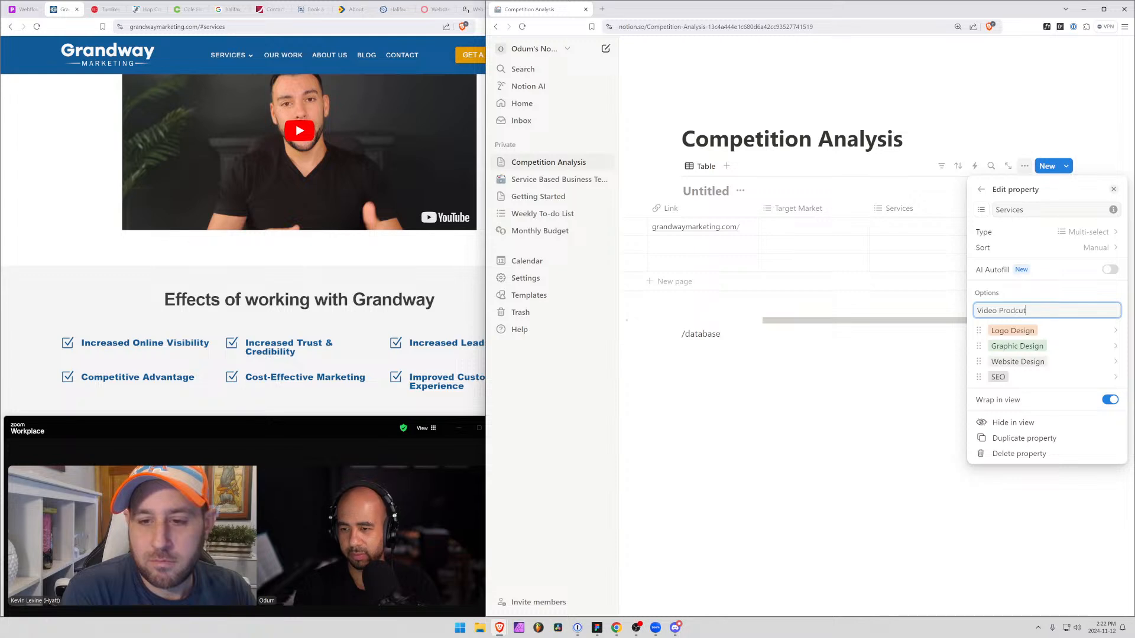
type("tion")
key("Return")
type("Audi")
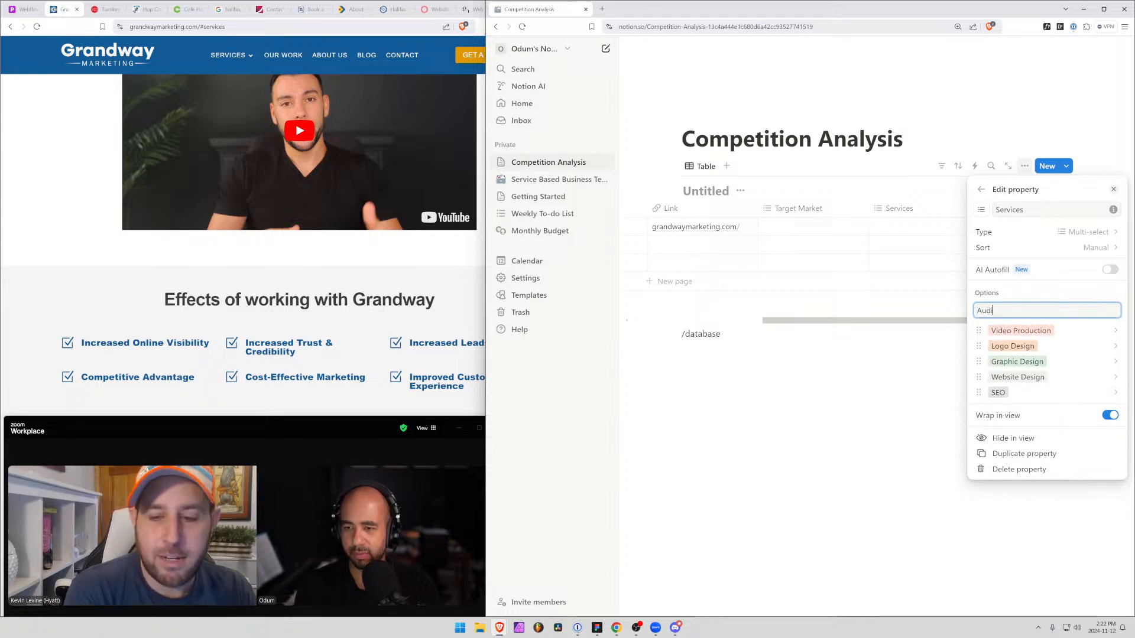
type("o Production")
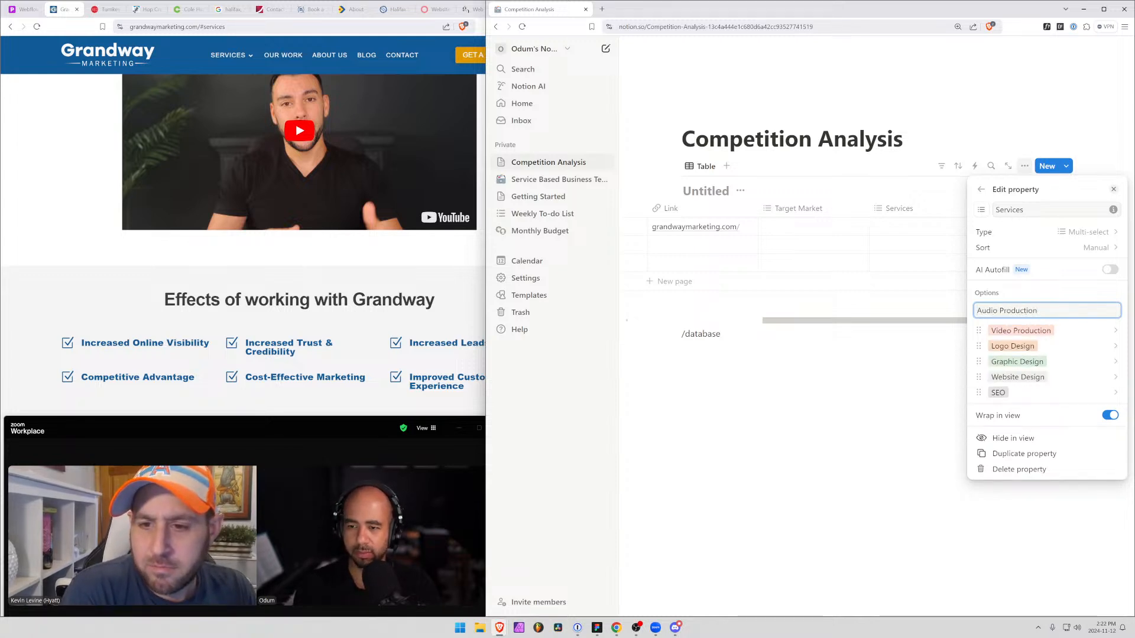
key("Return")
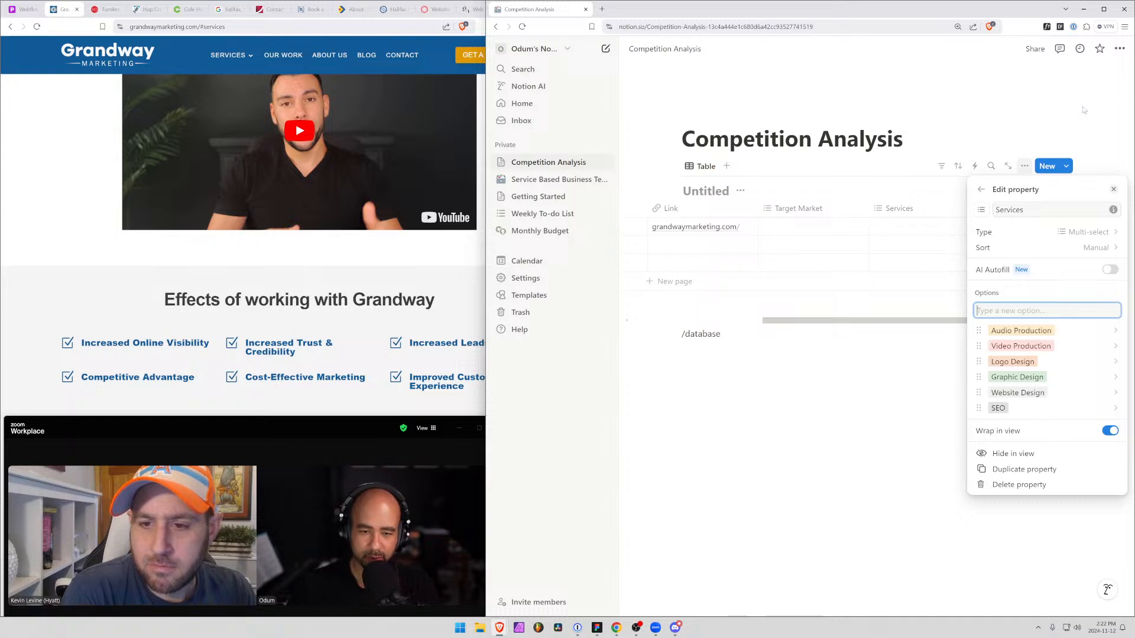
left_click(1094, 150)
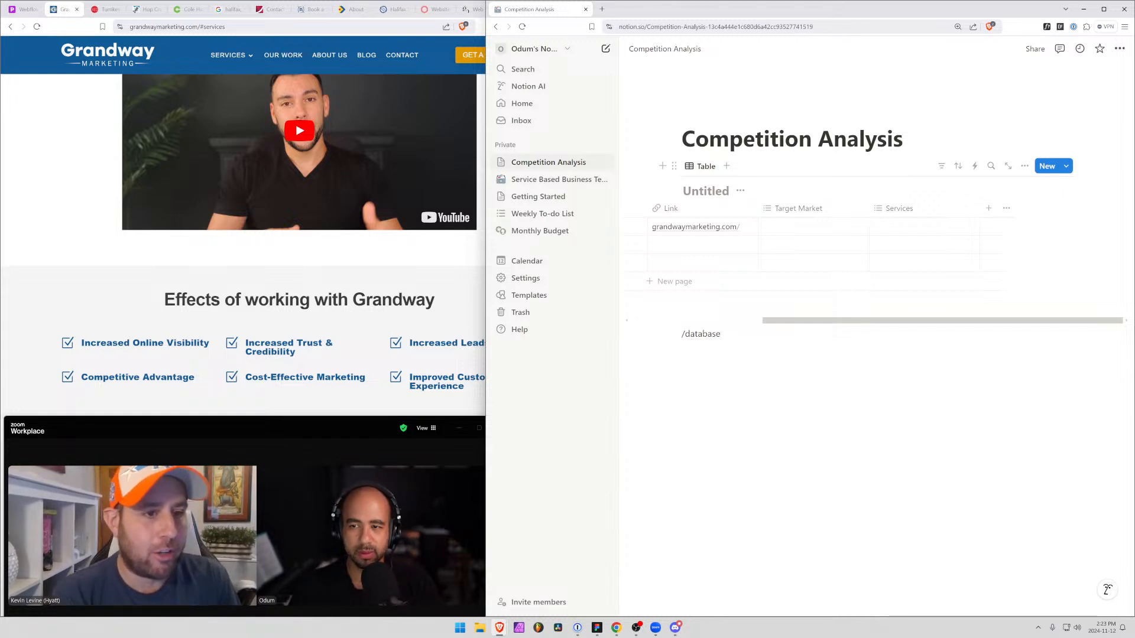
Add a Text property to the competition table, keeping its default name
left_click(989, 209)
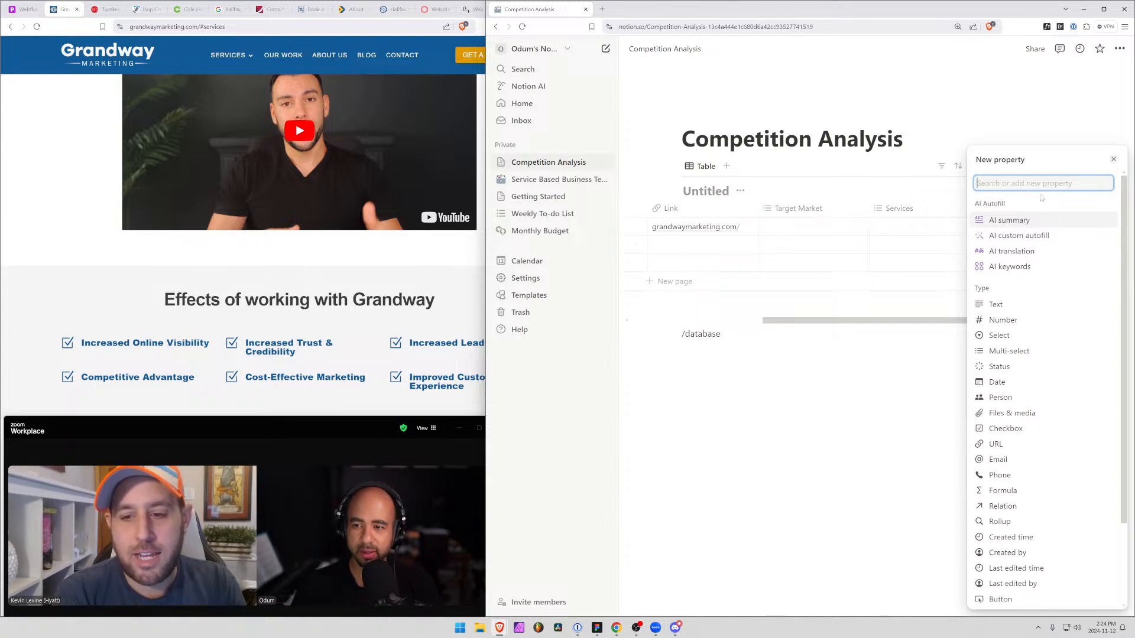
left_click(1005, 304)
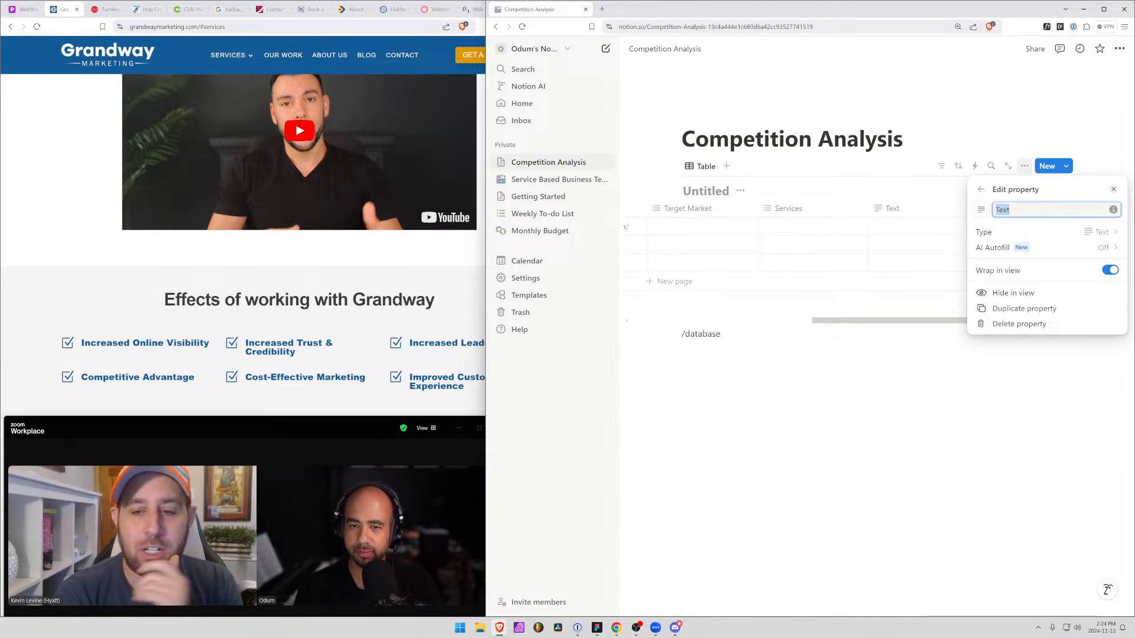
left_click(1003, 349)
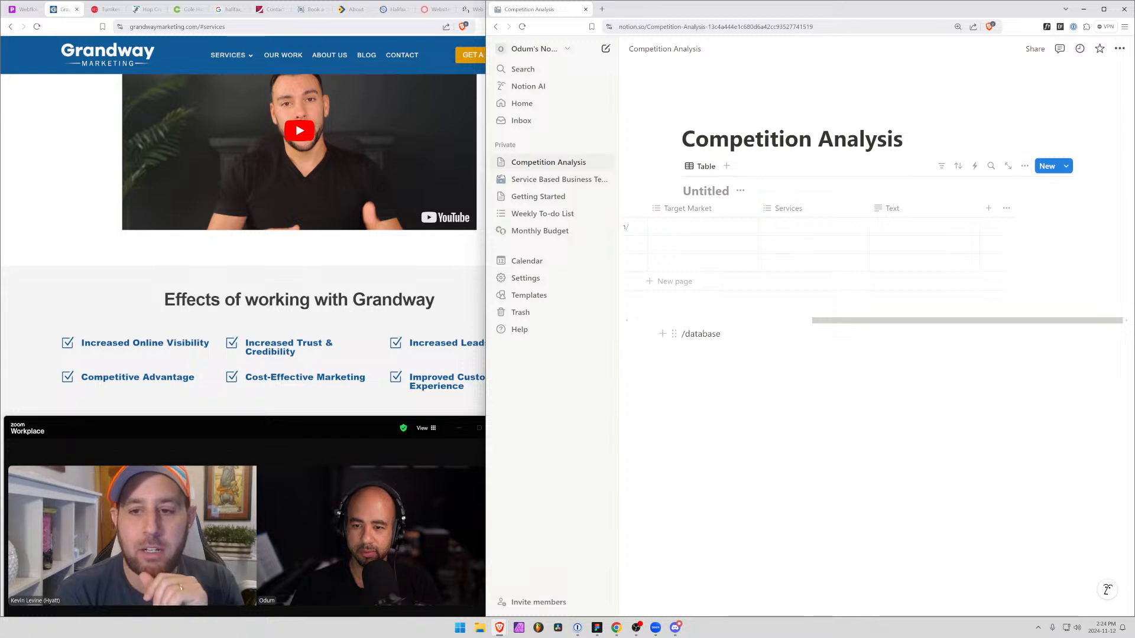
Open the Grandway Marketing record as a page and write the placeholder text "fdsaf" in its body
left_click_drag(968, 322, 786, 322)
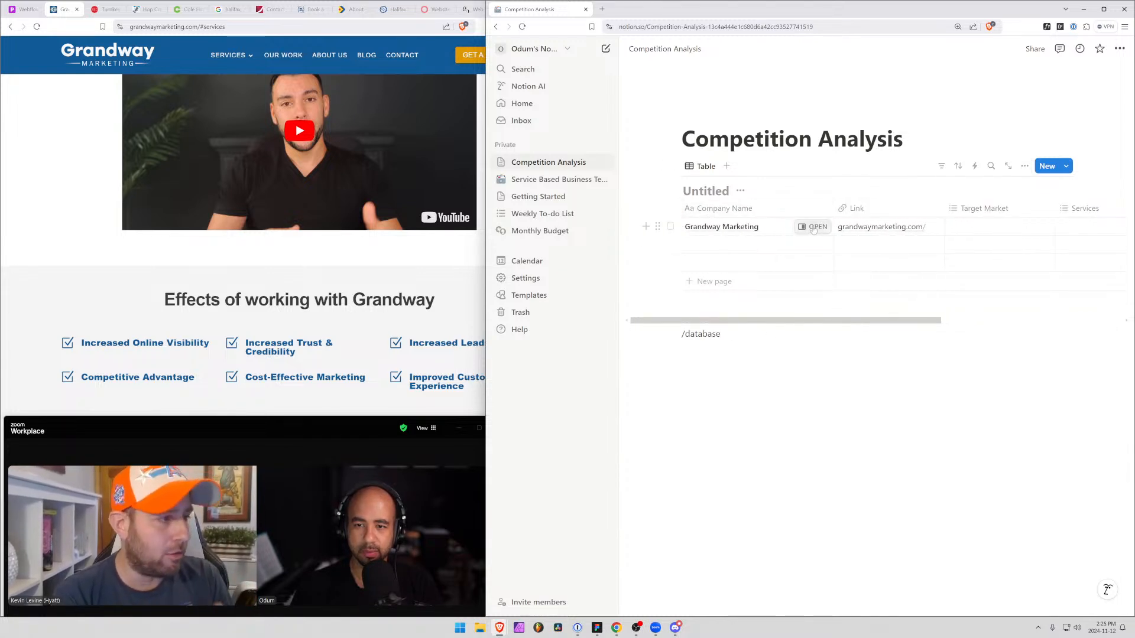
left_click(811, 227)
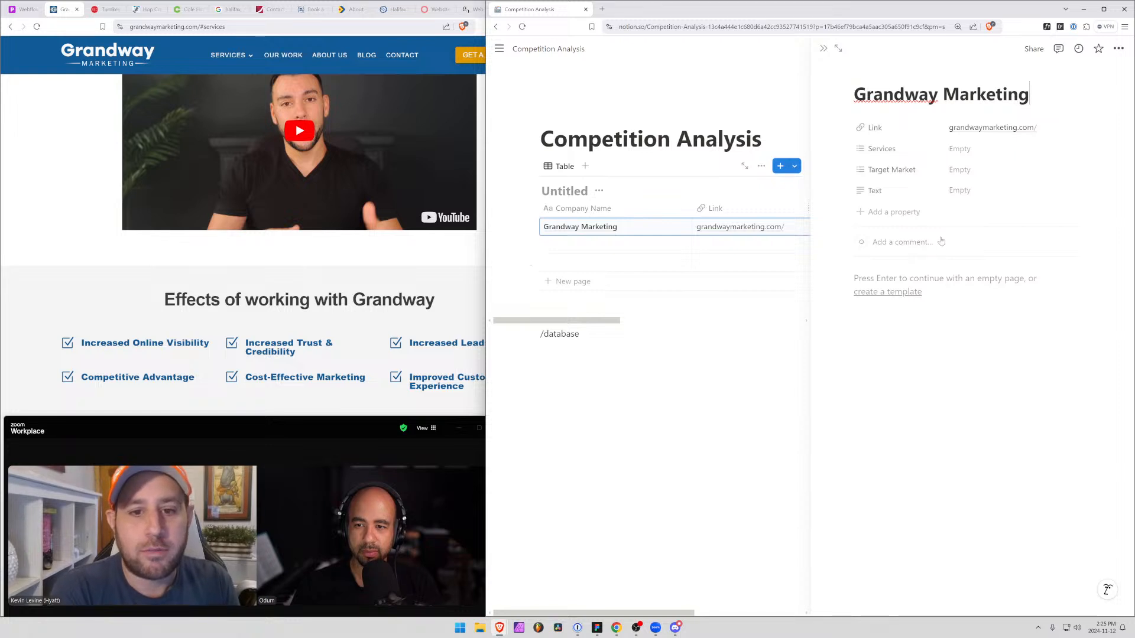
key("Return")
type("fdsaf")
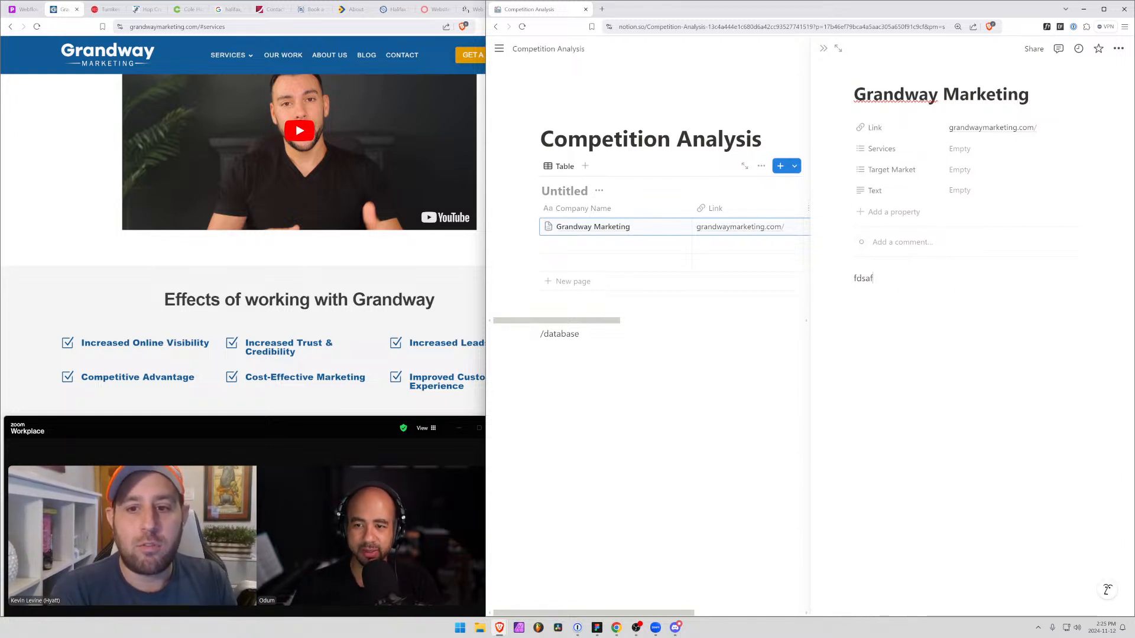
key("Return")
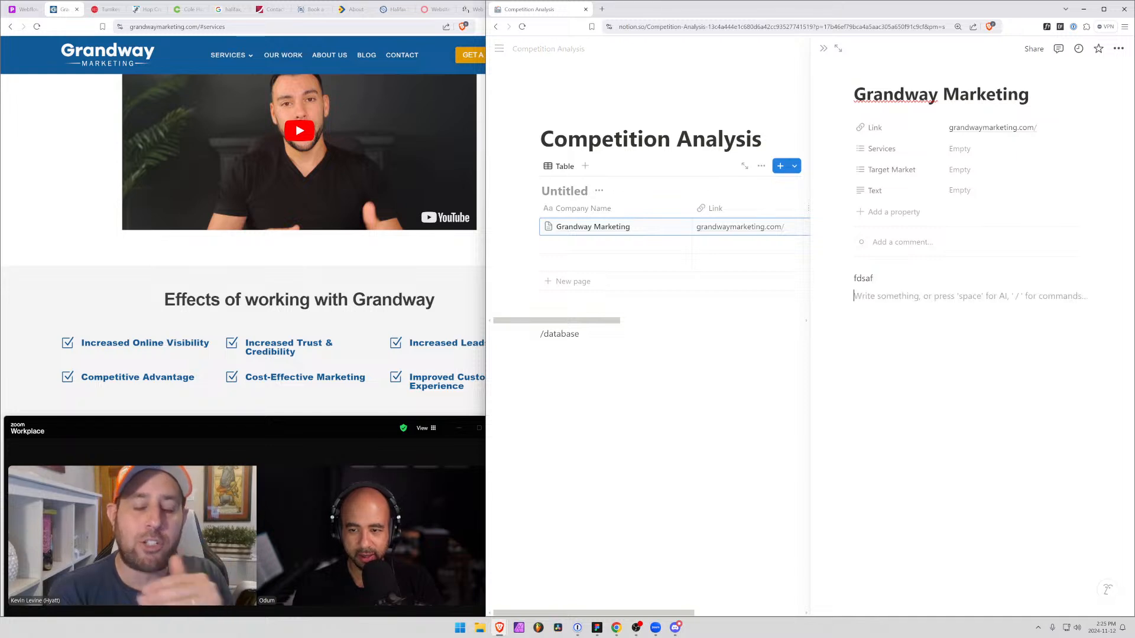
Browse the block types that can be inserted in the Grandway Marketing page, filtering them by "data"
type("/")
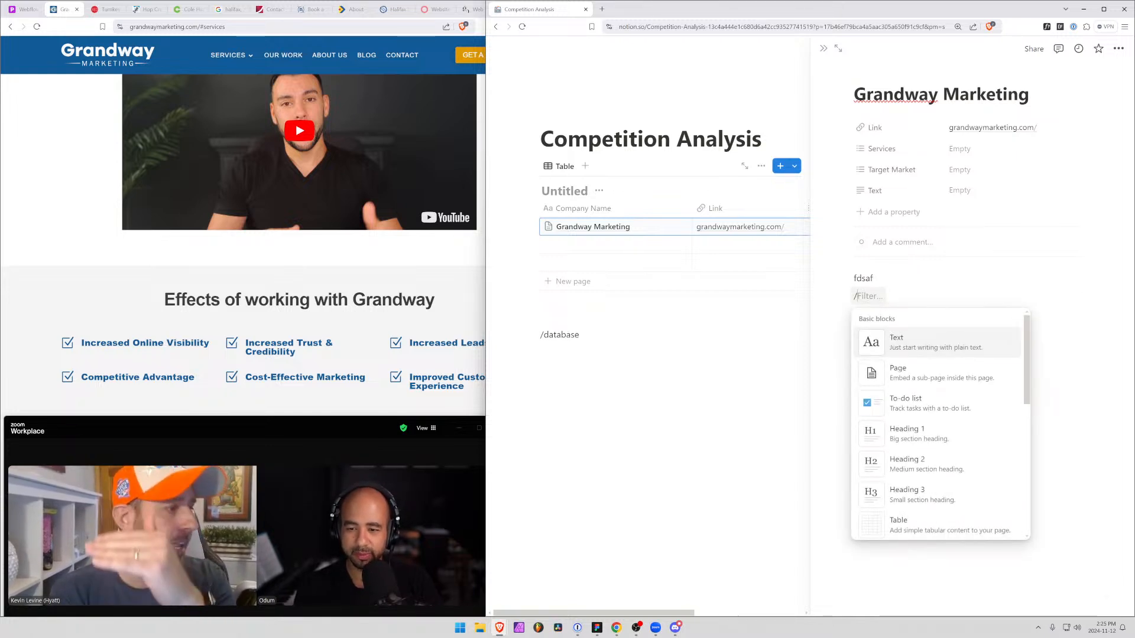
scroll(979, 495, "down", 10)
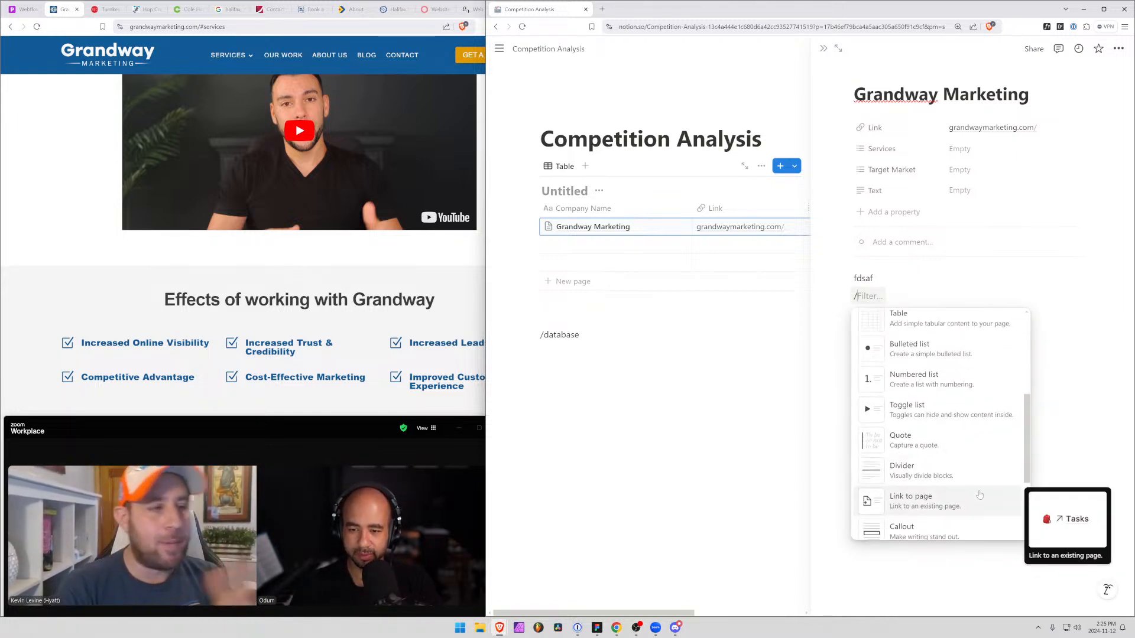
scroll(979, 496, "up", 3)
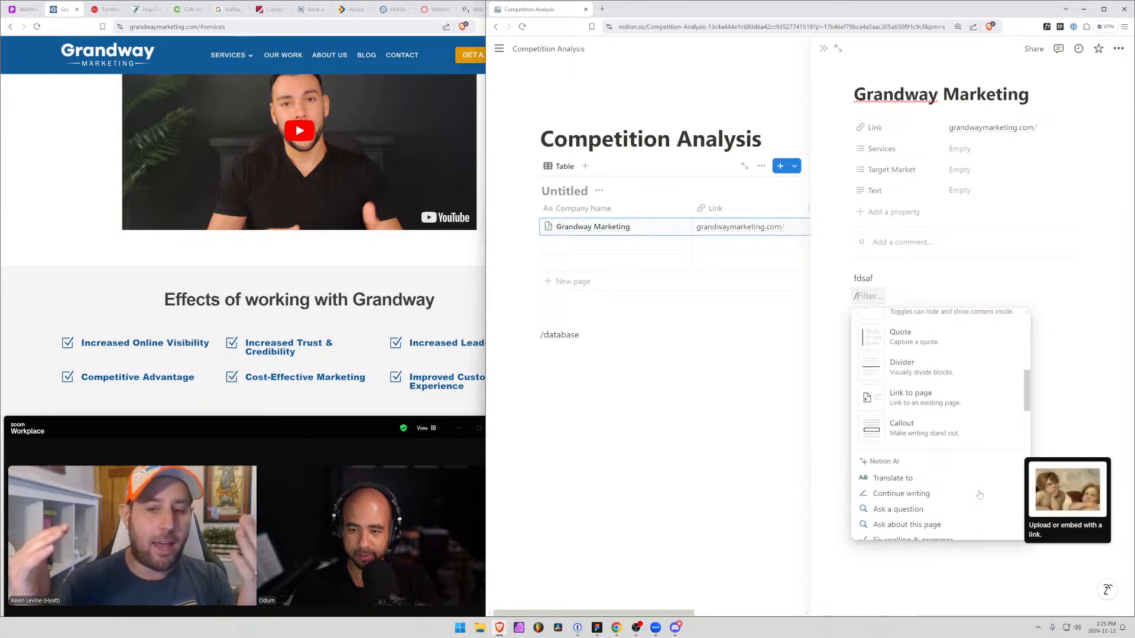
scroll(978, 496, "up", 3)
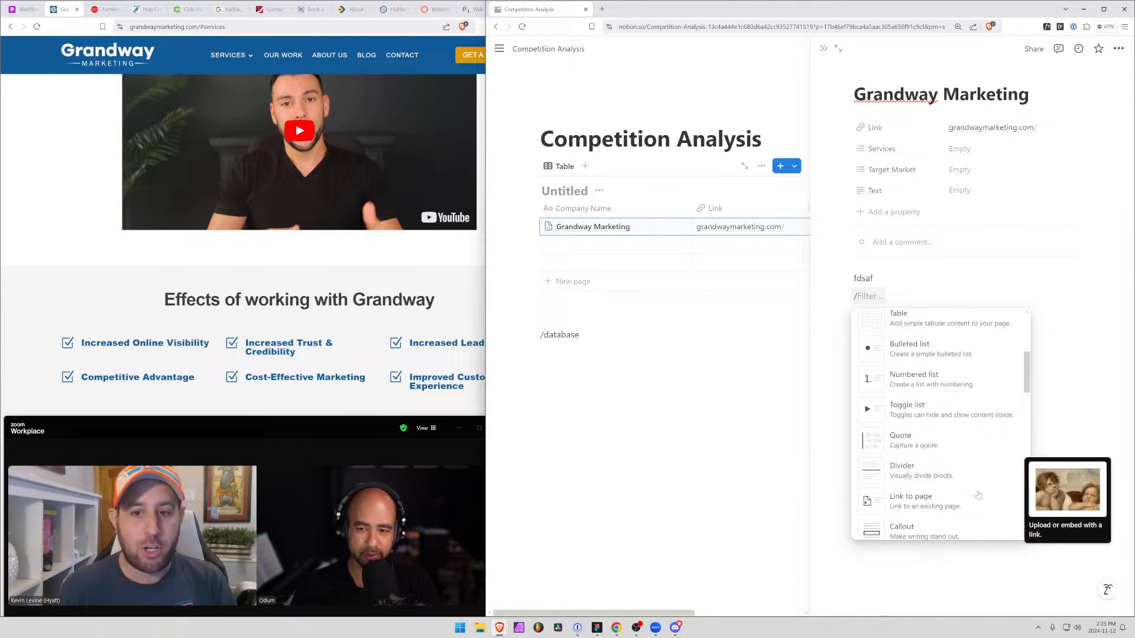
scroll(975, 496, "up", 4)
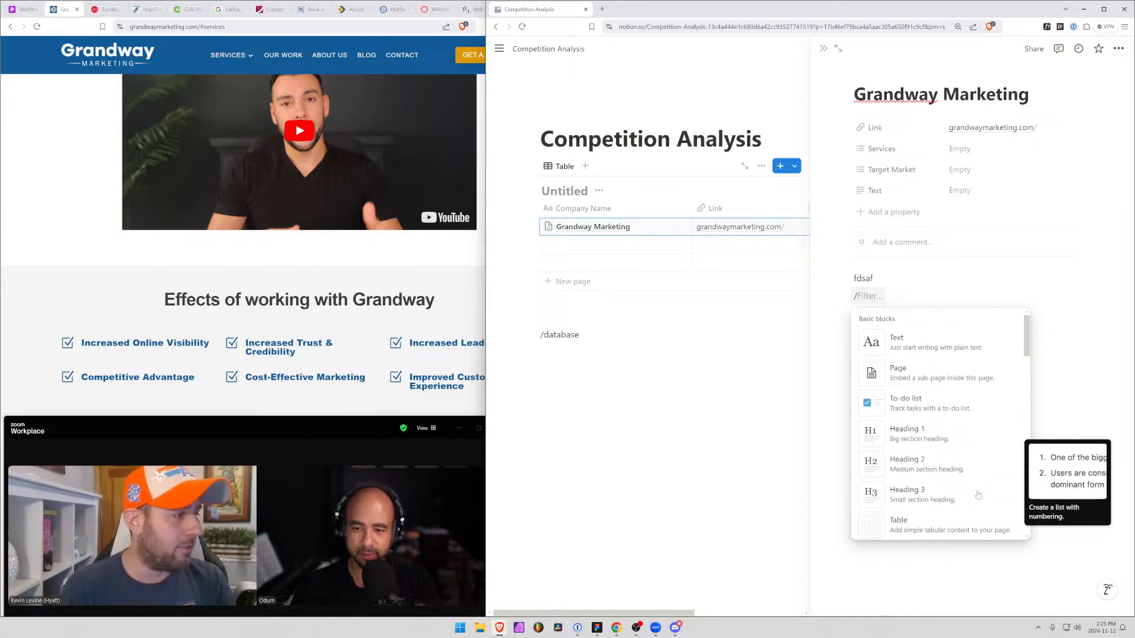
type("data")
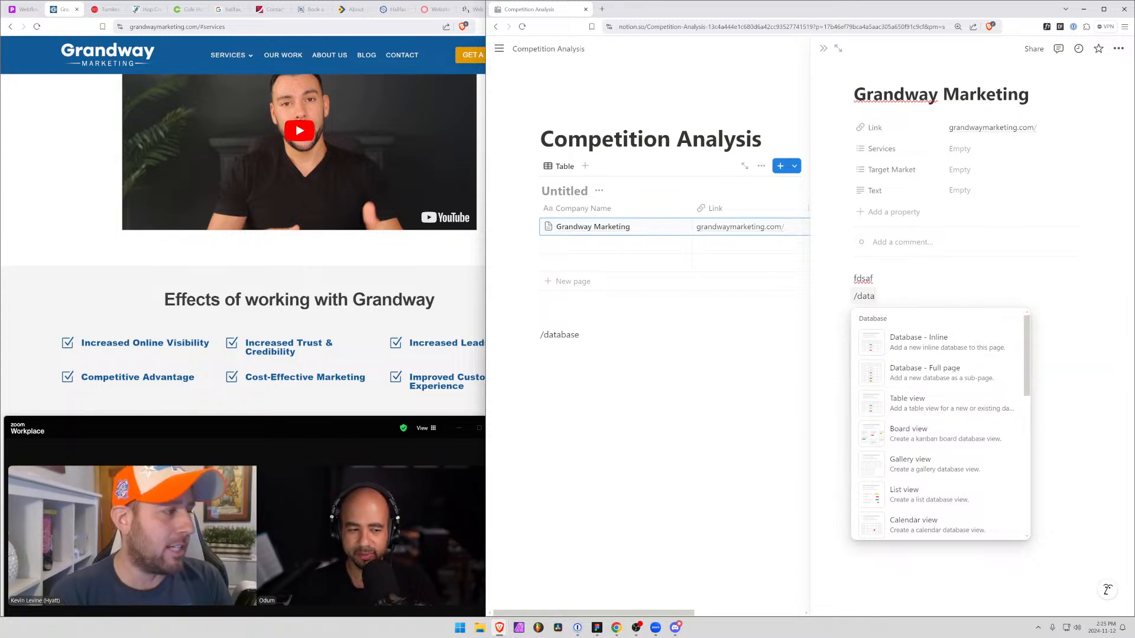
Delete the placeholder text and the unfinished database command from the Grandway Marketing page and close it
key("Escape")
left_click_drag(875, 296, 857, 278)
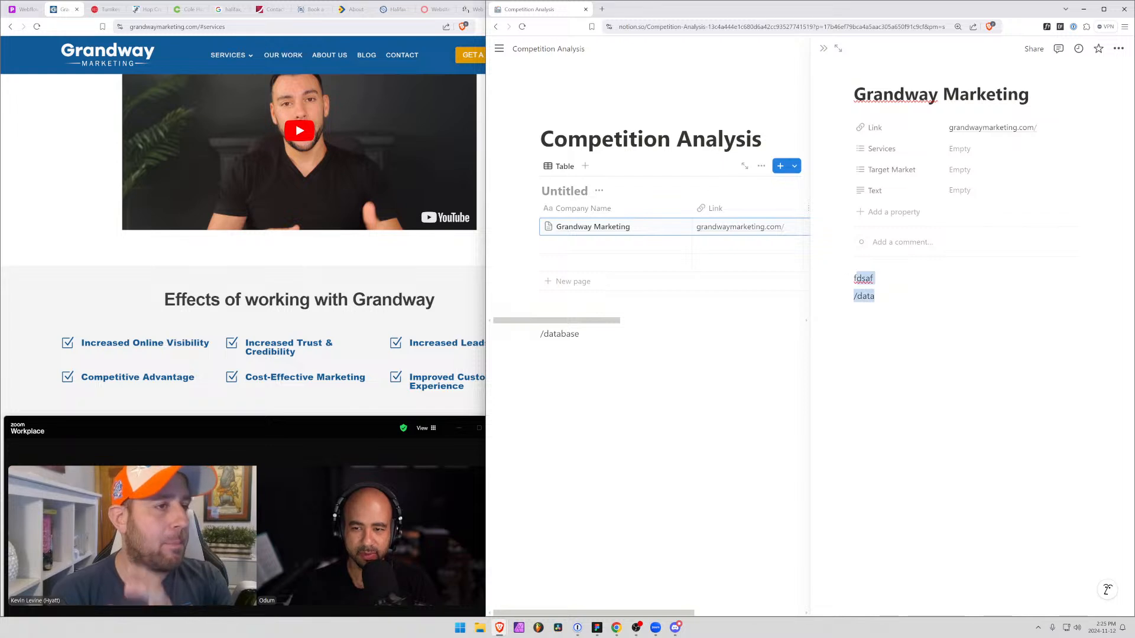
key("BackSpace")
key("BackSpace")
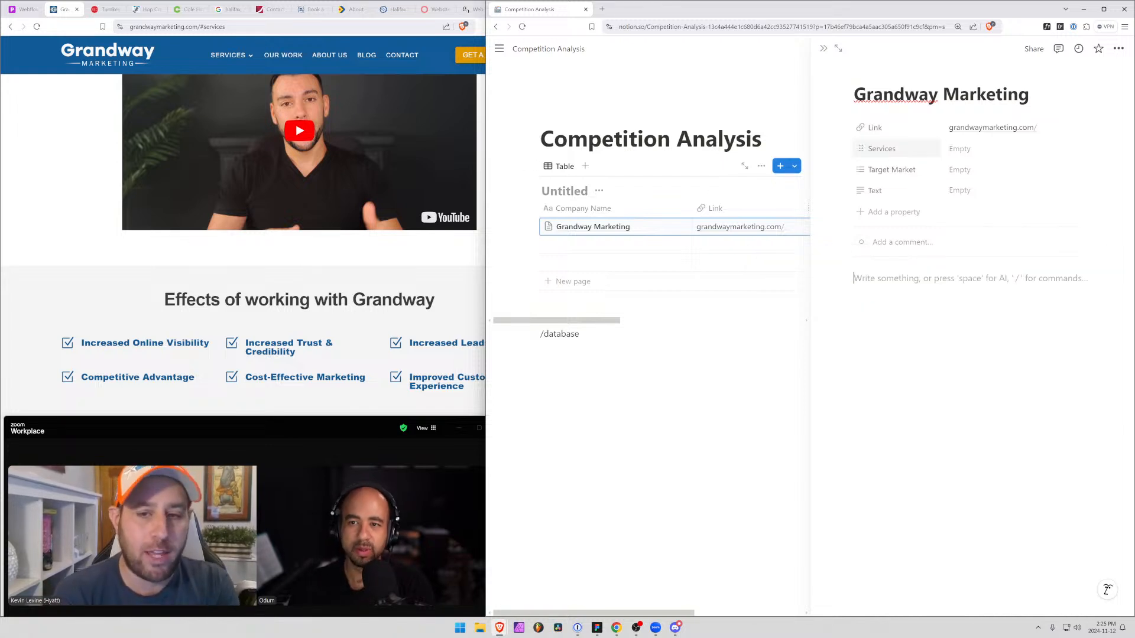
left_click(823, 48)
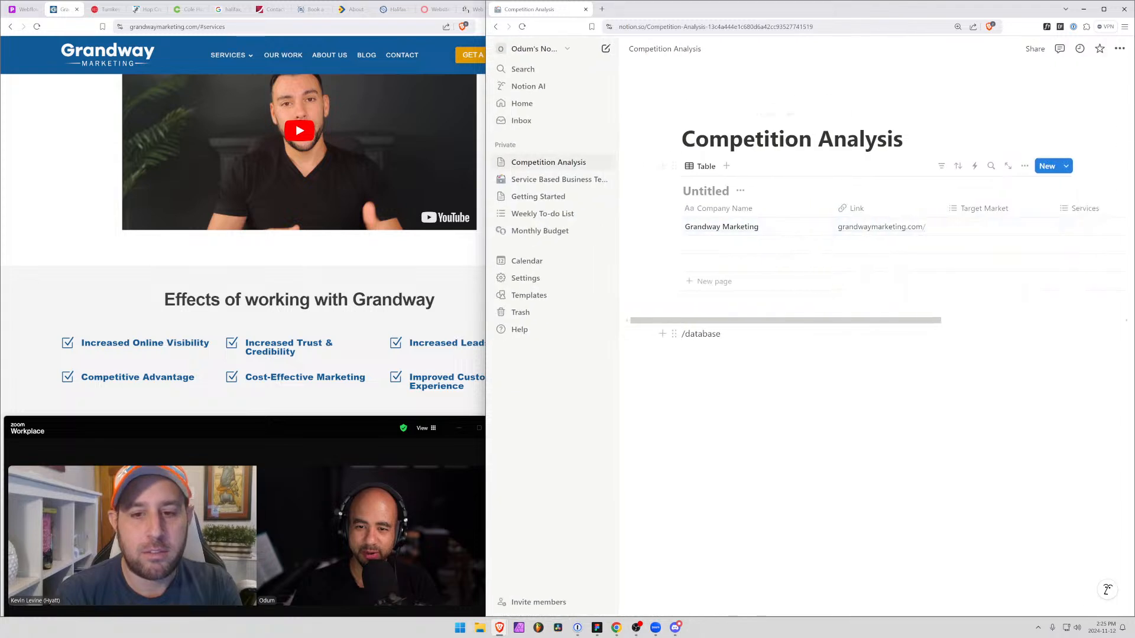
Rename the Text property of the competition table to Client List
mouse_move(760, 321)
left_mouse_down()
mouse_move(840, 324)
mouse_move(770, 322)
left_mouse_up()
scroll(940, 236, "right", 5)
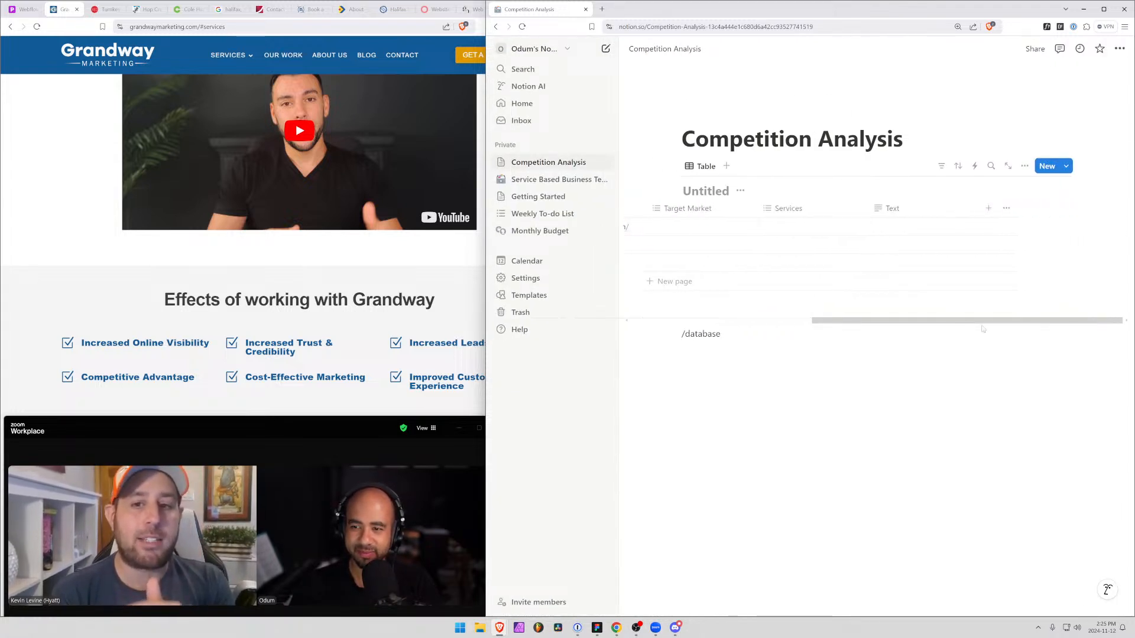
left_click(911, 214)
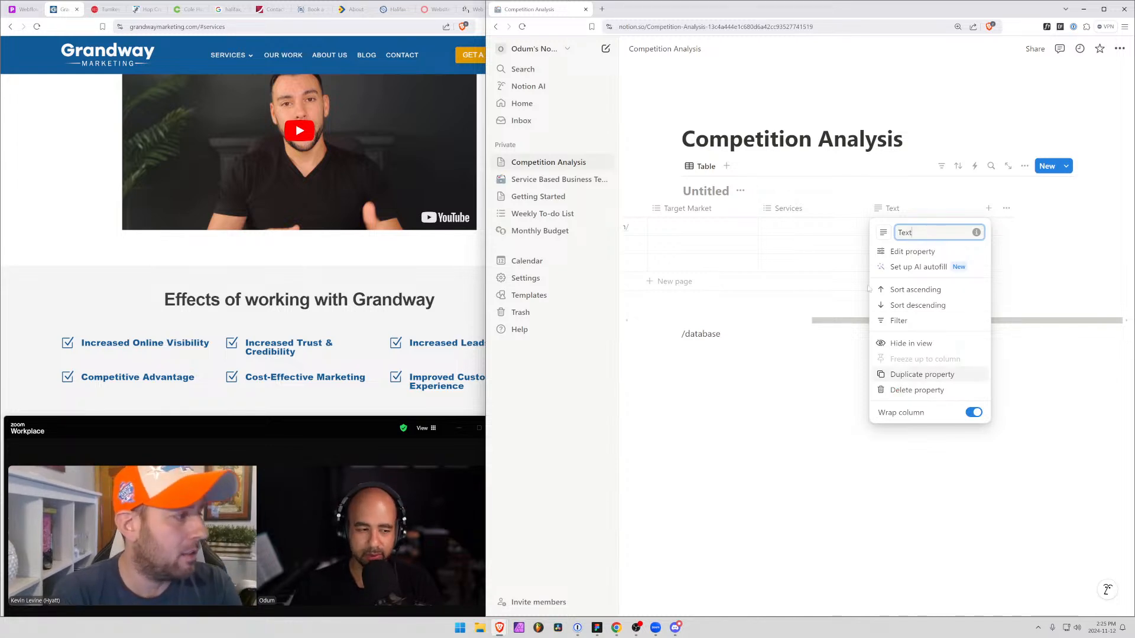
key("ctrl+a")
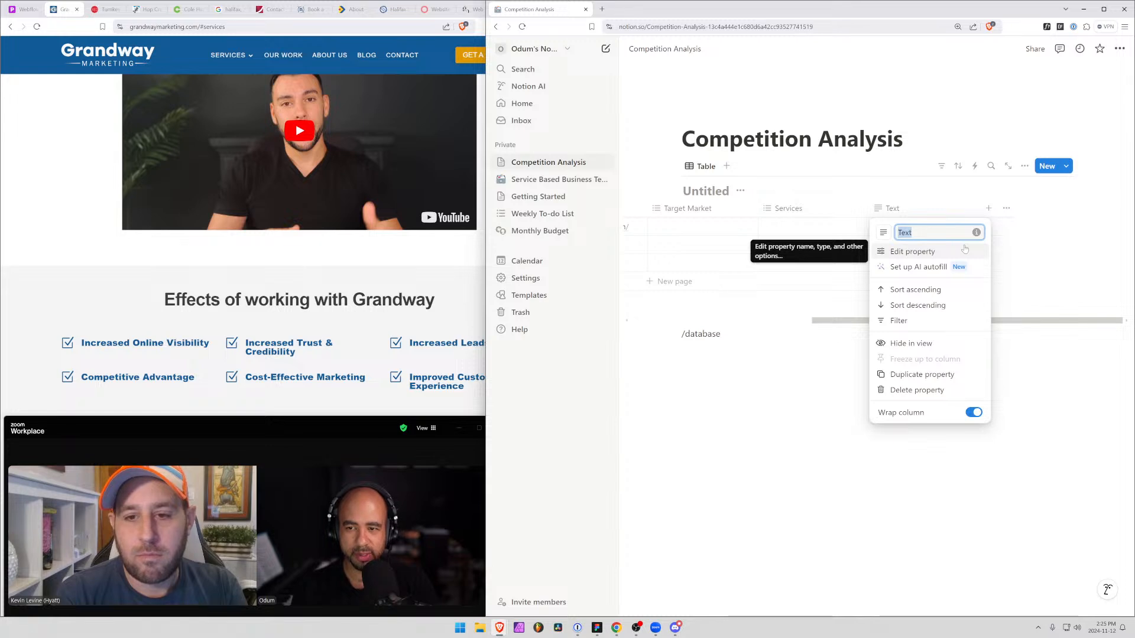
type("Client List")
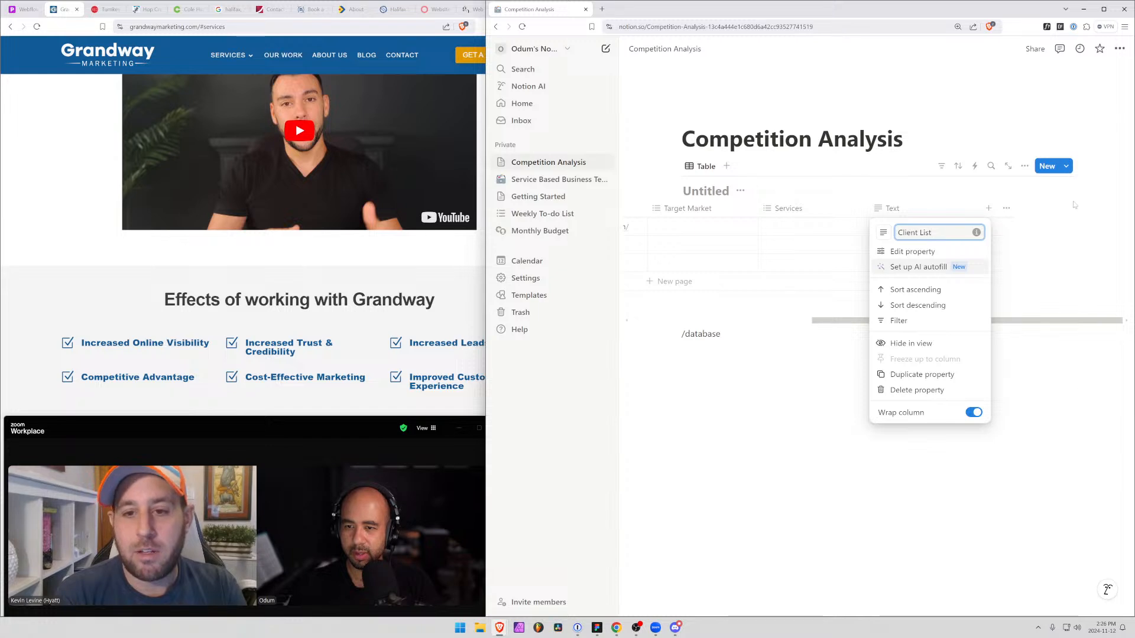
key("Return")
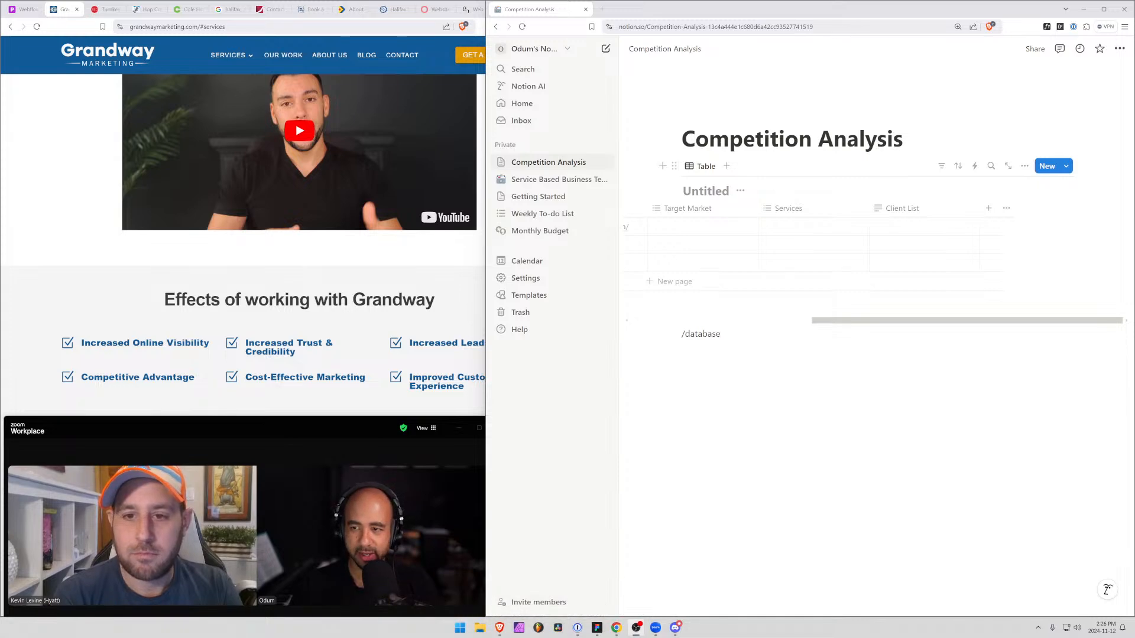
Add a Number property to the competition table, trying the Select type and returning it to Number
left_click(989, 210)
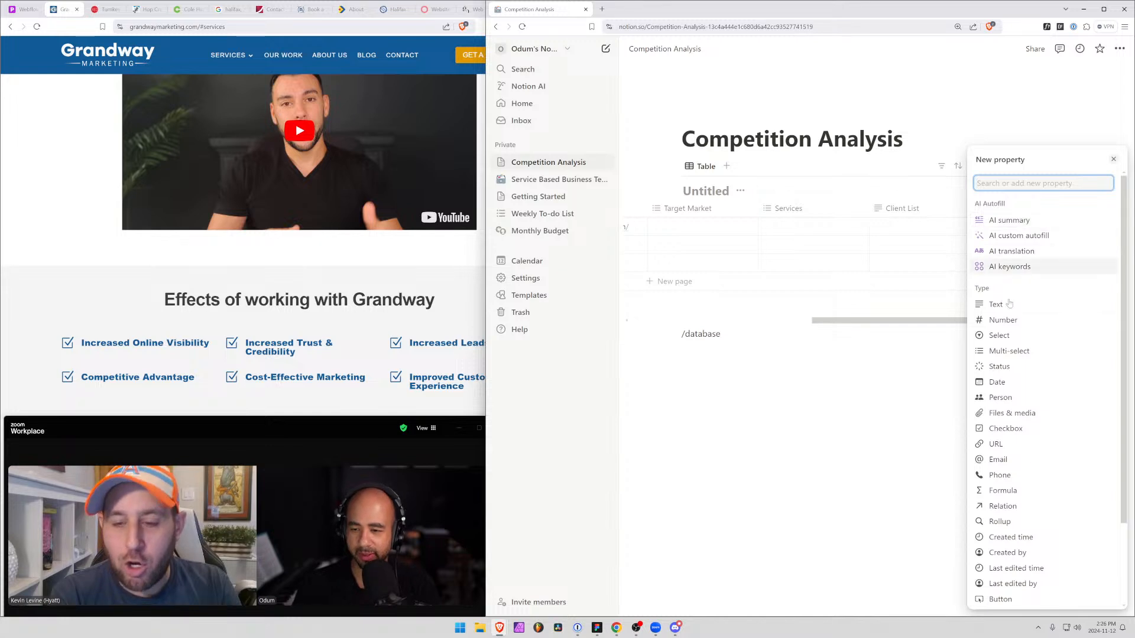
left_click(1023, 327)
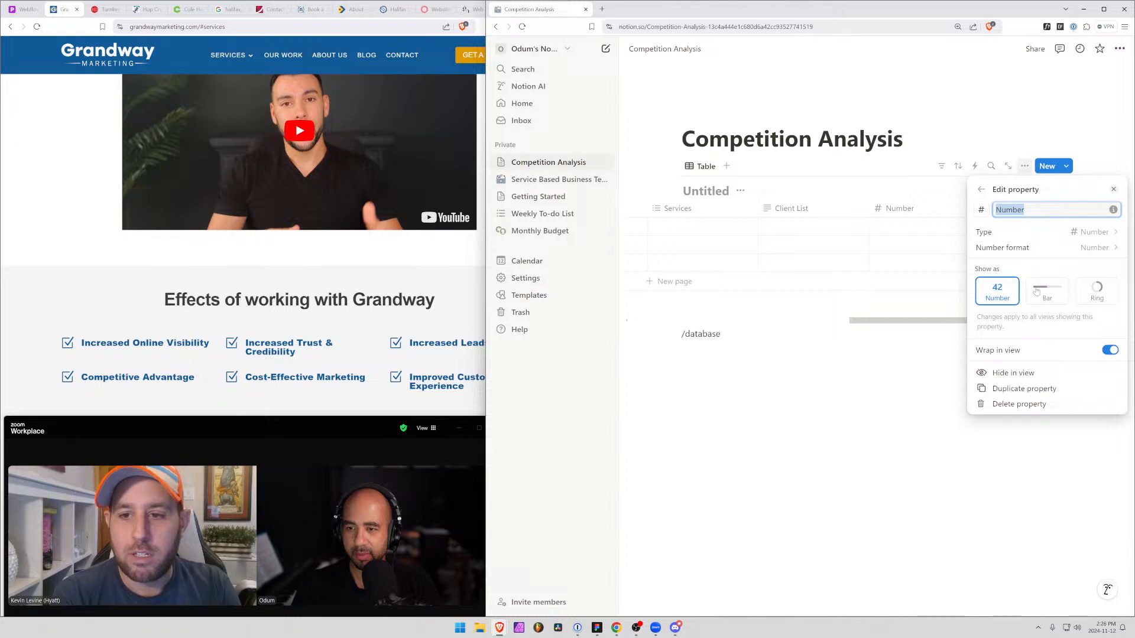
left_click(1116, 236)
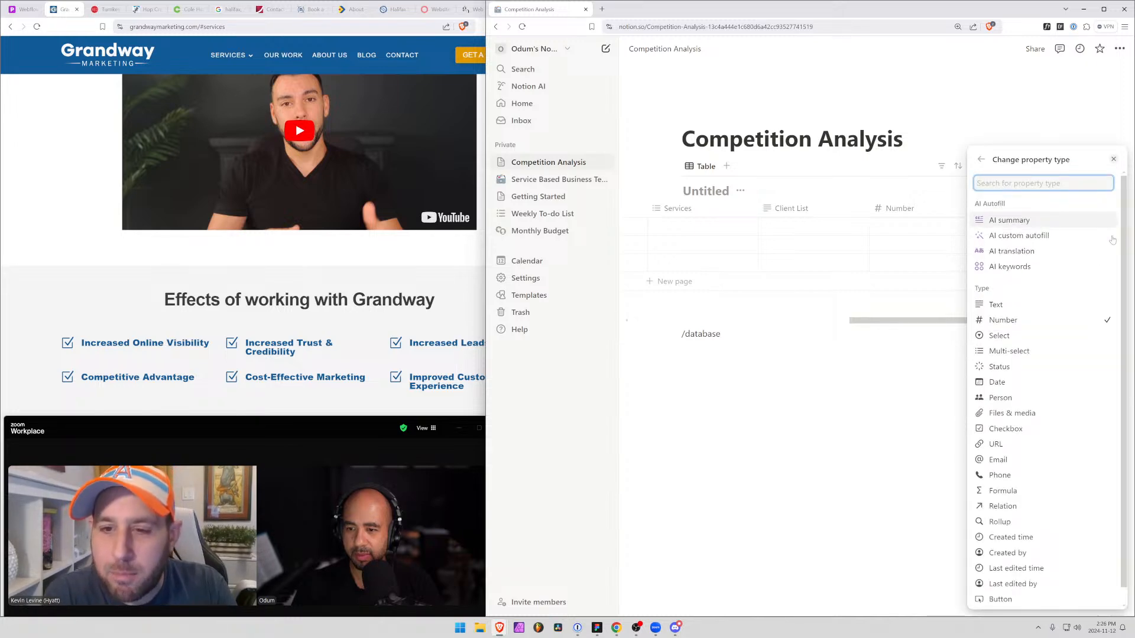
left_click(1048, 335)
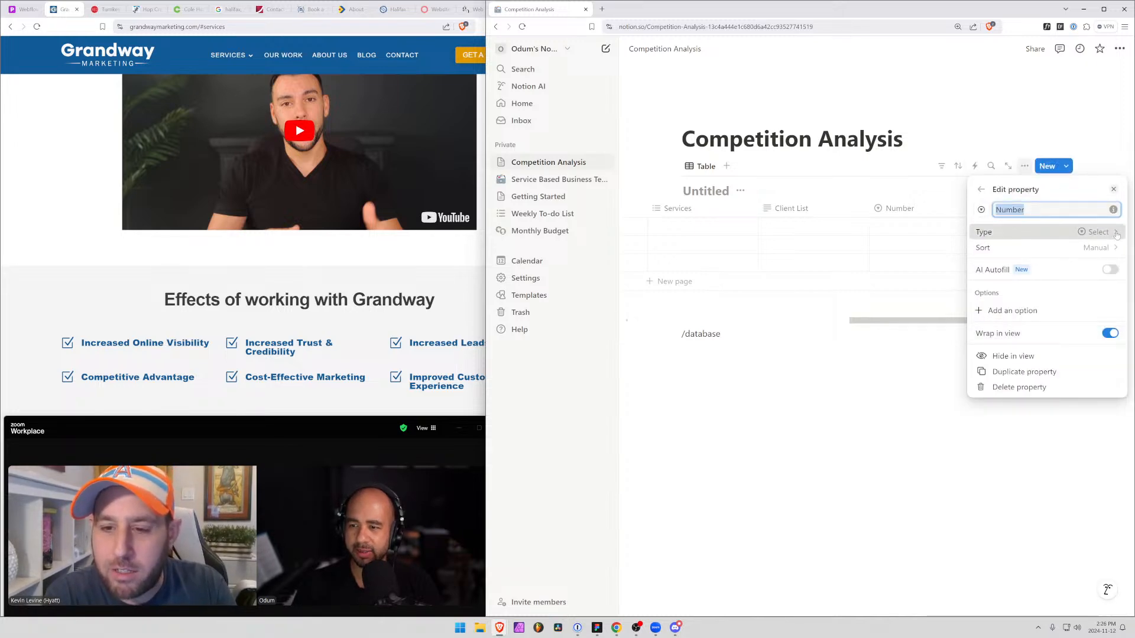
left_click(1086, 231)
left_click(1026, 323)
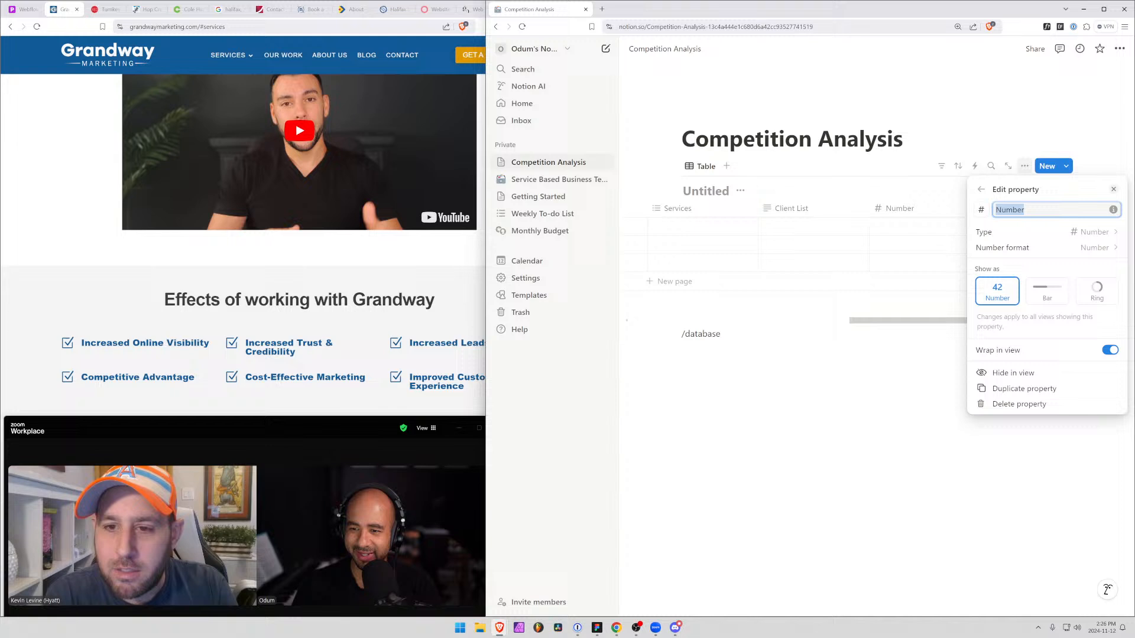
Look through the number and currency formats available for the Number property without choosing one
left_click(1106, 248)
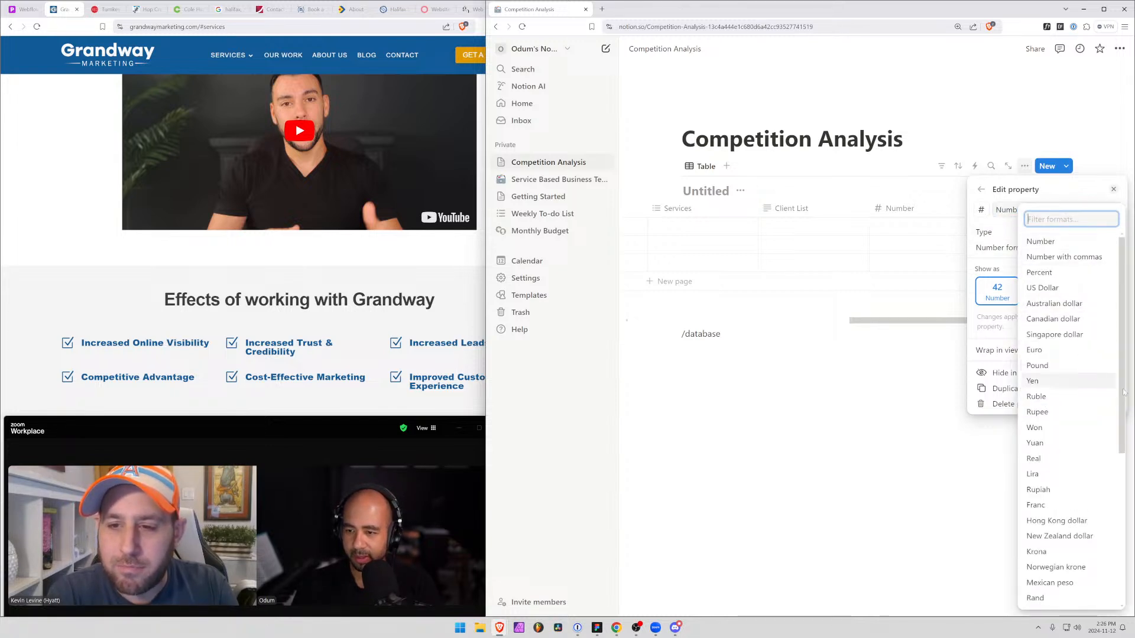
left_click_drag(1121, 394, 1100, 537)
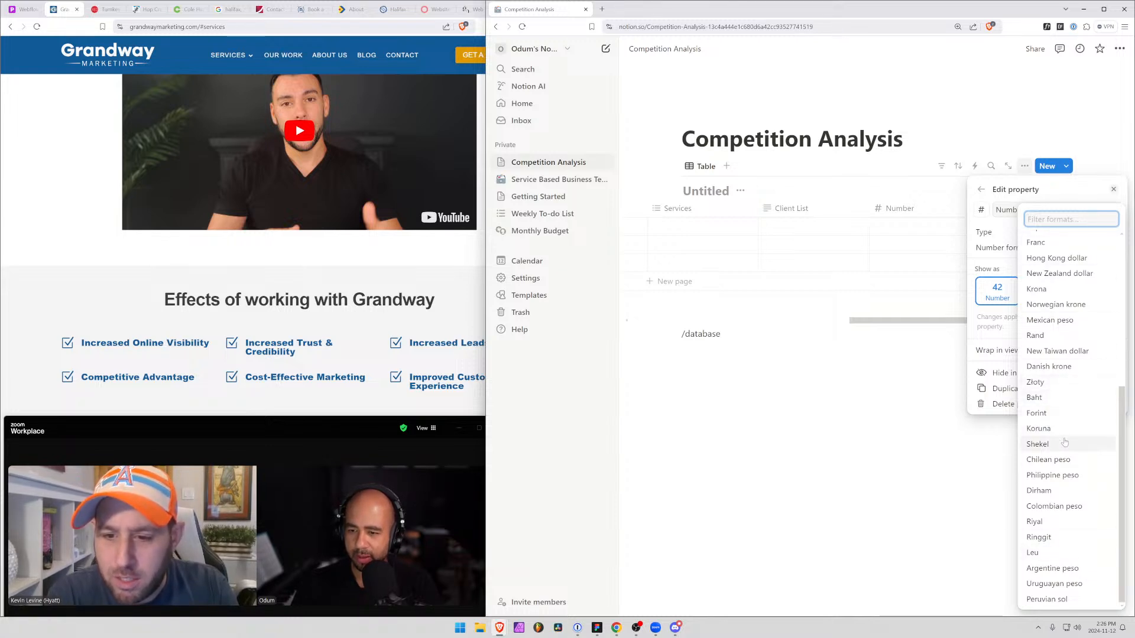
scroll(1070, 450, "up", 2)
scroll(1069, 449, "down", 2)
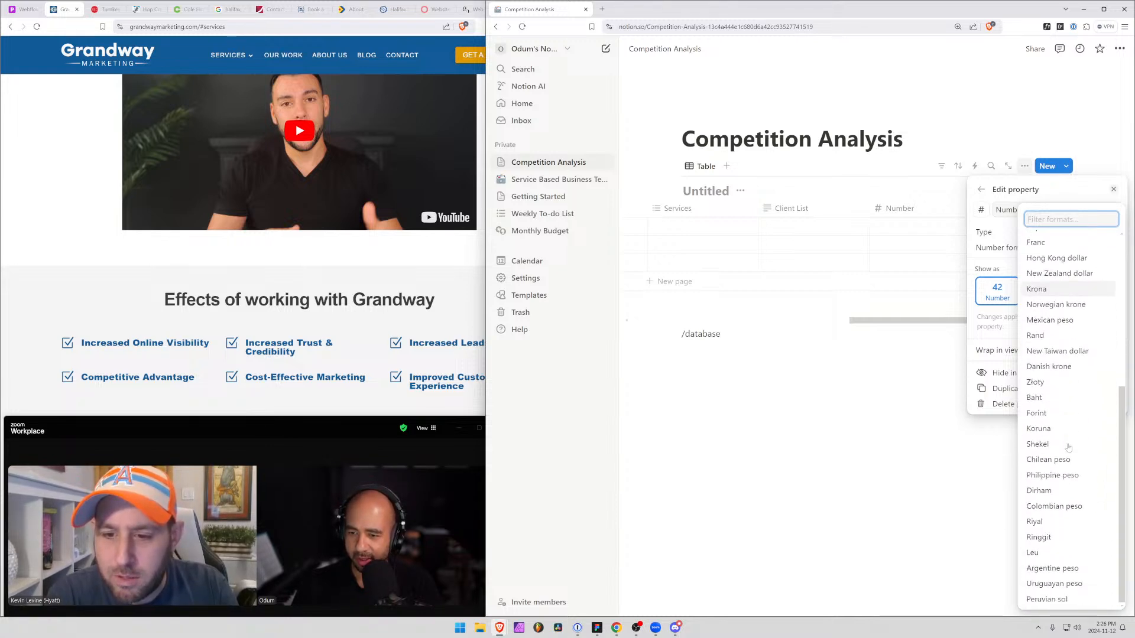
scroll(1069, 448, "up", 4)
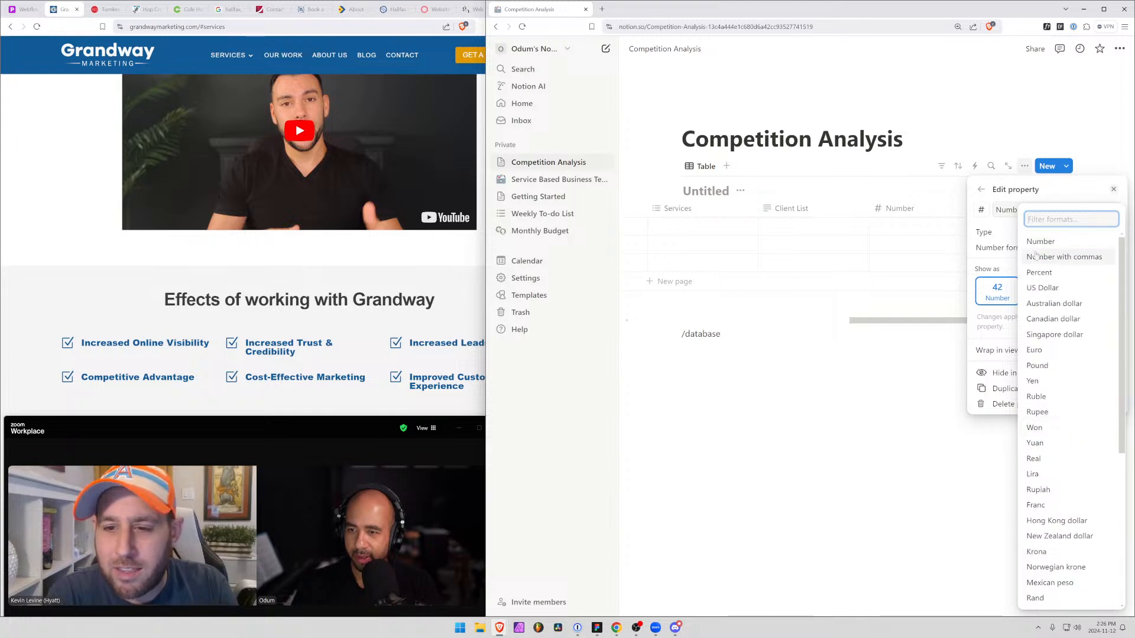
left_click(1074, 188)
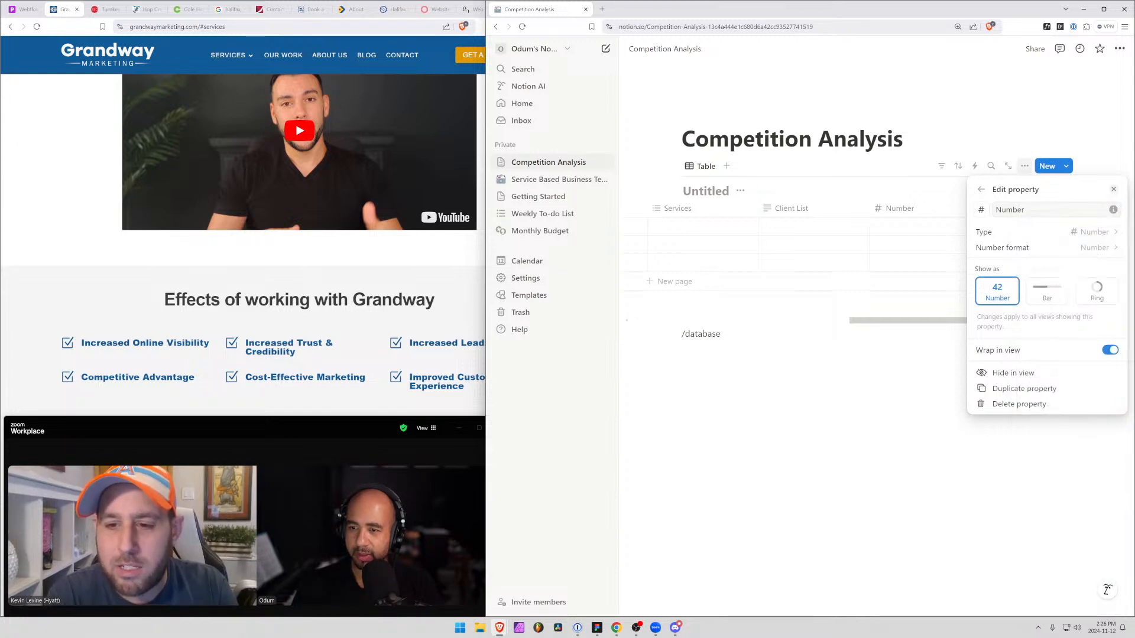
Review the property types, try the Bar and Ring displays for the Number property, and switch back to the plain Number display
left_click(1116, 236)
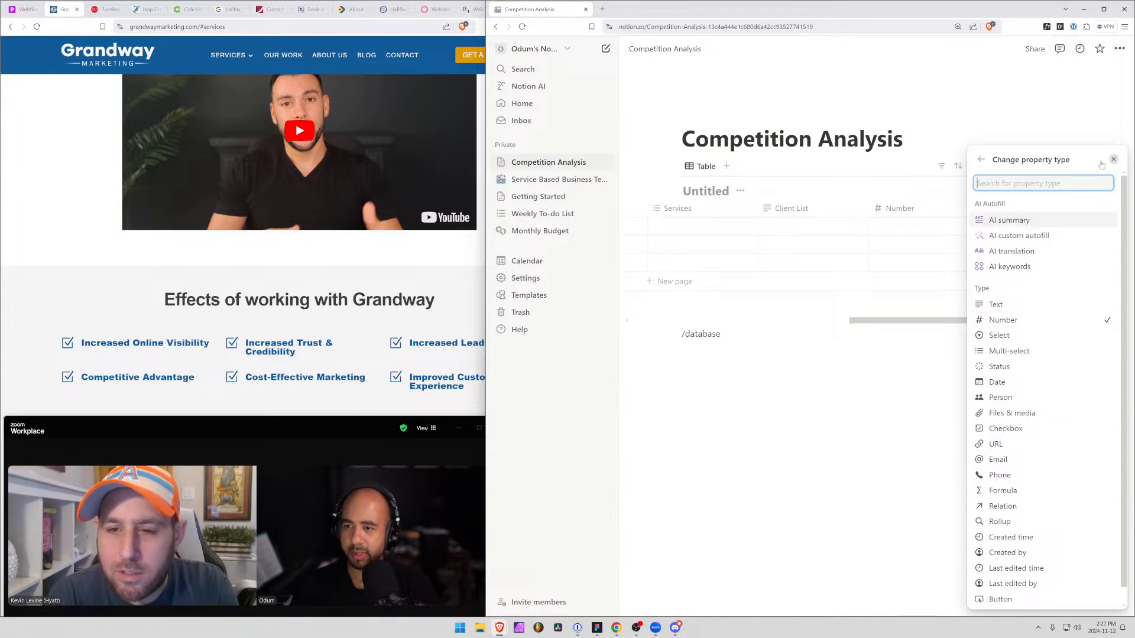
left_click(980, 159)
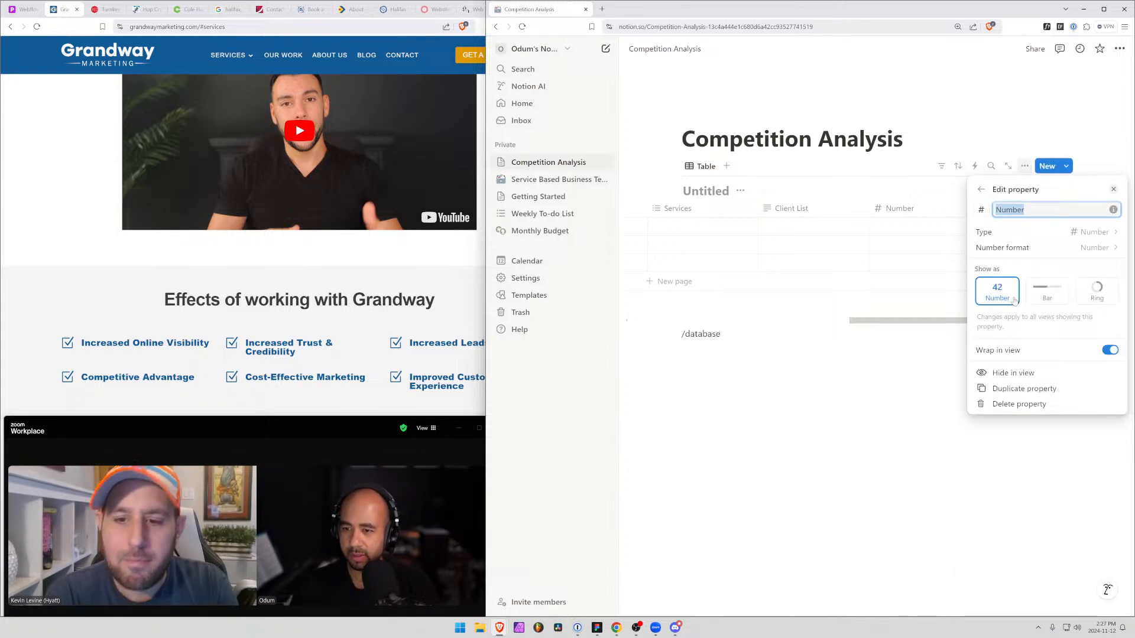
left_click(1049, 300)
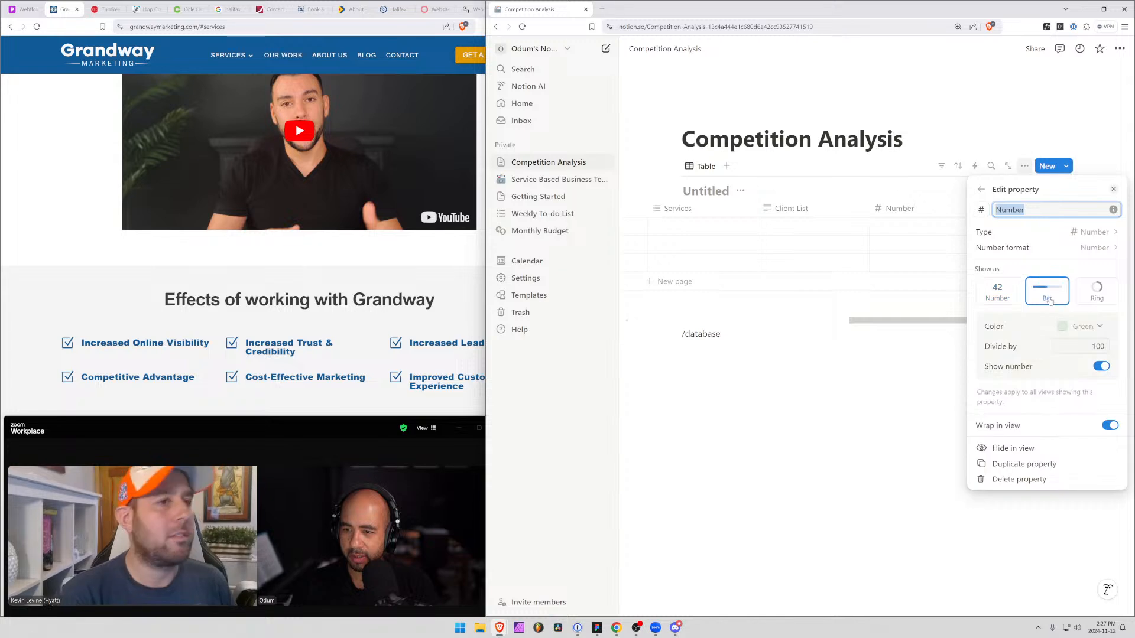
left_click(1090, 295)
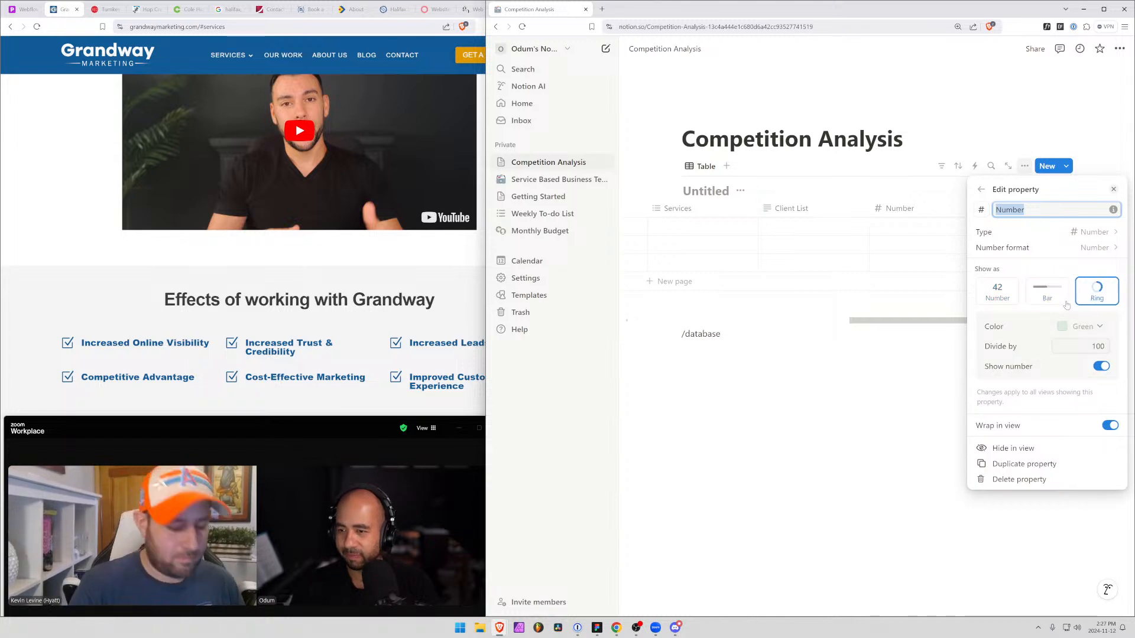
left_click(983, 292)
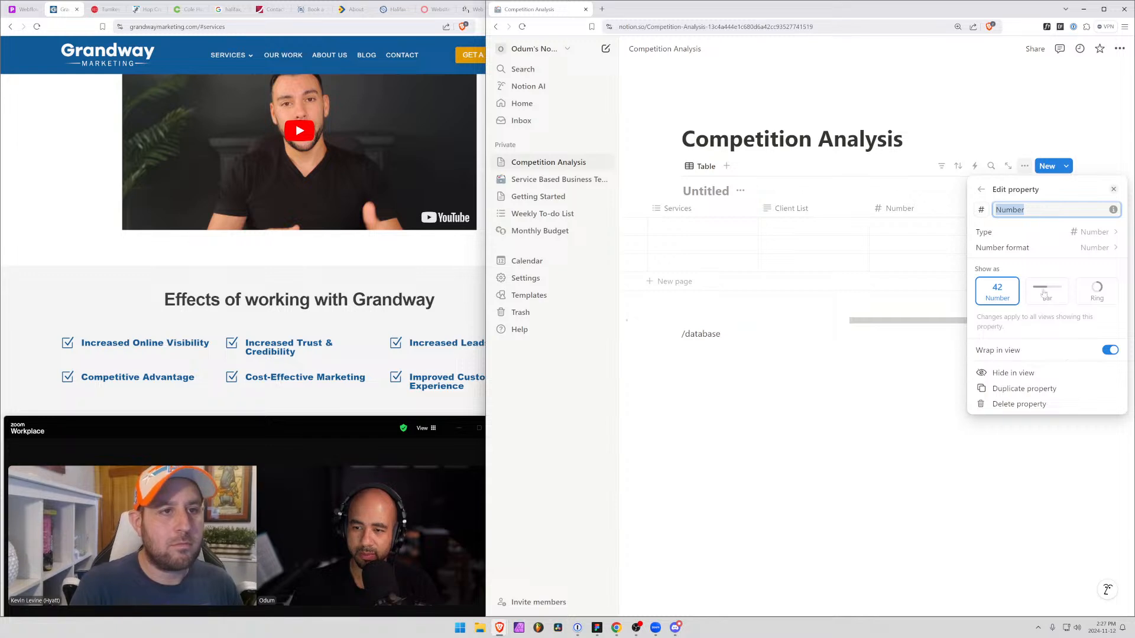
left_click(1113, 255)
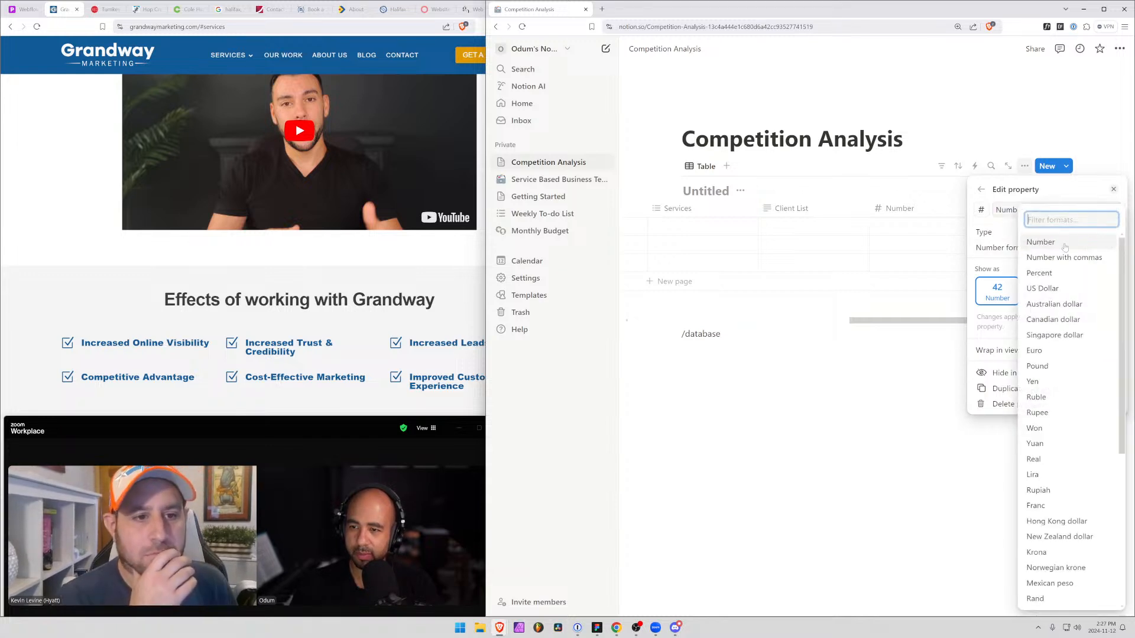
left_click(983, 216)
left_click(982, 213)
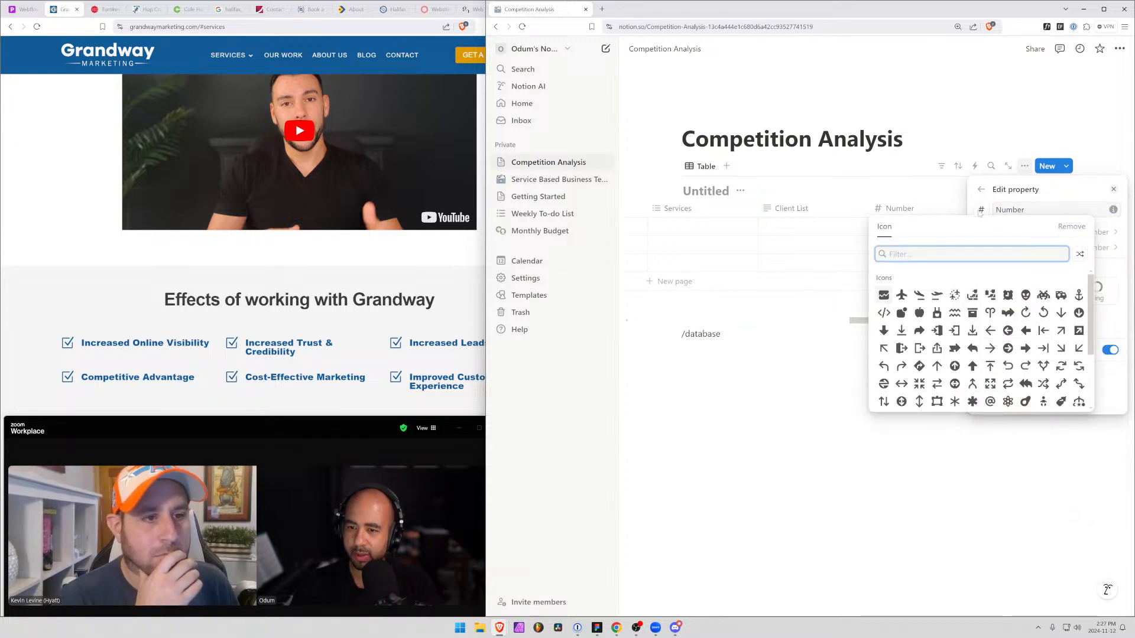
left_click(1049, 191)
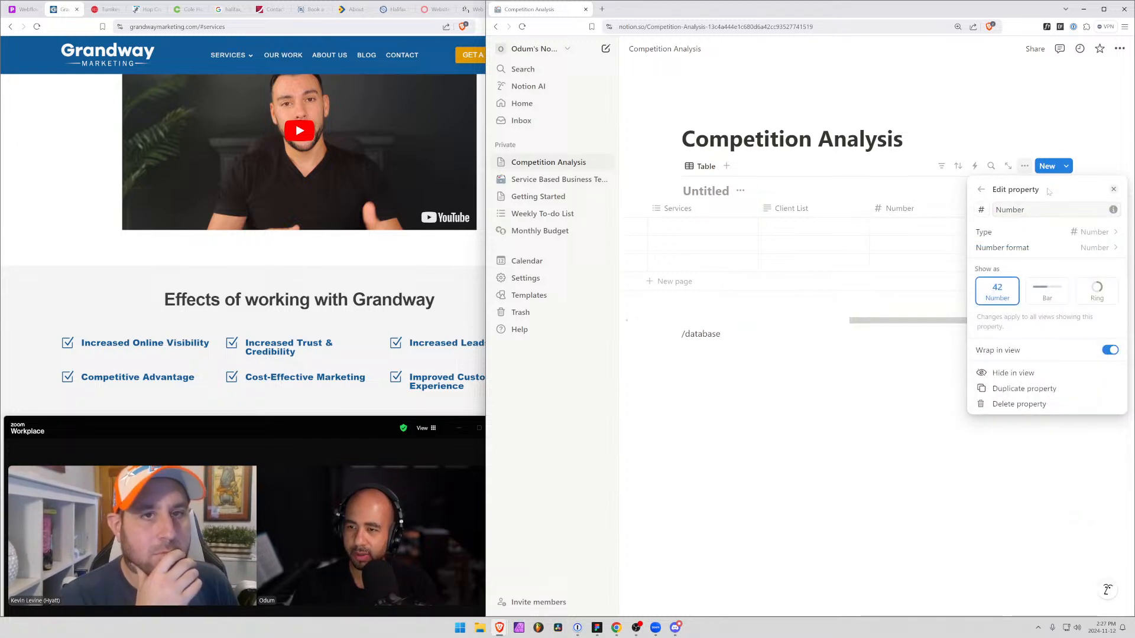
Search the web for "number ranges in notion", read the full summary answer, and return to the Competition Analysis page
left_click(602, 9)
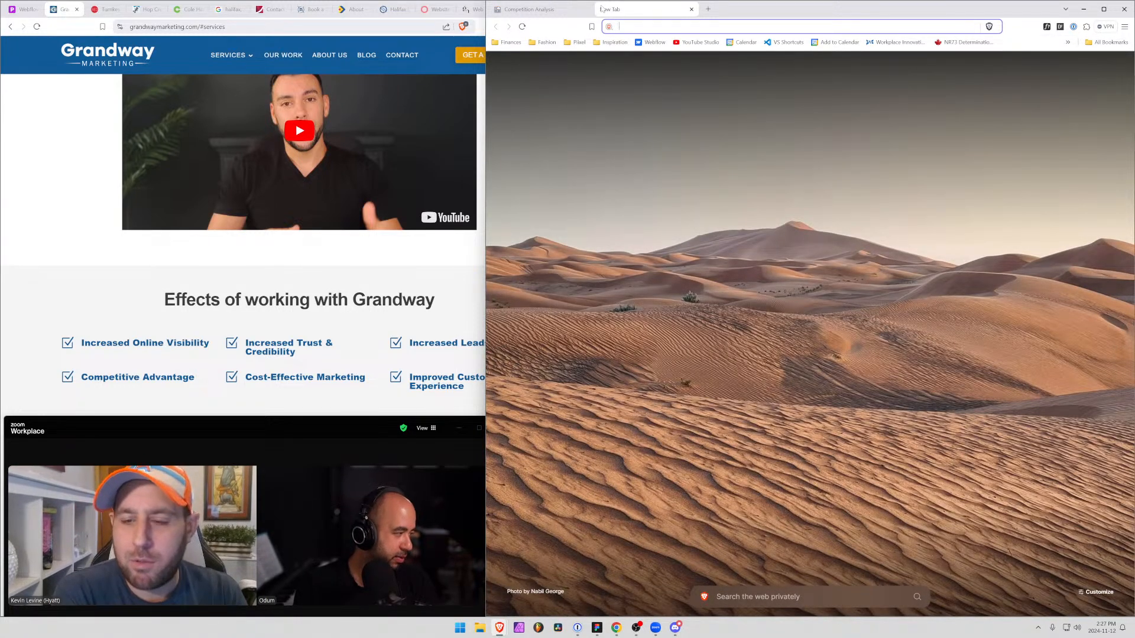
type("number ranges")
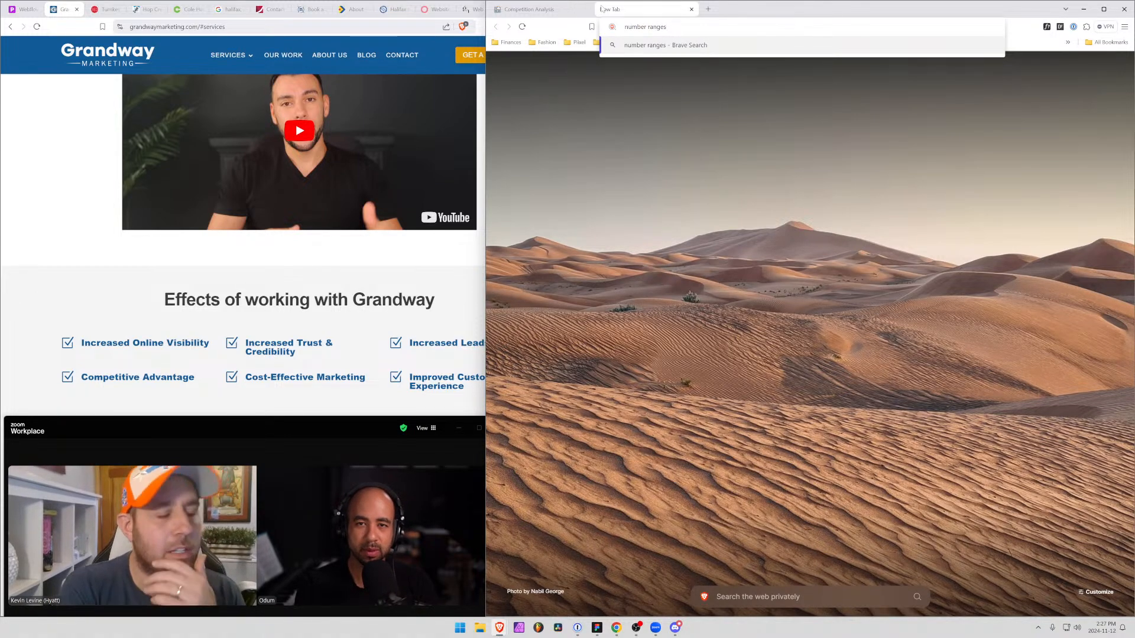
type(" in notion")
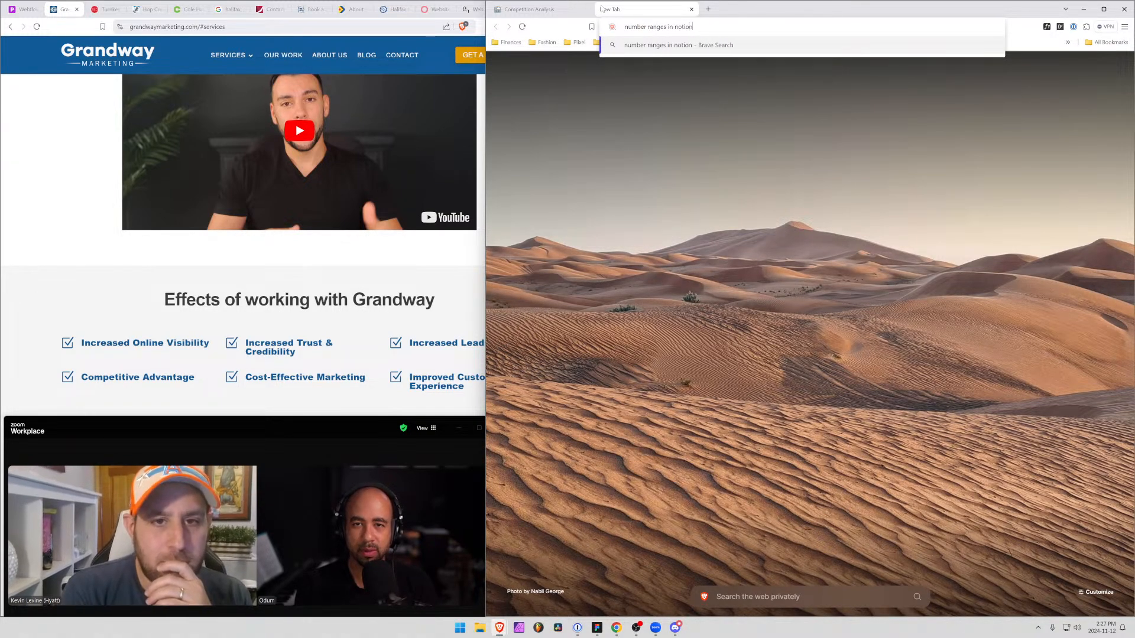
key("Return")
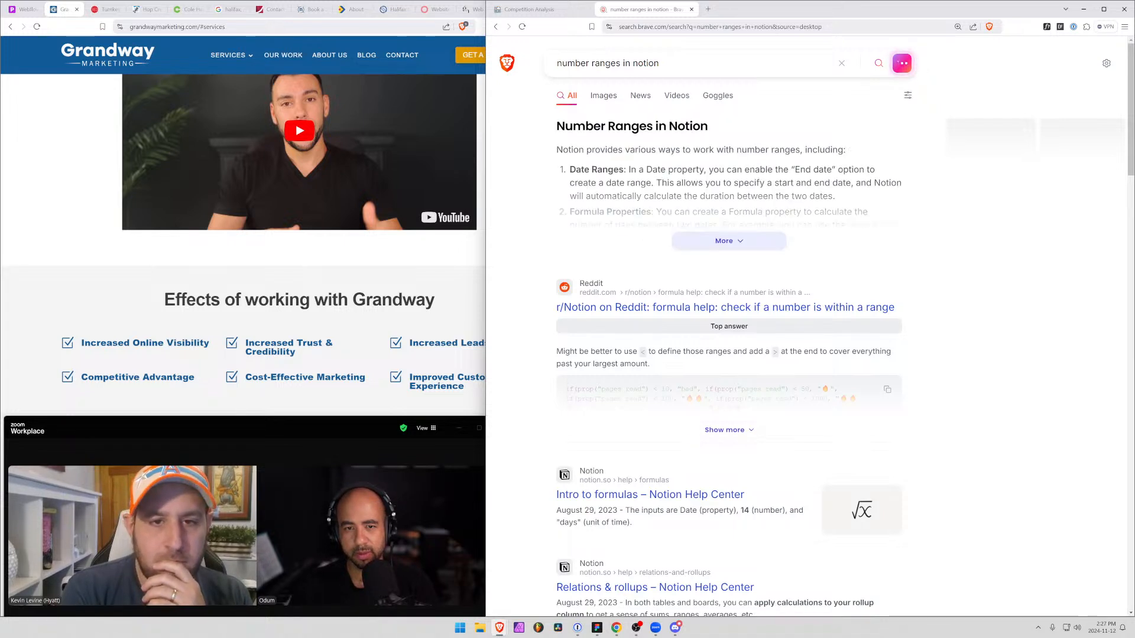
left_click(718, 243)
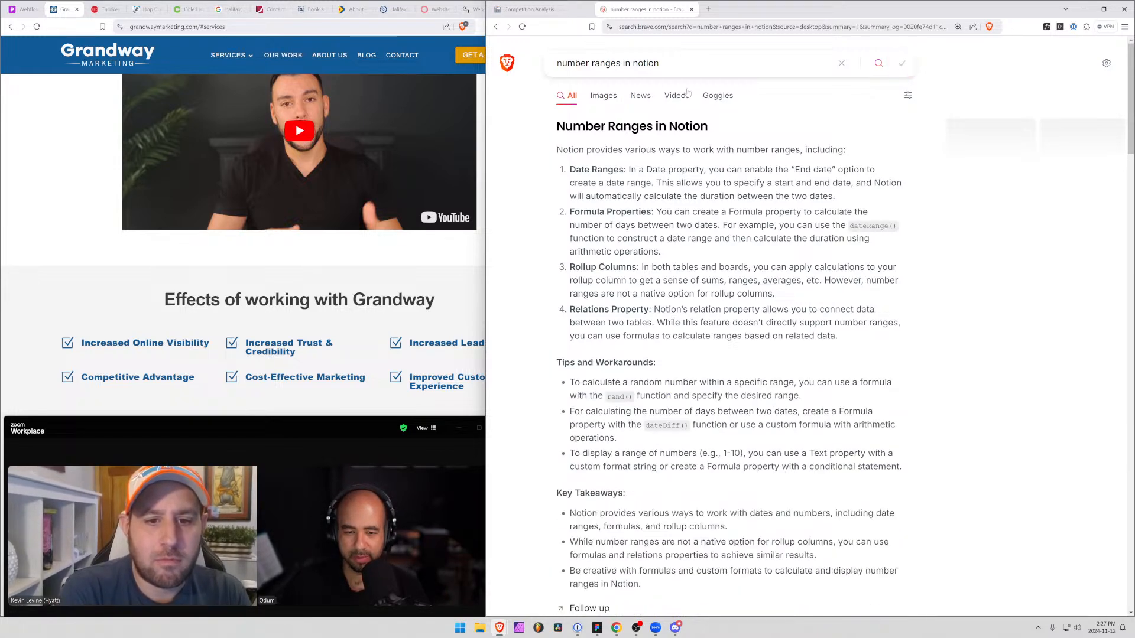
left_click(528, 8)
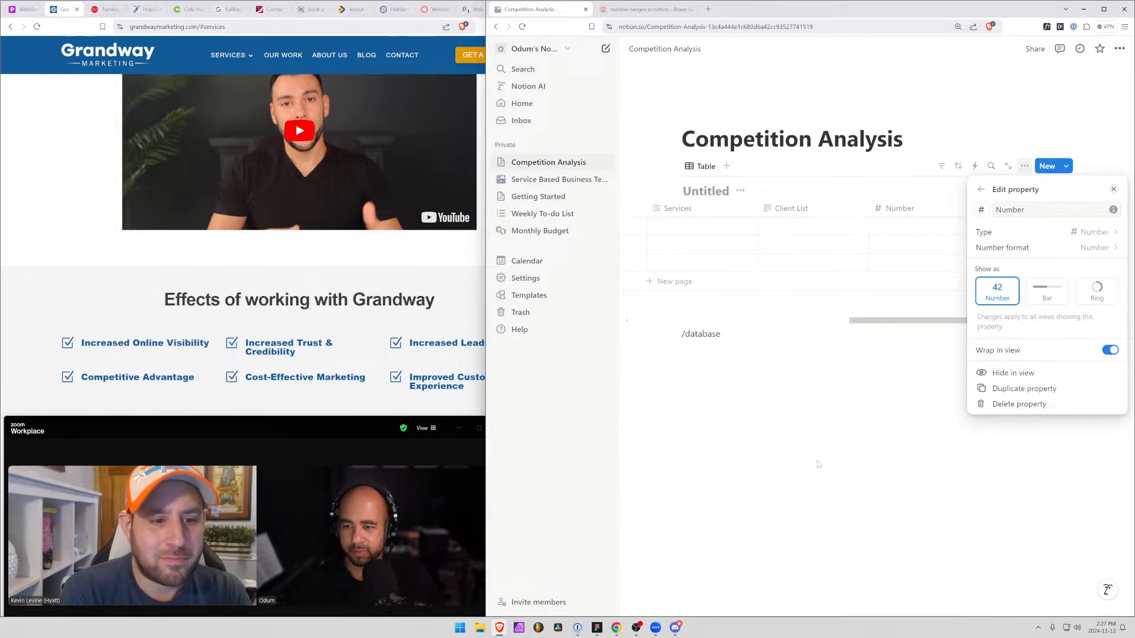
Add a second Number property to the competition table and name it Average
left_click(1075, 145)
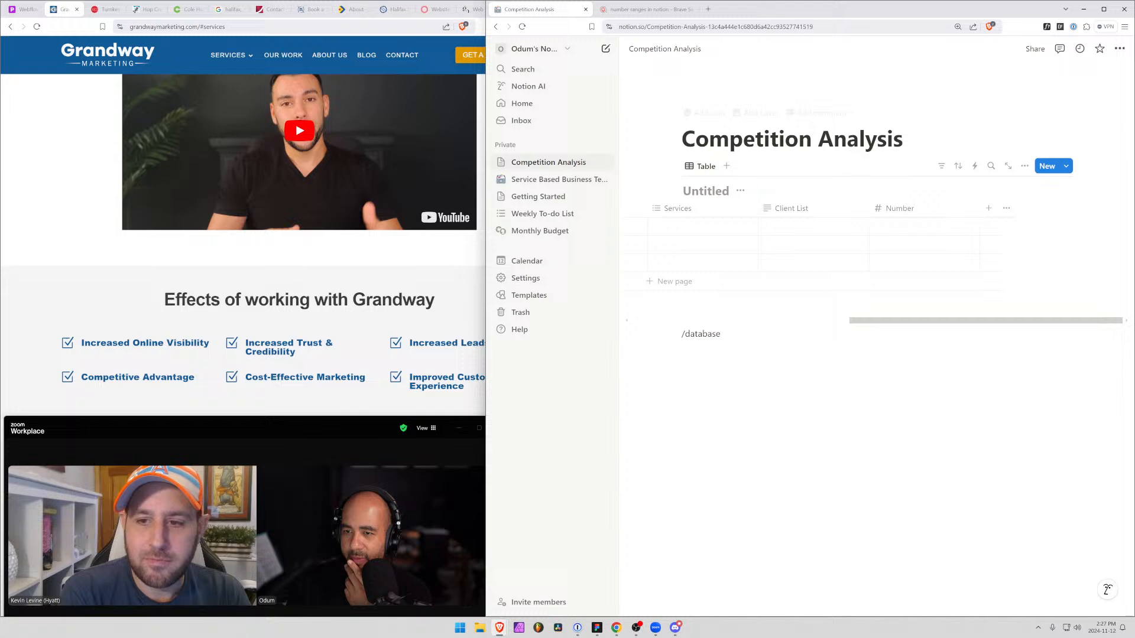
left_click(986, 209)
type("num")
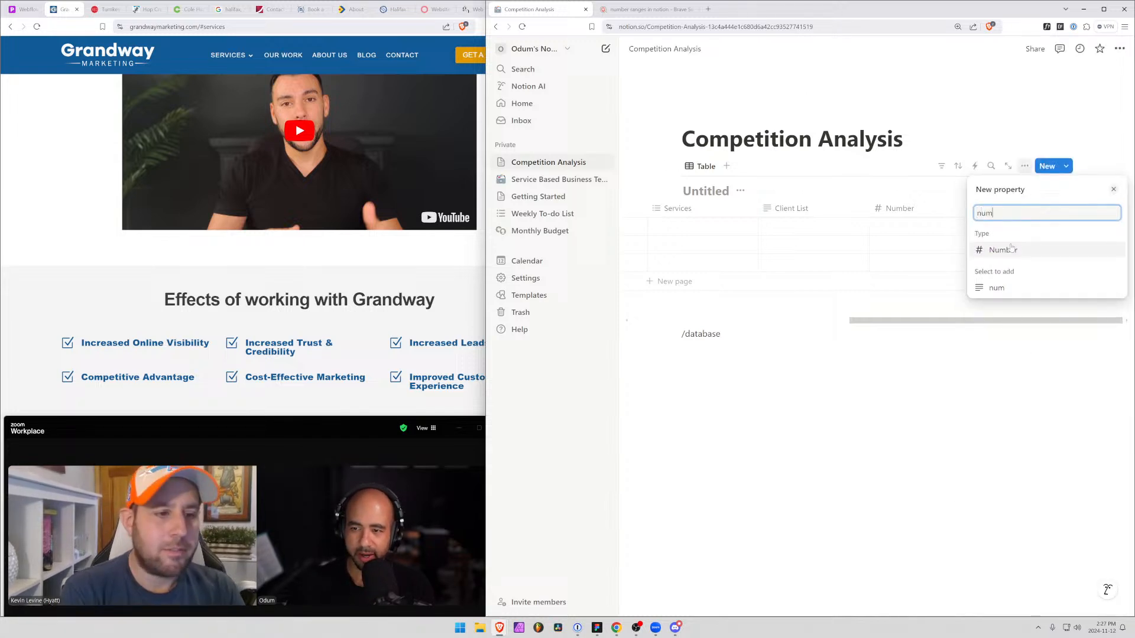
left_click(1007, 249)
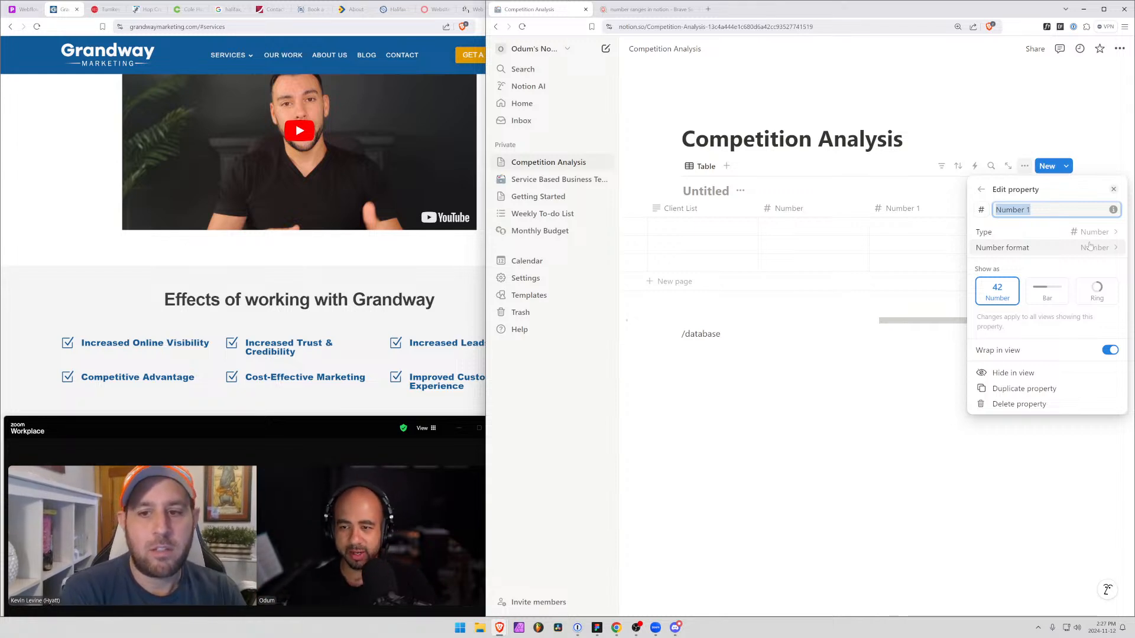
key("BackSpace")
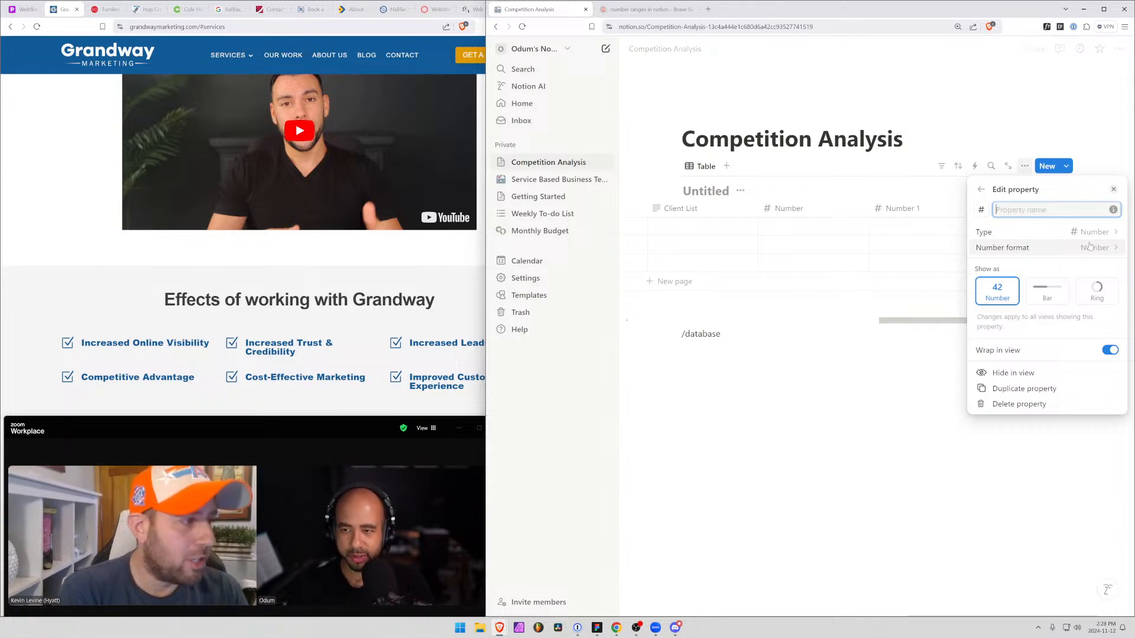
type("Average")
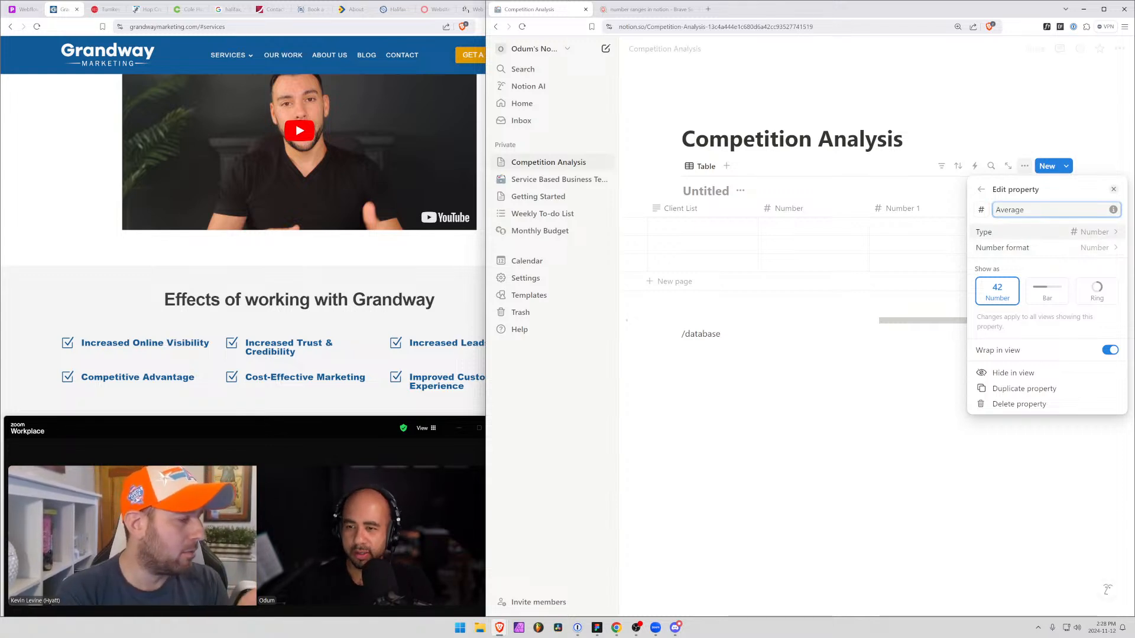
Add a Multi-select property to the competition table and name it Price Range
left_click(981, 189)
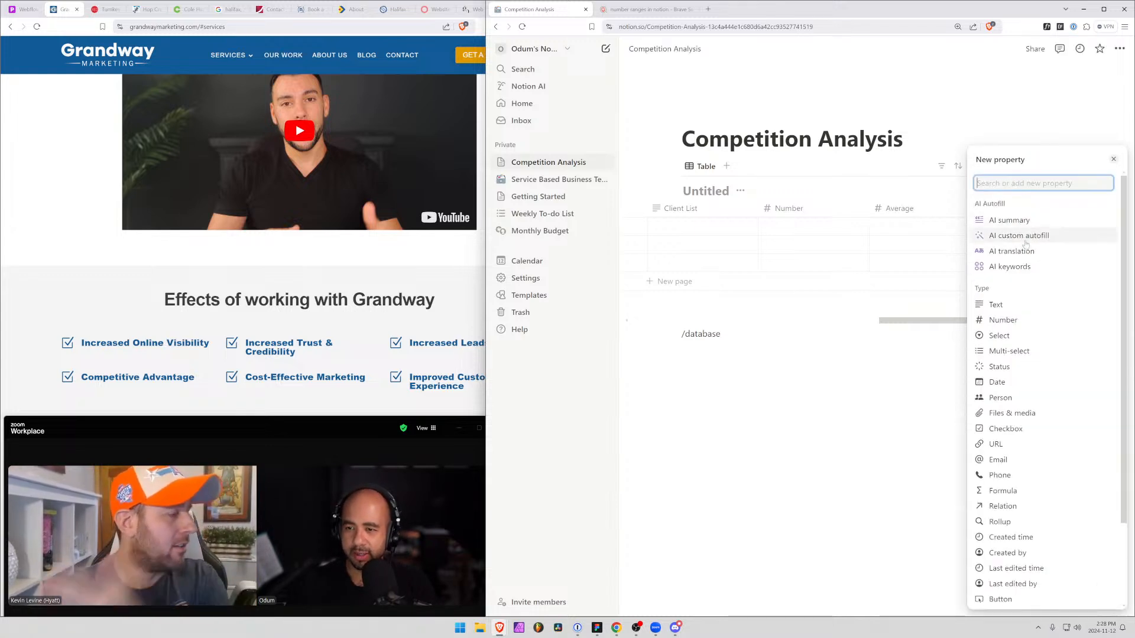
left_click(1043, 351)
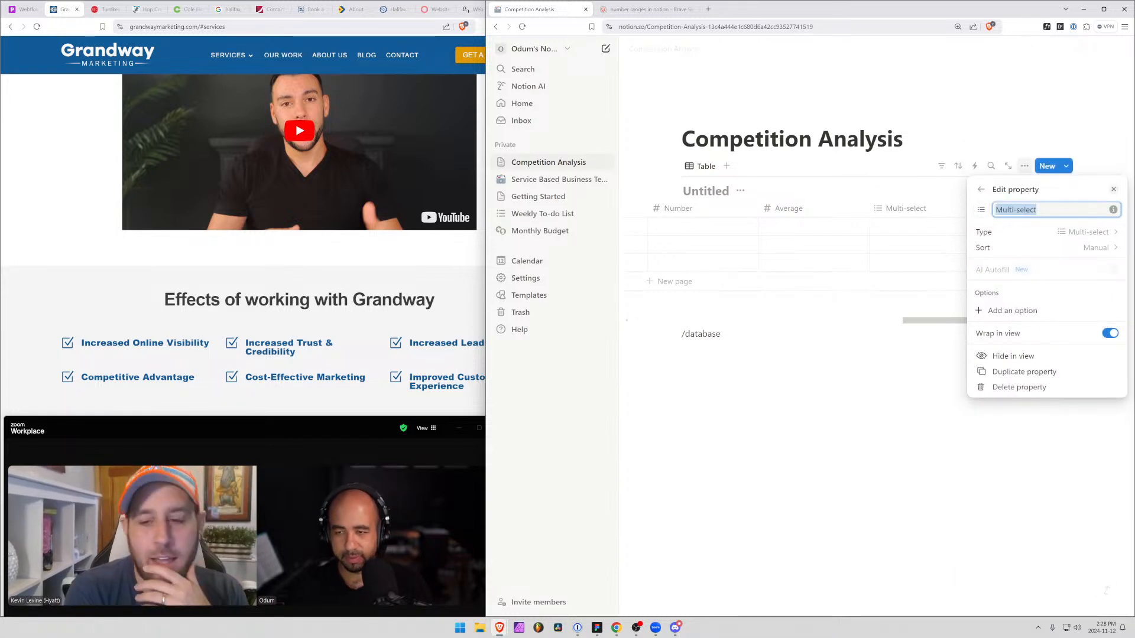
type("Price Range")
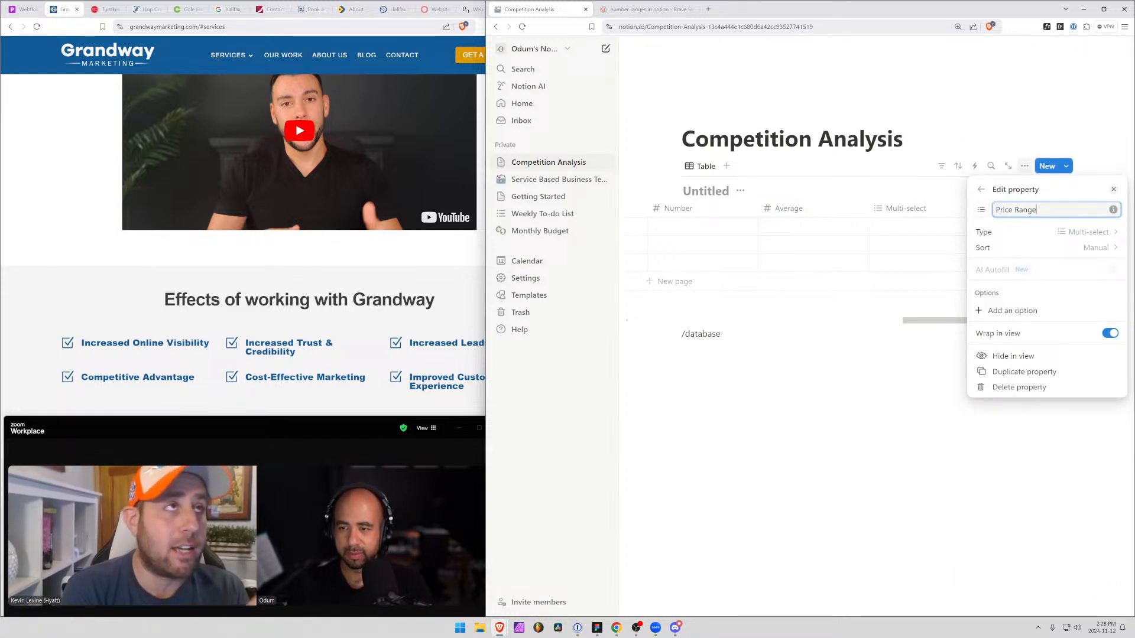
Add the options $1000 - $2500, 2500 - 5000 and $5000 - $1000 to the Price Range property
left_click(991, 311)
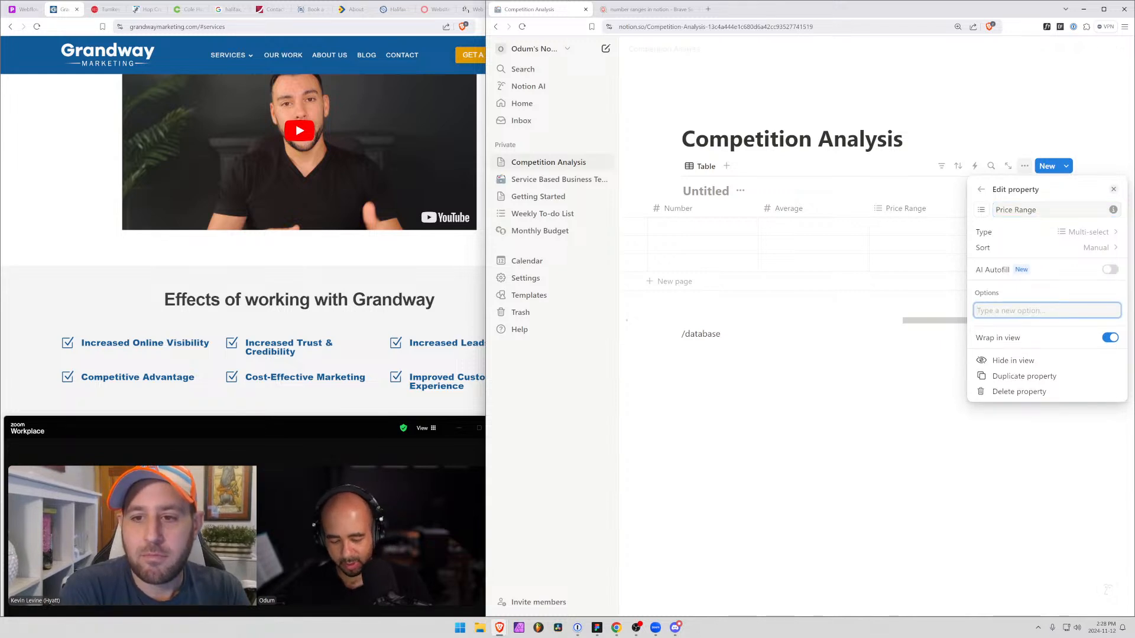
type("$1000 - $2500")
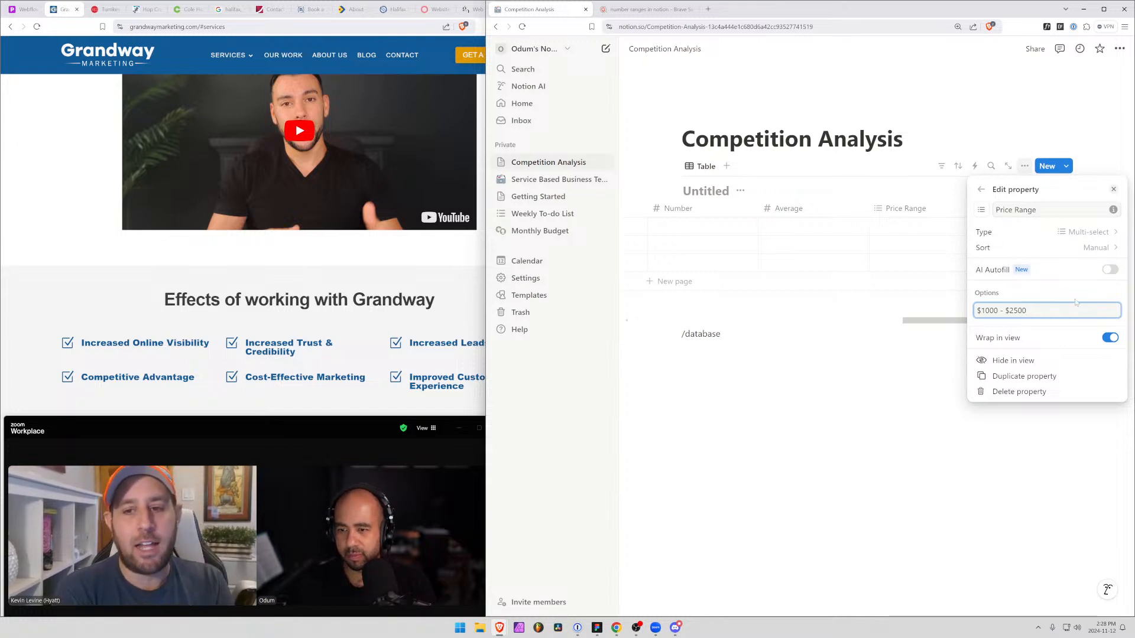
key("Return")
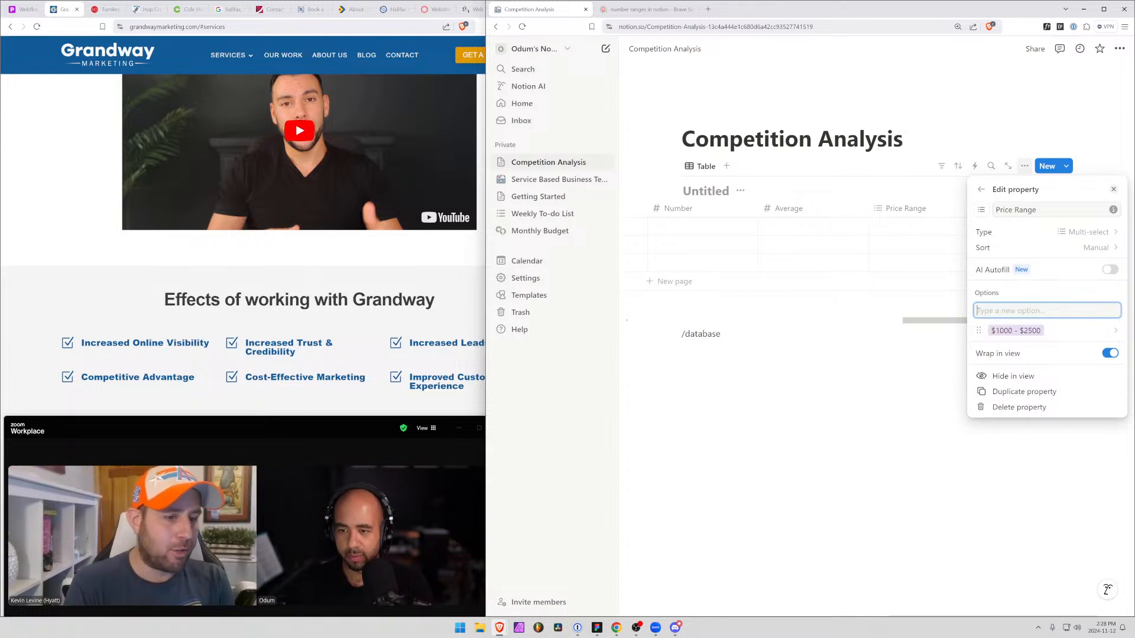
type("2500 - ")
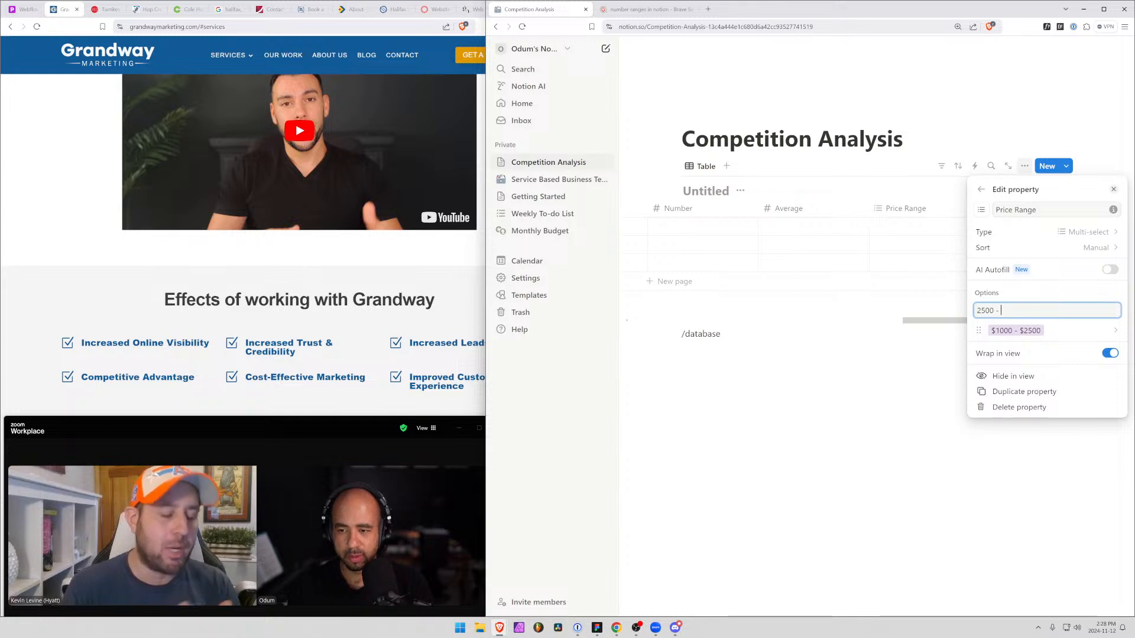
type("5000")
key("Return")
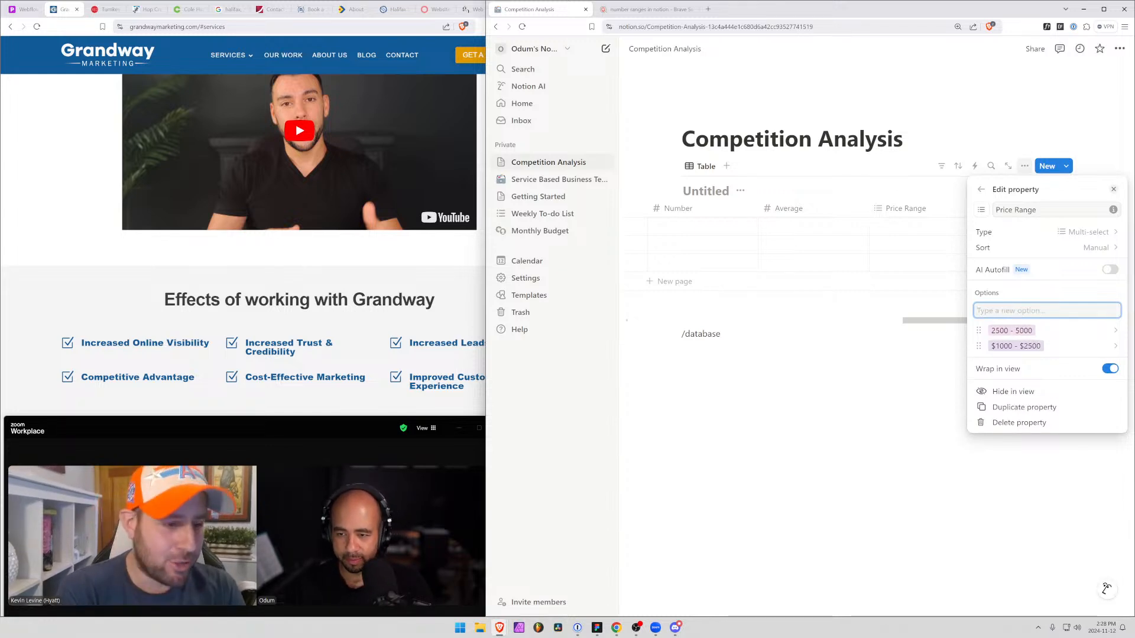
type("$")
type("5,")
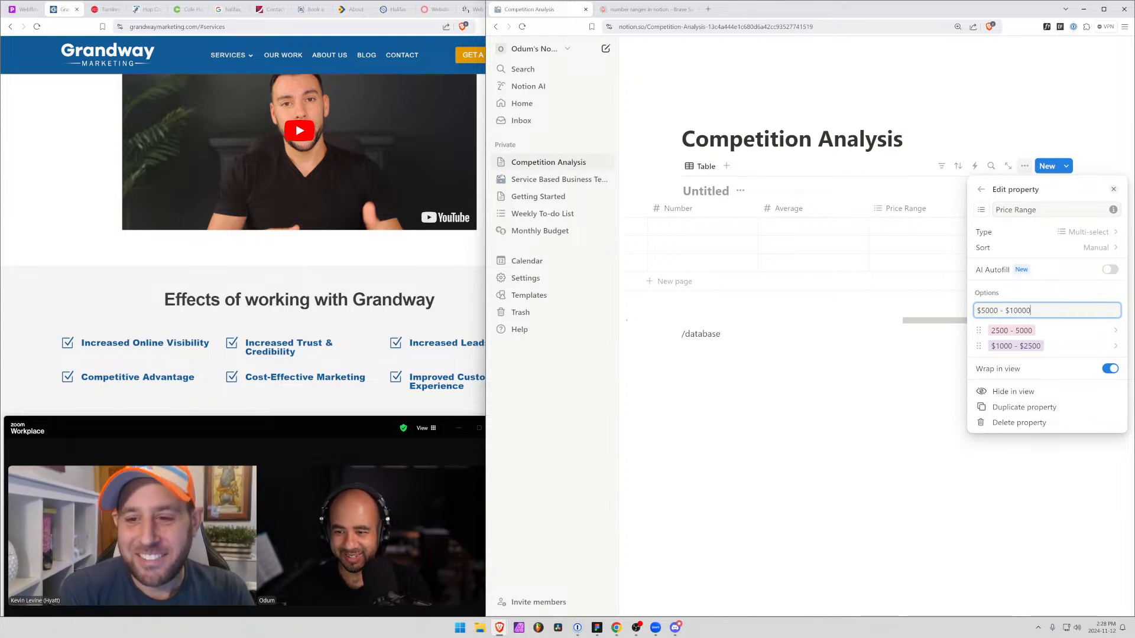
key("Return")
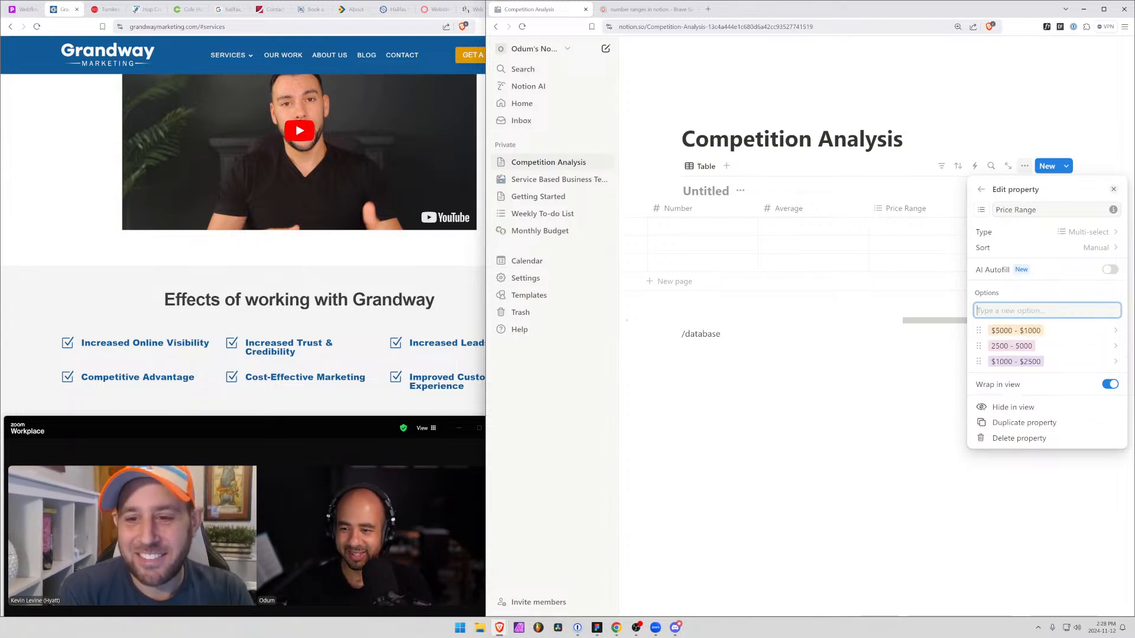
Correct the names of the two highest Price Range options to $5000 - $10000 and $2500 - $5000
left_click(1038, 331)
type("0")
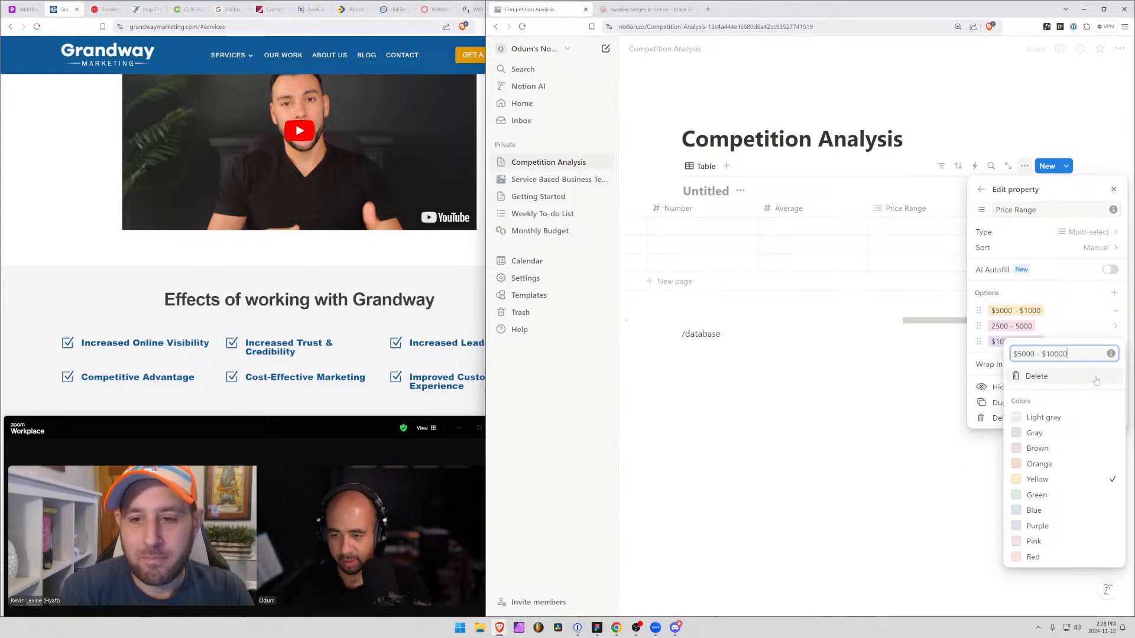
left_click(1013, 329)
left_click(991, 328)
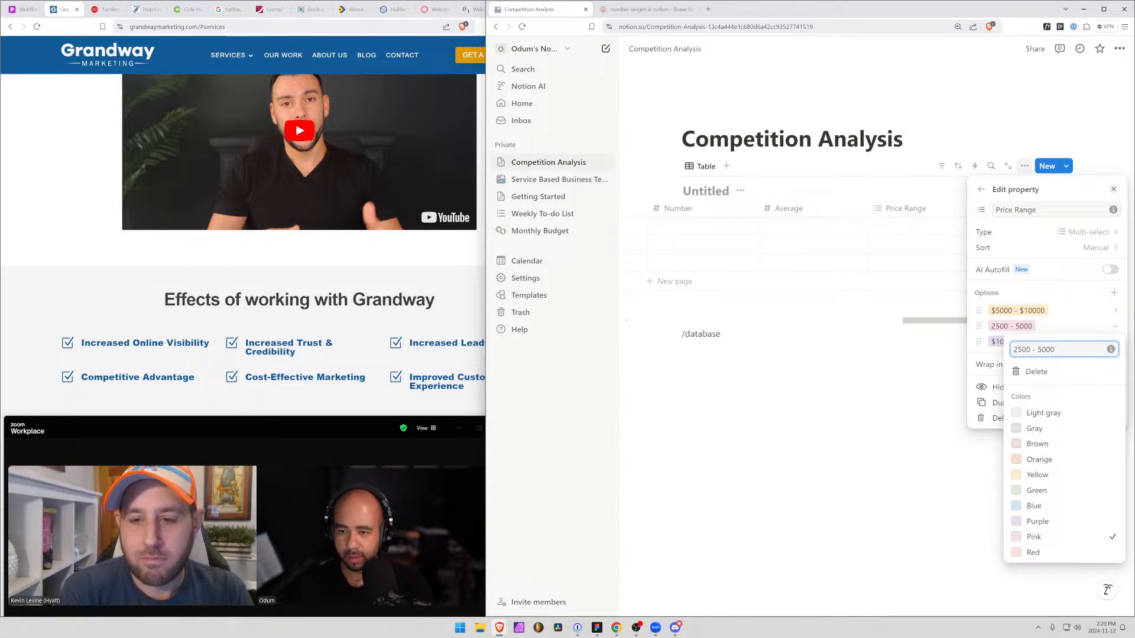
type("$")
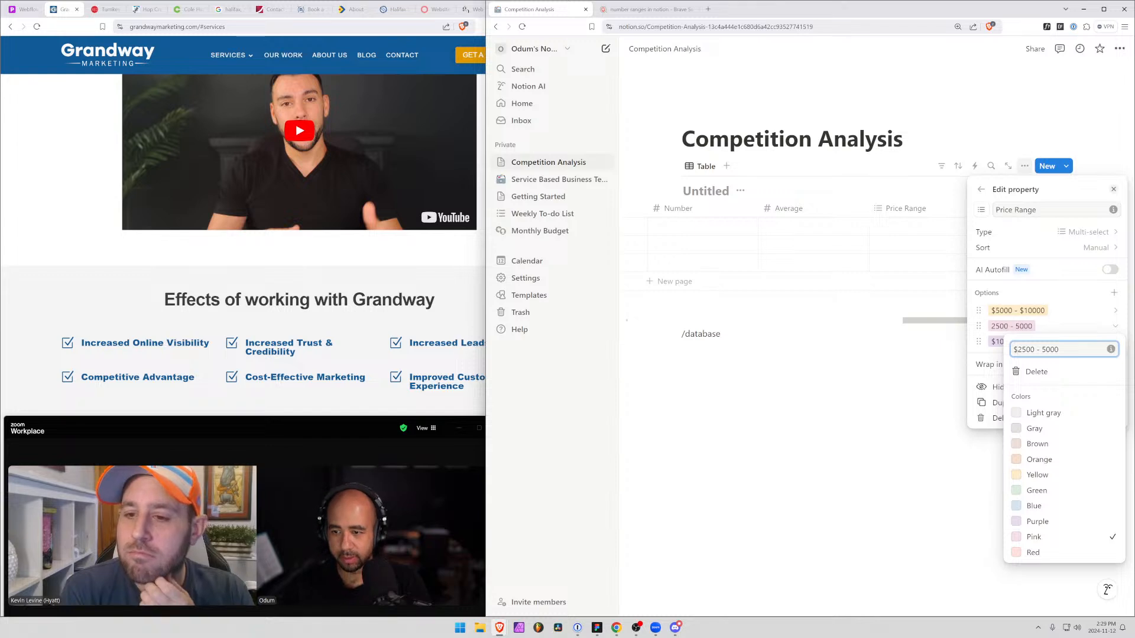
left_click_drag(1041, 350, 1046, 349)
type("$")
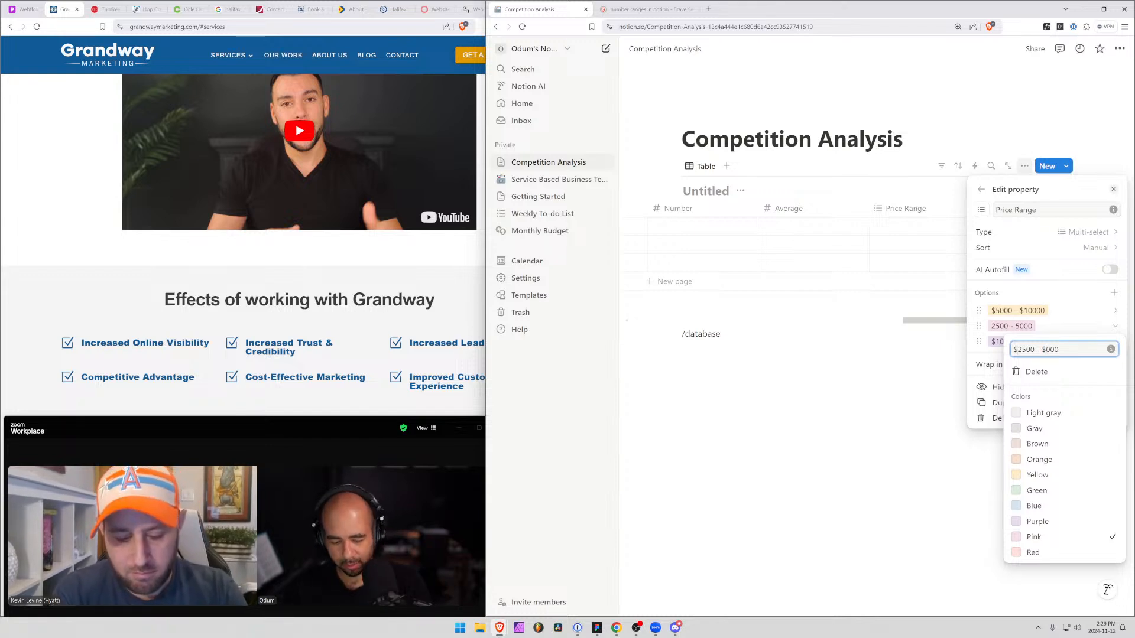
type("5")
key("Return")
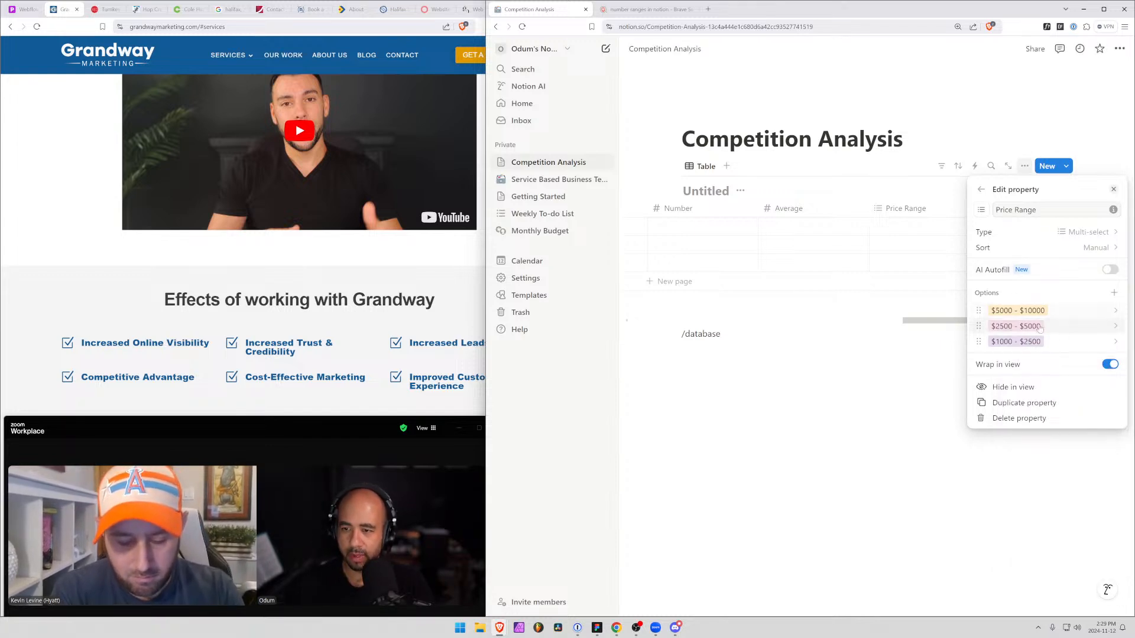
Add a $10000+ option to the Price Range property, leaving AI Autofill off, and close the property settings
left_click(1114, 293)
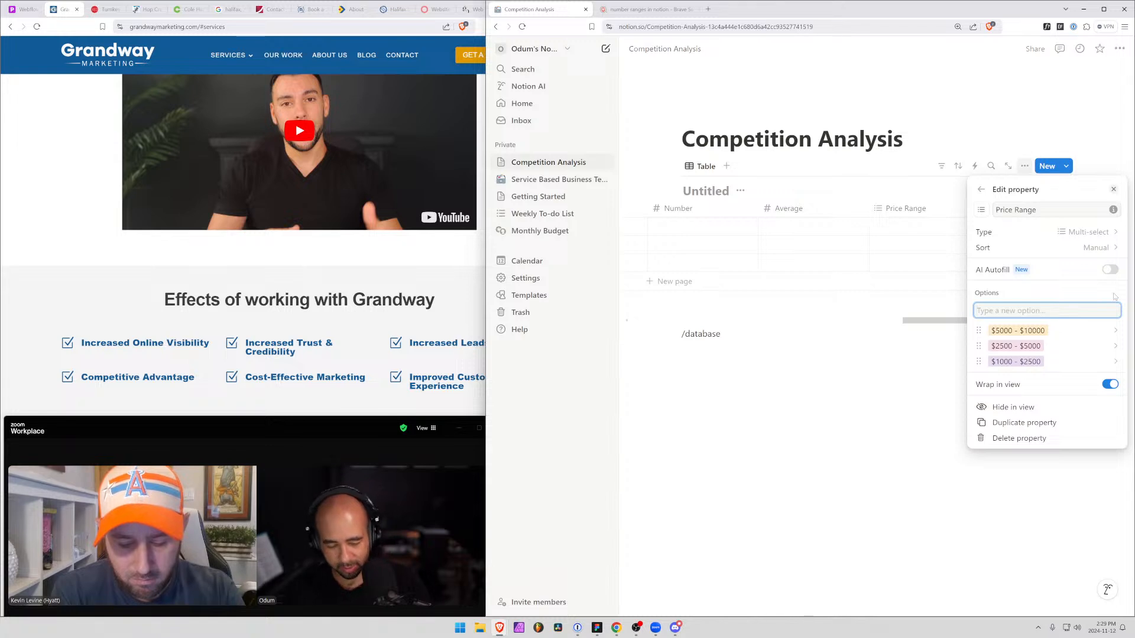
type("$10000+")
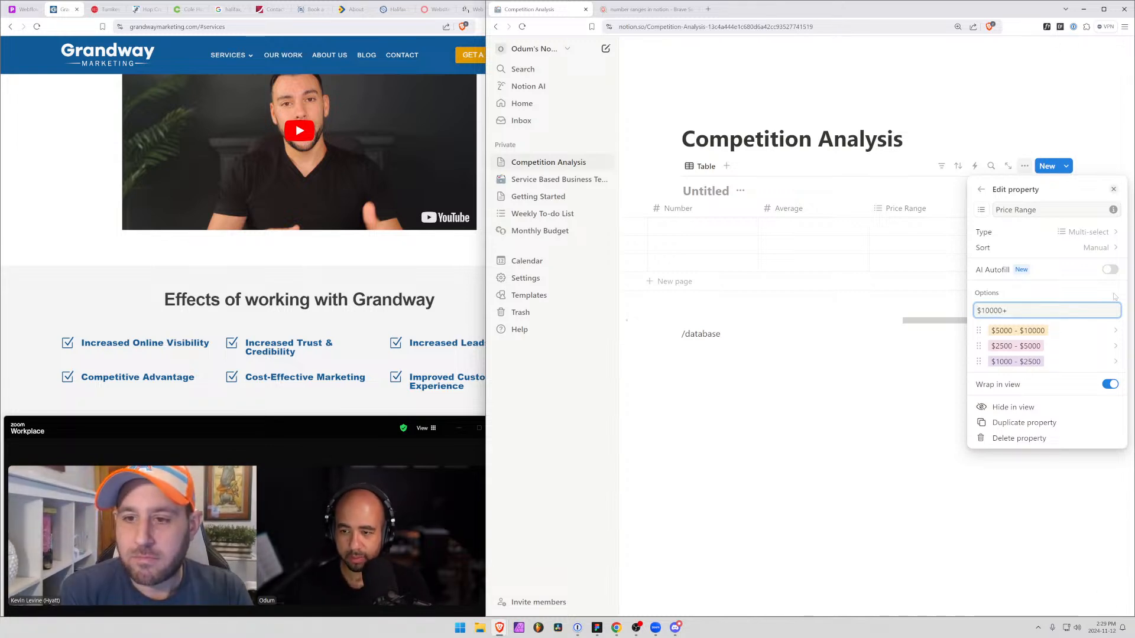
left_click(1055, 276)
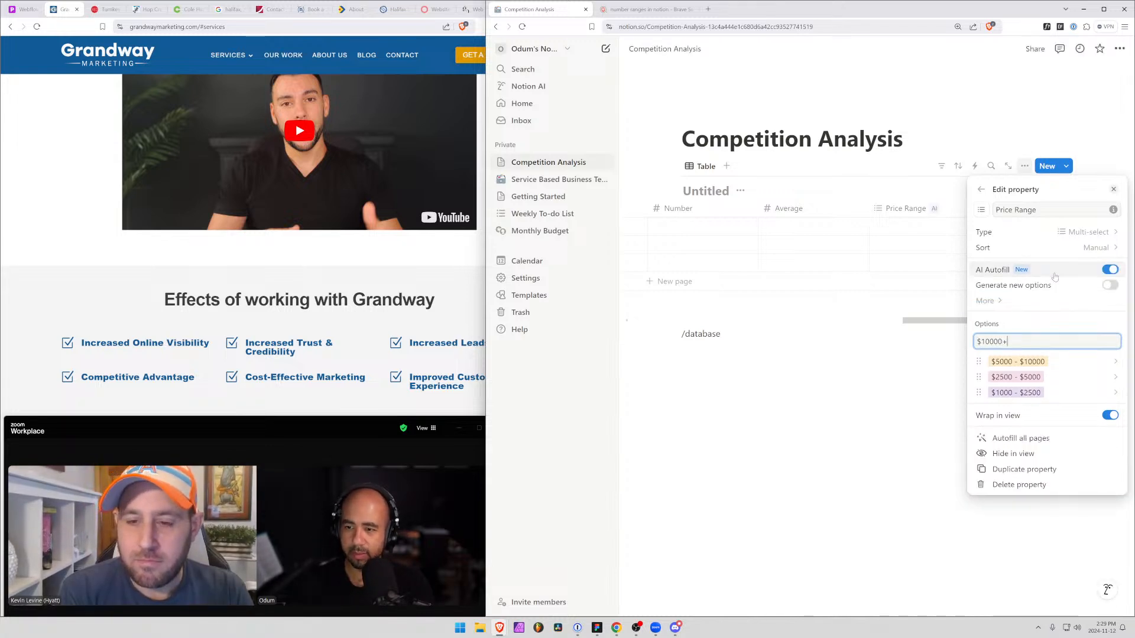
left_click(1045, 278)
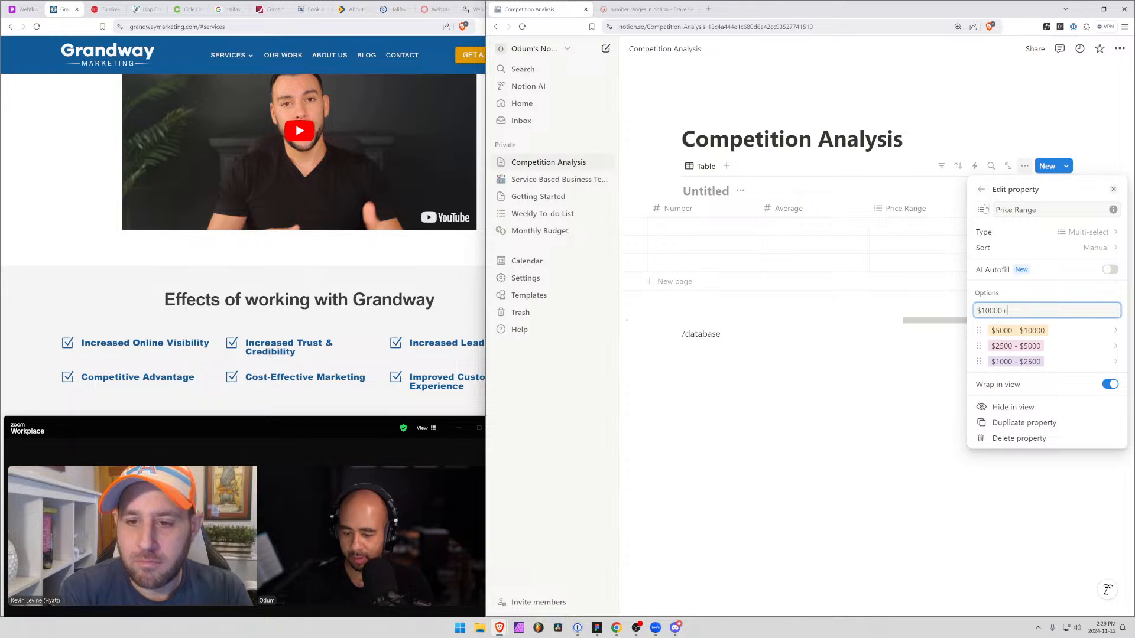
key("Return")
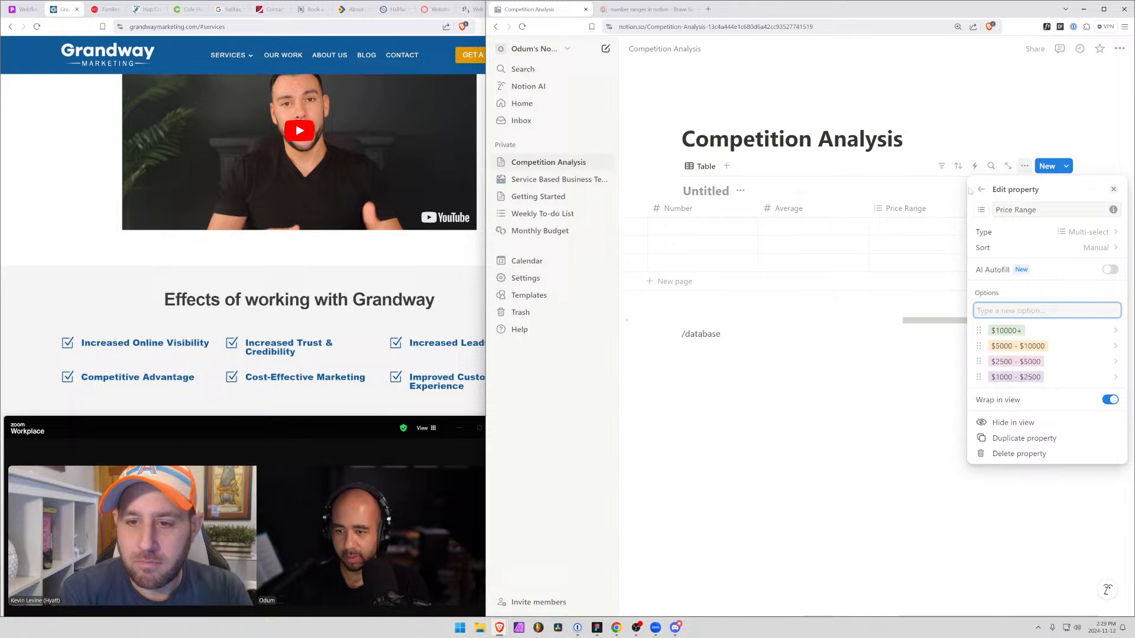
left_click(968, 101)
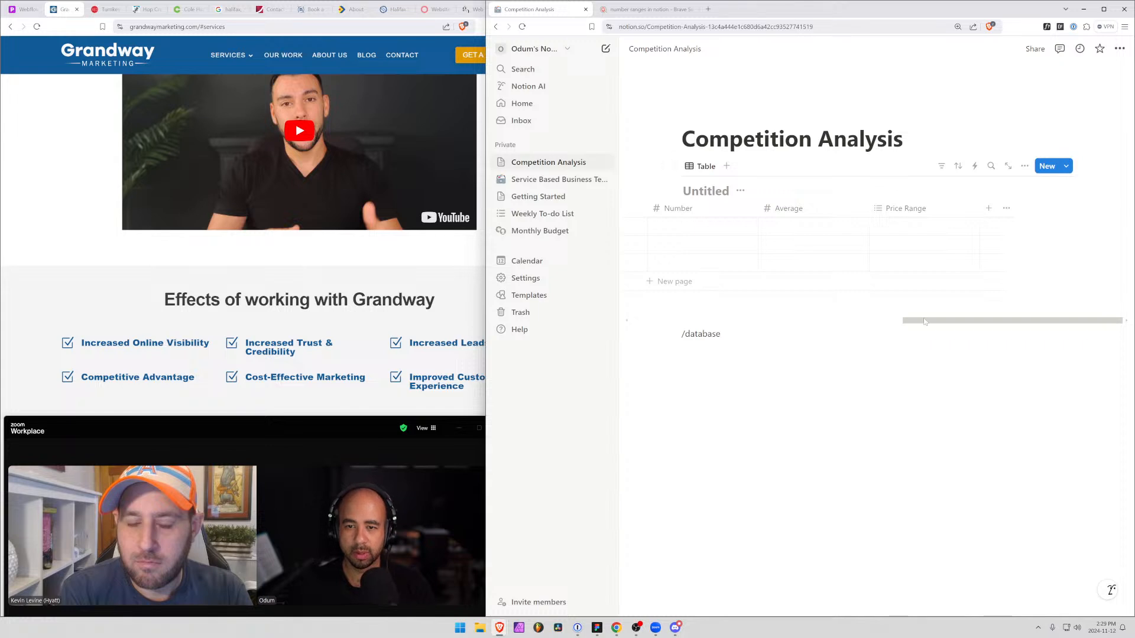
left_click_drag(925, 321, 819, 327)
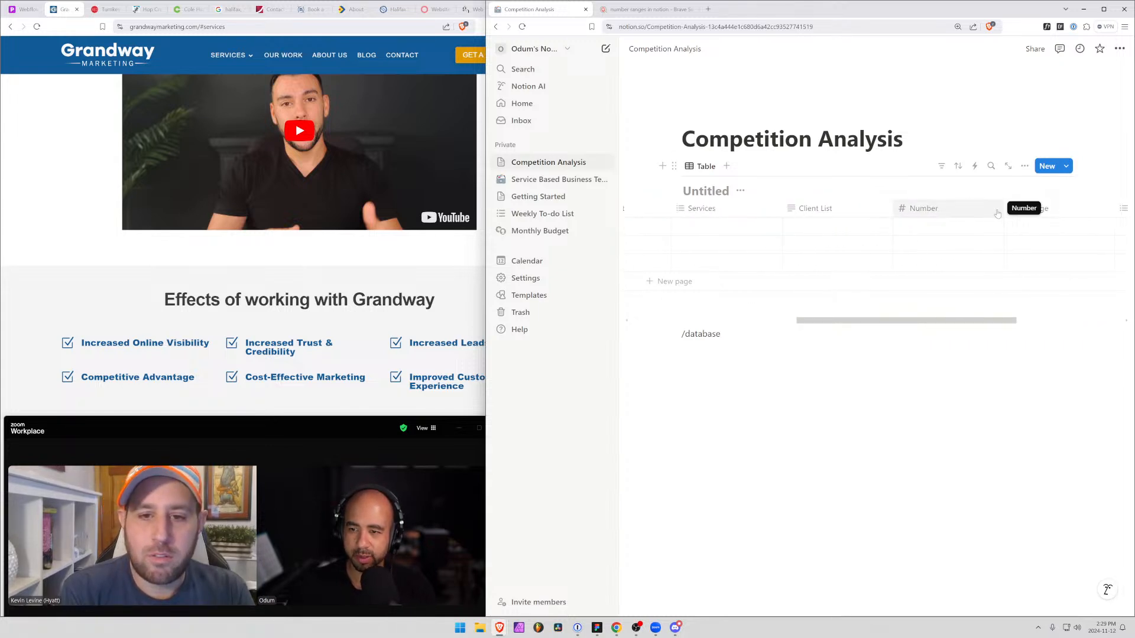
left_click(920, 211)
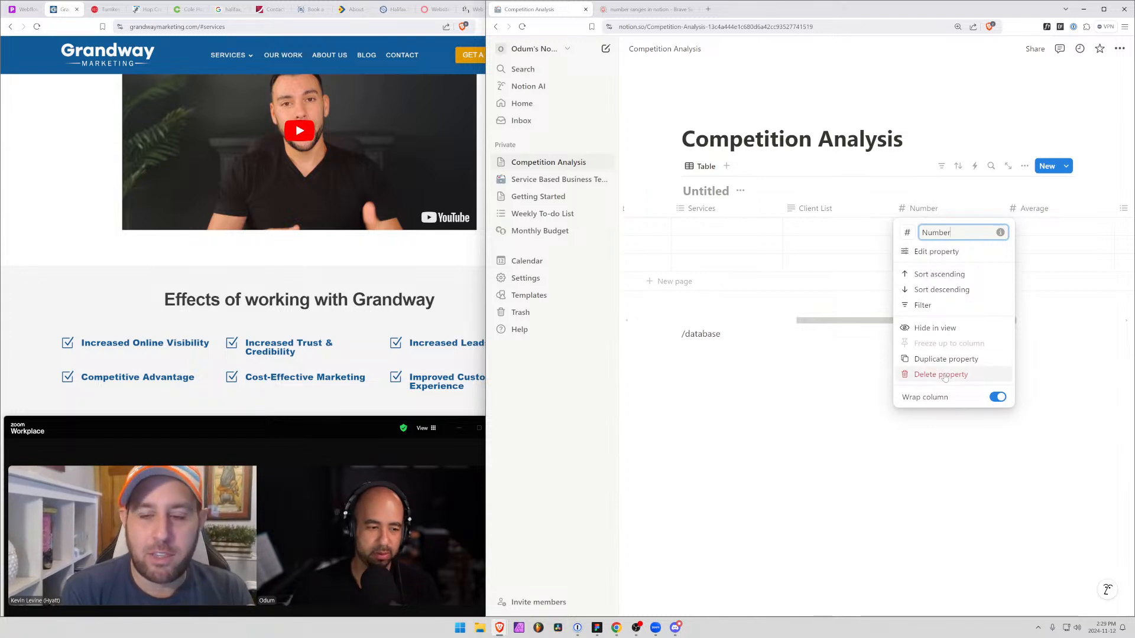
left_click(907, 424)
left_click_drag(857, 321, 1036, 355)
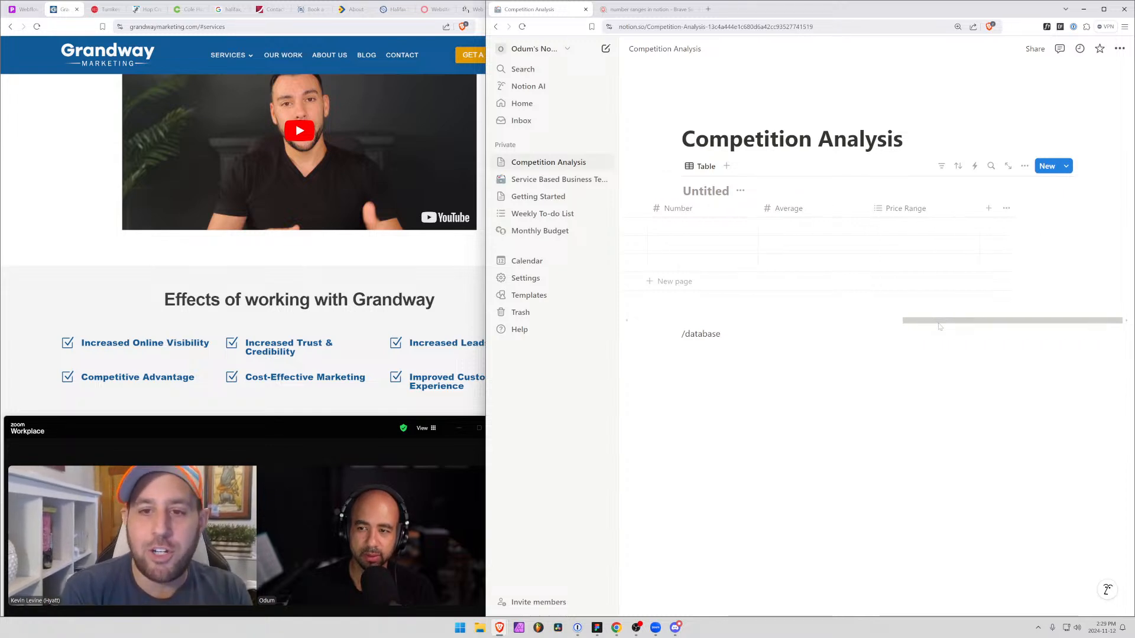
left_click_drag(932, 324, 660, 325)
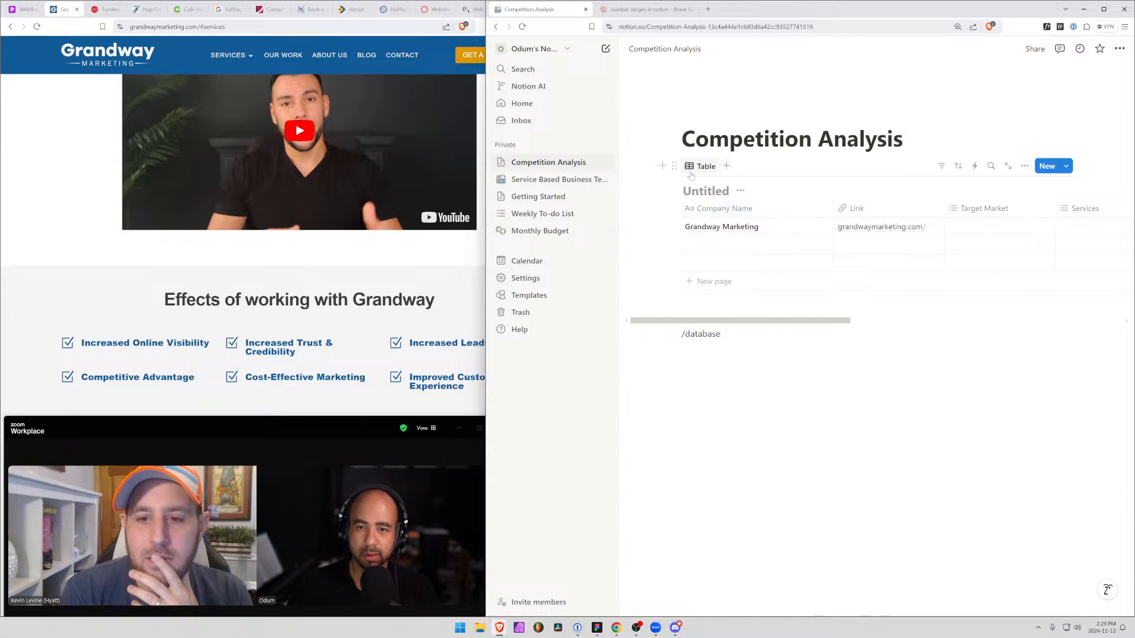
Hide the Link, Client List and Price Range properties in the competition table view
left_click(1025, 167)
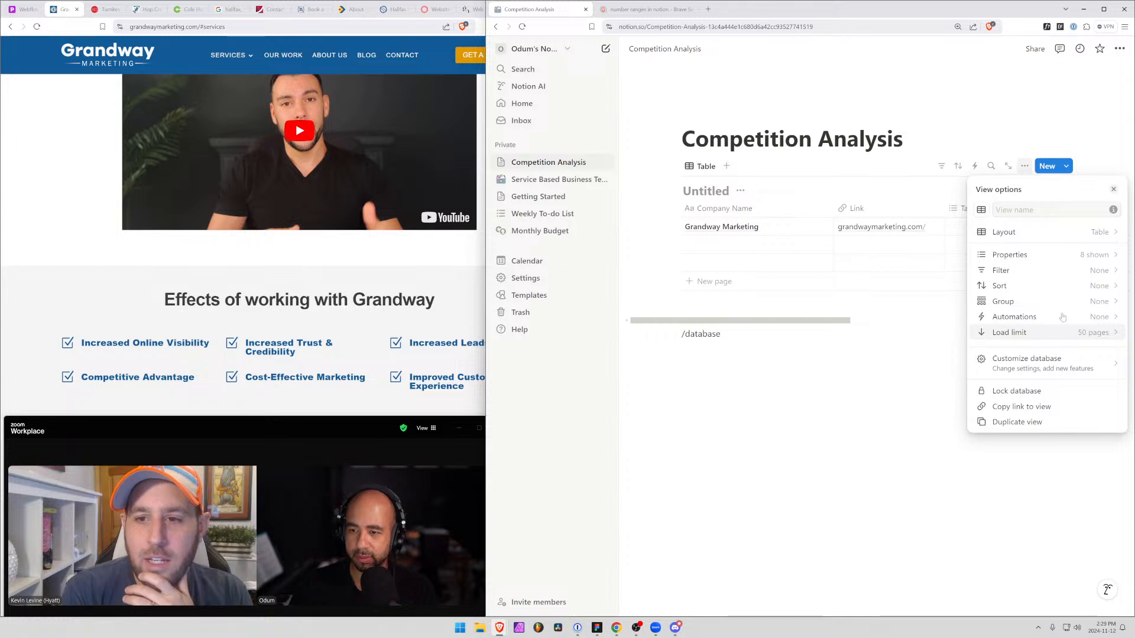
left_click(1054, 256)
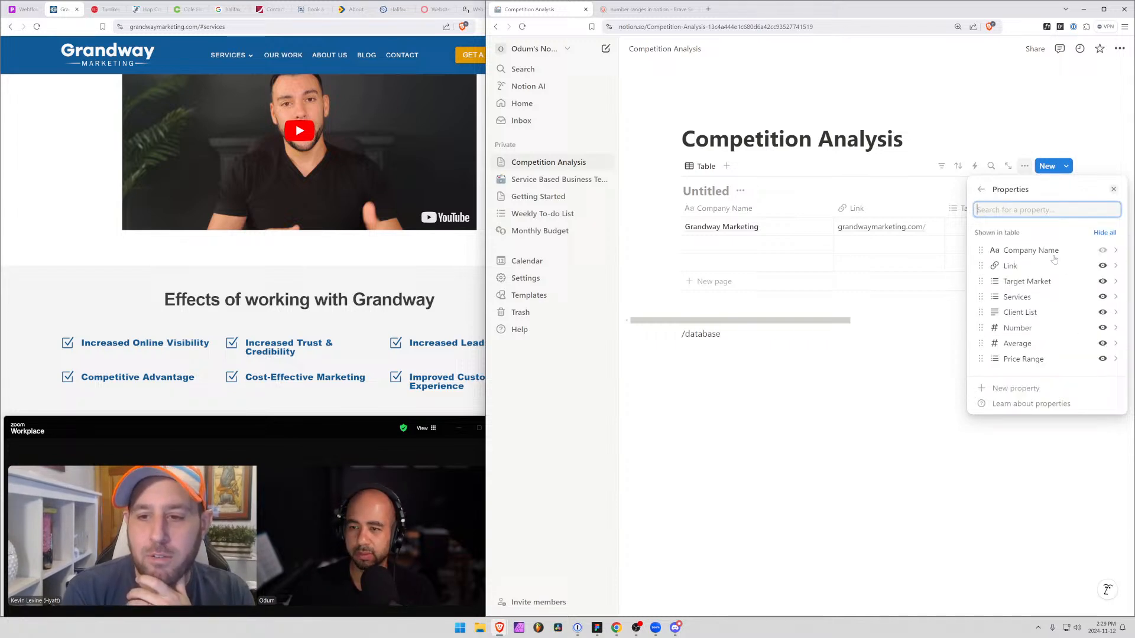
left_click(1102, 265)
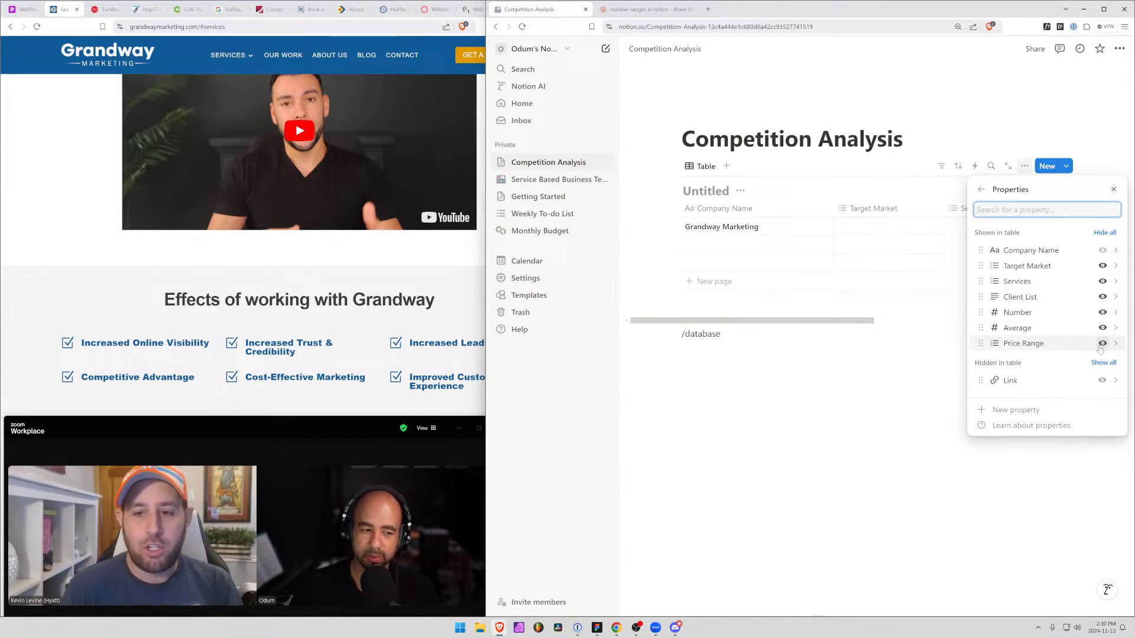
left_click(1102, 297)
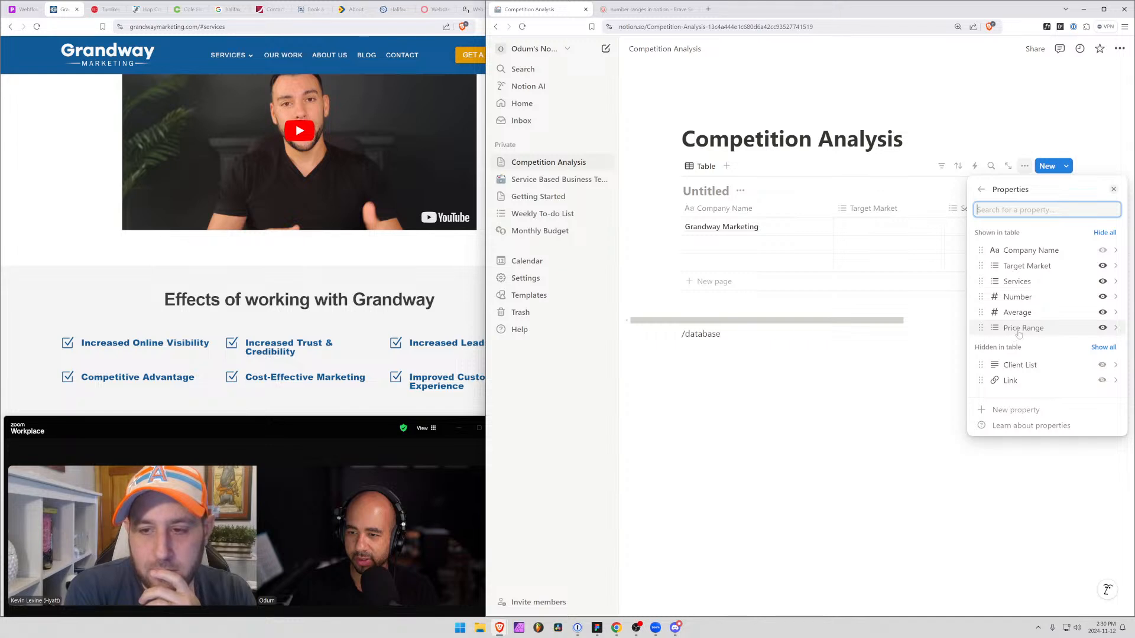
left_click(1101, 329)
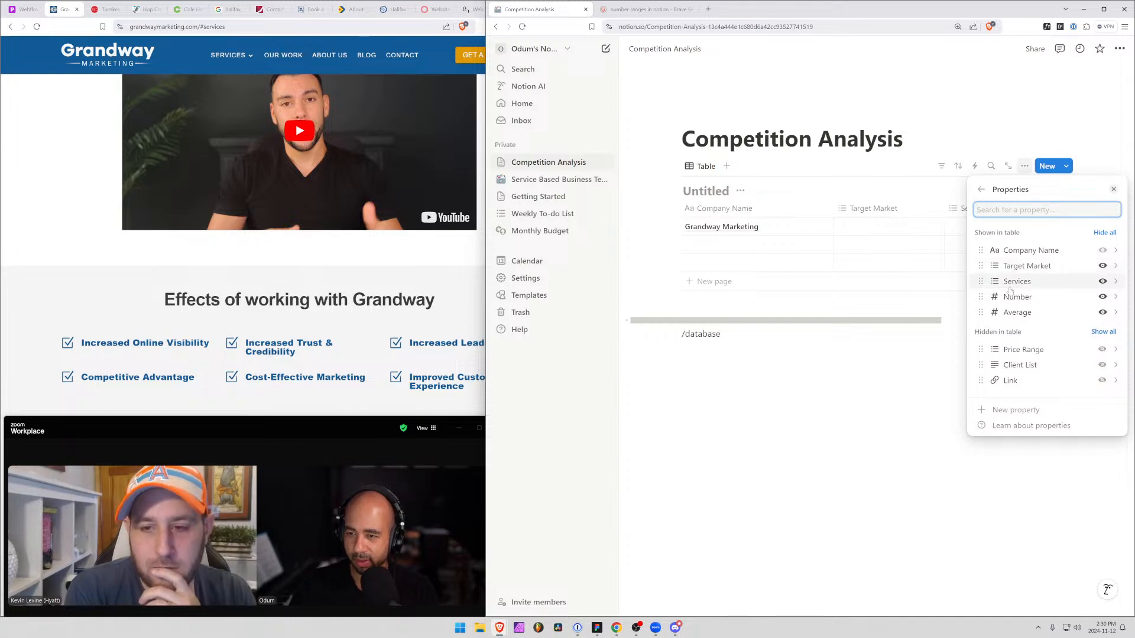
left_click(936, 241)
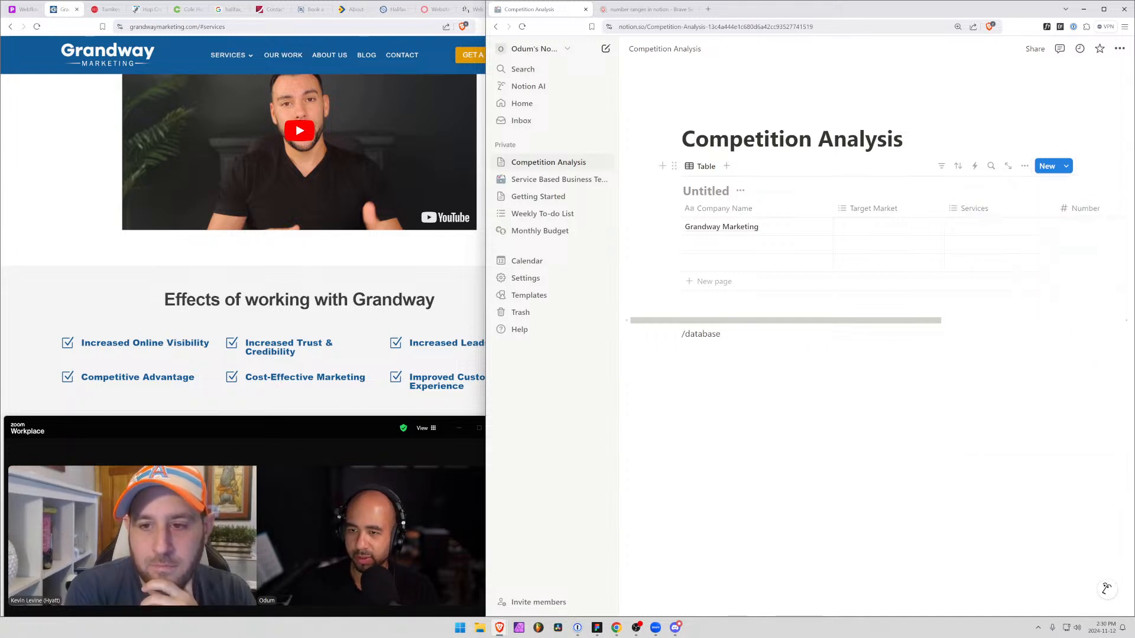
Delete the Number property from the competition table and confirm its removal from all views
left_click_drag(769, 321, 852, 328)
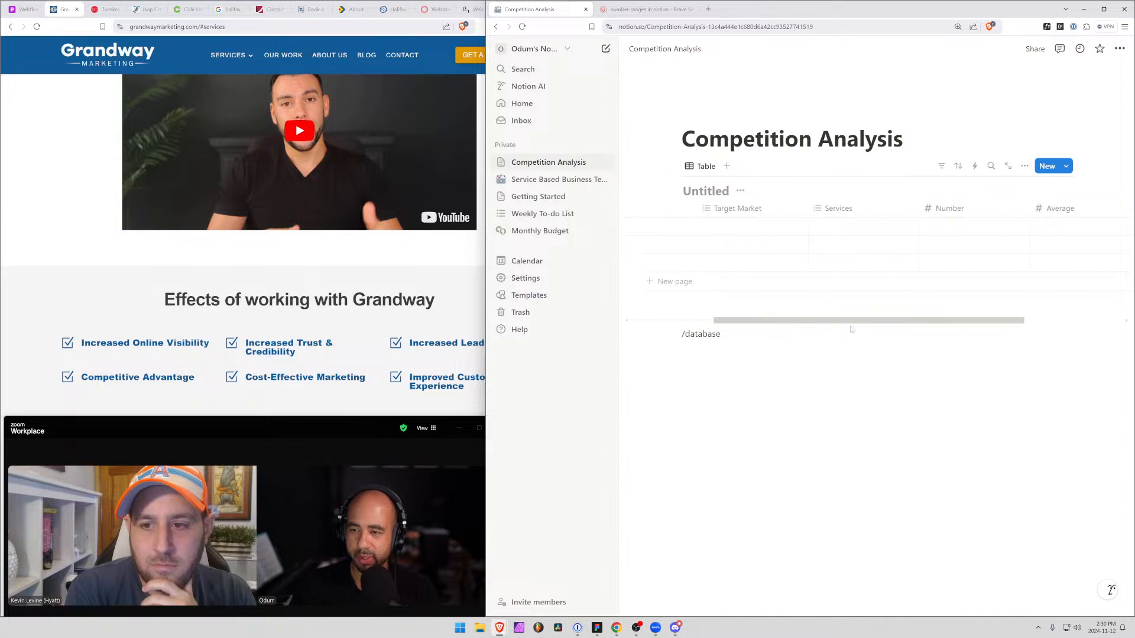
left_click(946, 211)
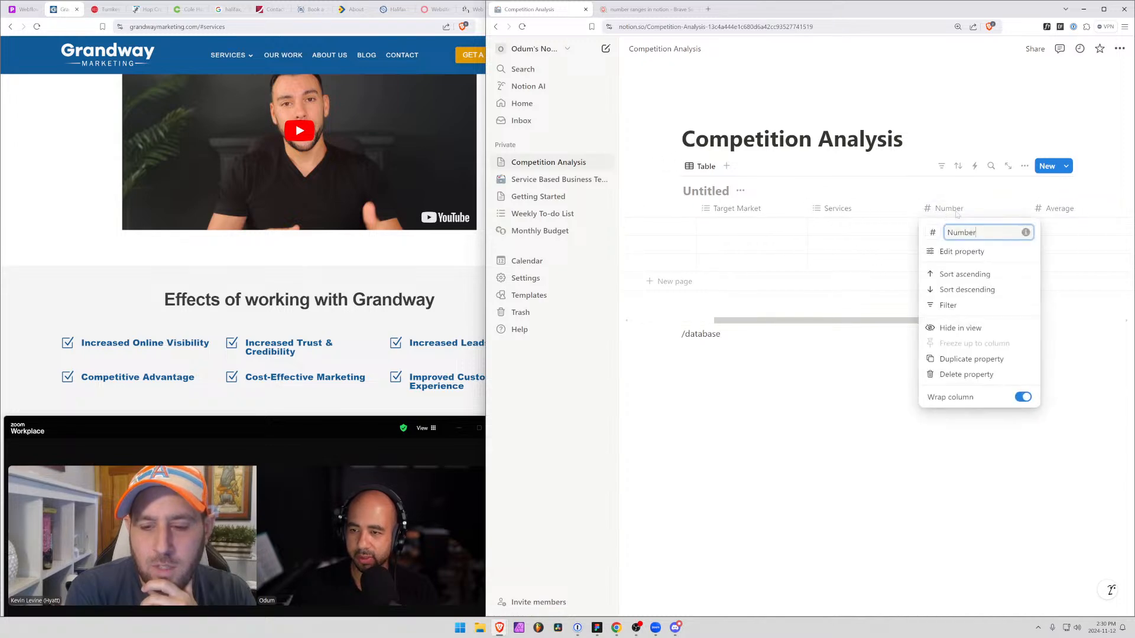
left_click(962, 376)
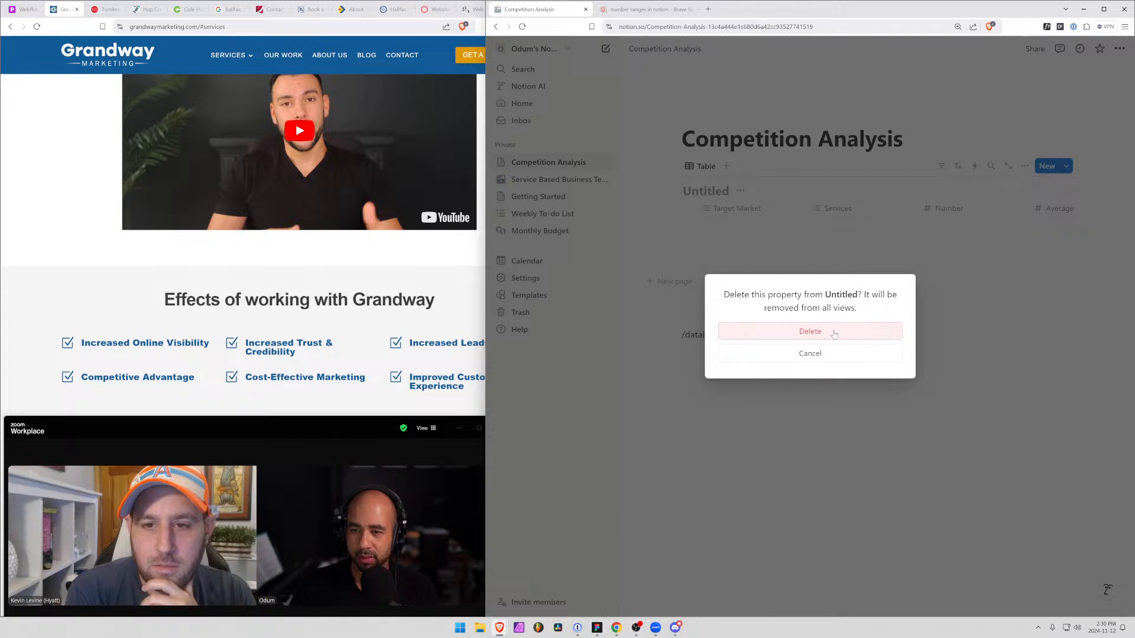
left_click(834, 334)
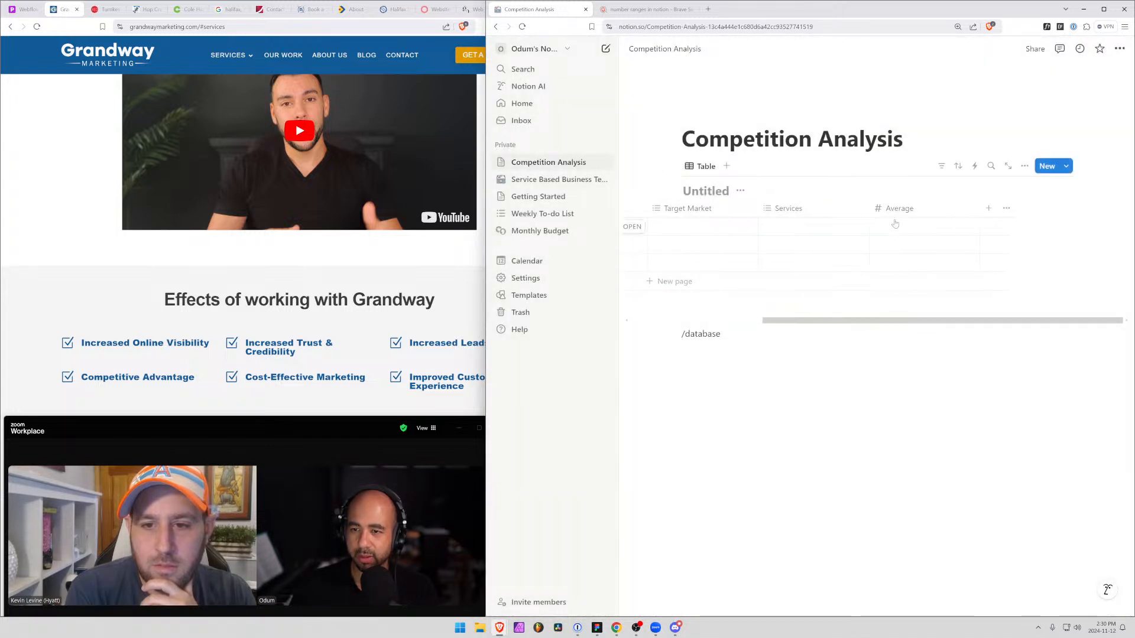
Examine the Average property's type and number format settings, leaving them as they are
left_click(904, 209)
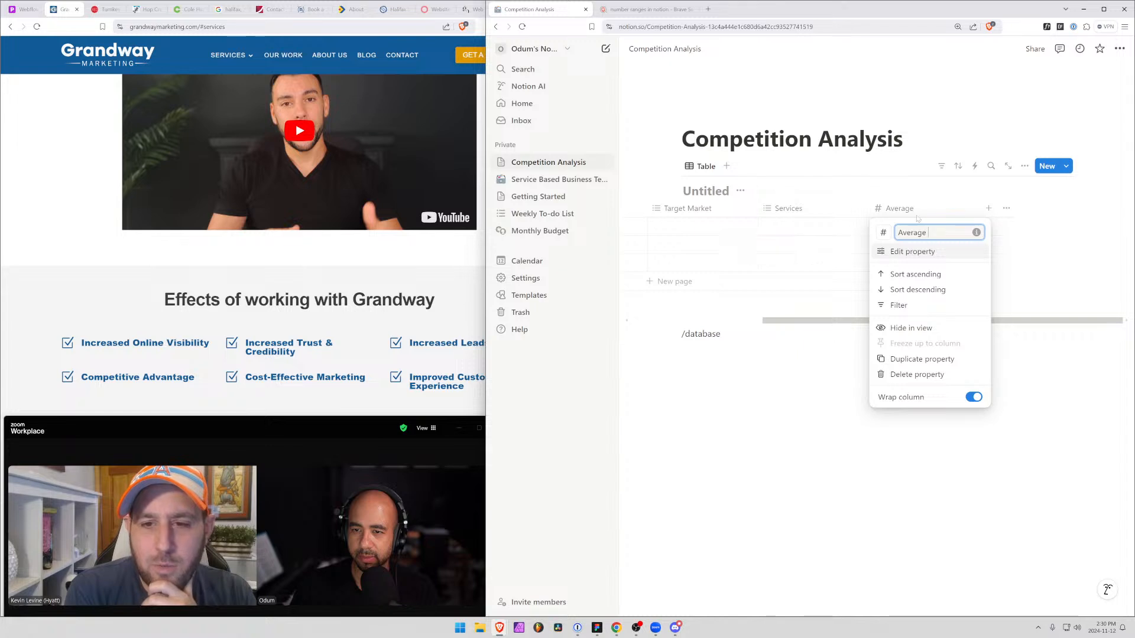
left_click(843, 233)
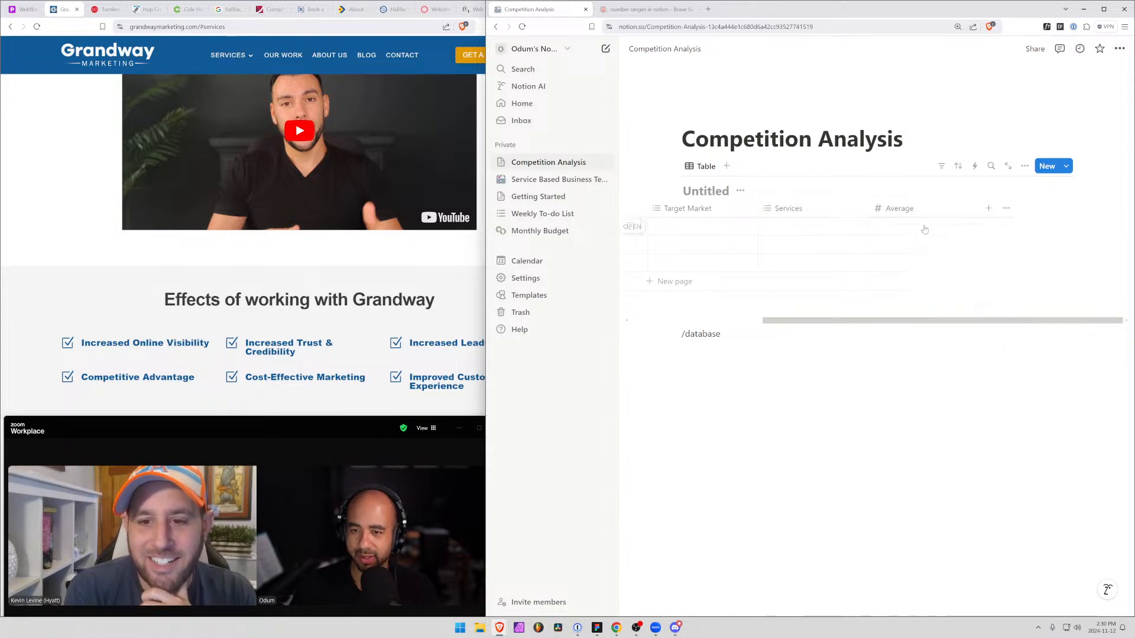
left_click(924, 230)
left_click(922, 211)
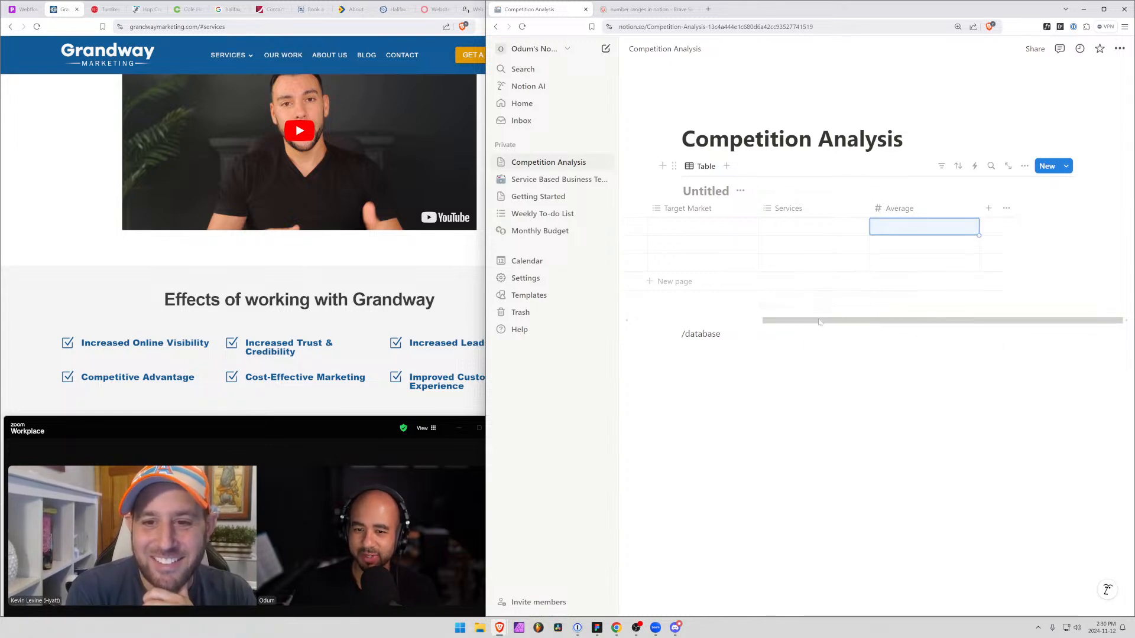
mouse_move(813, 322)
left_mouse_down()
mouse_move(717, 324)
mouse_move(810, 323)
left_mouse_up()
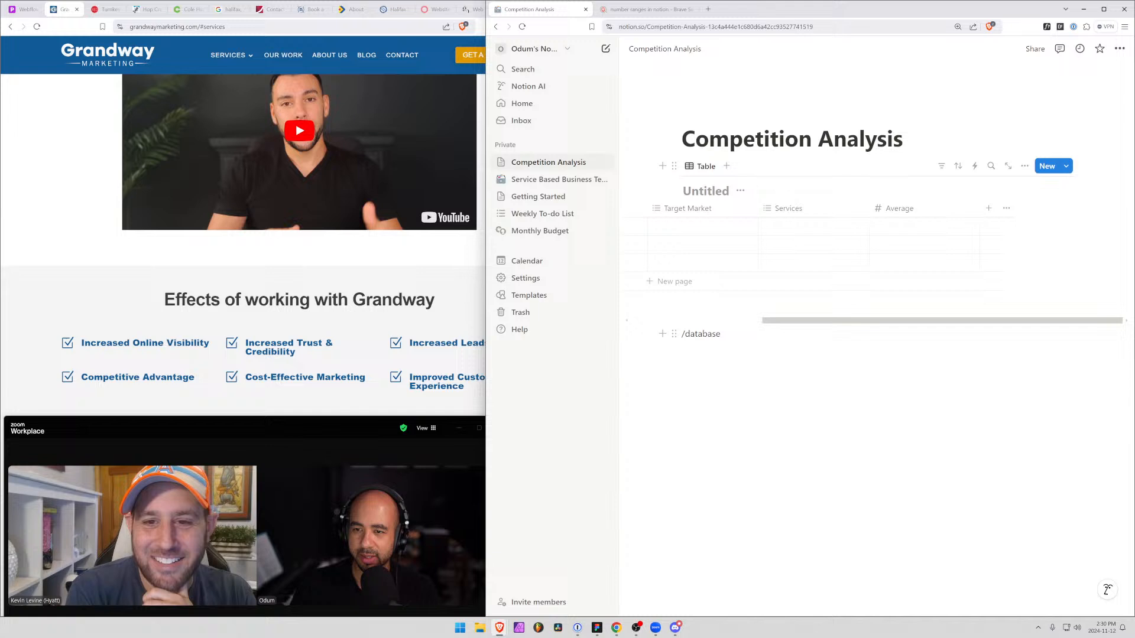
left_click(918, 211)
left_click(913, 251)
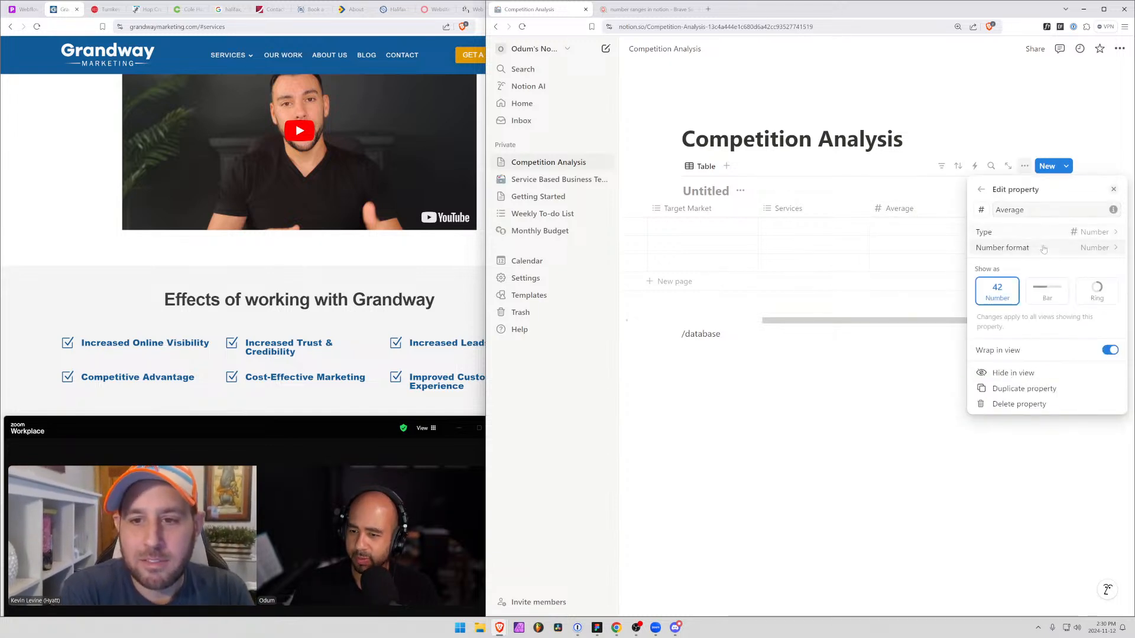
left_click(929, 305)
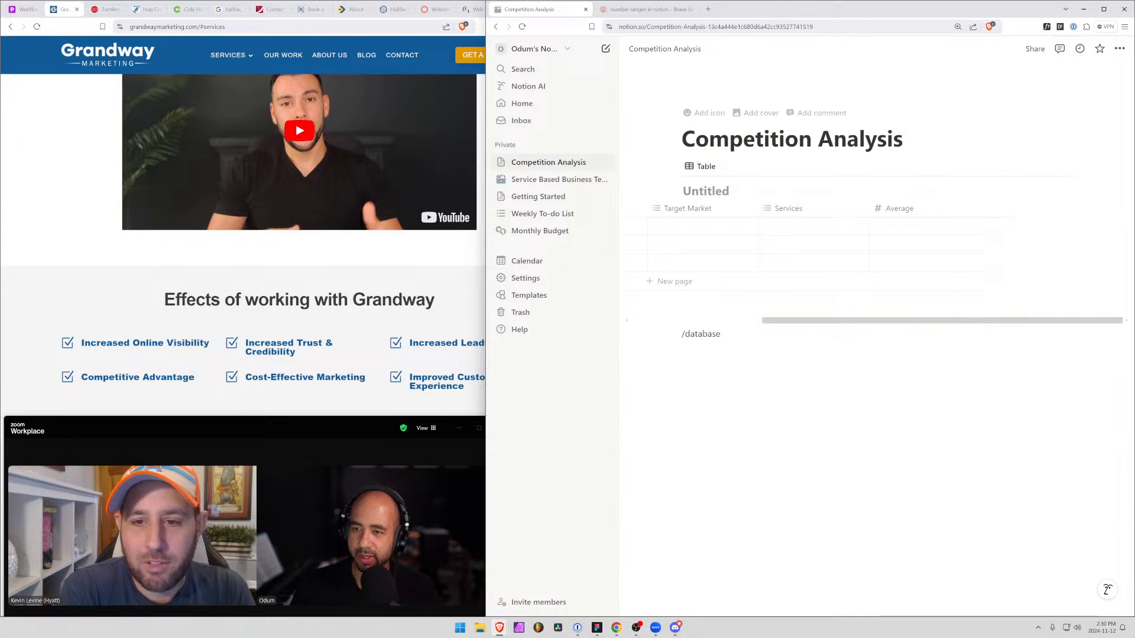
Show all the hidden properties, Price Range, Client List and Link, in the competition table again
left_click(1024, 167)
left_click(1104, 256)
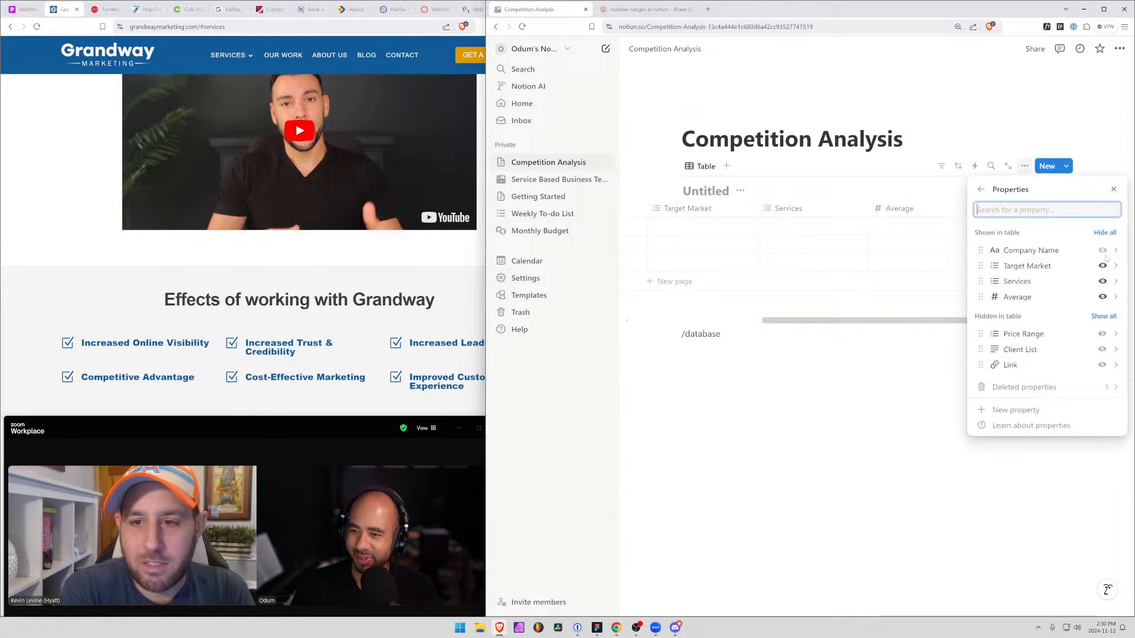
left_click(1103, 316)
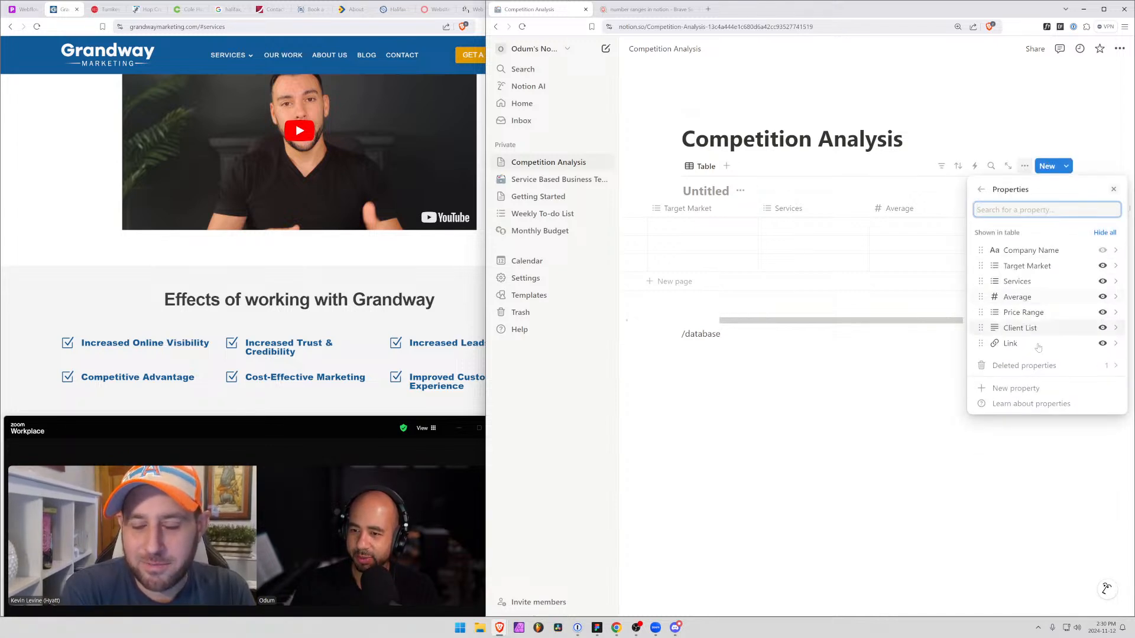
left_click(881, 365)
Delete the Average property from the competition table and confirm the deletion
scroll(967, 328, "right", 5)
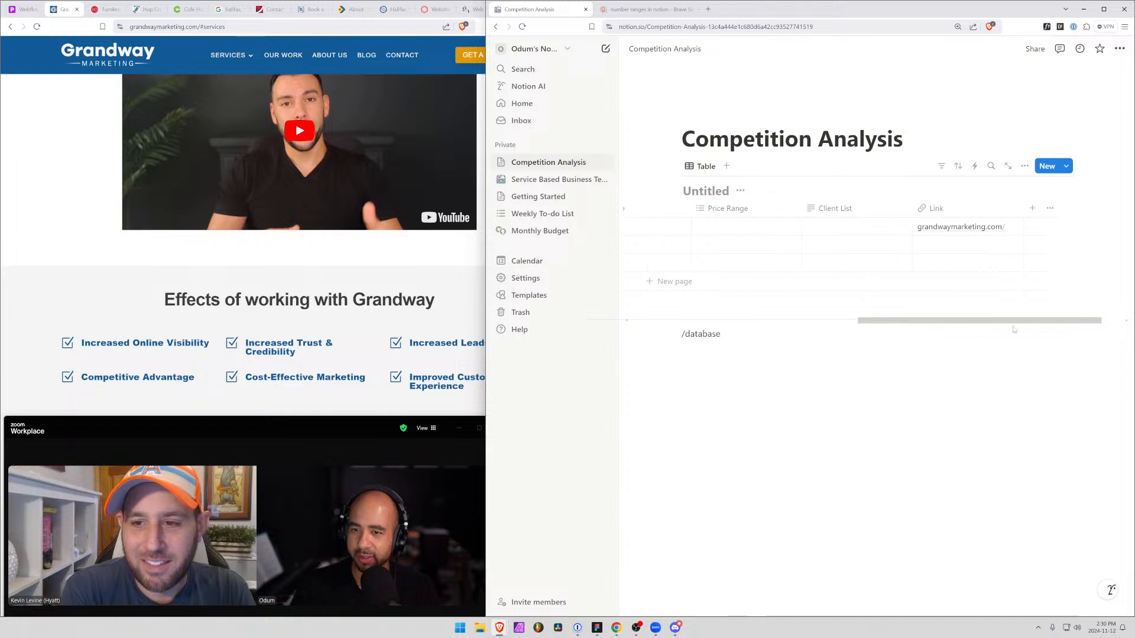
scroll(967, 328, "left", 2)
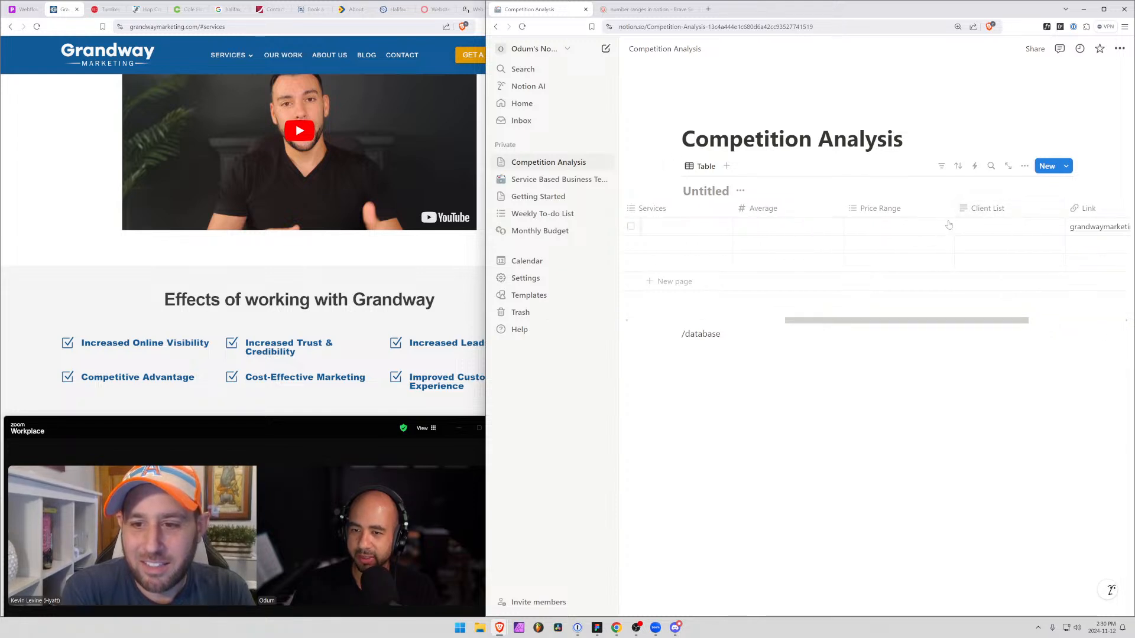
scroll(916, 266, "left", 3)
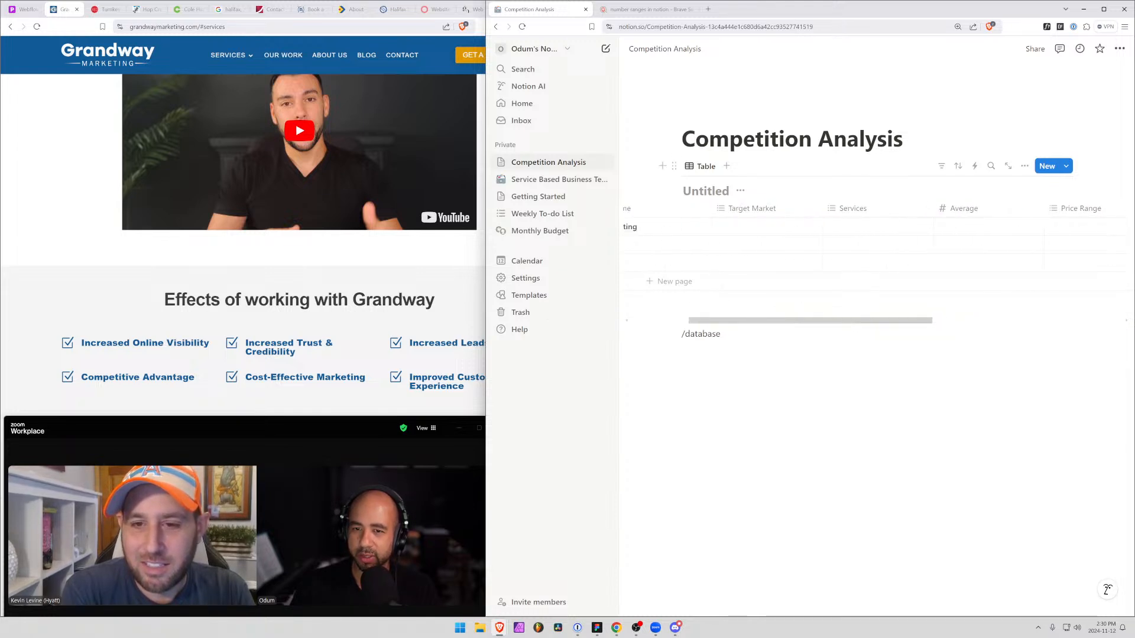
left_click(1028, 213)
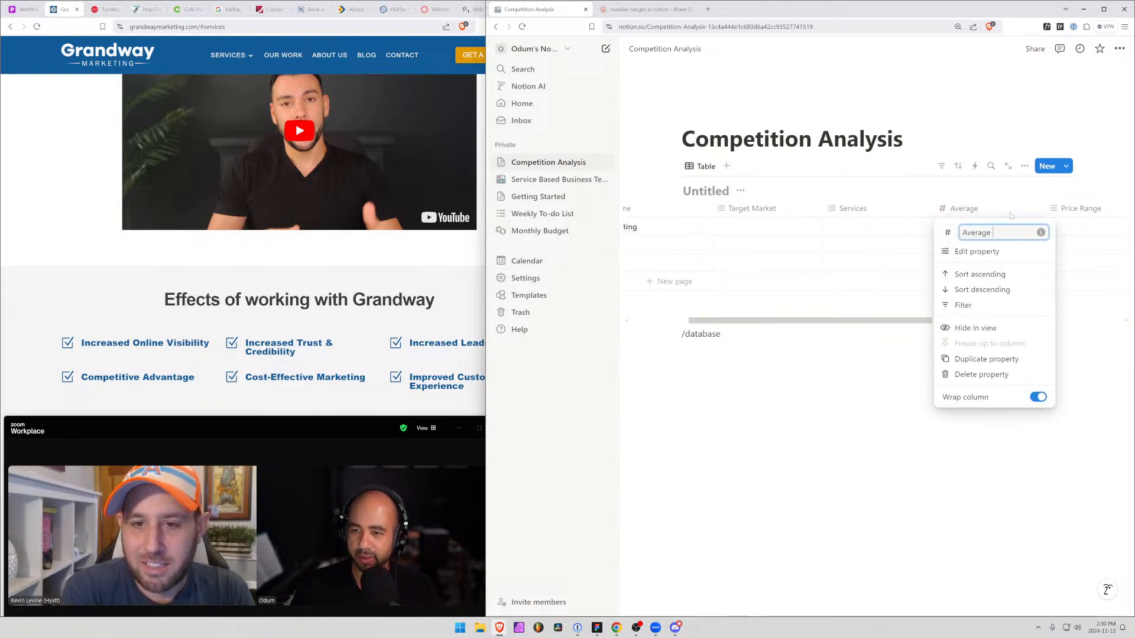
left_click(981, 377)
left_click(823, 332)
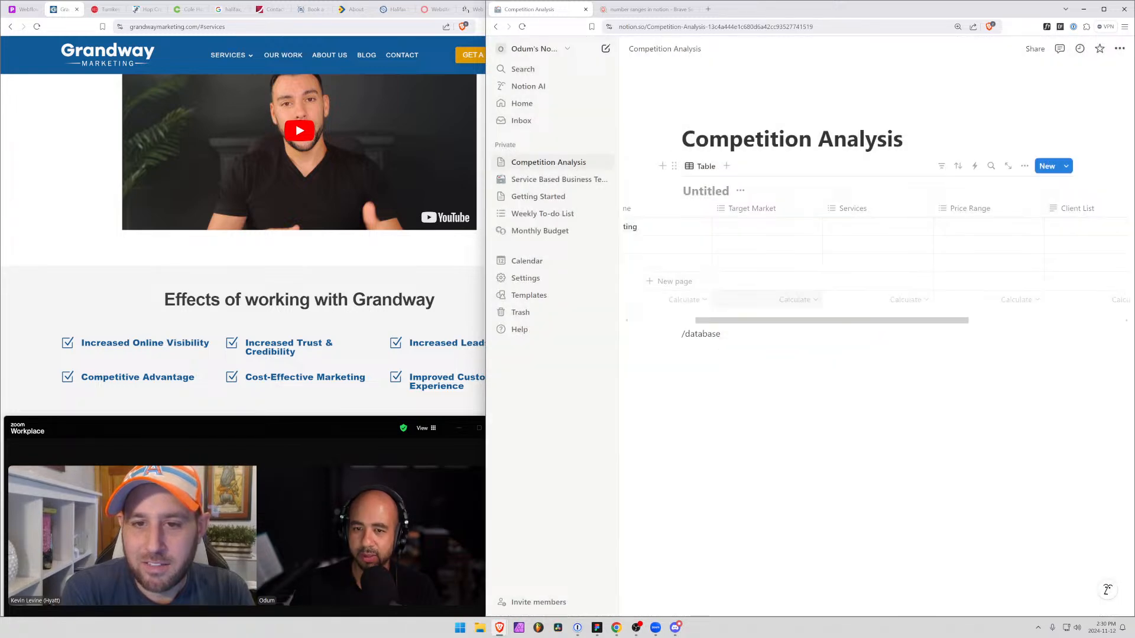
scroll(772, 327, "left", 2)
scroll(772, 296, "right", 4)
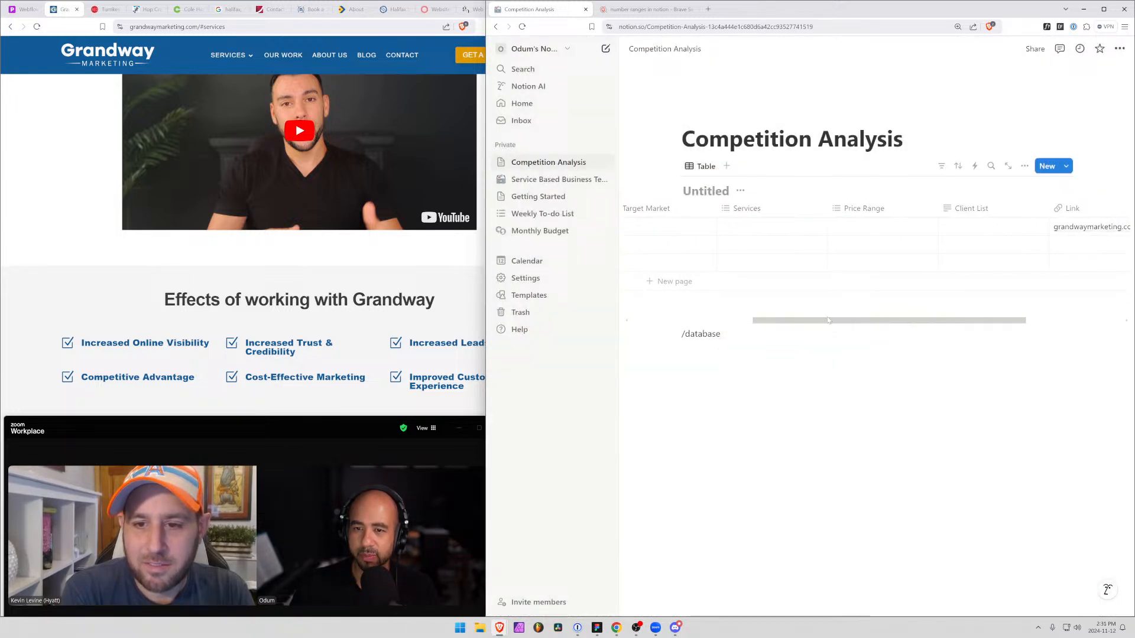
left_click(770, 227)
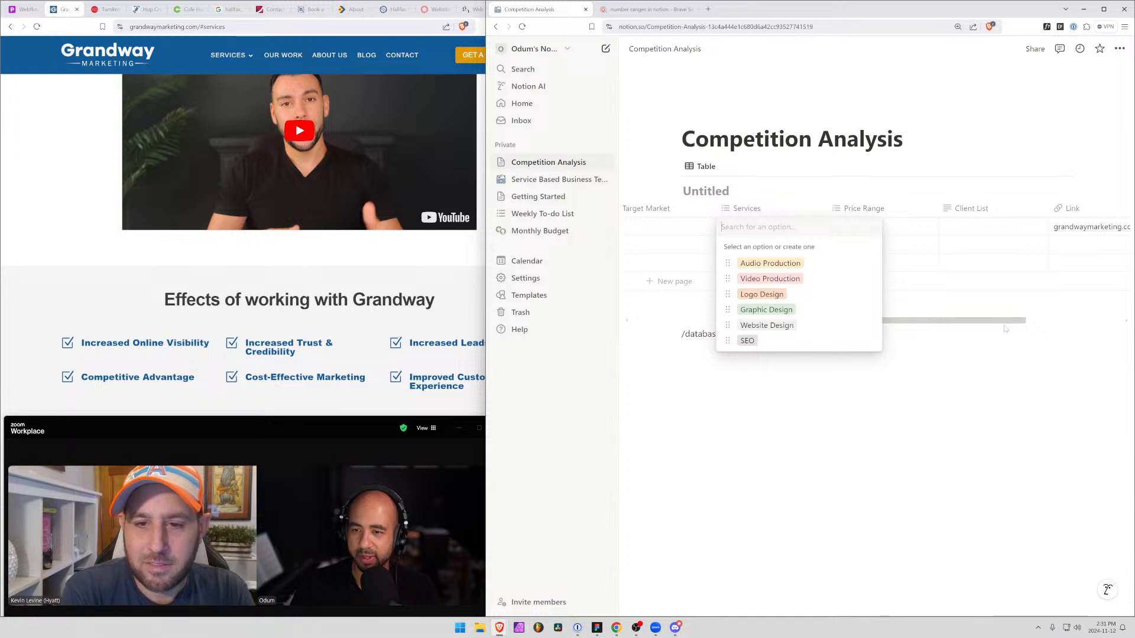
key("Escape")
scroll(965, 324, "left", 5)
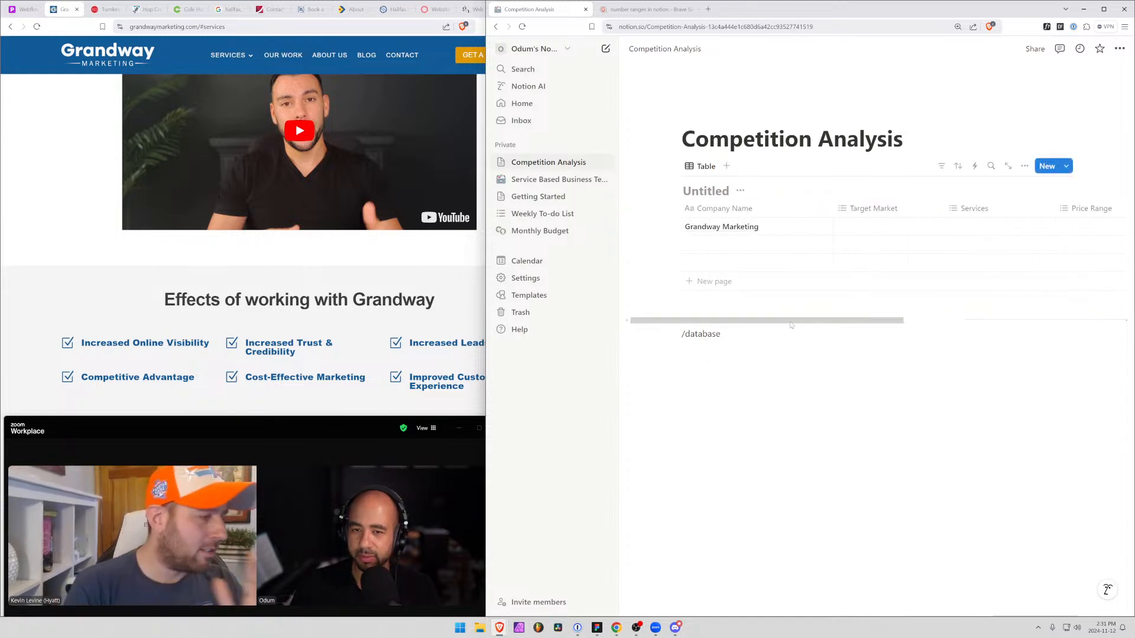
Delete the leftover /database text below the competition table and maximize the Zoom meeting window
left_click_drag(720, 334, 681, 334)
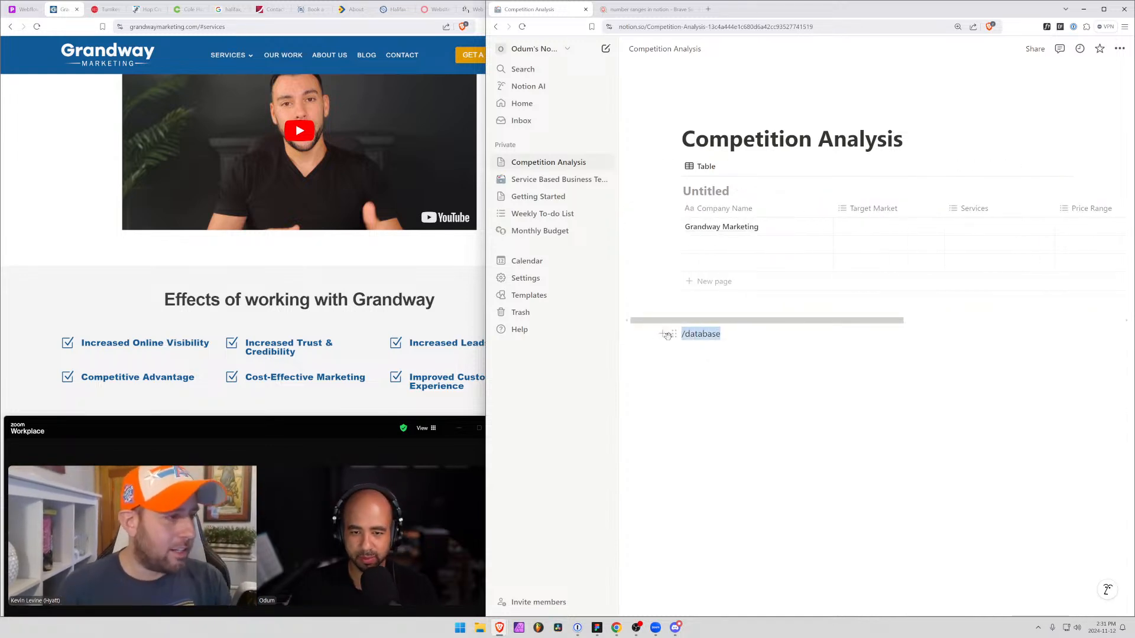
key("BackSpace")
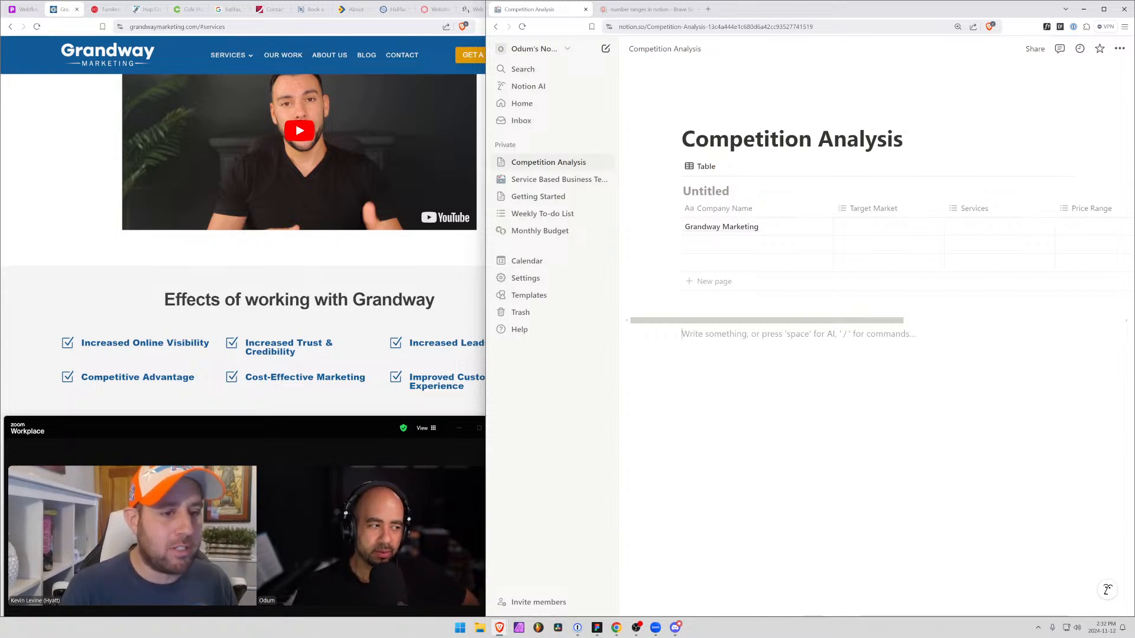
left_click_drag(259, 422, 381, 2)
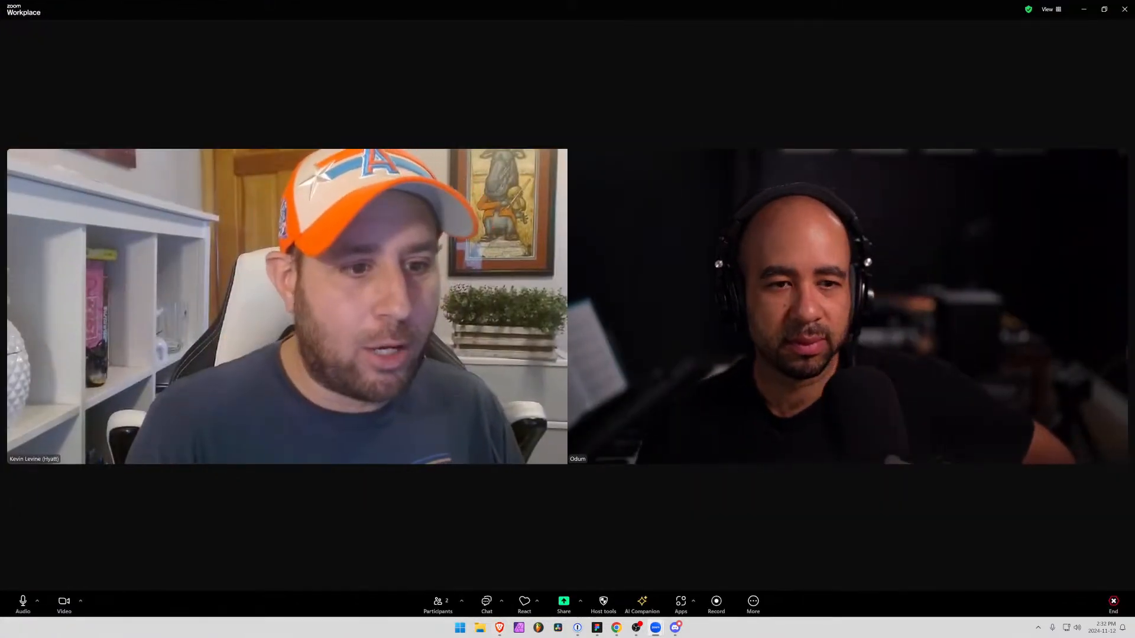
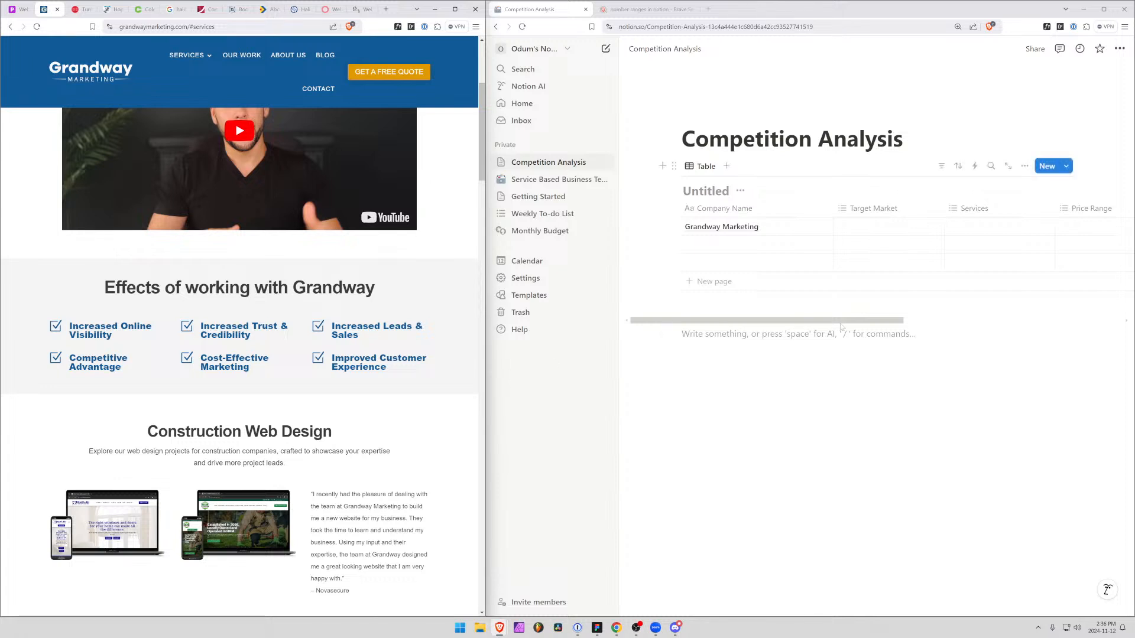
Add a Number property after the Link column in the competition table
scroll(1028, 335, "right", 5)
scroll(1028, 335, "left", 5)
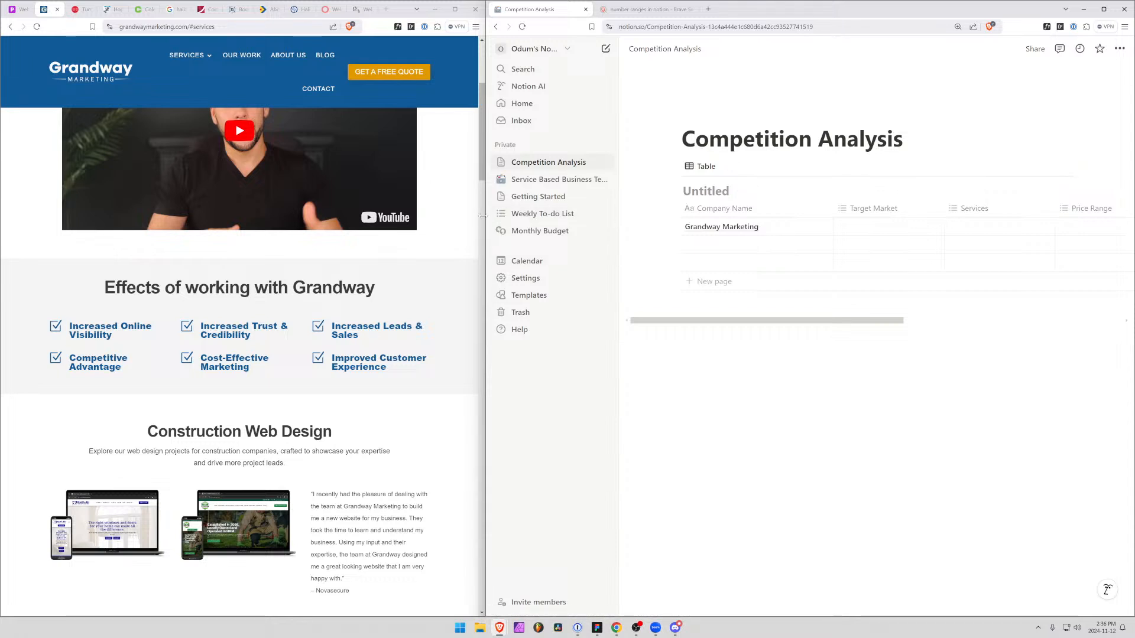
mouse_move(485, 217)
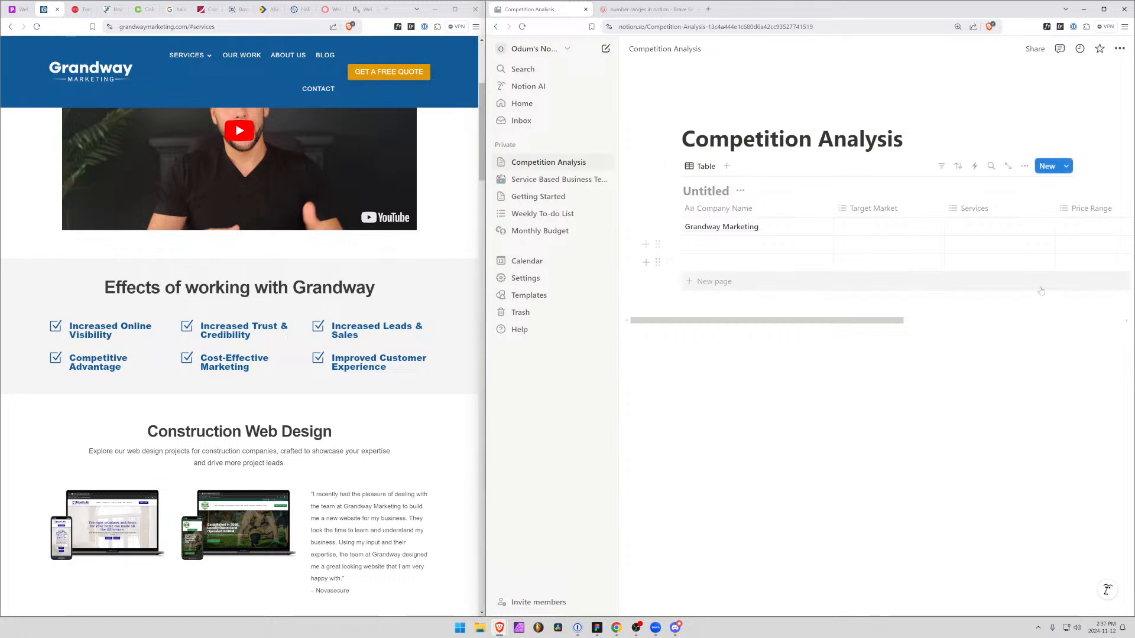
left_click_drag(787, 324, 1020, 338)
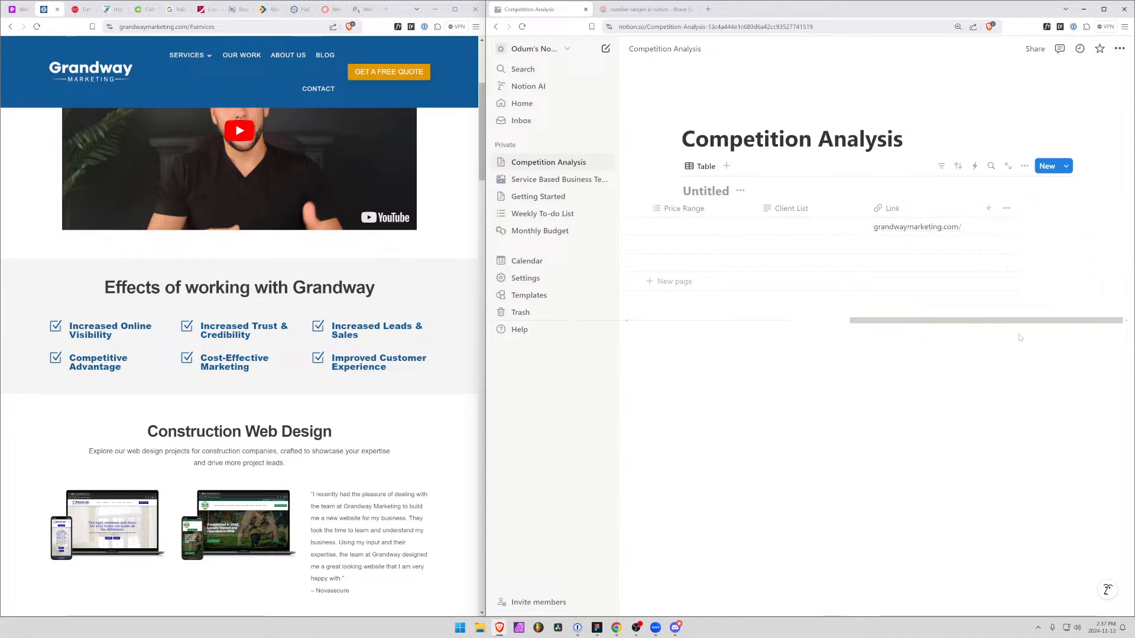
left_click(989, 210)
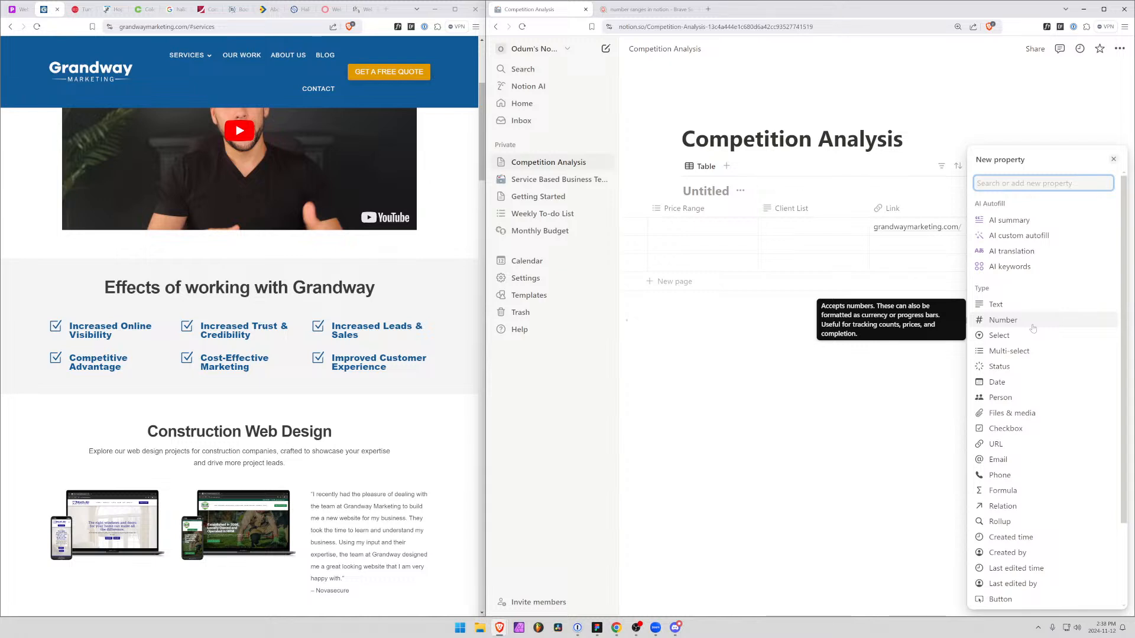
key("Up")
key("Up")
key("Up")
key("Up")
key("Up")
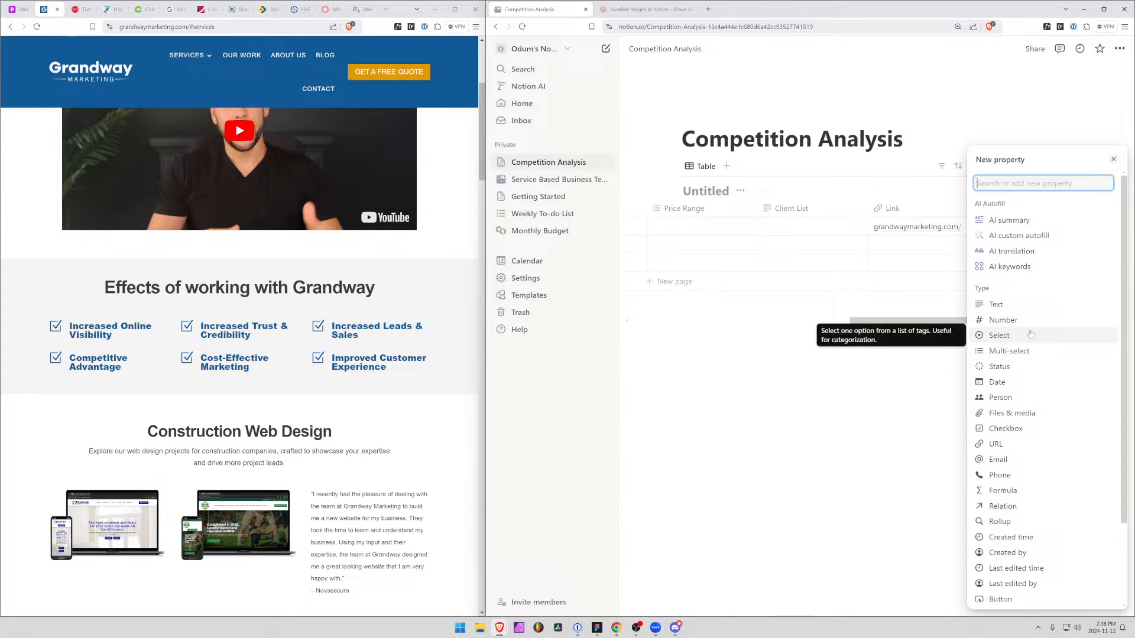
scroll(1030, 334, "down", 2)
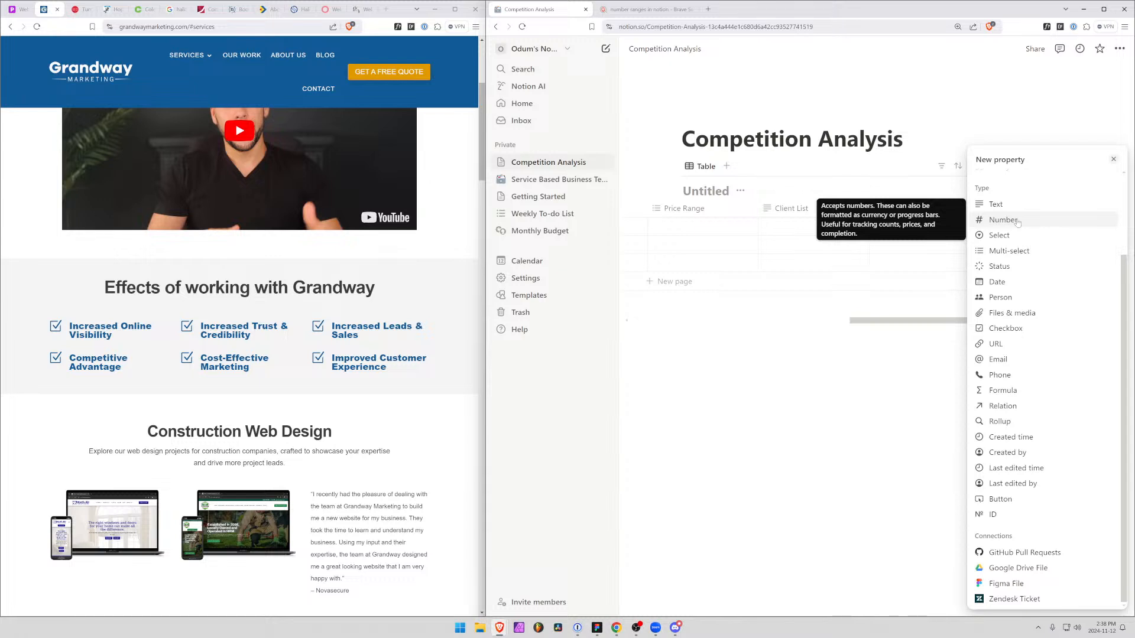
scroll(991, 390, "up", 3)
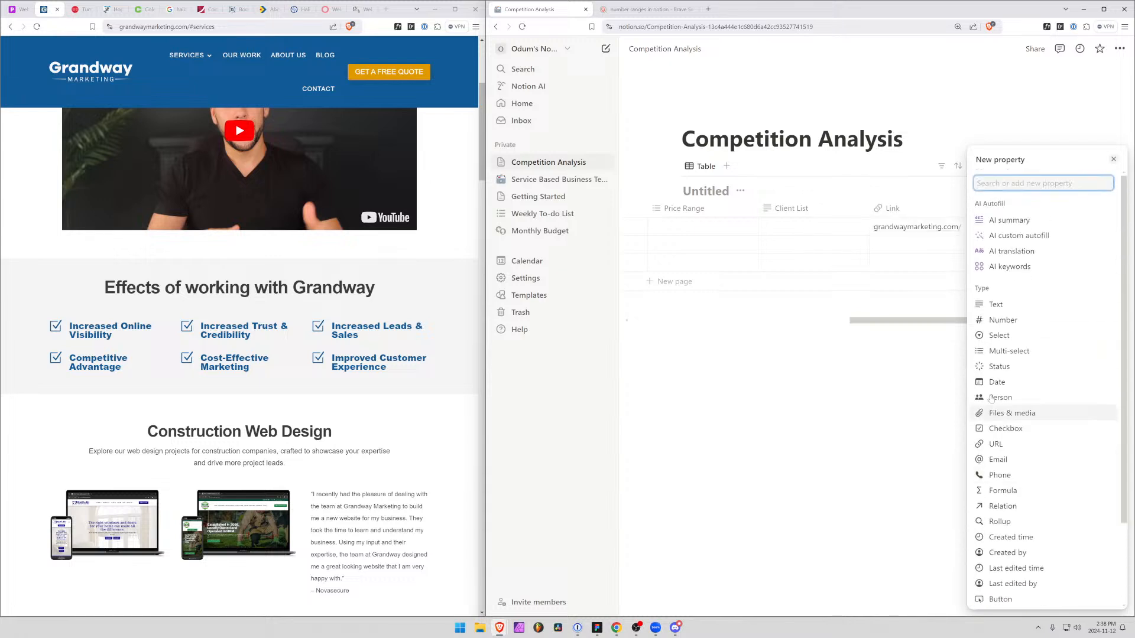
scroll(993, 397, "down", 3)
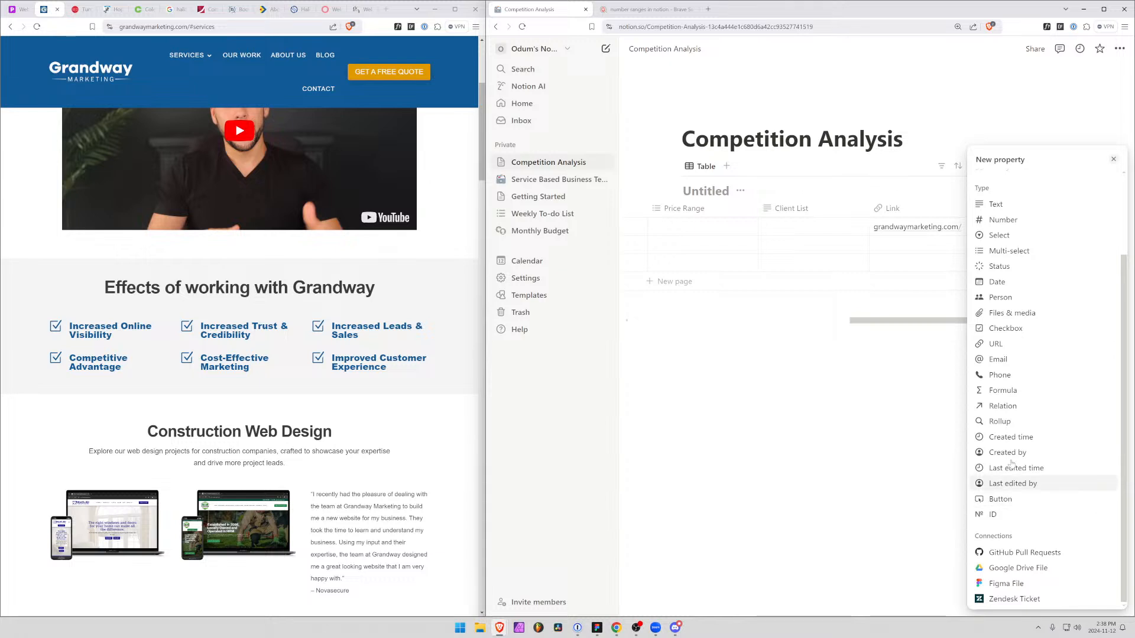
left_click(1040, 226)
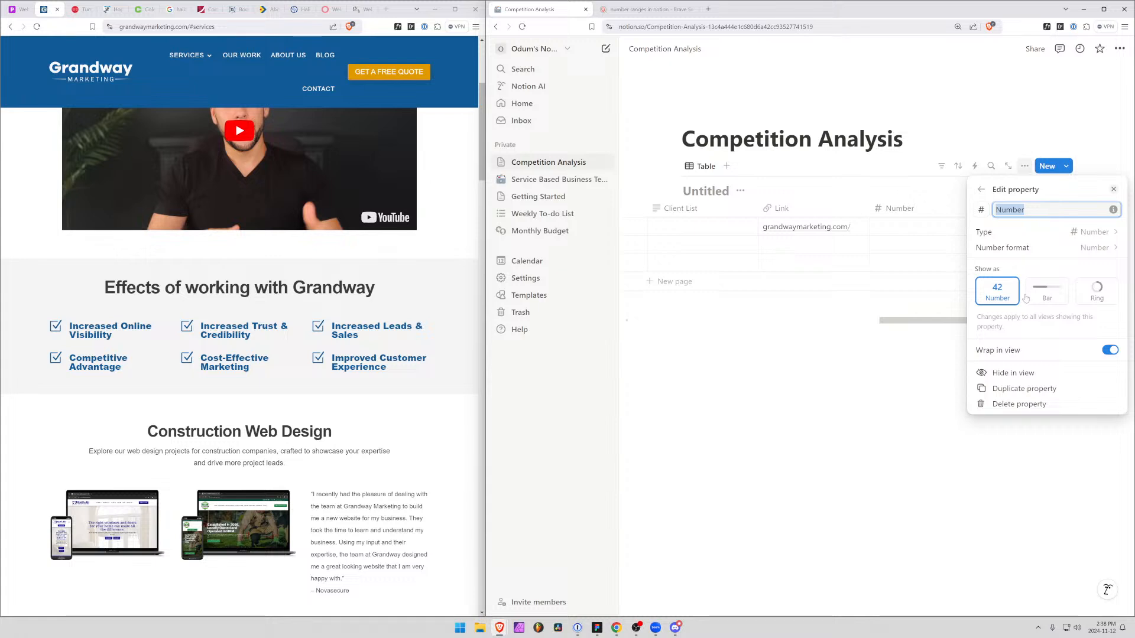
Examine the available types and number formats for the new Number property, picking the plain Number format
left_click(1080, 233)
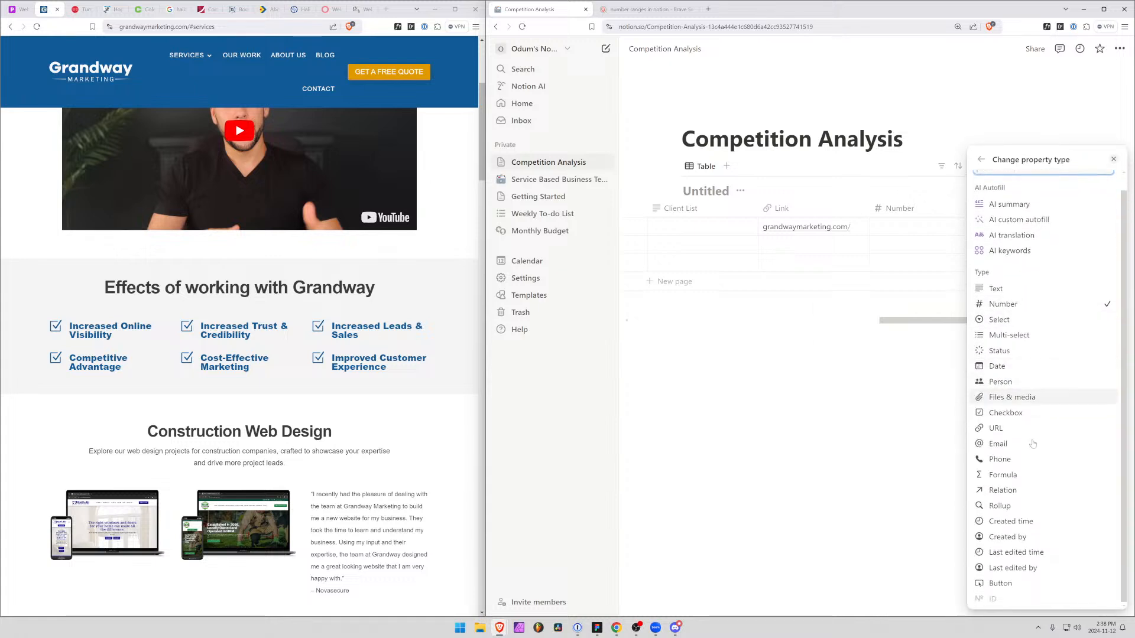
left_click(1041, 117)
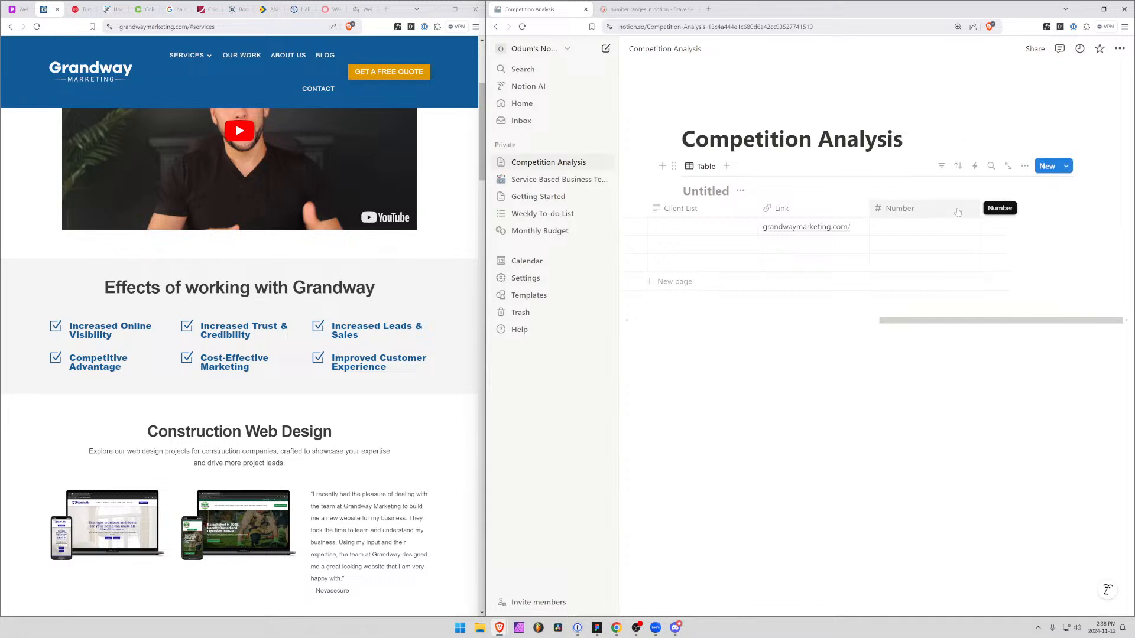
left_click(898, 208)
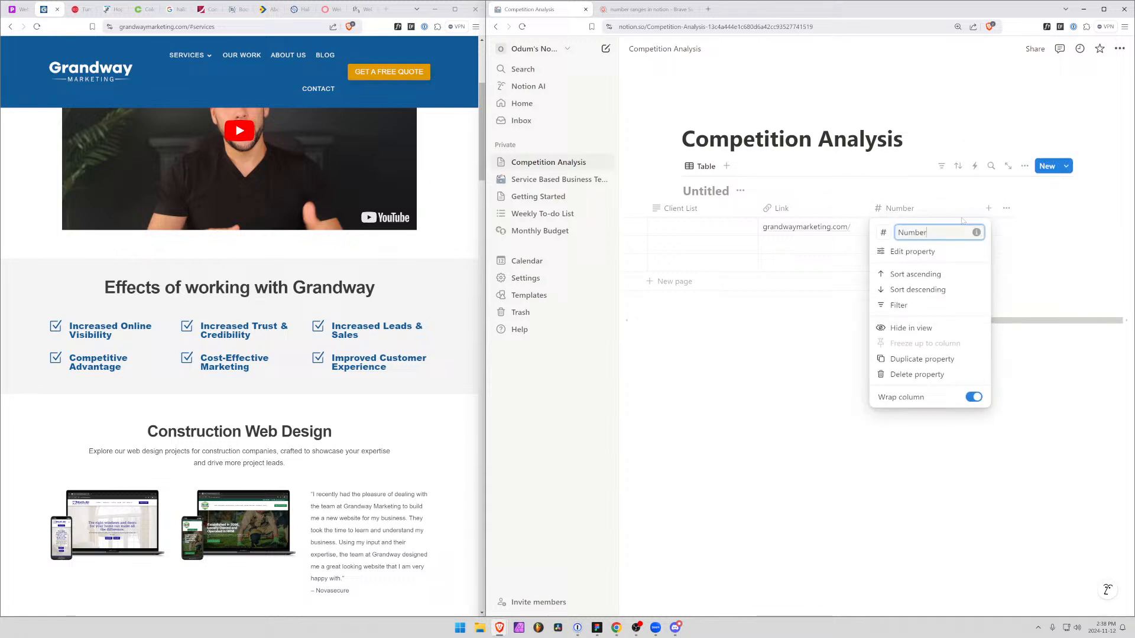
left_click(921, 253)
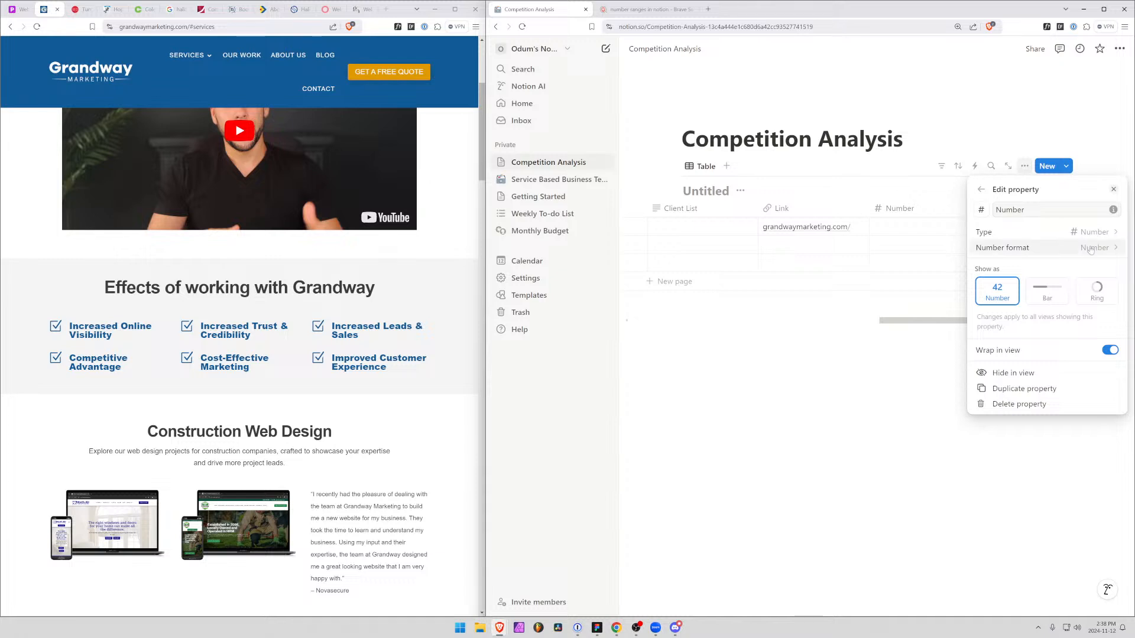
left_click(1116, 251)
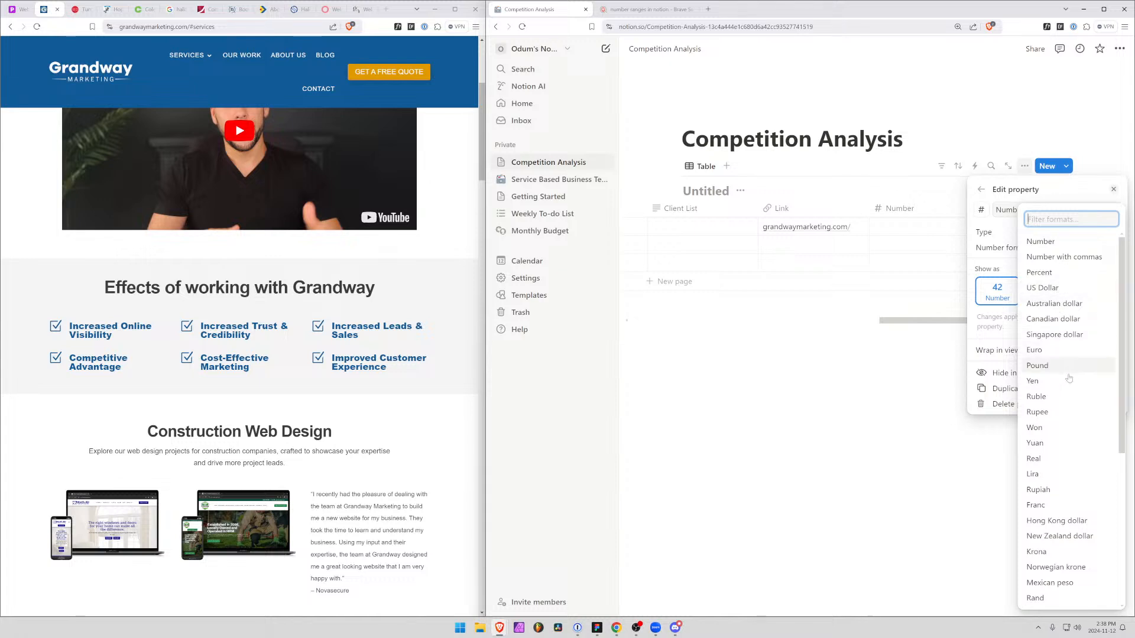
scroll(1067, 462, "down", 3)
scroll(1068, 462, "down", 1)
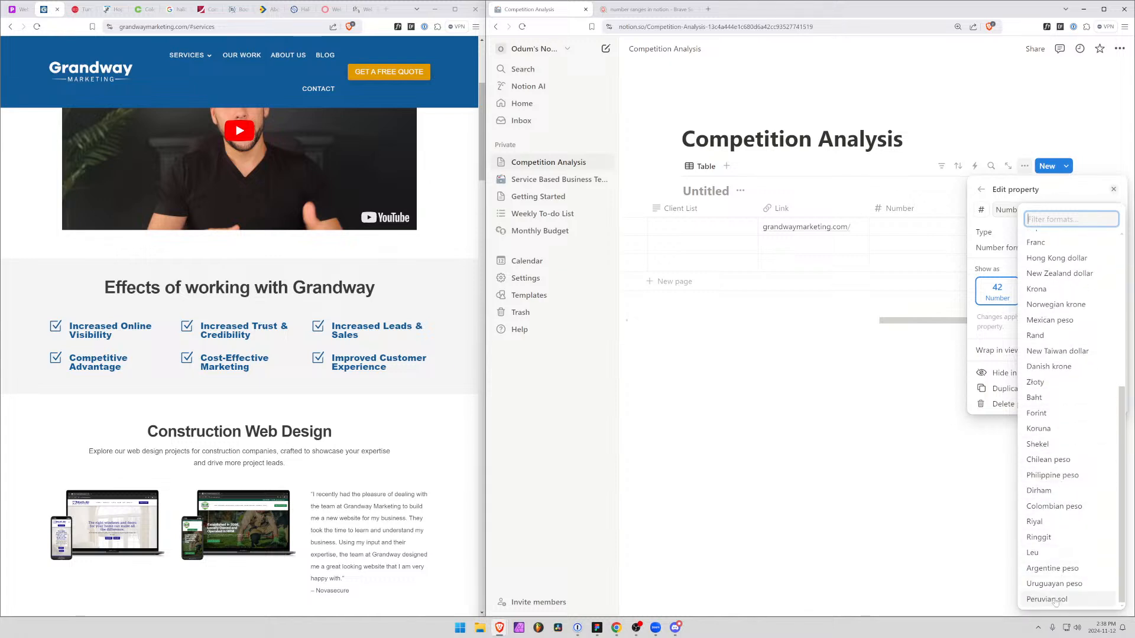
scroll(1063, 461, "up", 5)
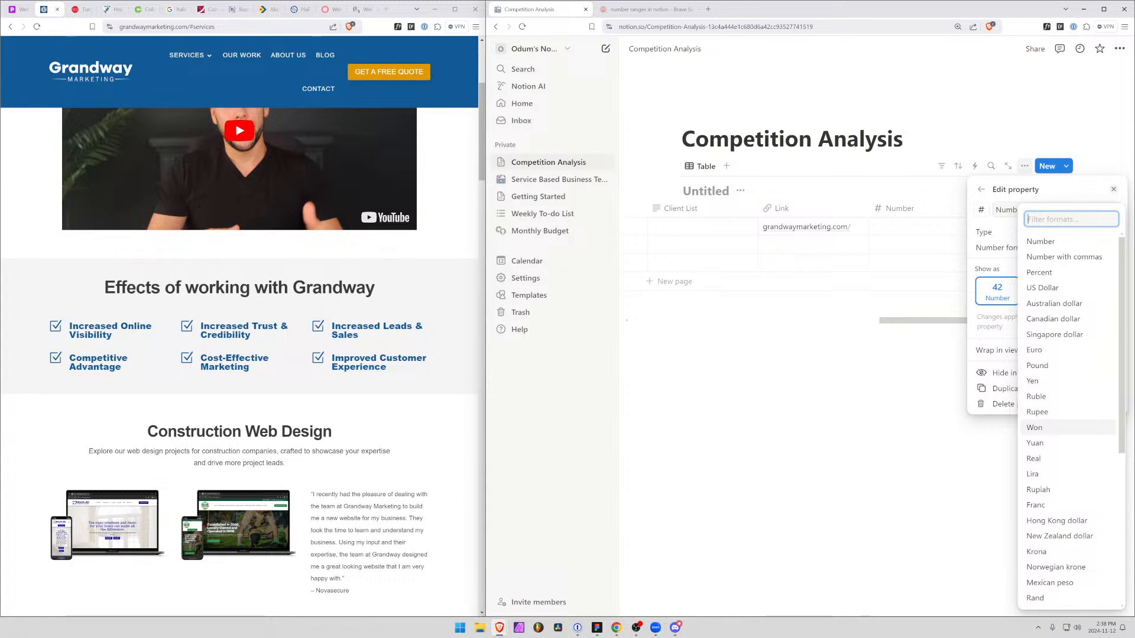
left_click(636, 628)
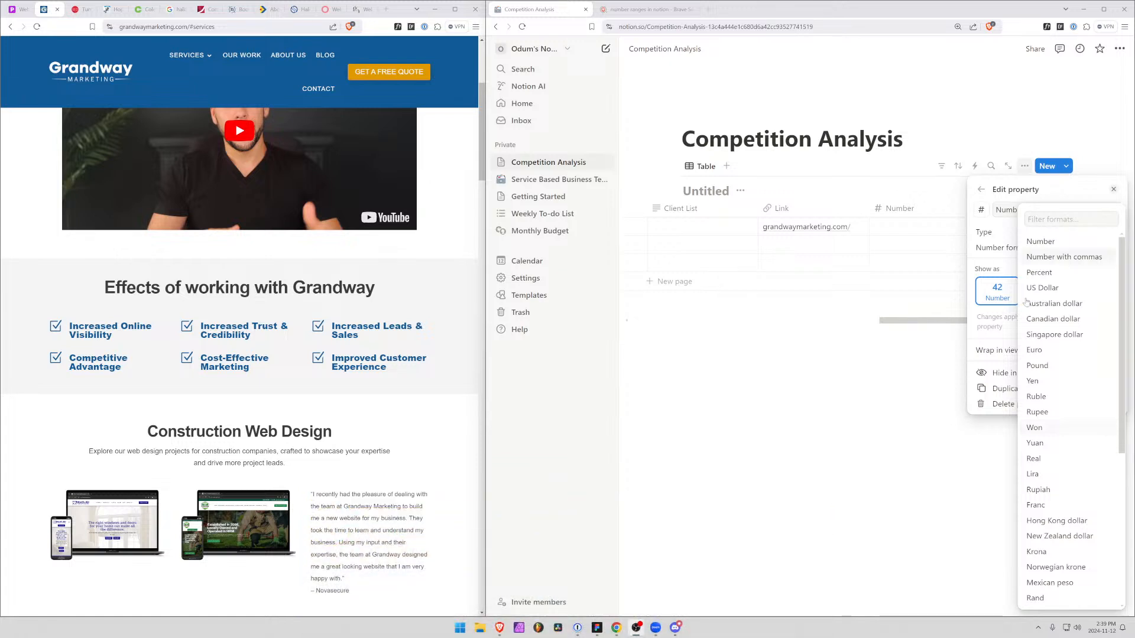
left_click(1052, 242)
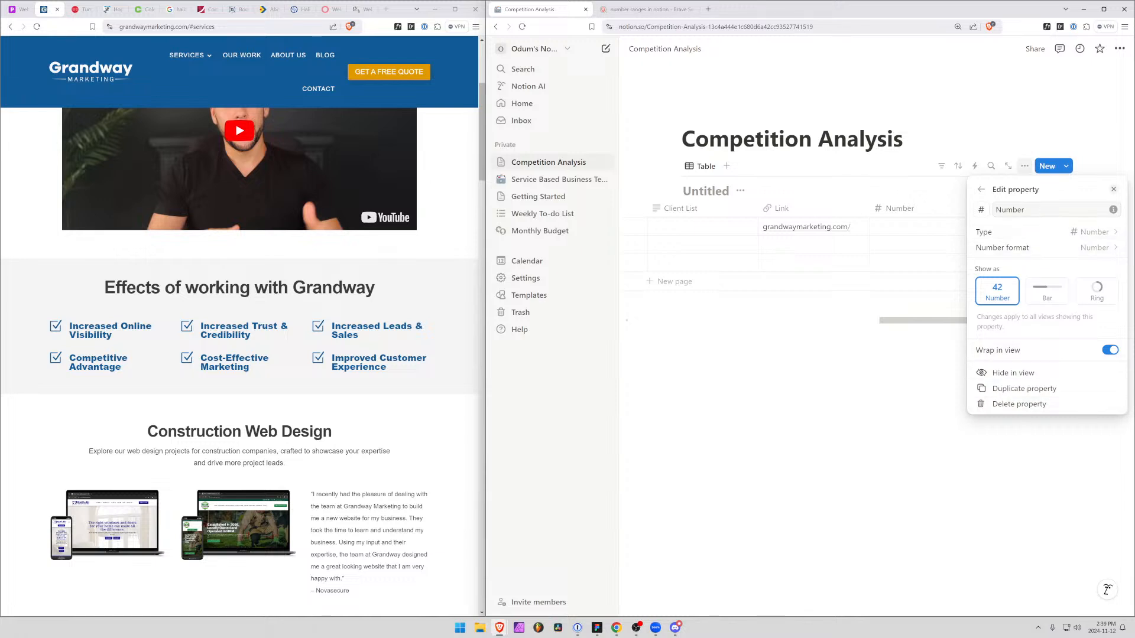
Rename the Number property as "Rating (3 starts)" and hide it in the table view
left_click(980, 211)
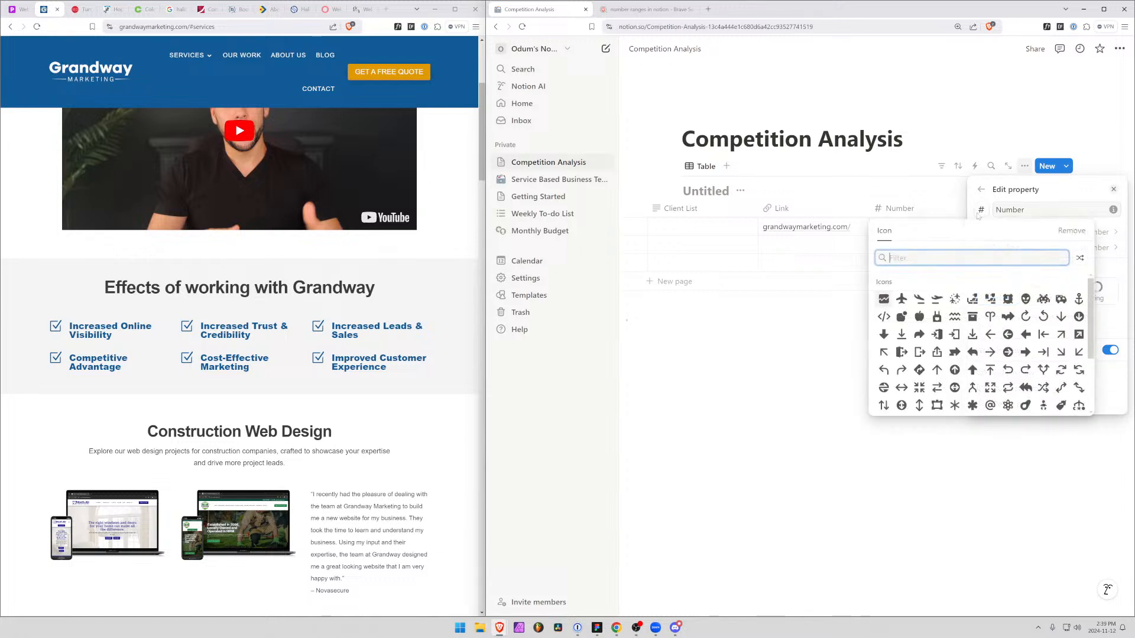
left_click(1012, 211)
double_click(1013, 211)
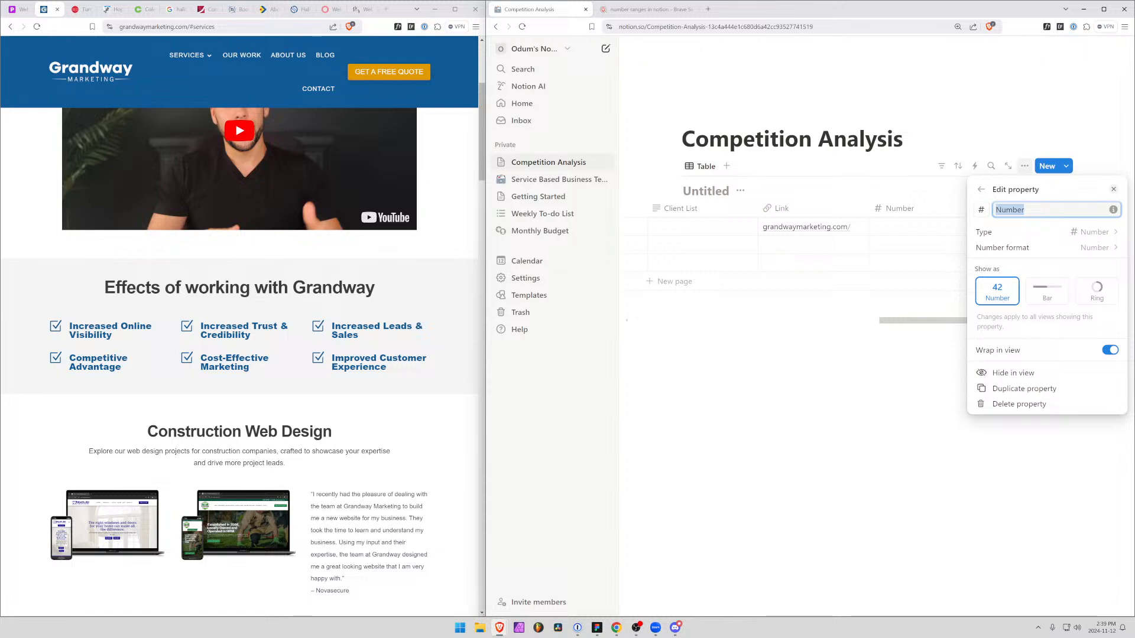
type("Rating (3 s")
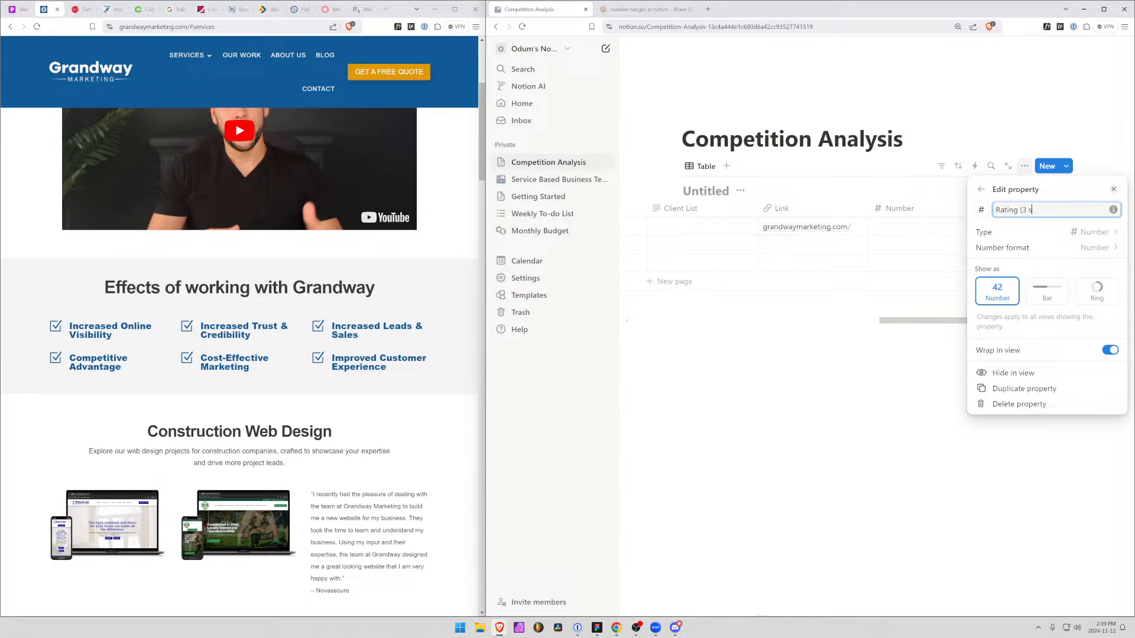
type("tarts)")
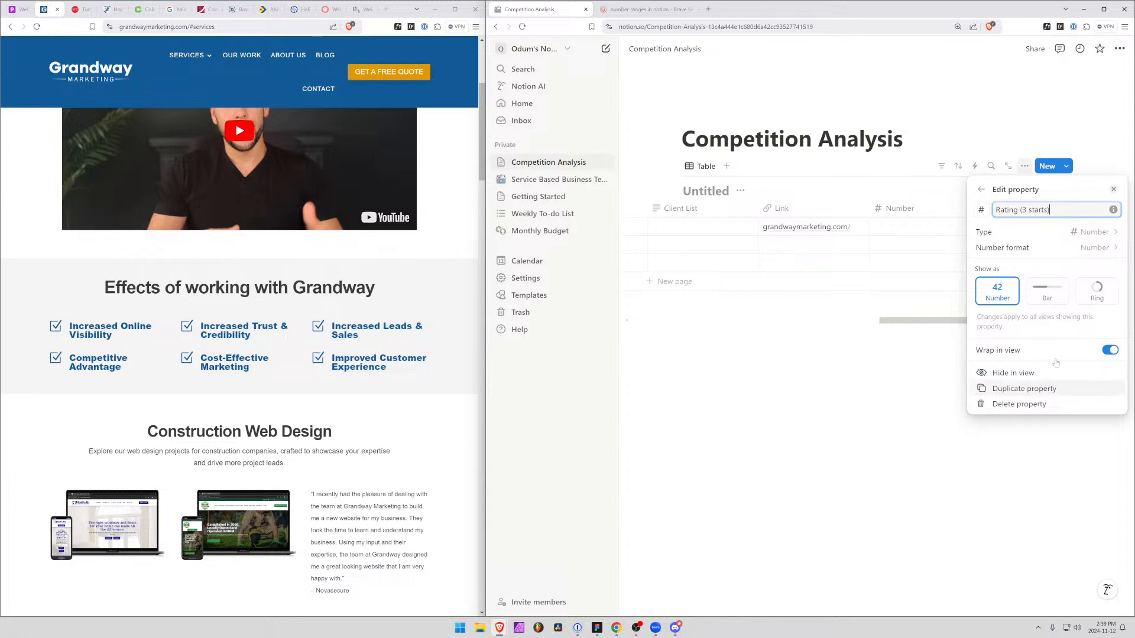
left_click(1015, 375)
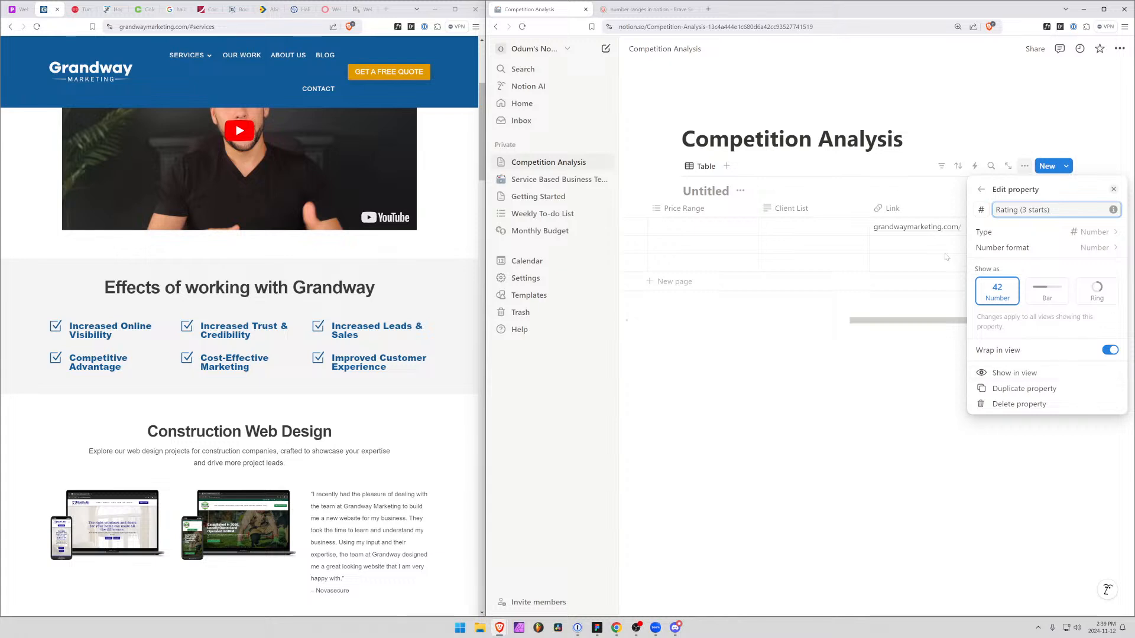
left_click(1114, 190)
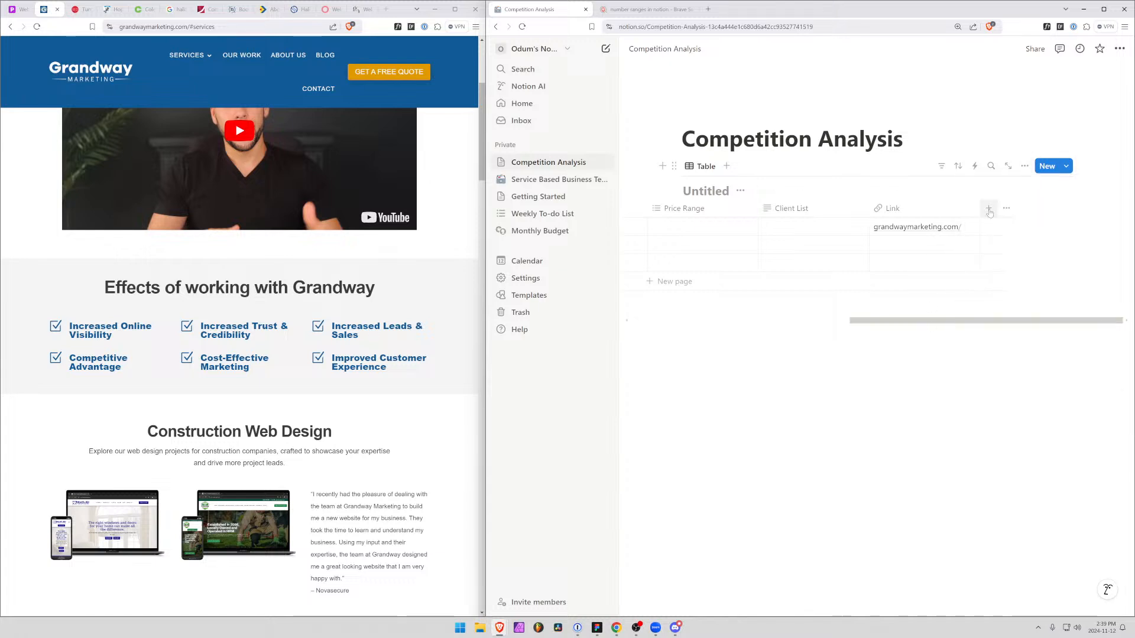
Add a Multi-select property named "Web Technologies" after the Link column
left_click(988, 208)
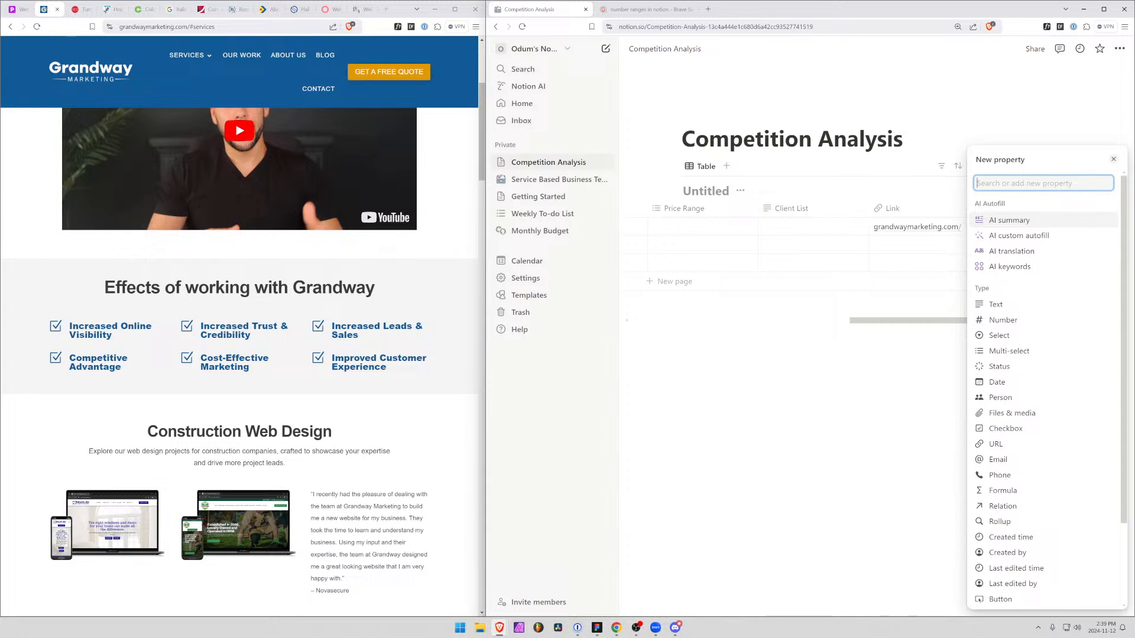
type("mult")
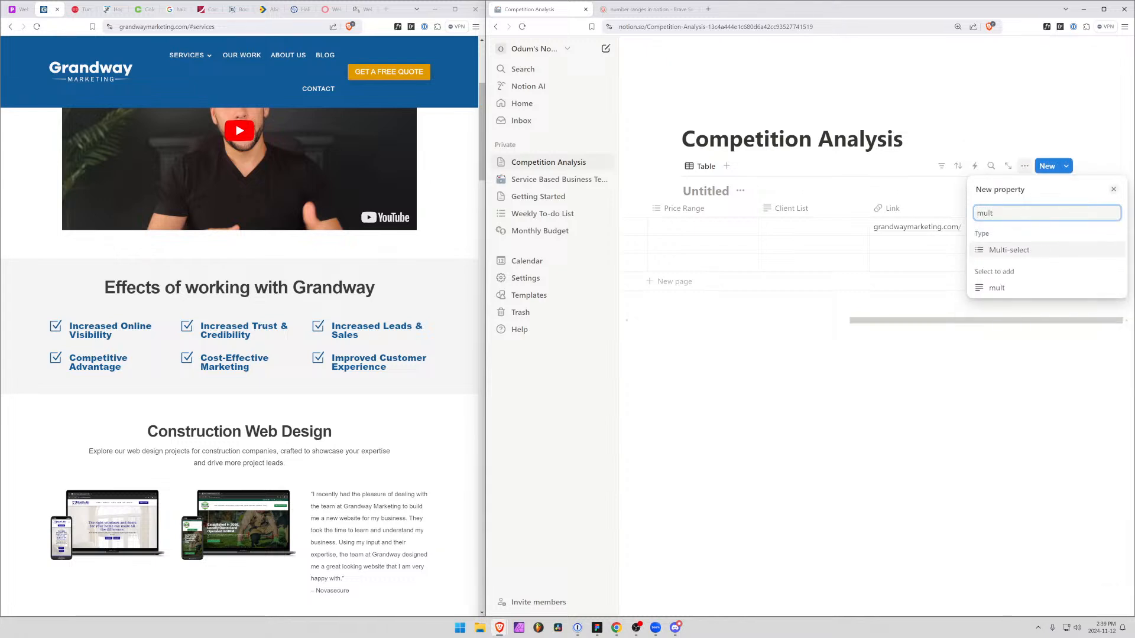
key("Return")
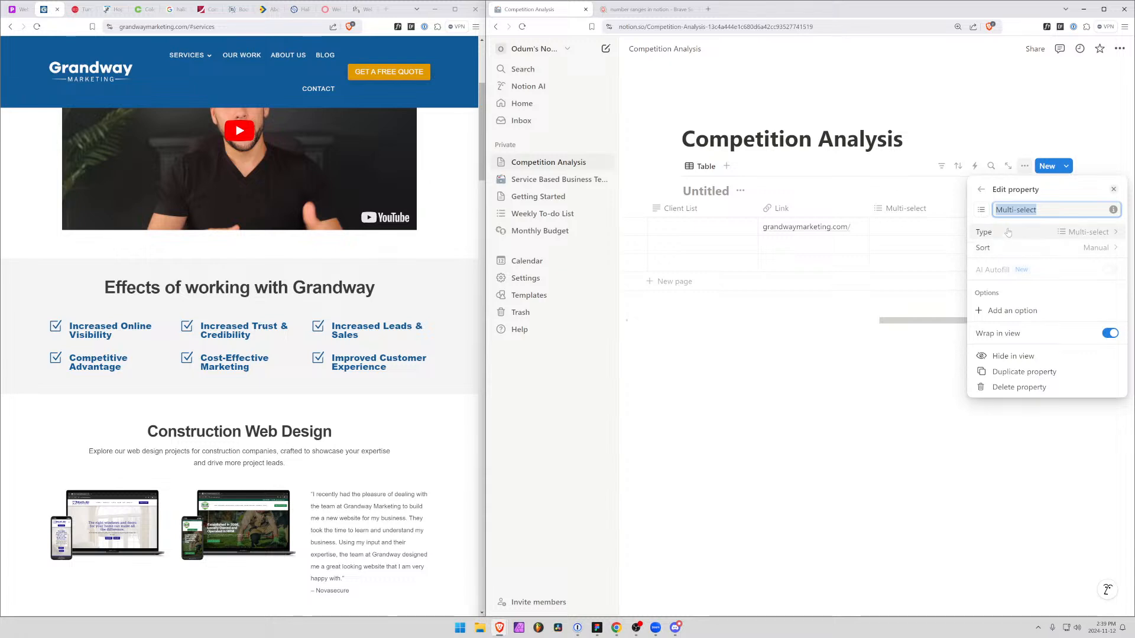
type("T")
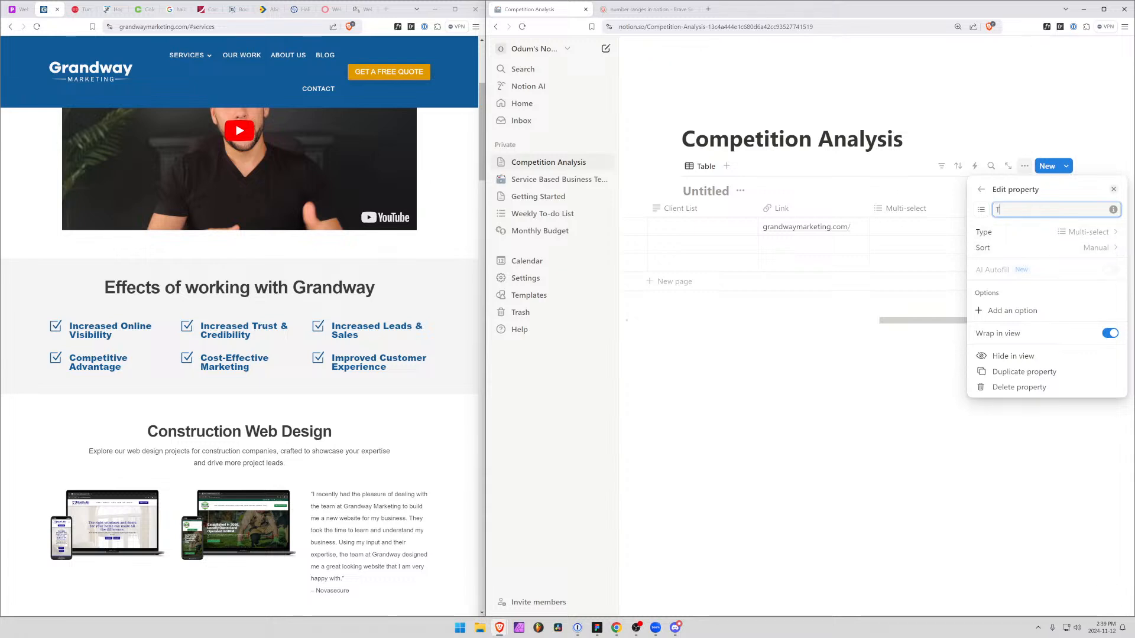
type("ech")
key("BackSpace")
key("BackSpace")
key("BackSpace")
key("BackSpace")
type("Type")
key("BackSpace")
key("BackSpace")
key("BackSpace")
key("BackSpace")
type("Web Techno")
type("logies")
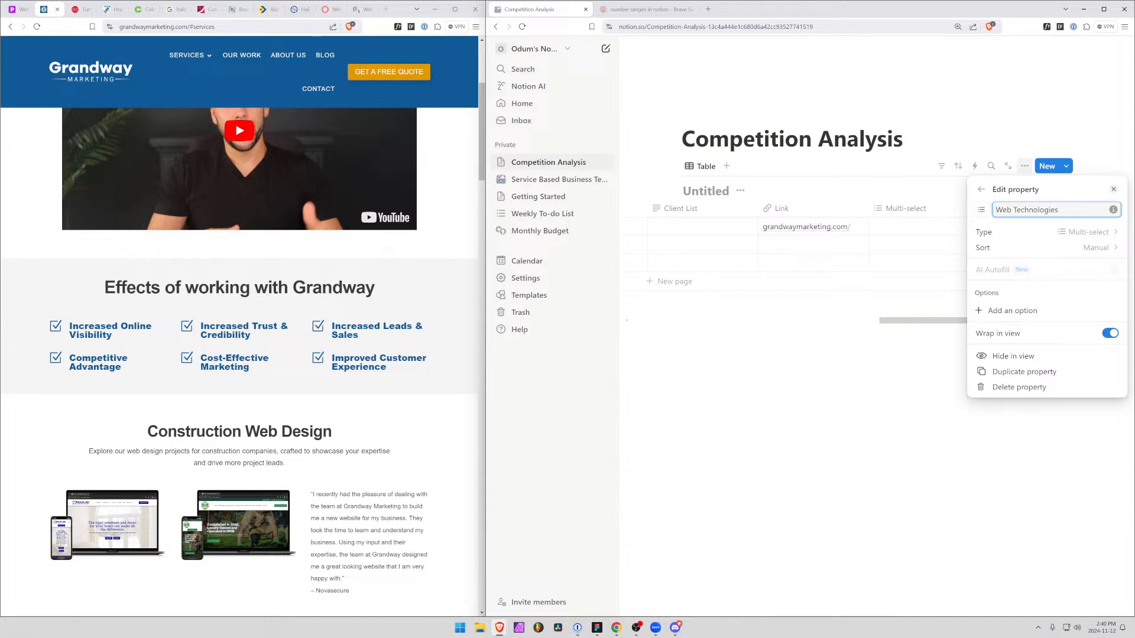
key("Return")
Add the options Webflow, WordPress and Shopify to the Web Technologies property
type("Web")
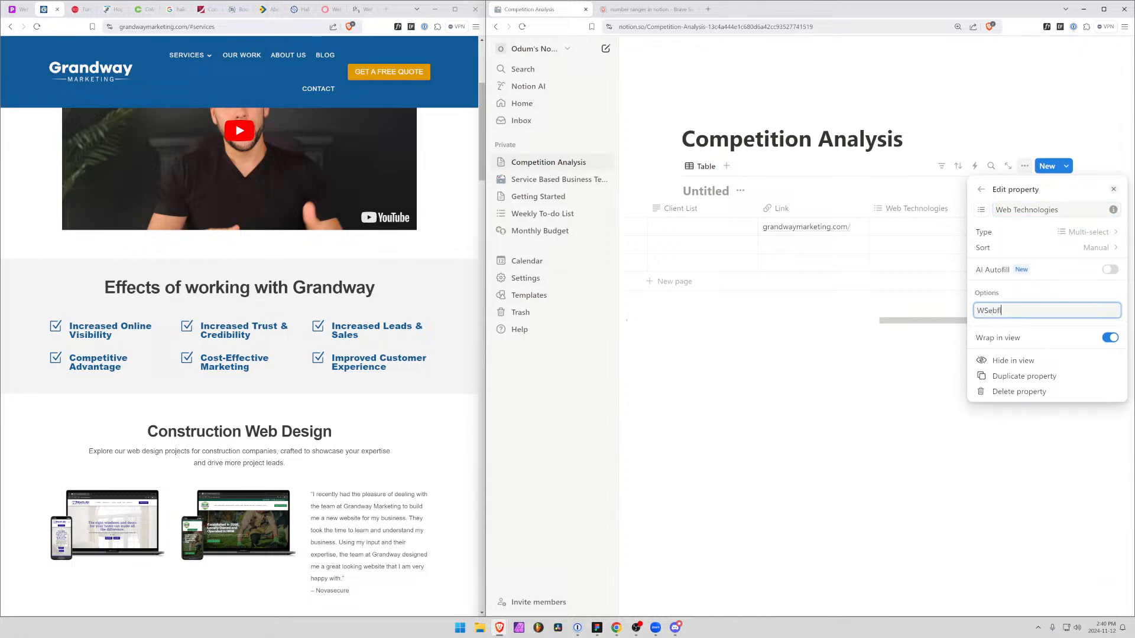
type("flow")
key("Return")
type("WordPr")
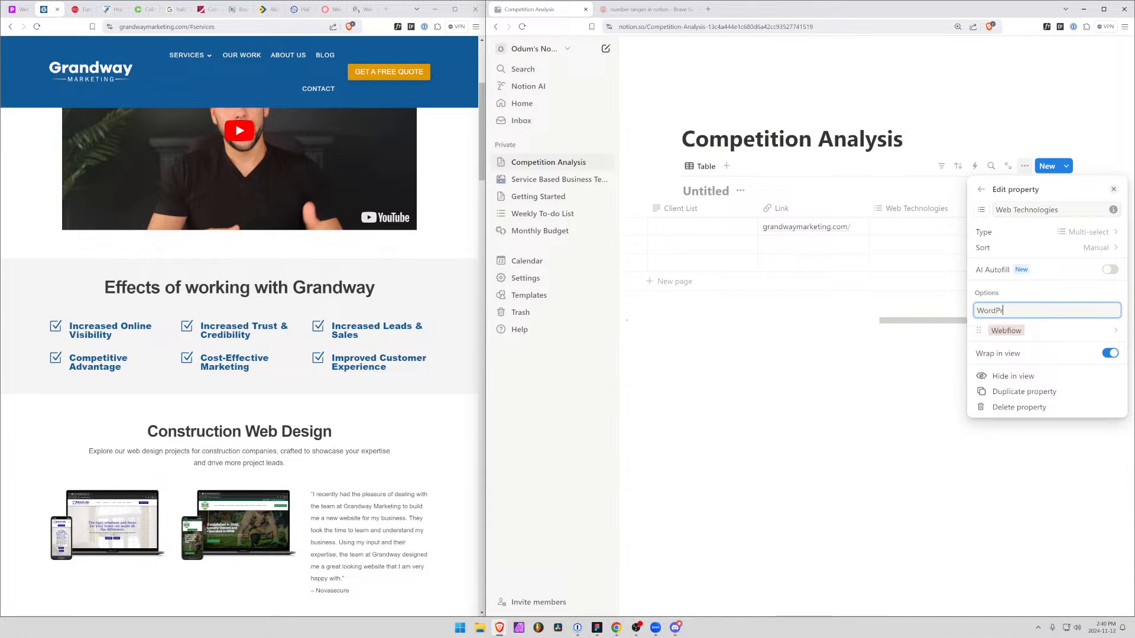
type("ess")
key("Return")
type("Shopi")
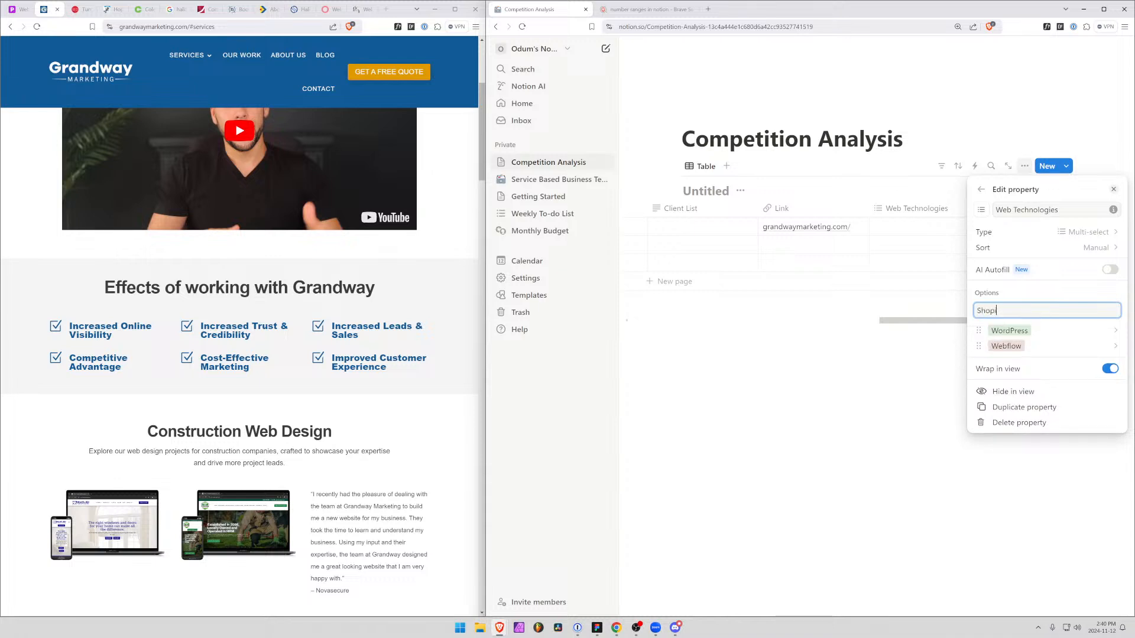
type("fy")
key("Return")
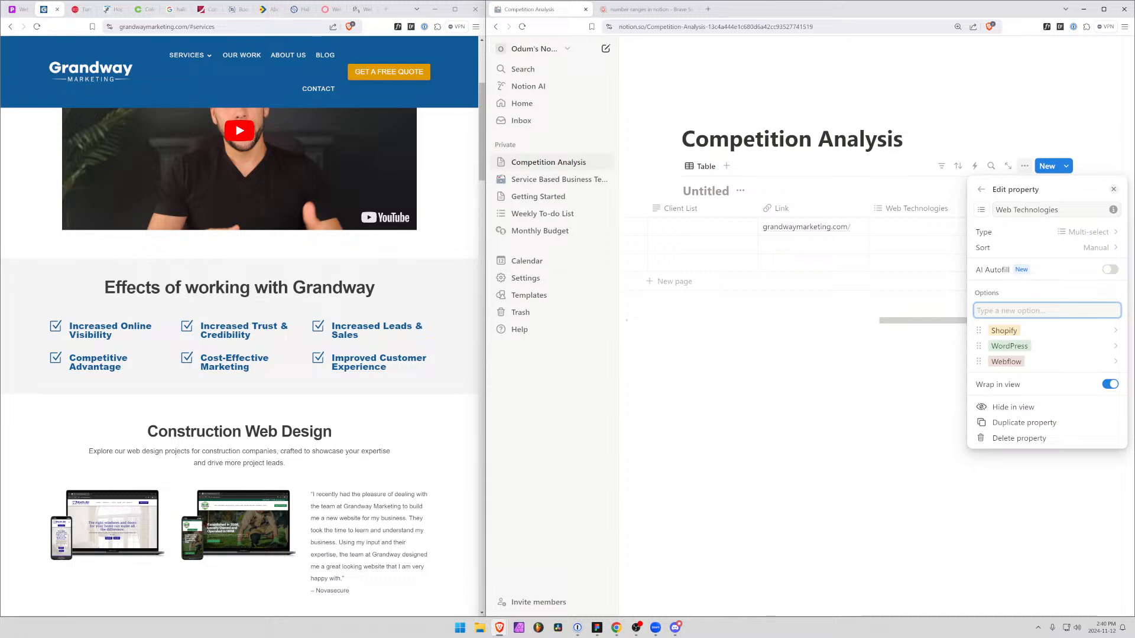
Add Squarespace and Wix as further options of the Web Technologies property
type("Squarespace")
key("Return")
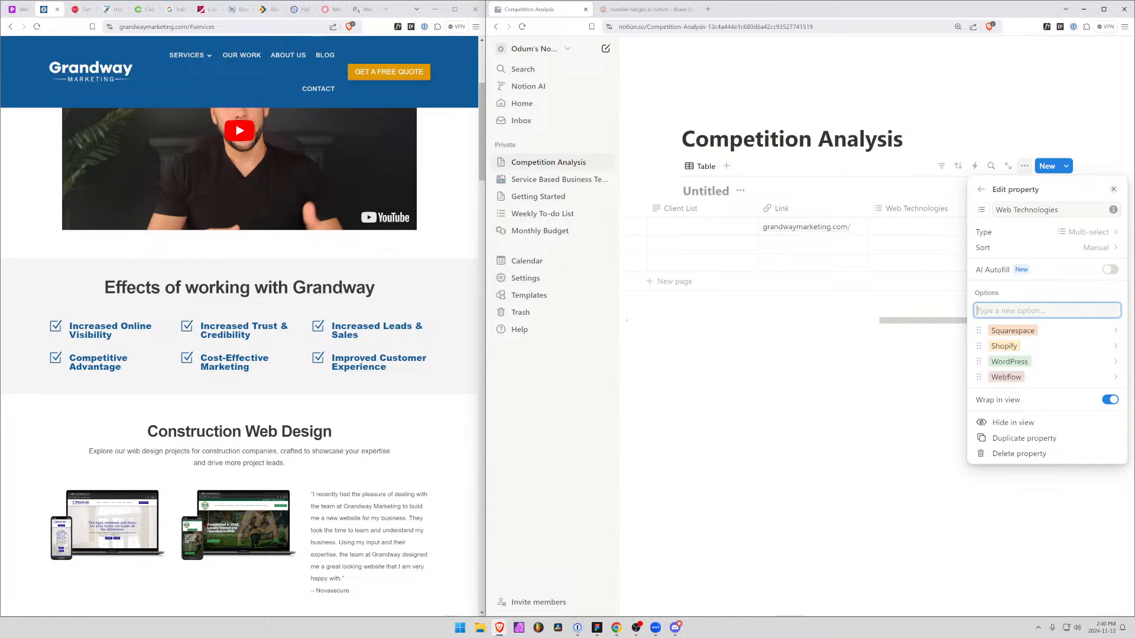
type("Wix")
key("Return")
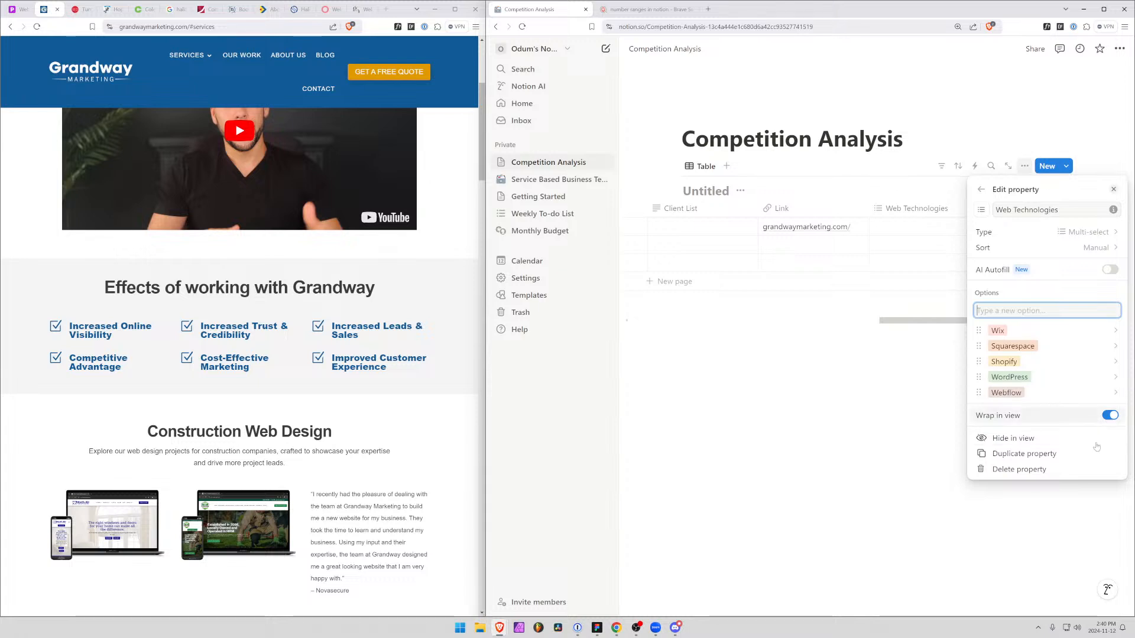
Finish editing the Web Technologies options and add a Select property after that column
key("Escape")
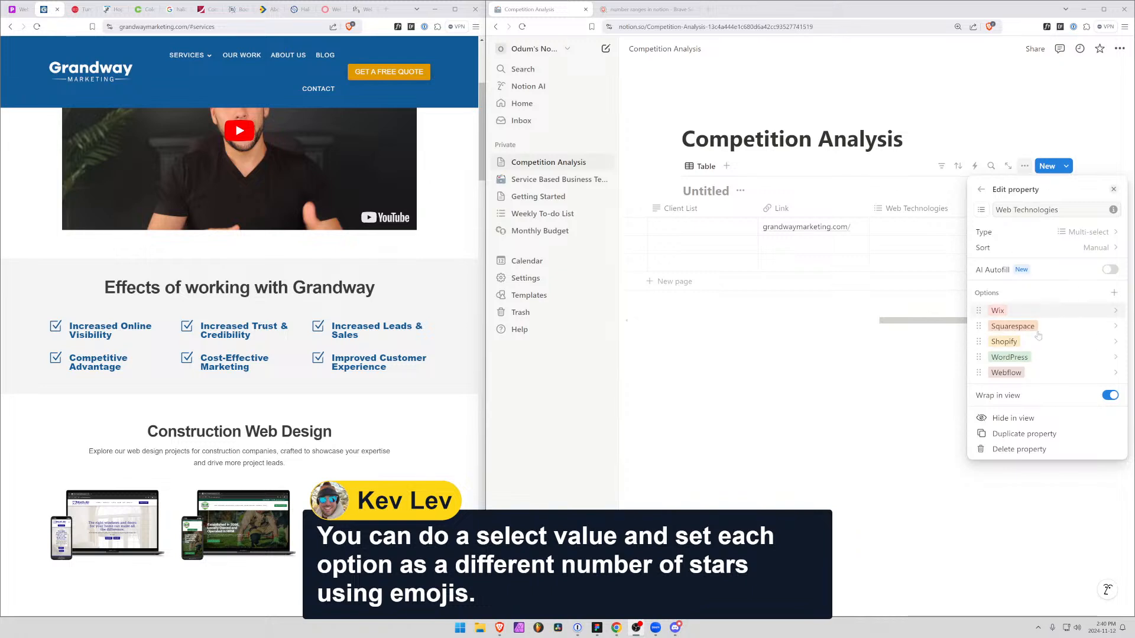
left_click(1083, 118)
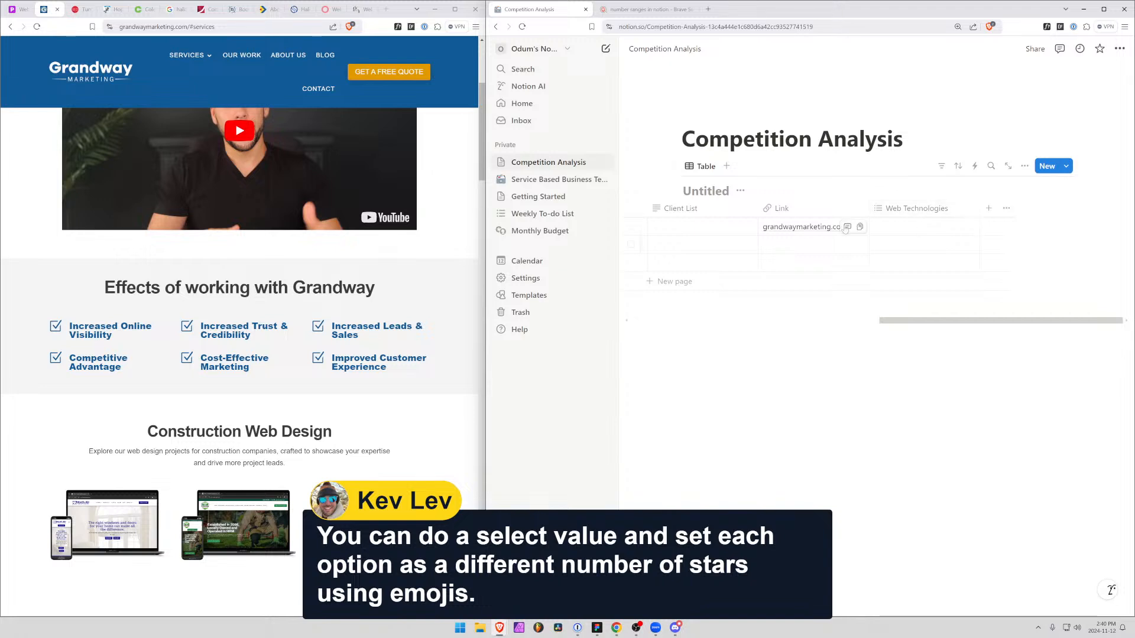
left_click(990, 210)
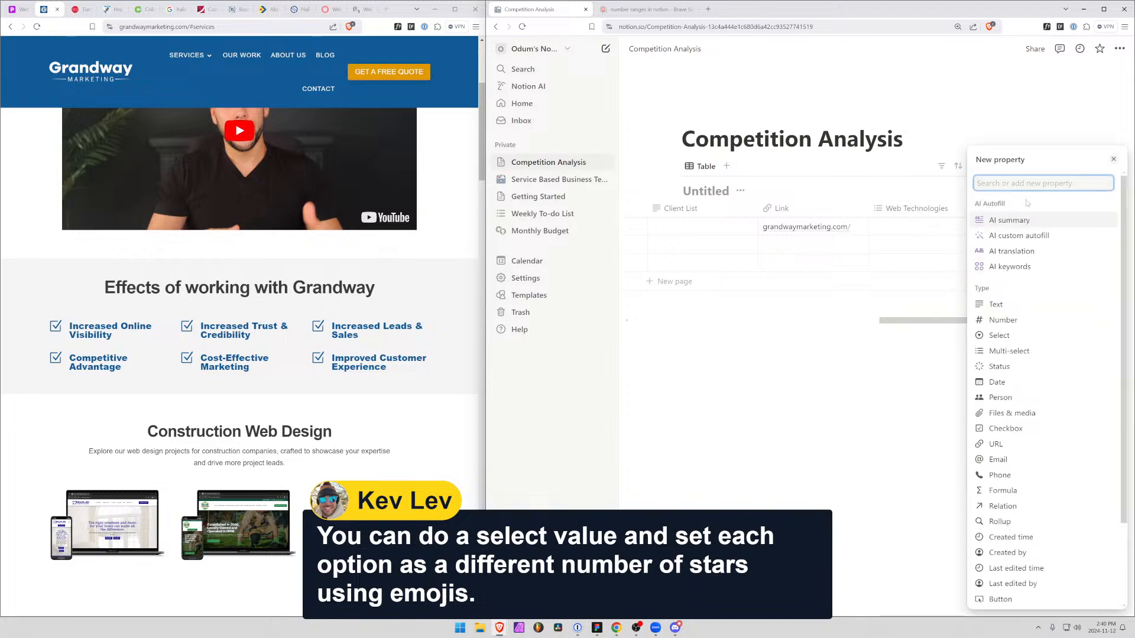
type("sel")
key("Return")
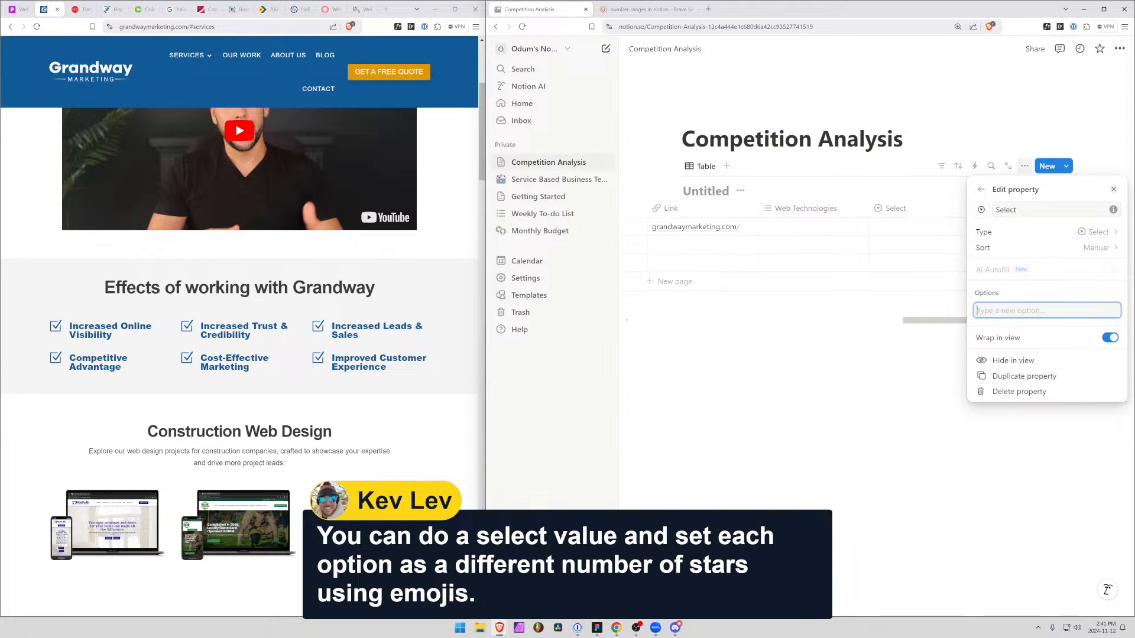
type(":s")
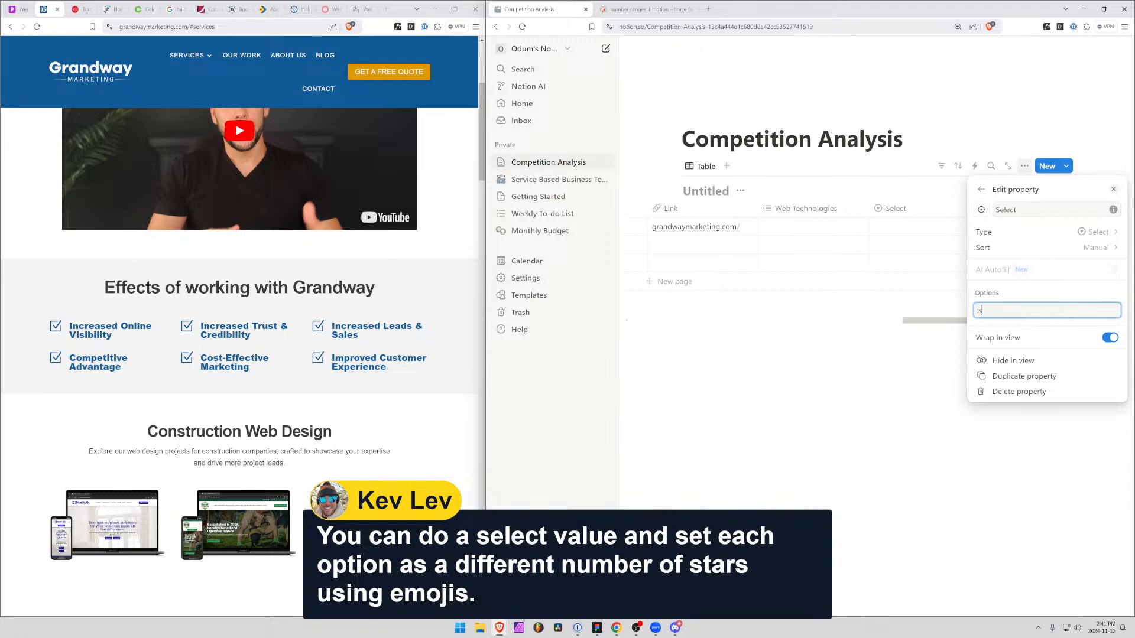
key("BackSpace")
key("BackSpace")
type("/st")
key("BackSpace")
key("BackSpace")
key("BackSpace")
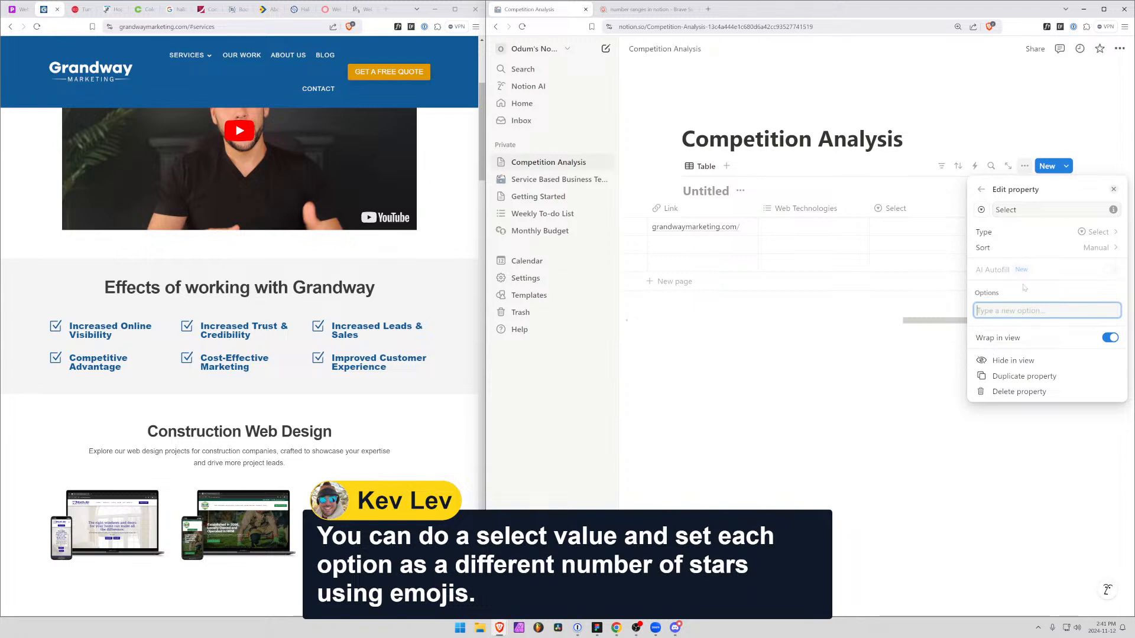
left_click(1097, 234)
left_click(1004, 335)
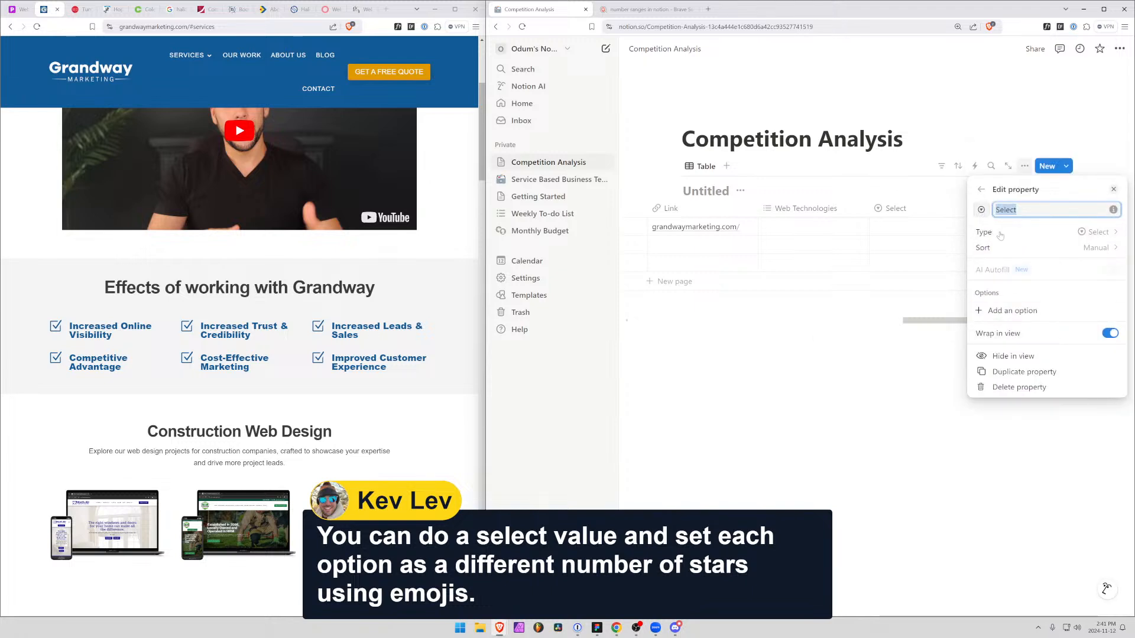
Add a single star emoji (⭐) as the first option of the Select property
left_click(1005, 311)
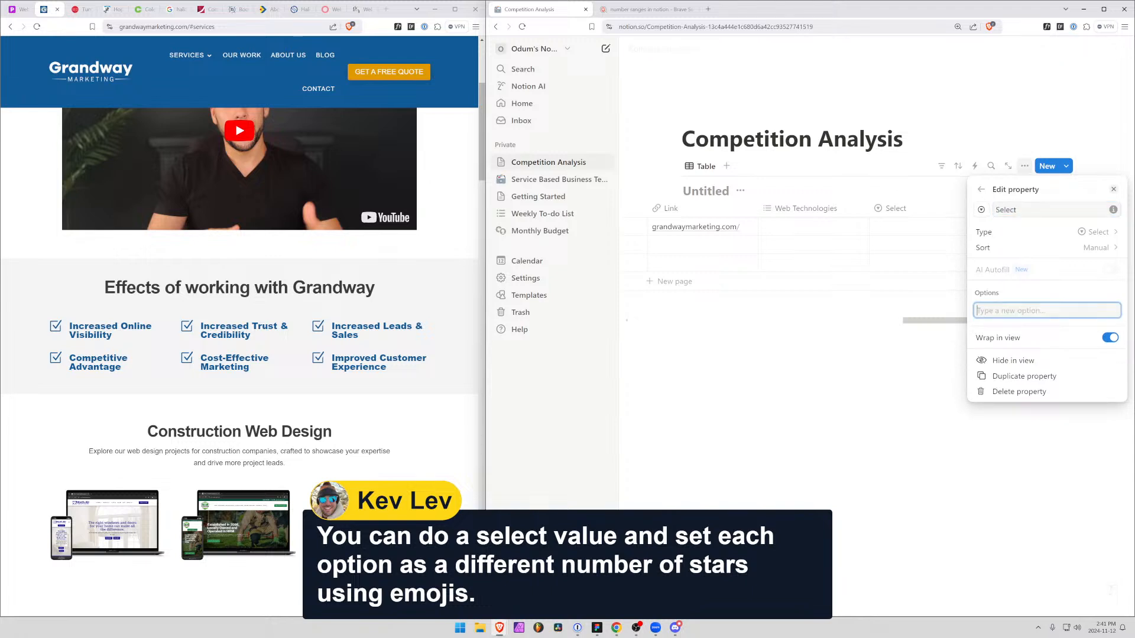
key("super+period")
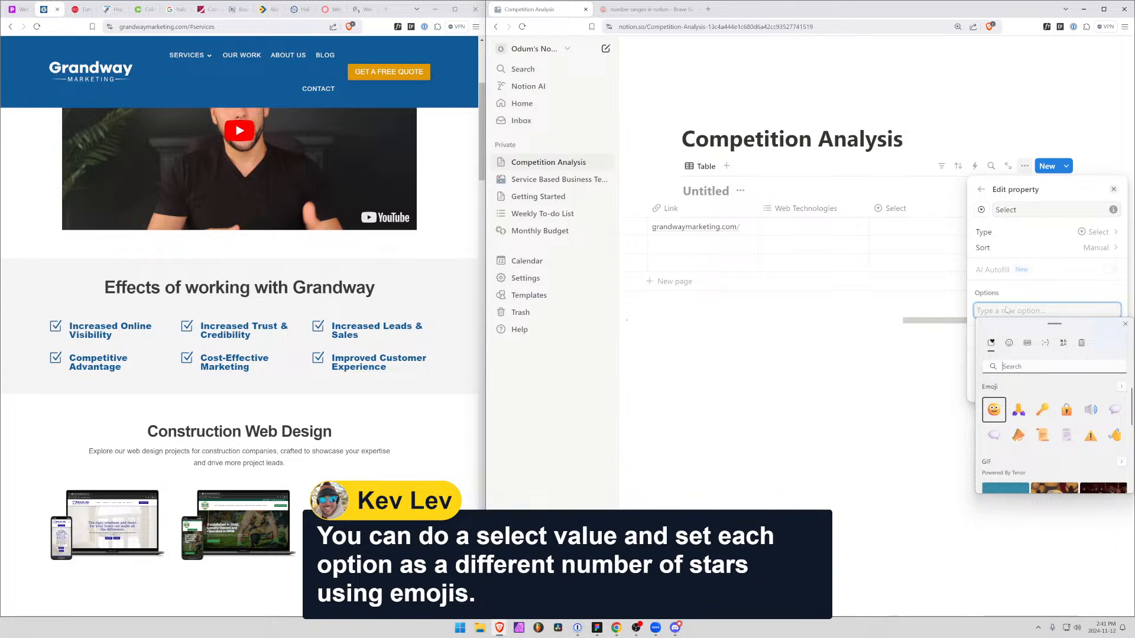
type("star")
key("Down")
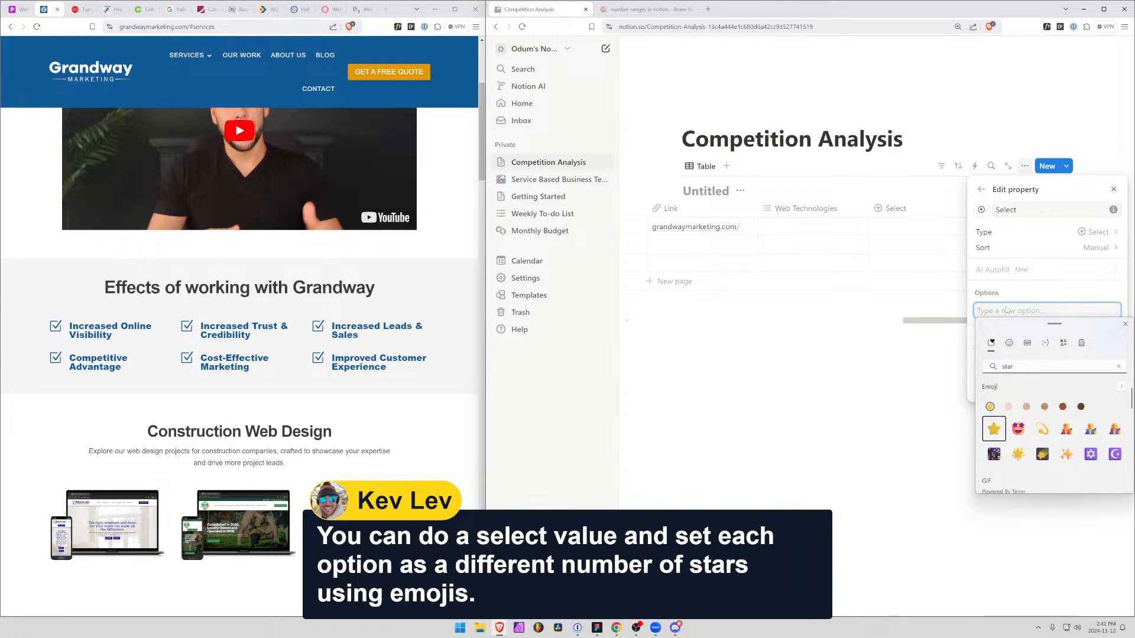
key("Return")
key("Escape")
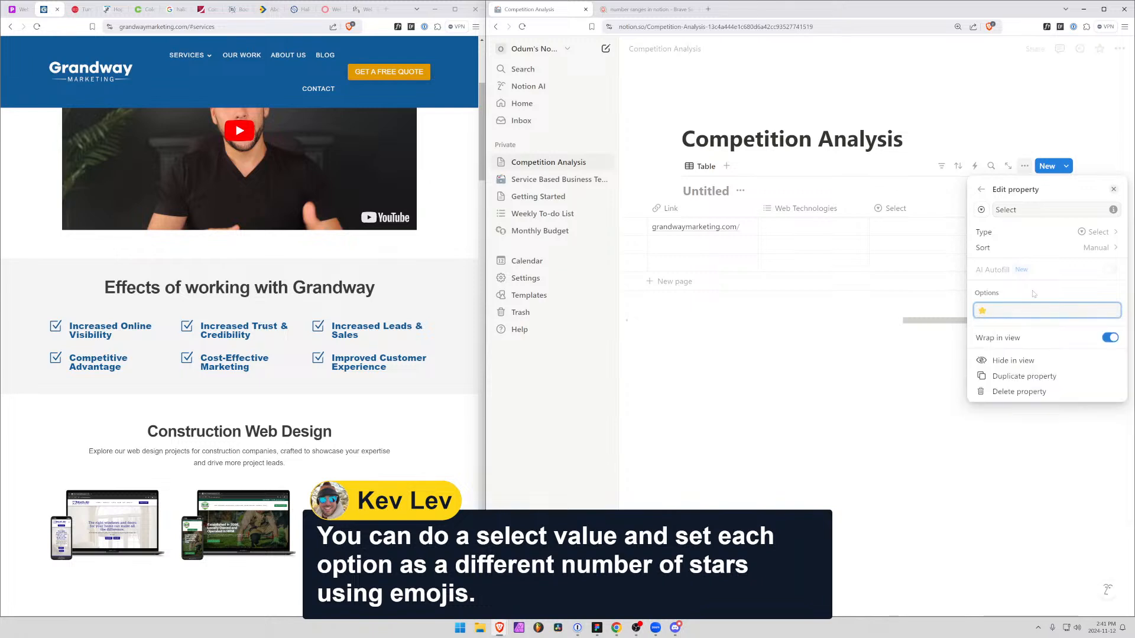
key("Return")
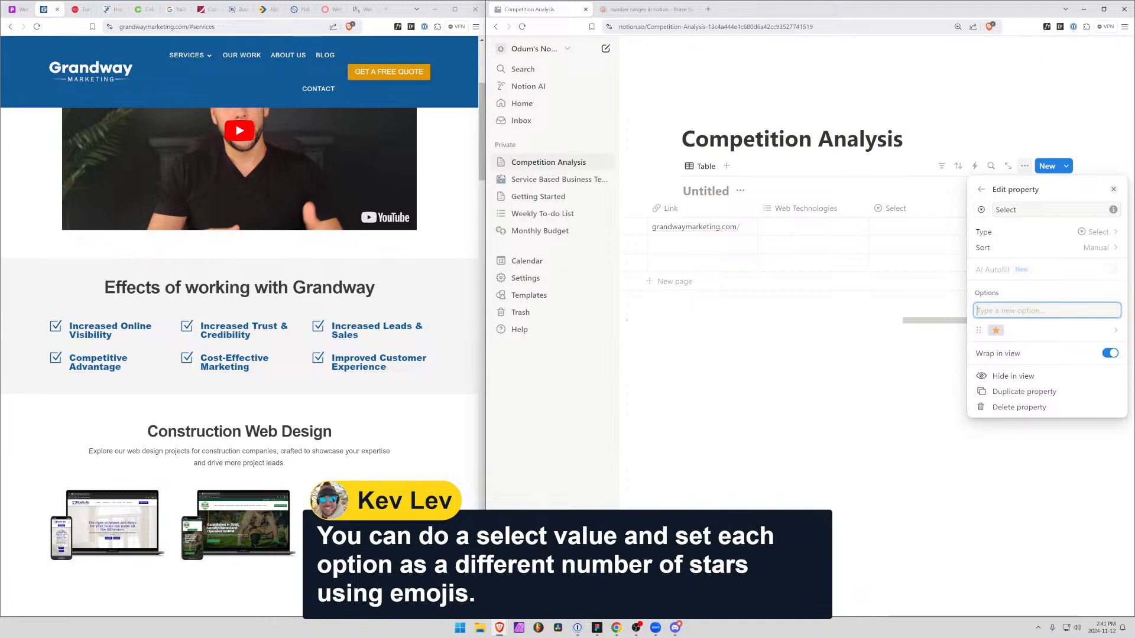
Collapse the sidebar and add a two-star emoji option (⭐⭐) to the Select property
key("ctrl+backslash")
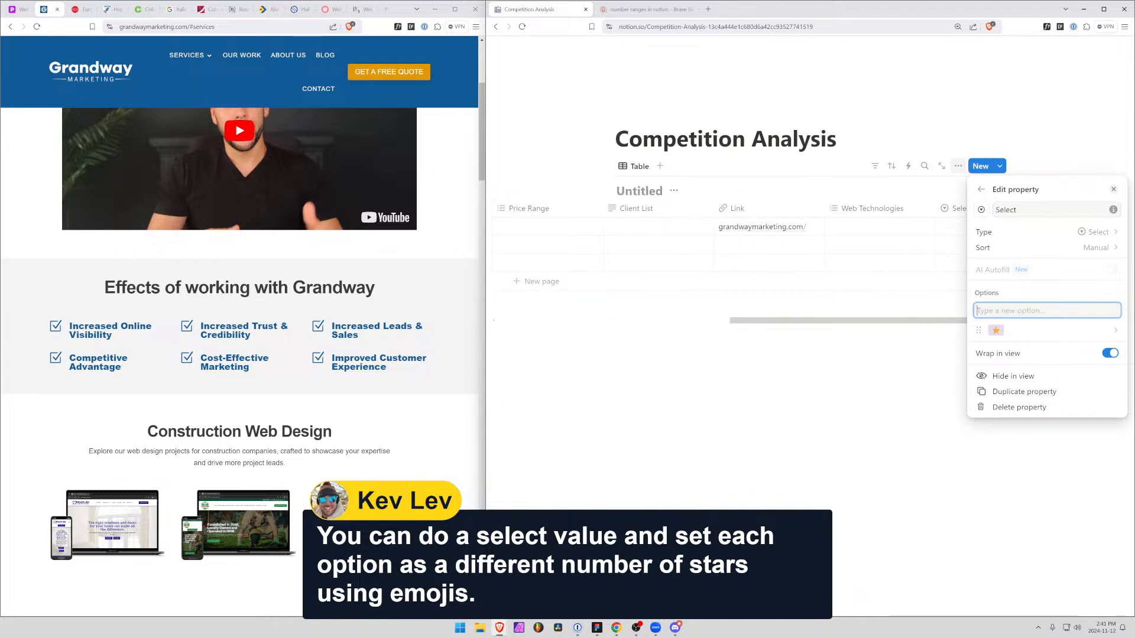
key("super+period")
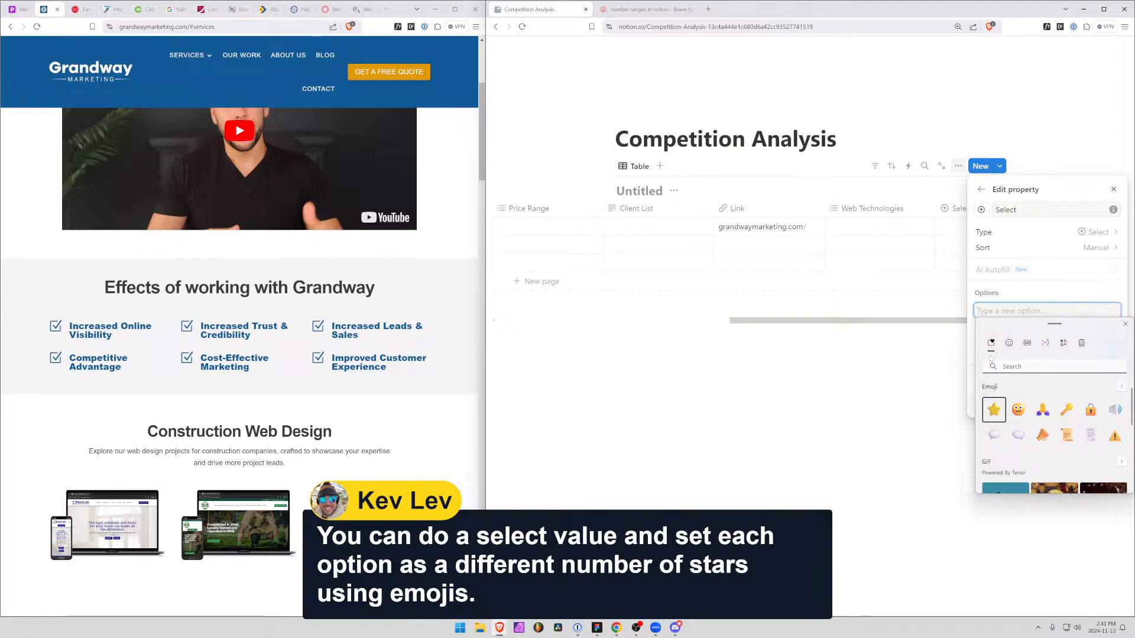
left_click(993, 411)
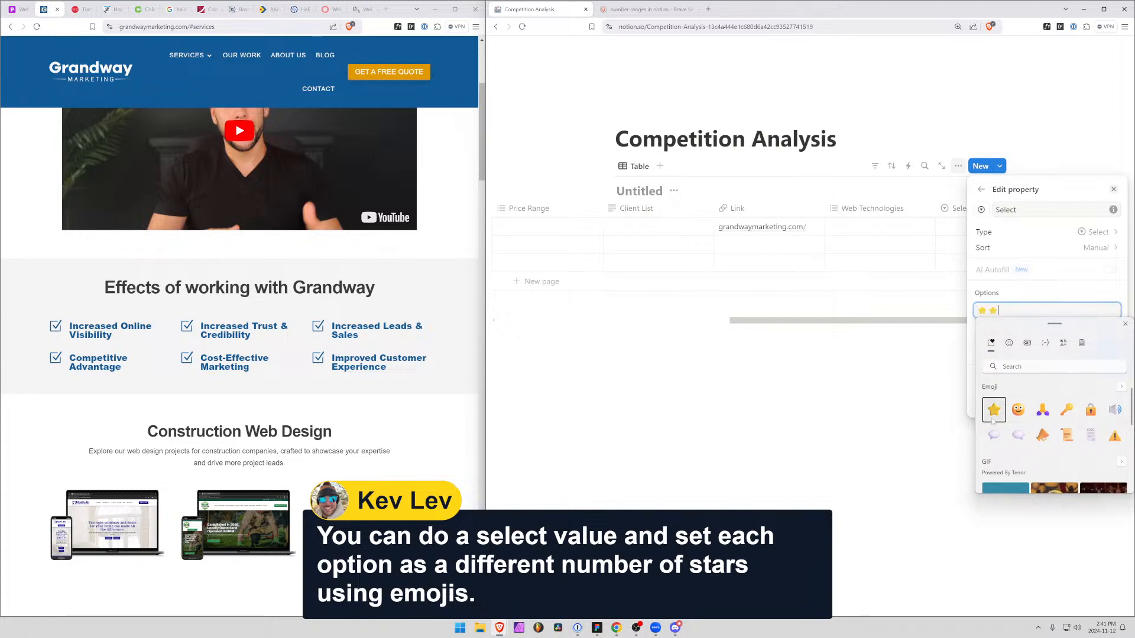
key("Return")
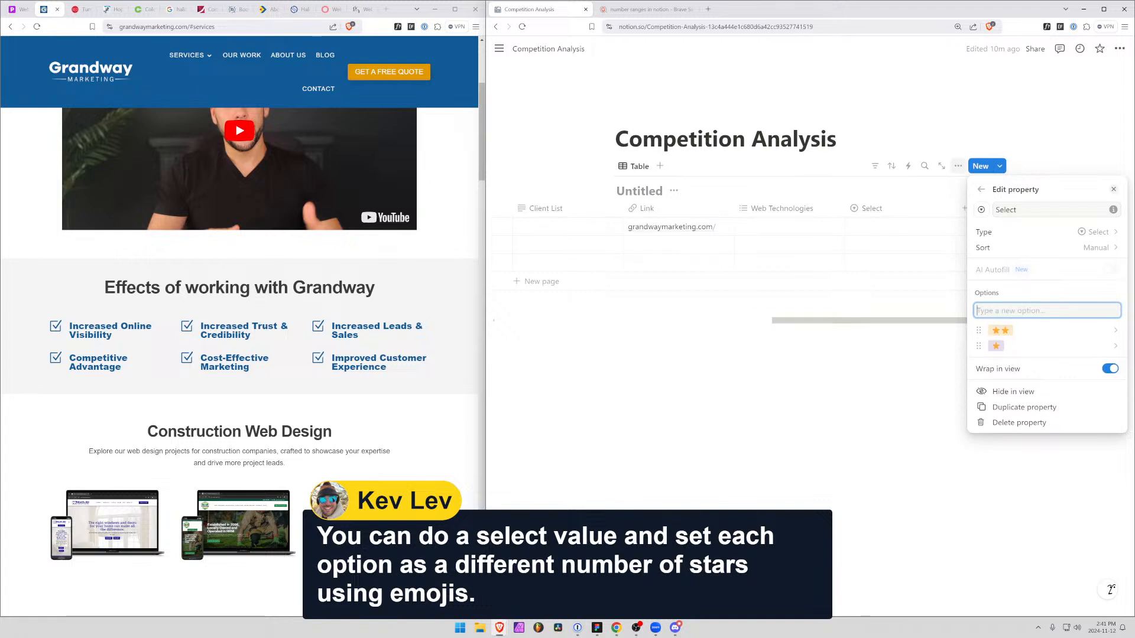
Add a three-star emoji option (⭐⭐⭐) to the Select property
key("super+period")
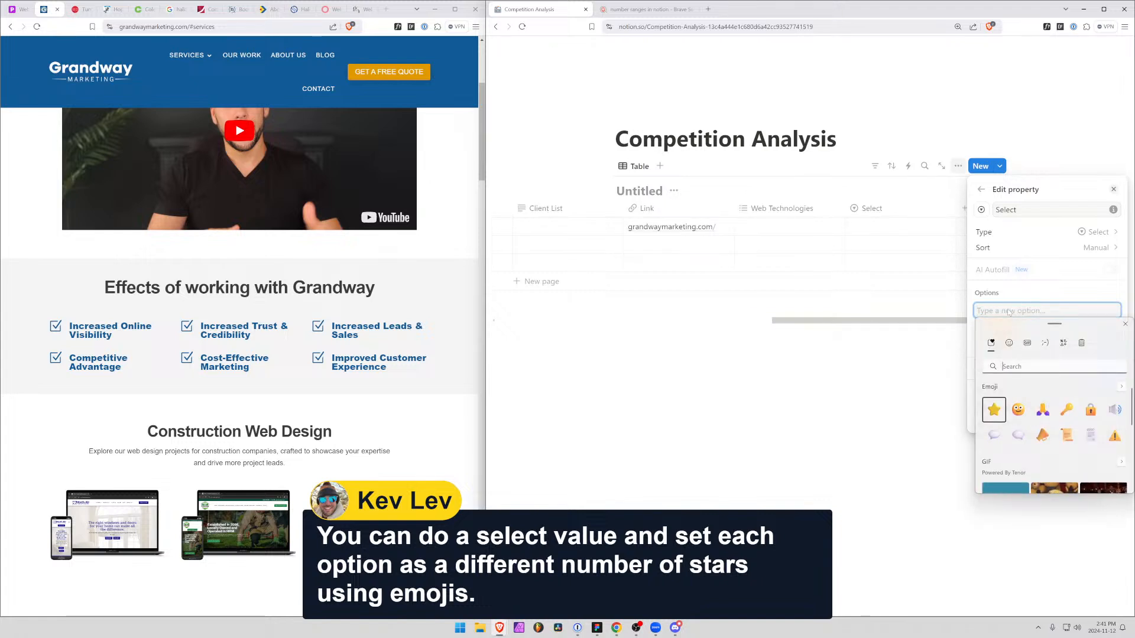
key("Return")
key("Return")
key("Return")
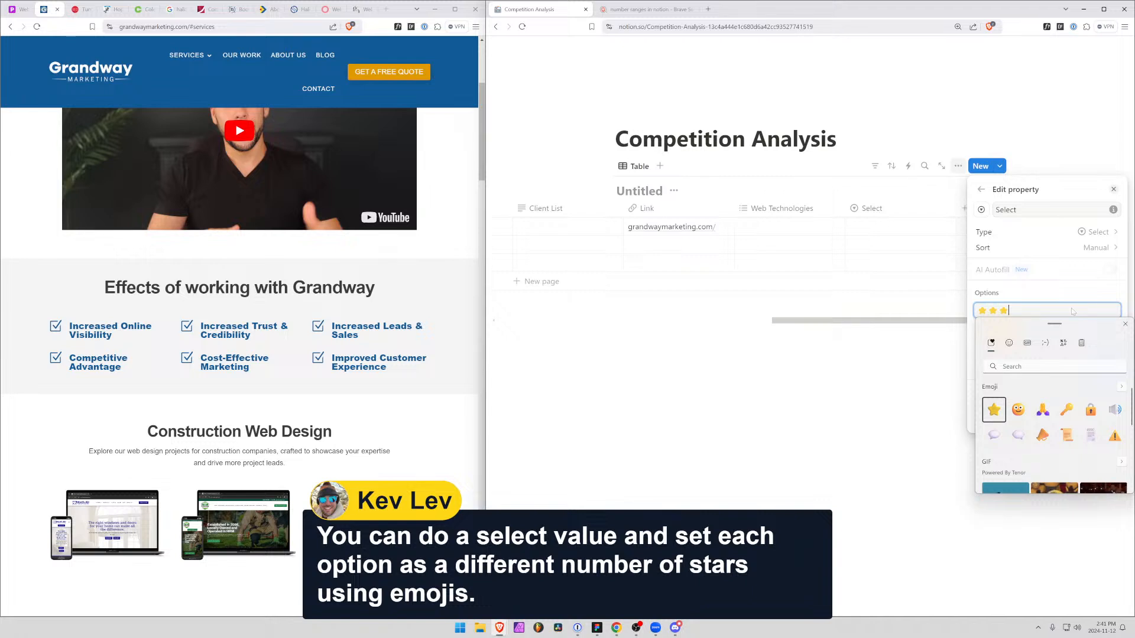
key("Escape")
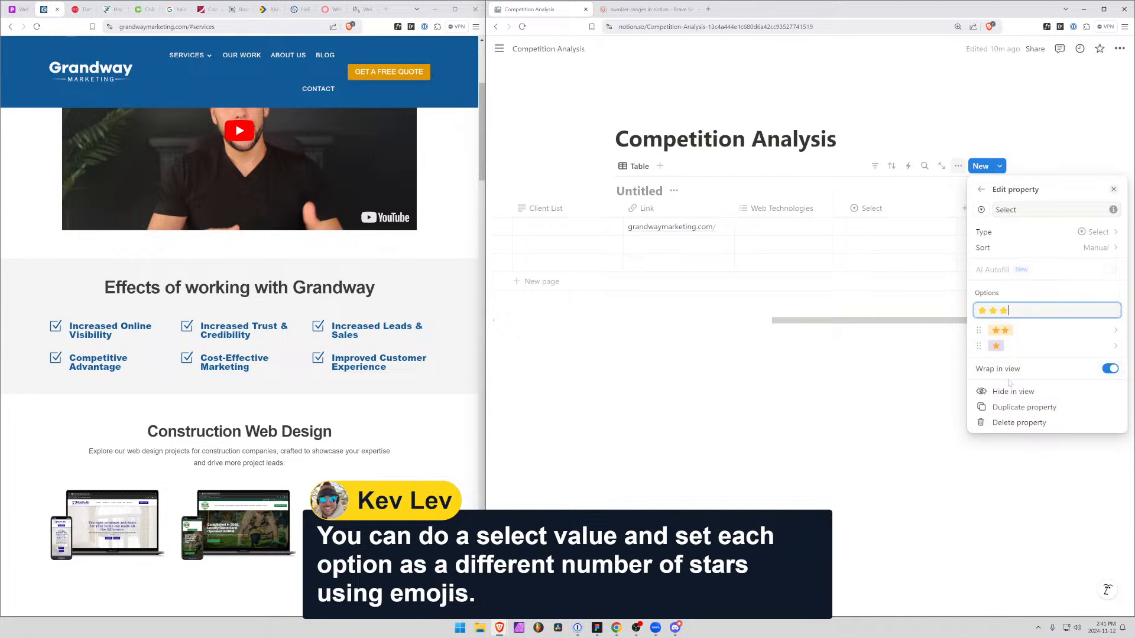
key("Return")
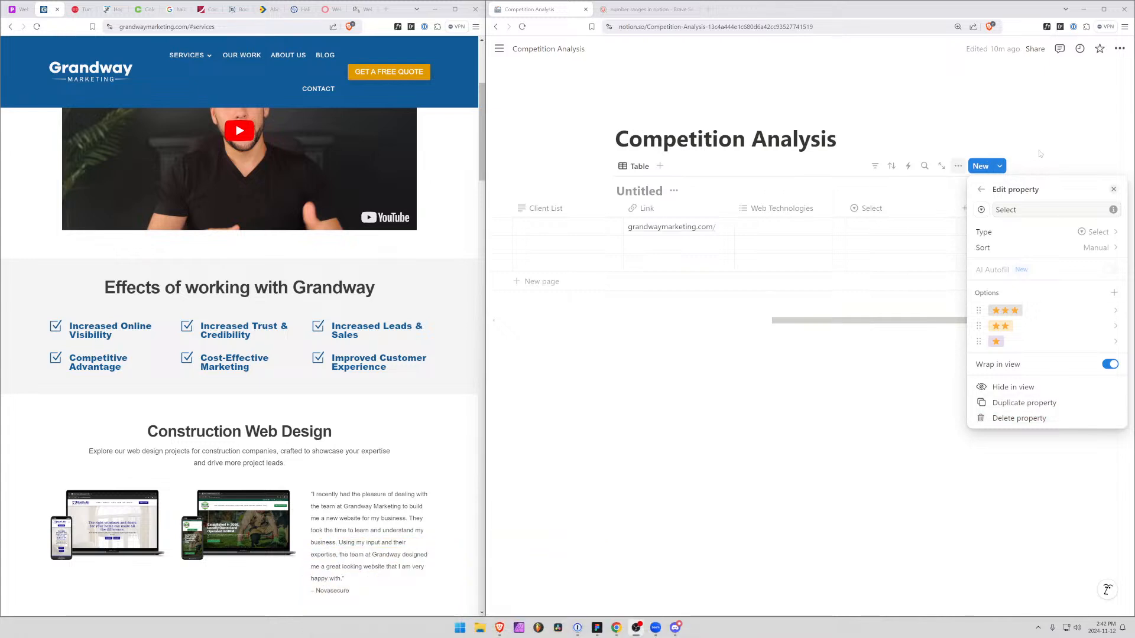
Hide the Select property in the table view and delete the Rating (3 starts) property
left_click(1013, 387)
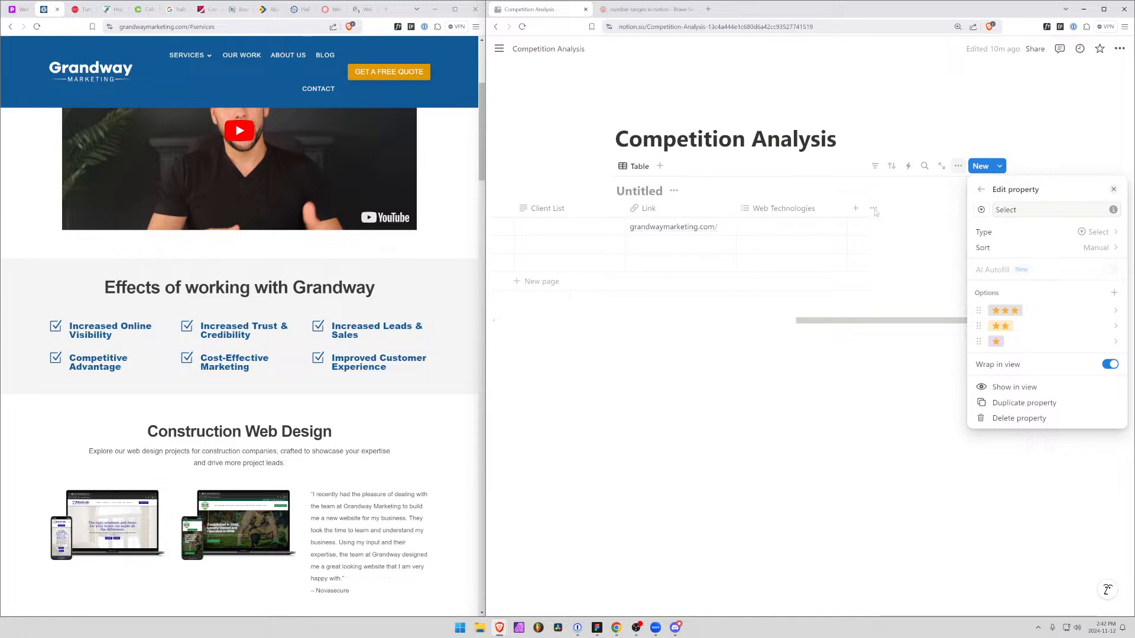
left_click(1022, 119)
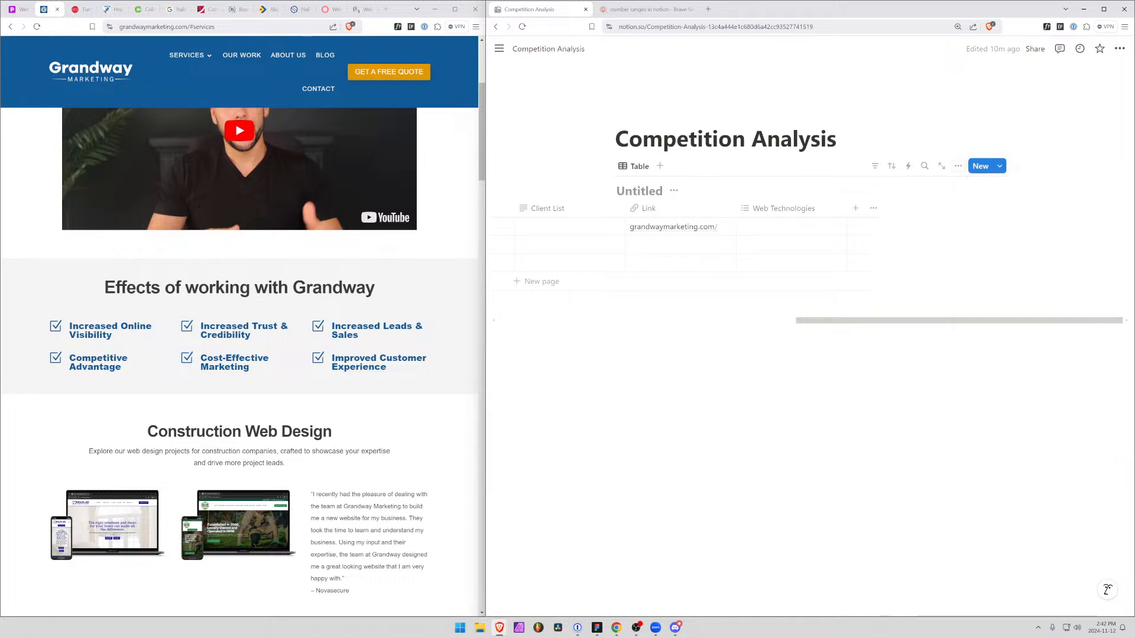
left_click(958, 168)
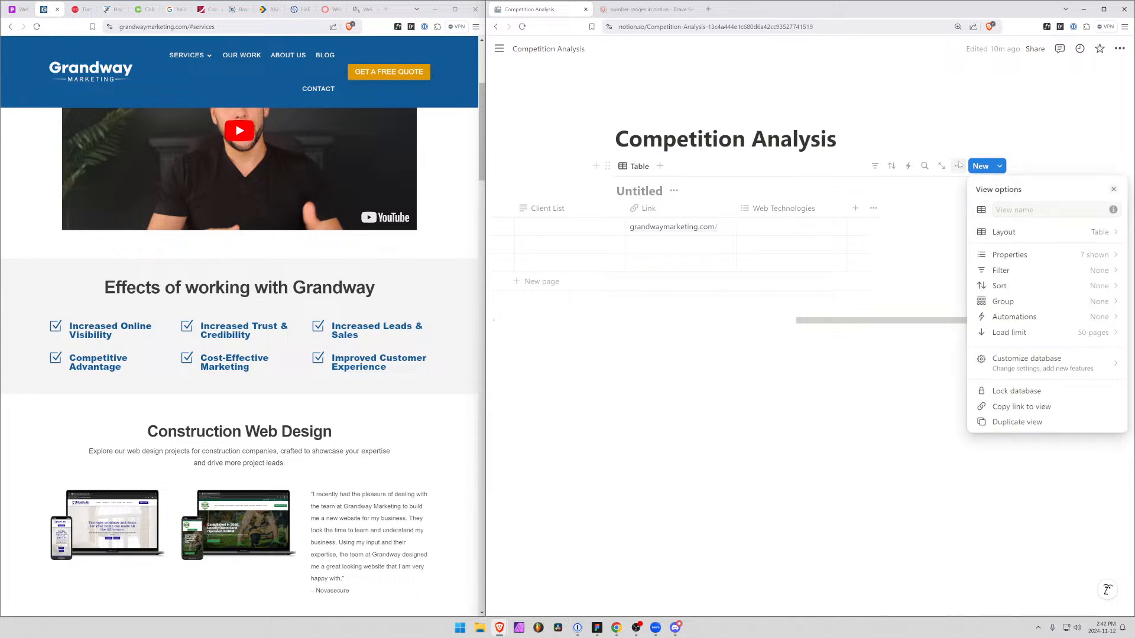
left_click(1034, 254)
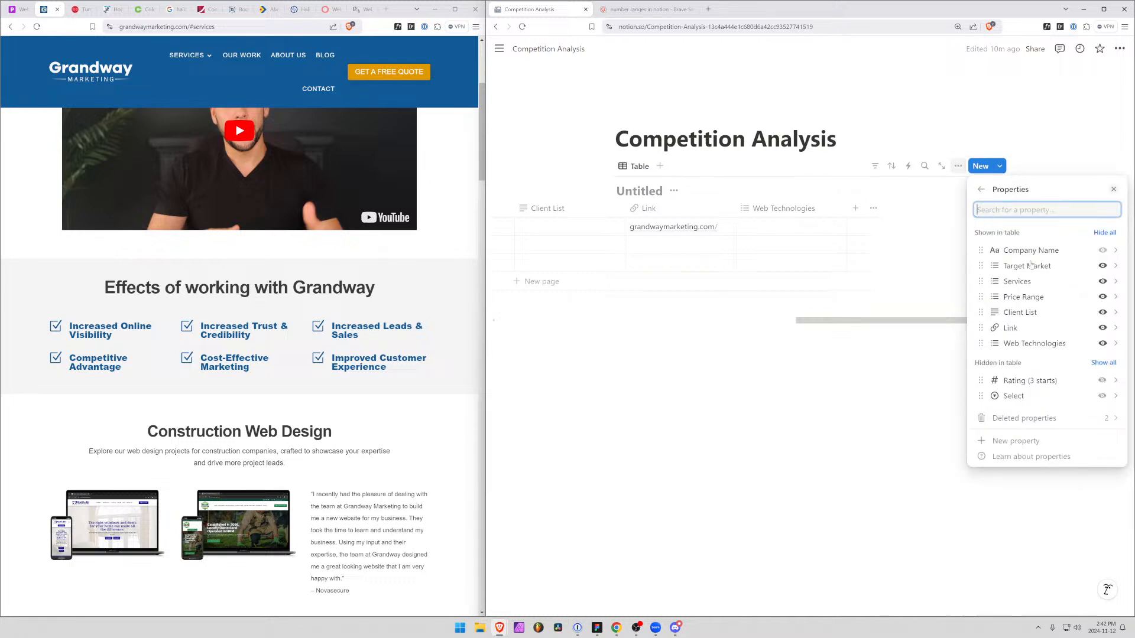
left_click(1116, 381)
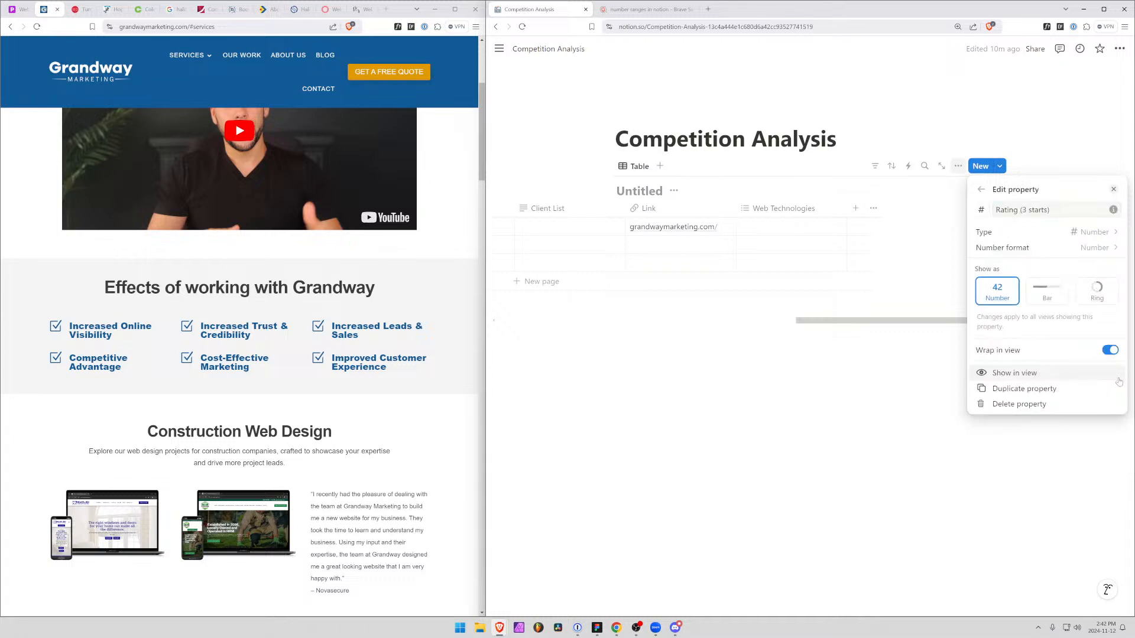
left_click(1024, 405)
left_click(840, 329)
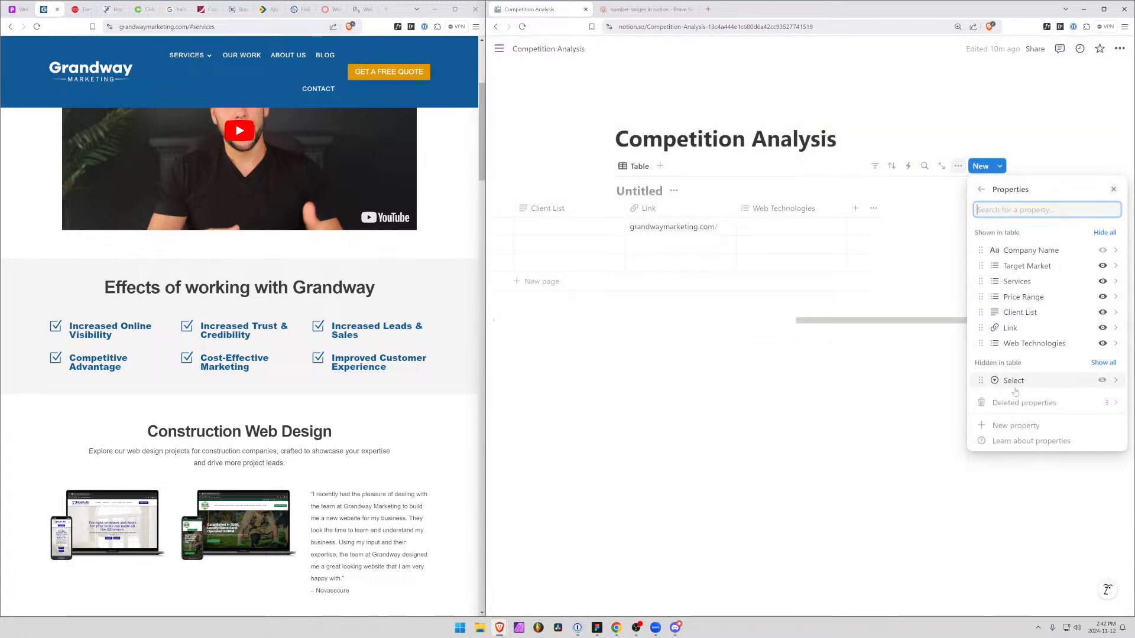
Rename the hidden Select property with the star options as "Rating"
left_click(1012, 380)
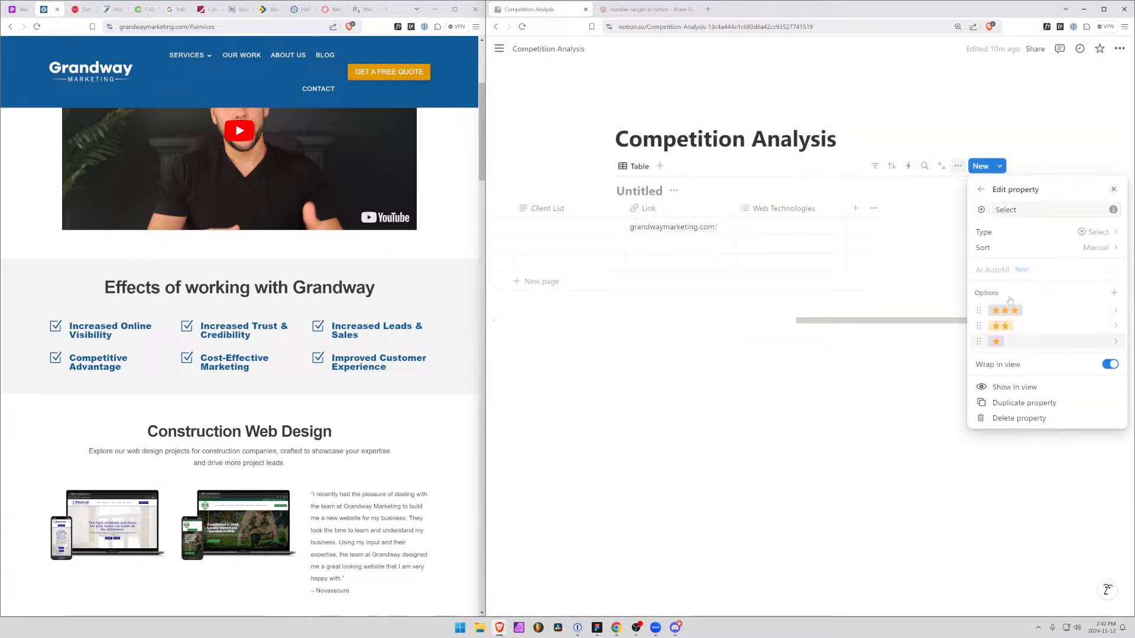
left_click(990, 211)
type("R")
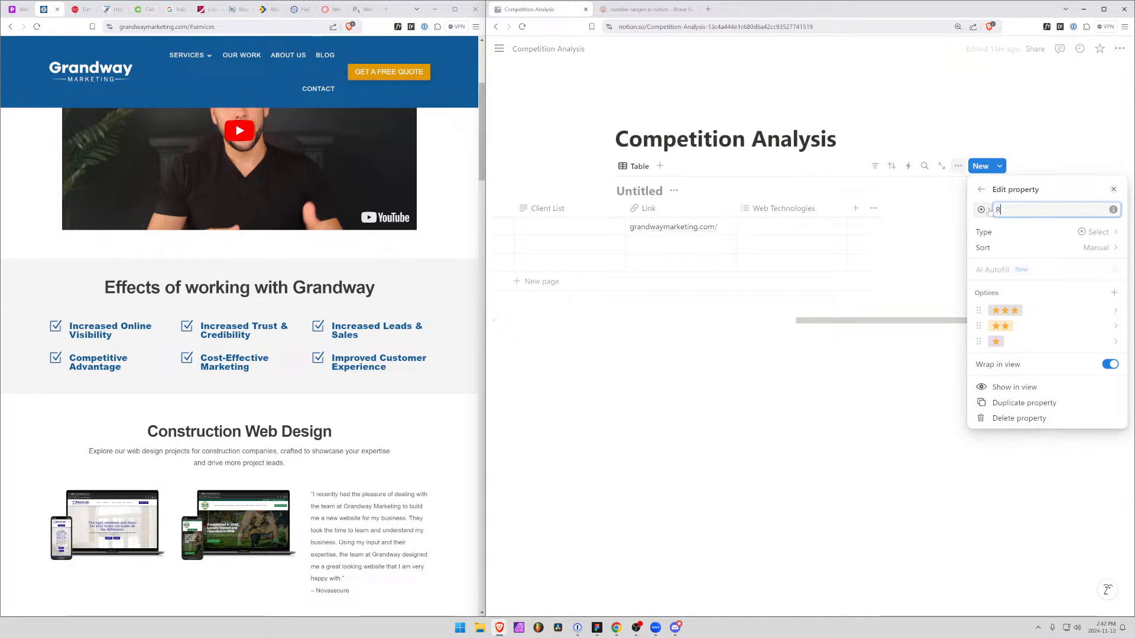
type("ating")
left_click(914, 258)
Move the Link column directly after the Company Name column
left_click_drag(838, 324, 732, 327)
left_click_drag(850, 208, 702, 207)
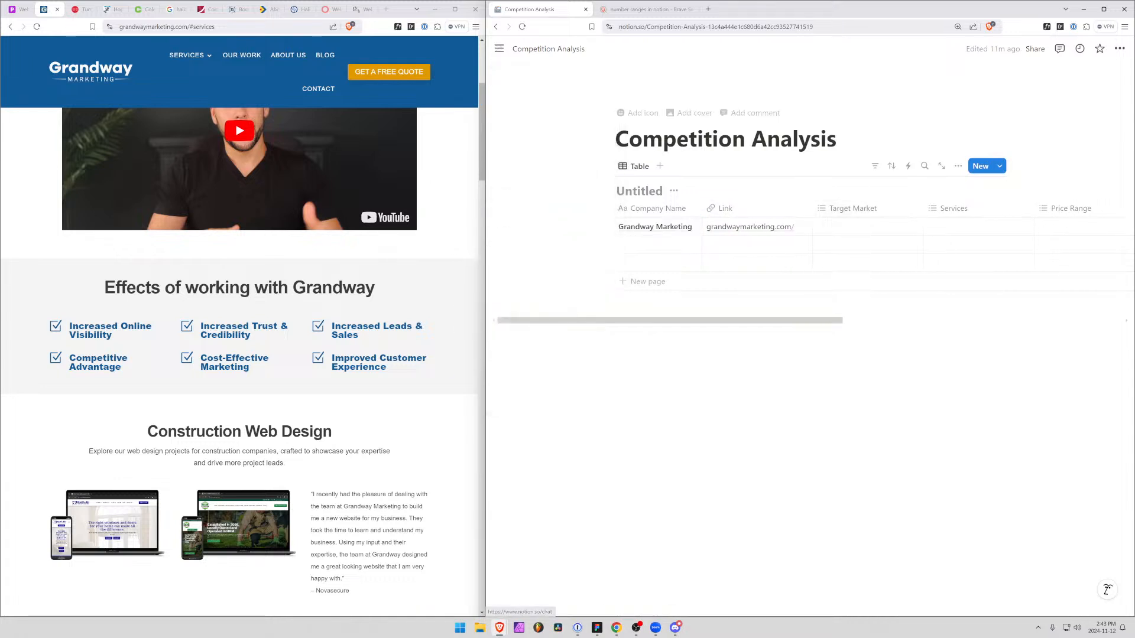
left_click(499, 50)
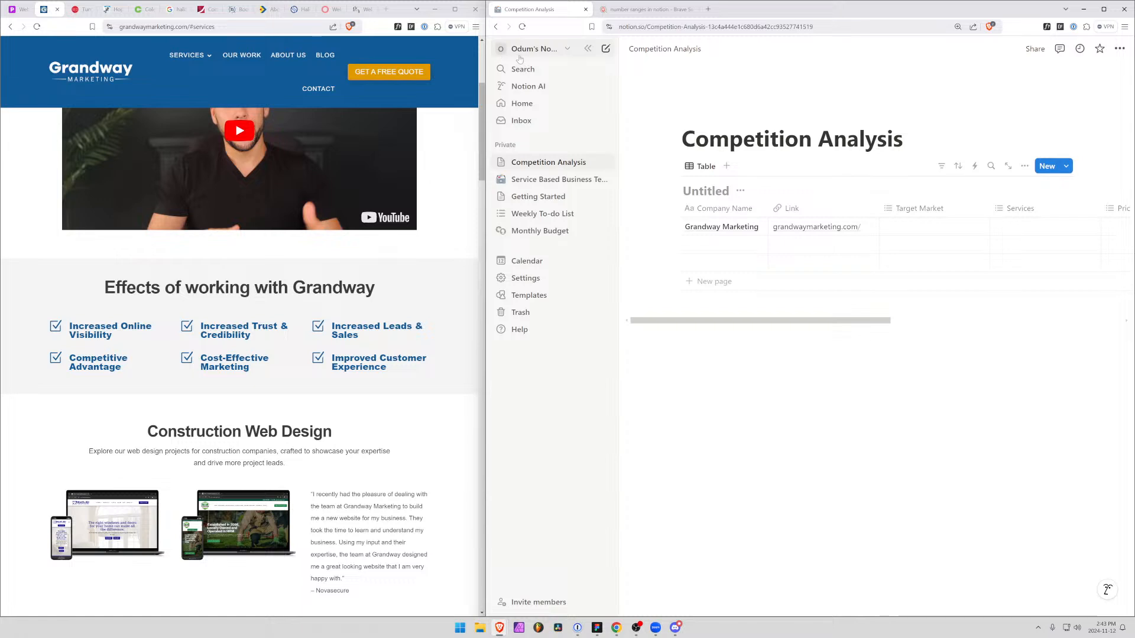
left_click(584, 52)
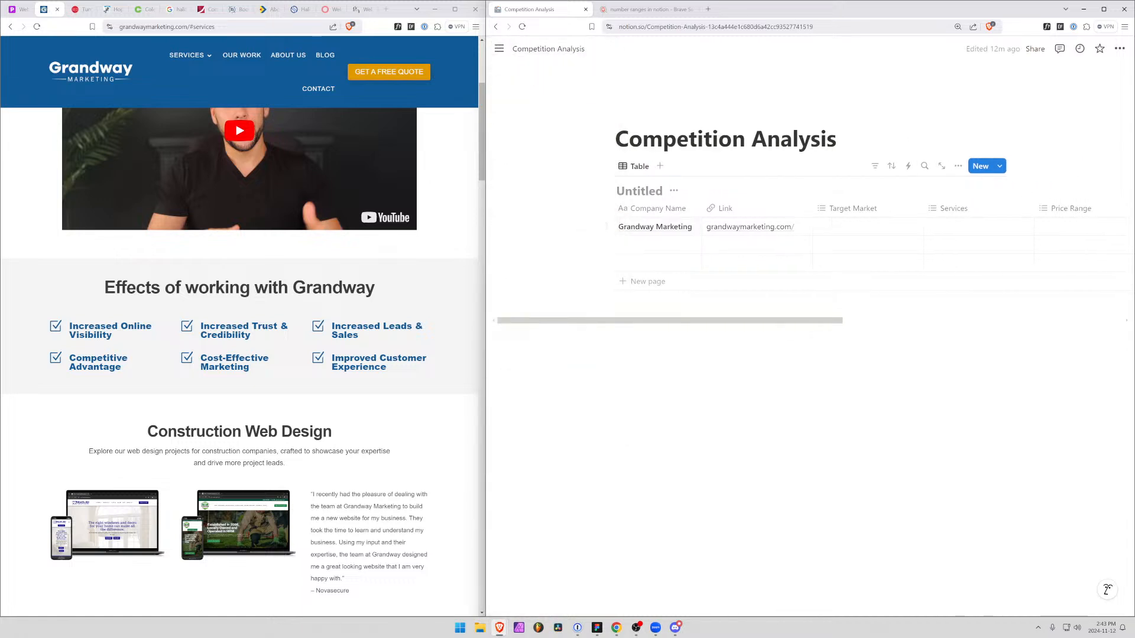
left_click(627, 335)
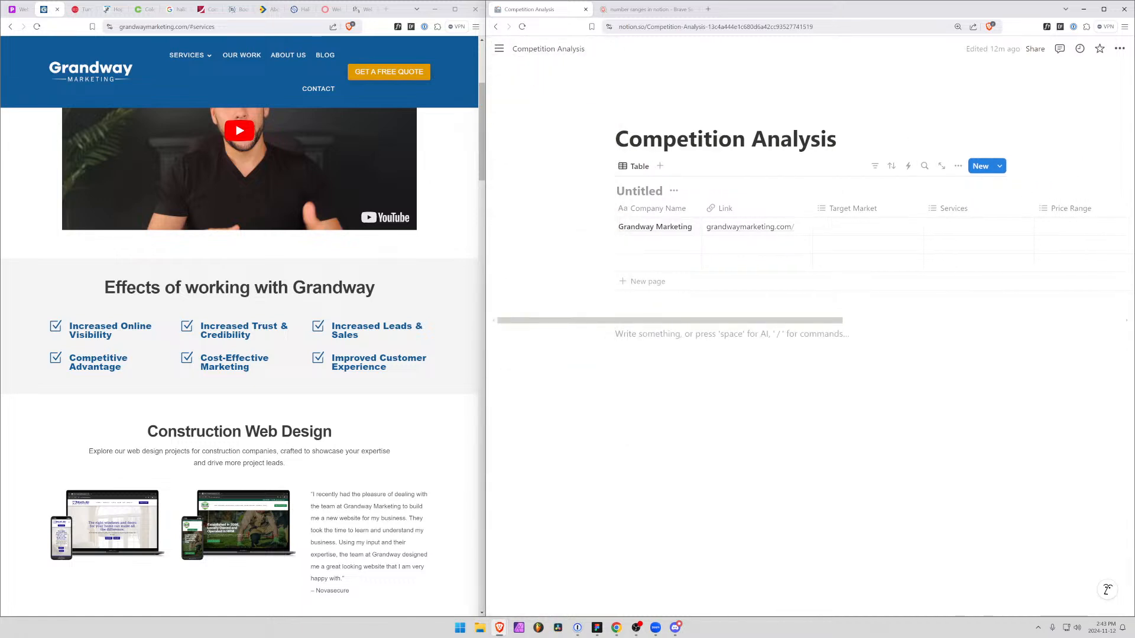
Widen the browser window with the Grandway Marketing website beside the Notion page and open the site's homepage
left_click_drag(479, 253, 632, 278)
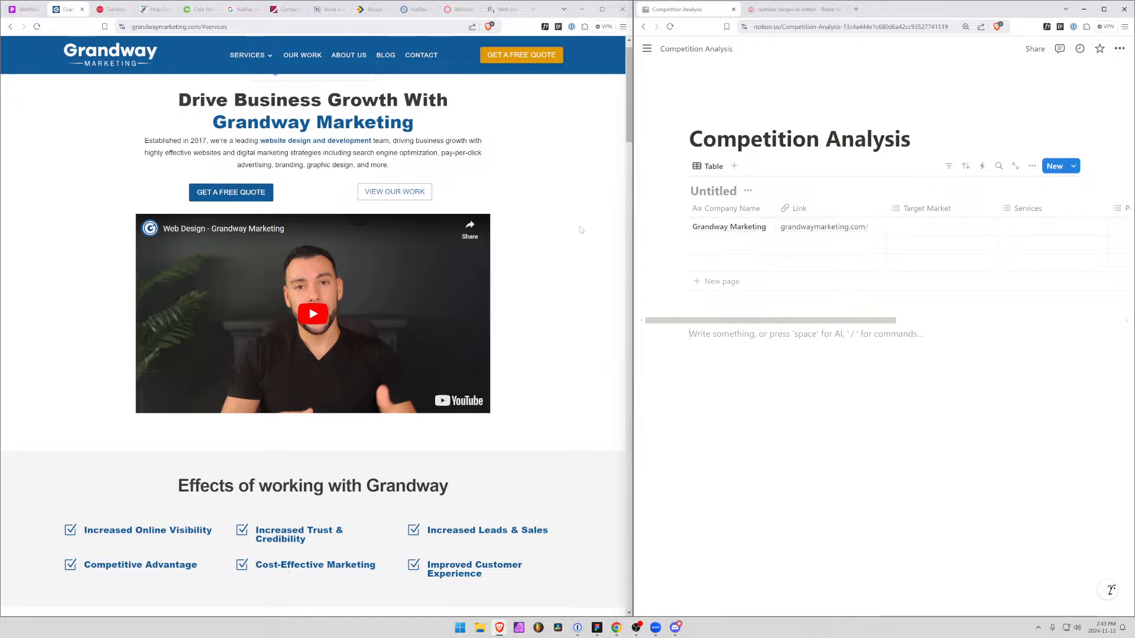
scroll(423, 261, "up", 1)
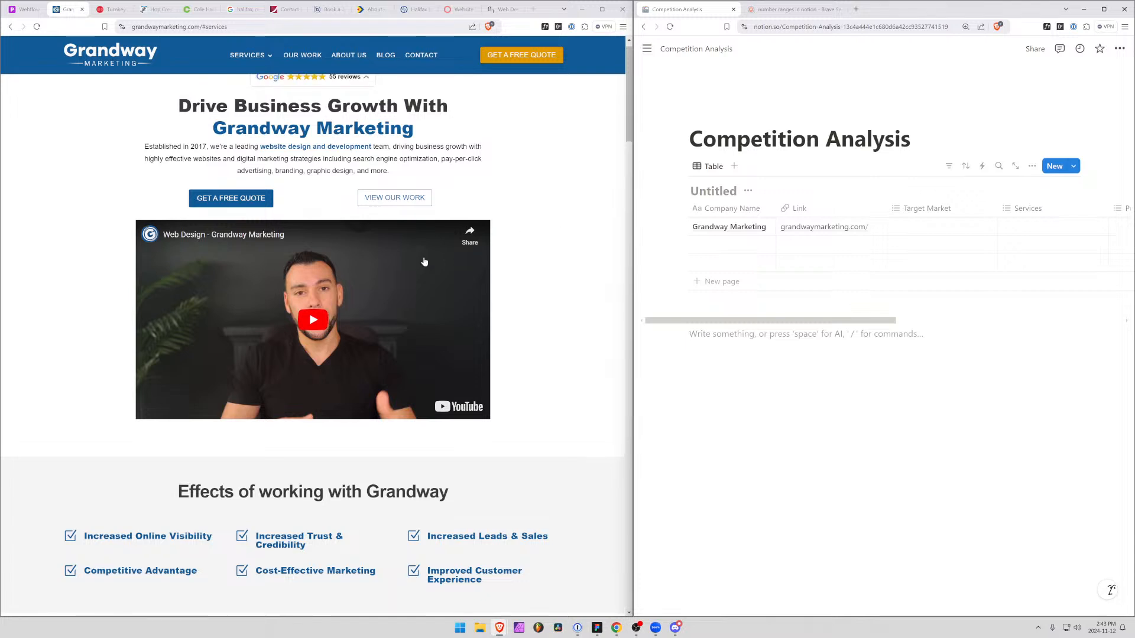
left_click(109, 67)
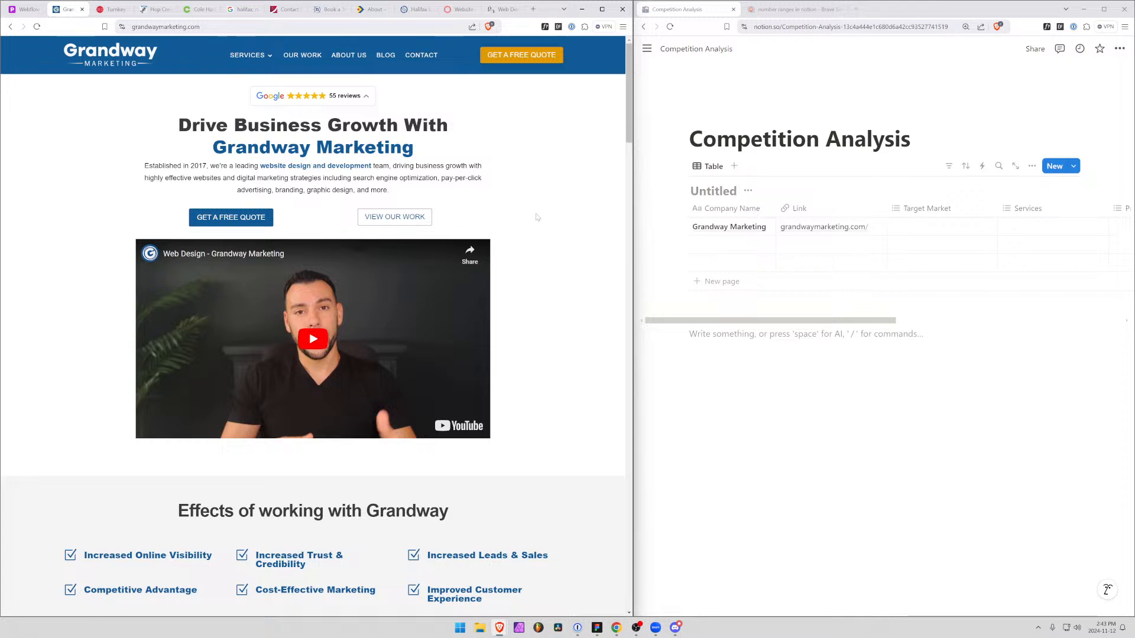
Examine the Grandway Marketing homepage, including its business introduction, industry-specific web design projects and client testimonials
scroll(570, 242, "down", 5)
scroll(566, 244, "up", 5)
scroll(583, 251, "down", 5)
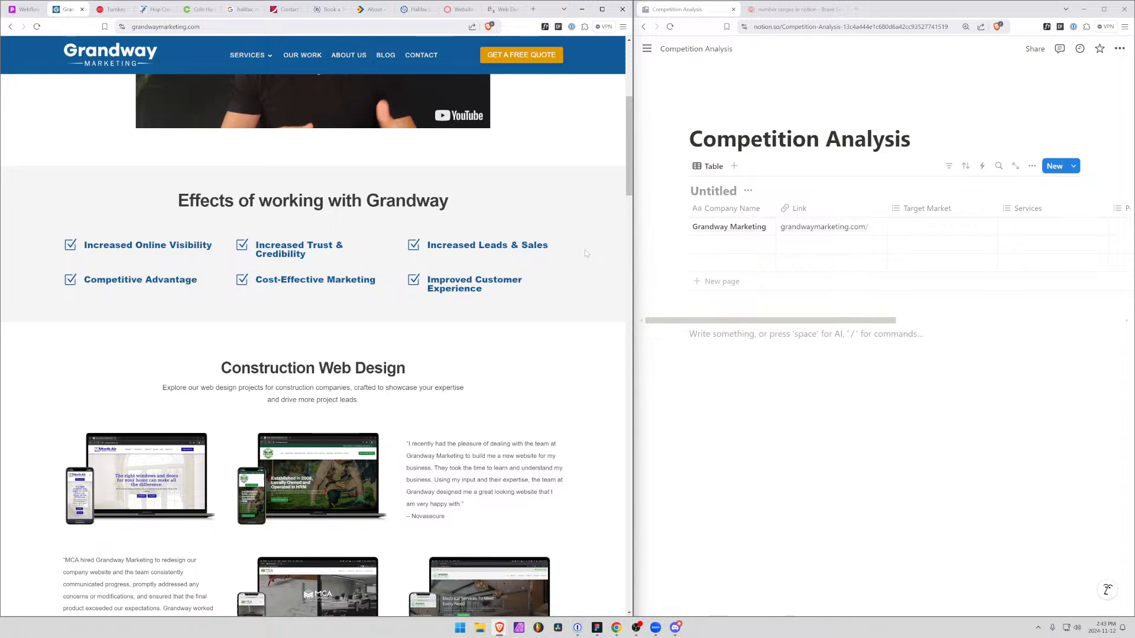
scroll(584, 249, "down", 3)
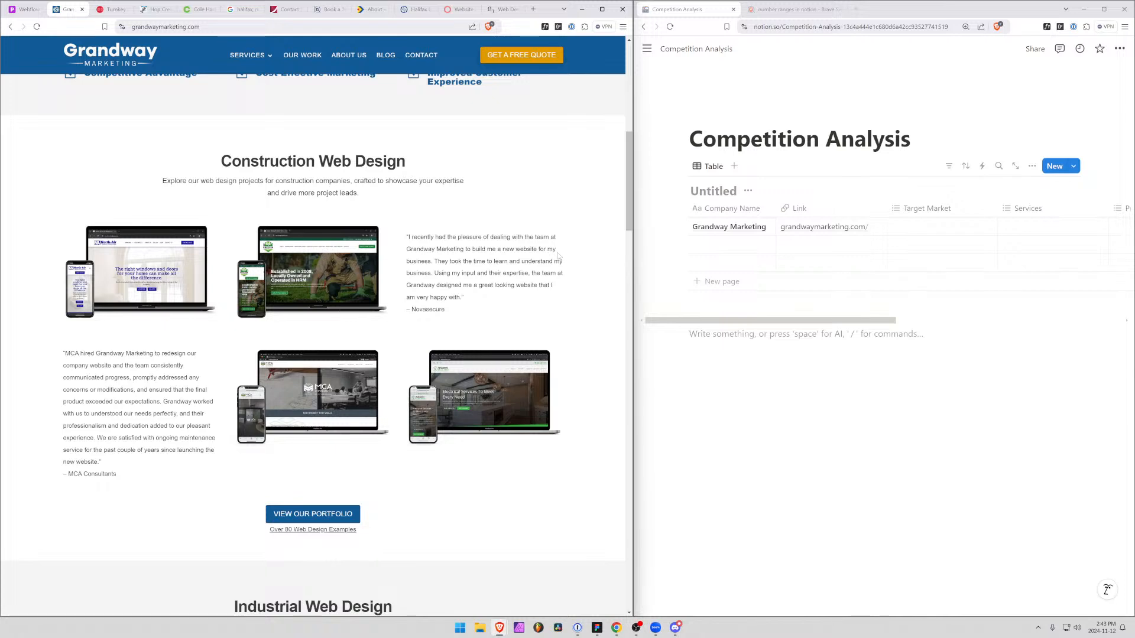
scroll(558, 257, "down", 2)
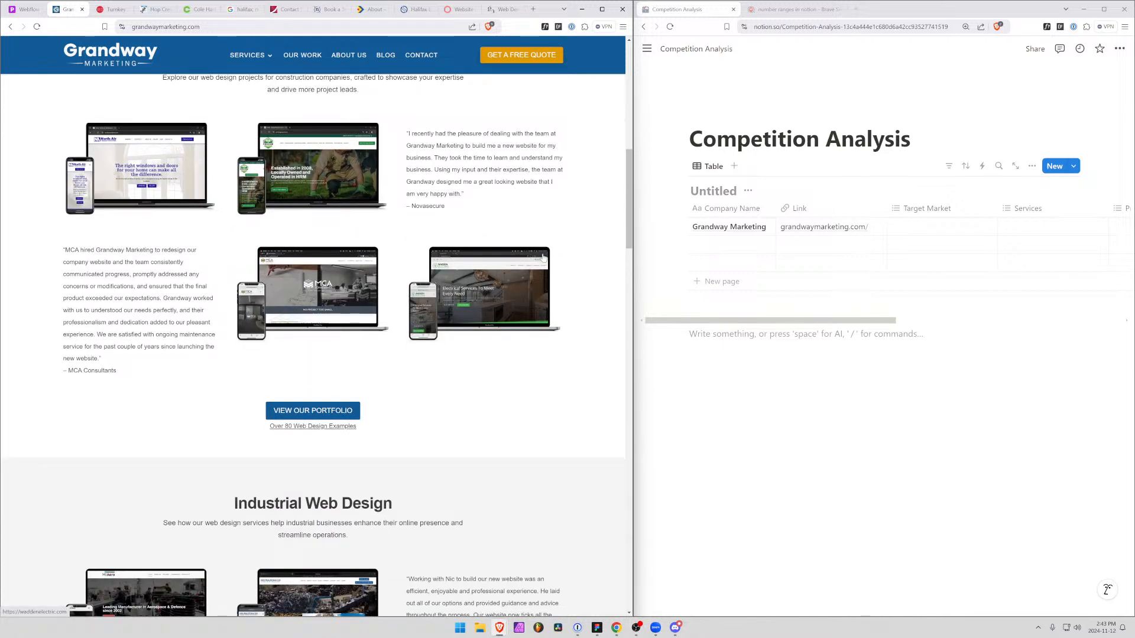
scroll(562, 258, "down", 7)
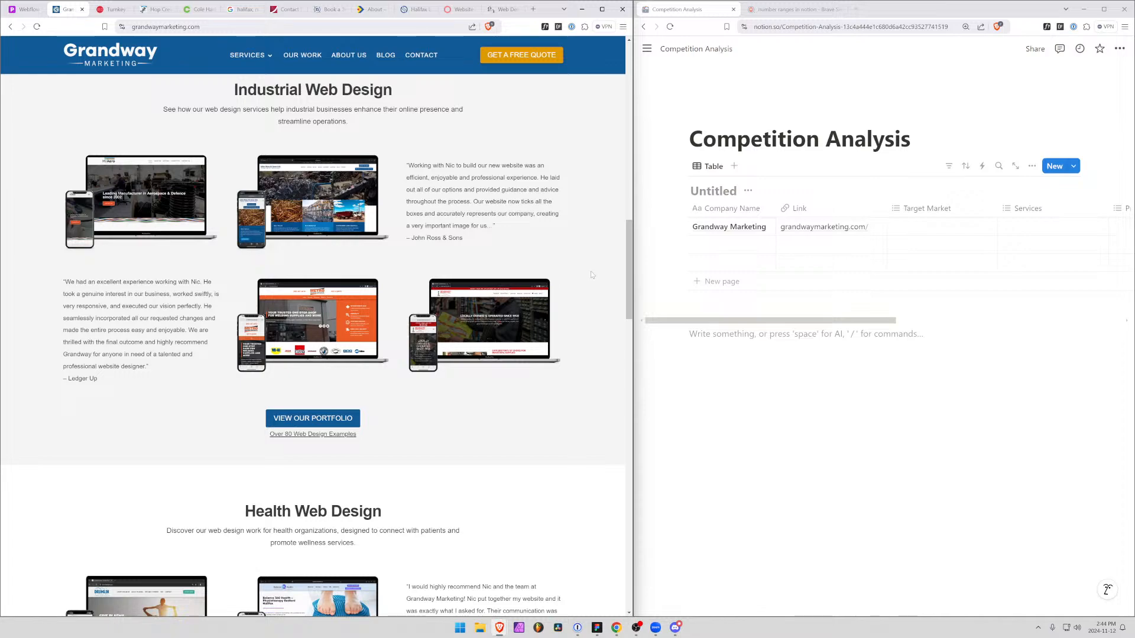
scroll(461, 349, "down", 9)
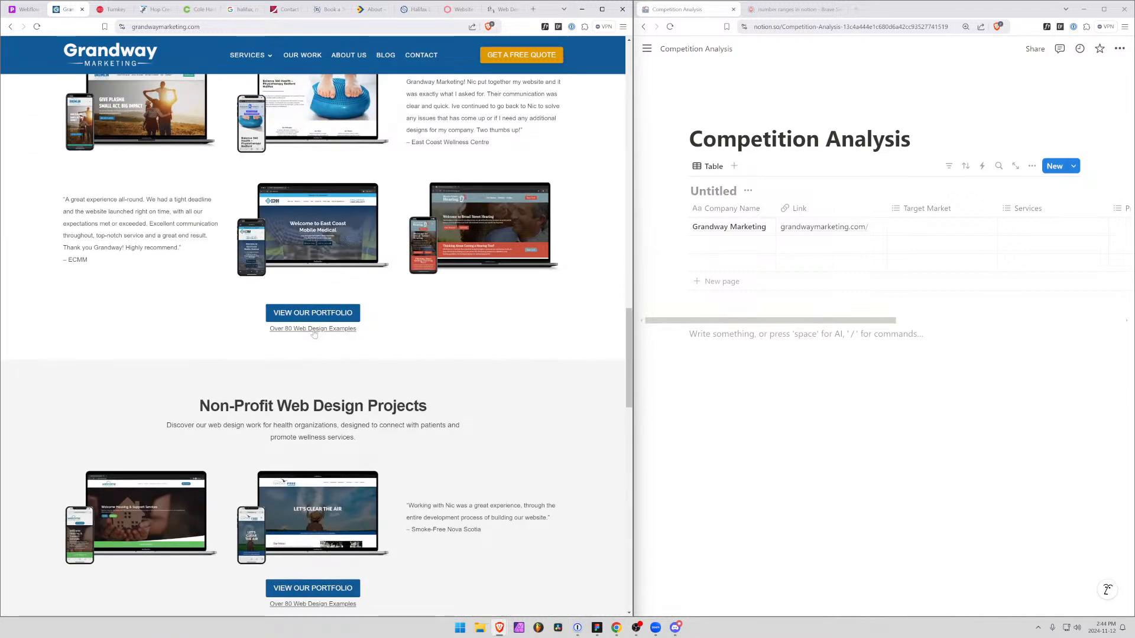
scroll(313, 336, "up", 20)
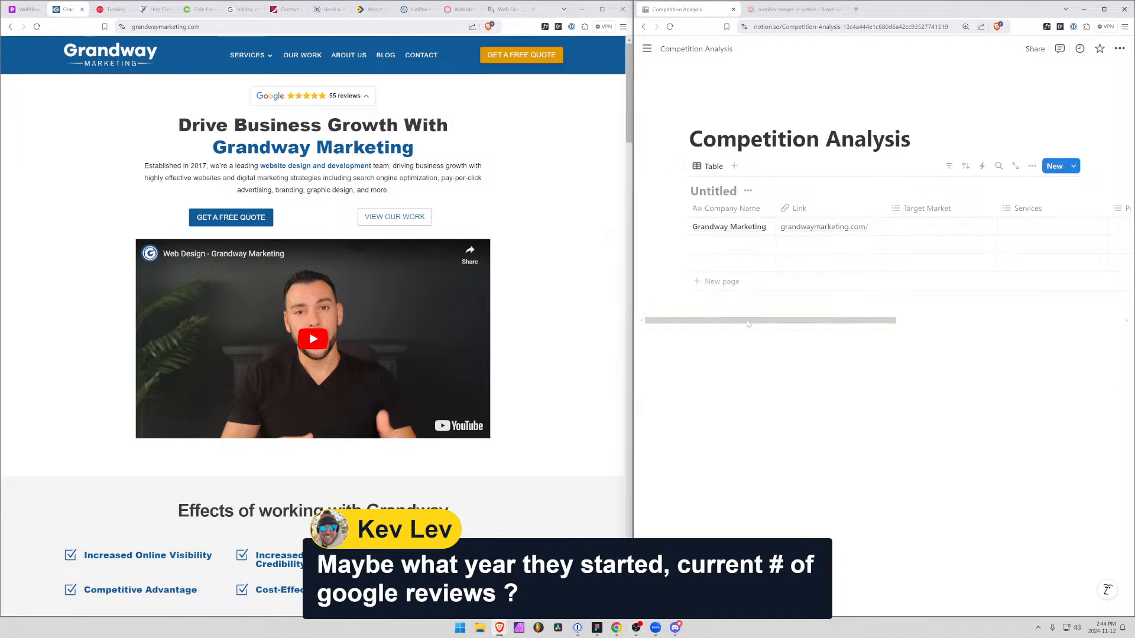
Add a Number property named "Years in Business" to the competition analysis table
scroll(747, 323, "right", 3)
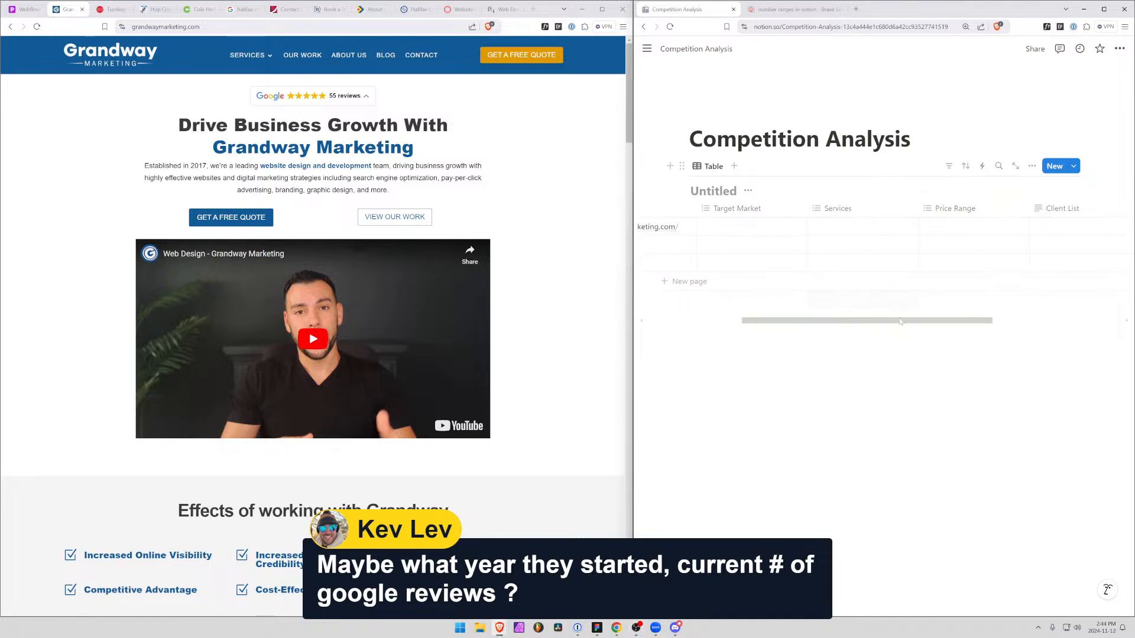
scroll(1028, 213, "right", 3)
left_click(1004, 209)
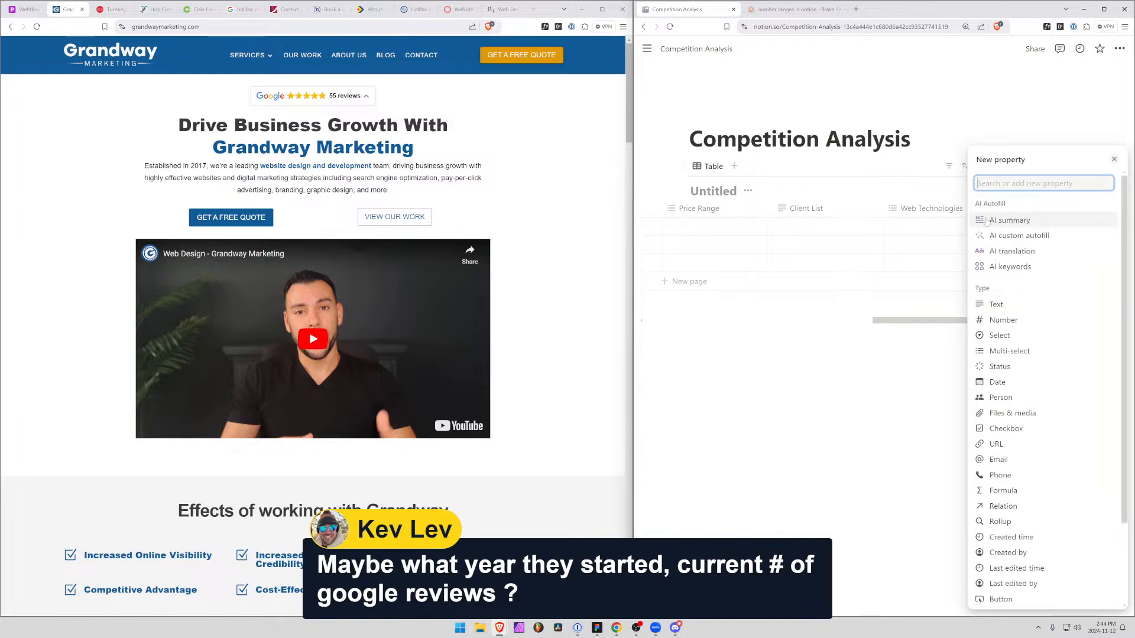
left_click(1004, 320)
type("Yearh ")
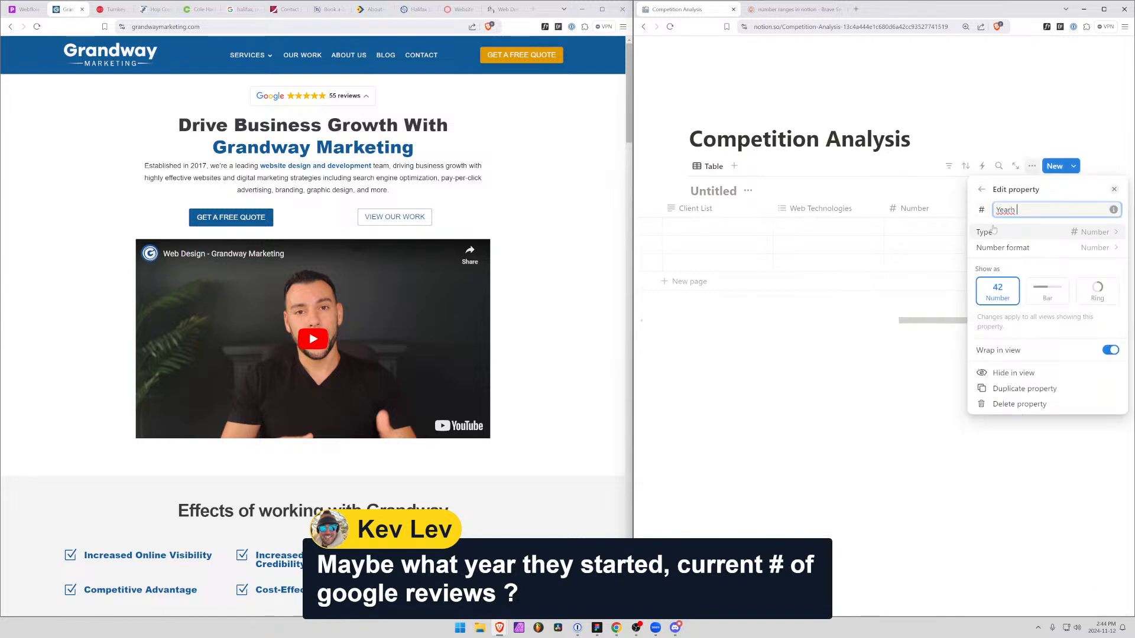
type("IN")
key("BackSpace")
key("BackSpace")
type("iun")
type(" Business")
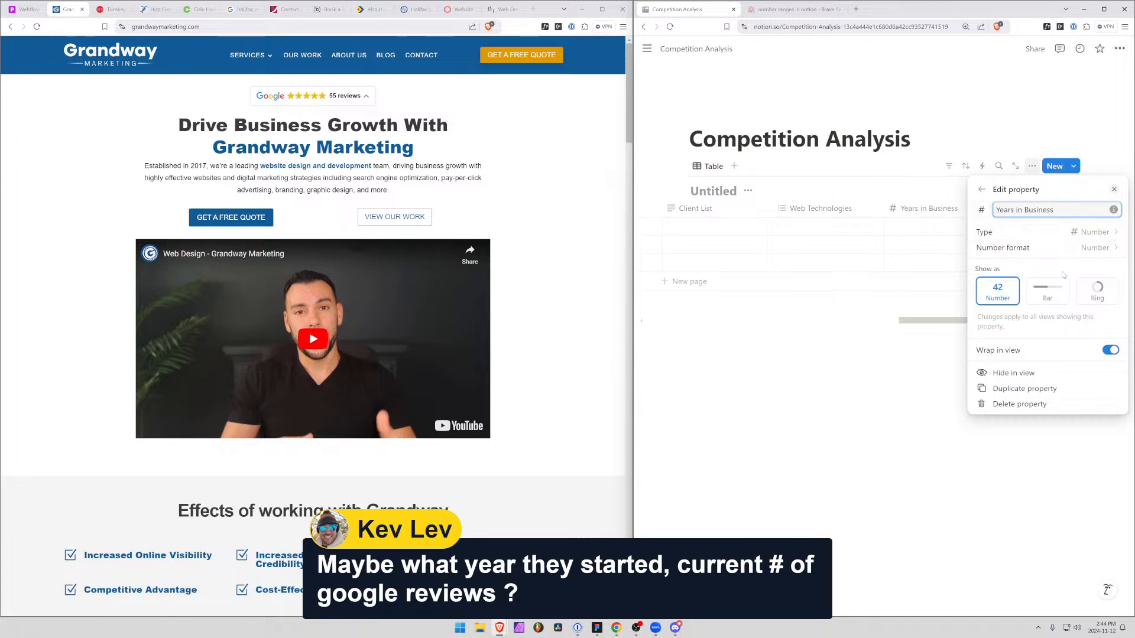
left_click(982, 190)
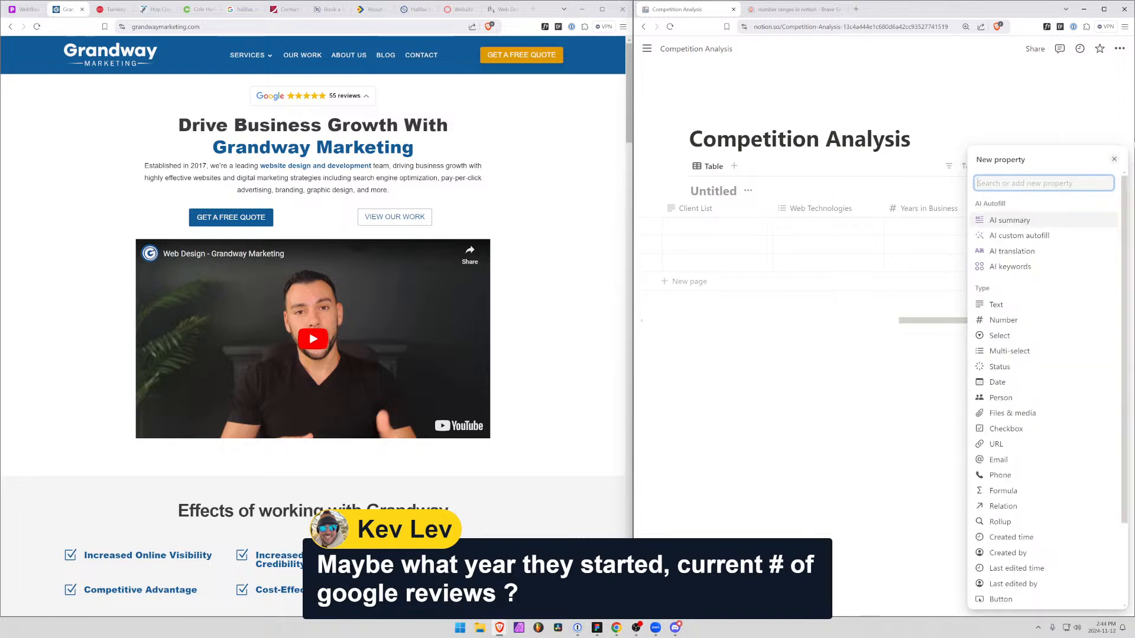
left_click(1113, 158)
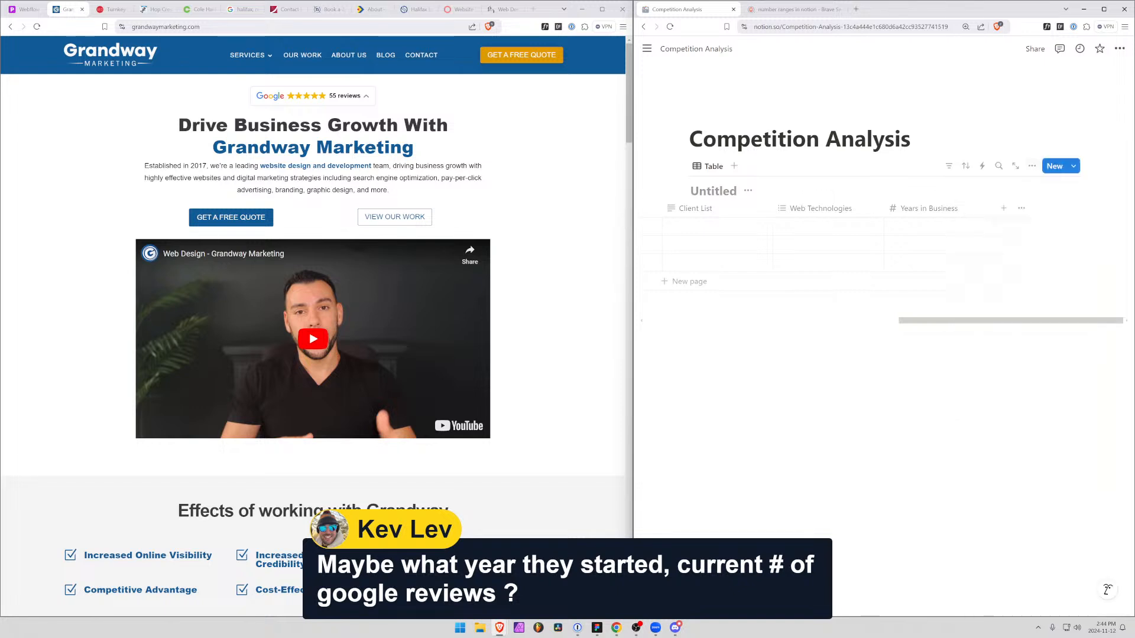
Add another property named "Number of Google Reviews" to the table
left_click(1003, 208)
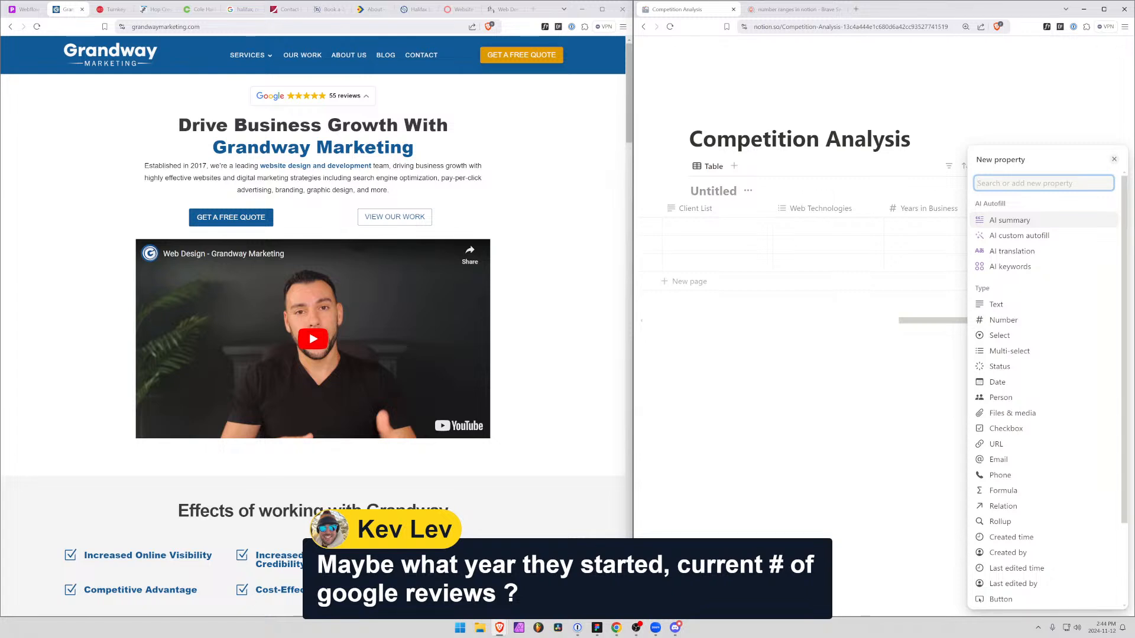
type("Goo")
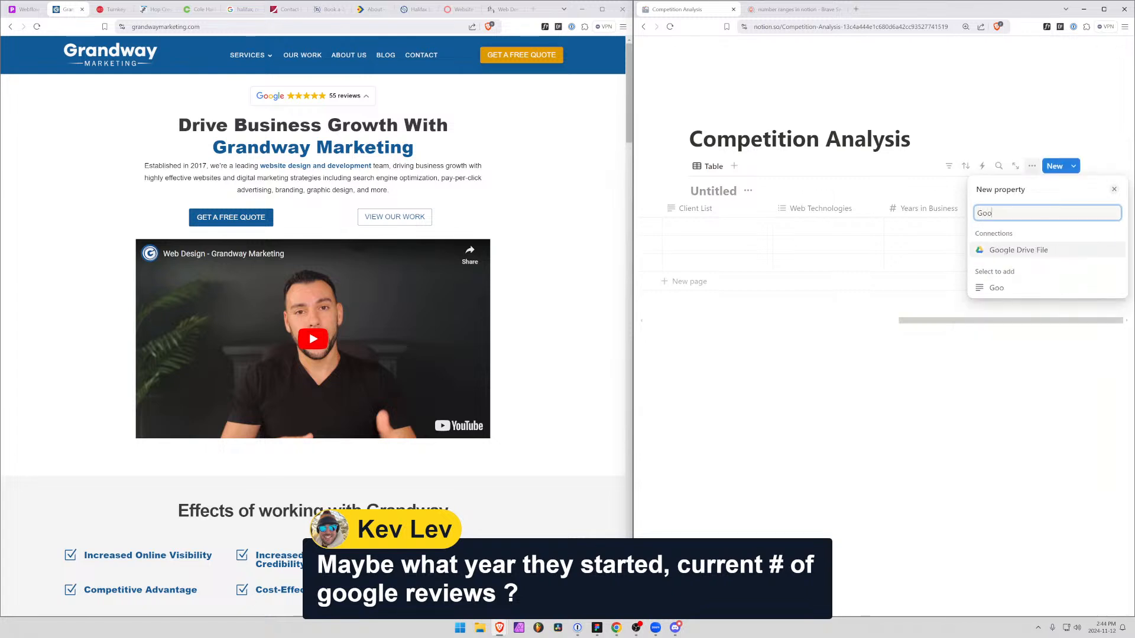
key("BackSpace")
key("BackSpace")
key("BackSpace")
key("BackSpace")
key("BackSpace")
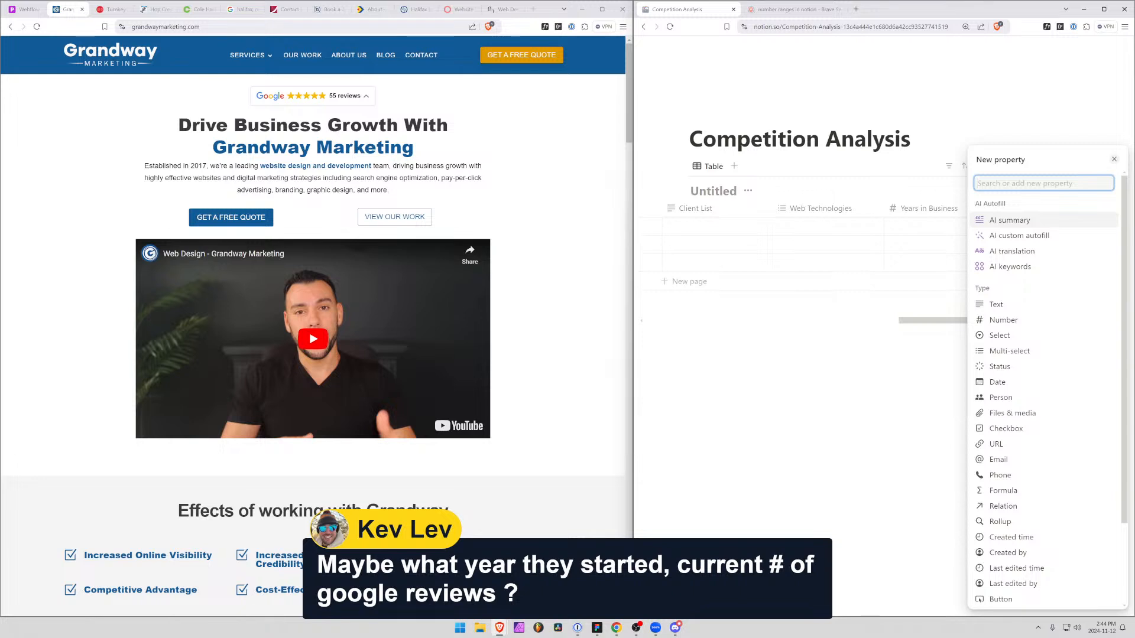
type("G")
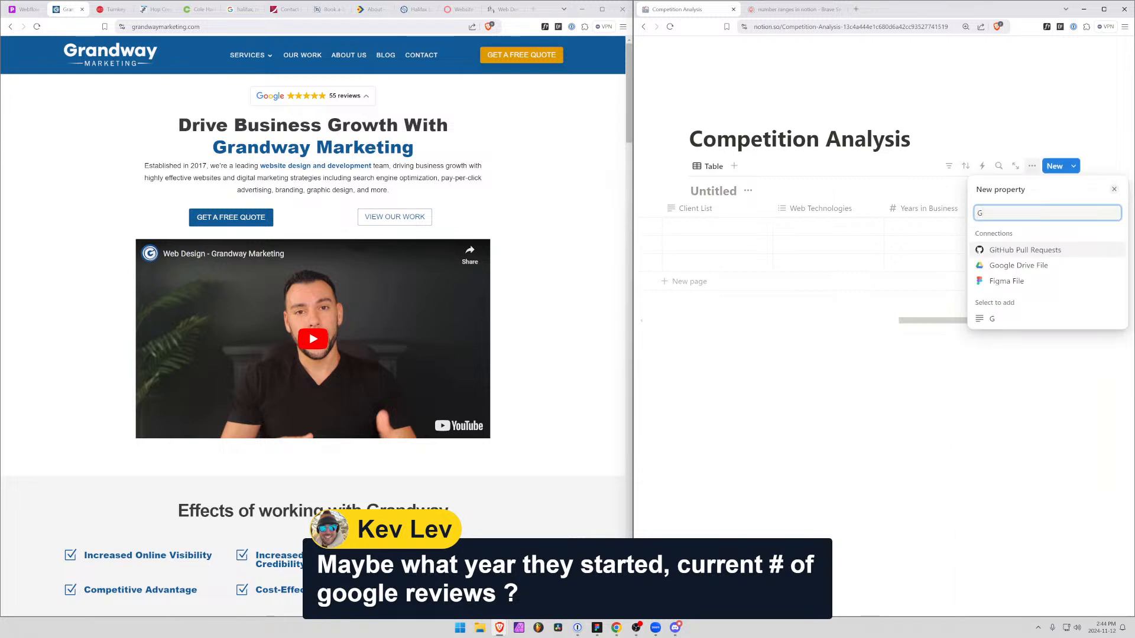
type("oo")
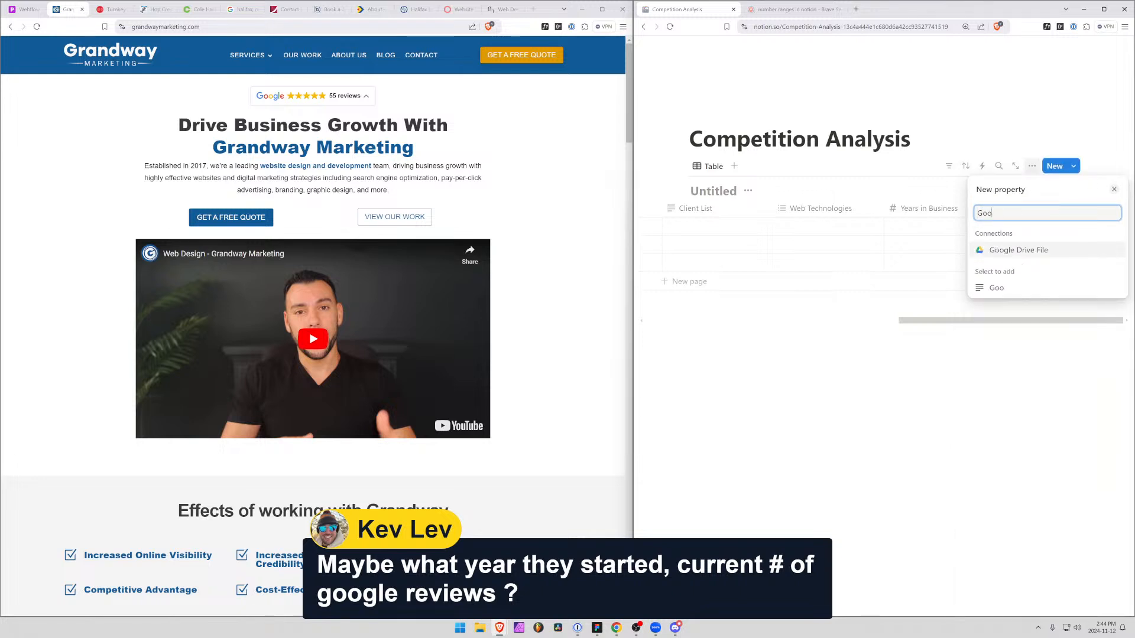
type("gle Reviews")
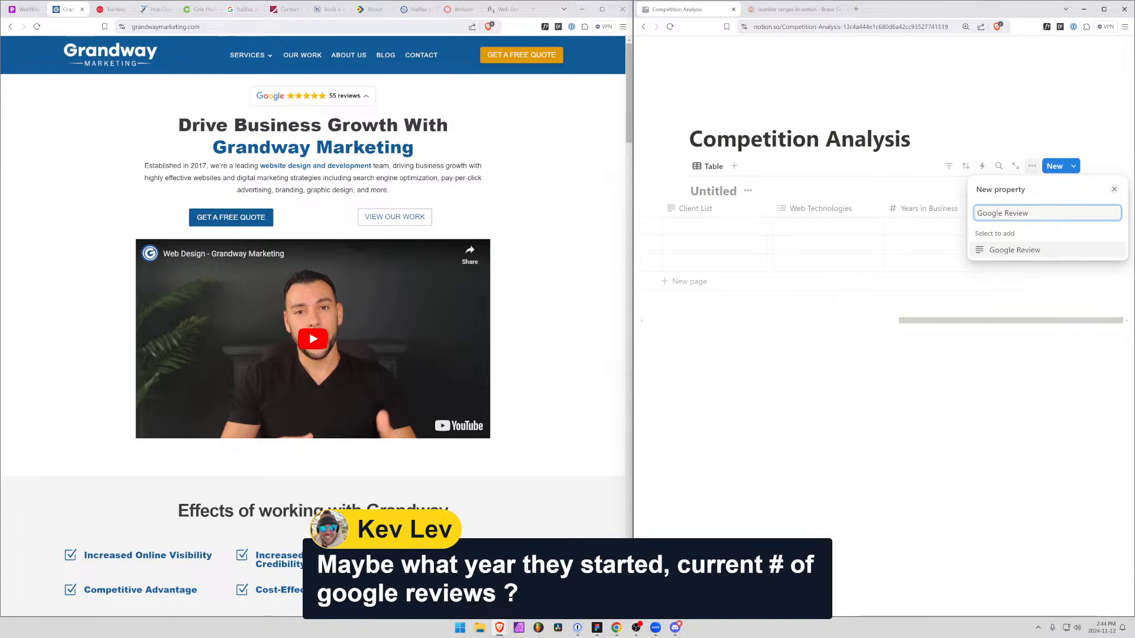
key("BackSpace")
key("BackSpace")
key("BackSpace")
key("BackSpace")
key("BackSpace")
key("BackSpace")
key("BackSpace")
key("BackSpace")
key("BackSpace")
key("BackSpace")
key("BackSpace")
key("BackSpace")
key("BackSpace")
type("Number of Google Reviews")
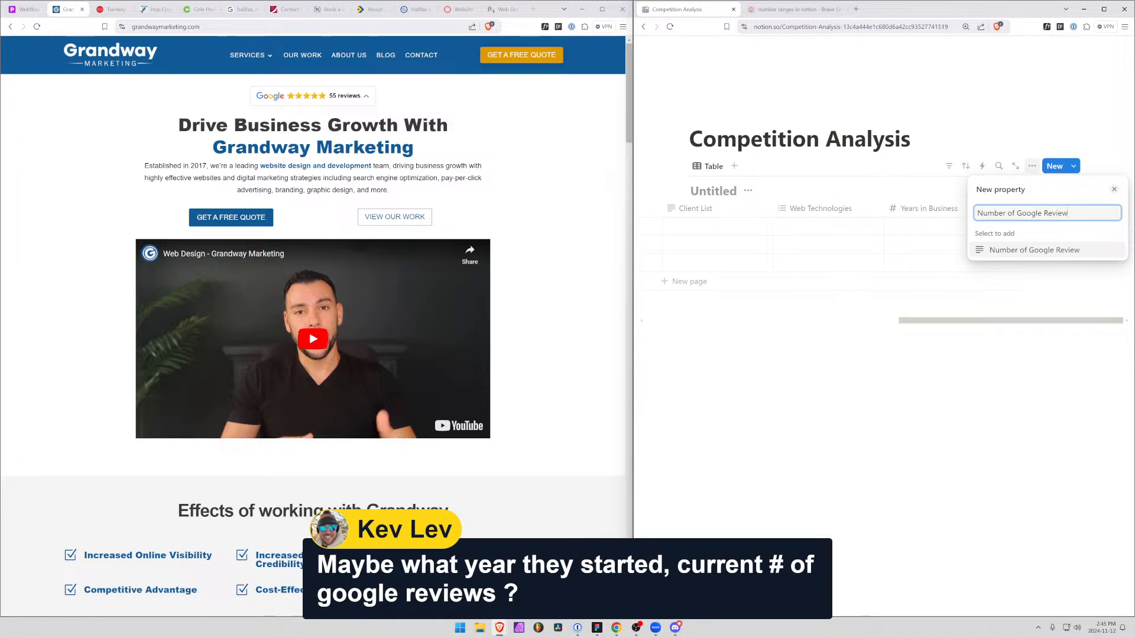
key("Return")
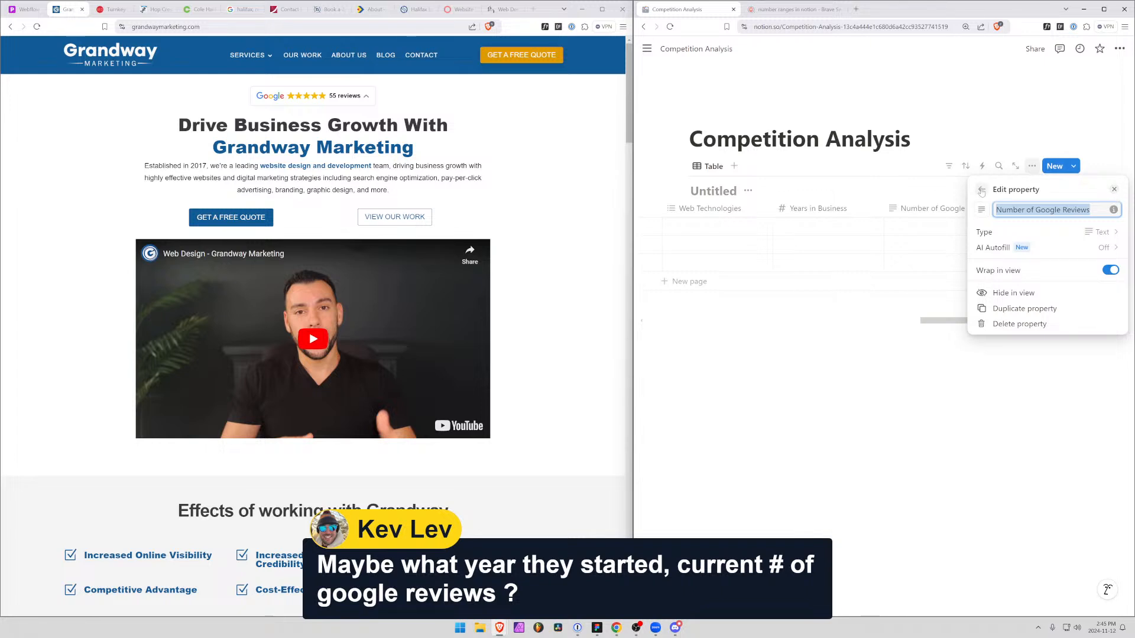
Change the Number of Google Reviews property's type to Number
left_click(1087, 234)
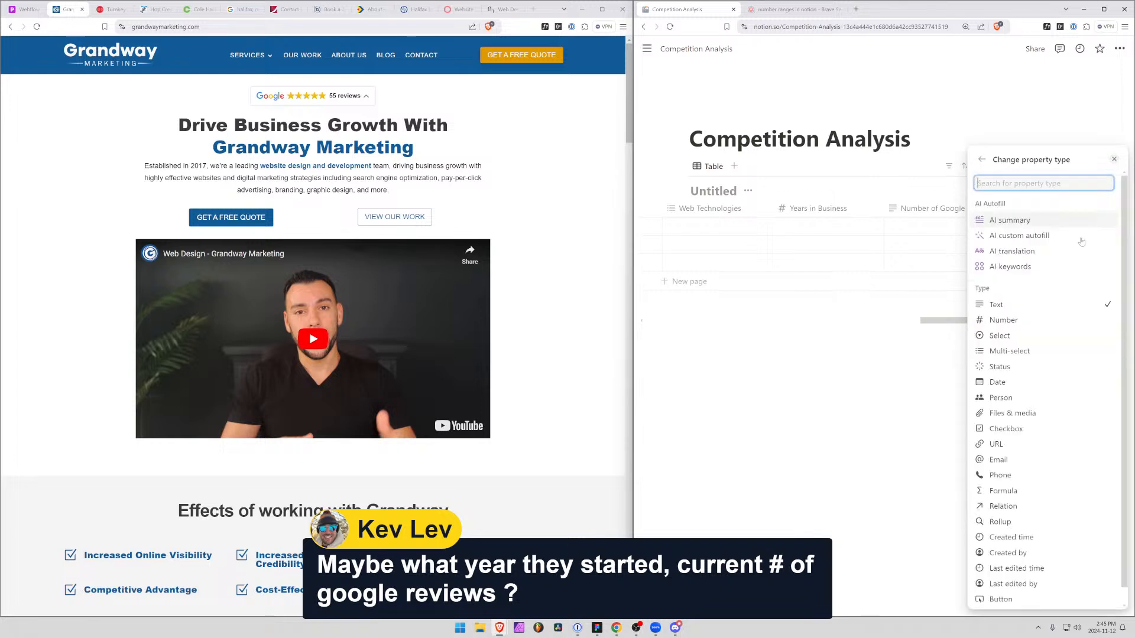
left_click(1040, 320)
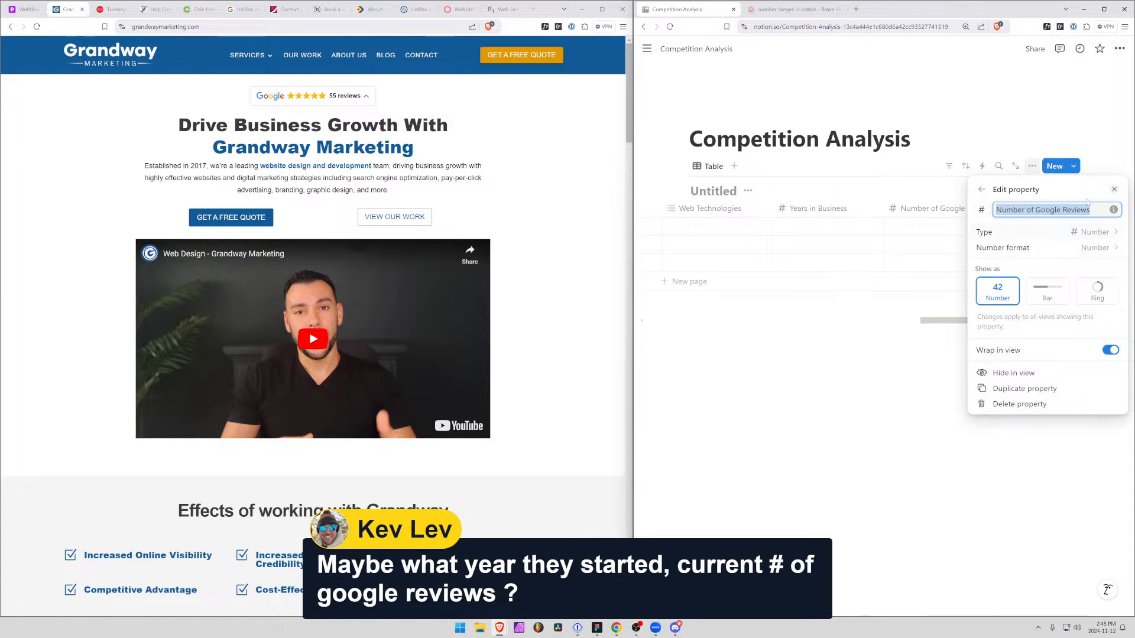
left_click(1094, 163)
Add a "Google Rating" property to the table and set its type to Number
left_click(1004, 209)
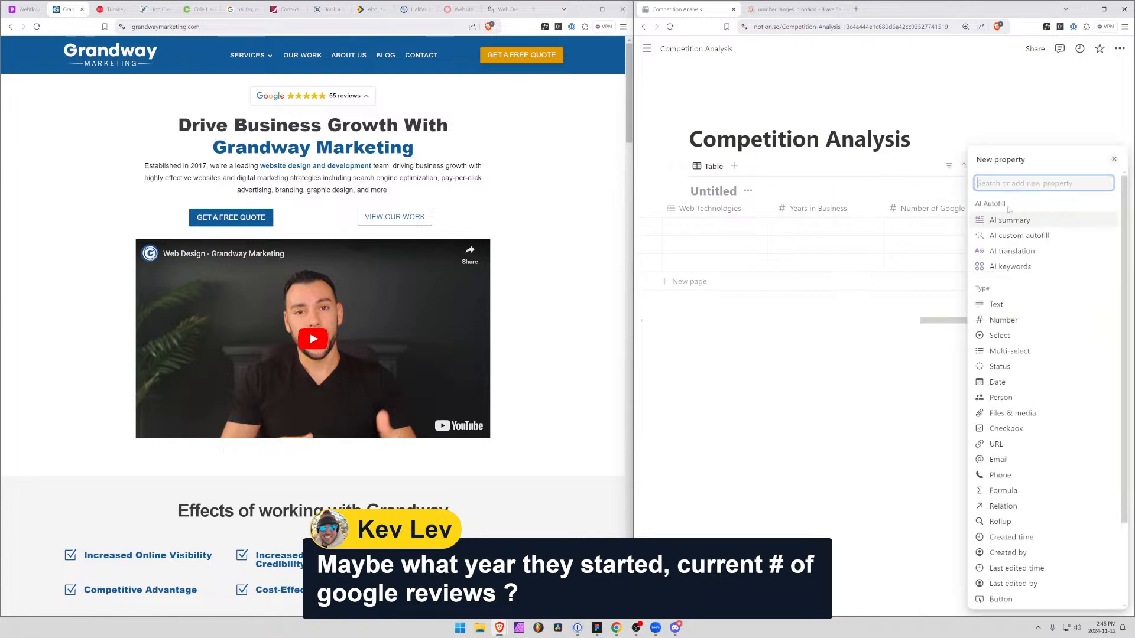
type("Go")
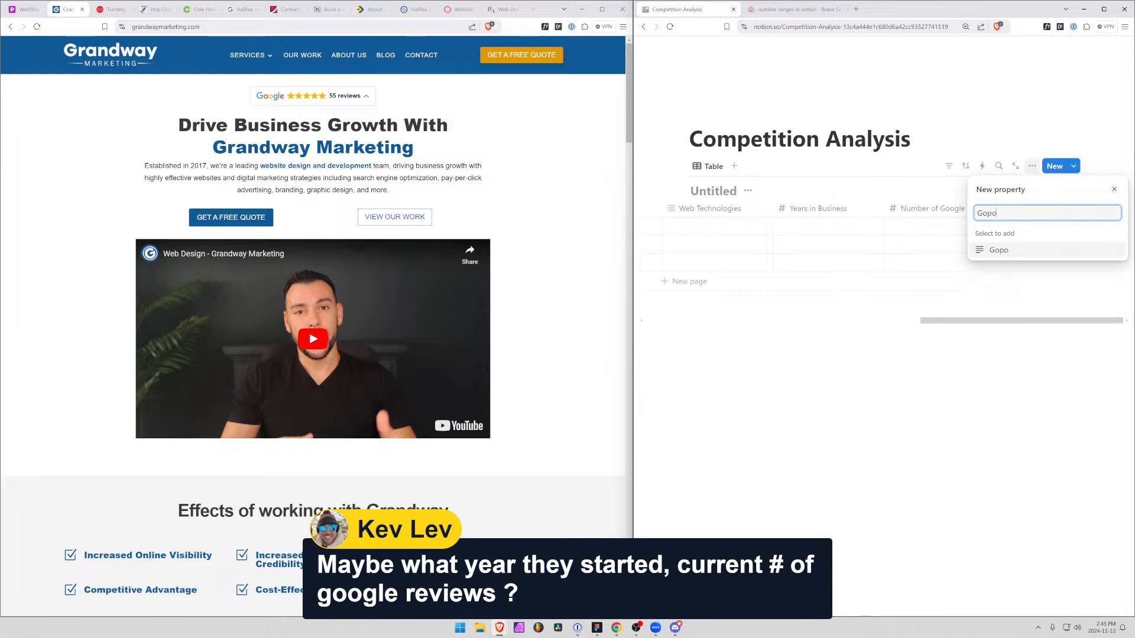
type("ogle")
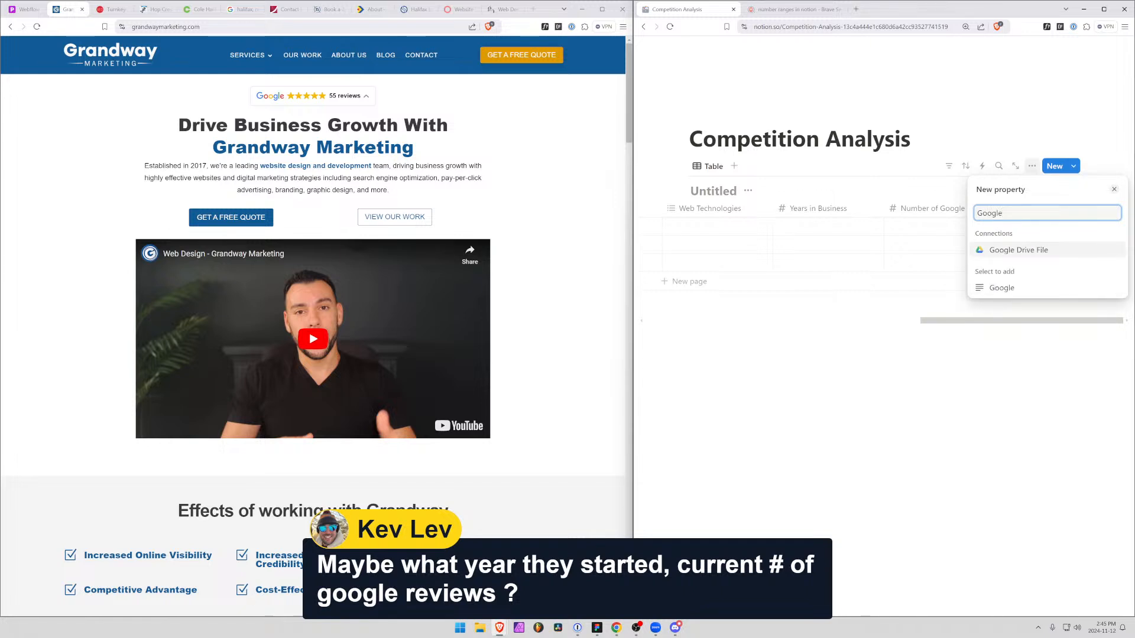
type(" Review")
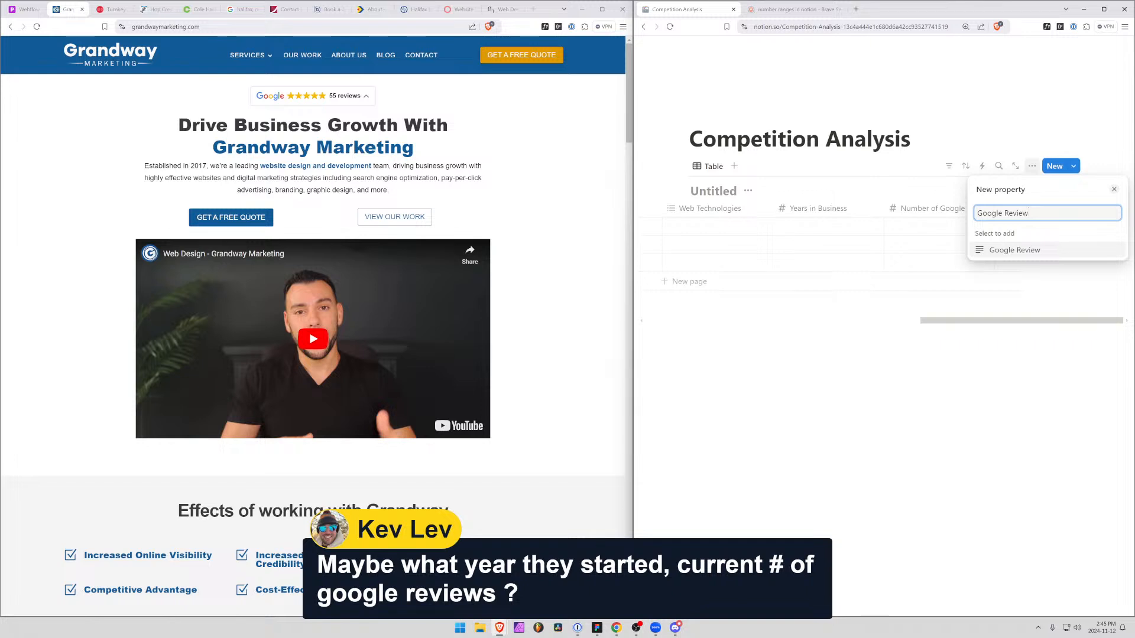
key("BackSpace")
key("BackSpace")
key("BackSpace")
type("ating")
key("Return")
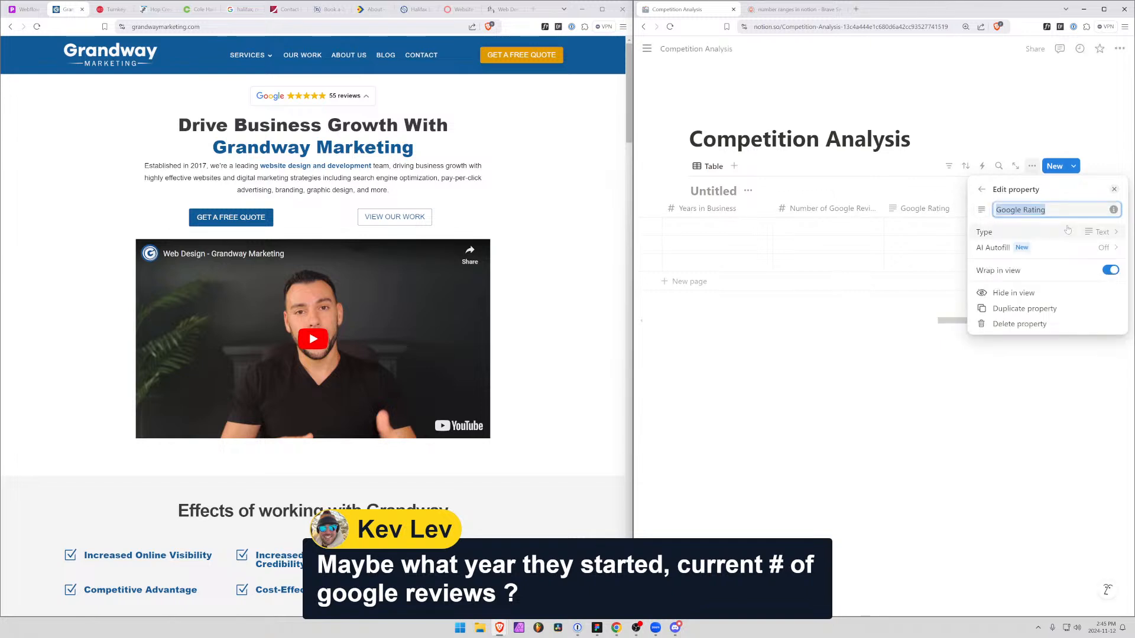
left_click(1040, 232)
left_click(1011, 322)
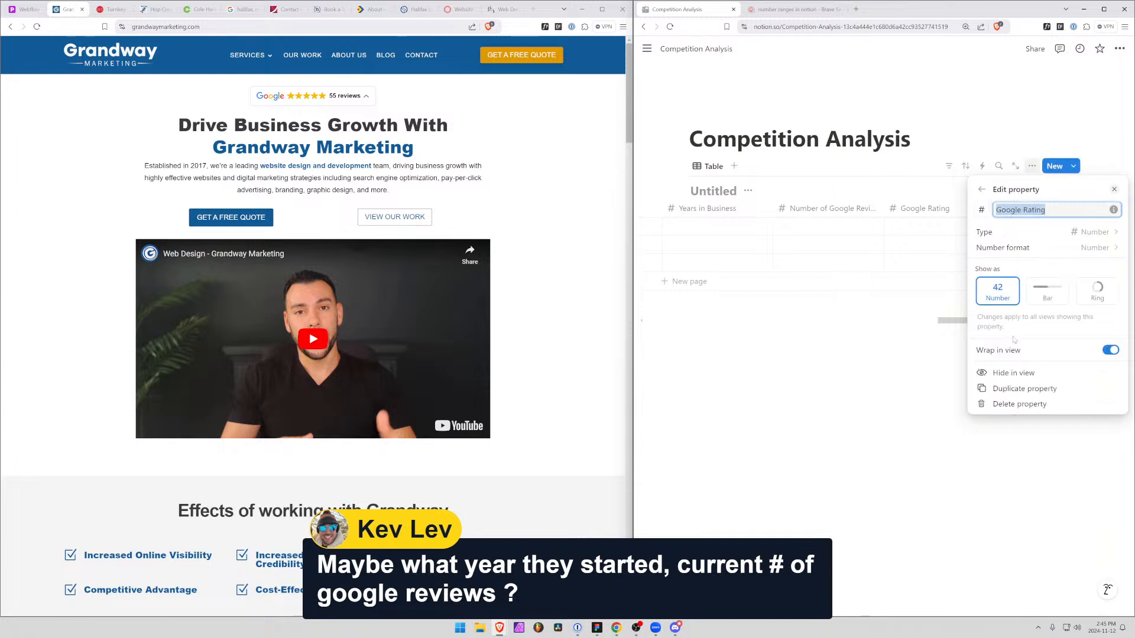
left_click(1041, 83)
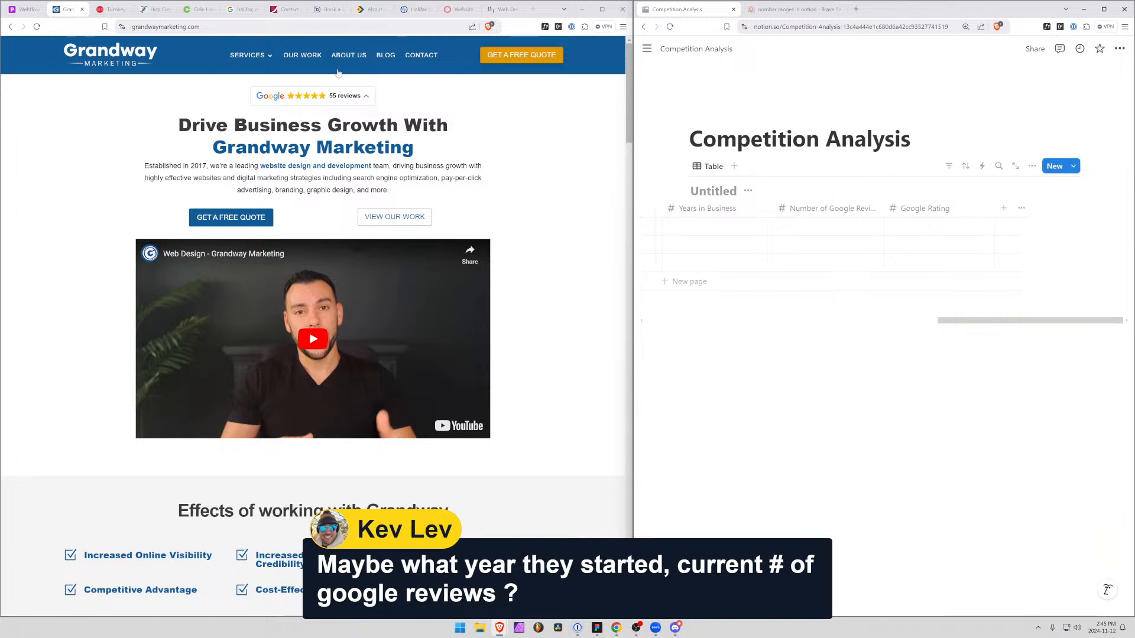
Expand the Google reviews summary on the Grandway homepage and open Google Maps in a new browser tab
left_click(308, 102)
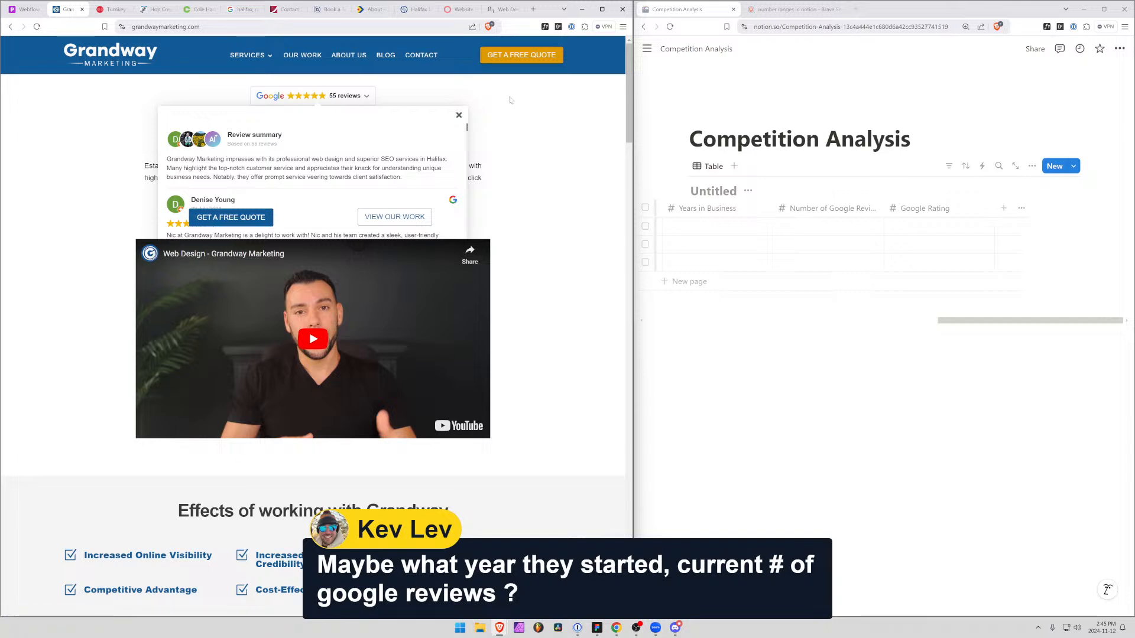
left_click(532, 10)
type("google.ca")
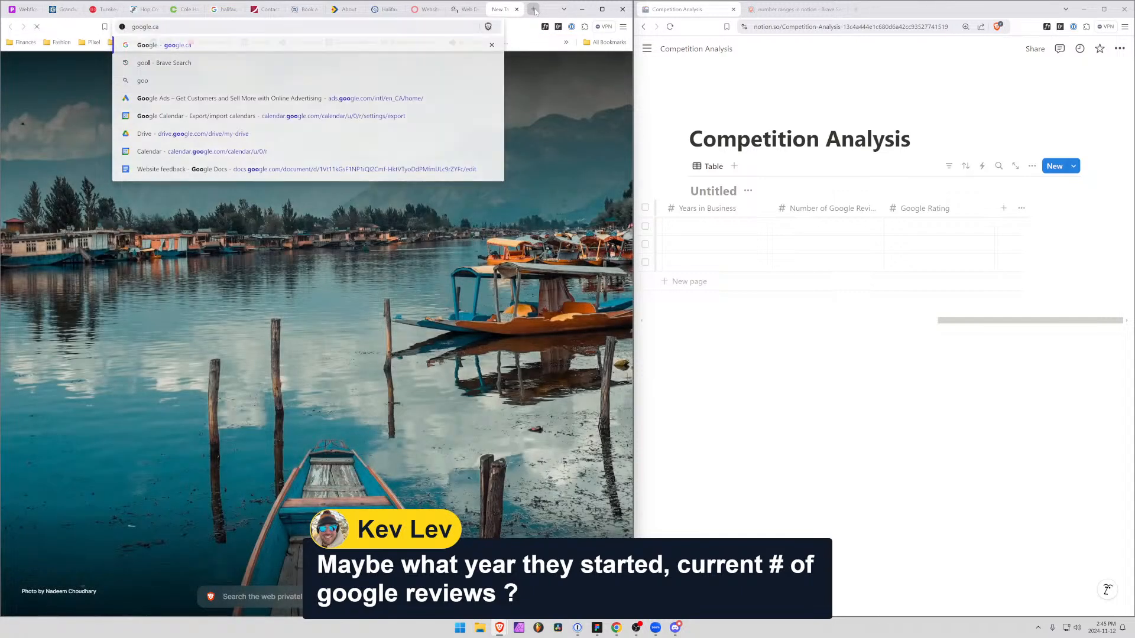
key("Return")
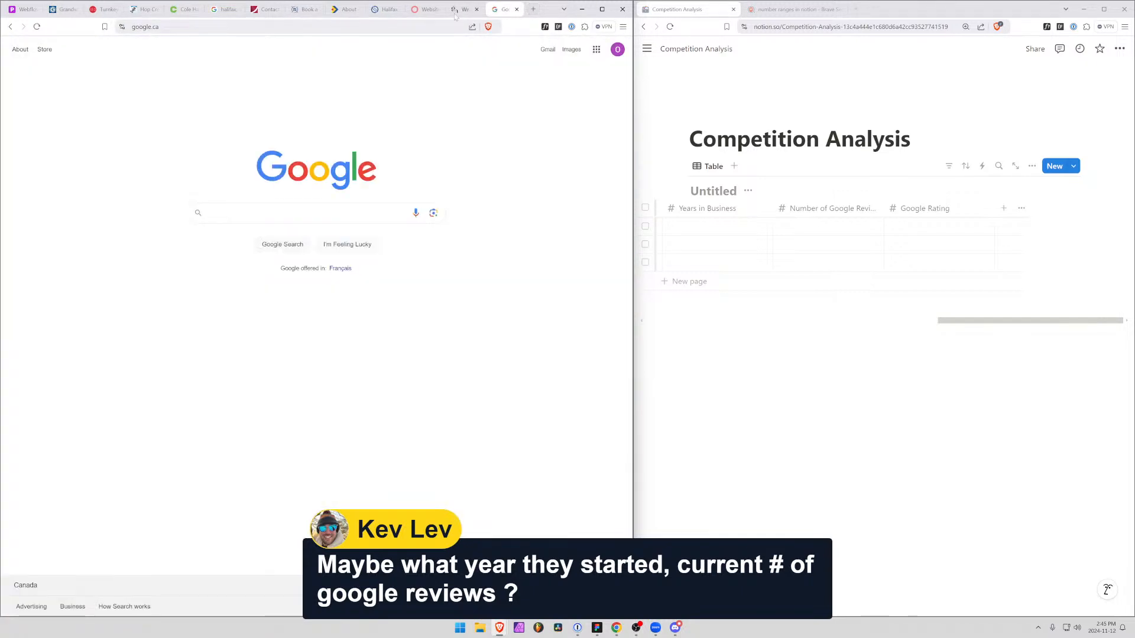
left_click(355, 27)
type("maps.google.com")
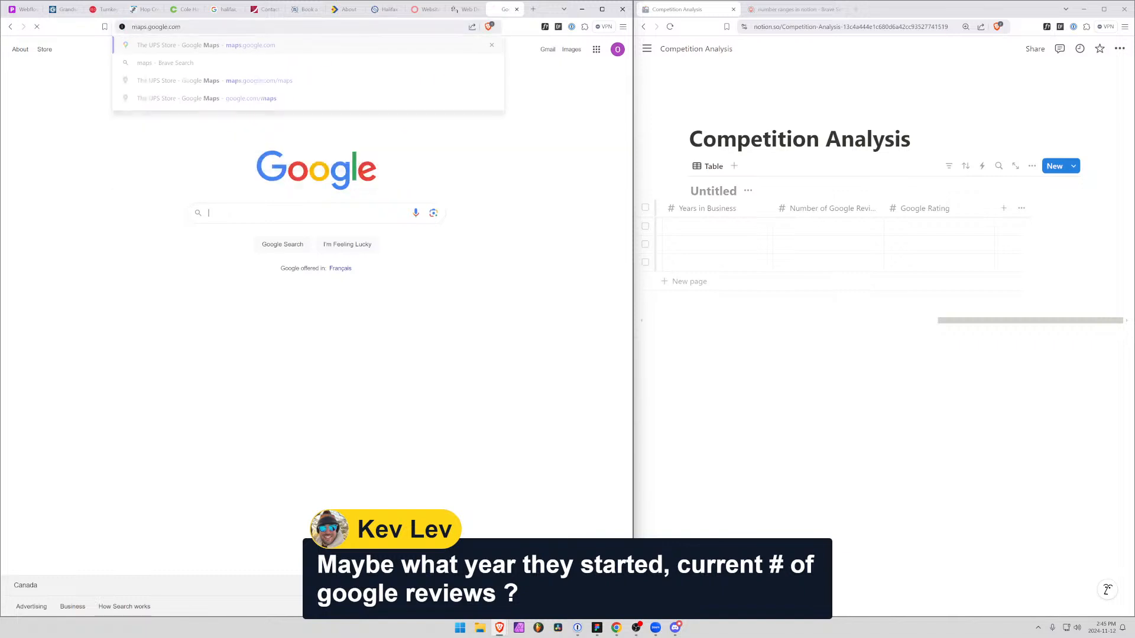
key("Return")
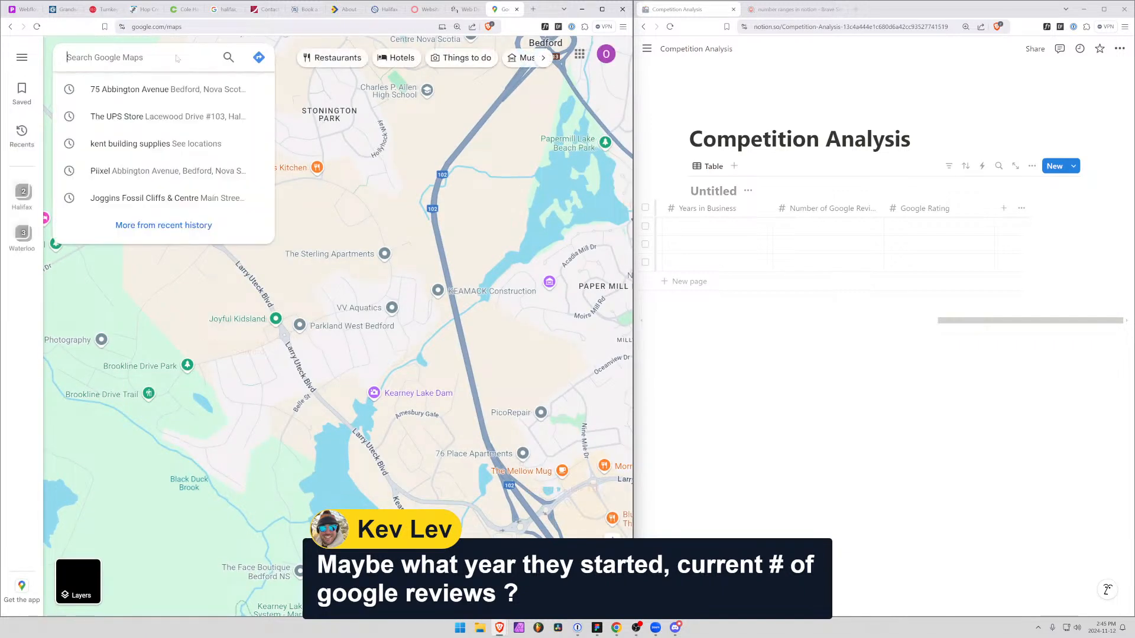
Search Google Maps for "halifax website design" and look through the rated web design companies in the results
type("halifax w")
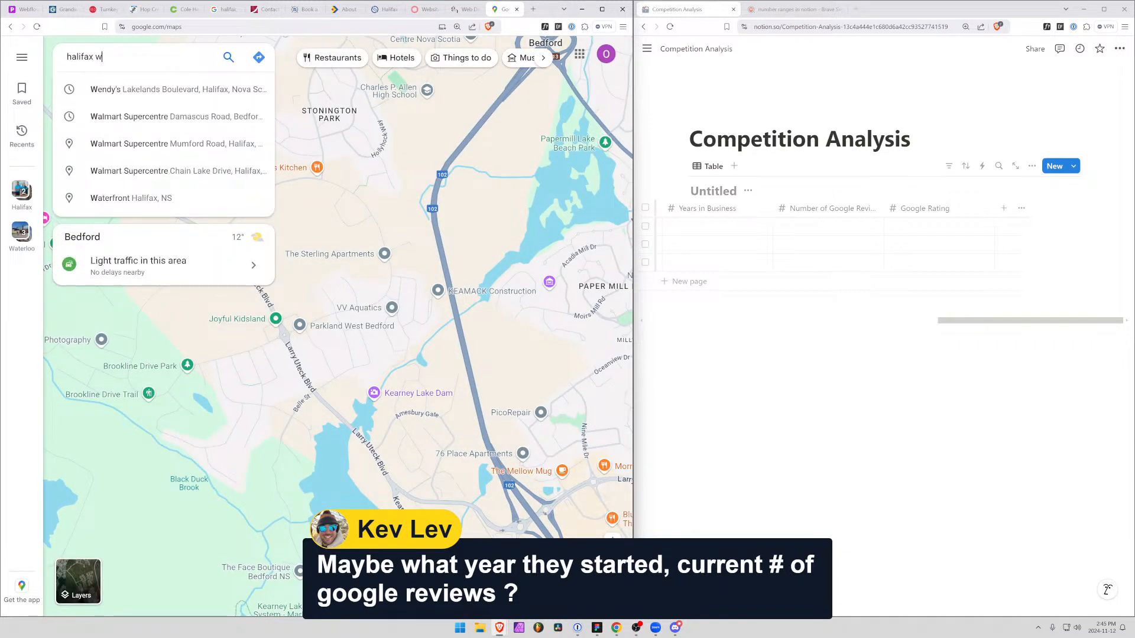
type("ebsite design")
key("Return")
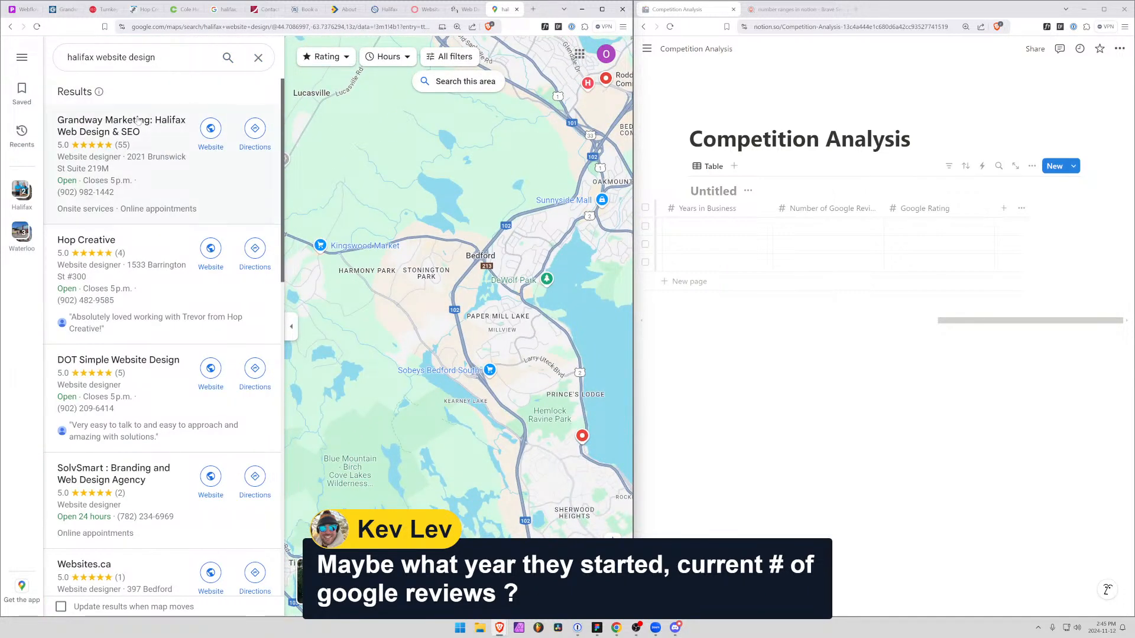
scroll(129, 512, "down", 3)
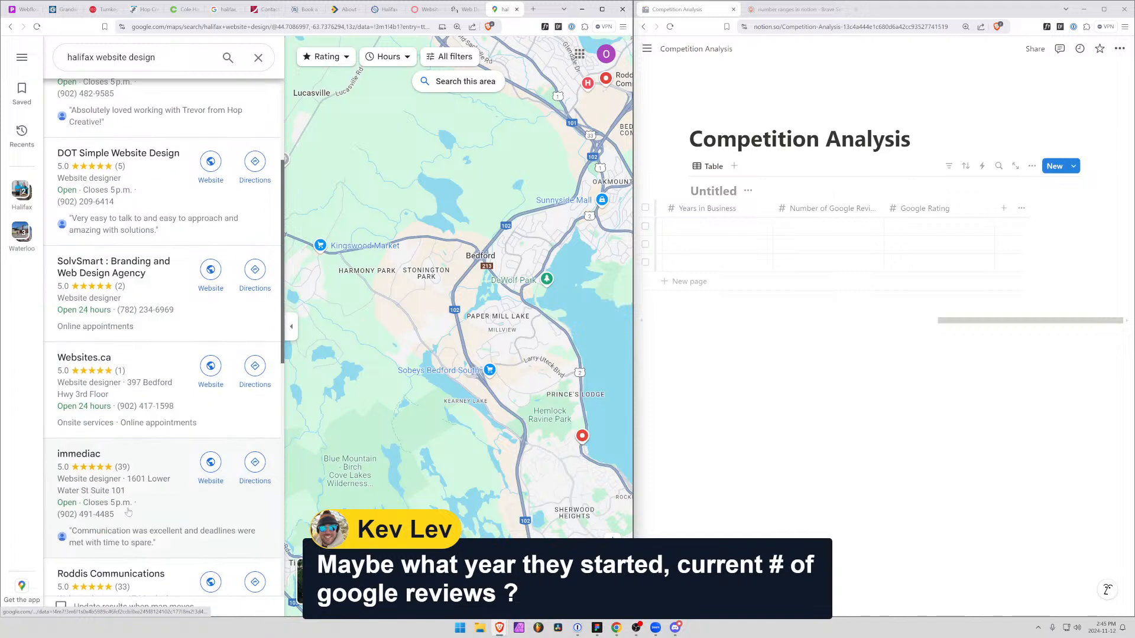
scroll(129, 512, "up", 3)
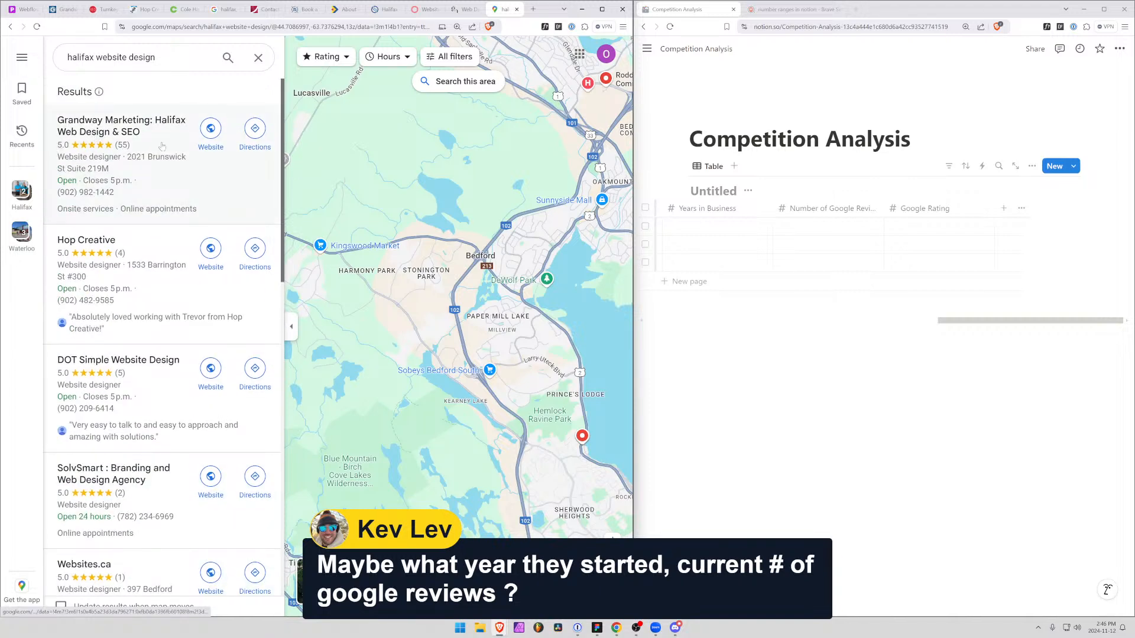
Set Grandway Marketing's Google Rating to 5 and its Number of Google Reviews to 55 in the table
left_click(902, 230)
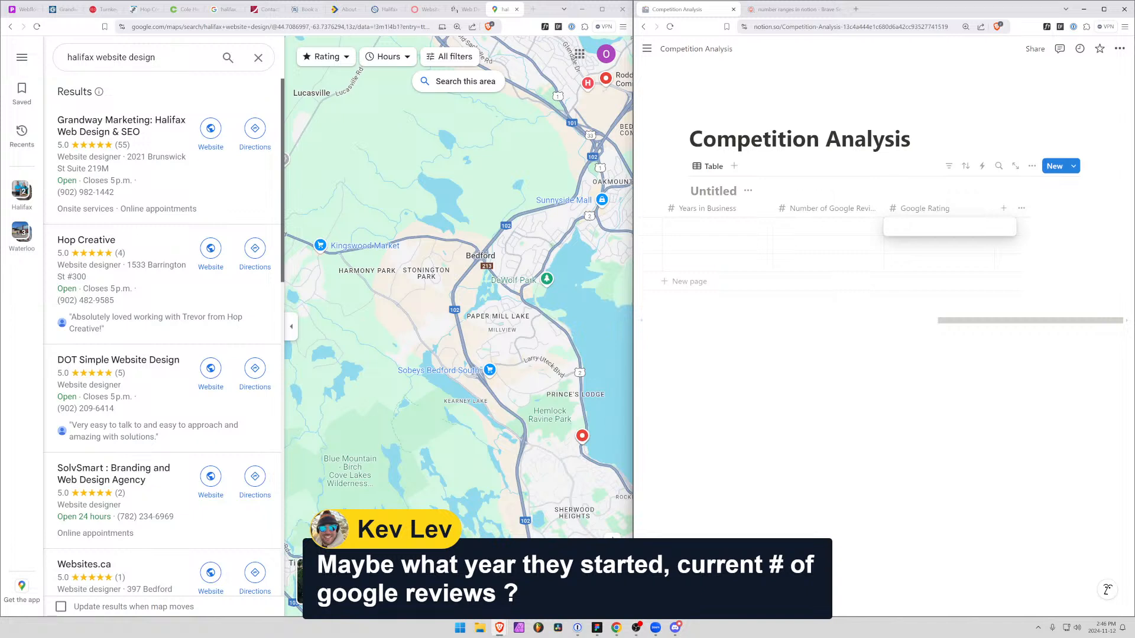
type("50.")
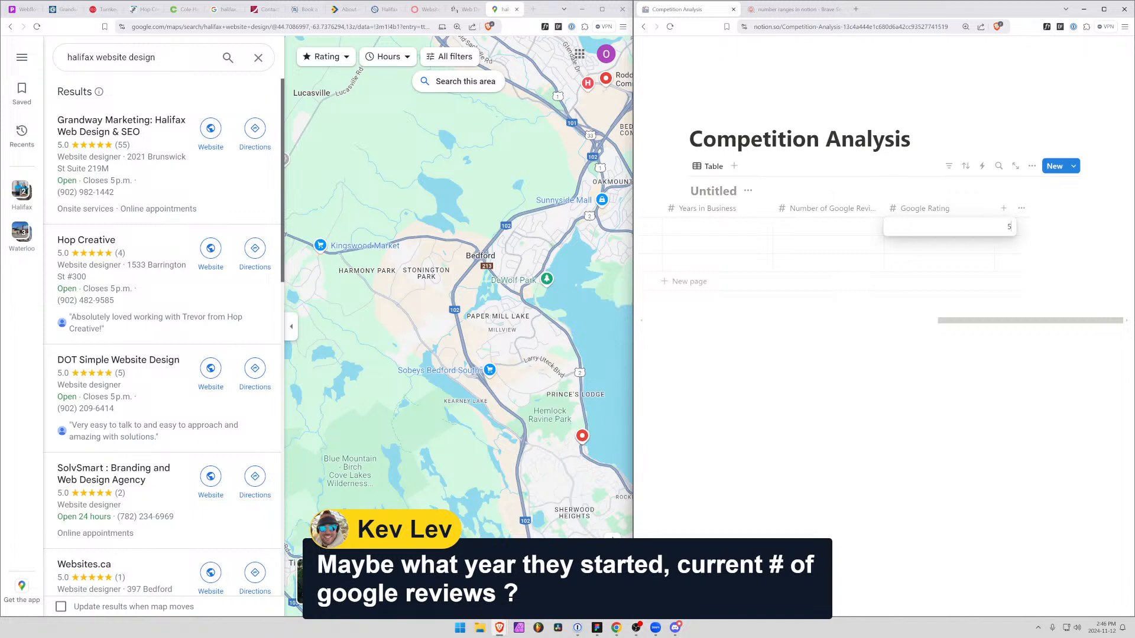
key("Return")
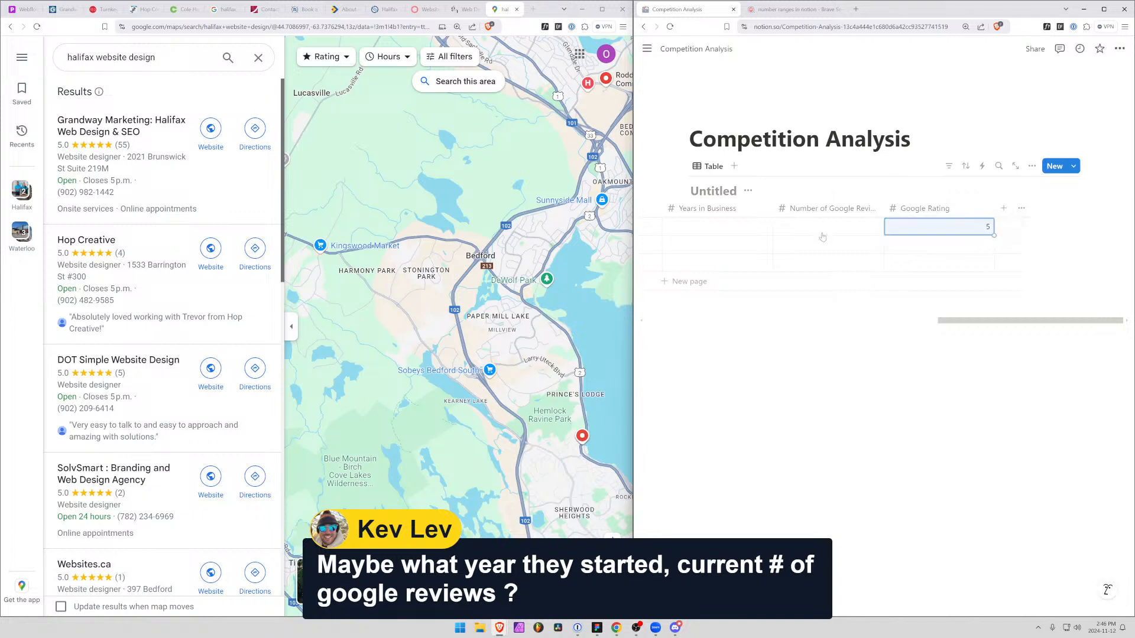
left_click(822, 235)
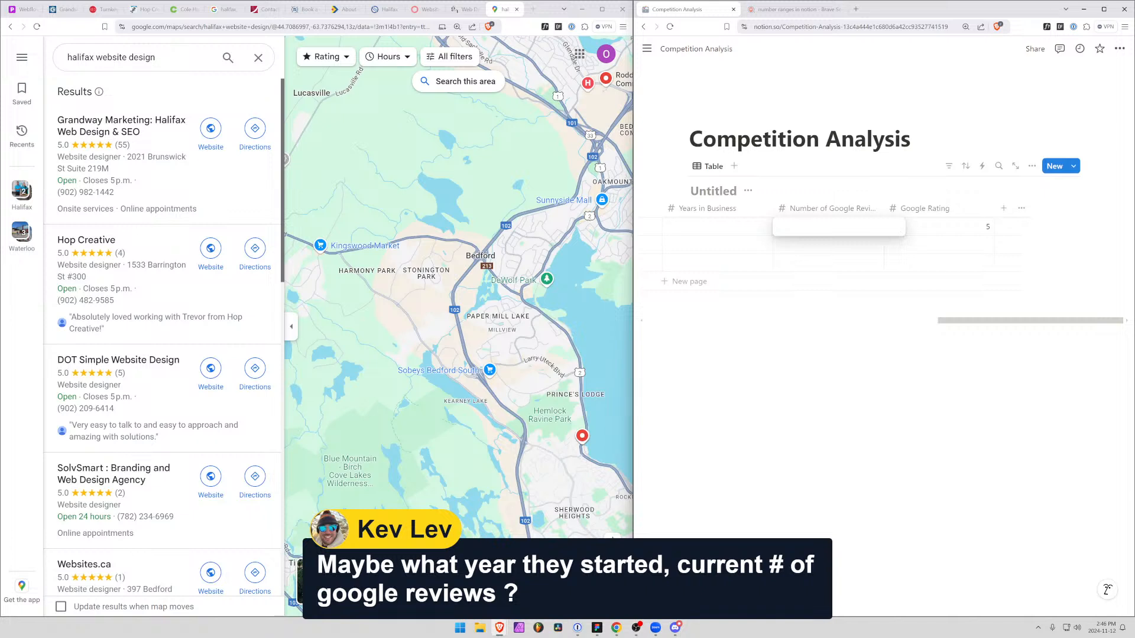
type("55")
Open the Grandway Marketing entry from the table as a side page and switch the other browser window to the Grandway website
left_click_drag(986, 323, 583, 331)
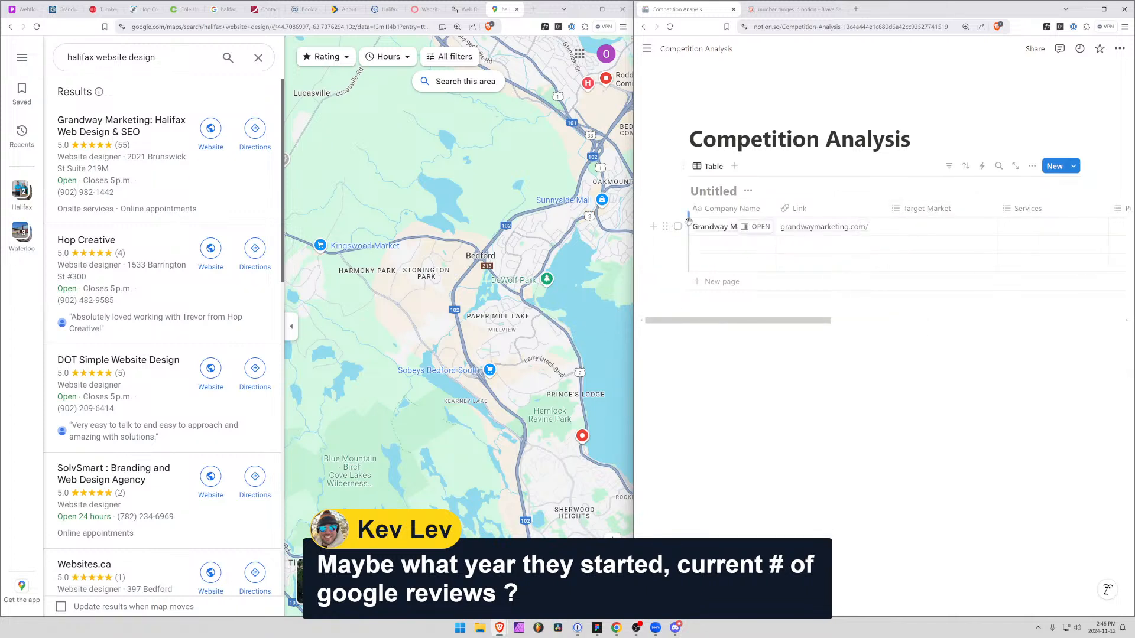
mouse_move(638, 231)
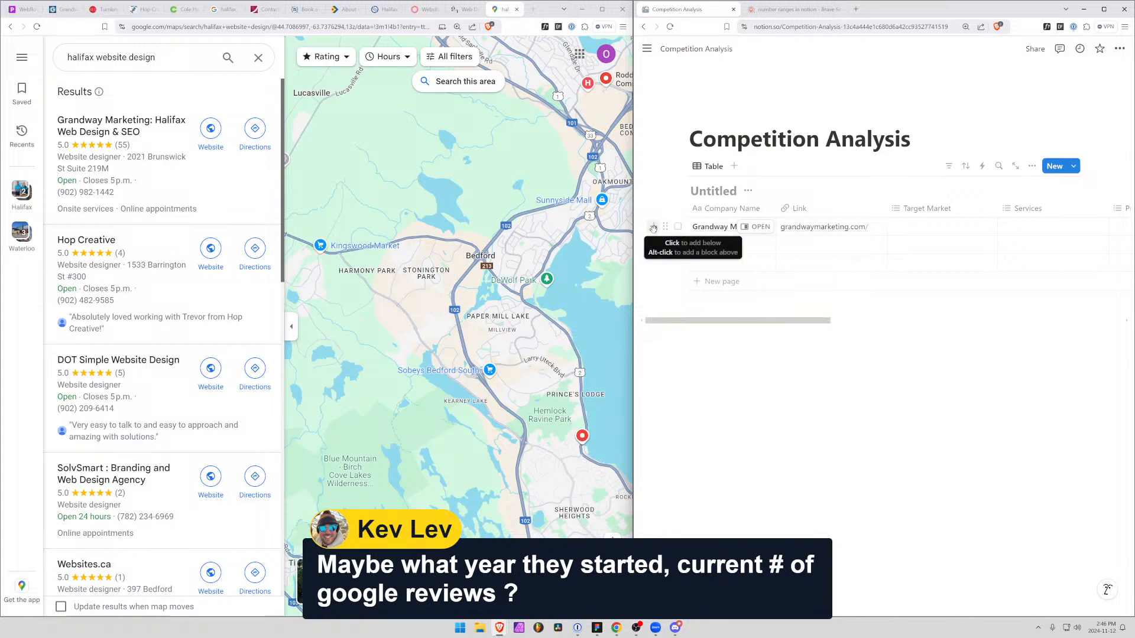
left_click(757, 227)
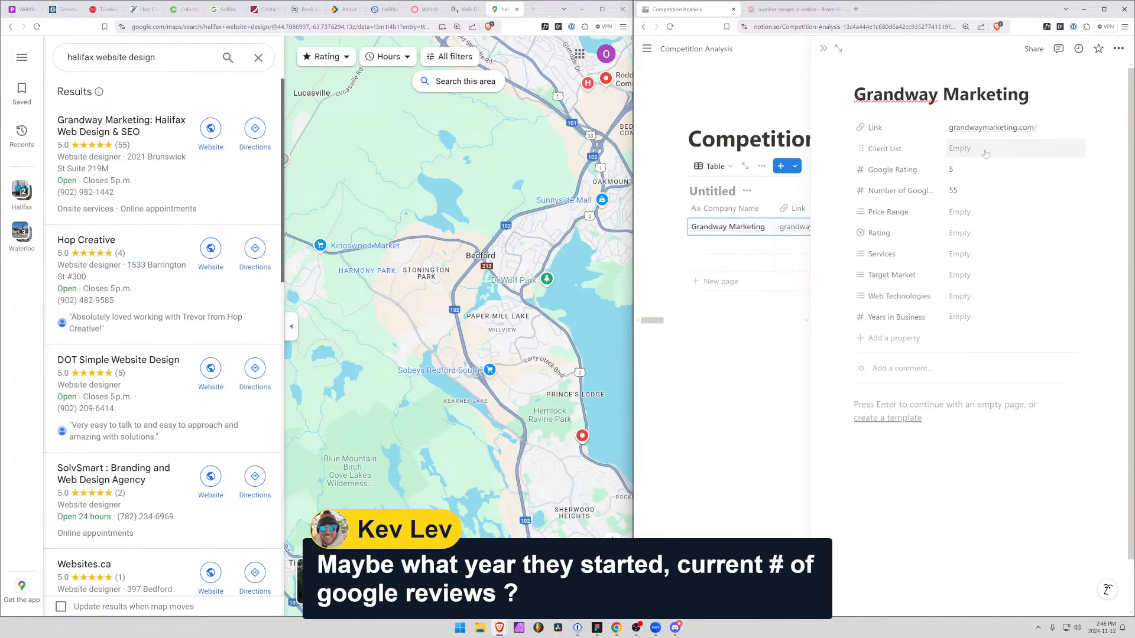
left_click(64, 9)
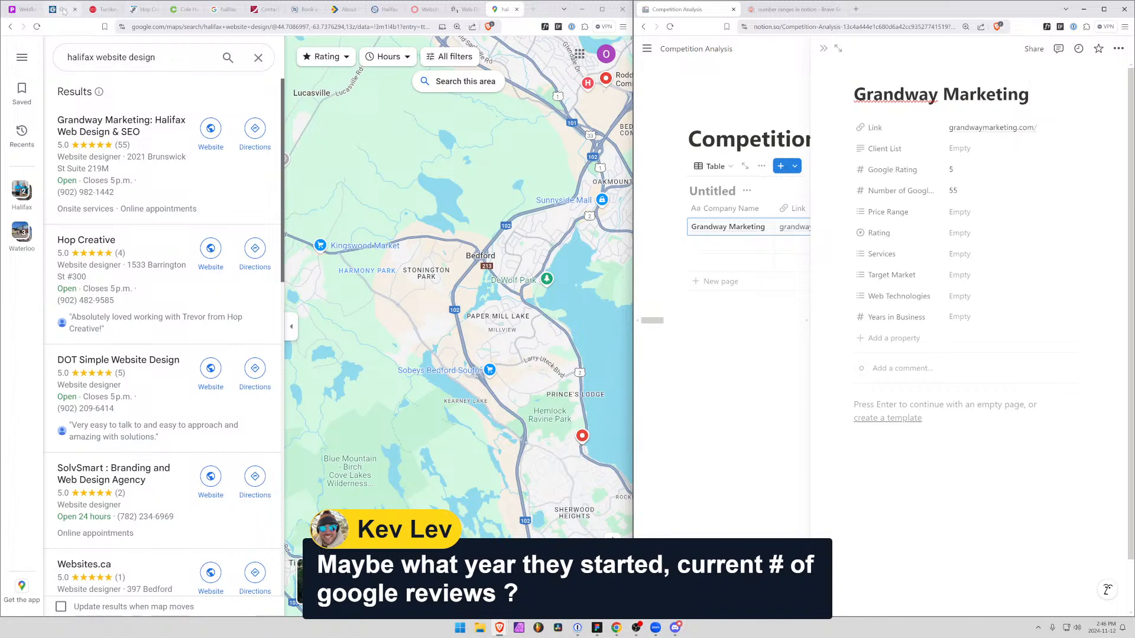
Assign the existing Website Design and SEO options to Grandway Marketing's Services property
mouse_move(258, 57)
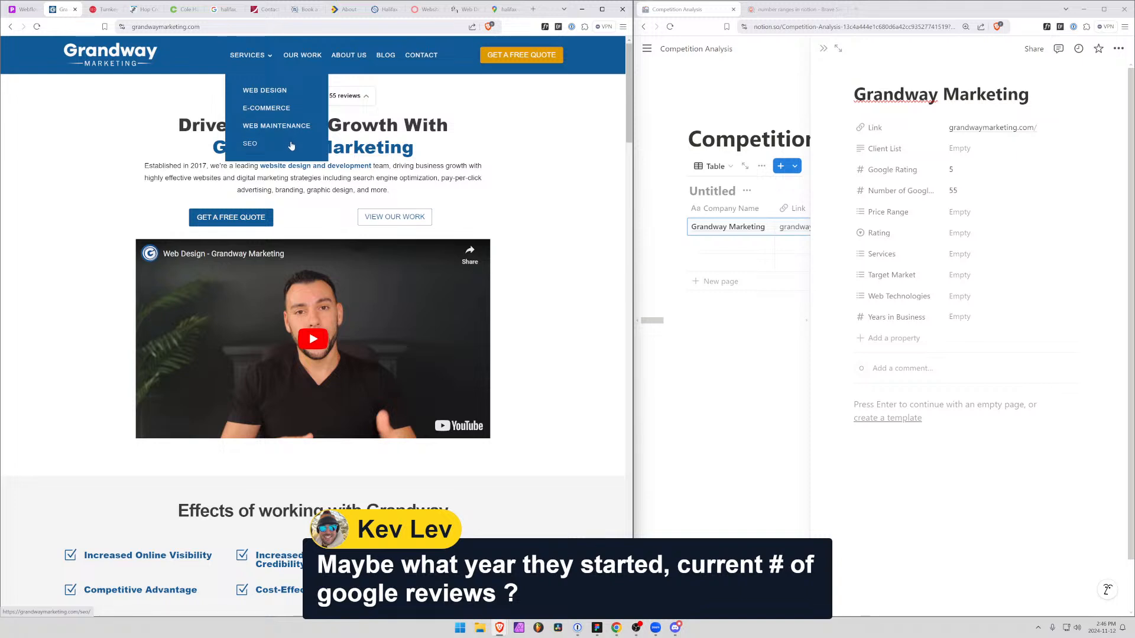
left_click(960, 254)
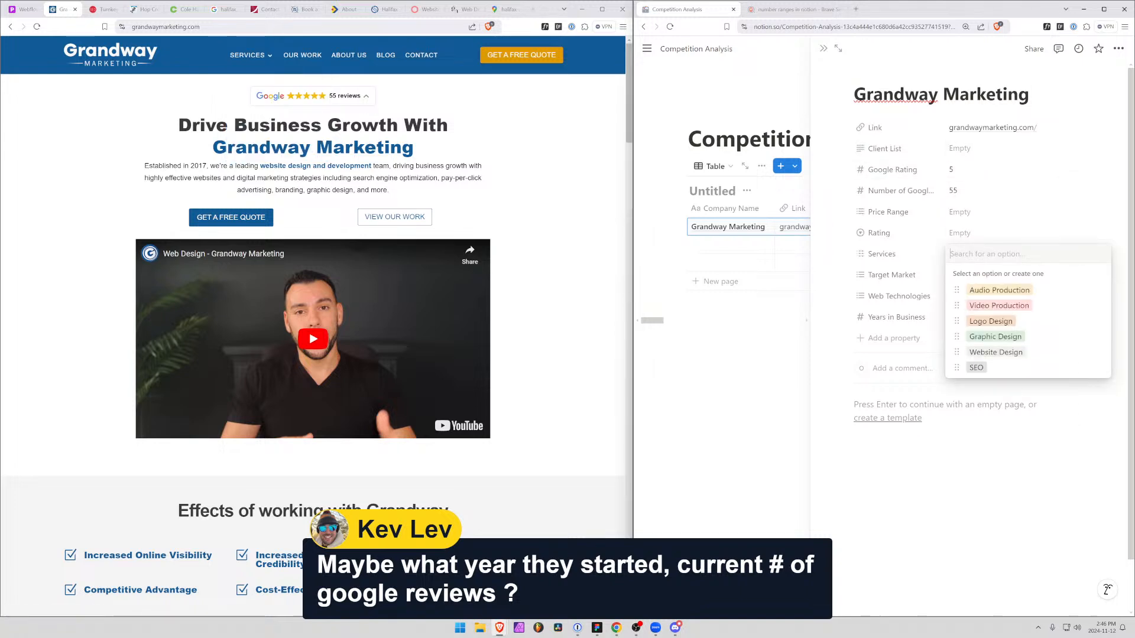
left_click(1006, 353)
left_click(975, 368)
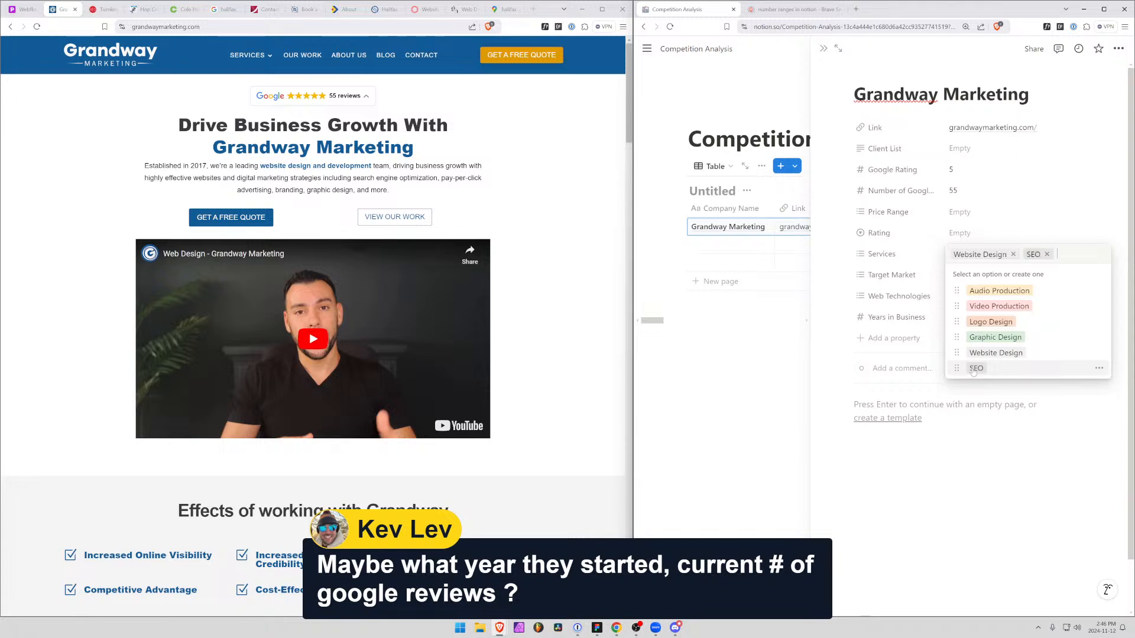
Create the options "E-Commerse" and "Web Maintenance" in Grandway Marketing's Services property
mouse_move(260, 60)
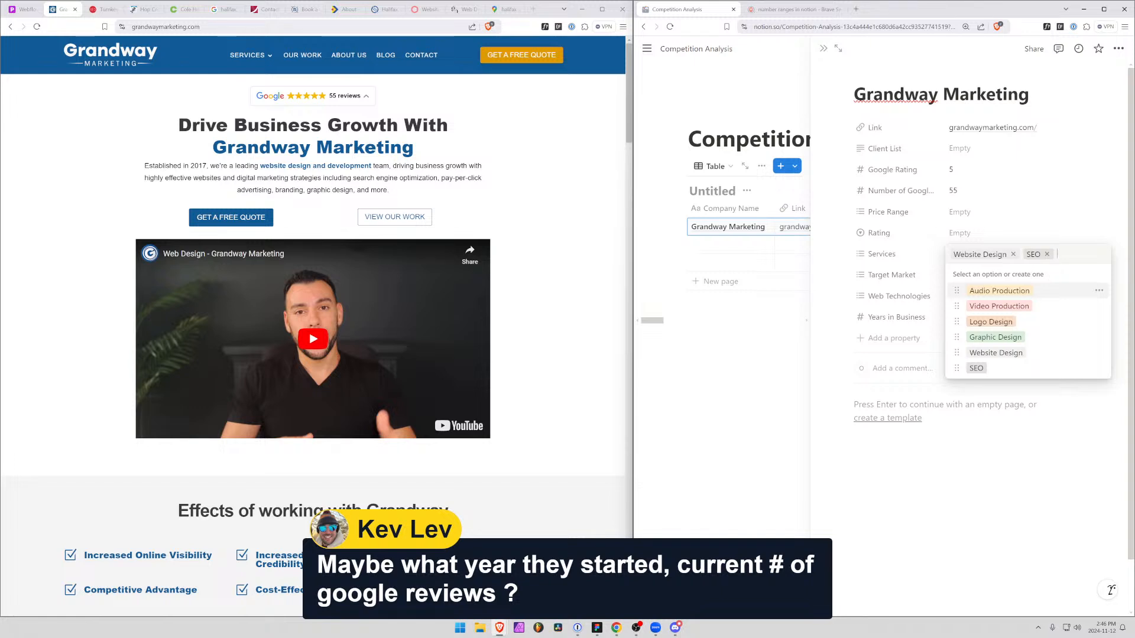
type("E-Commerse")
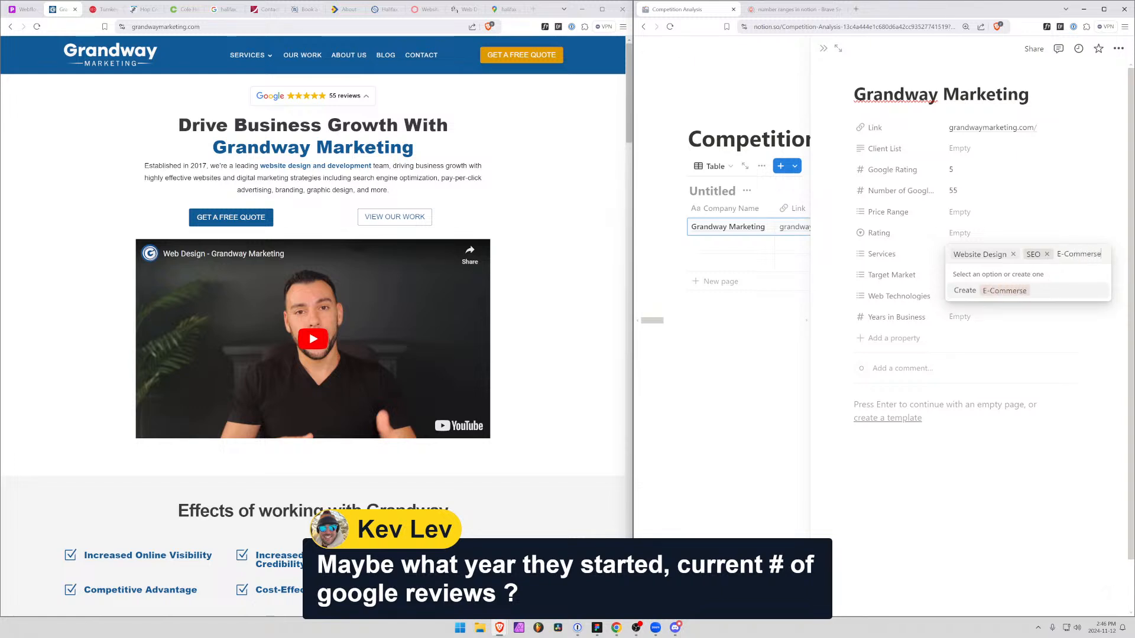
key("Return")
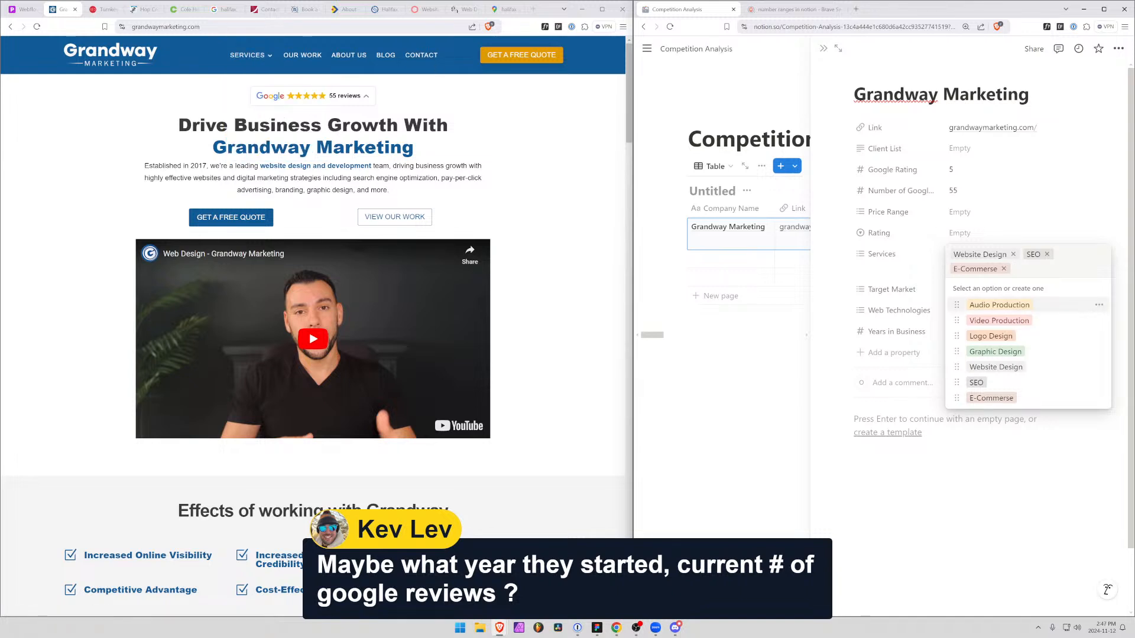
type("Web")
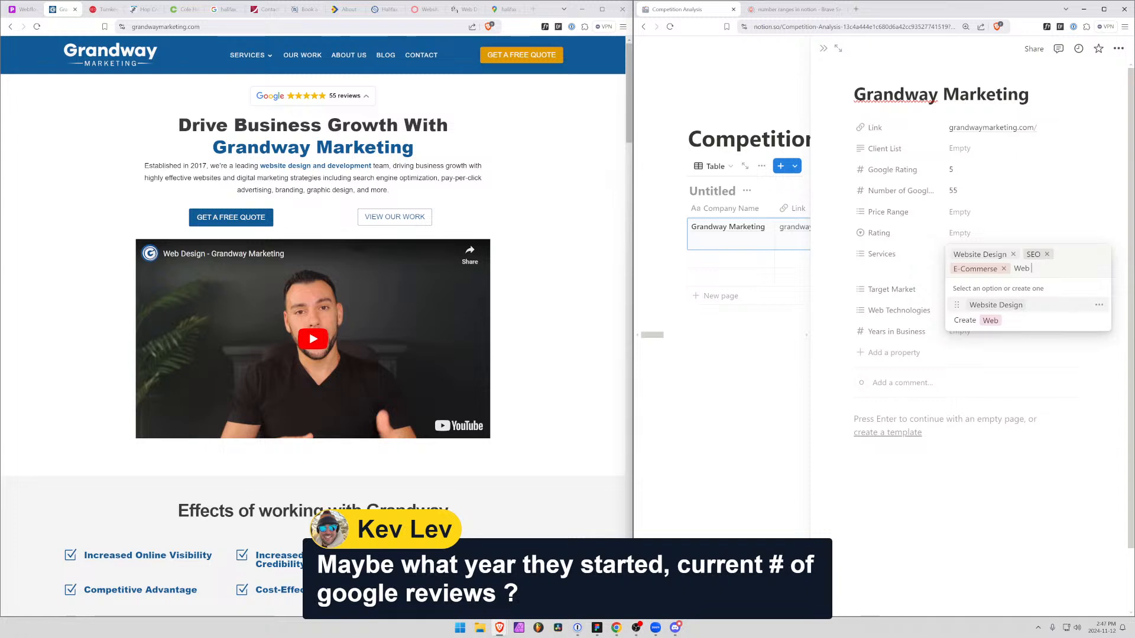
type(" Main")
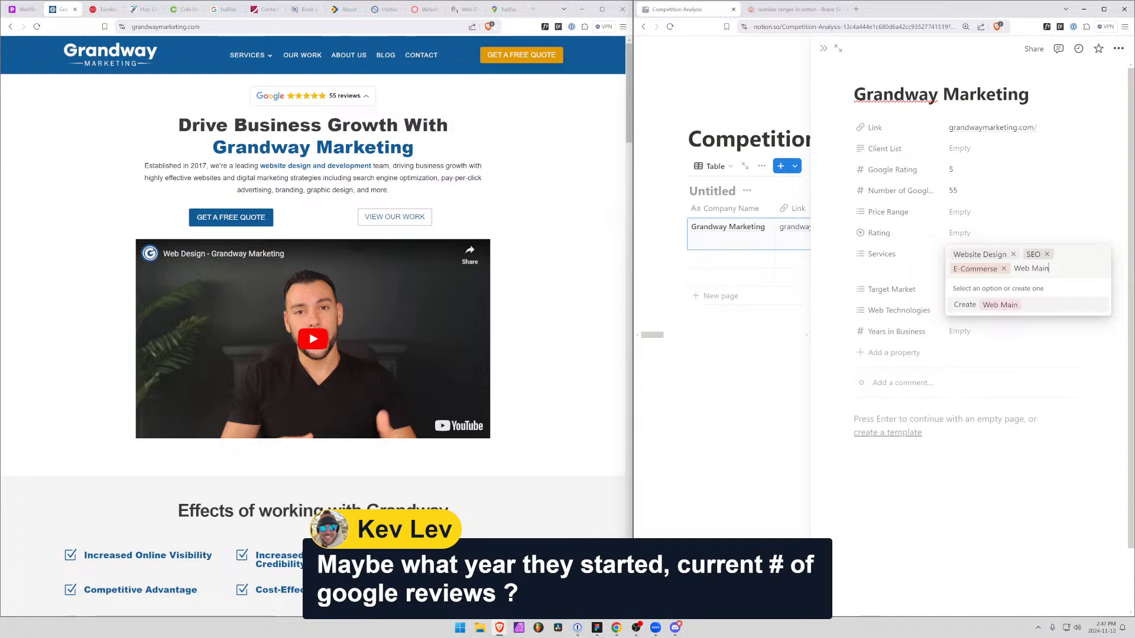
type("tenanc")
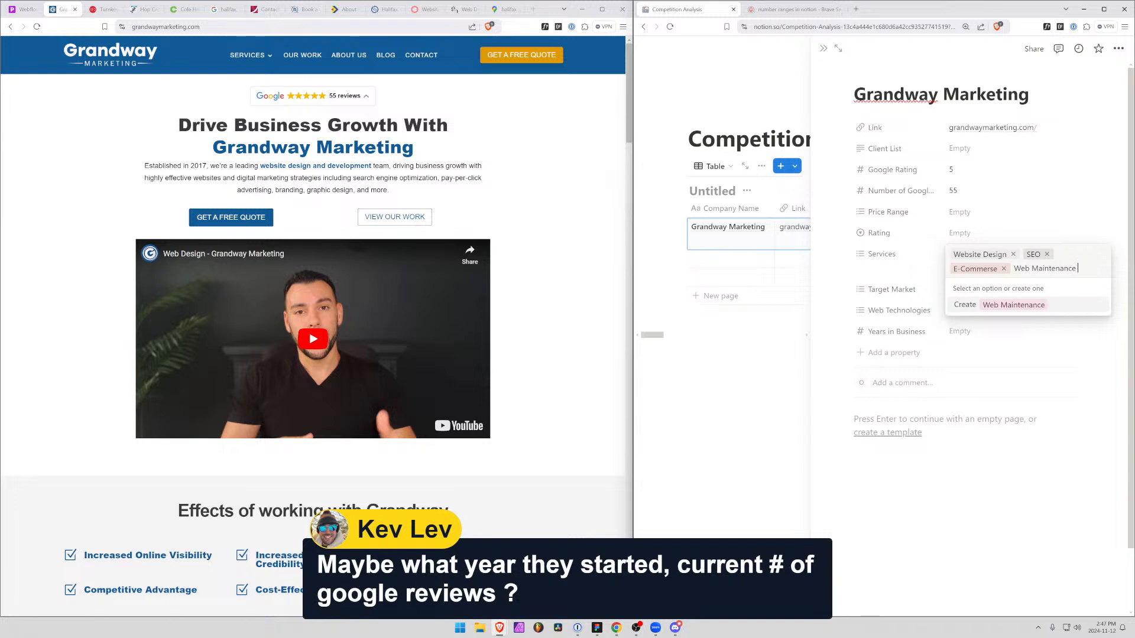
type("e")
key("Return")
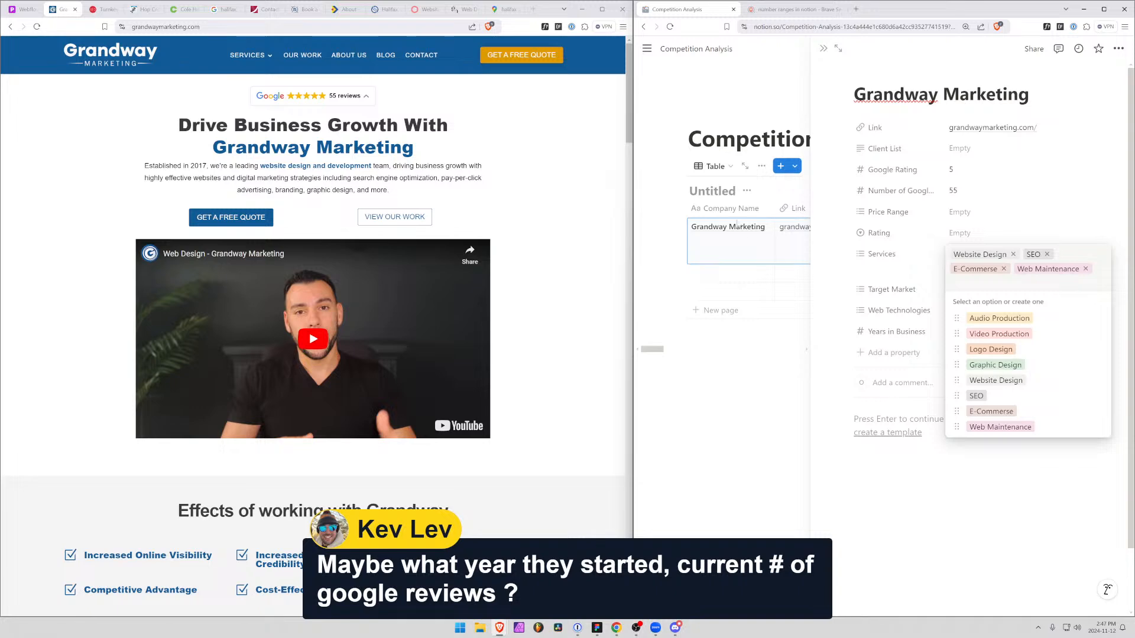
Rename the Target Market property to "Target Market/Industry"
scroll(518, 270, "down", 5)
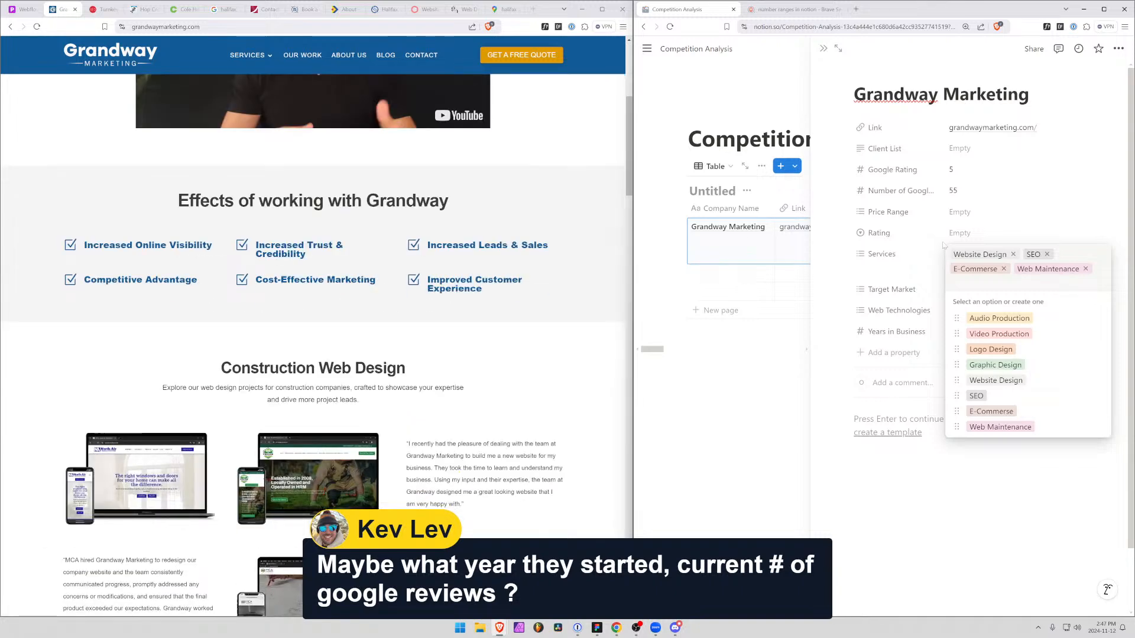
left_click(918, 291)
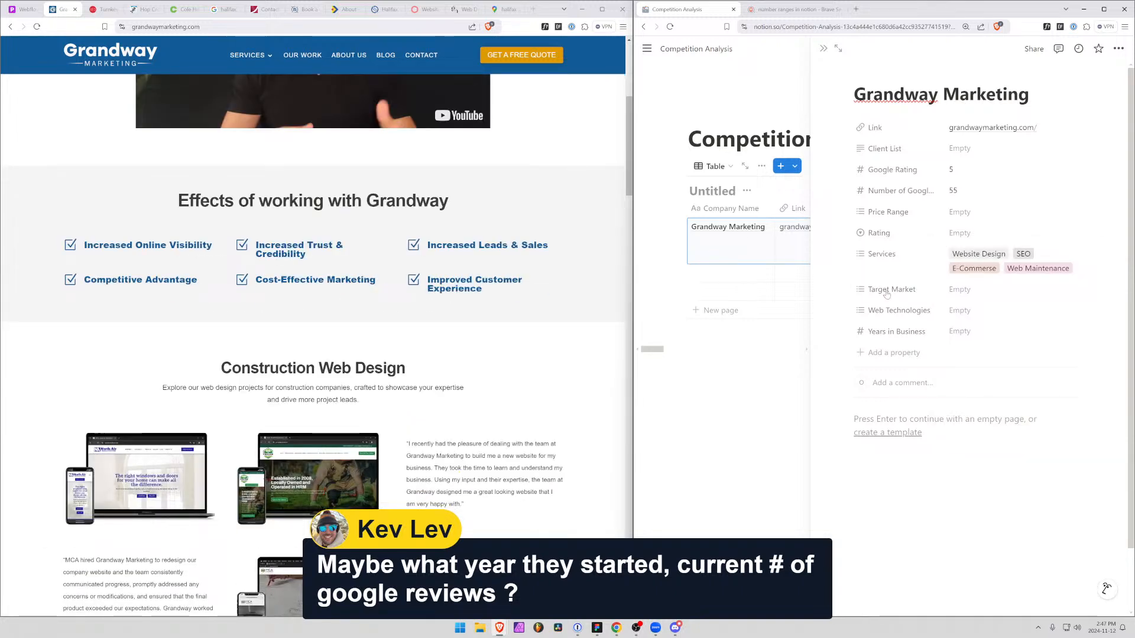
left_click(920, 292)
left_click(911, 311)
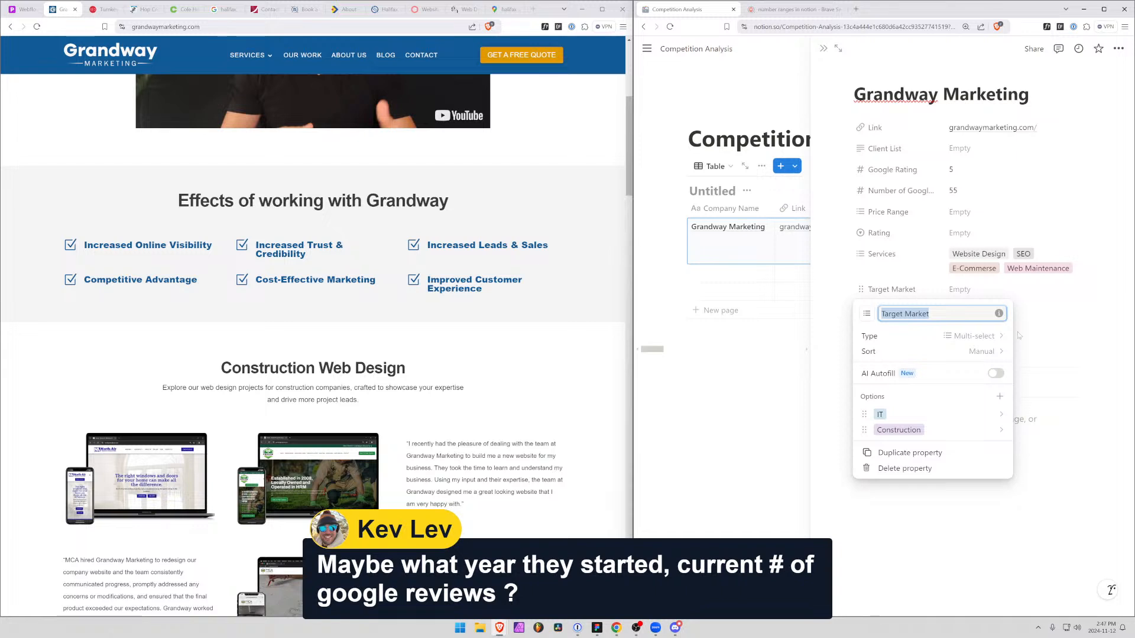
key("Right")
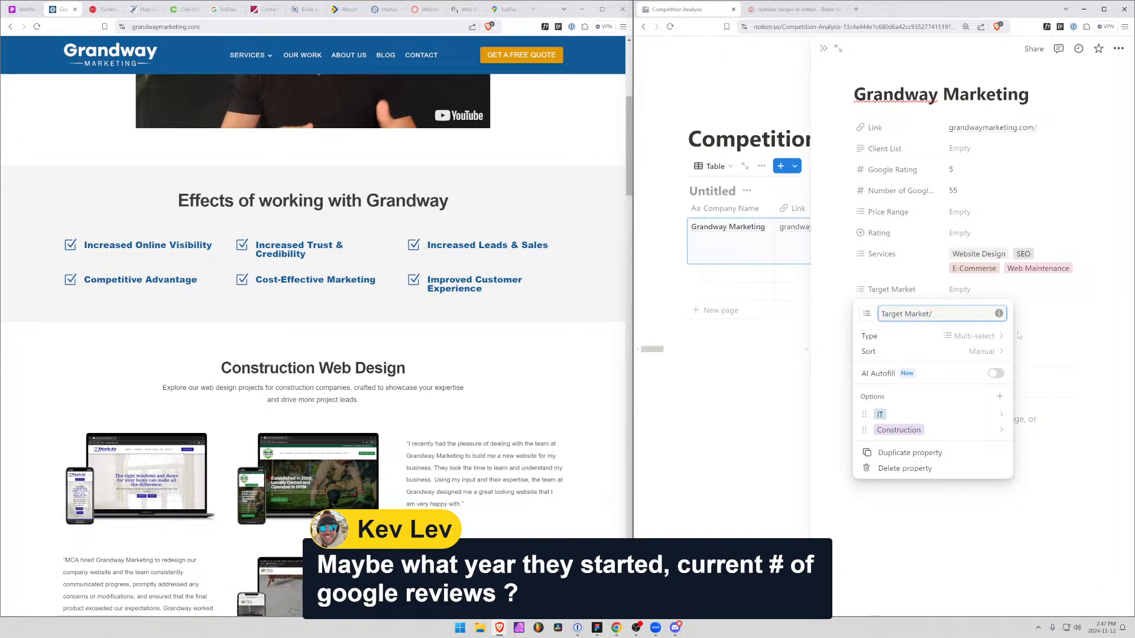
type("/Industry")
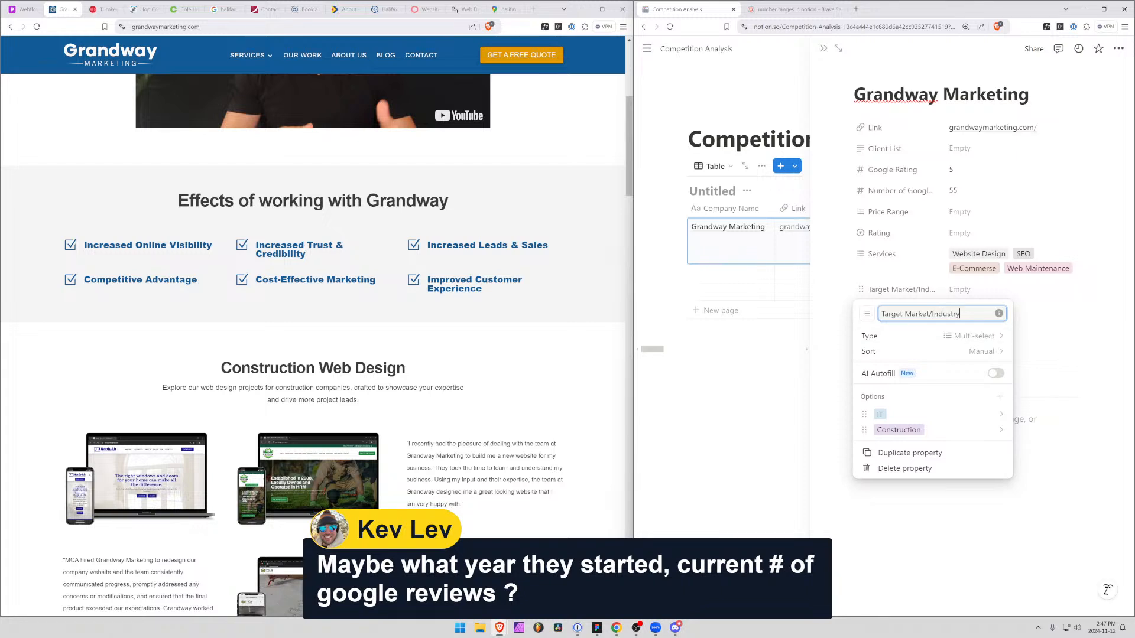
key("Escape")
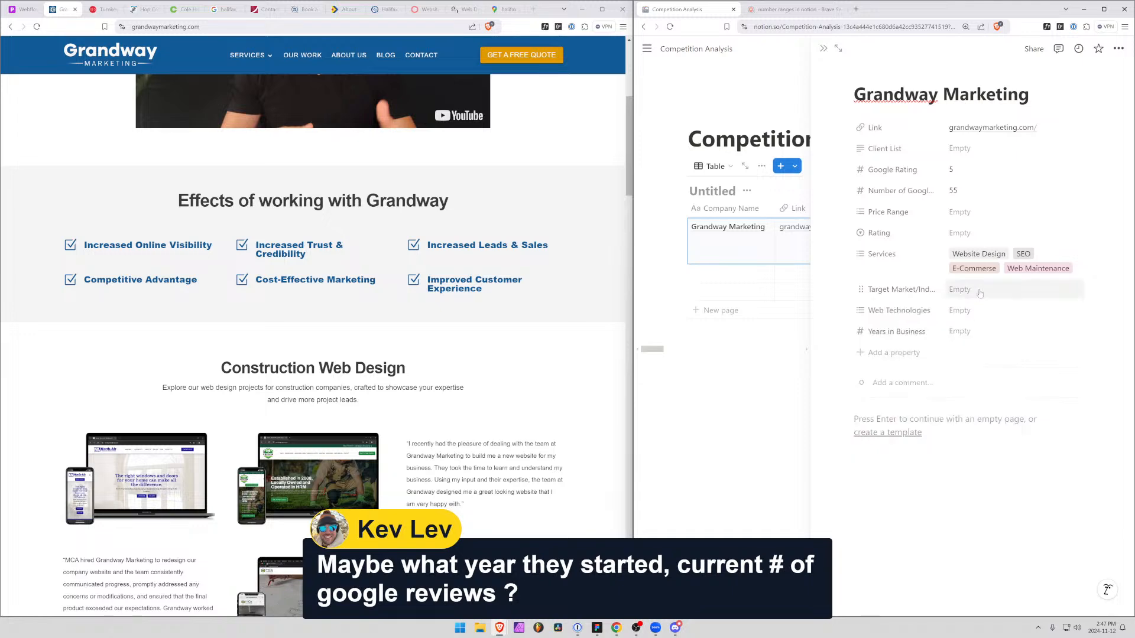
Assign the existing Construction option and a new "Industrial" option to Grandway Marketing's Target Market/Industry property
left_click(970, 289)
left_click(991, 341)
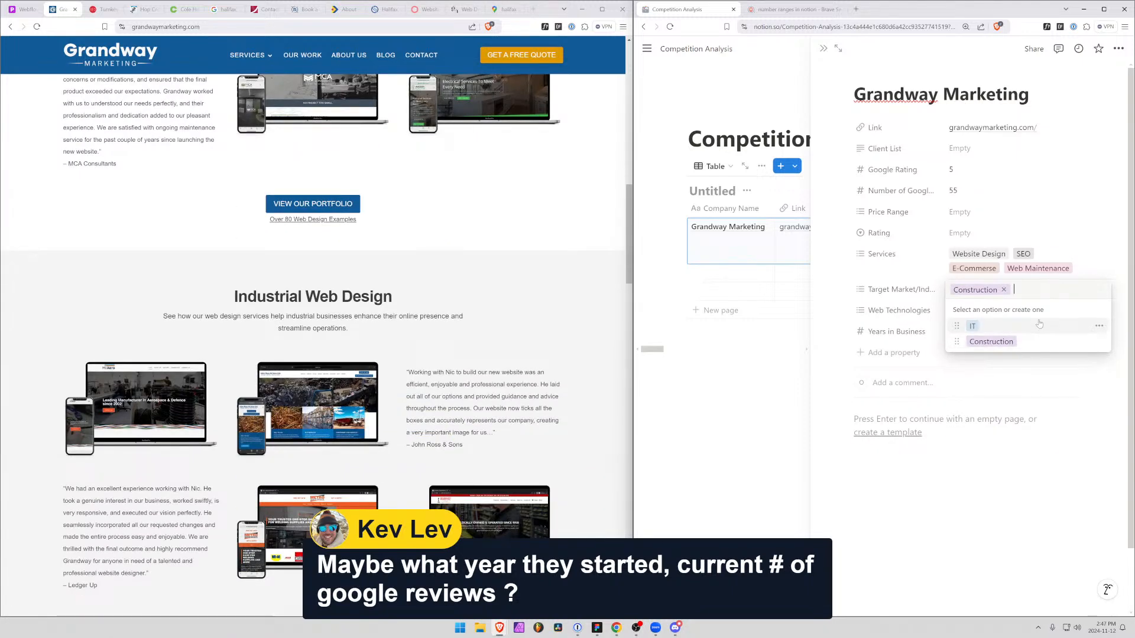
key("Up")
type("Industr")
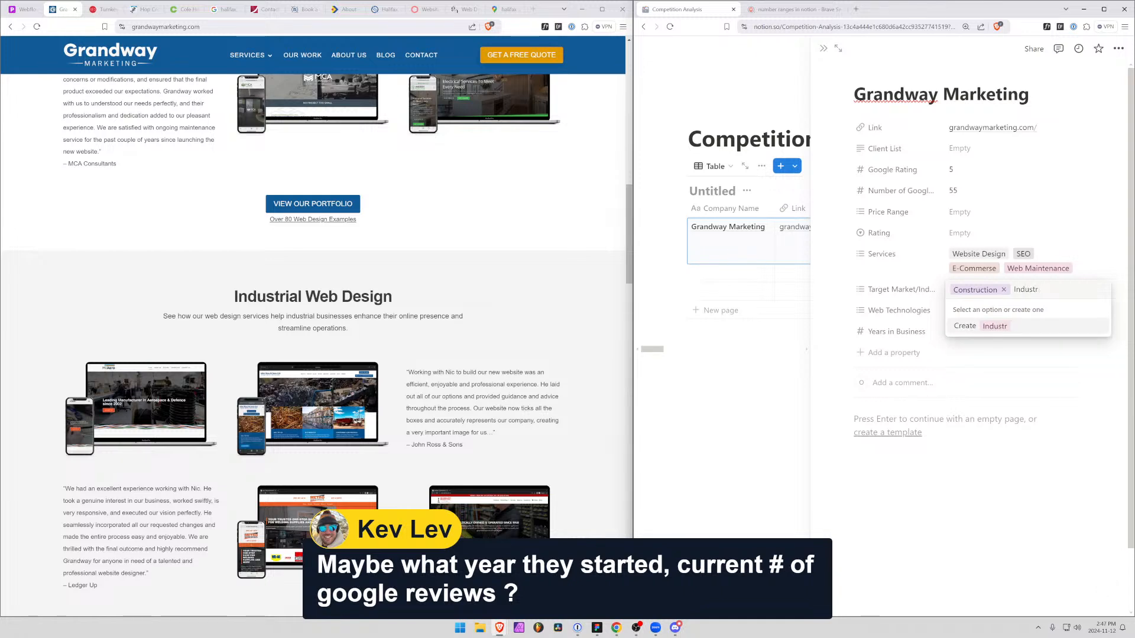
type("rial")
key("Return")
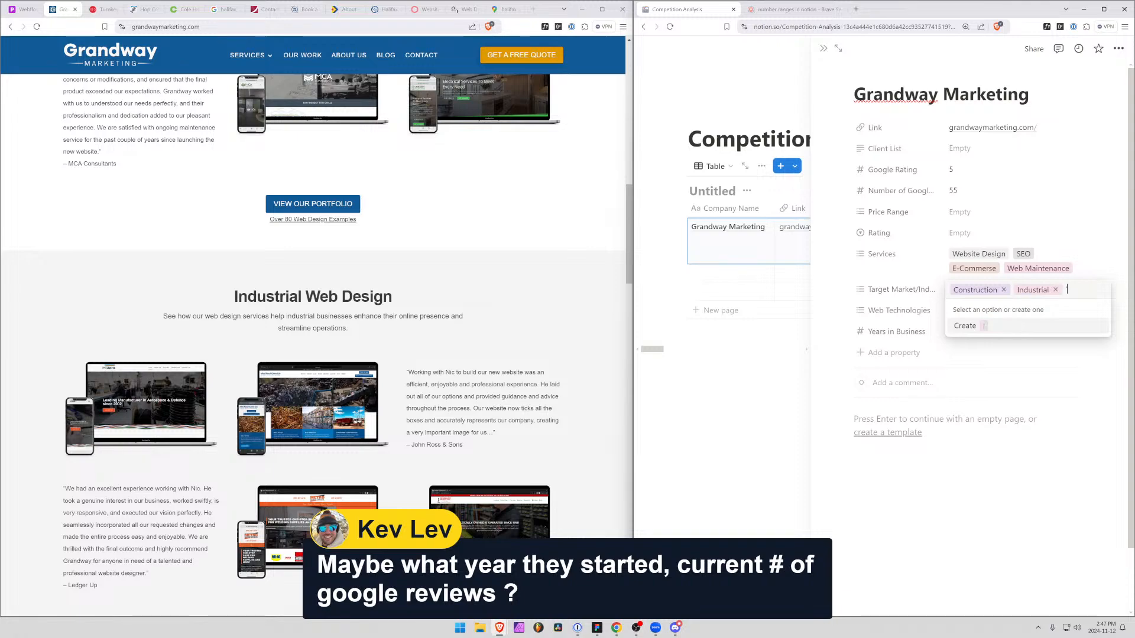
Review the industry sections on Grandway's homepage and create a "Health" option in its Target Market/Industry property
scroll(533, 374, "down", 6)
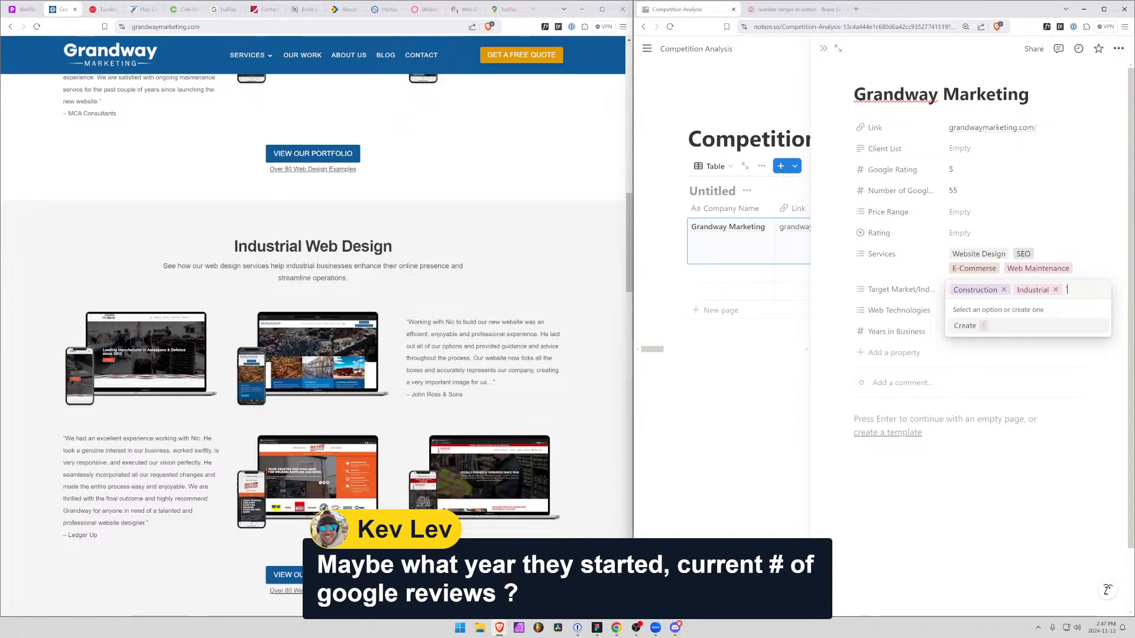
scroll(532, 374, "down", 3)
scroll(533, 374, "down", 5)
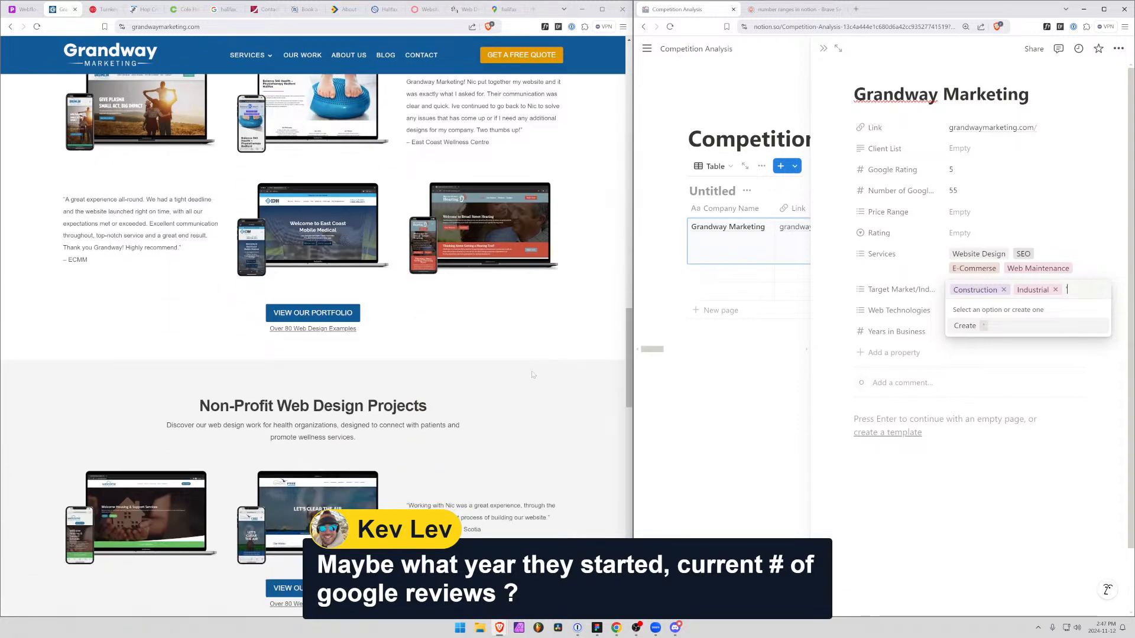
key("BackSpace")
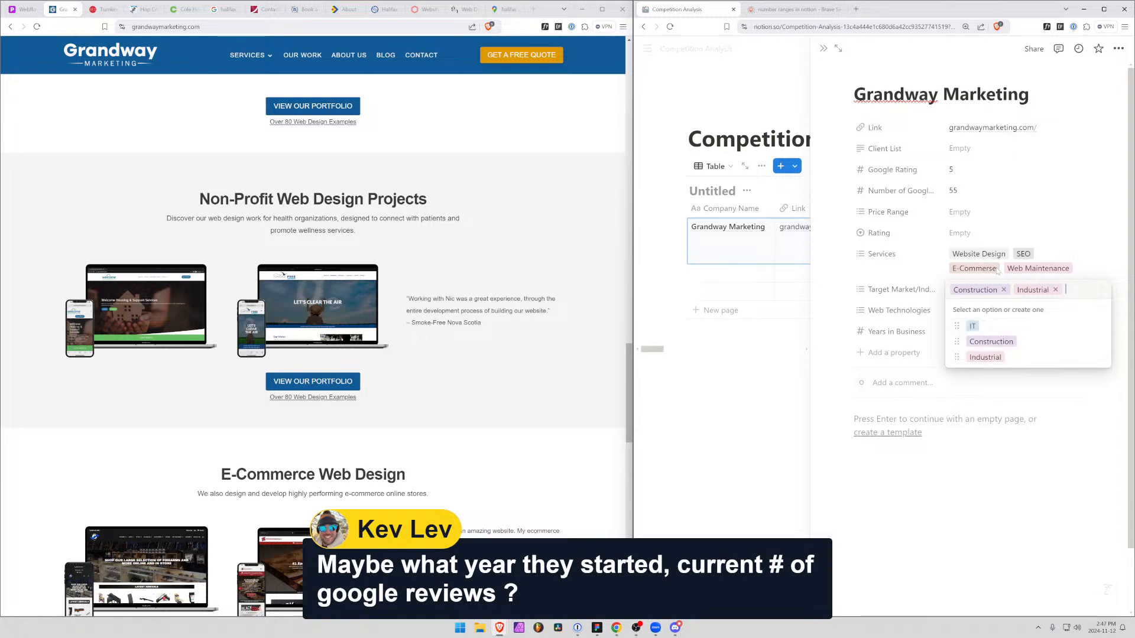
type("Health")
key("Return")
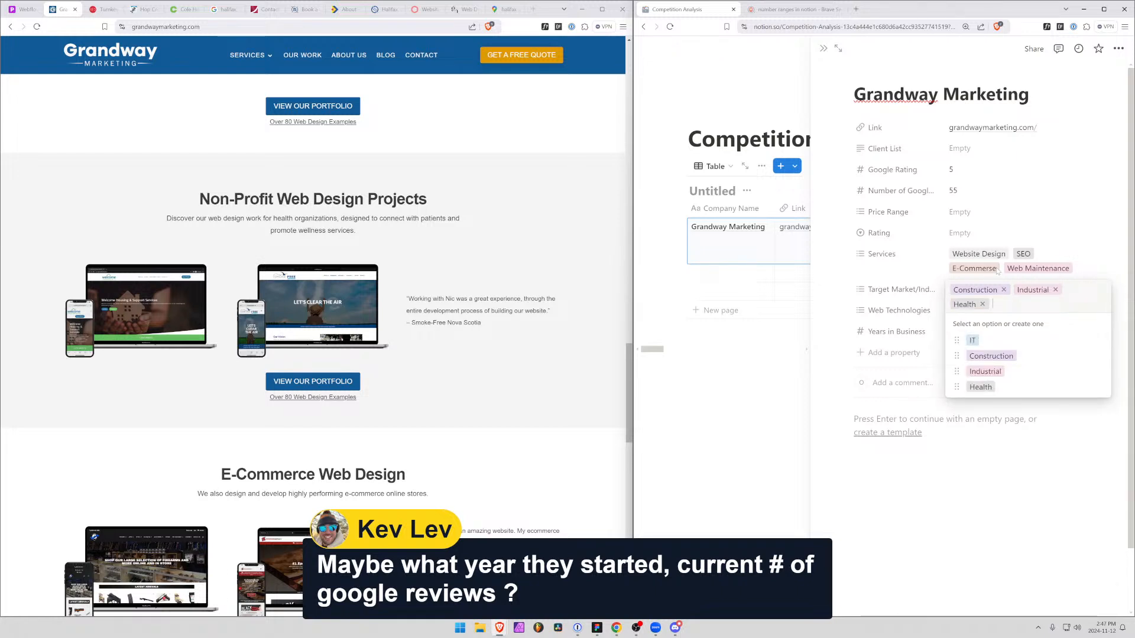
Create the options "Non-Profit" and "E-Commerce" in Grandway Marketing's Target Market/Industry property
type("Non-P")
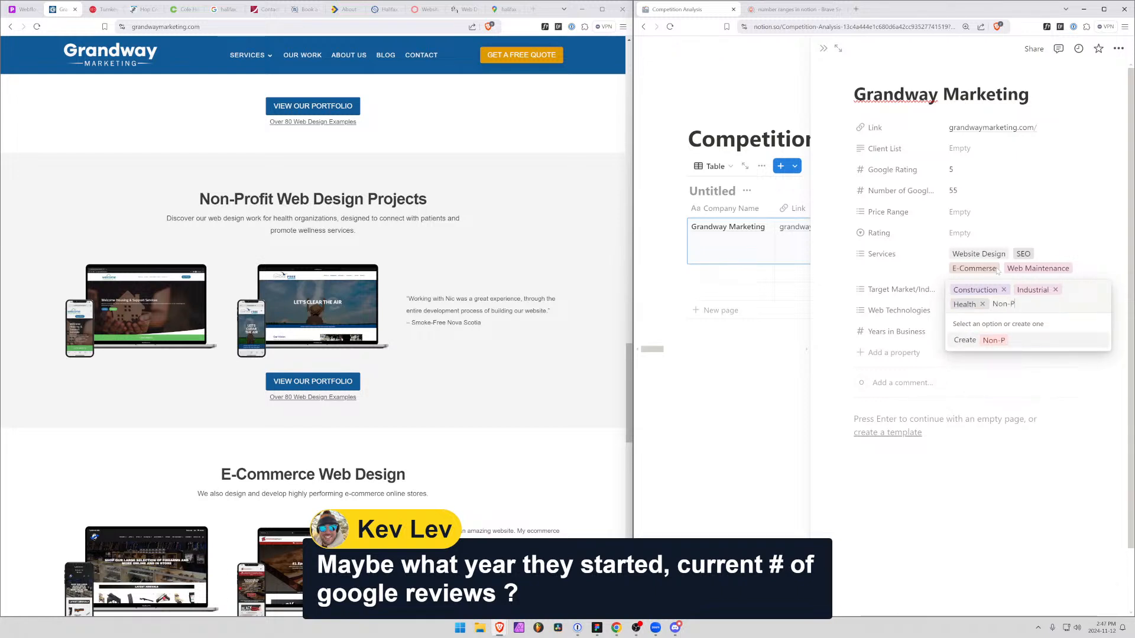
type("rofit")
key("Return")
type("E-")
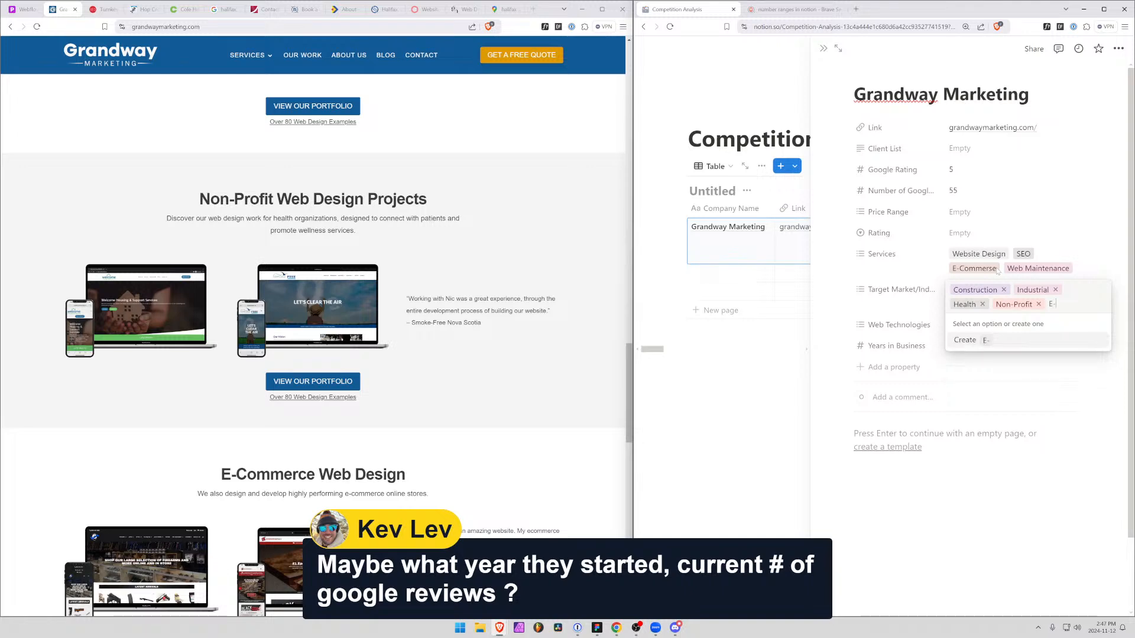
type("commerce")
key("Return")
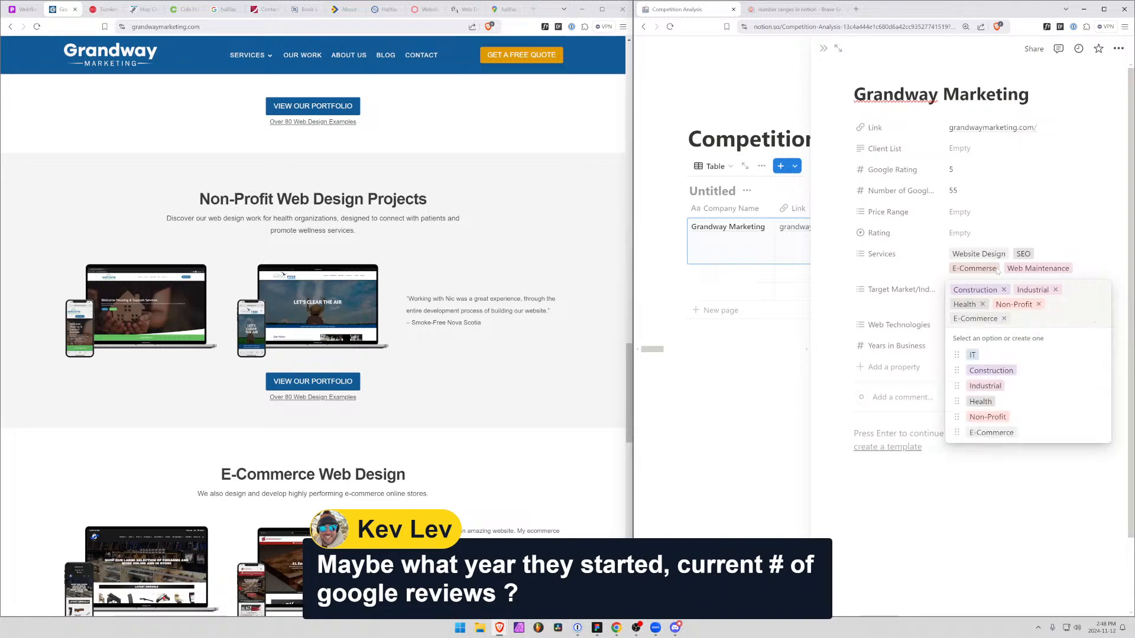
Review the rest of Grandway's homepage and browse its web design portfolio filtered to the Other category
scroll(522, 363, "down", 15)
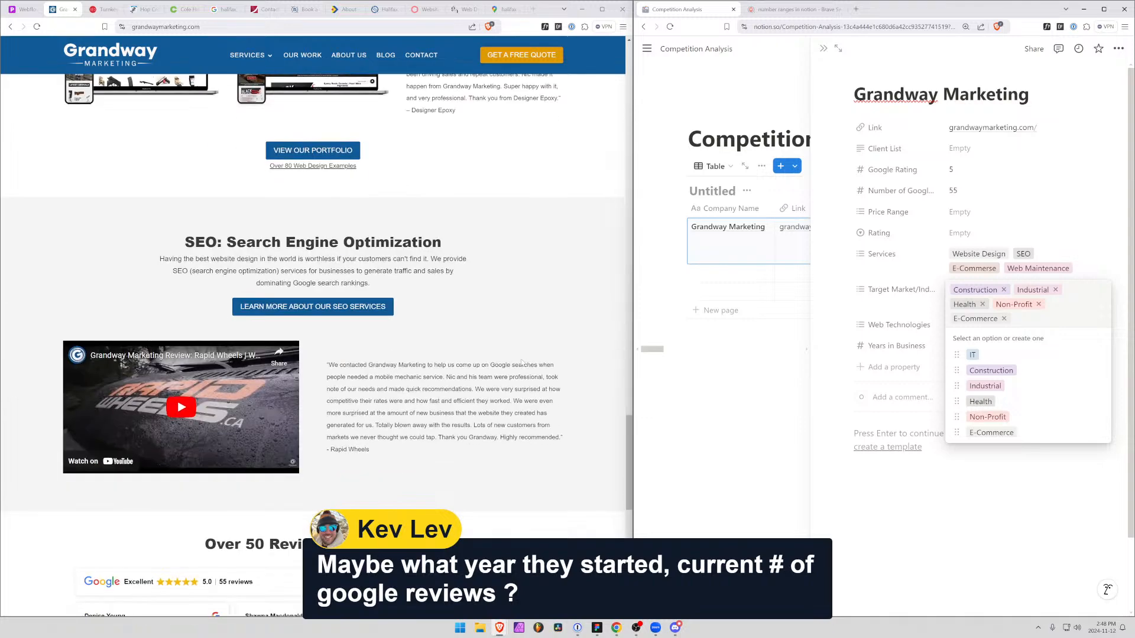
scroll(522, 362, "down", 7)
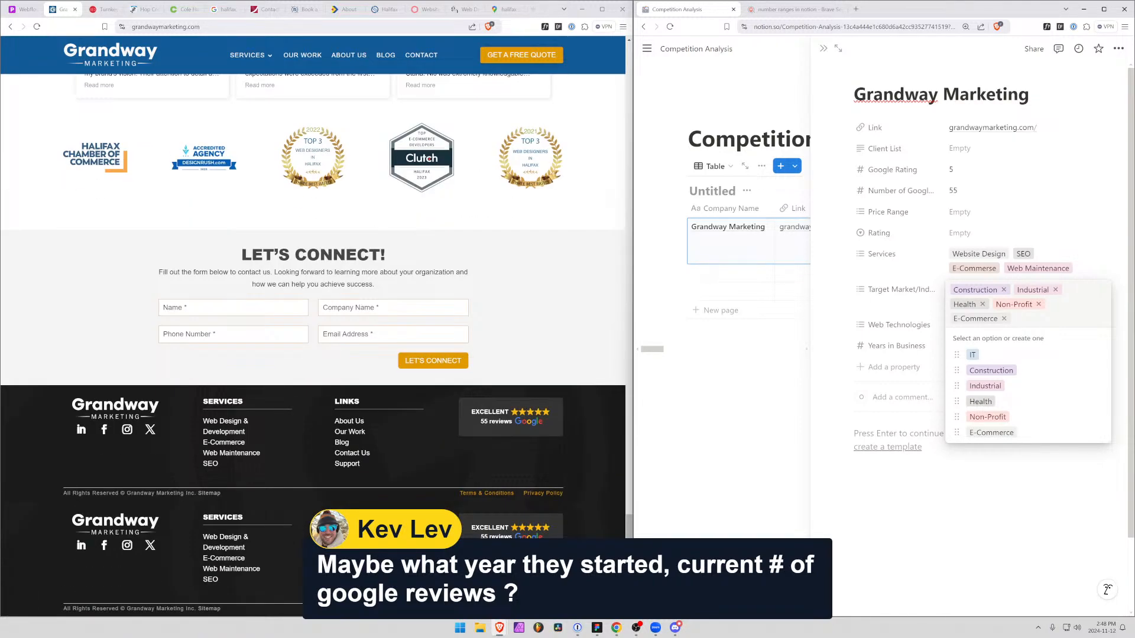
scroll(226, 489, "up", 7)
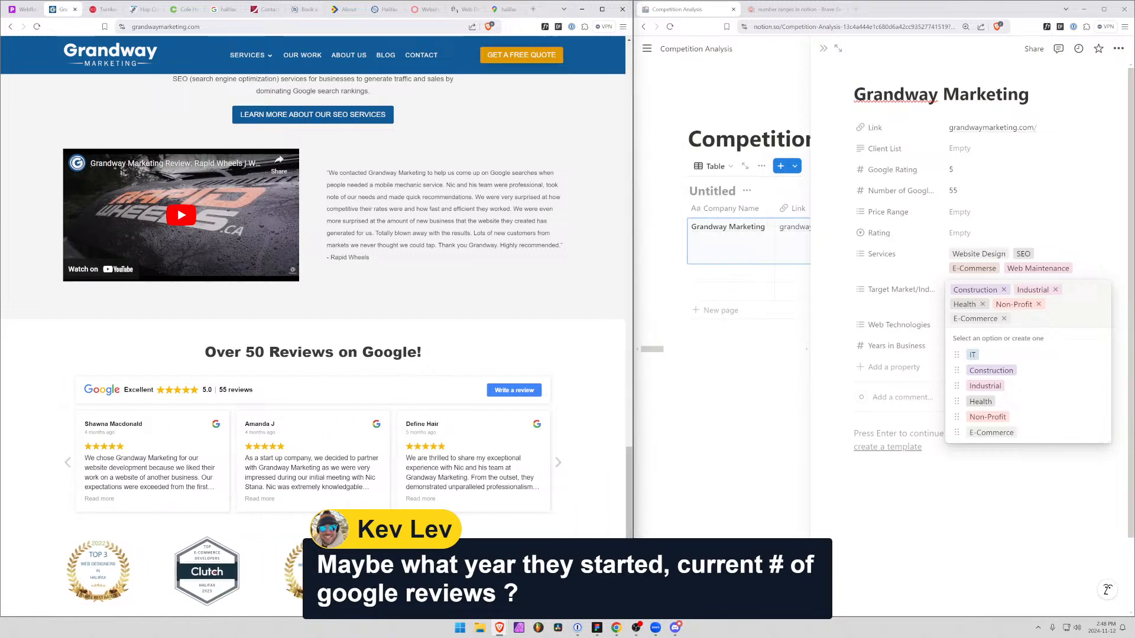
scroll(297, 406, "down", 7)
scroll(296, 406, "up", 15)
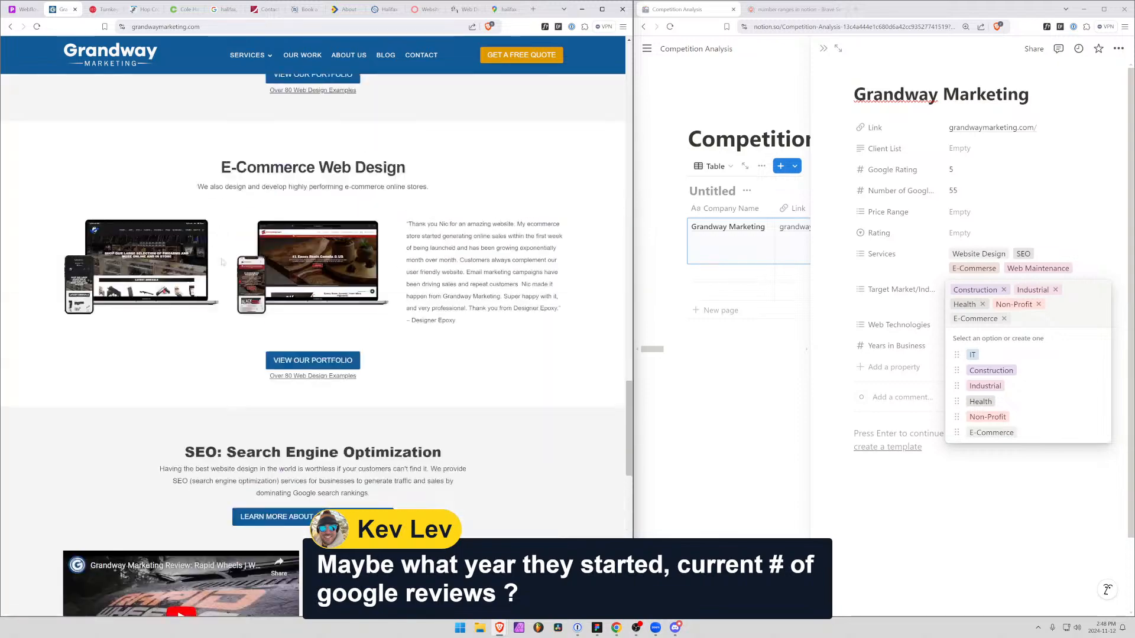
left_click(311, 57)
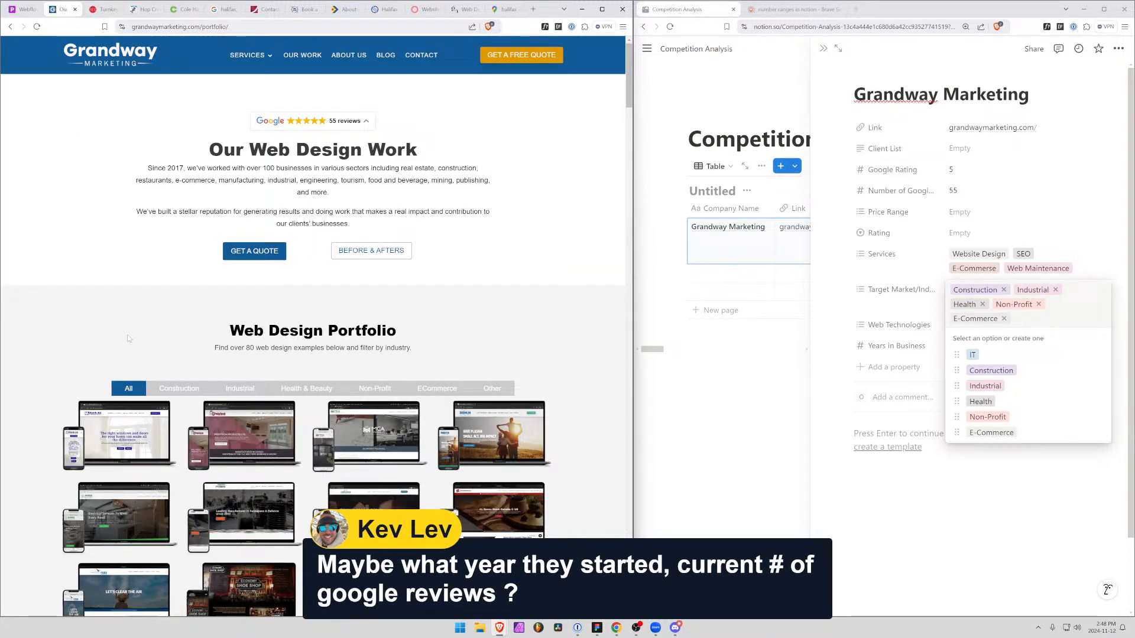
left_click(492, 389)
scroll(250, 361, "down", 5)
scroll(250, 361, "down", 1)
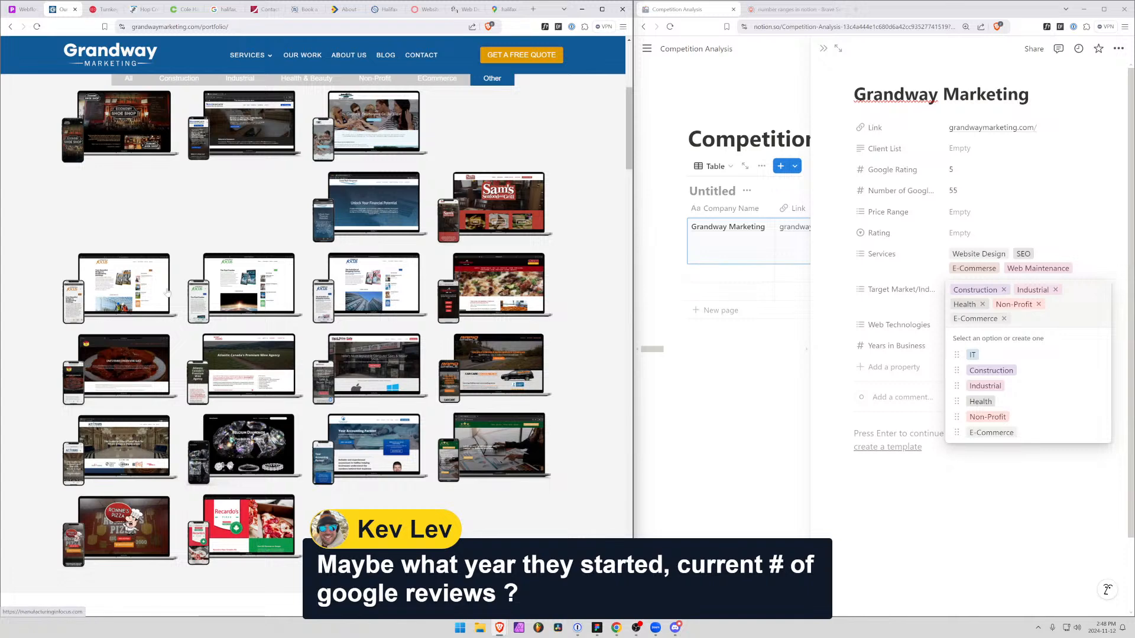
Examine the Business in Focus site from the portfolio and its parent FMG Publishing site
left_click(393, 290)
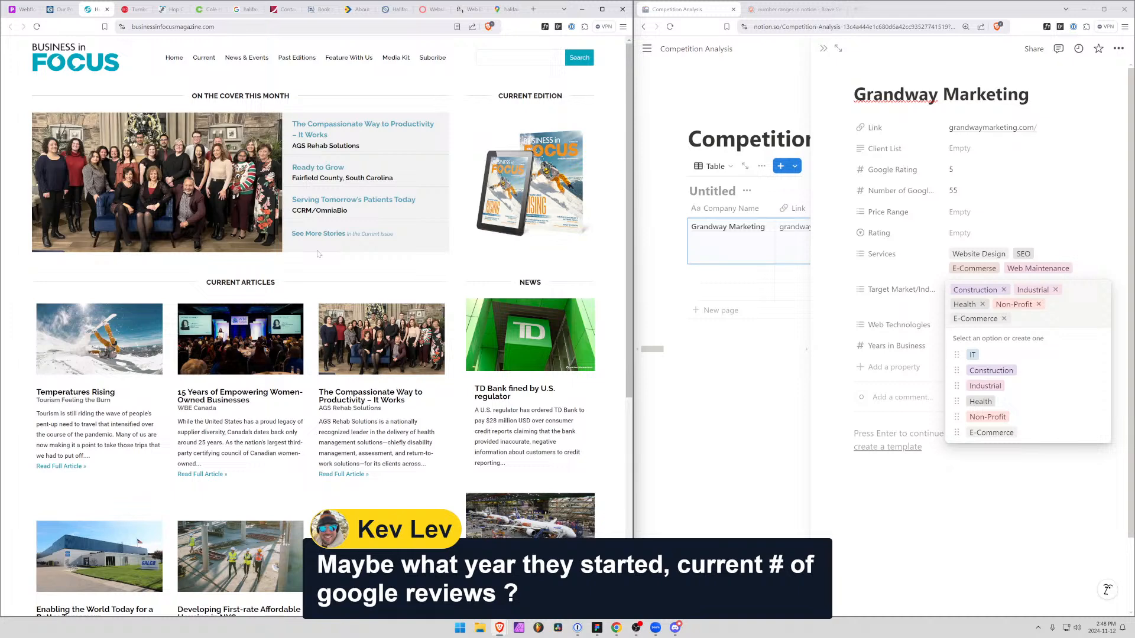
scroll(224, 265, "down", 5)
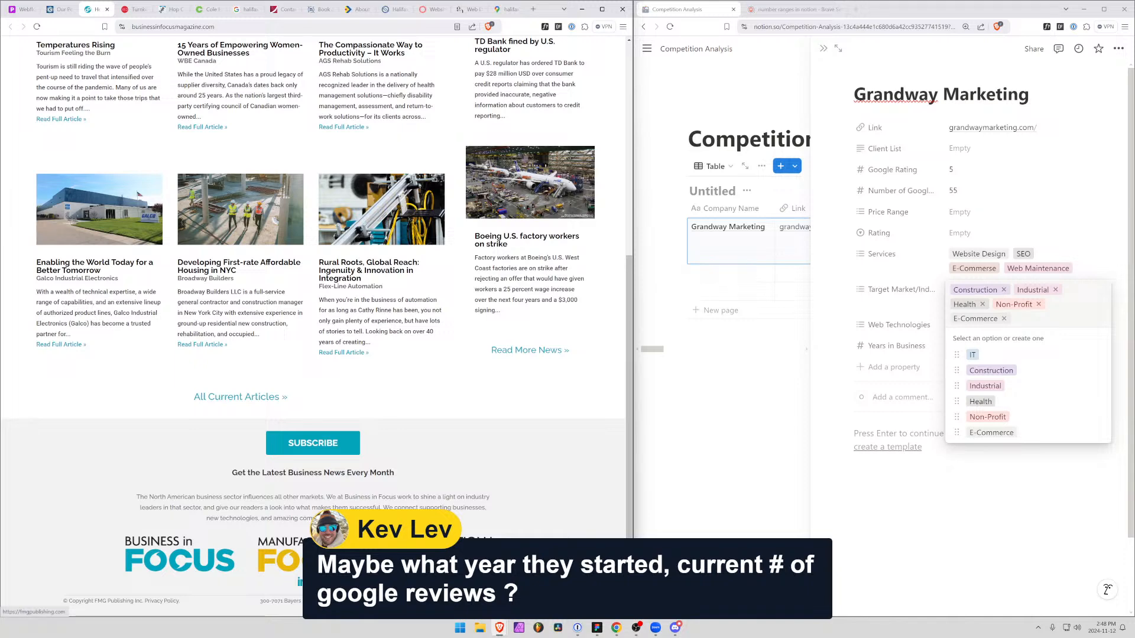
left_click(105, 601)
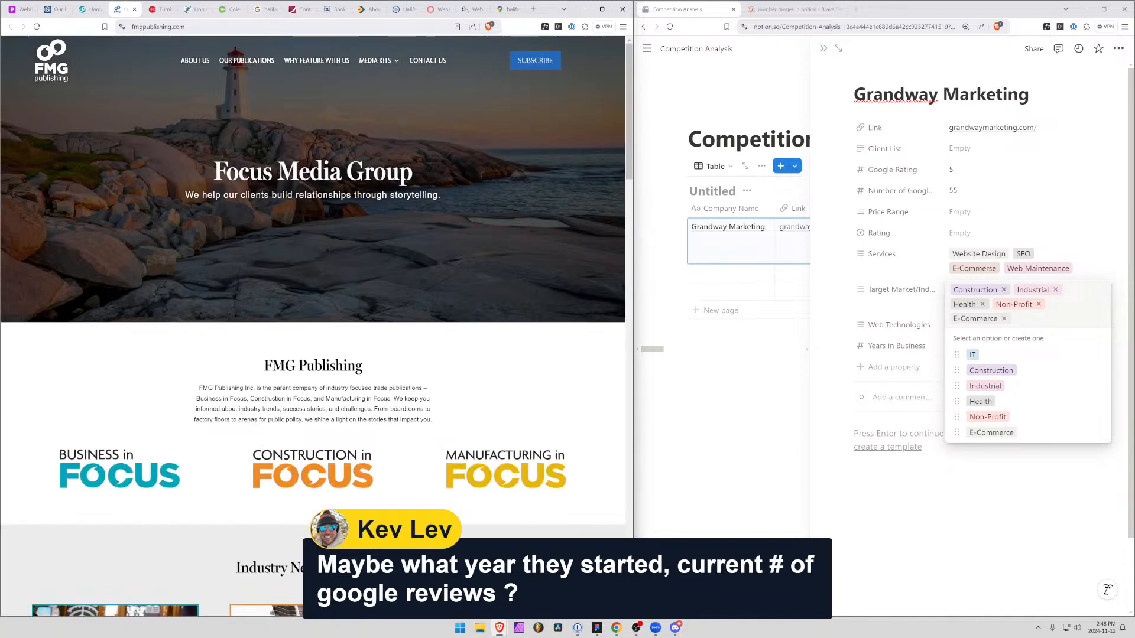
scroll(341, 330, "down", 15)
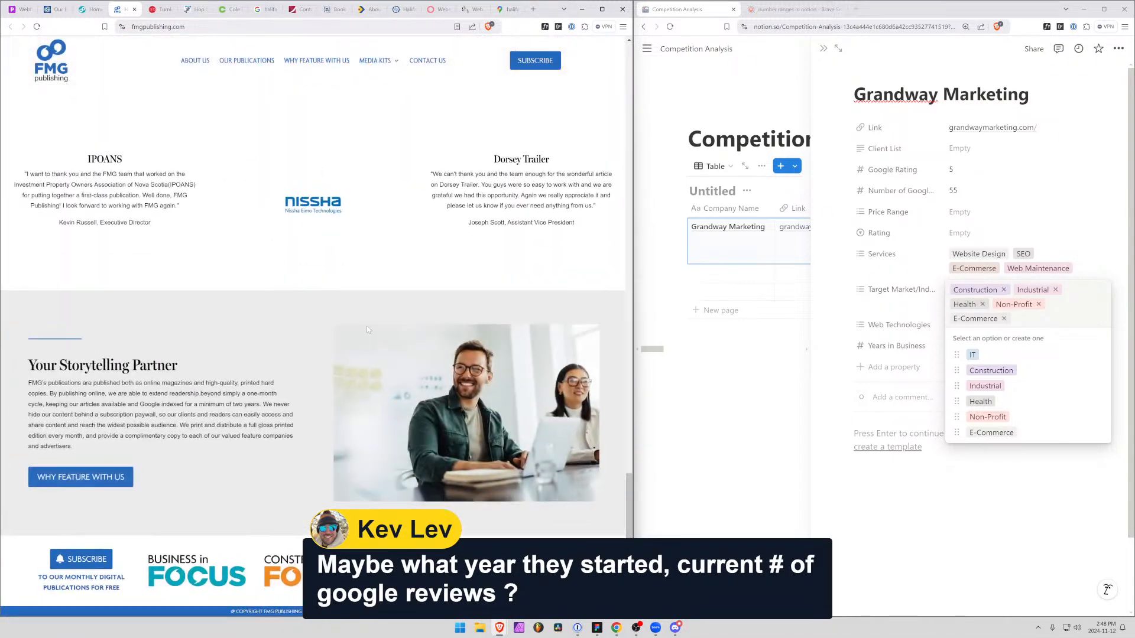
scroll(381, 329, "up", 10)
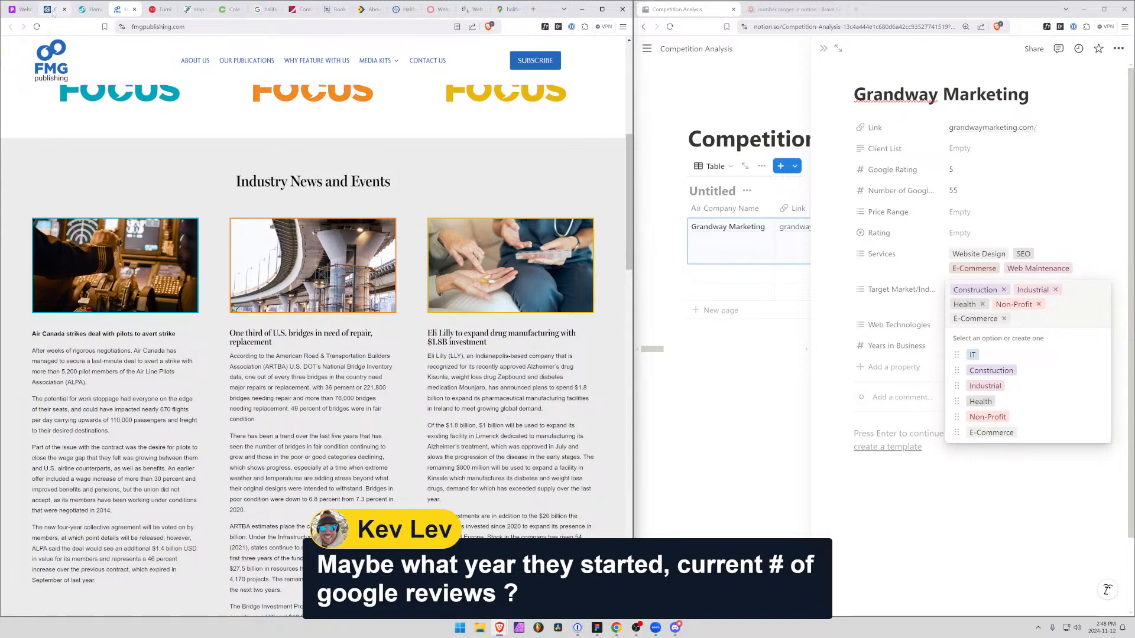
left_click(134, 9)
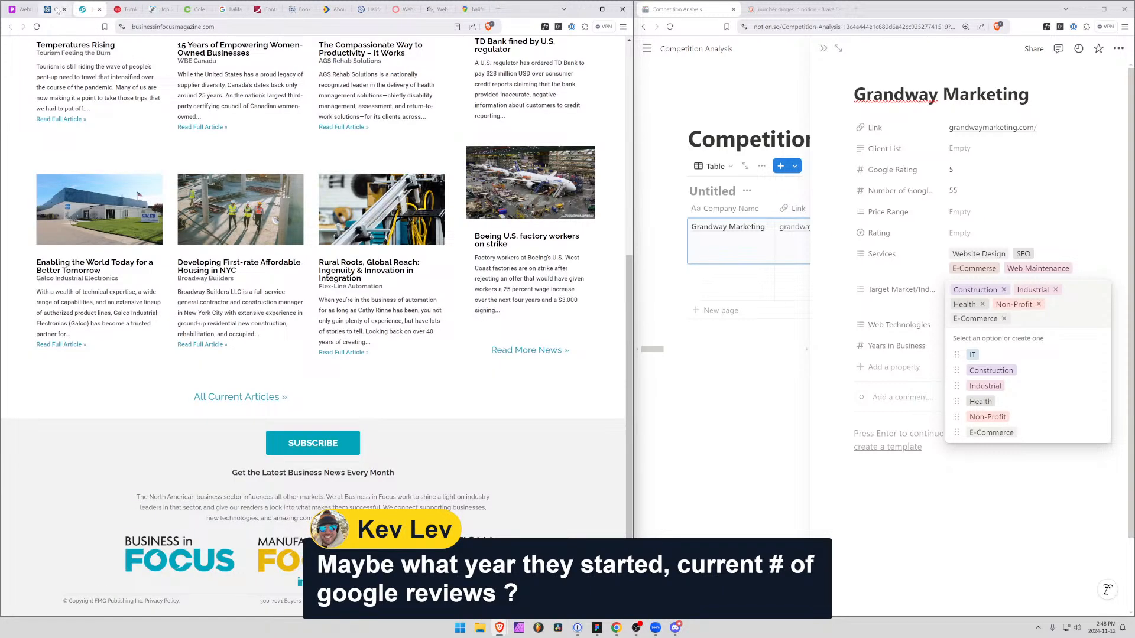
Open the Business Works Accounting site from Grandway's portfolio and inspect its page source for the web technology used
left_click(59, 9)
left_click(383, 471)
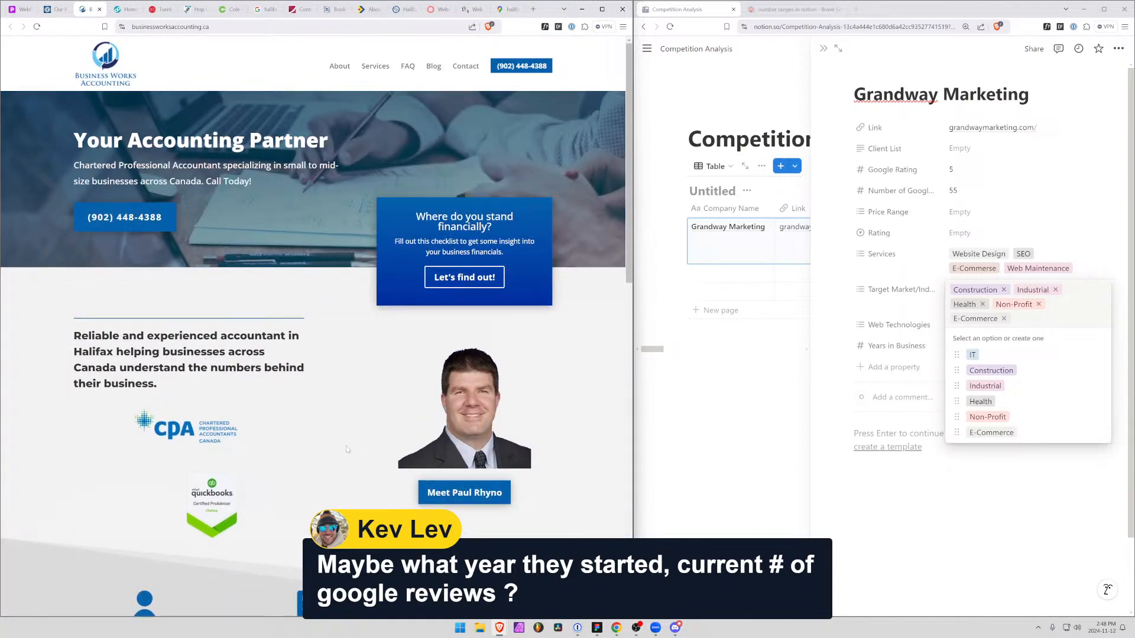
scroll(279, 453, "down", 10)
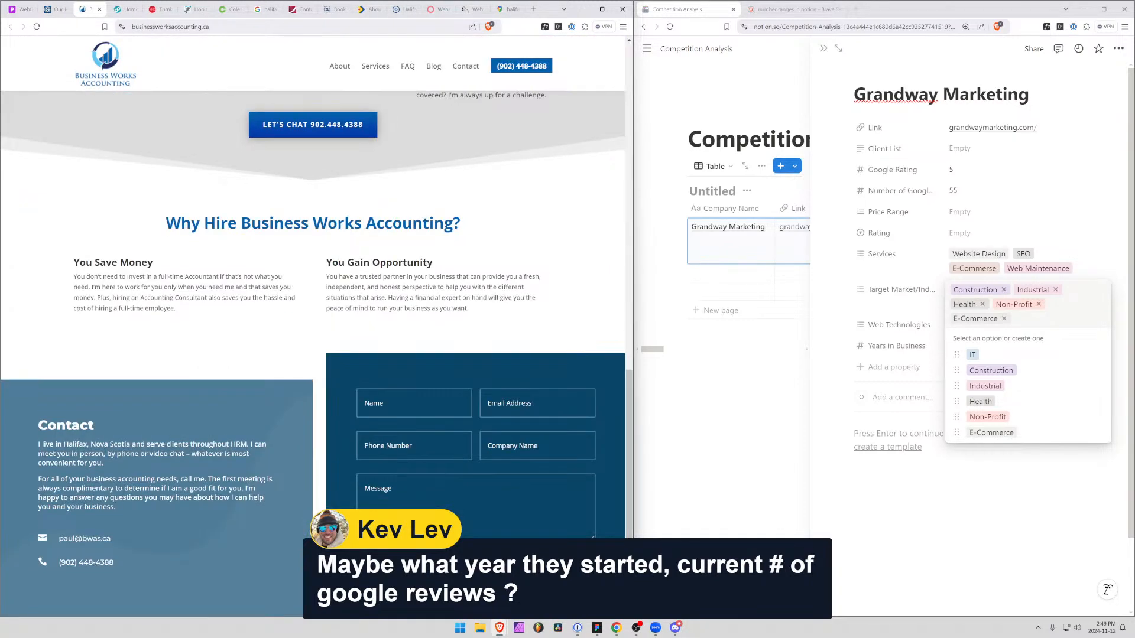
scroll(77, 562, "up", 10)
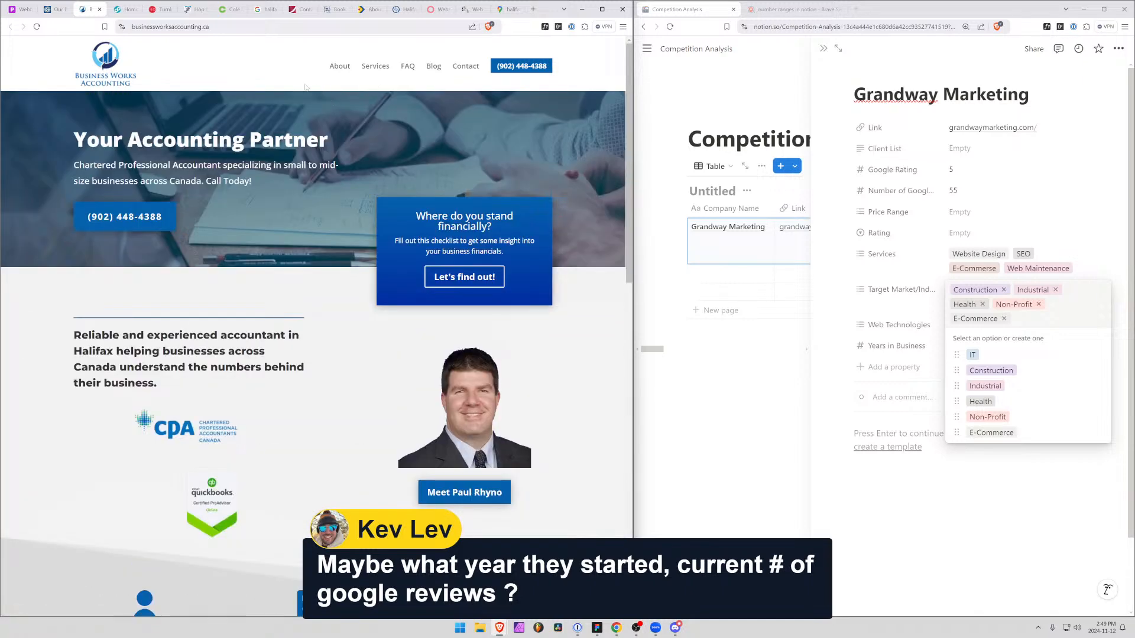
key("F12")
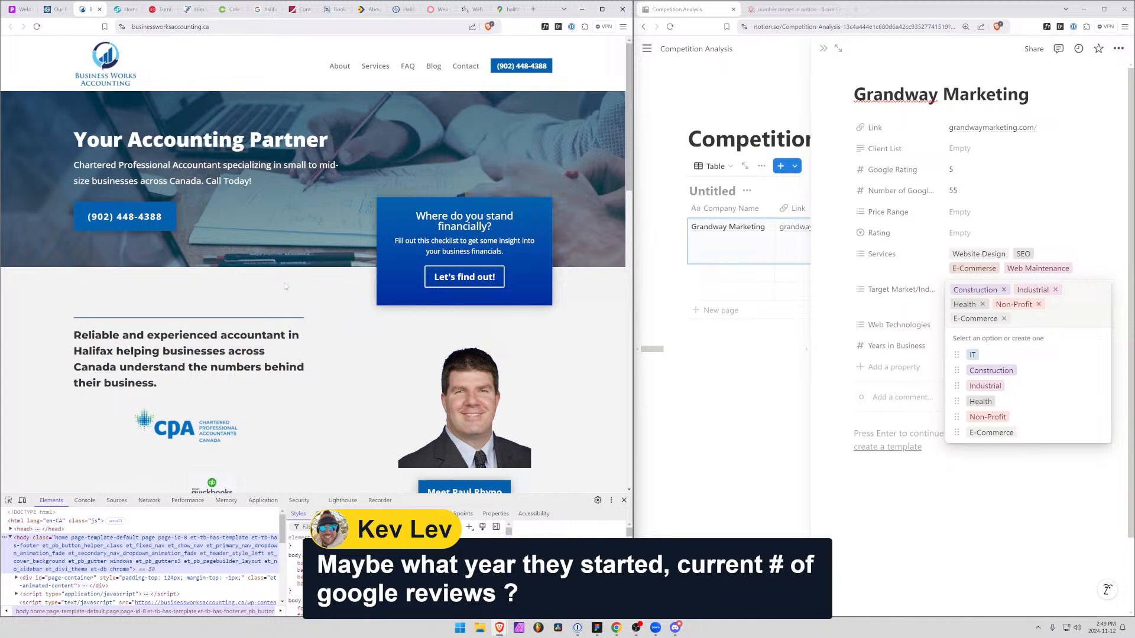
key("ctrl+u")
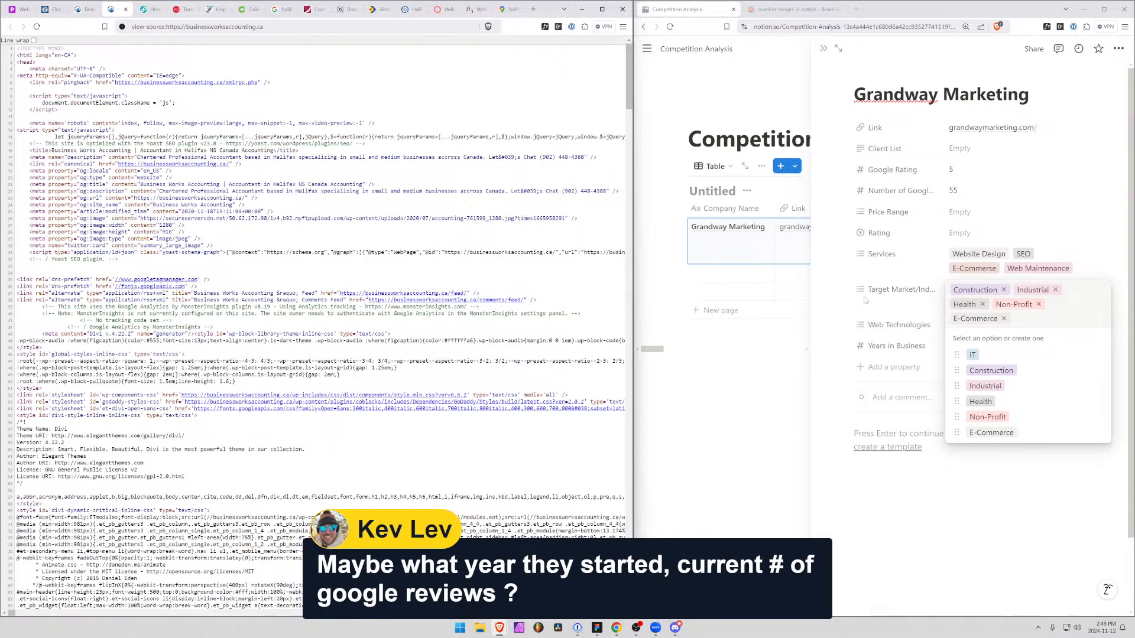
Assign the existing WordPress option to Grandway Marketing's Web Technologies property
left_click(866, 335)
left_click(952, 324)
type("W")
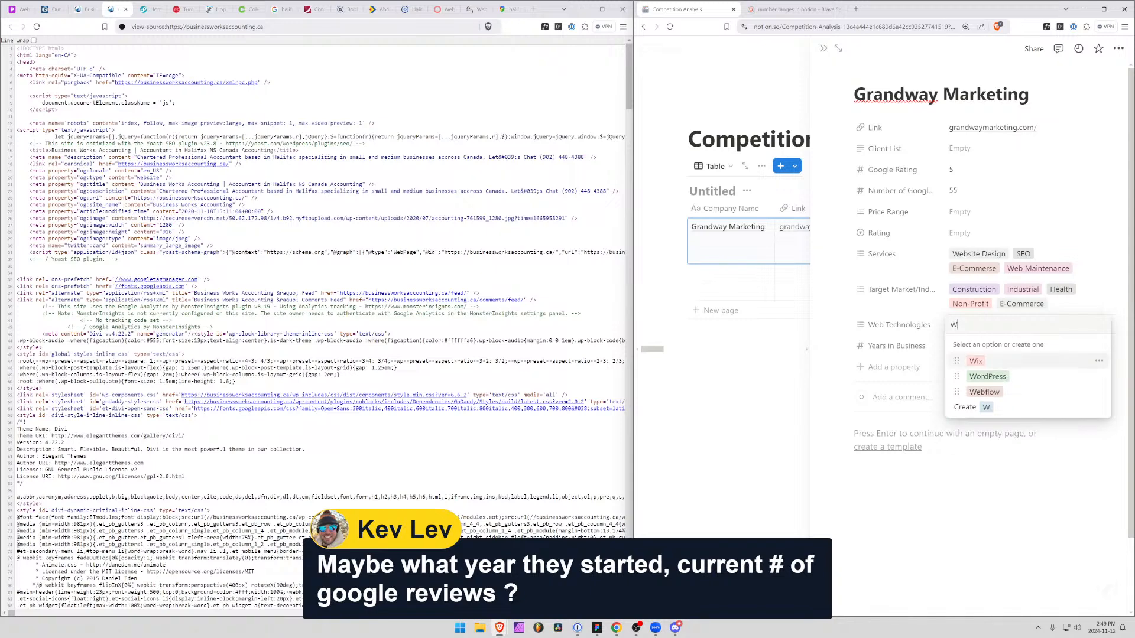
key("Down")
key("Return")
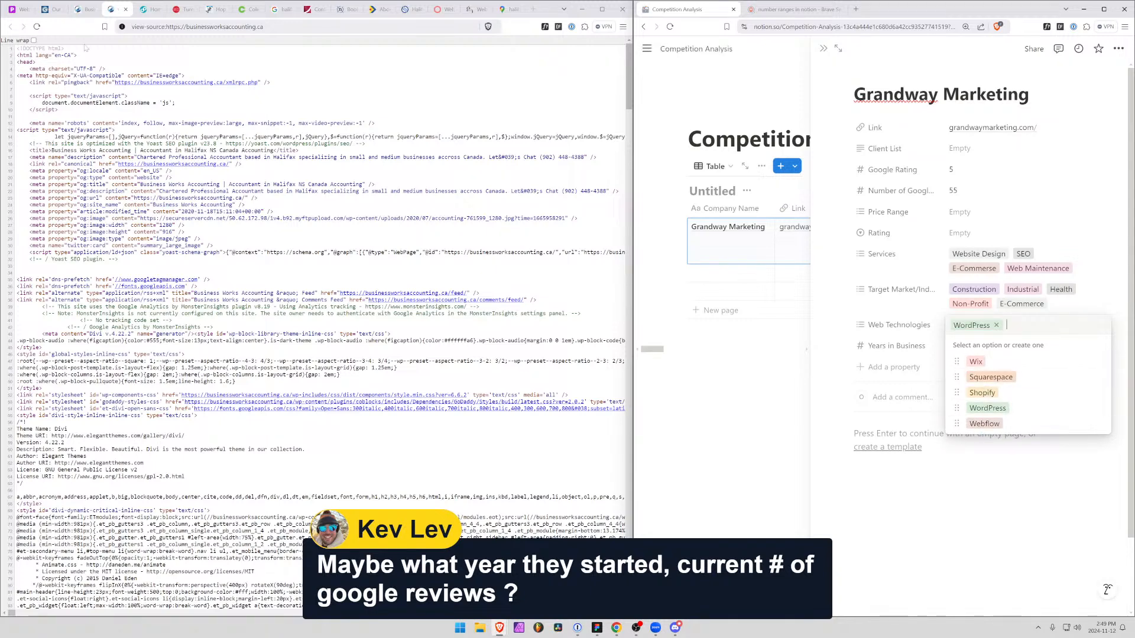
Close the accounting site and inspect the source of Grandway's portfolio page, highlighting the theme's author URI
left_click(125, 9)
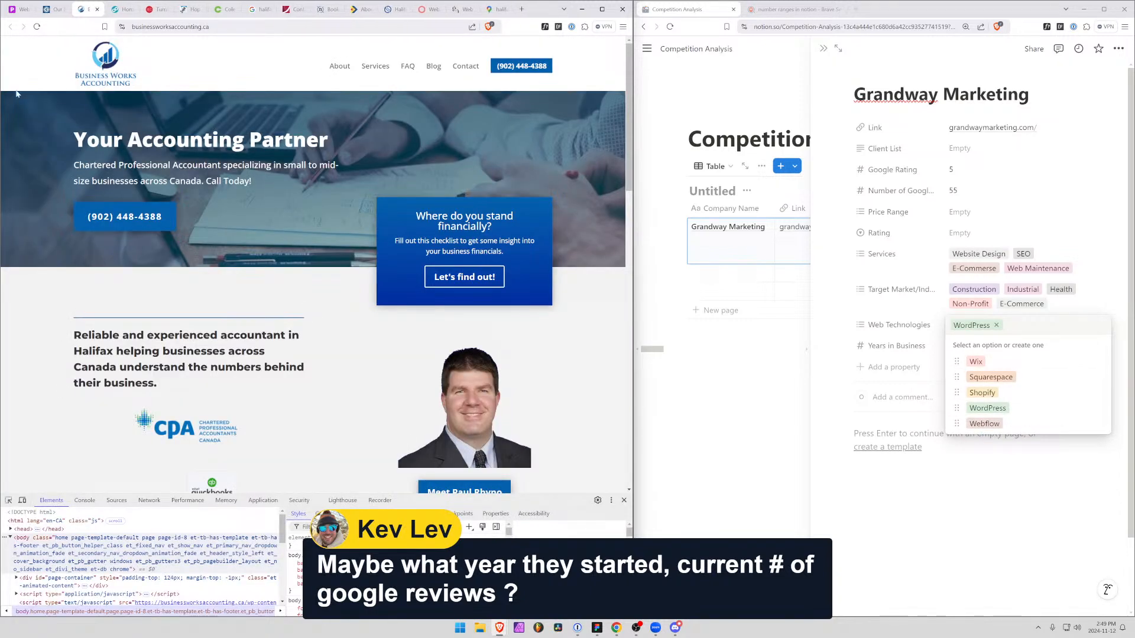
scroll(104, 416, "down", 10)
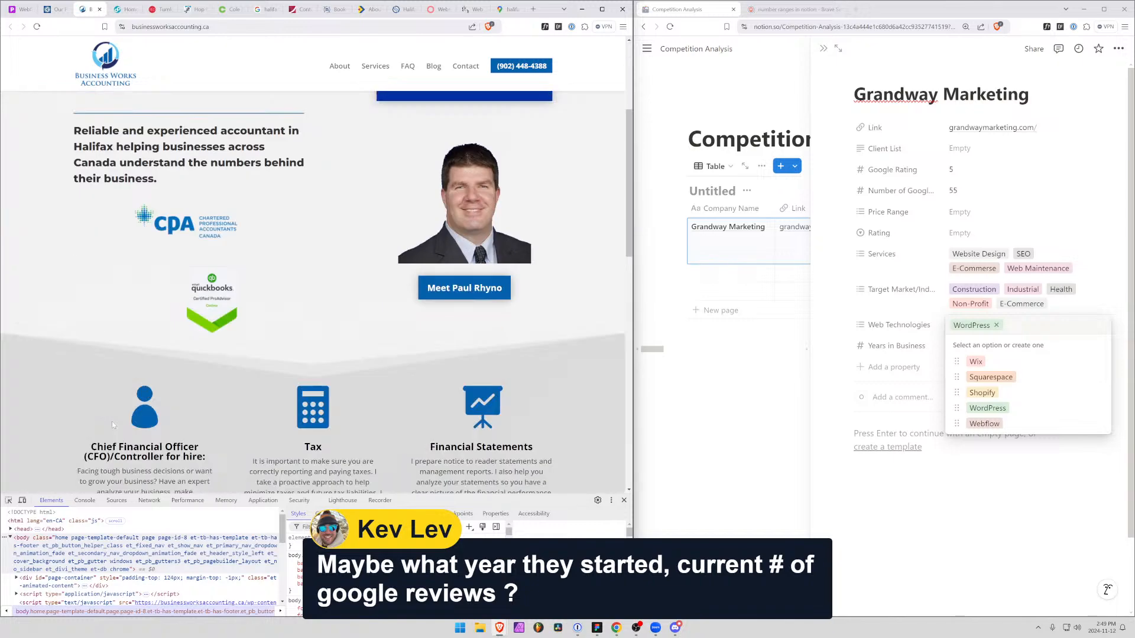
scroll(112, 421, "up", 10)
left_click(99, 8)
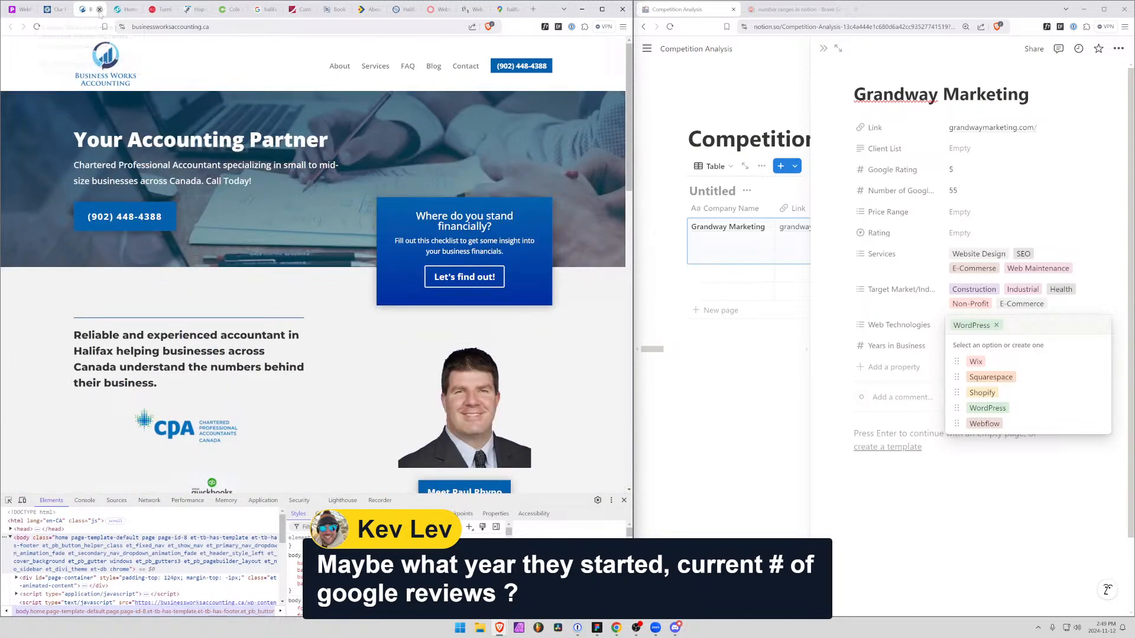
scroll(490, 489, "up", 5)
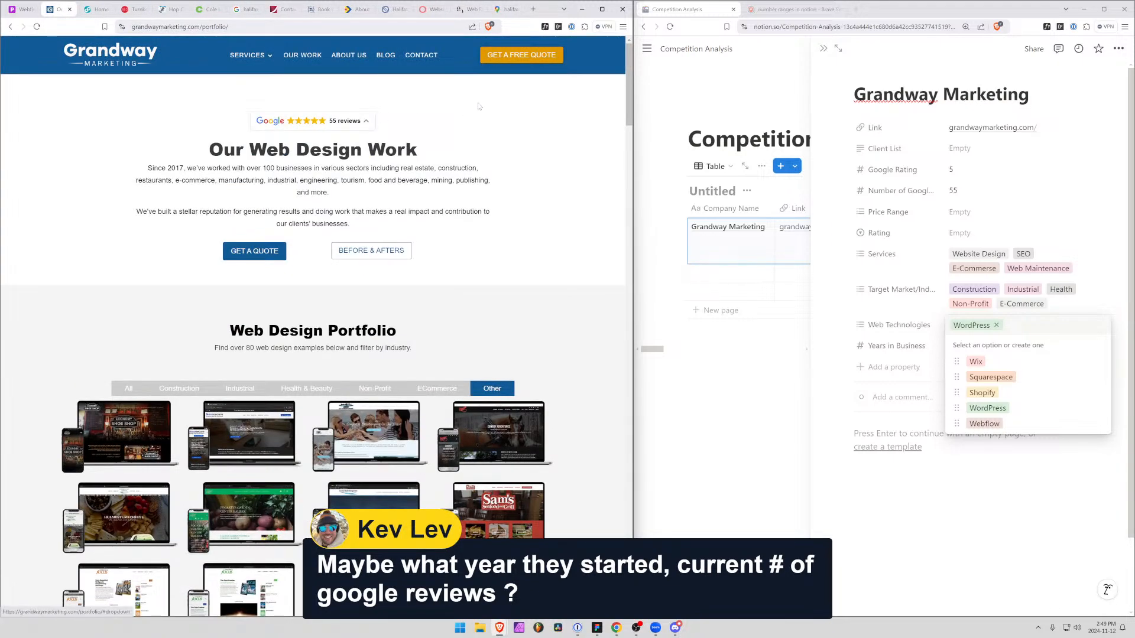
key("ctrl+u")
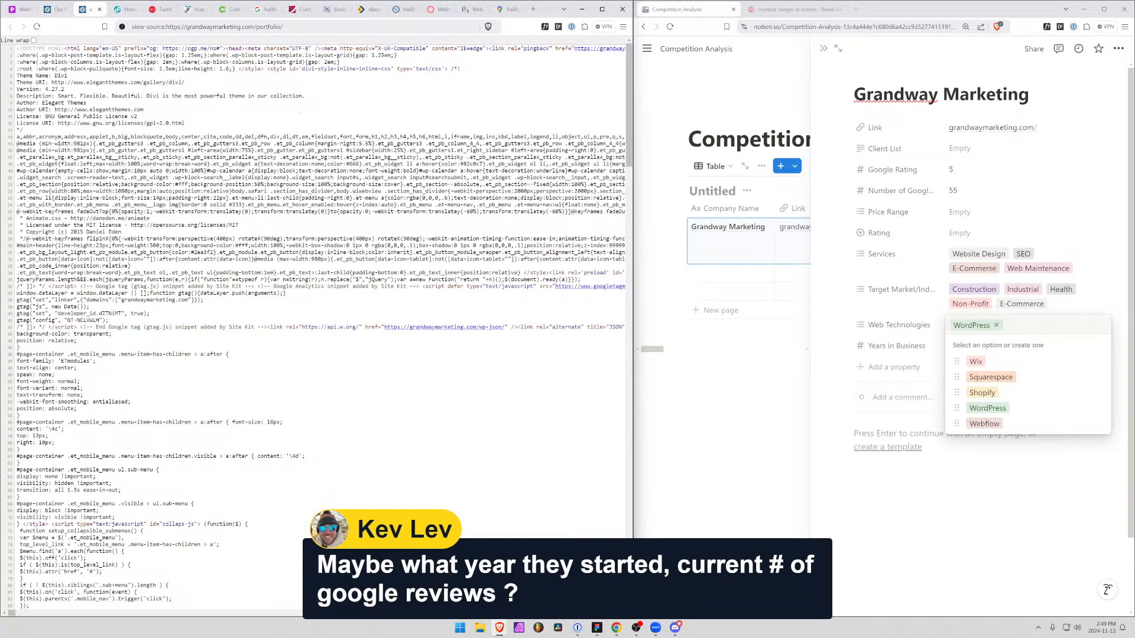
left_click_drag(143, 109, 55, 109)
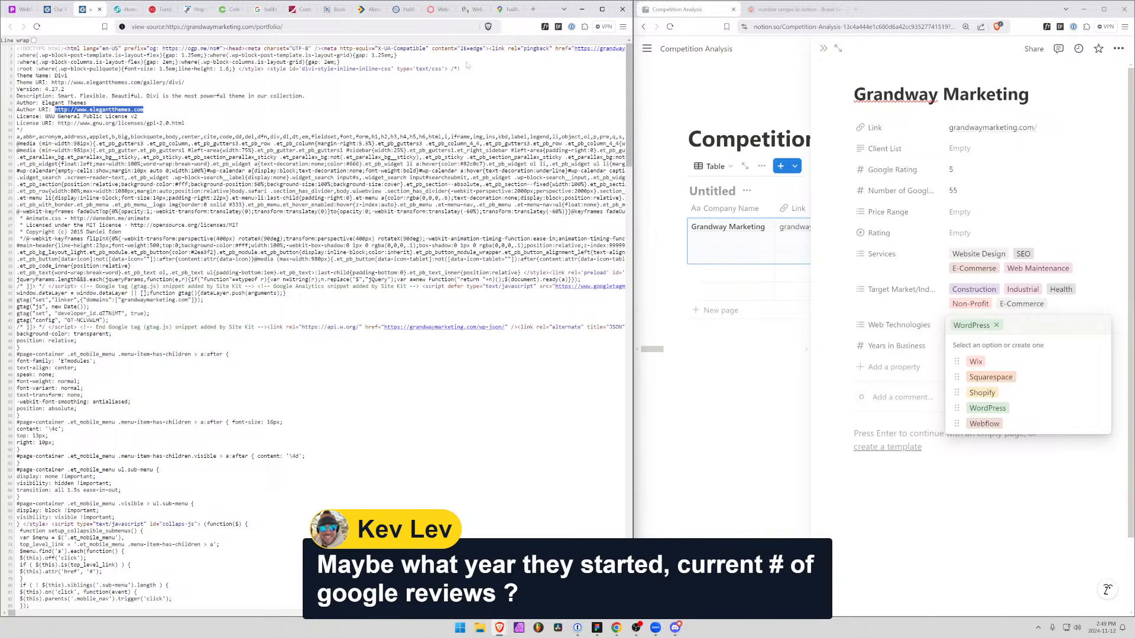
Search the web for "elegant themes" in a new browser tab
left_click(532, 10)
type("el")
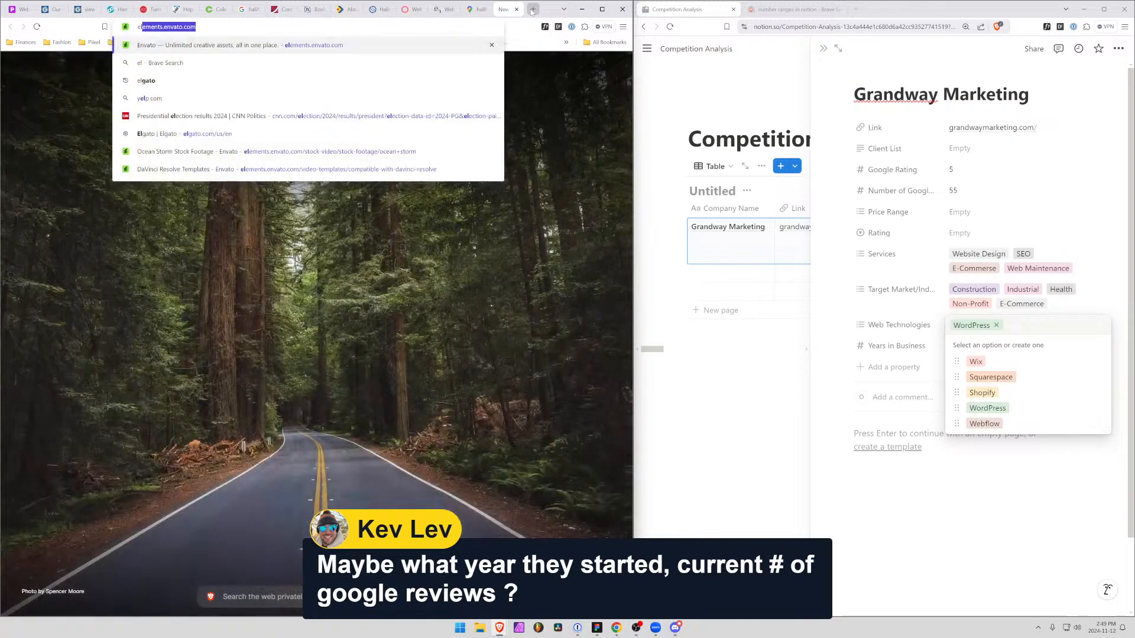
type("egant")
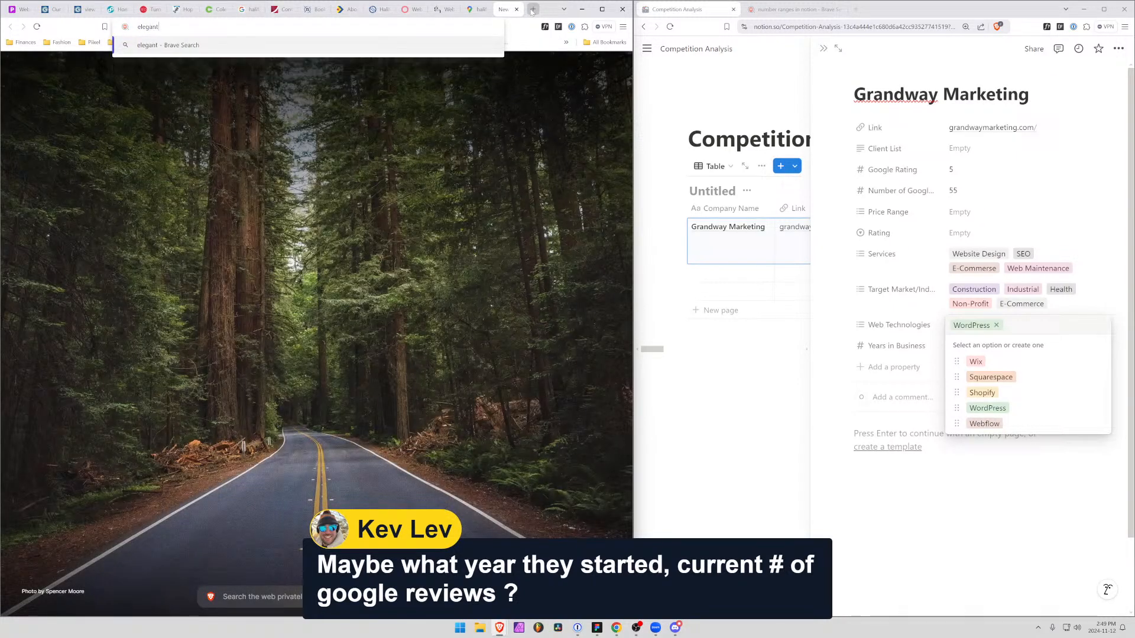
type(" themes&source=desktop")
key("Return")
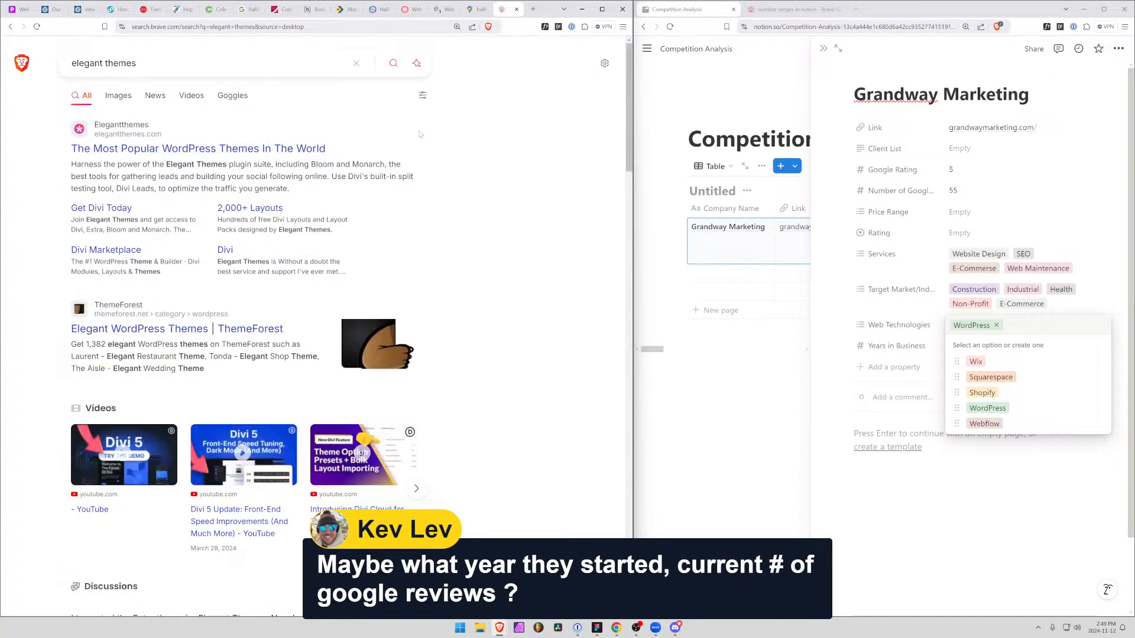
Open the Elegant Themes website from the search results, then return to the portfolio page's source and inspect it for web technologies
left_click(198, 148)
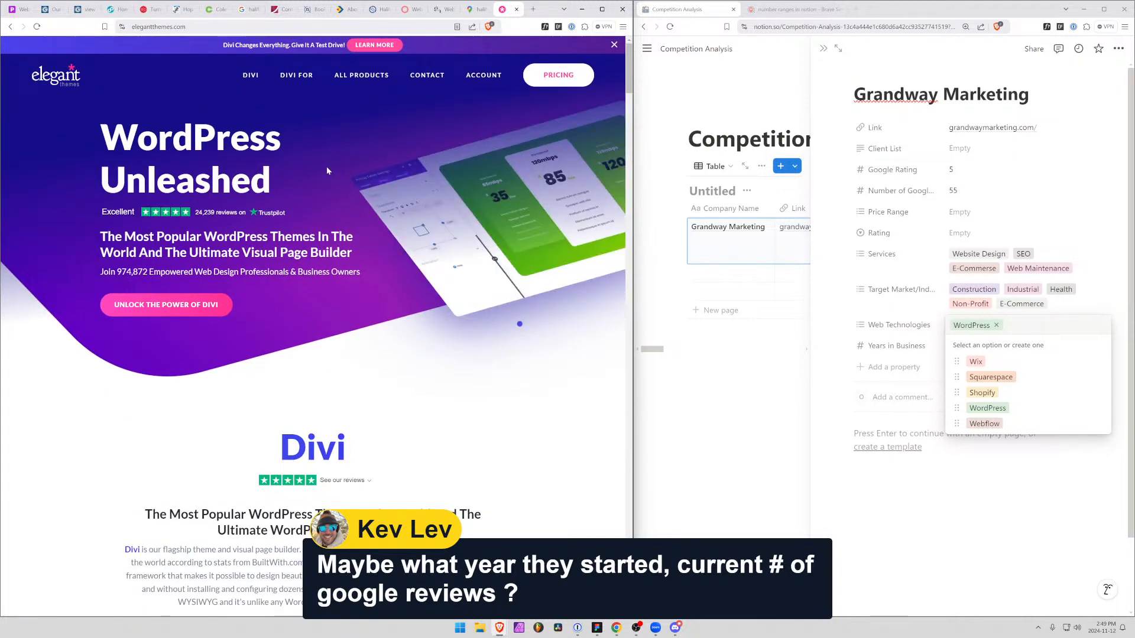
left_click(473, 9)
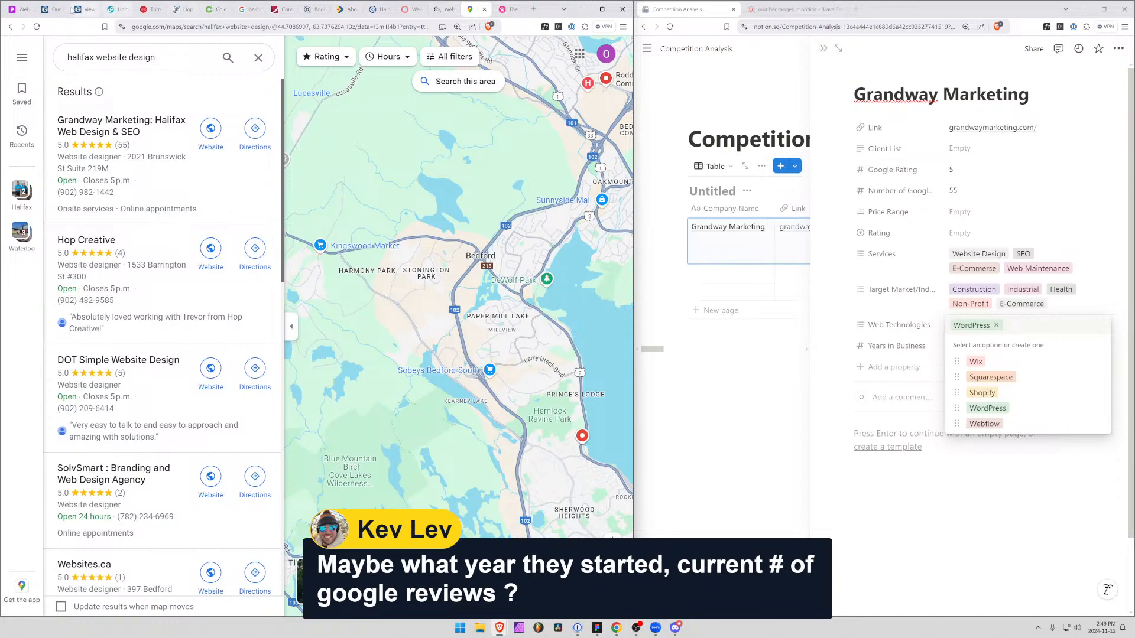
left_click(50, 9)
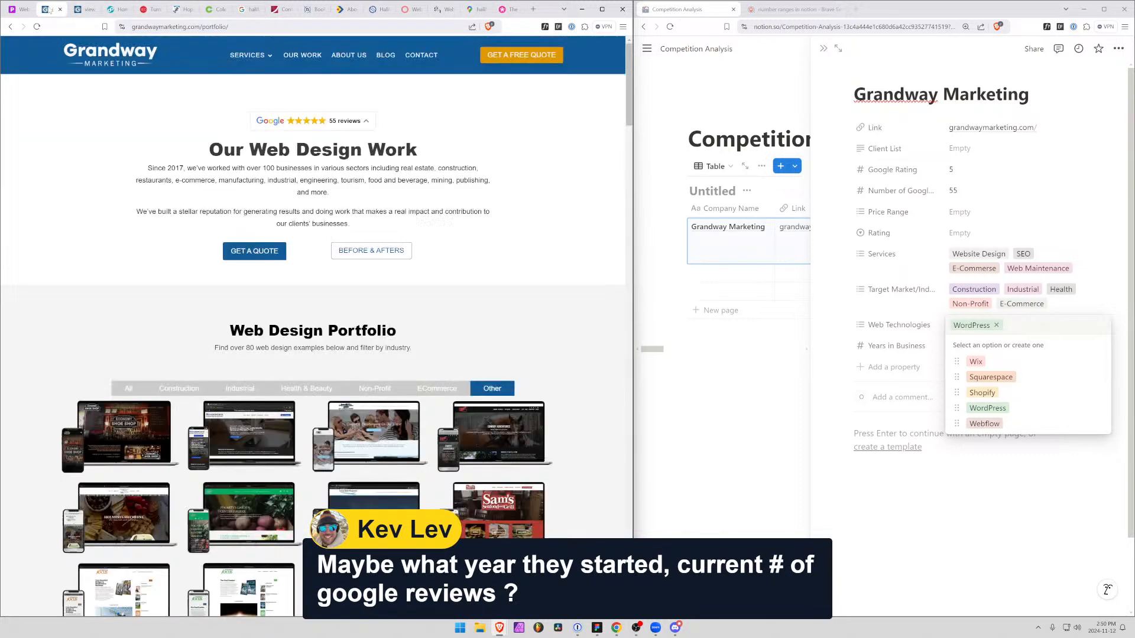
left_click(82, 9)
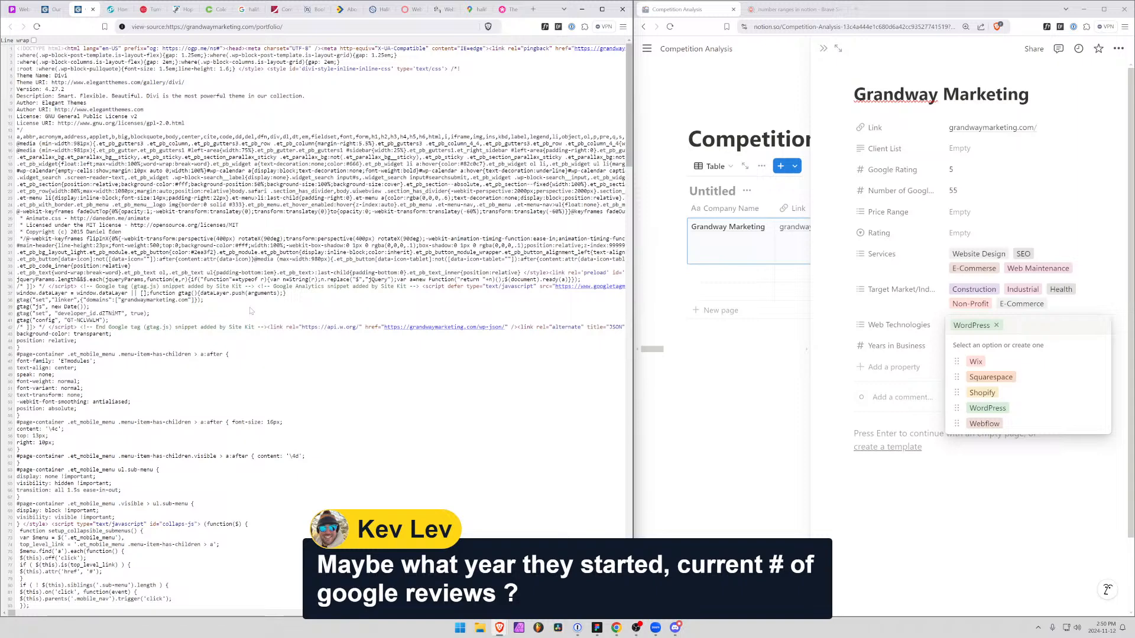
scroll(265, 336, "down", 3)
scroll(252, 336, "down", 5)
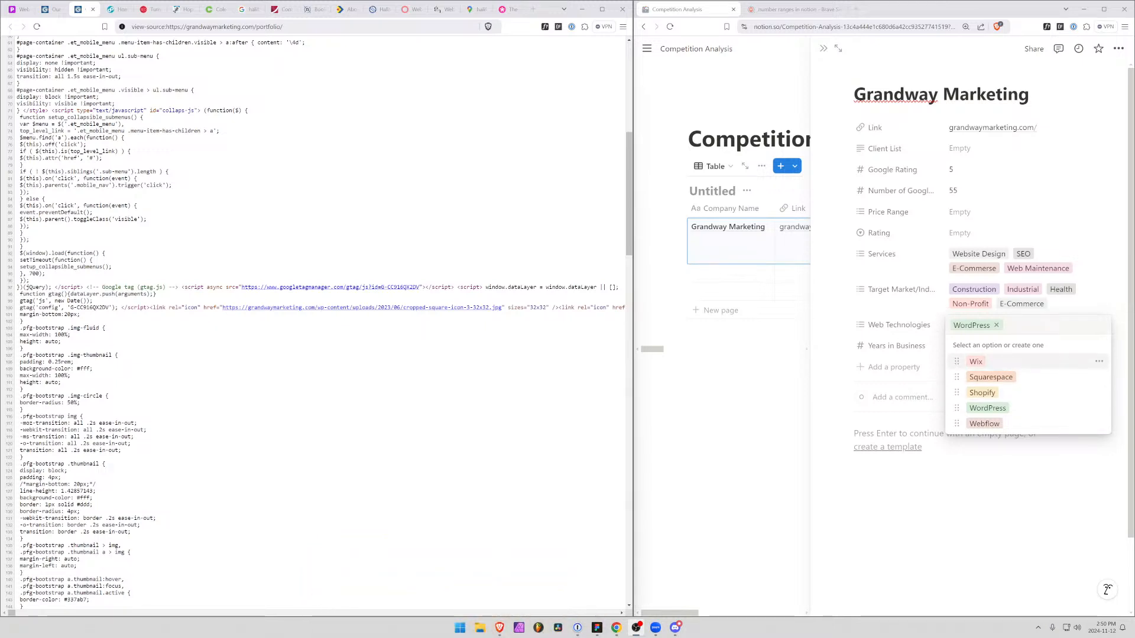
Create a Yoast option in Grandway Marketing's Web Technologies property and assign it alongside WordPress
left_click(1015, 326)
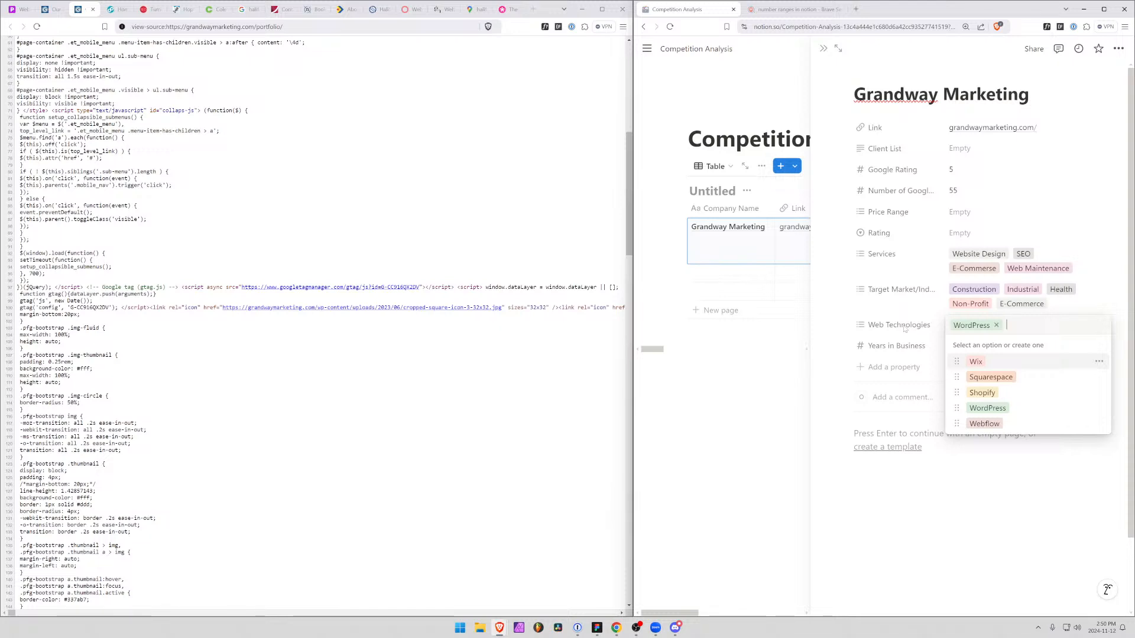
type("Yoan")
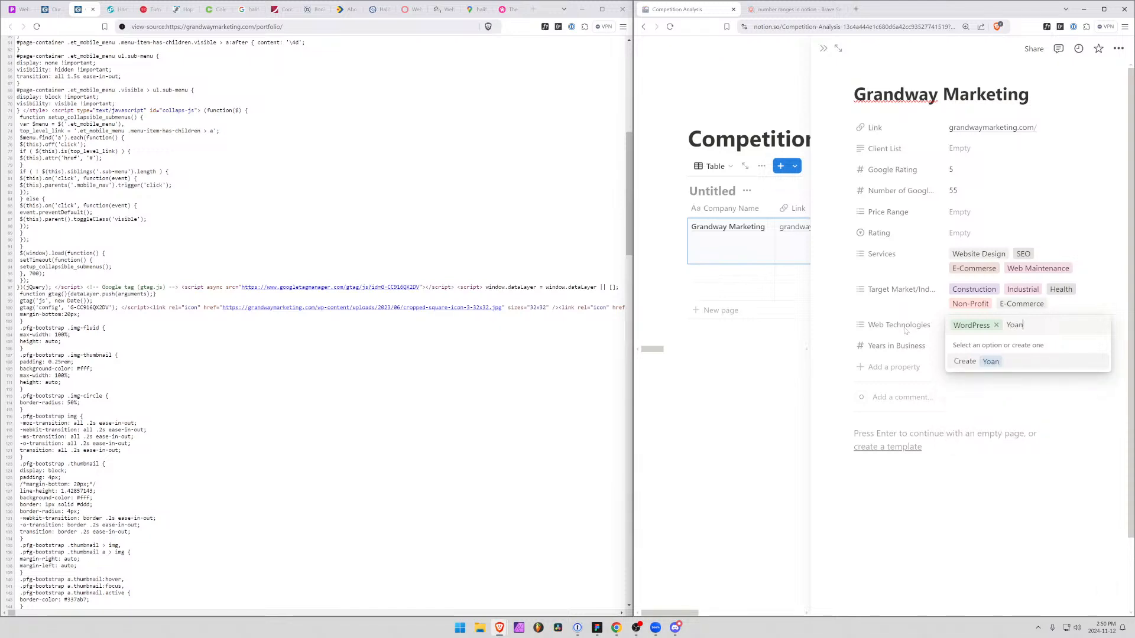
key("BackSpace")
type("st")
key("Return")
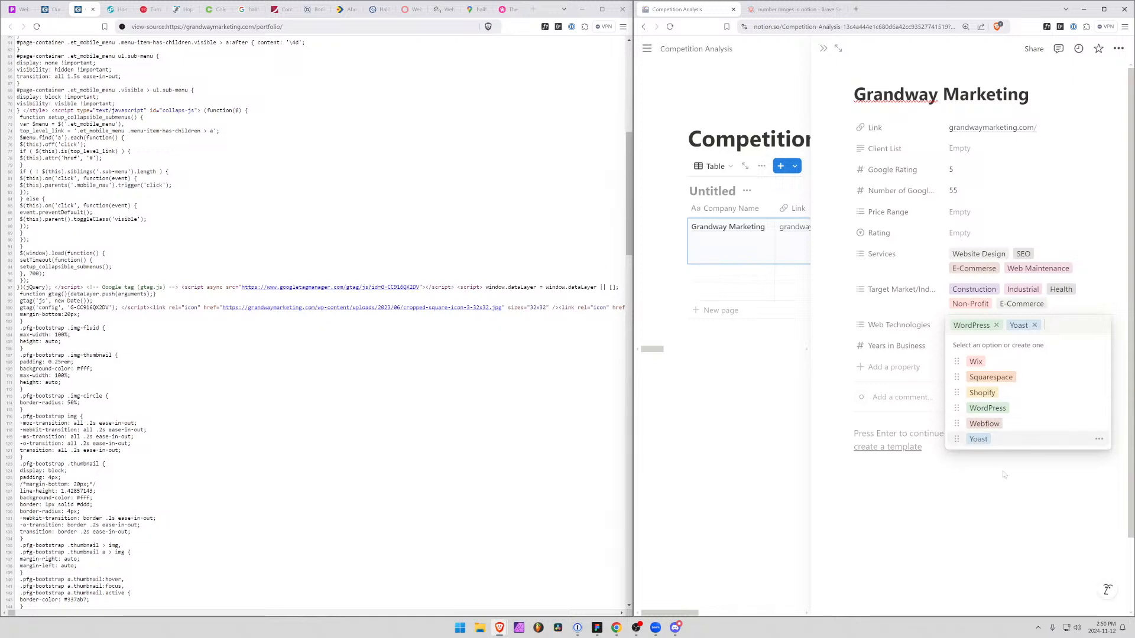
left_click(1005, 475)
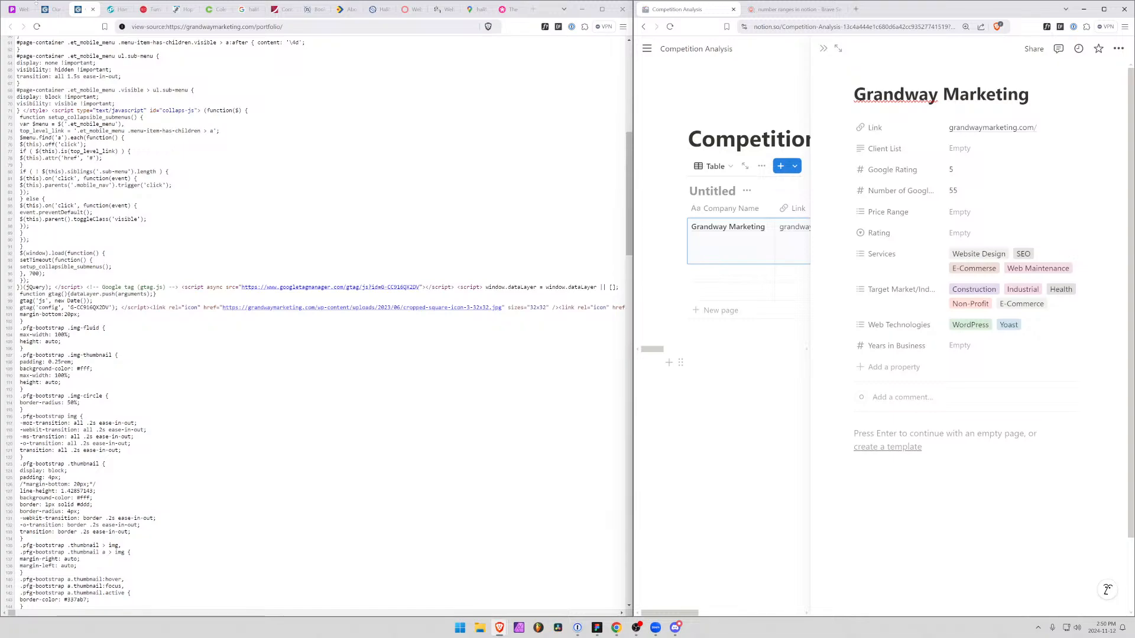
Close the page source and look through Grandway's portfolio page, including its before-and-after examples
left_click(94, 11)
left_click(52, 9)
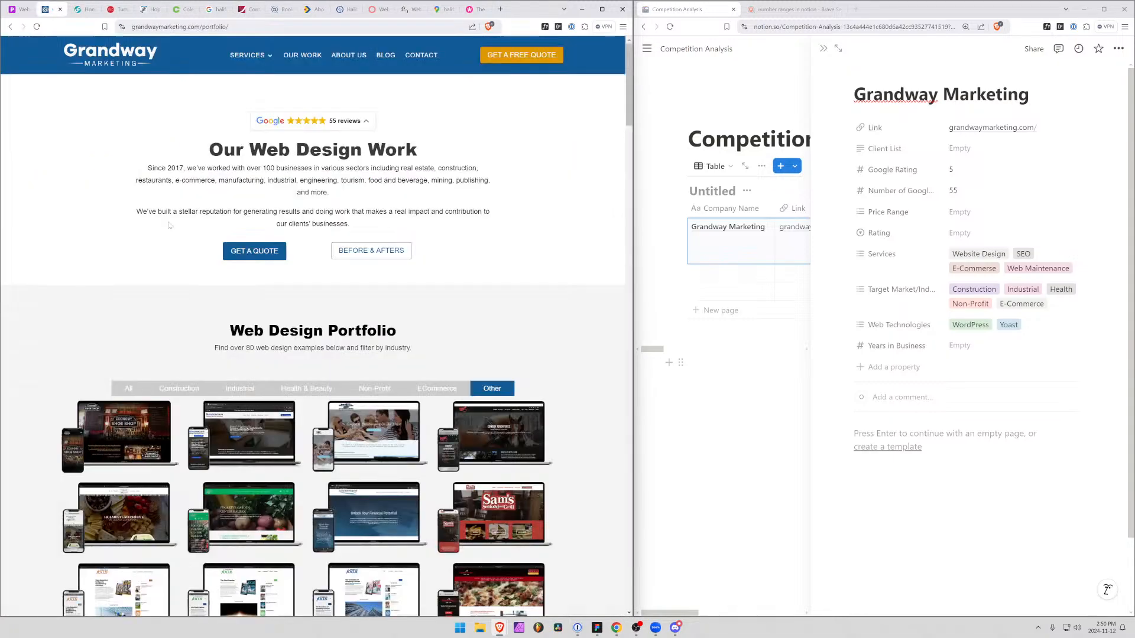
scroll(253, 326, "down", 6)
scroll(253, 326, "down", 15)
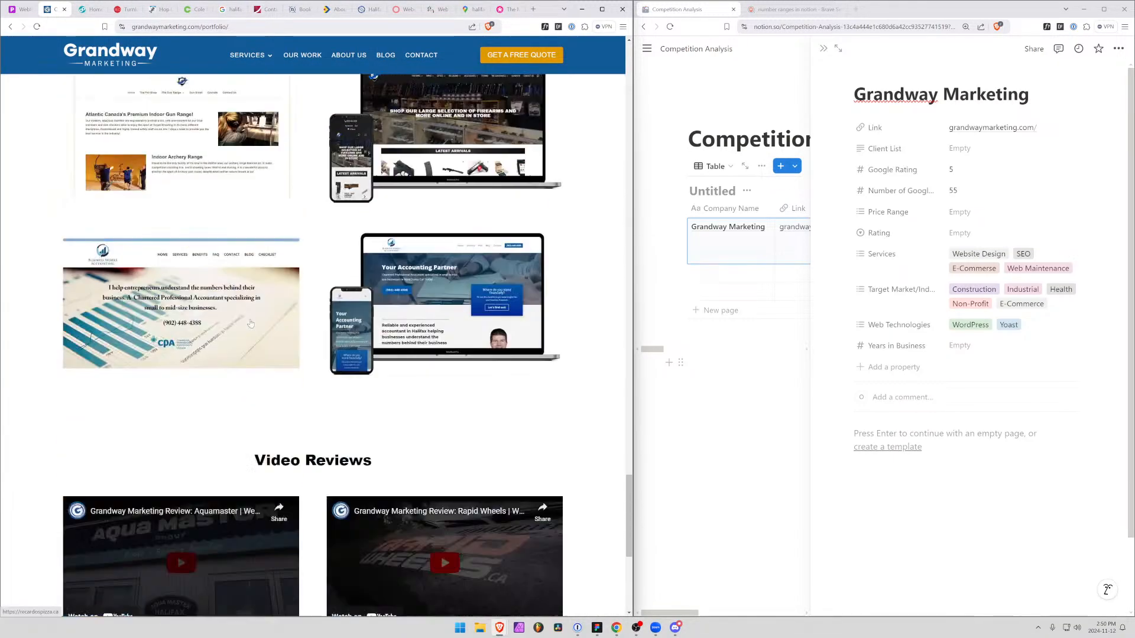
scroll(250, 325, "up", 10)
scroll(251, 324, "up", 10)
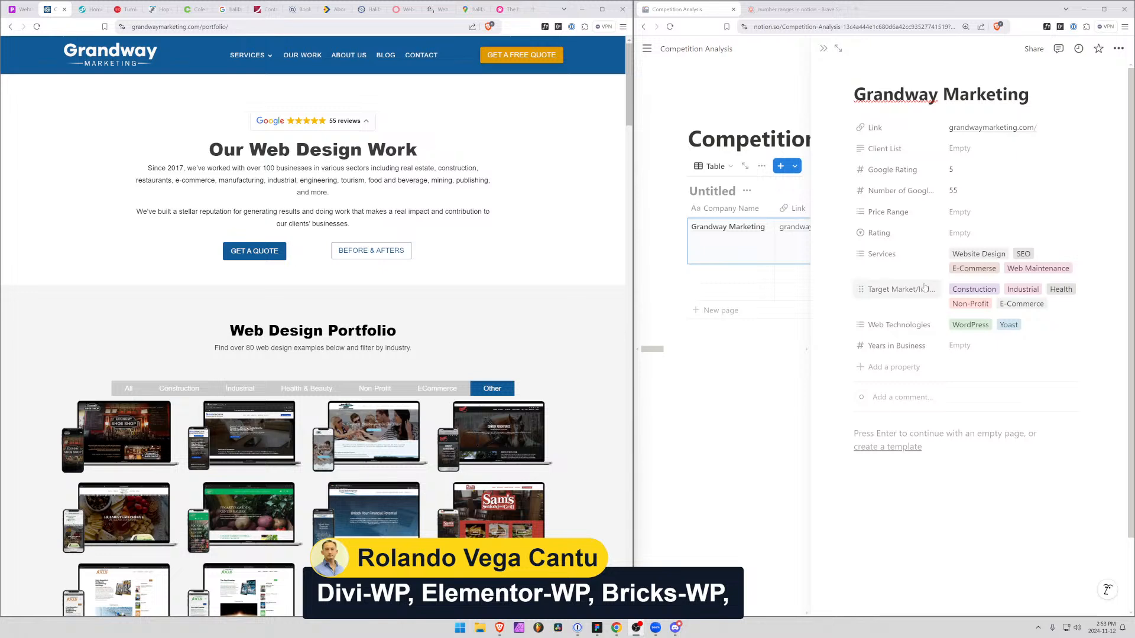
Add a multi-select property named "WordPress Builder" to the Grandway Marketing page
left_click(901, 375)
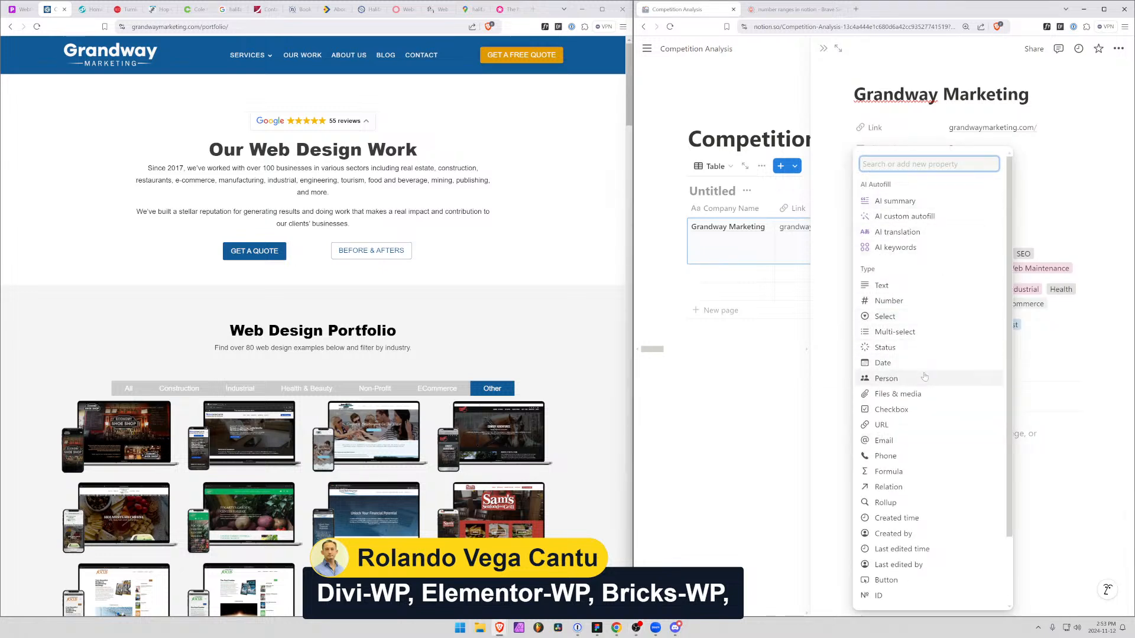
left_click(911, 334)
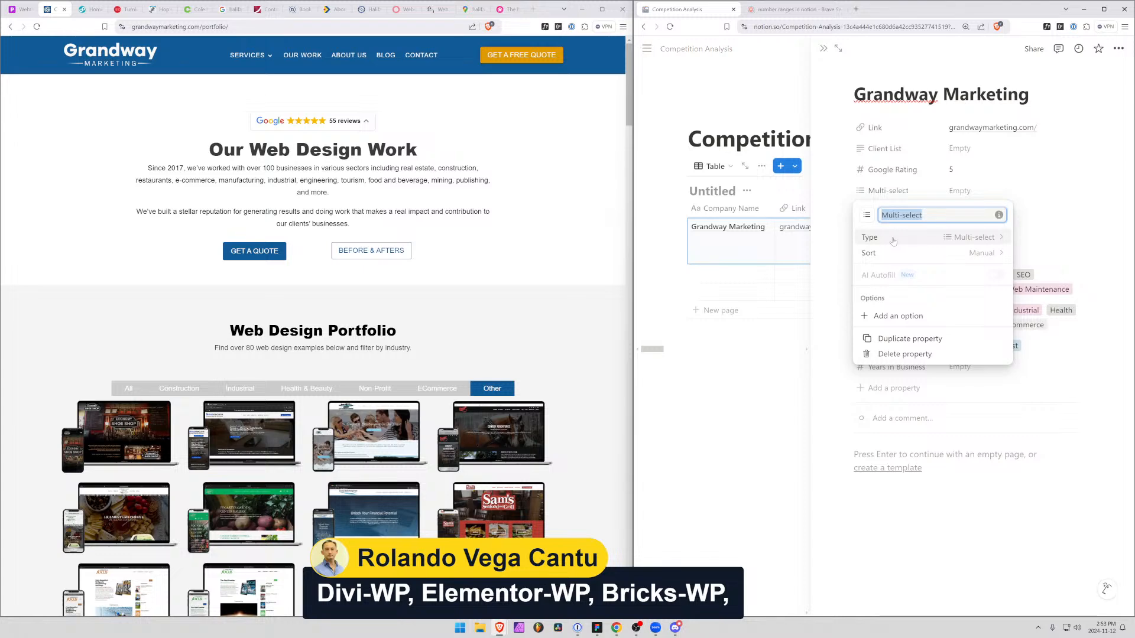
type("WorD")
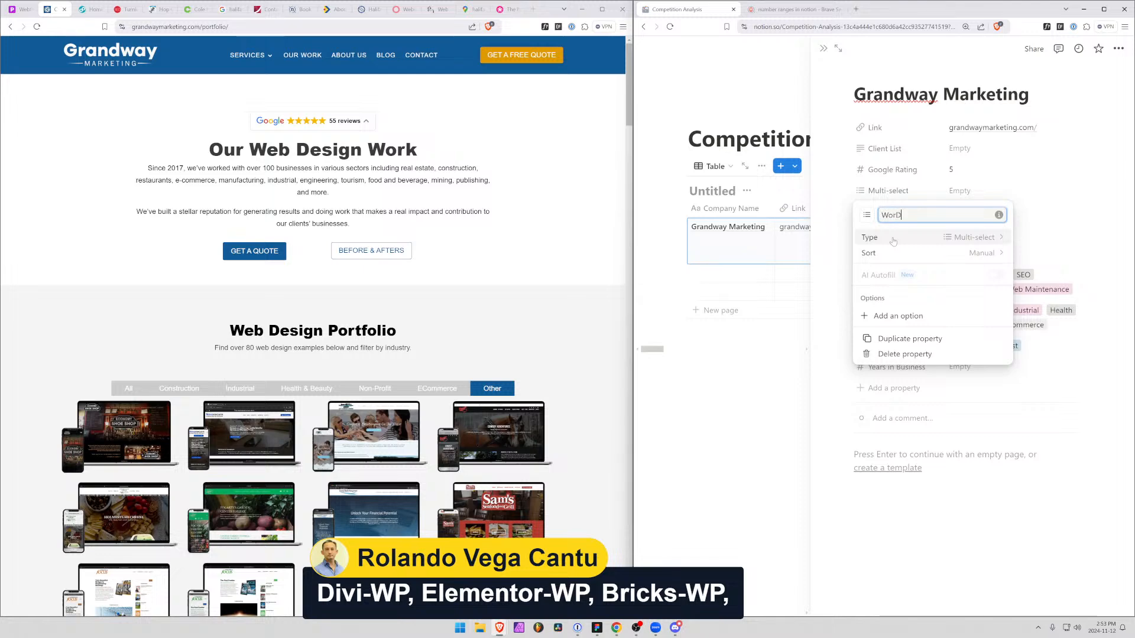
key("BackSpace")
type("dPress Builders")
left_click(1007, 498)
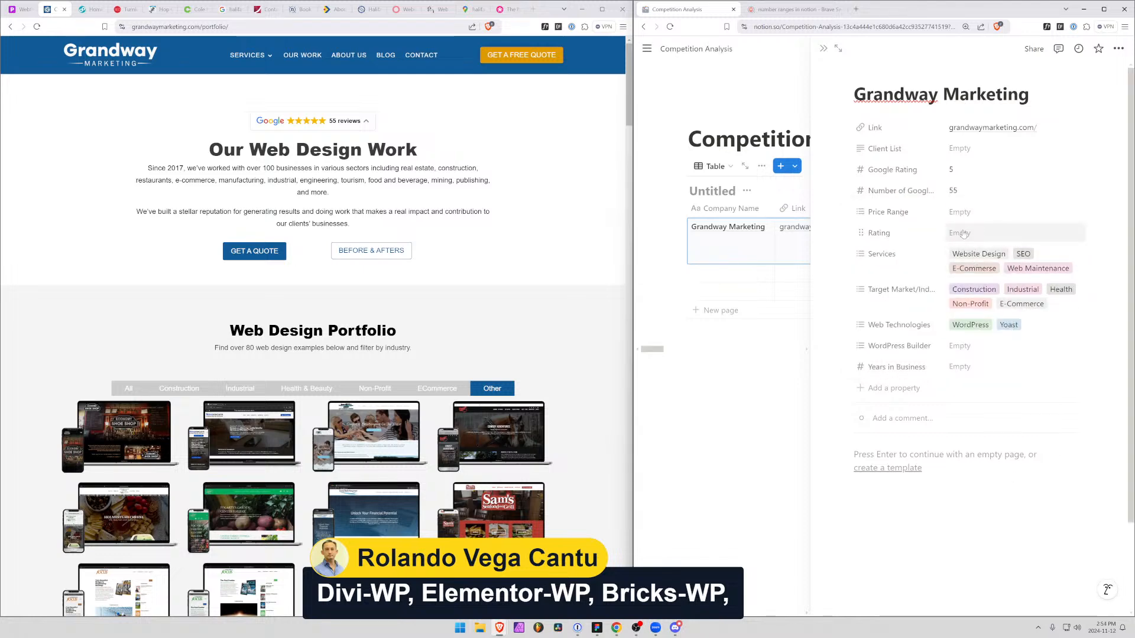
Create a Divi option in the WordPress Builder property and assign it to Grandway Marketing
left_click(959, 345)
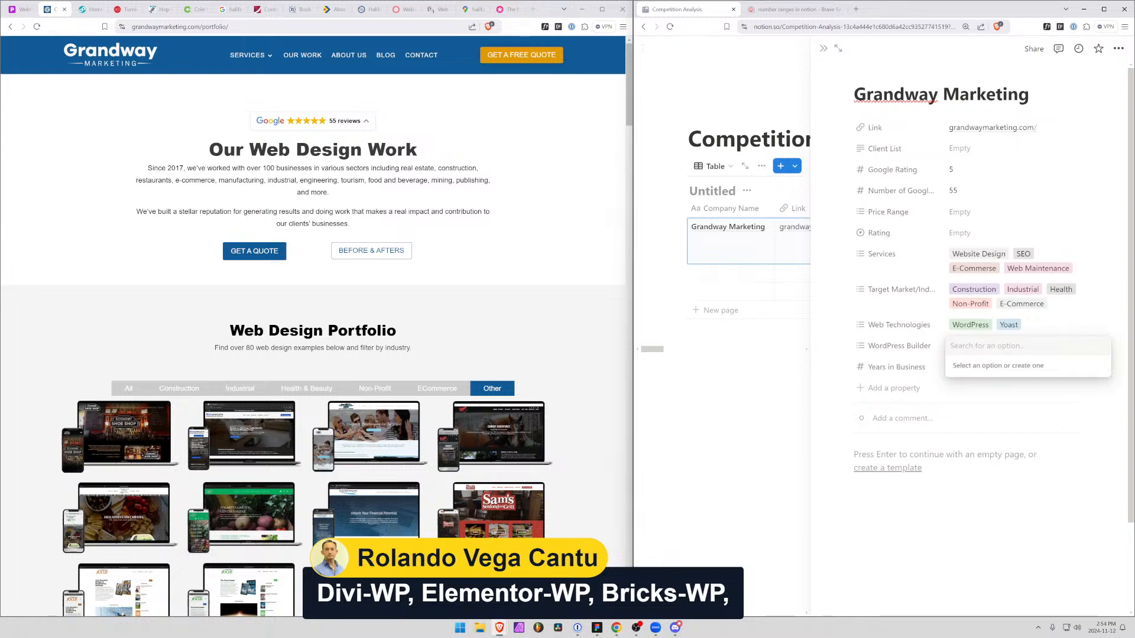
type("Divi")
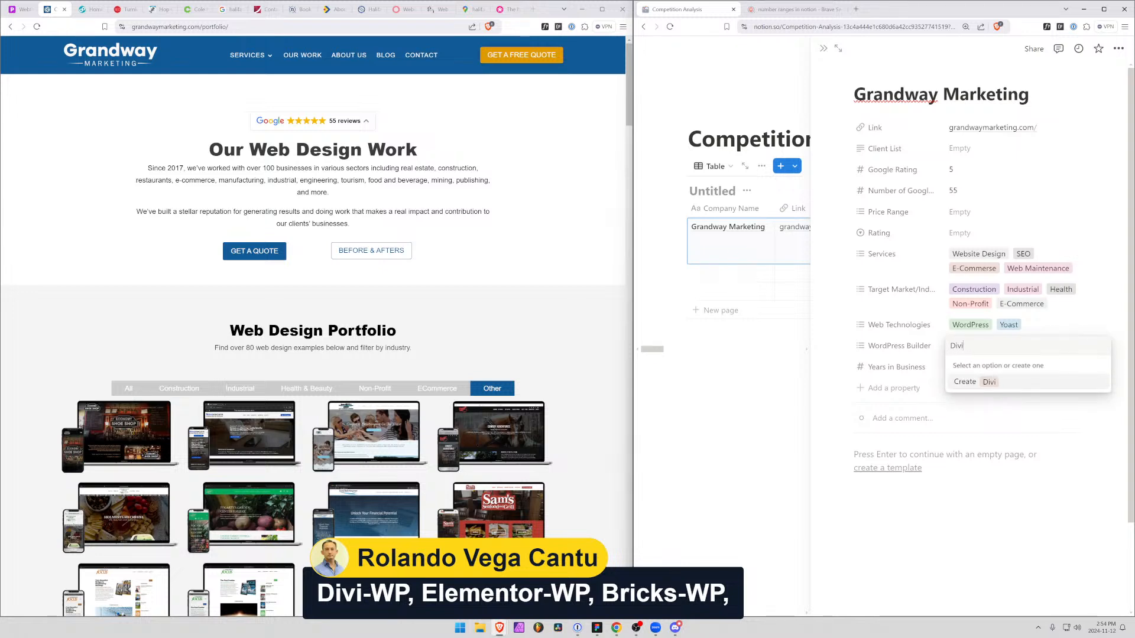
key("Return")
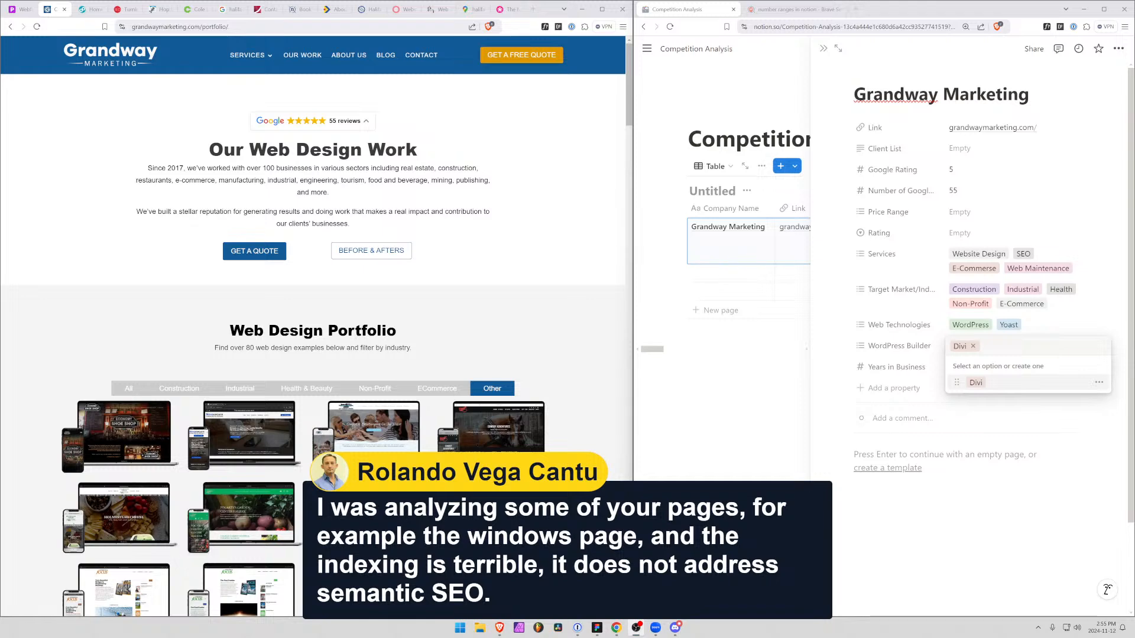
Switch to the Piixel homepage and look over its hero section and recent websites
left_click(19, 11)
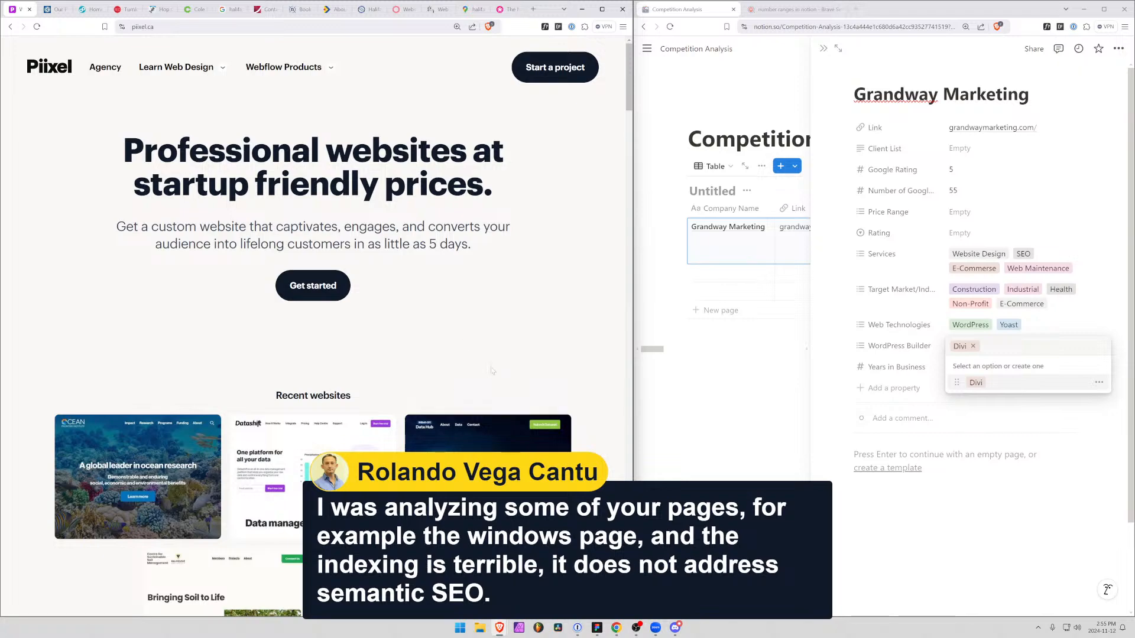
scroll(335, 433, "down", 4)
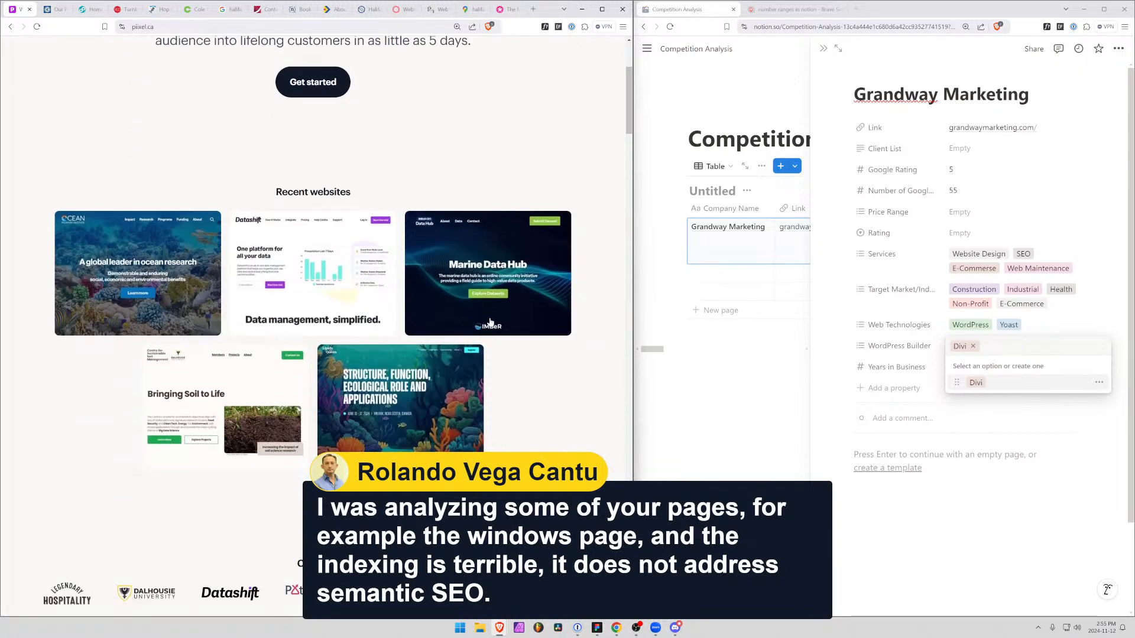
scroll(336, 432, "up", 4)
scroll(335, 432, "down", 4)
scroll(335, 432, "up", 4)
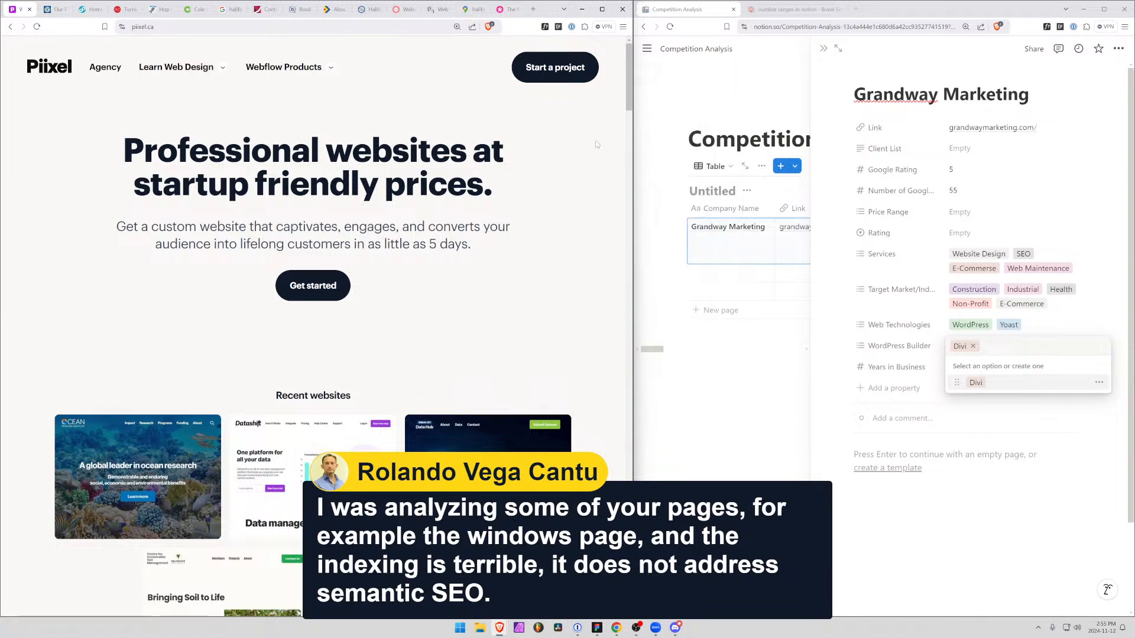
Widen the Notion window against the Piixel window and briefly highlight the homepage's headline and intro text
left_click_drag(633, 169, 581, 170)
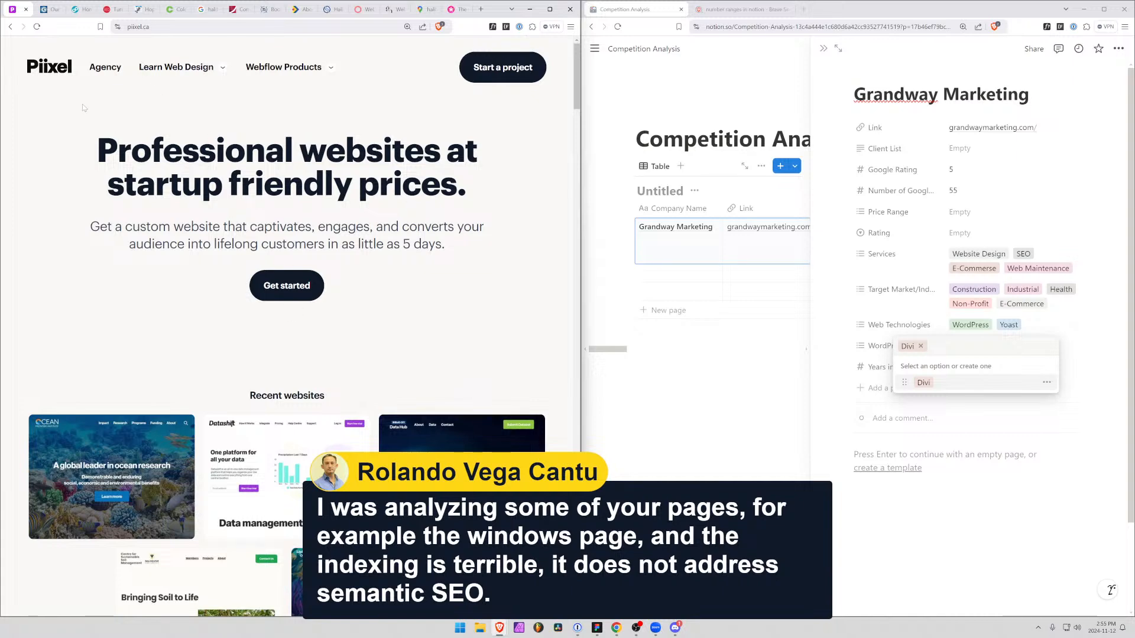
left_click_drag(95, 124, 464, 228)
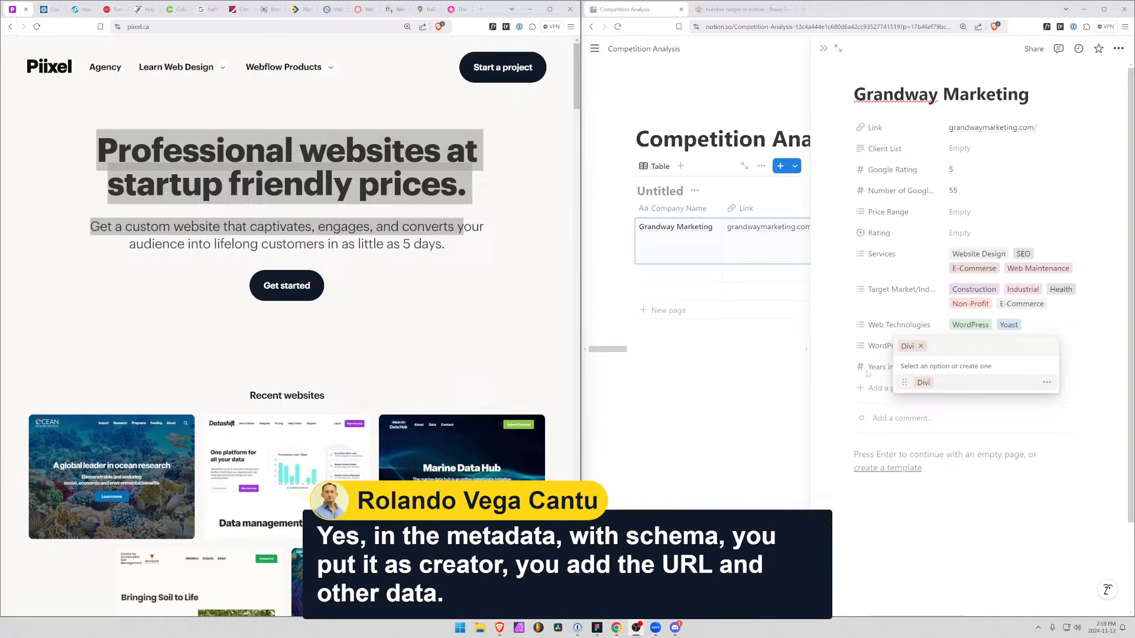
left_click(979, 529)
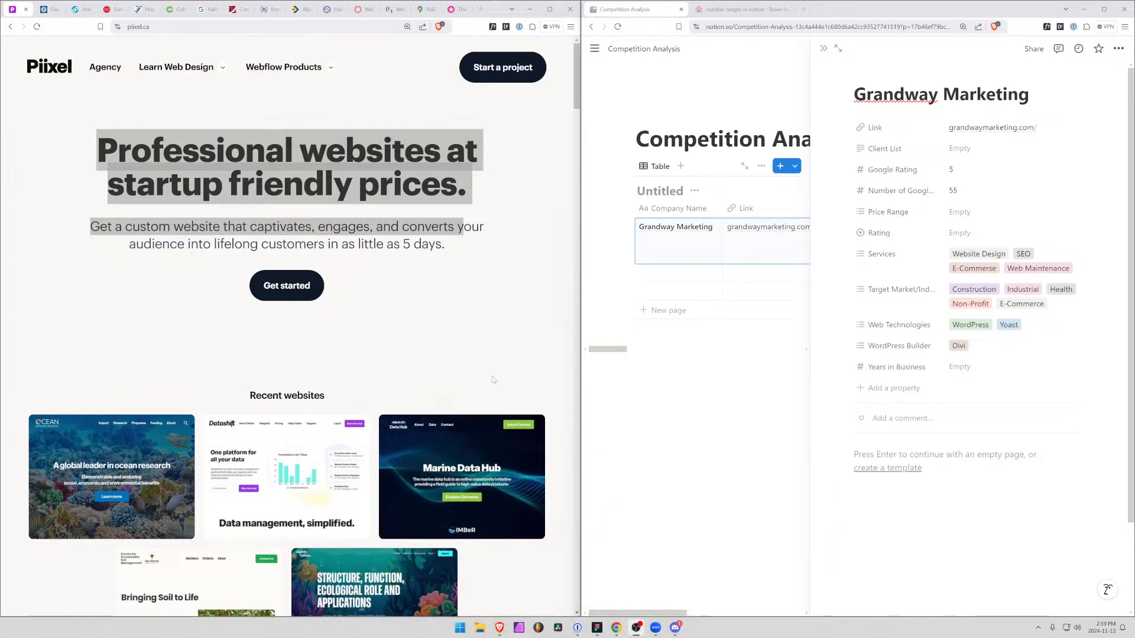
left_click(426, 353)
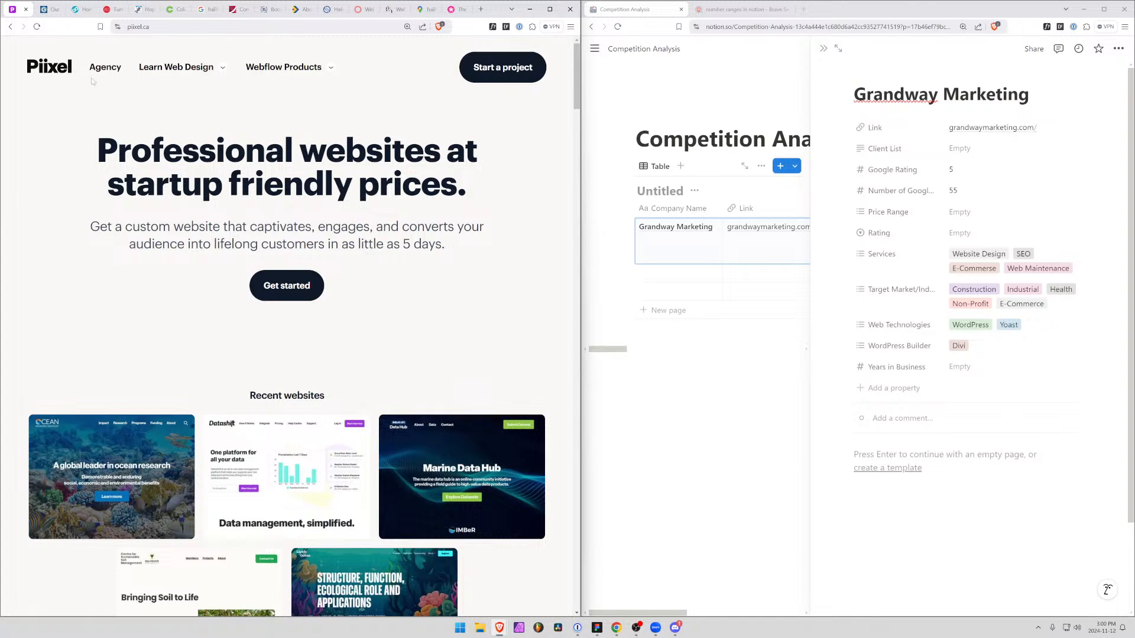
Return to Grandway's portfolio page and review it down to the video reviews and the free quote contact form
left_click(51, 9)
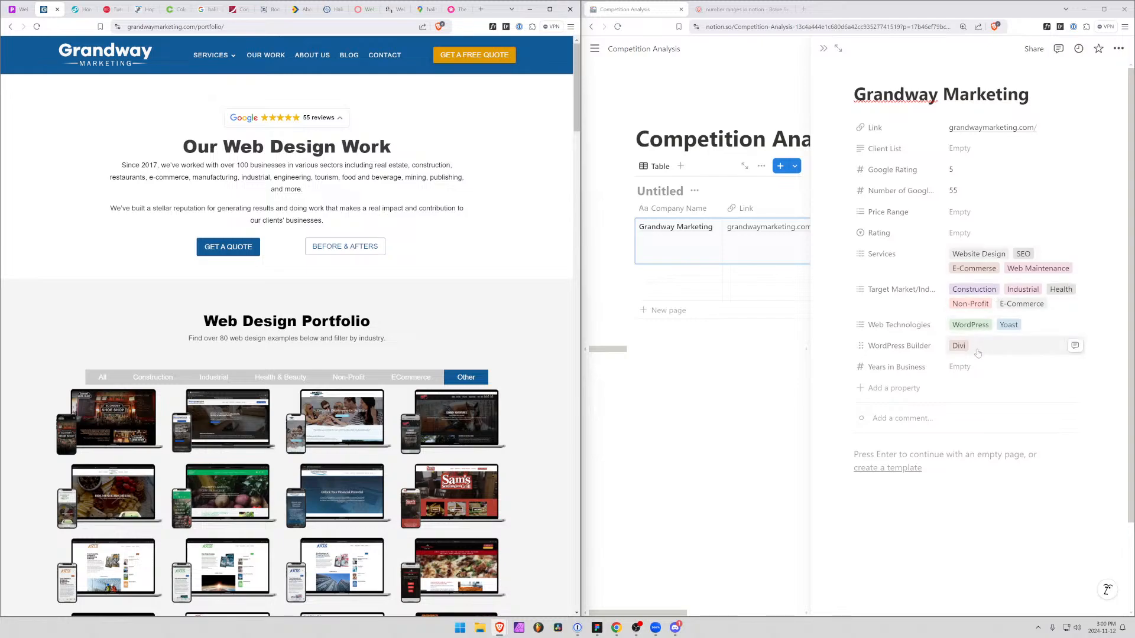
scroll(356, 283, "down", 8)
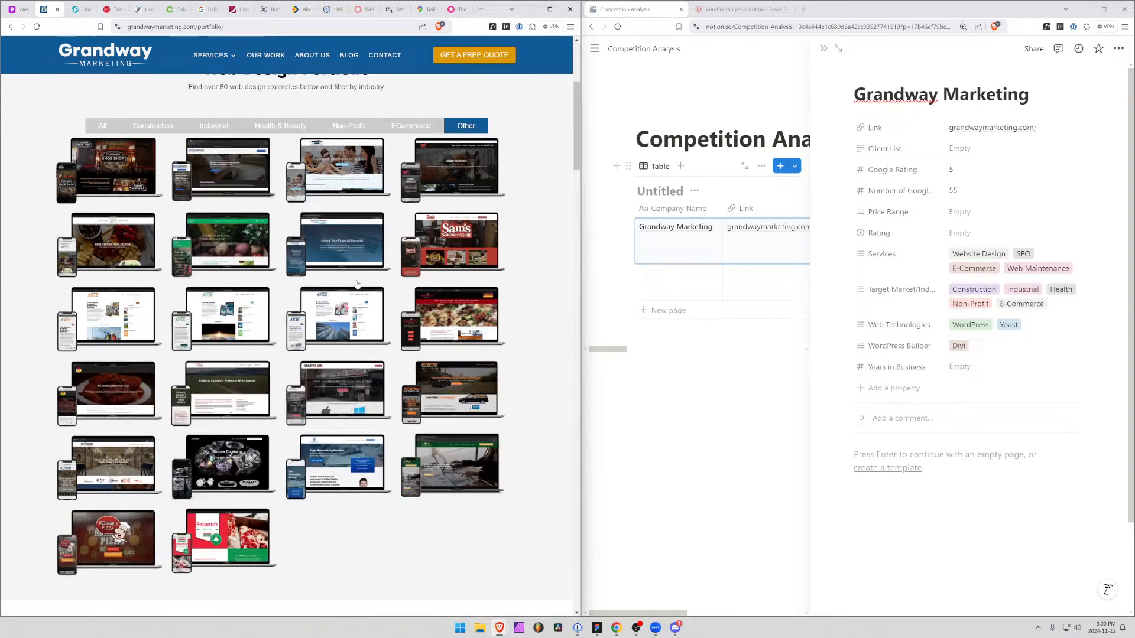
scroll(356, 284, "down", 15)
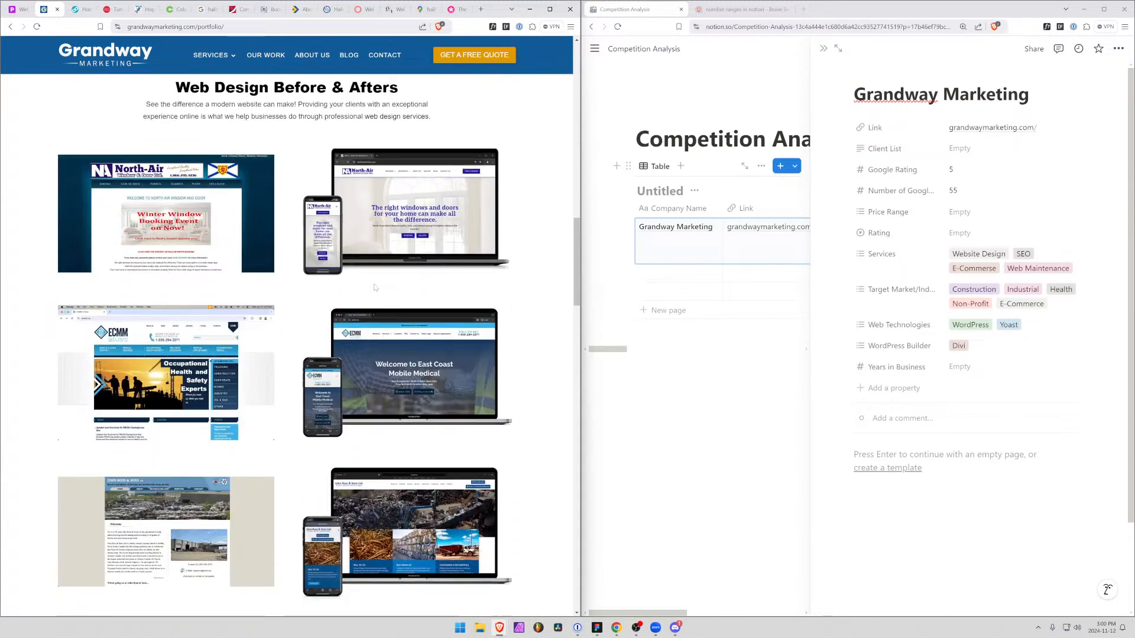
scroll(373, 286, "down", 15)
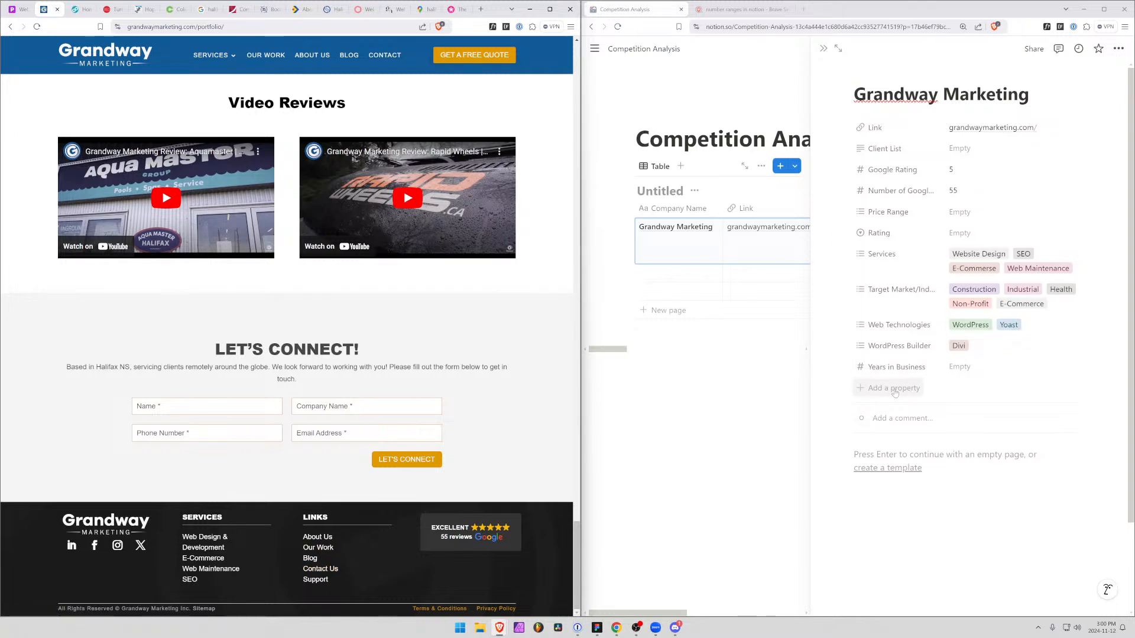
scroll(290, 253, "up", 10)
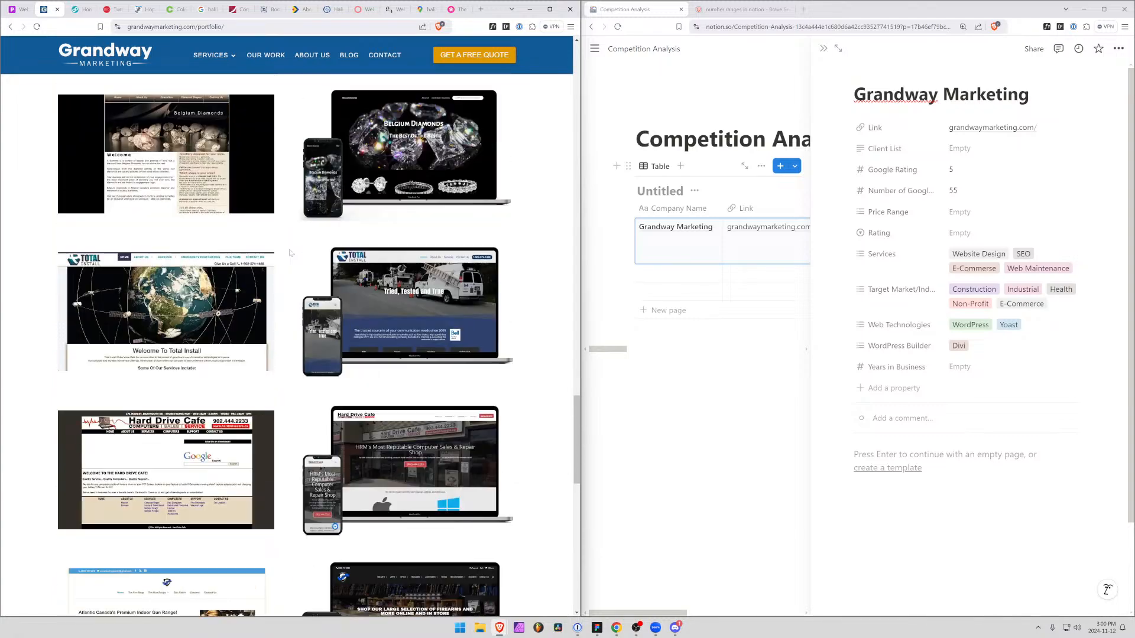
scroll(290, 253, "up", 15)
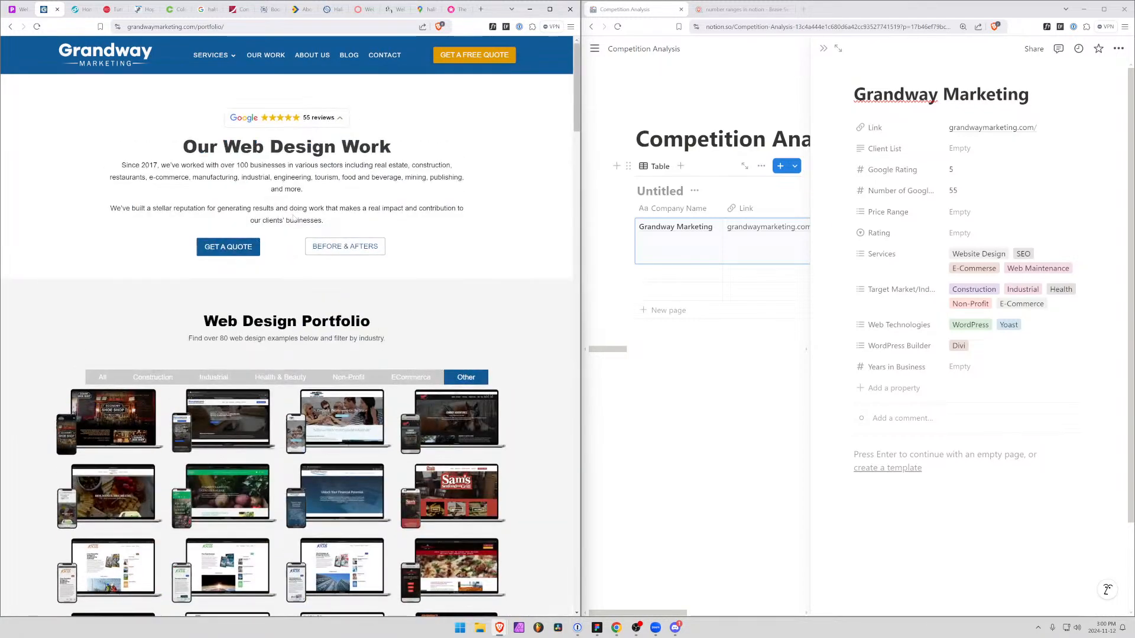
left_click(448, 62)
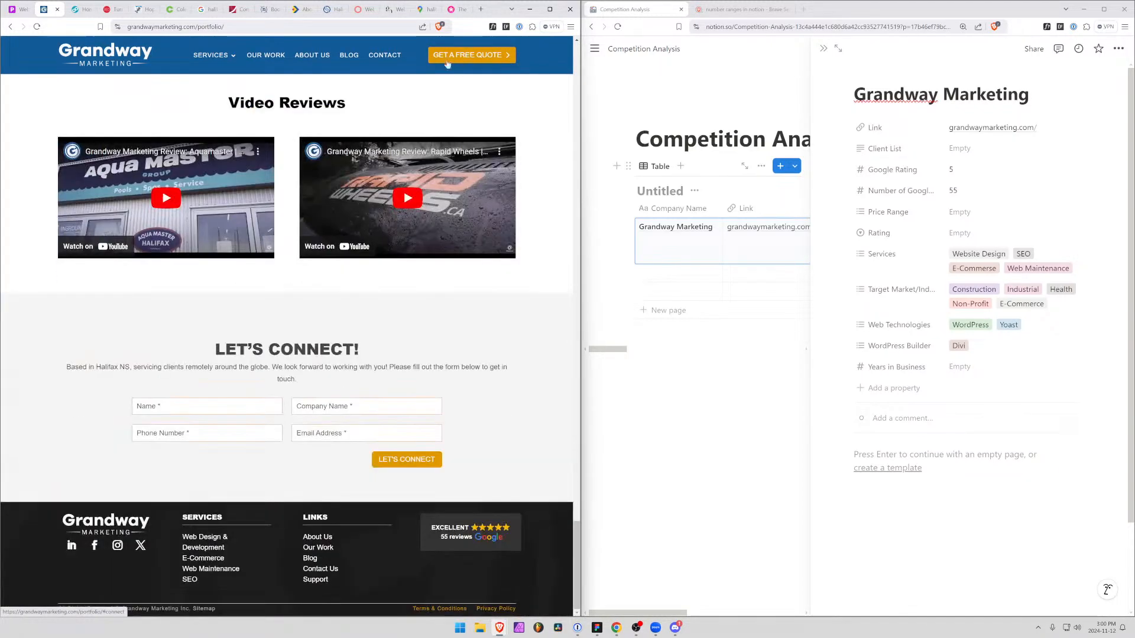
Open Grandway's blog and look over its latest news and blog posts with their publishing dates
left_click(349, 56)
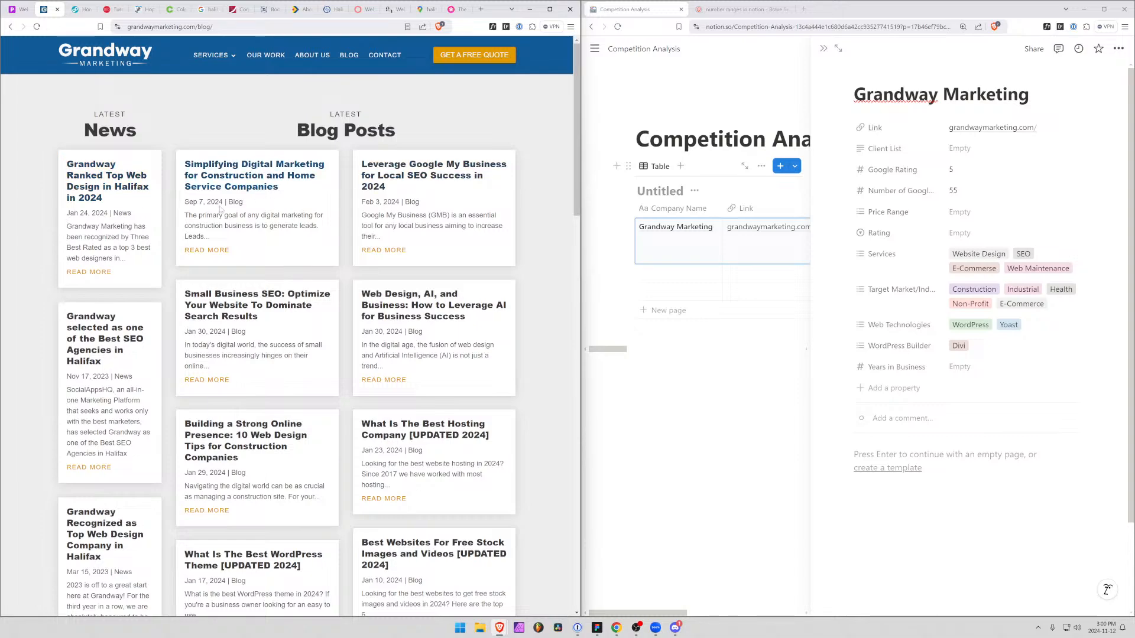
left_click_drag(243, 207, 239, 205)
scroll(239, 205, "down", 8)
scroll(239, 205, "up", 10)
scroll(135, 128, "down", 2)
scroll(136, 130, "up", 2)
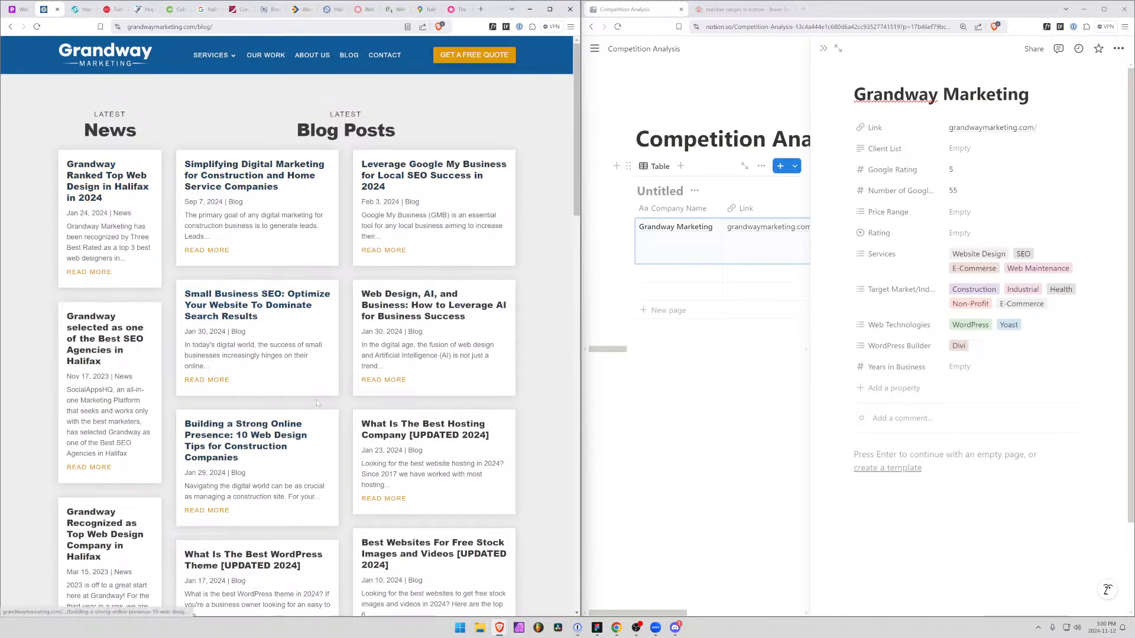
Look through the rest of Grandway's blog posts and open the site's contact page
scroll(343, 400, "down", 10)
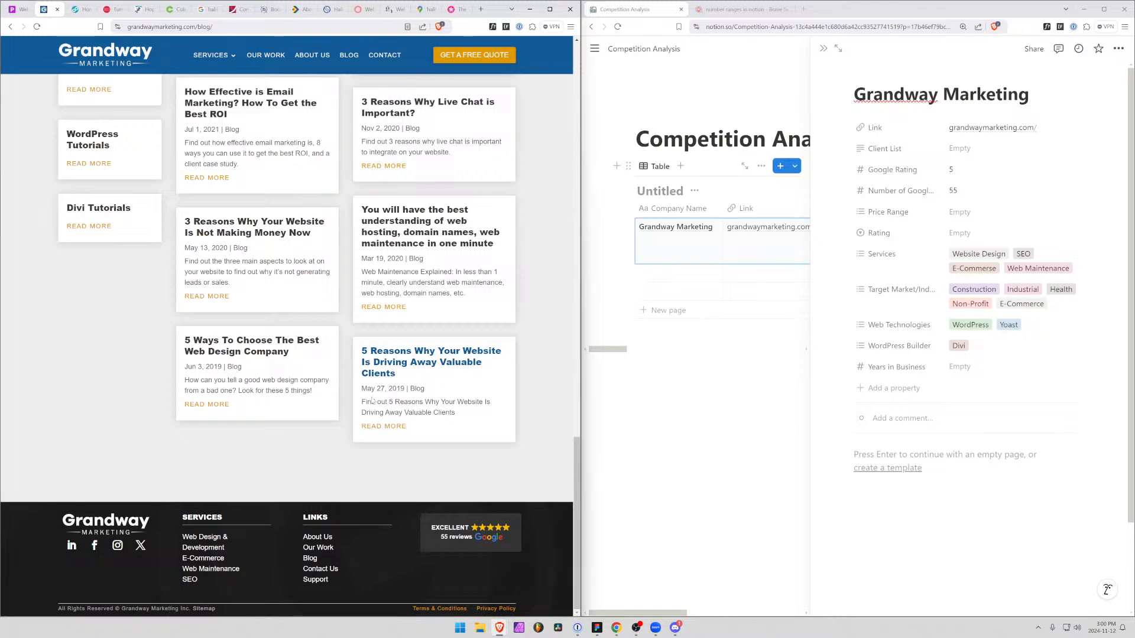
scroll(372, 401, "up", 10)
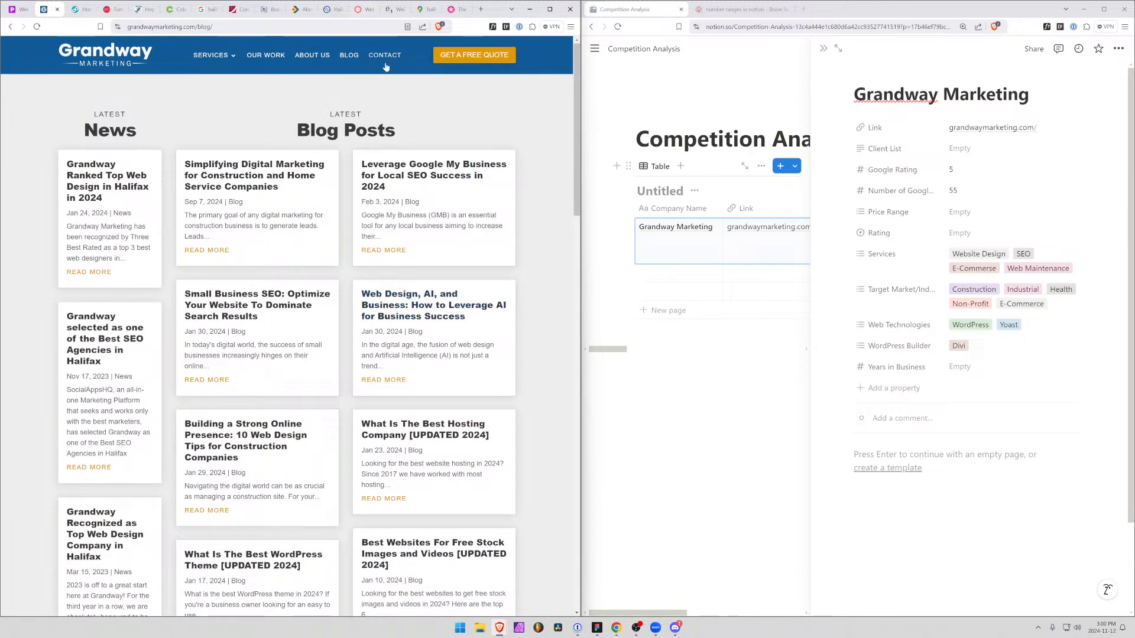
left_click(383, 55)
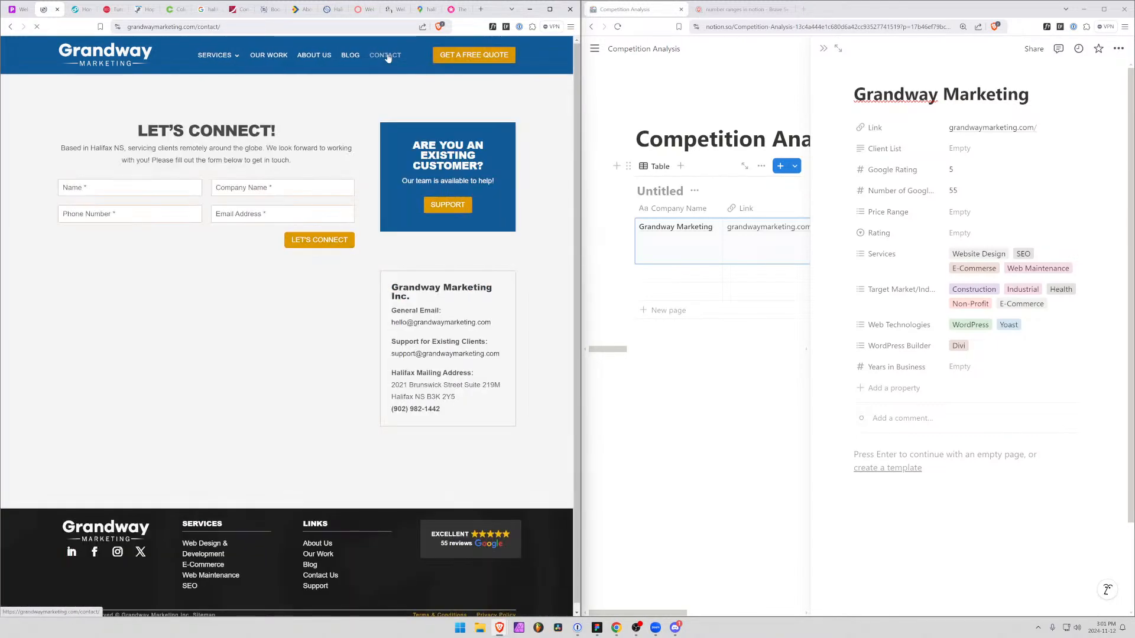
Open Grandway's client support page and examine its 24/7 request line, online request form and help details
left_click(453, 211)
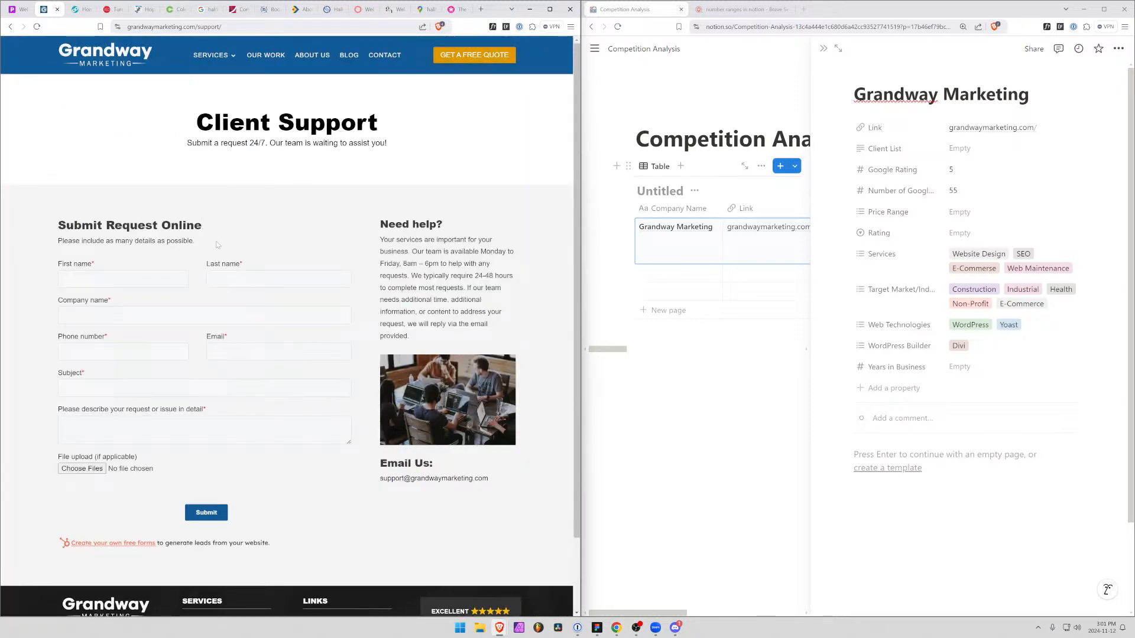
left_click_drag(218, 244, 50, 223)
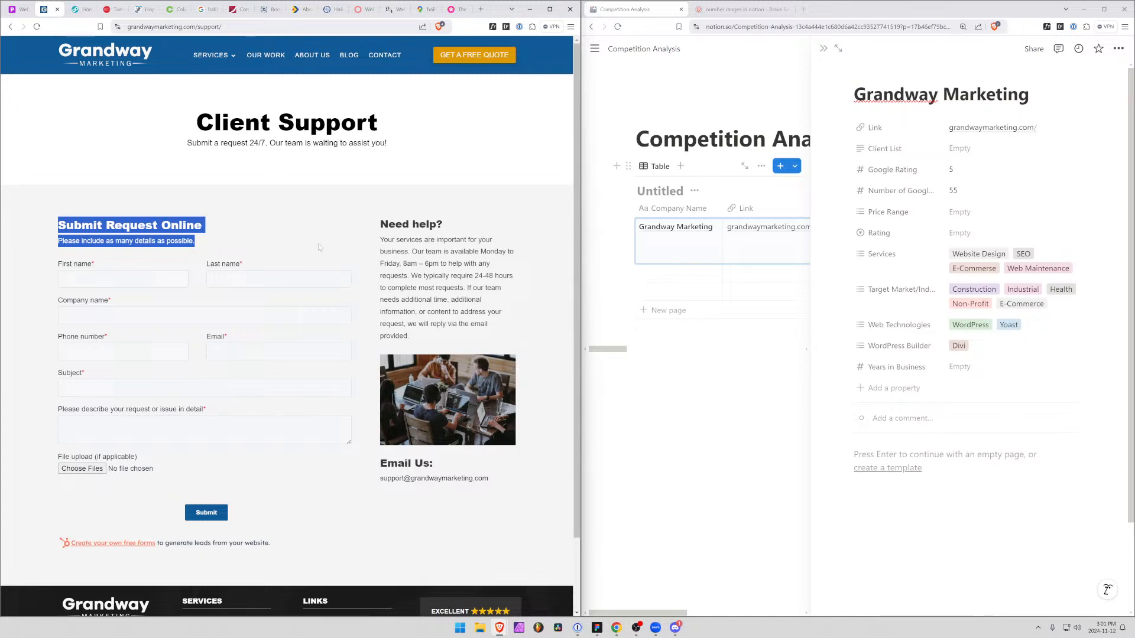
left_click(244, 238)
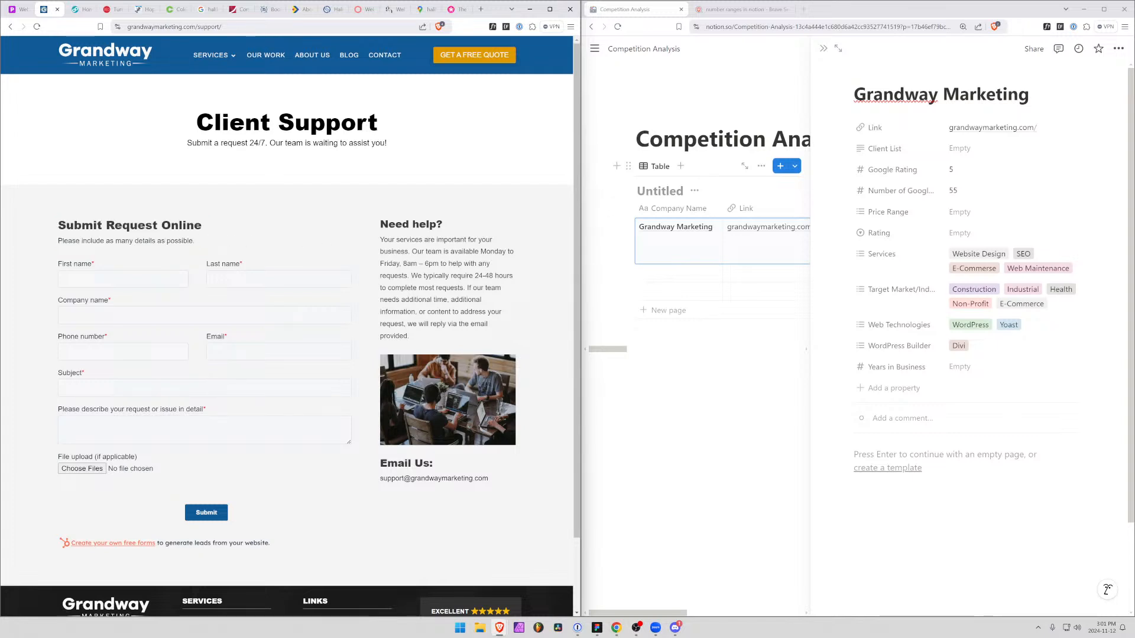
left_click_drag(208, 245, 66, 225)
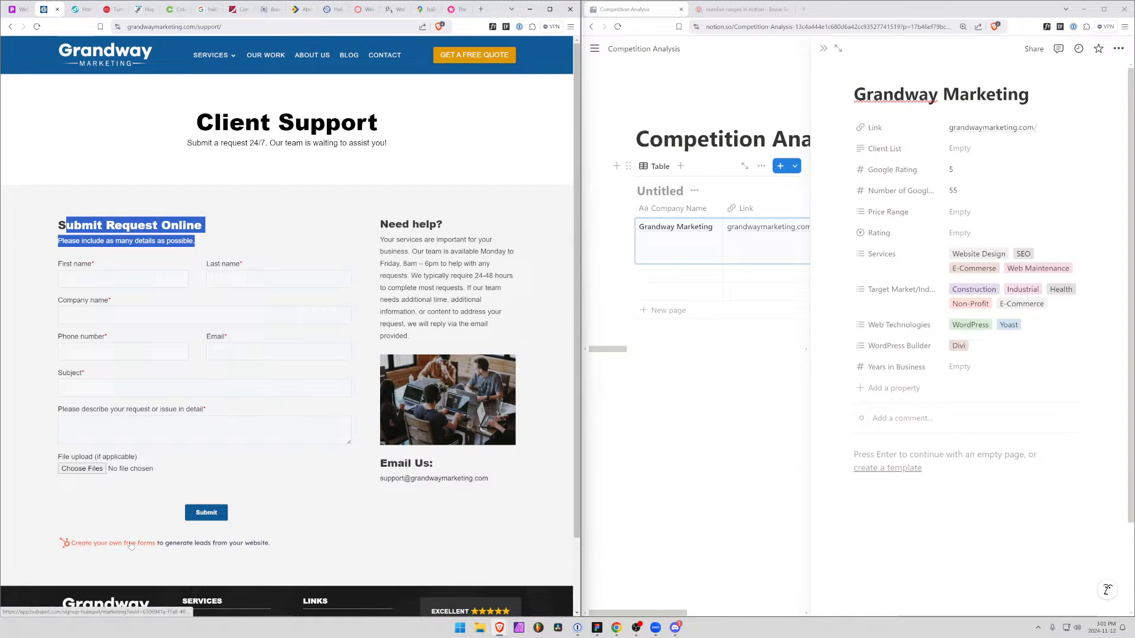
left_click(417, 166)
left_click_drag(186, 143, 385, 144)
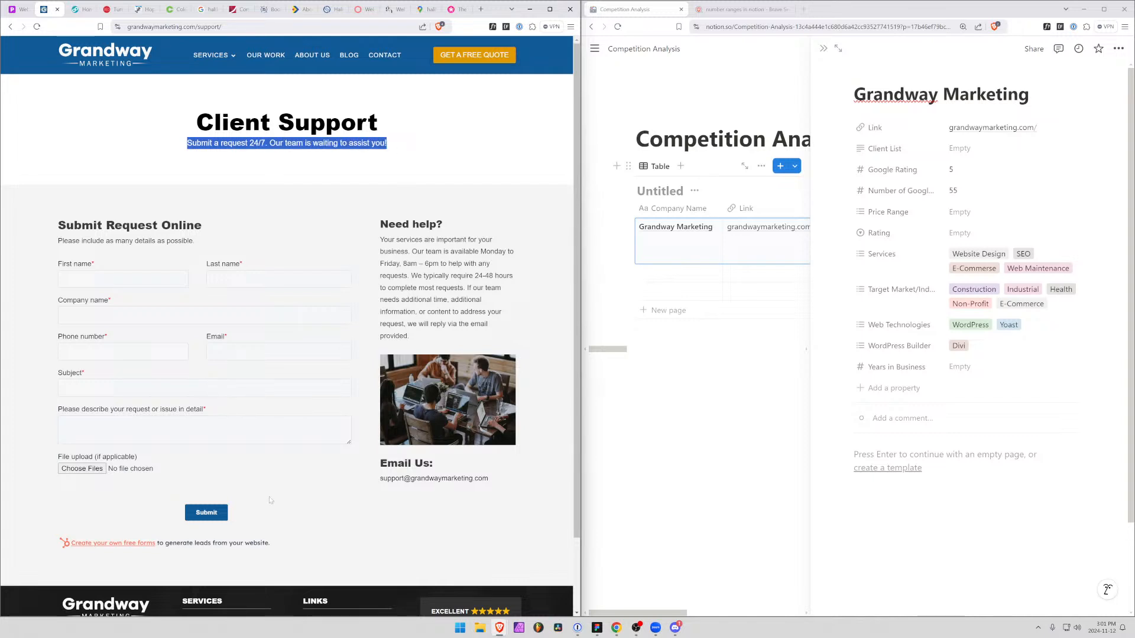
scroll(291, 361, "down", 1)
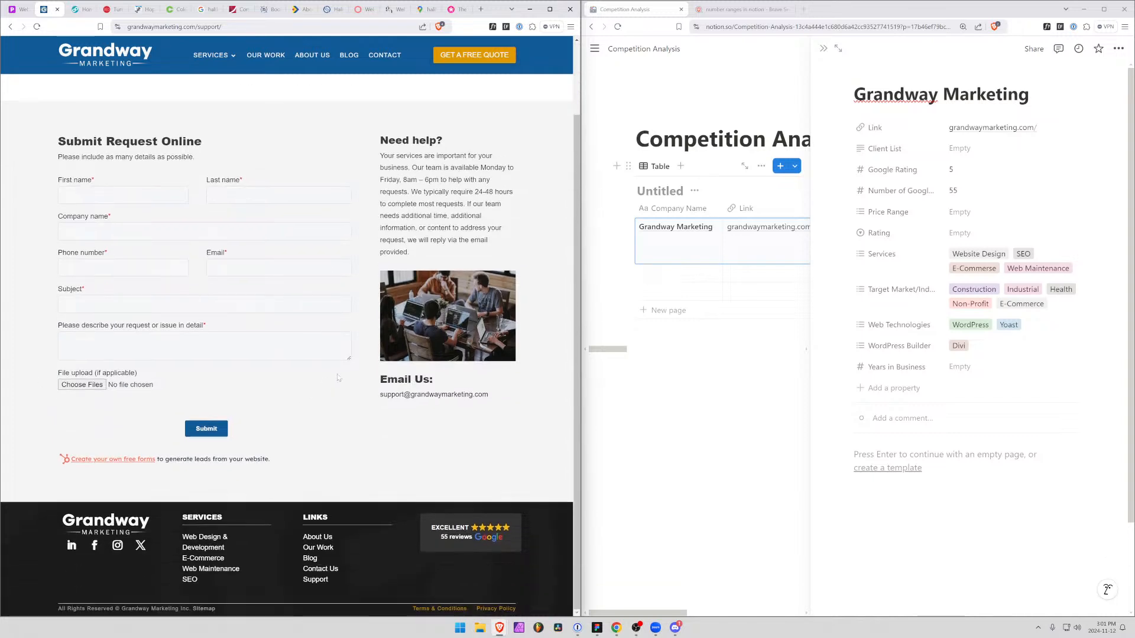
scroll(290, 360, "up", 1)
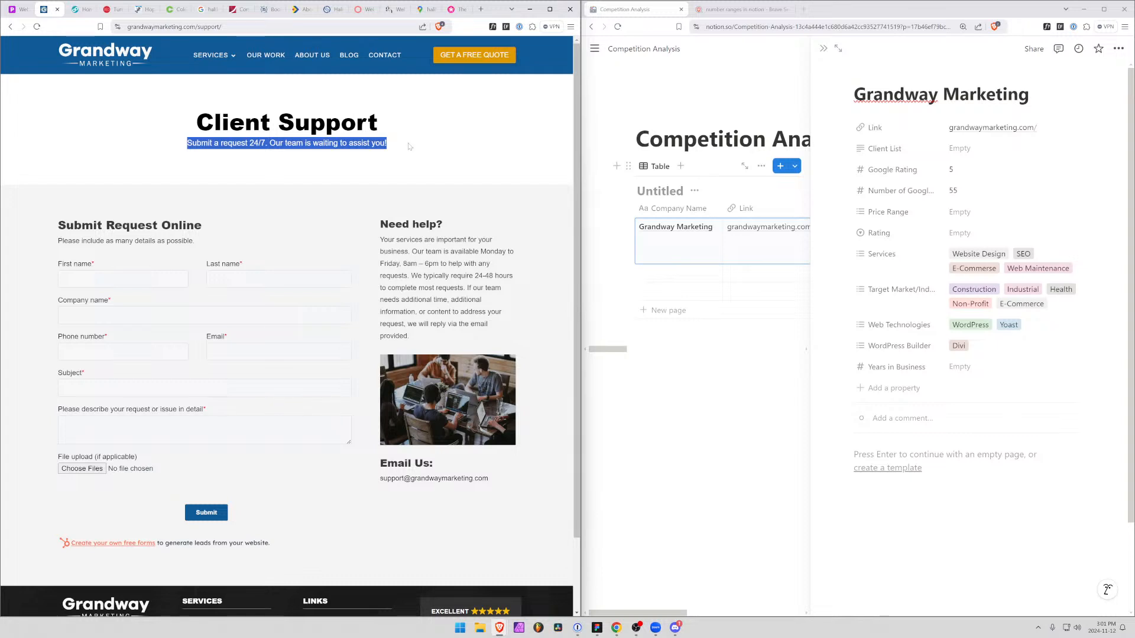
Add a text property named "Support Options" to the Grandway Marketing entry
left_click(893, 392)
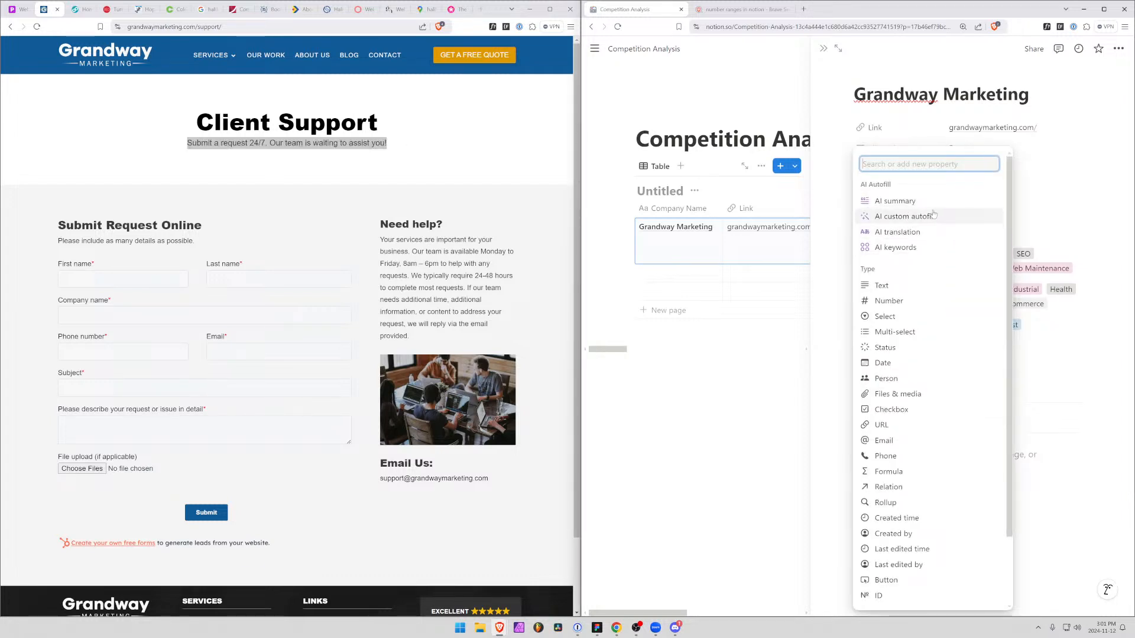
left_click(879, 288)
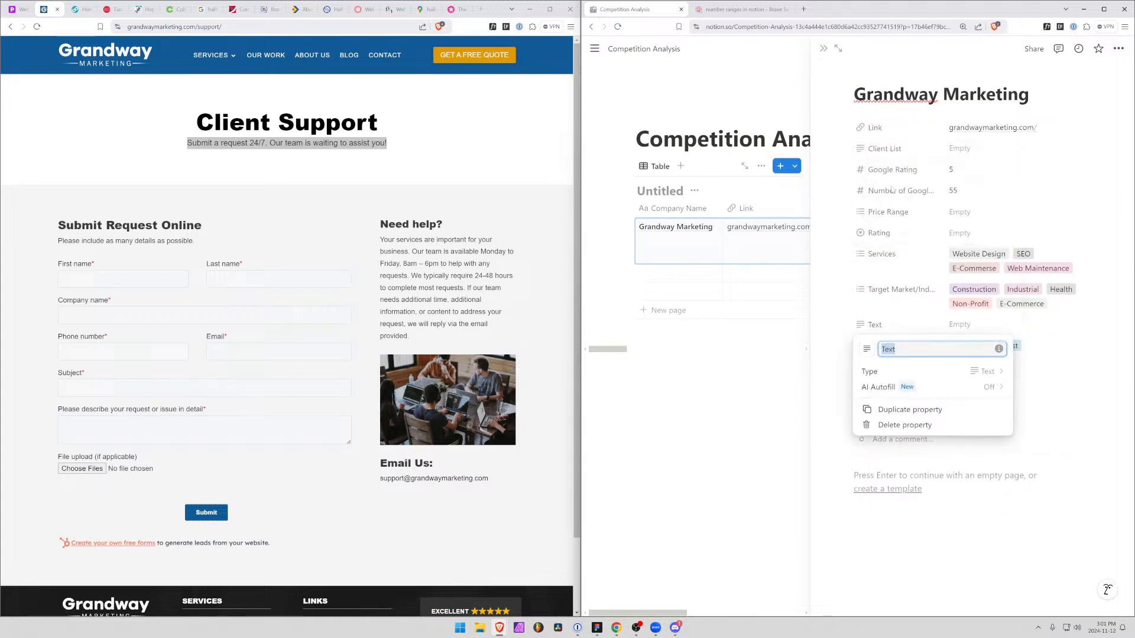
type("Support")
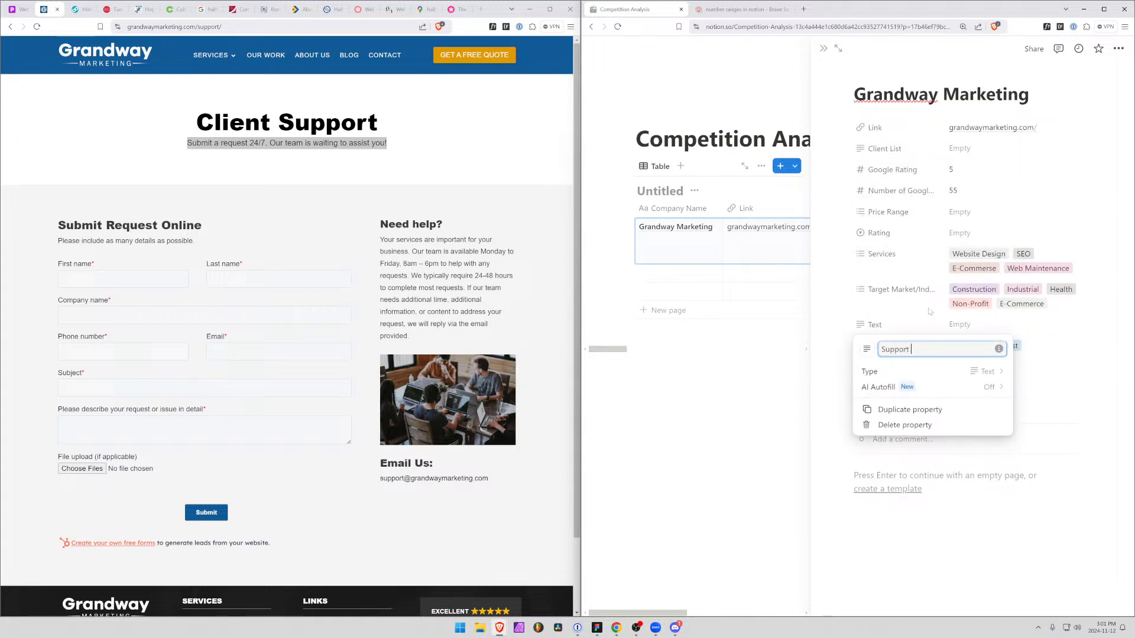
type(" Options")
key("Return")
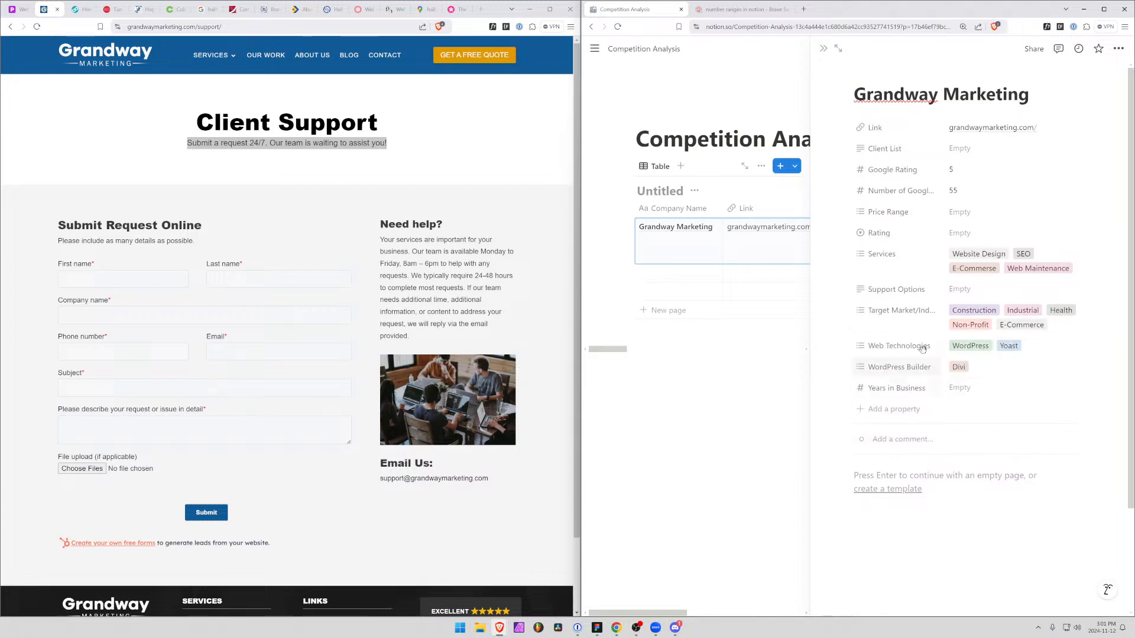
Fill in Support Options with "Seems like a user has to fill out a support ticket through their website (form)"
left_click(984, 290)
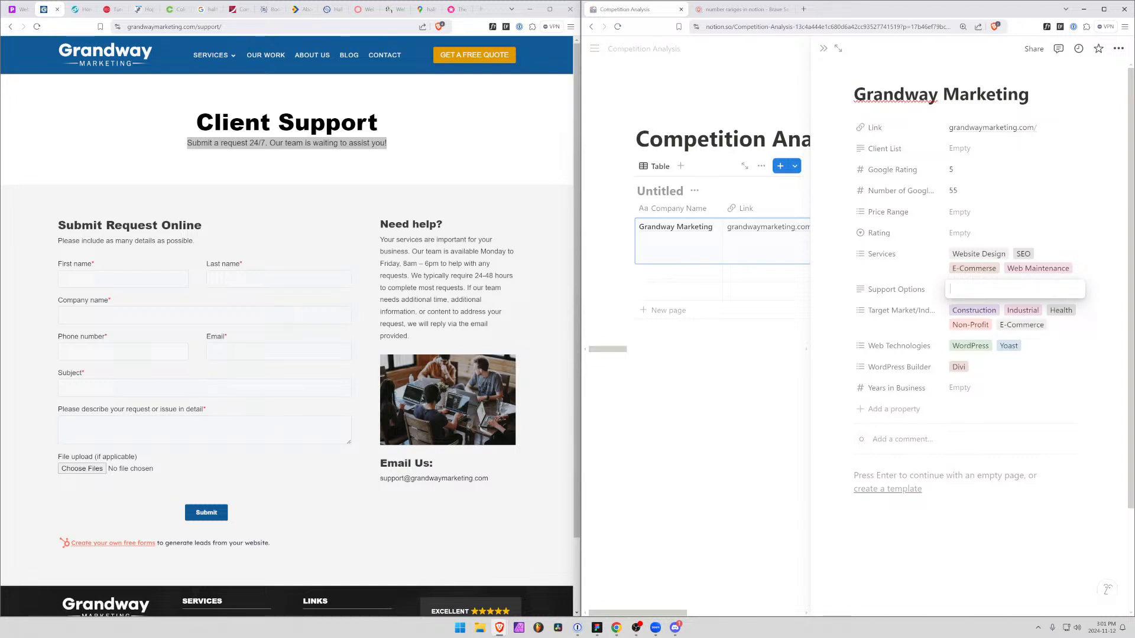
type("Seems a")
key("BackSpace")
type("like")
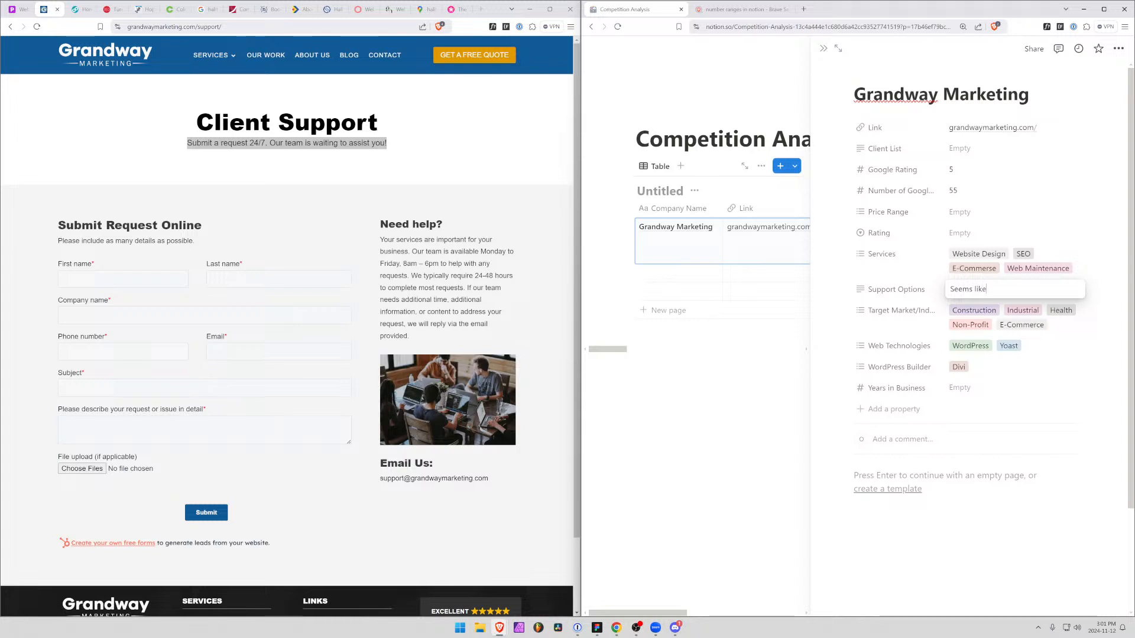
type(" a suser has to fu")
key("BackSpace")
type("ill out a support ty")
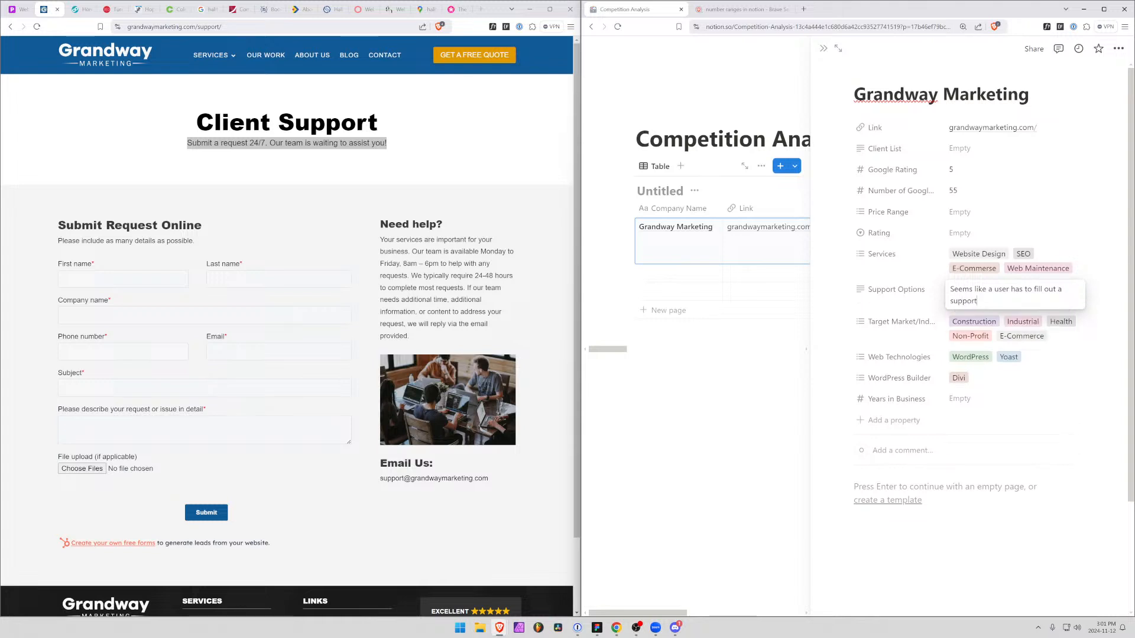
key("BackSpace")
key("BackSpace")
type("ticket through their website (form")
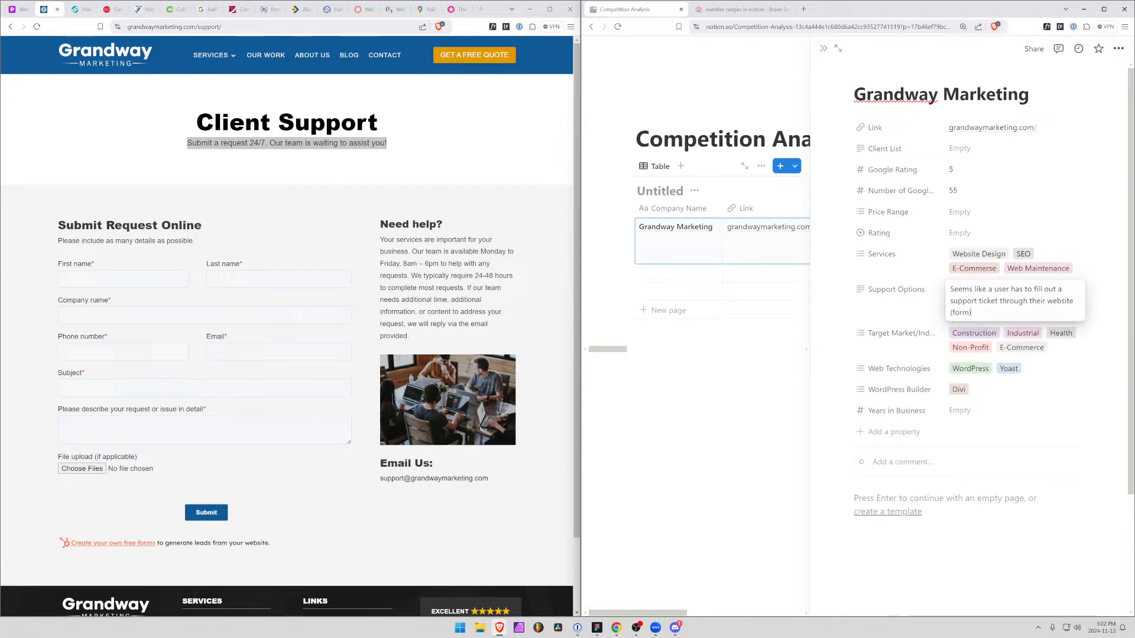
Inspect the support request form's HTML in the developer tools to find out which form provider is used
left_click(318, 493)
key("ctrl+shift+i")
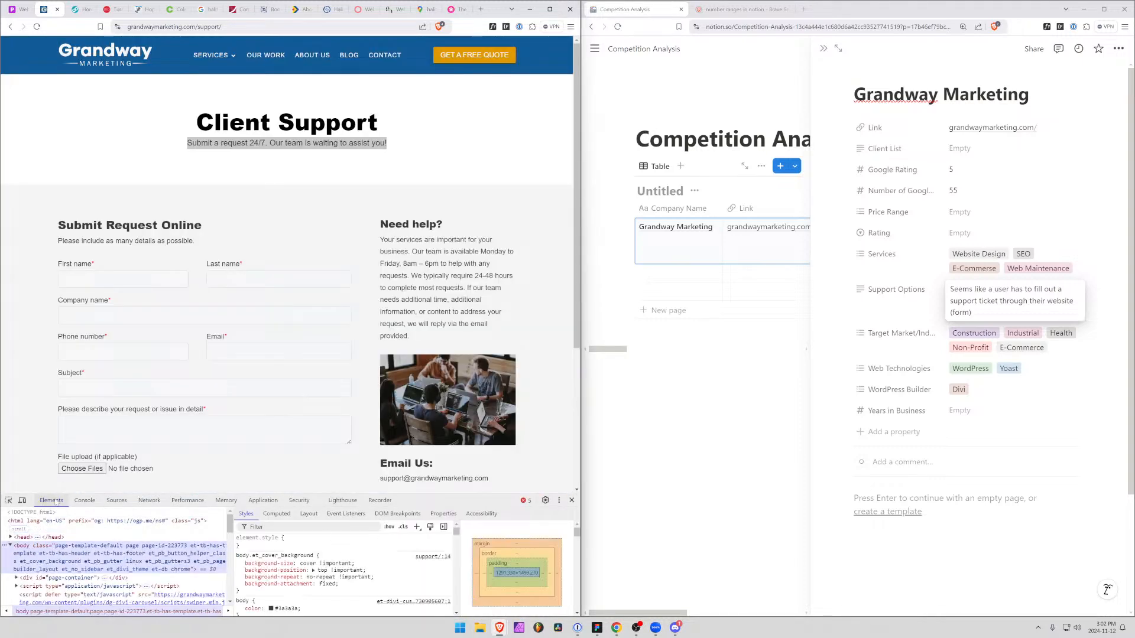
left_click(22, 500)
key("ctrl+shift+m")
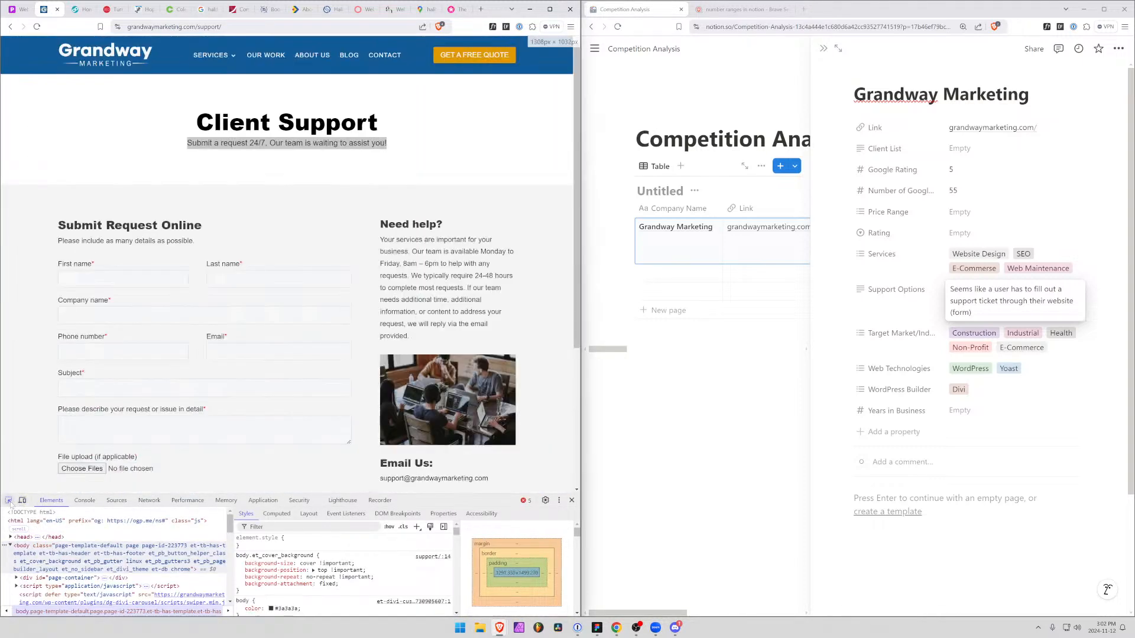
left_click(9, 501)
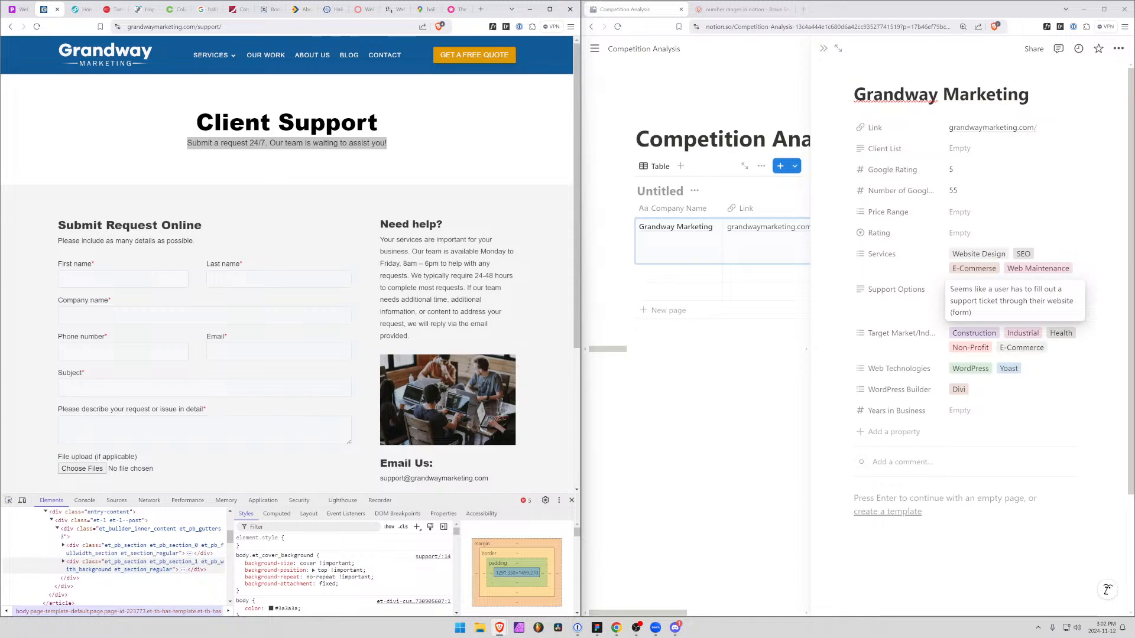
left_click(8, 501)
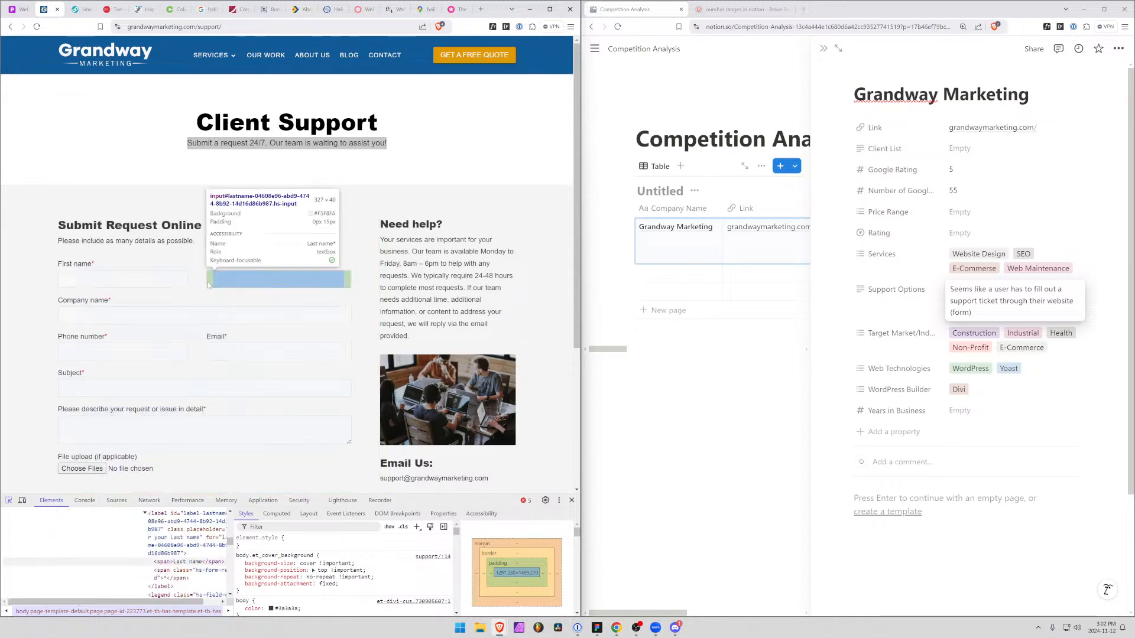
left_click(192, 283)
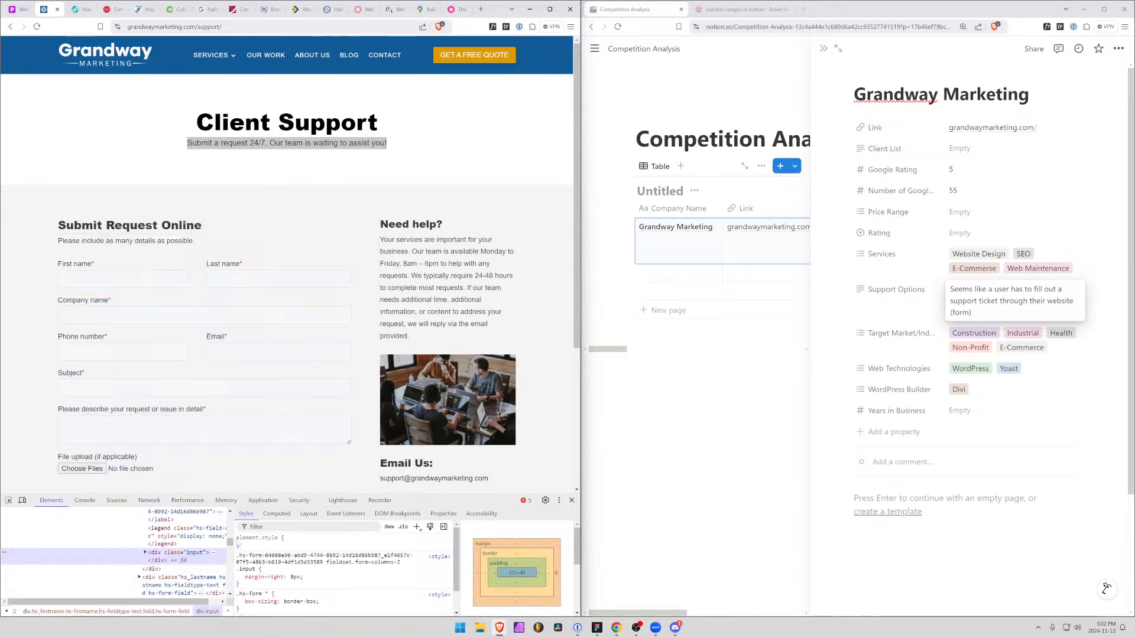
left_click_drag(231, 555, 394, 555)
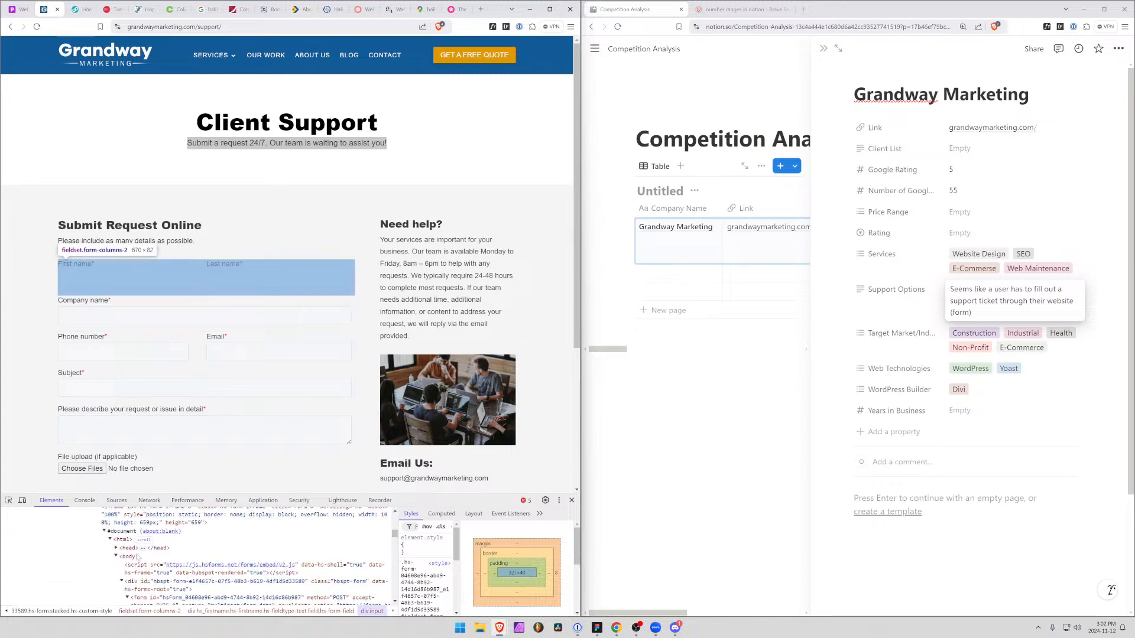
scroll(137, 557, "up", 2)
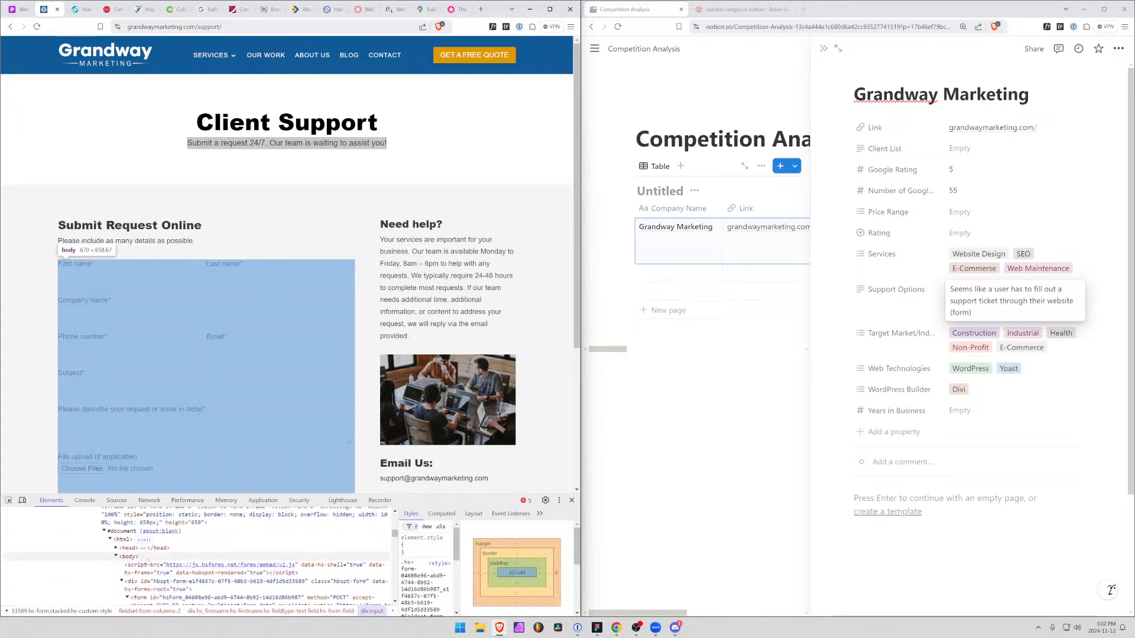
left_click(125, 532)
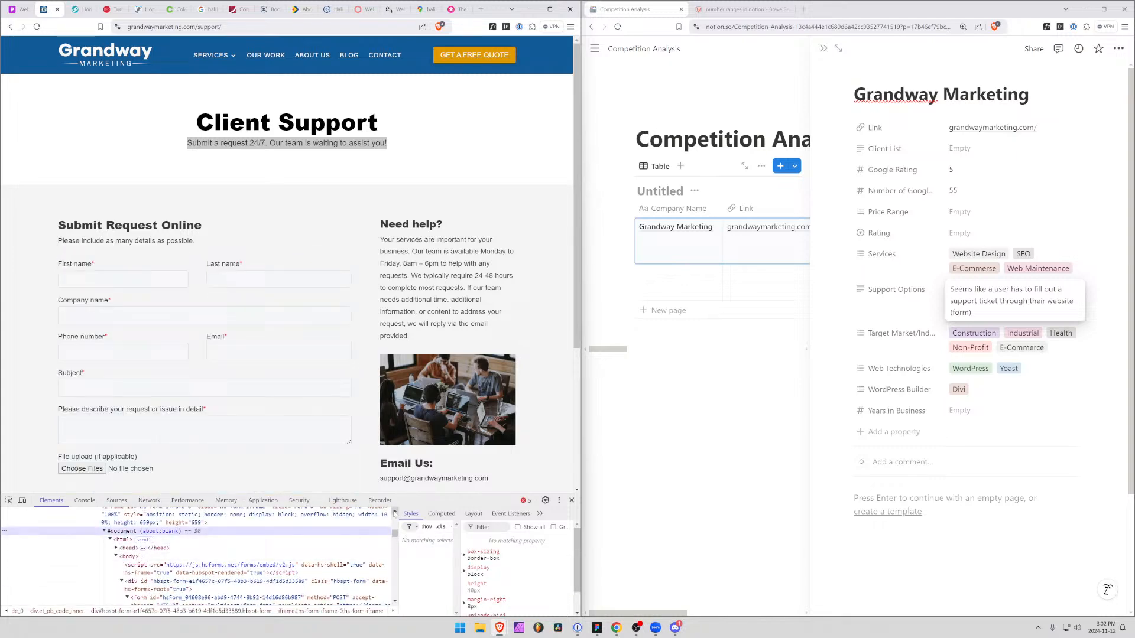
scroll(177, 541, "up", 2)
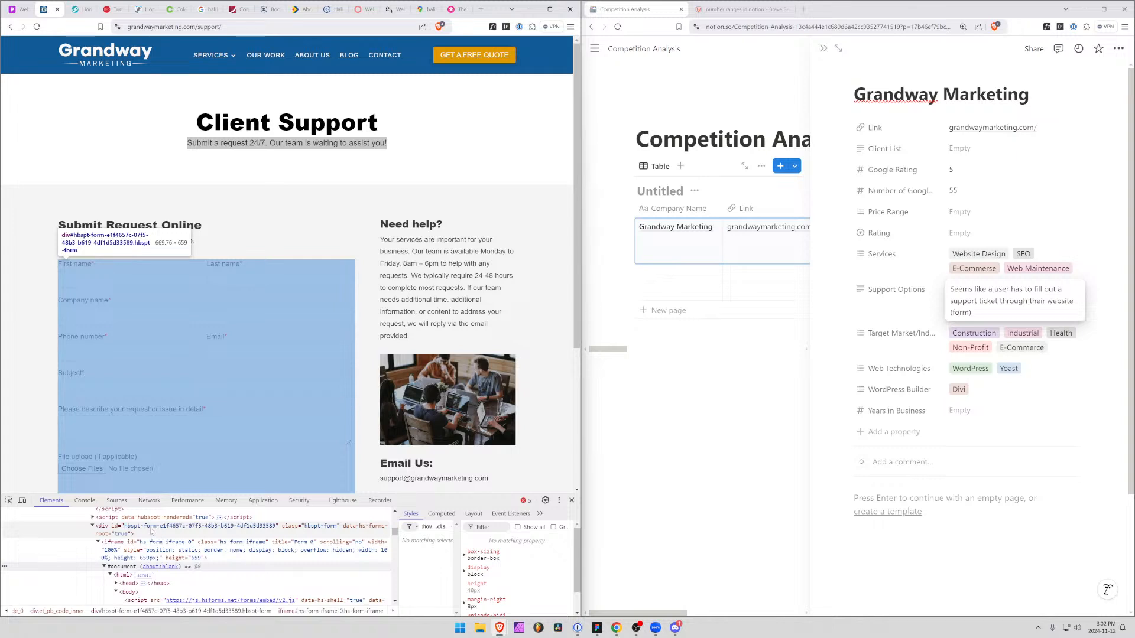
left_click(152, 528)
left_click(160, 543)
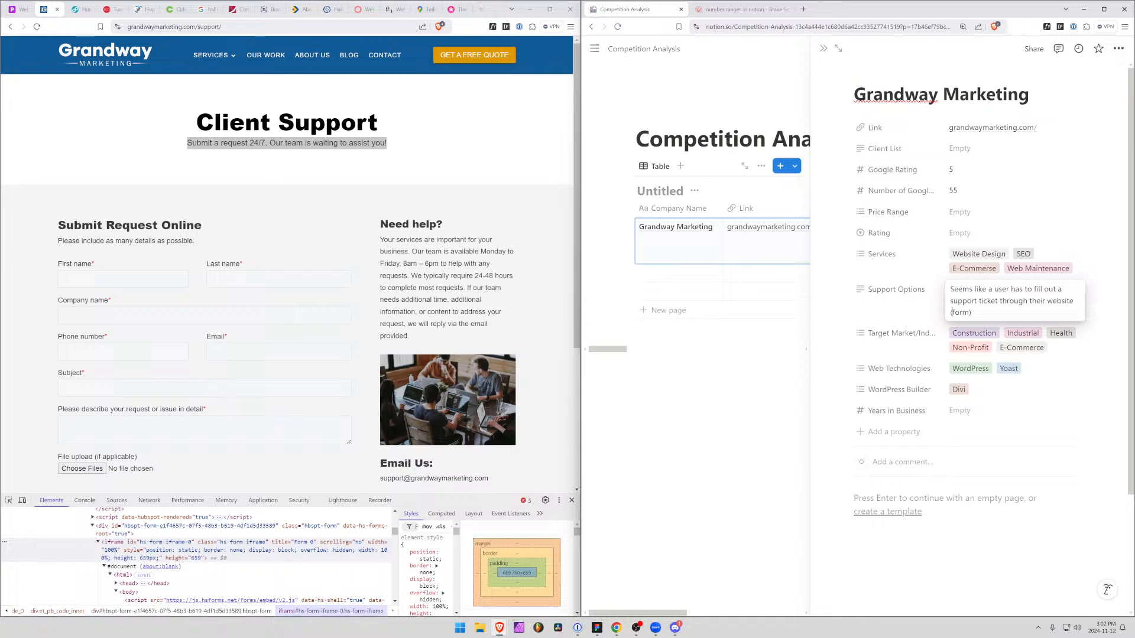
Amend the bracketed part of the Support Options note to "(hubspot form)"
type("hubst")
key("BackSpace")
key("BackSpace")
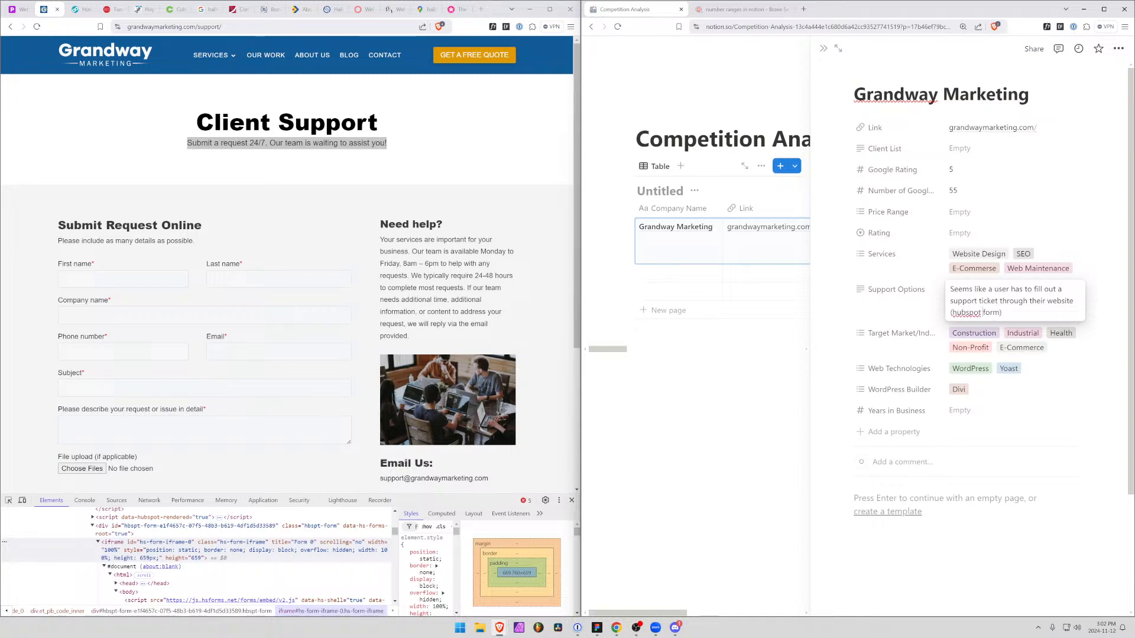
type("spot")
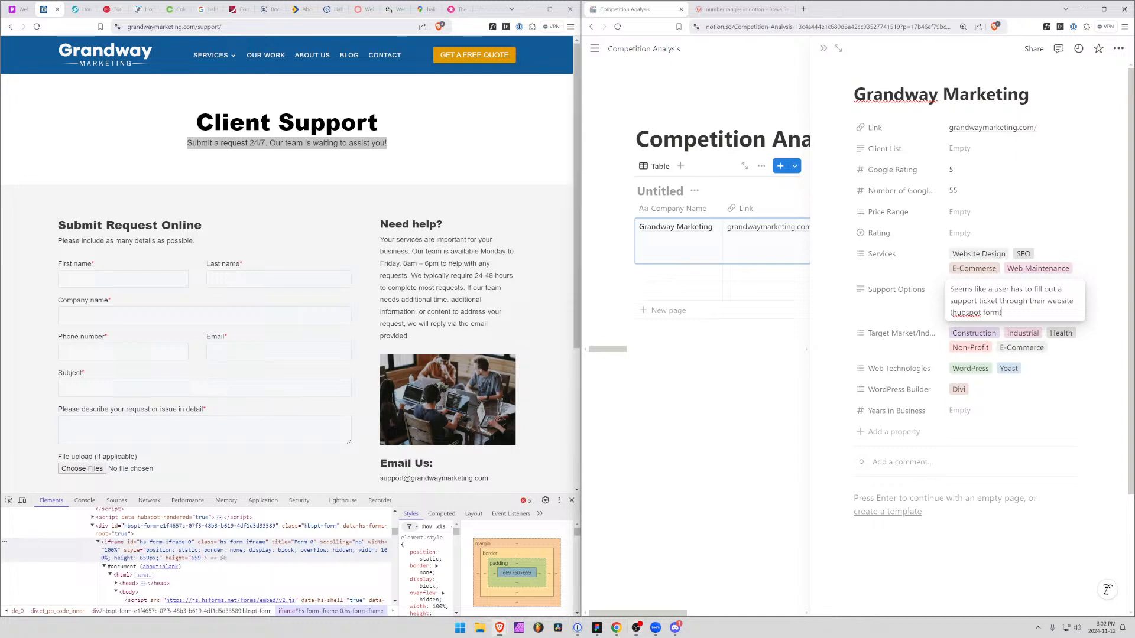
left_click(1071, 419)
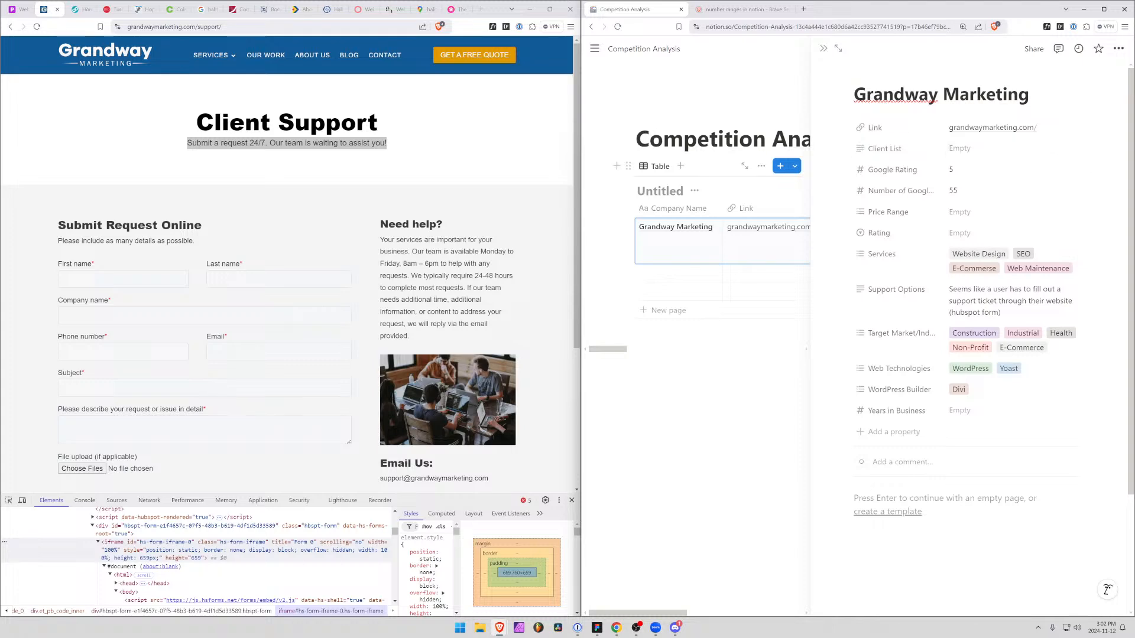
Close the Business in Focus magazine page and look over Red Ear Media's team page
left_click(403, 107)
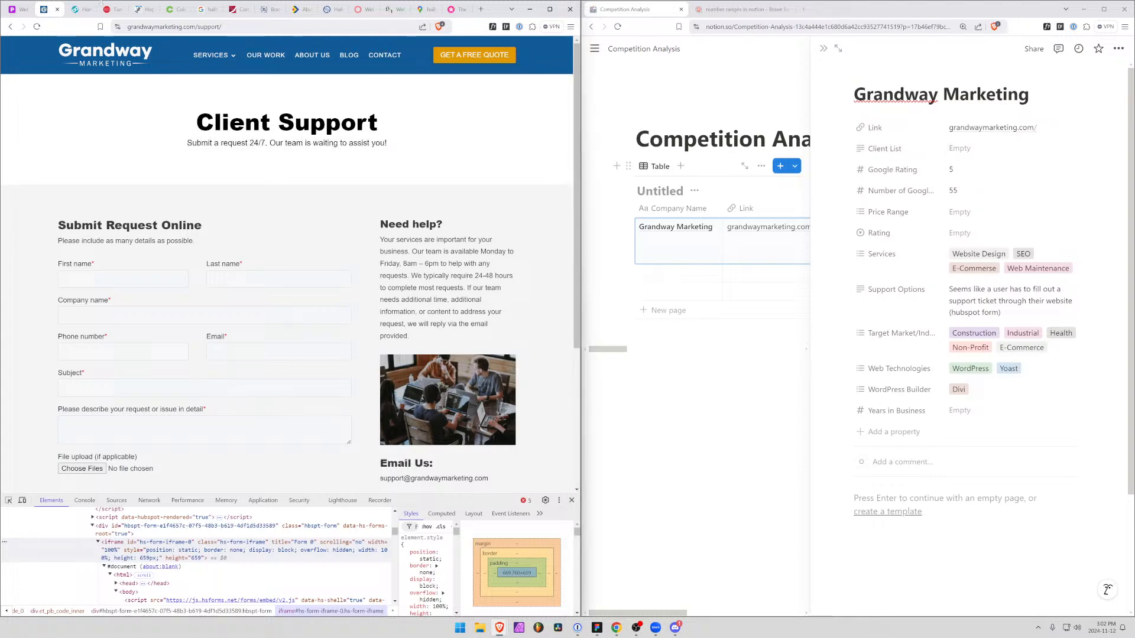
left_click(75, 10)
scroll(258, 96, "up", 15)
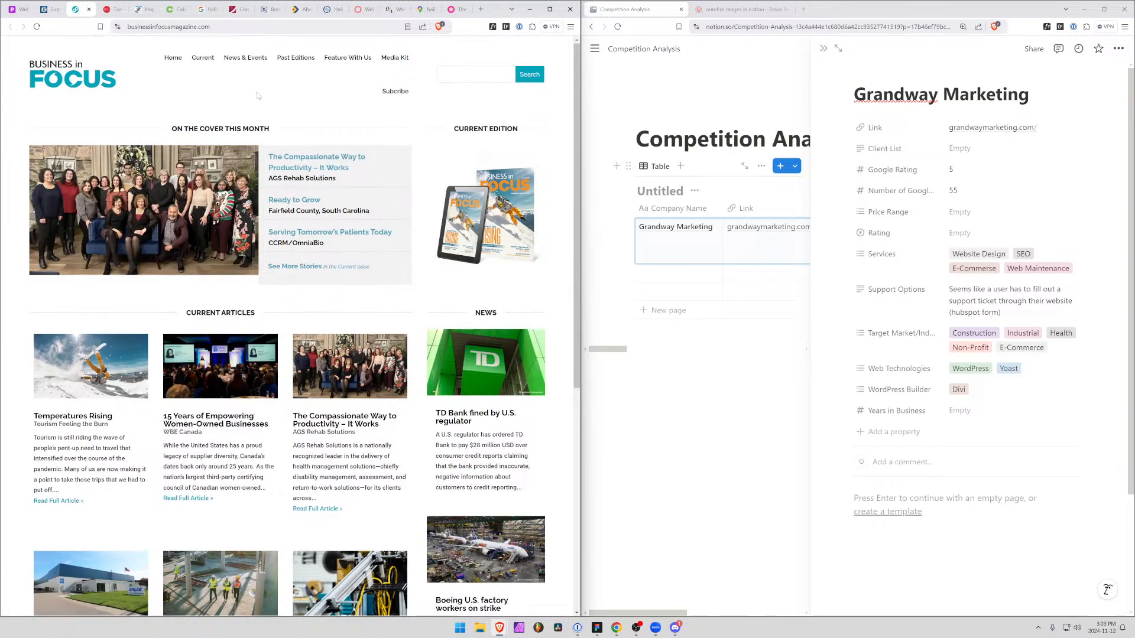
key("ctrl+w")
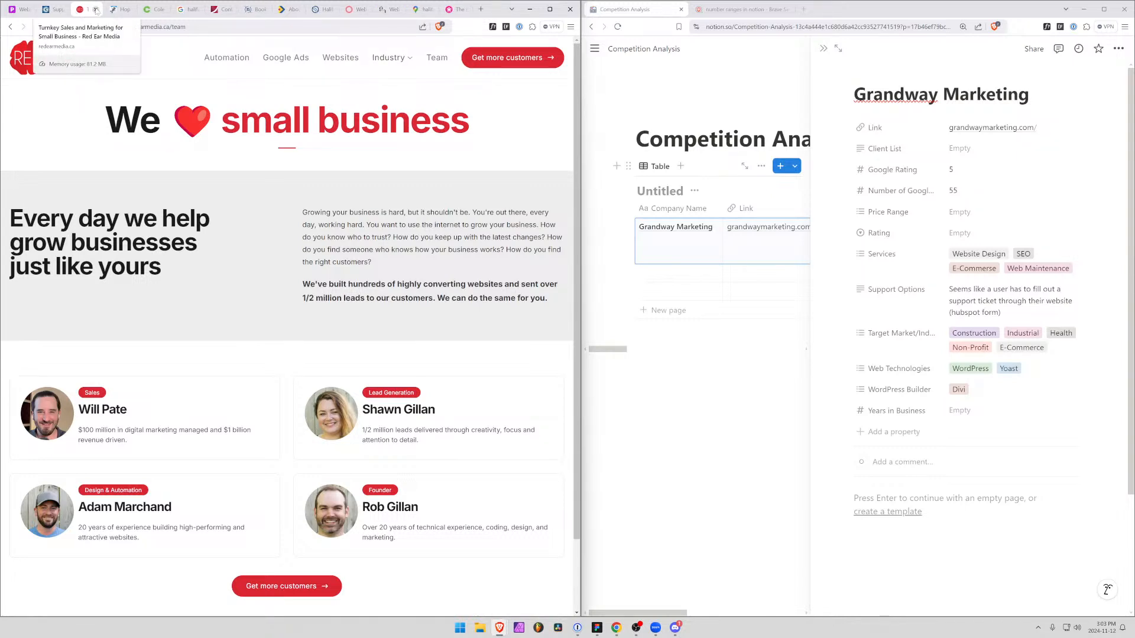
scroll(297, 330, "down", 2)
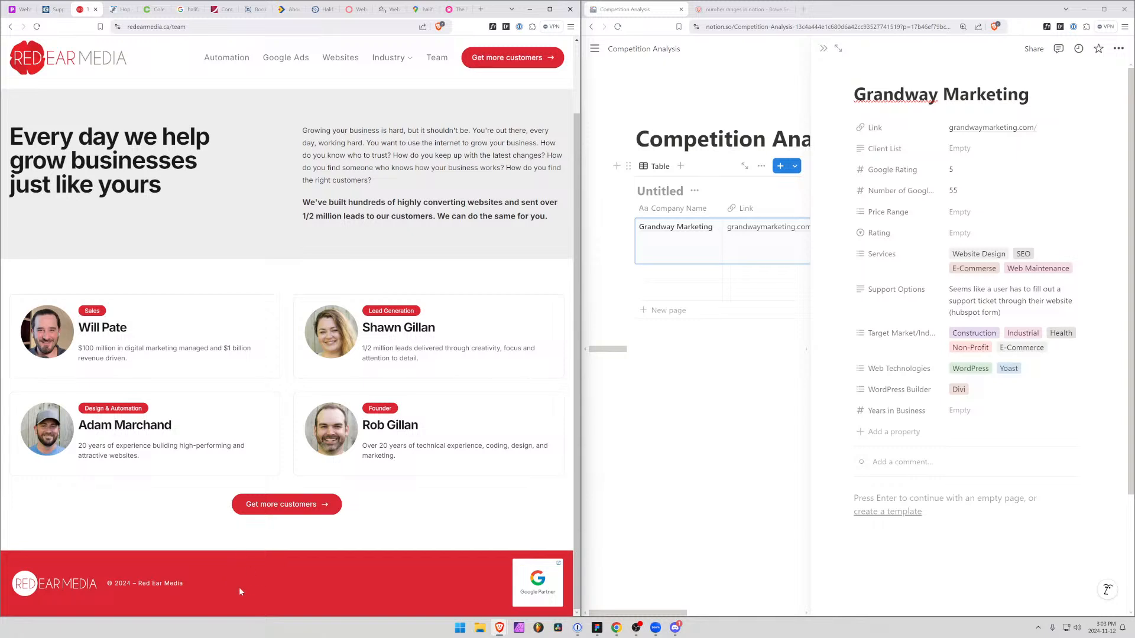
Check Red Ear Media's Google Partners listing from the badge in the team page footer, and close the listing
left_click(538, 582)
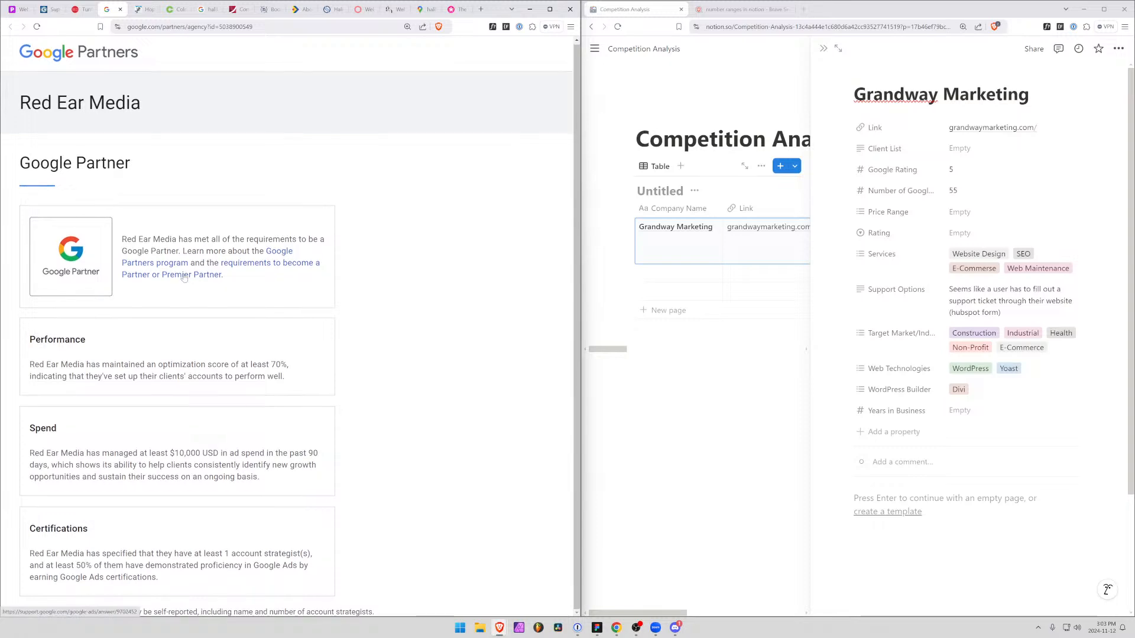
left_click(120, 10)
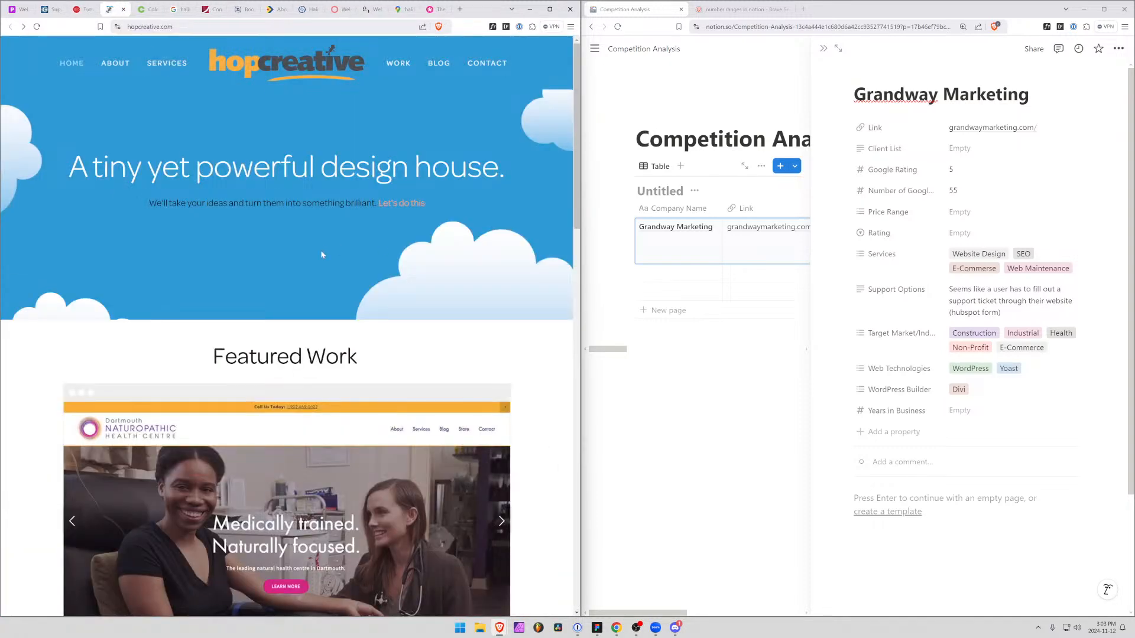
Close the Grandway Marketing record to return to the full Competition Analysis table
left_click(655, 247)
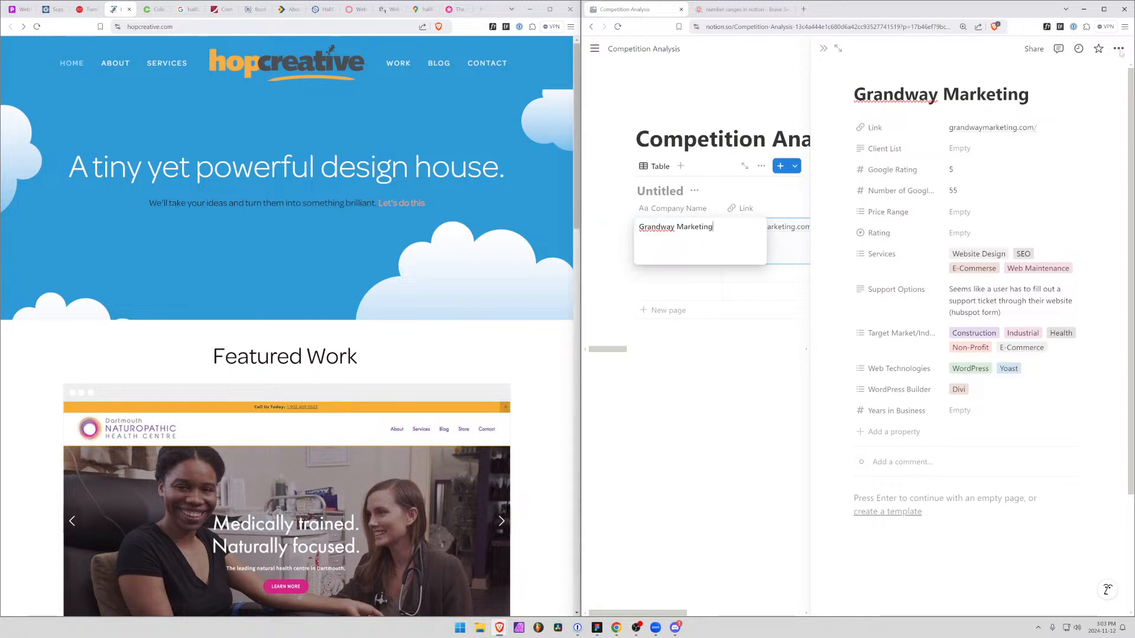
key("Escape")
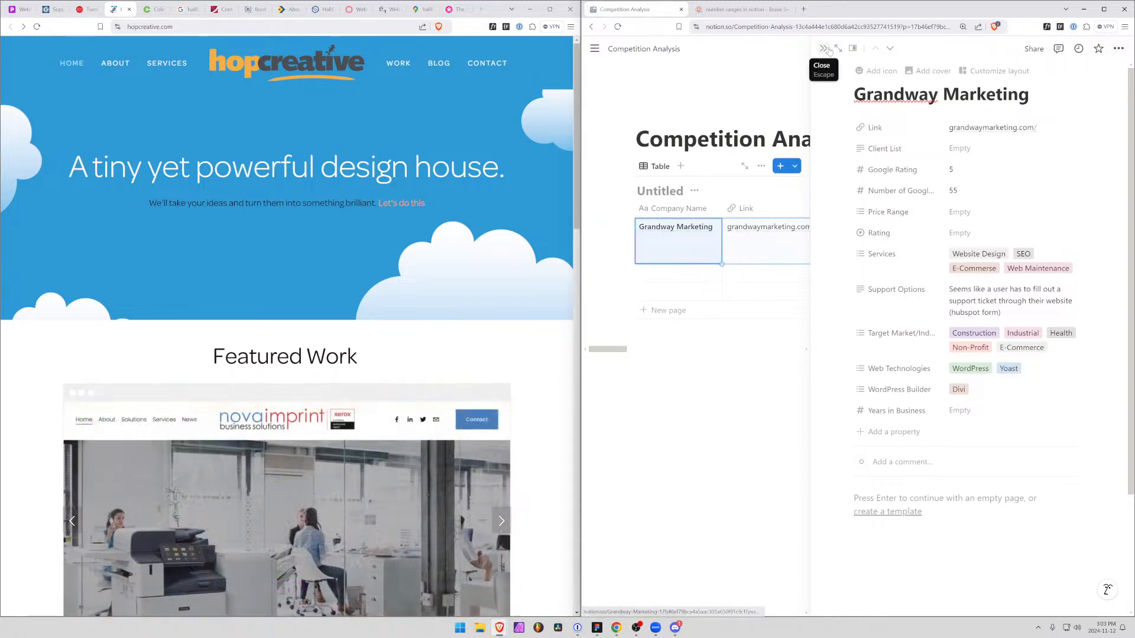
left_click(829, 51)
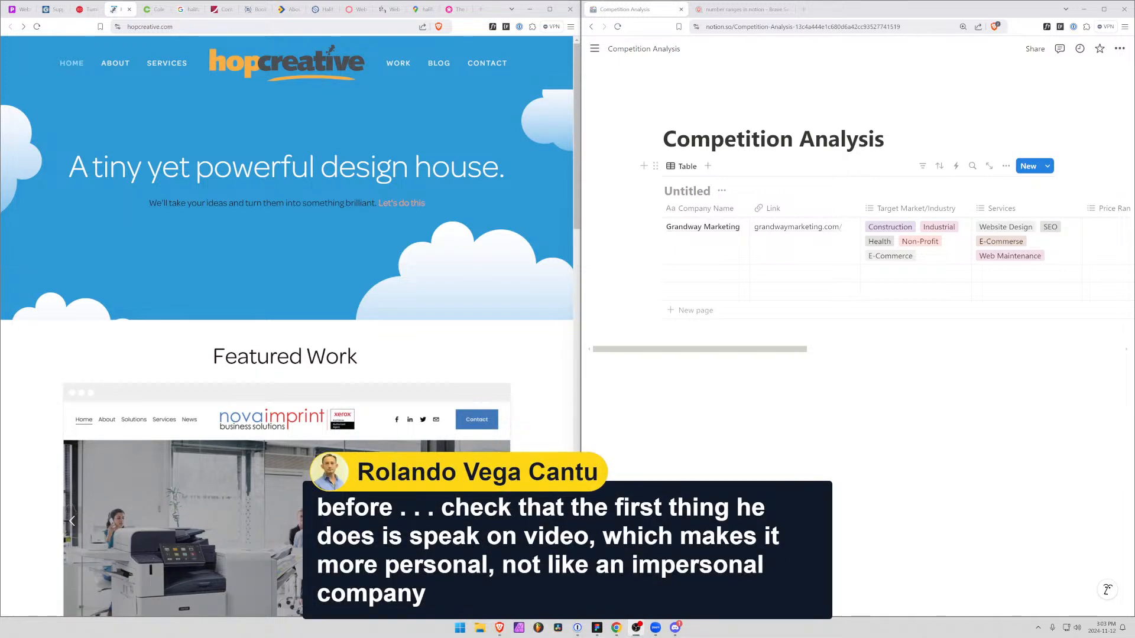
Bring back Grandway Marketing's Client Support page and open the company's Link value in the Competition Analysis table
left_click(57, 9)
left_click(800, 241)
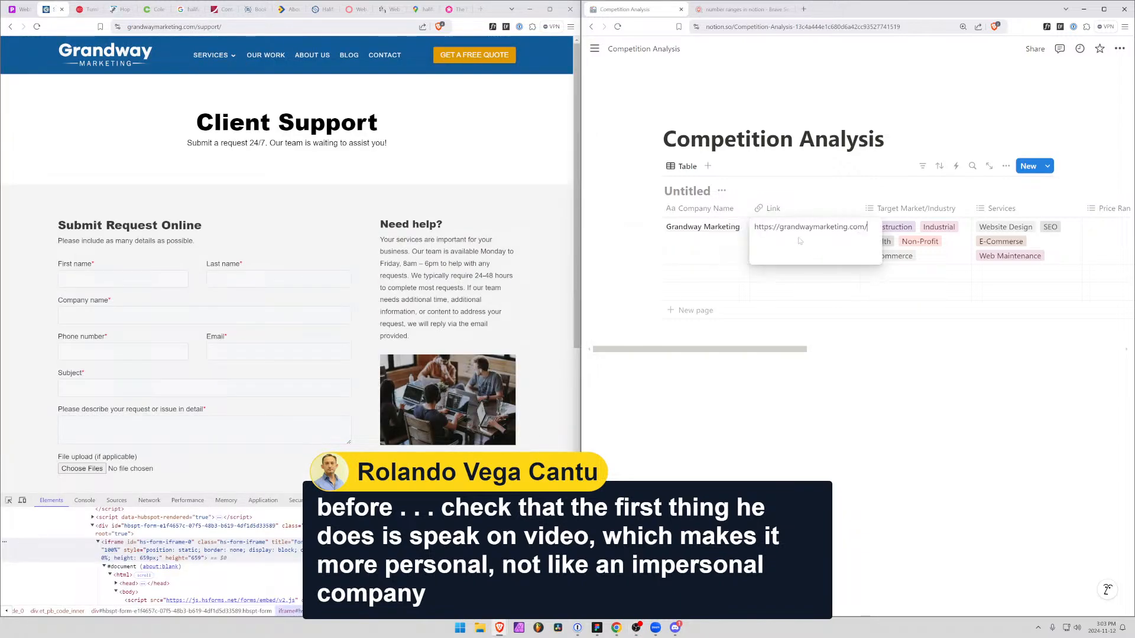
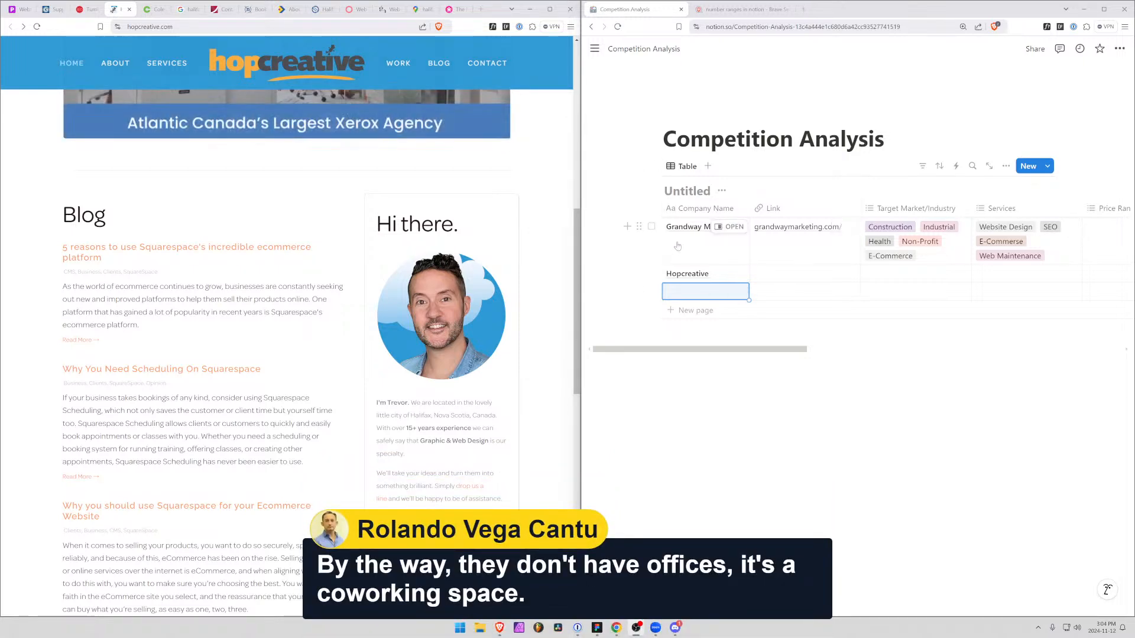
Open the Grandway Marketing record and add "No offices, coworking space." on a new line of its General Observations
left_click(730, 227)
left_click(1010, 176)
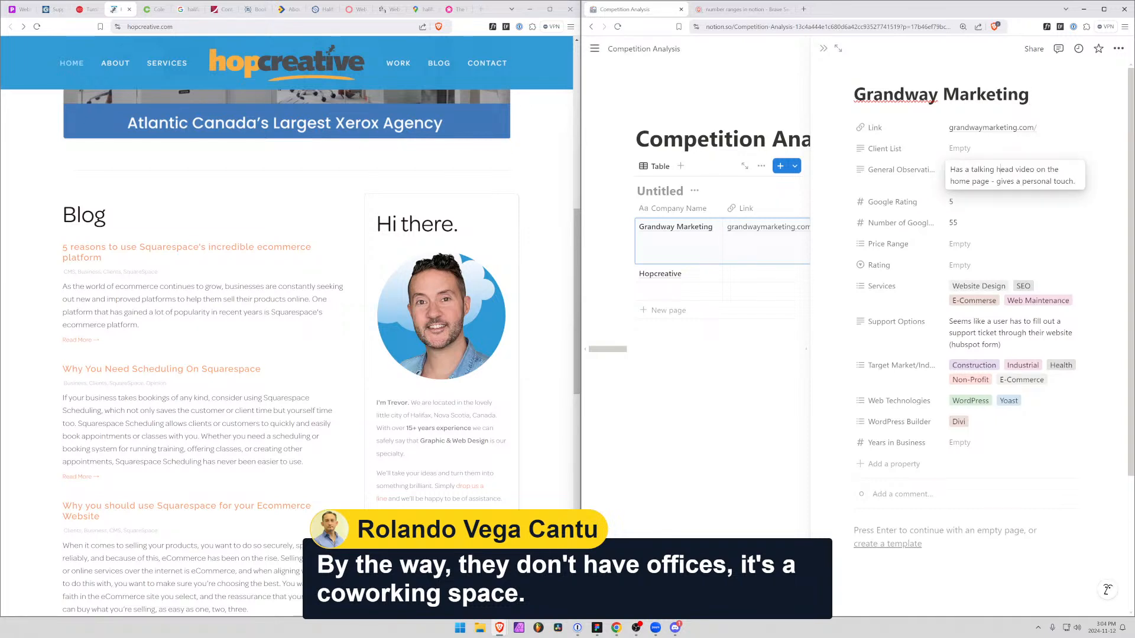
left_click(1084, 183)
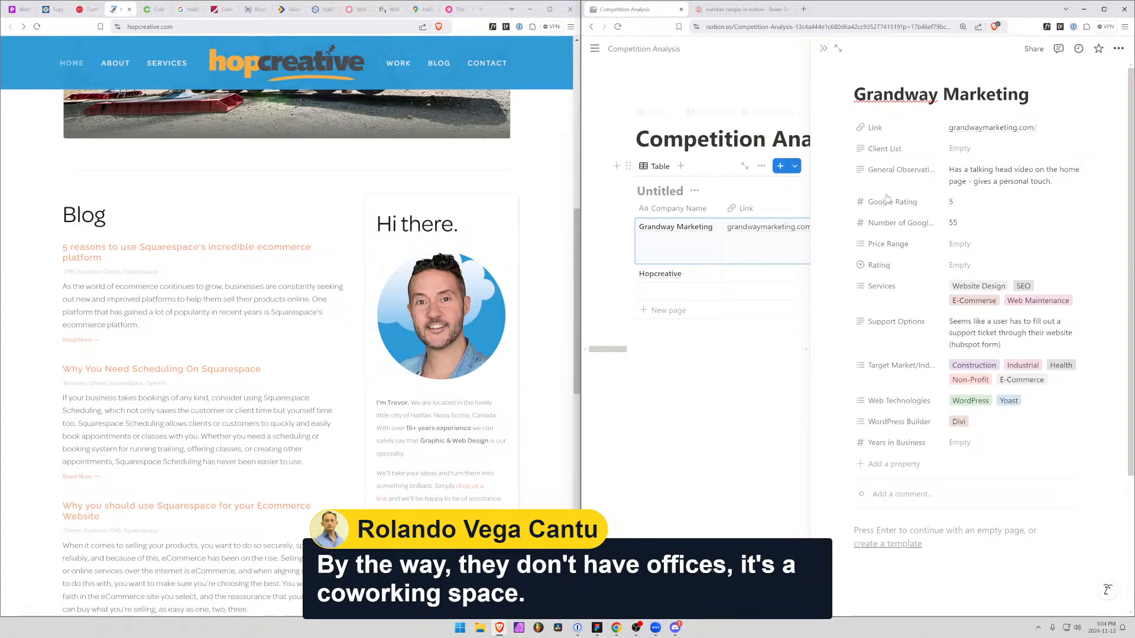
scroll(1131, 179, "down", 2)
scroll(1005, 175, "up", 2)
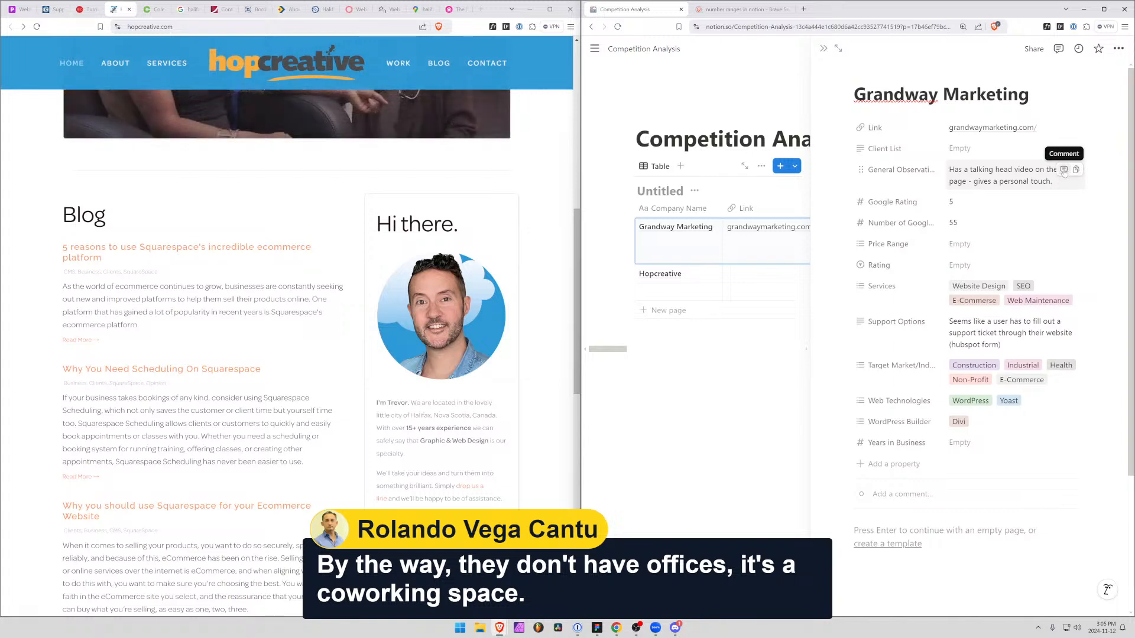
left_click(1064, 170)
left_click(1000, 183)
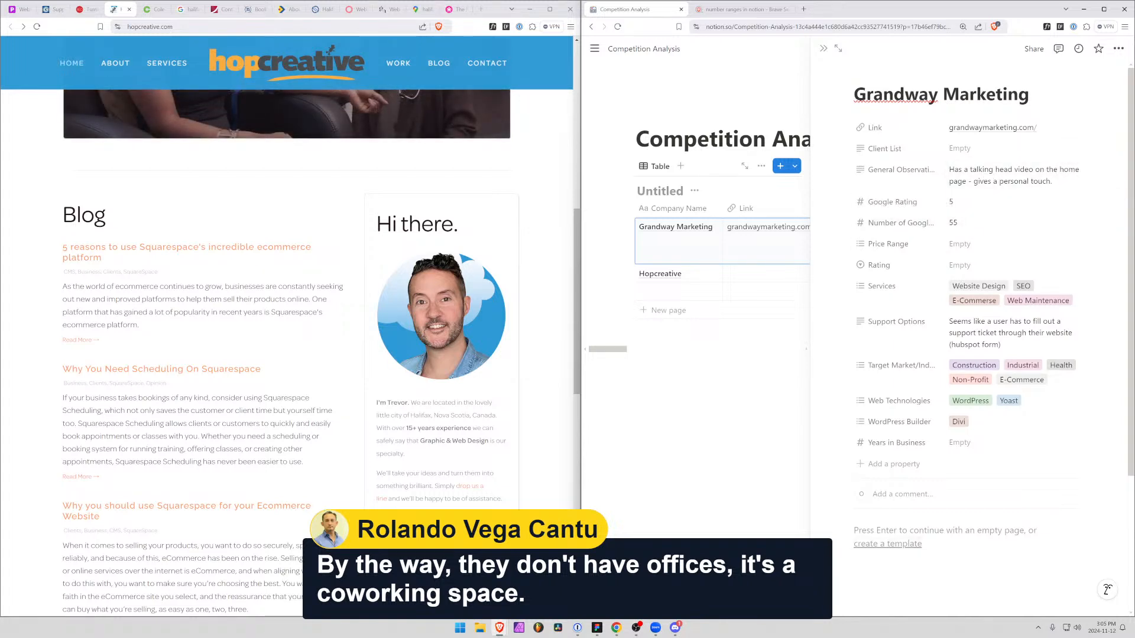
left_click(940, 530)
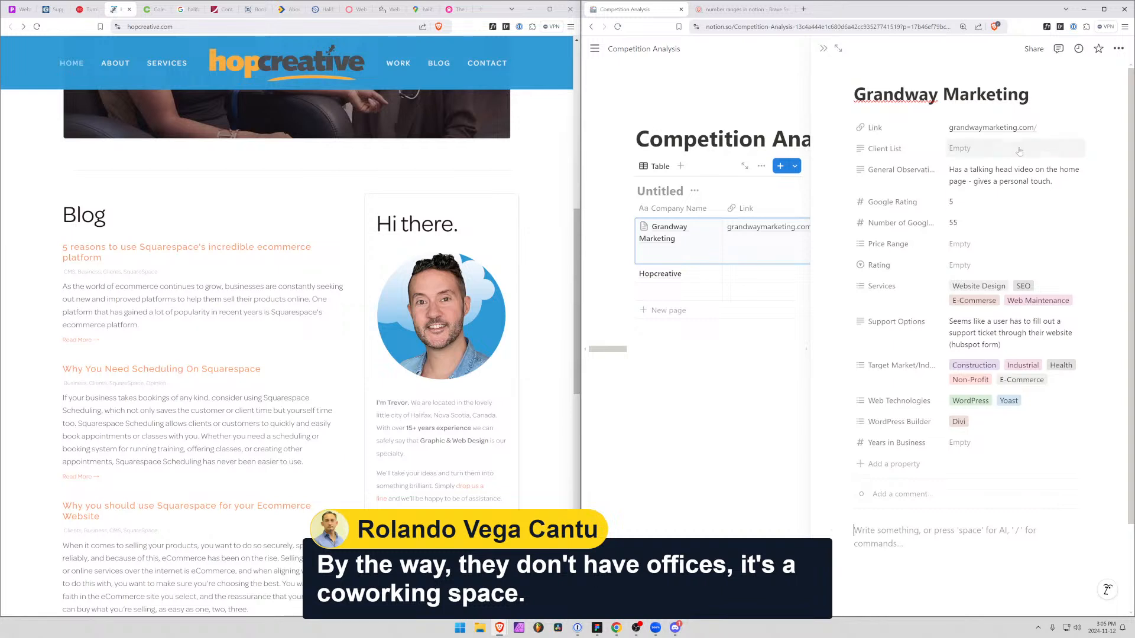
left_click(1058, 181)
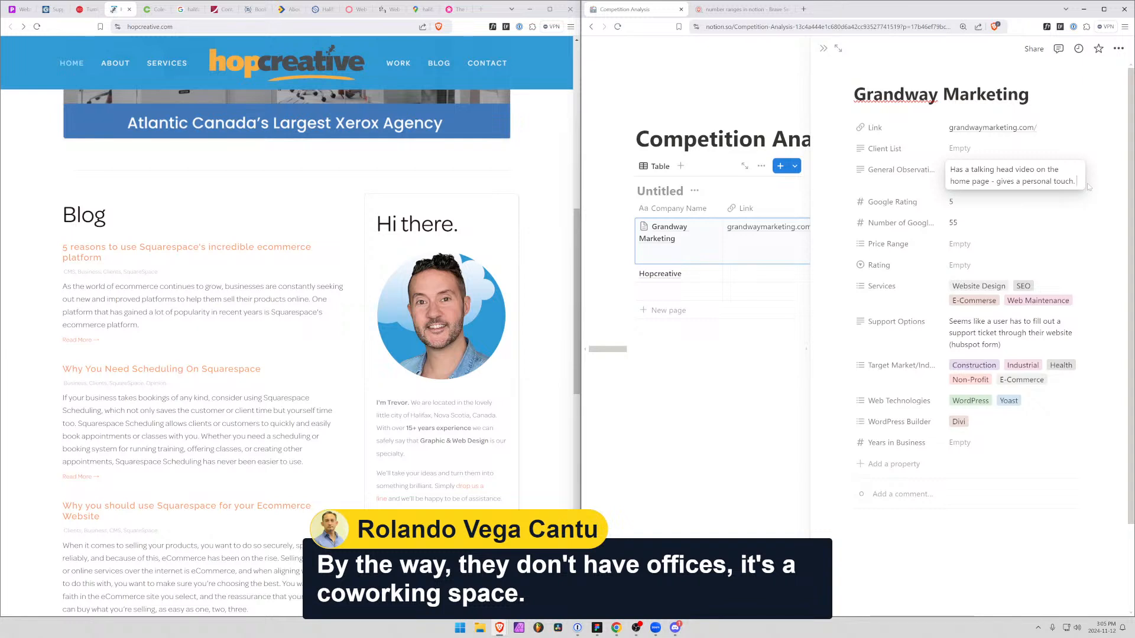
key("shift+Return")
type("No offices")
key("BackSpace")
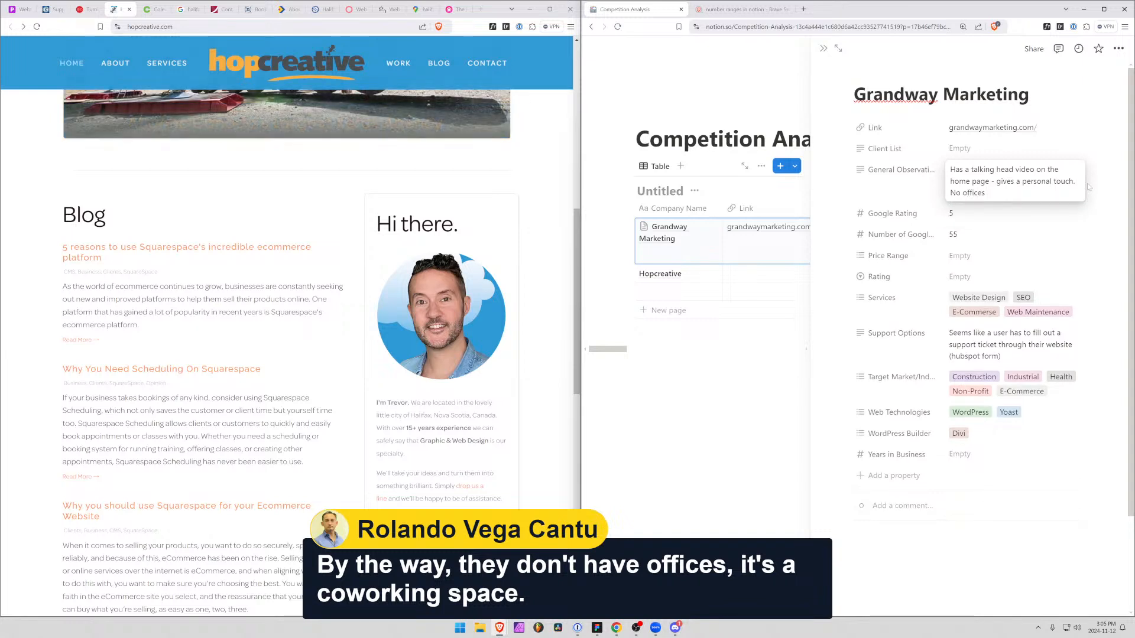
type(", coworkgin")
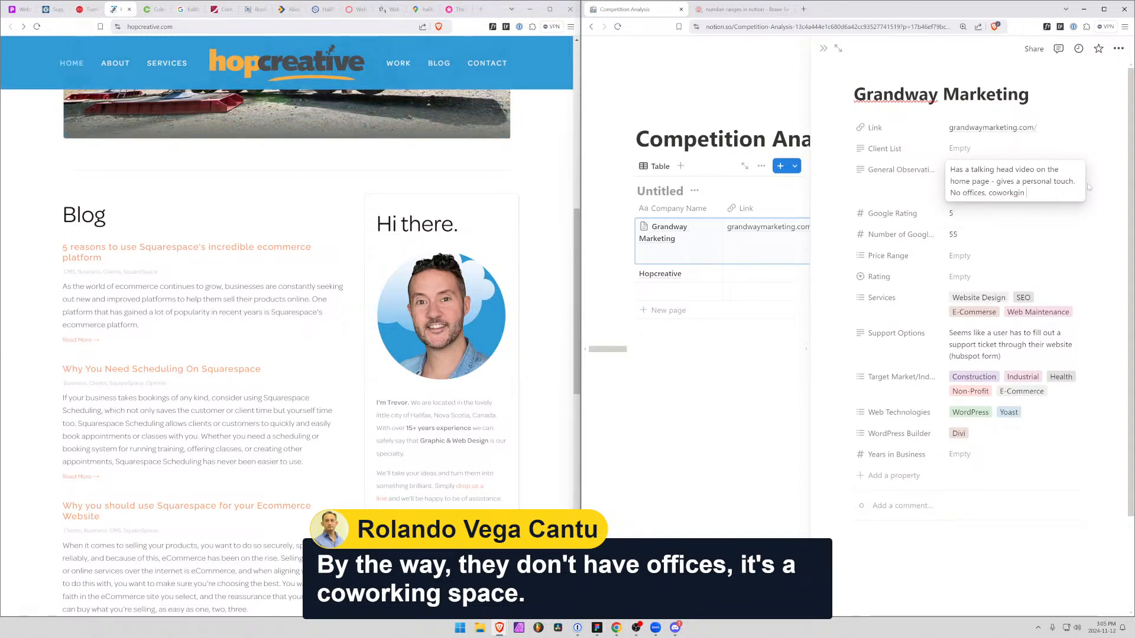
key("BackSpace")
key("BackSpace")
key("BackSpace")
type("ing space.")
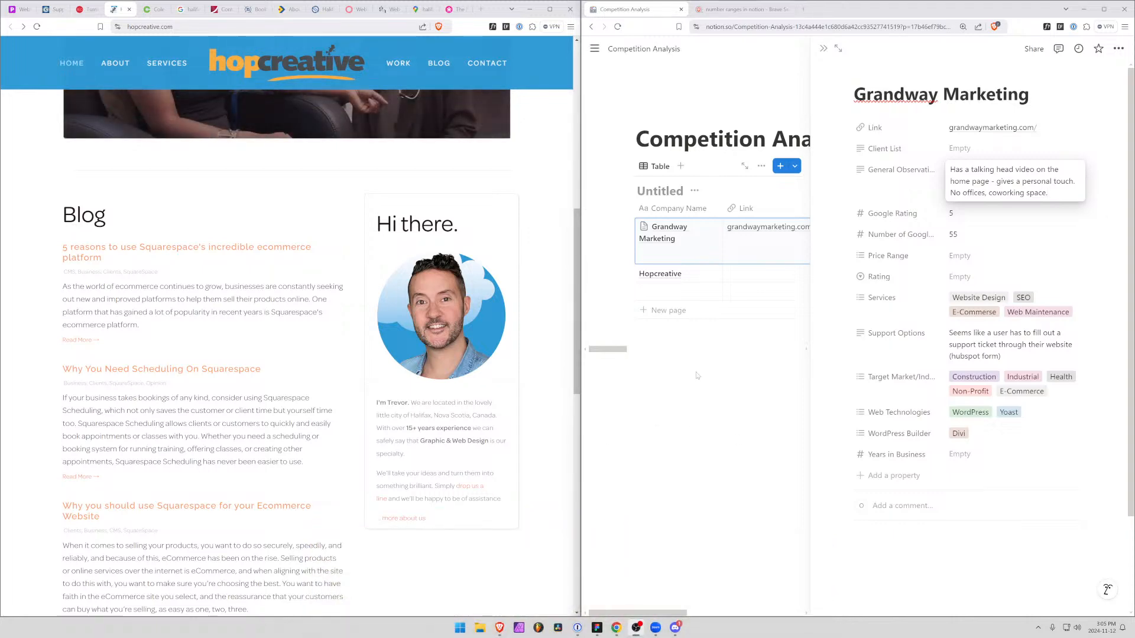
Bring back Grandway Marketing's website and look through its About Us page for when the company was established
left_click(50, 9)
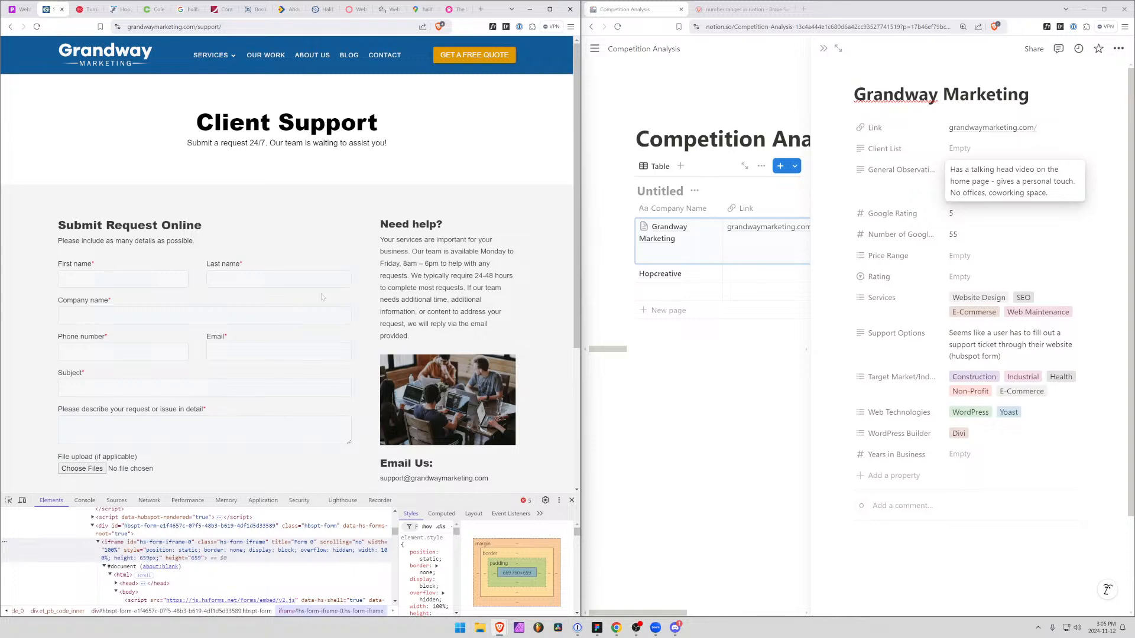
left_click(104, 68)
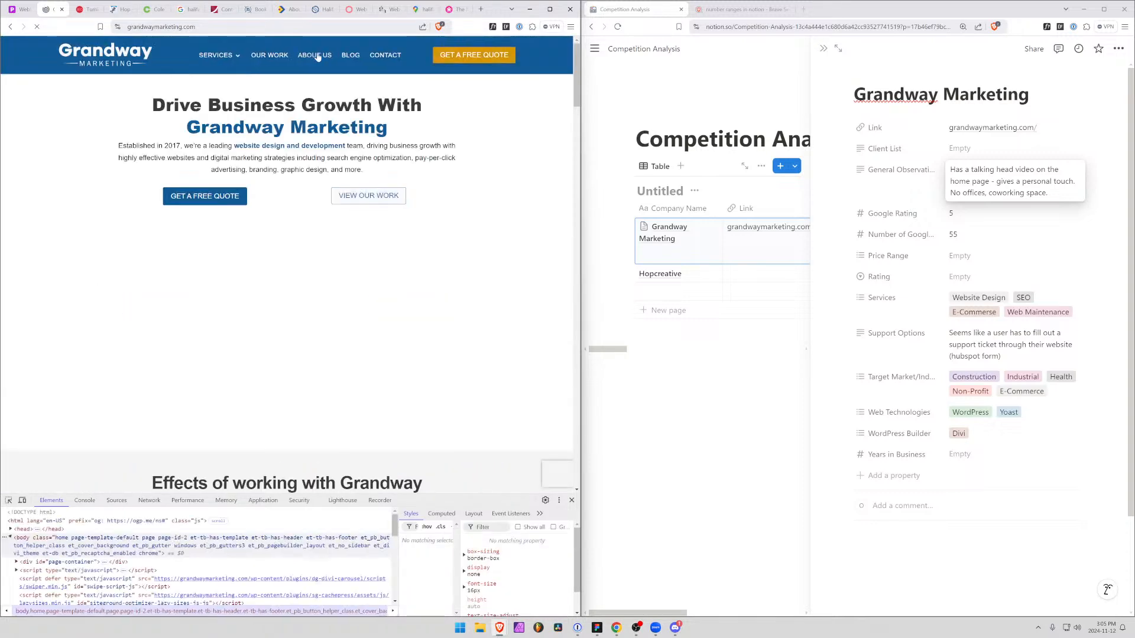
left_click(315, 55)
scroll(346, 130, "down", 2)
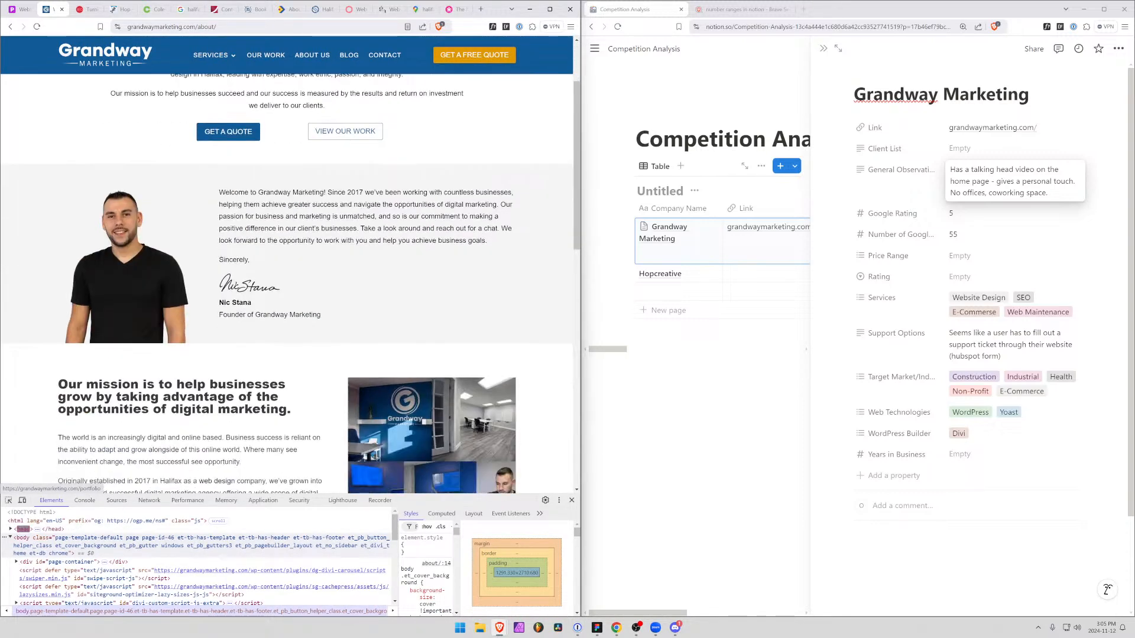
scroll(345, 131, "down", 3)
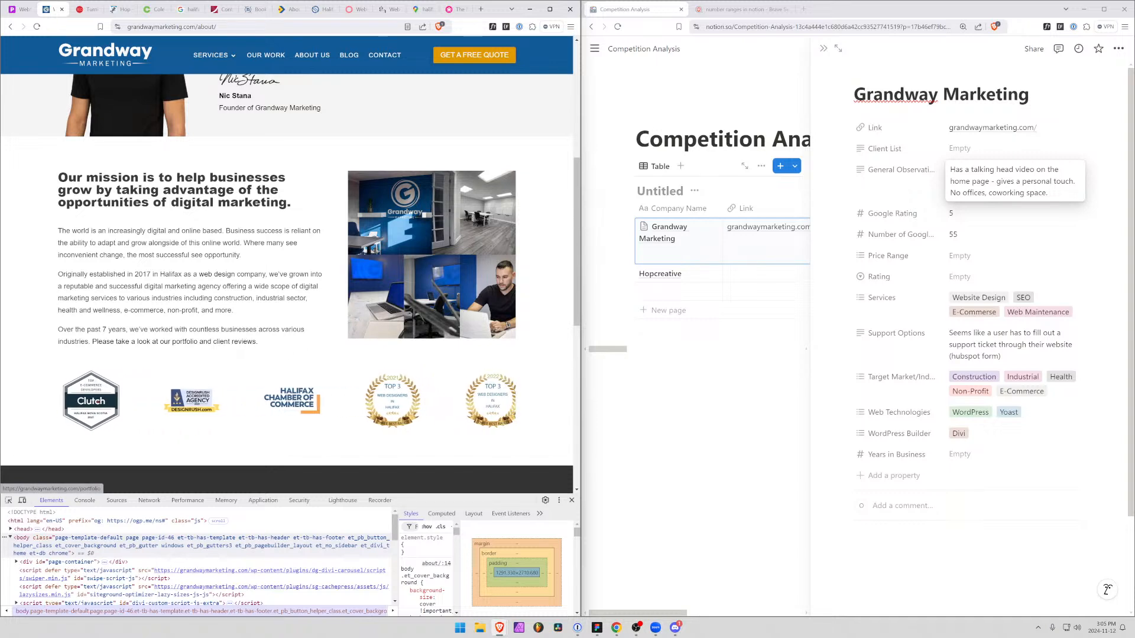
Enter 2017 as Years in Business in Grandway Marketing's record and look over the rest of the About Us page
left_click_drag(139, 274, 146, 274)
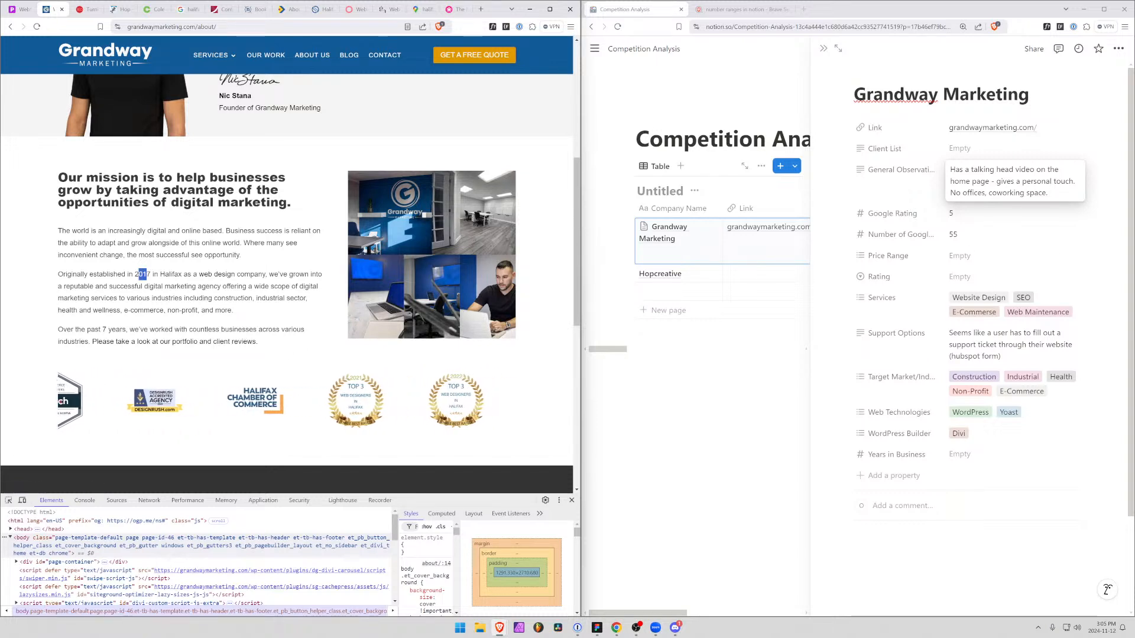
left_click(959, 455)
left_click(959, 455)
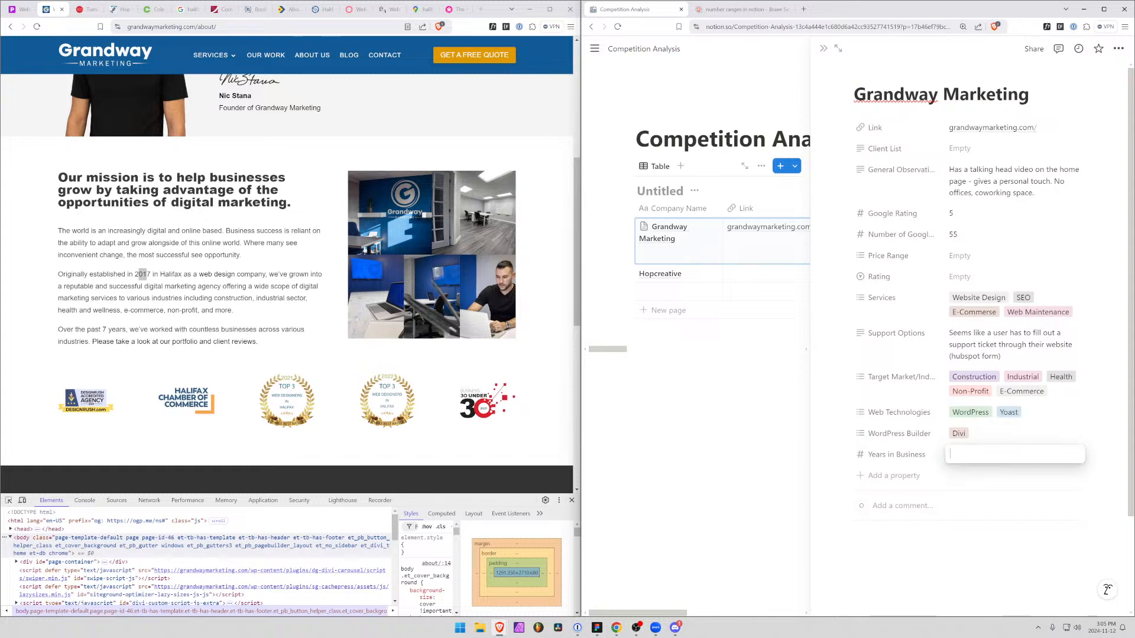
type("2017")
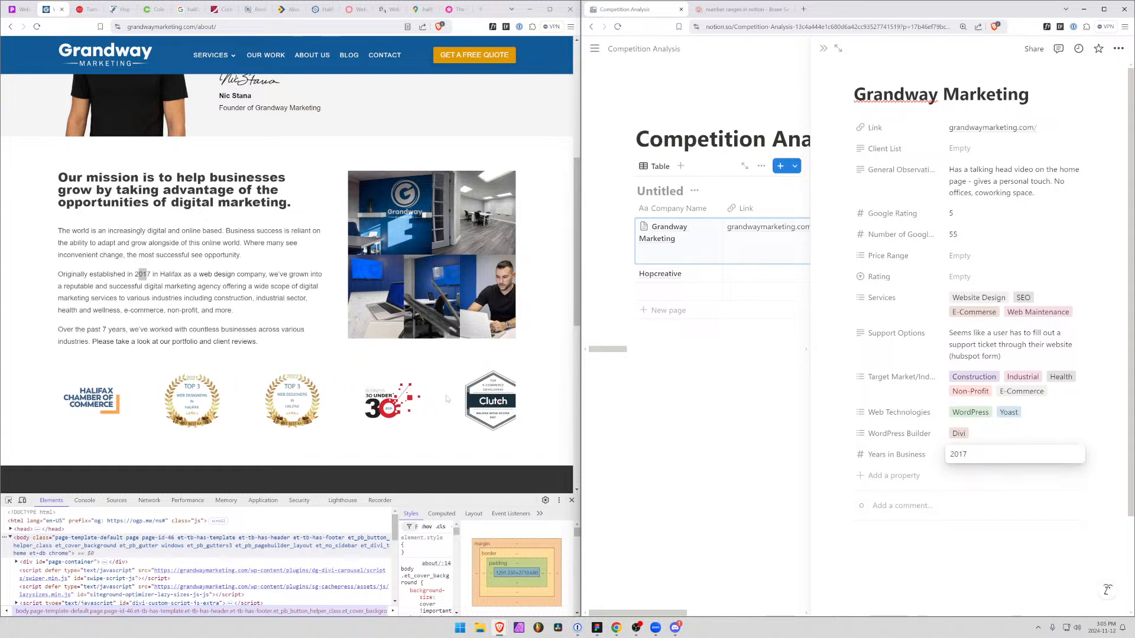
left_click(171, 351)
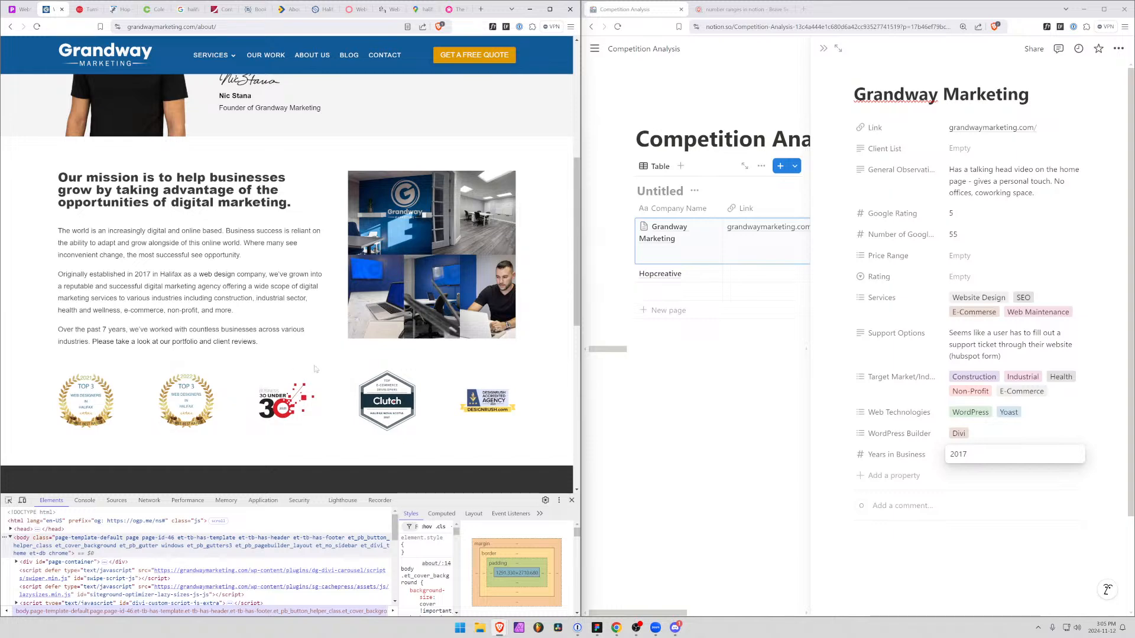
scroll(194, 339, "down", 5)
scroll(194, 339, "up", 10)
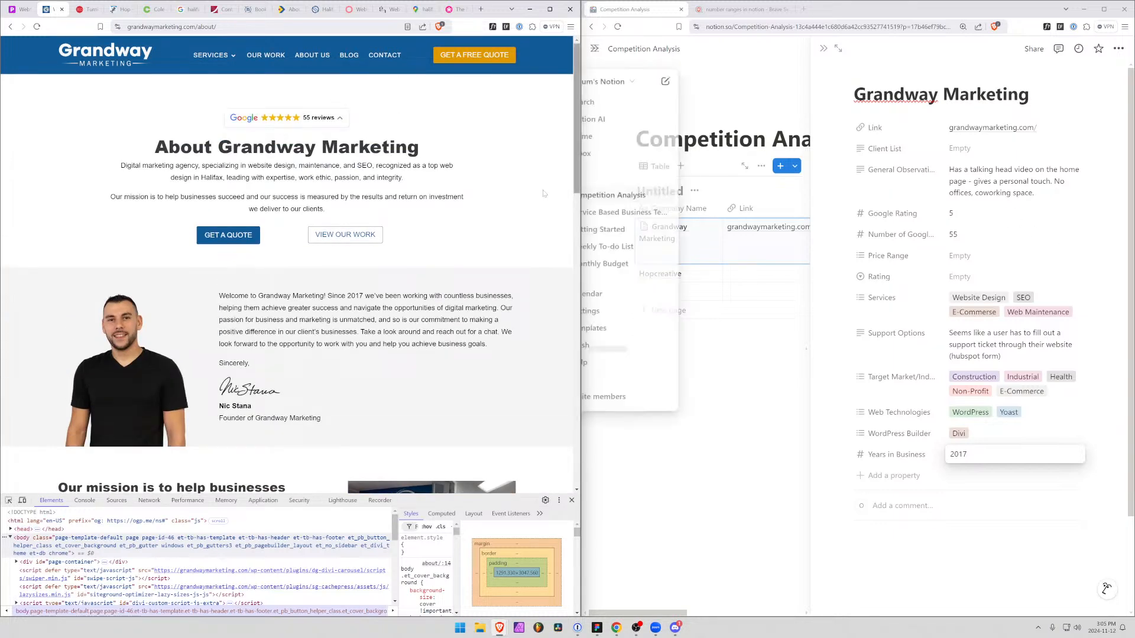
Bring back the Hopcreative website and close the Grandway Marketing record to return to the full Competition Analysis table
left_click(112, 9)
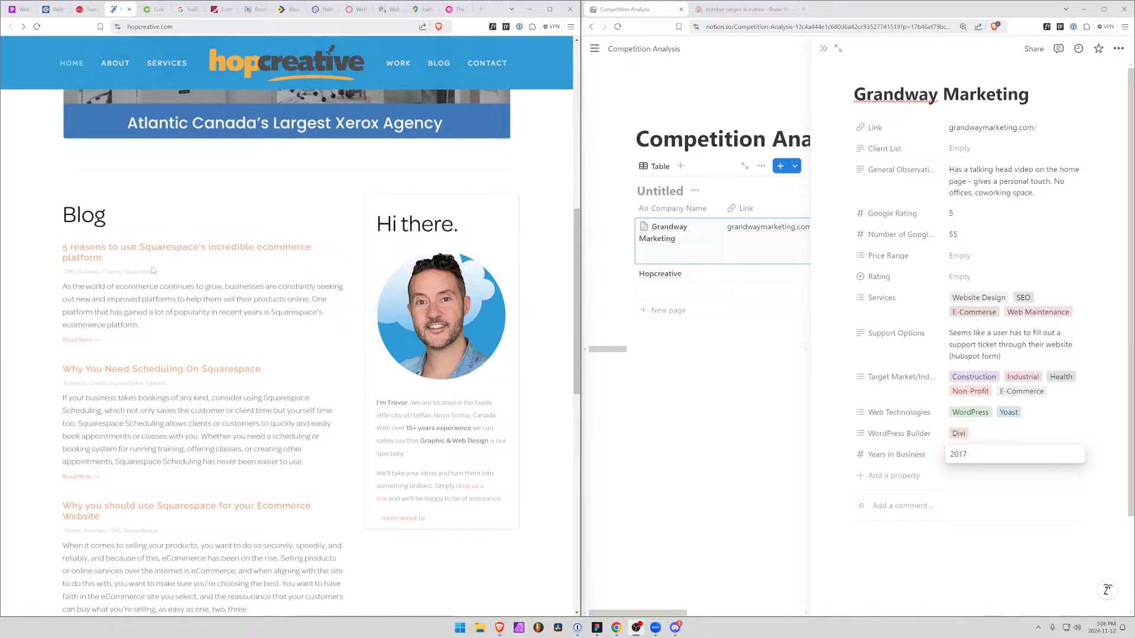
left_click(823, 50)
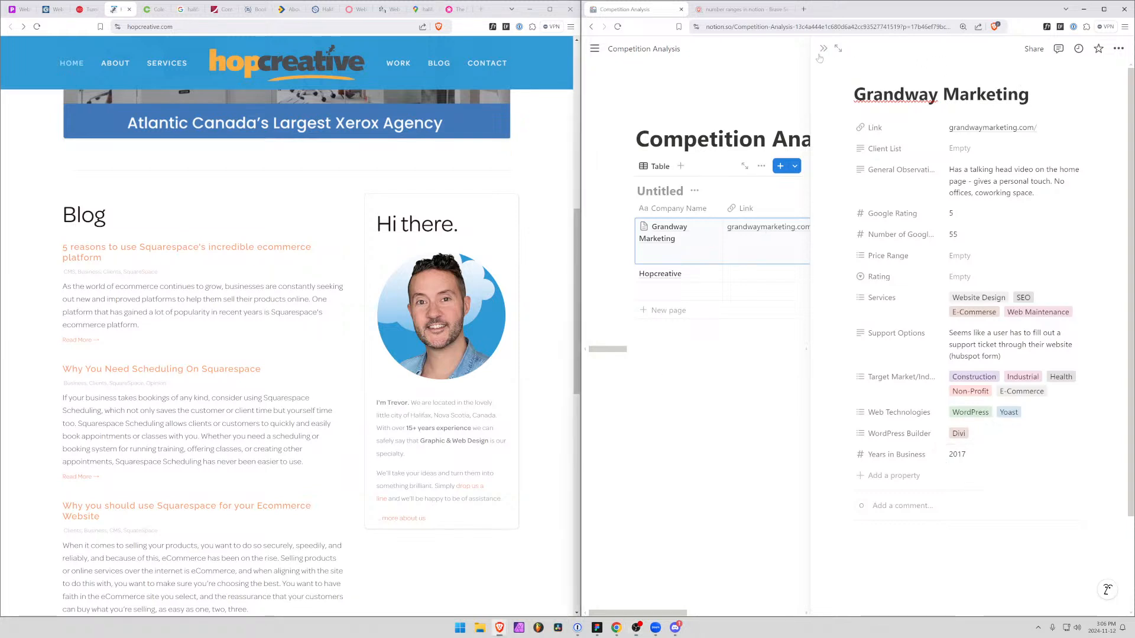
left_click(680, 276)
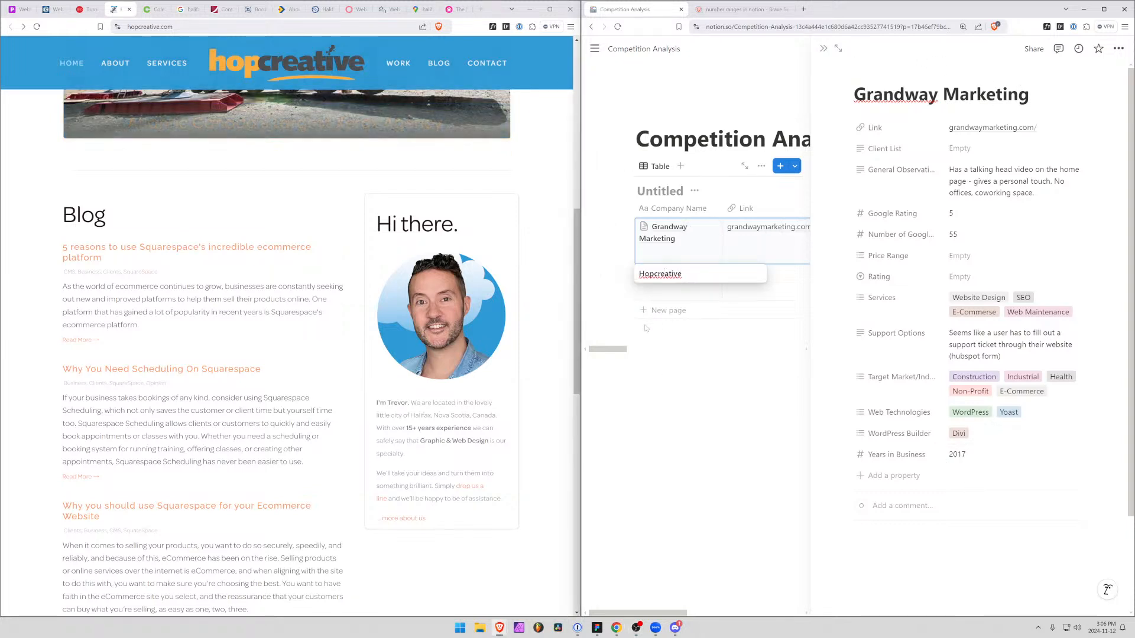
left_click(748, 277)
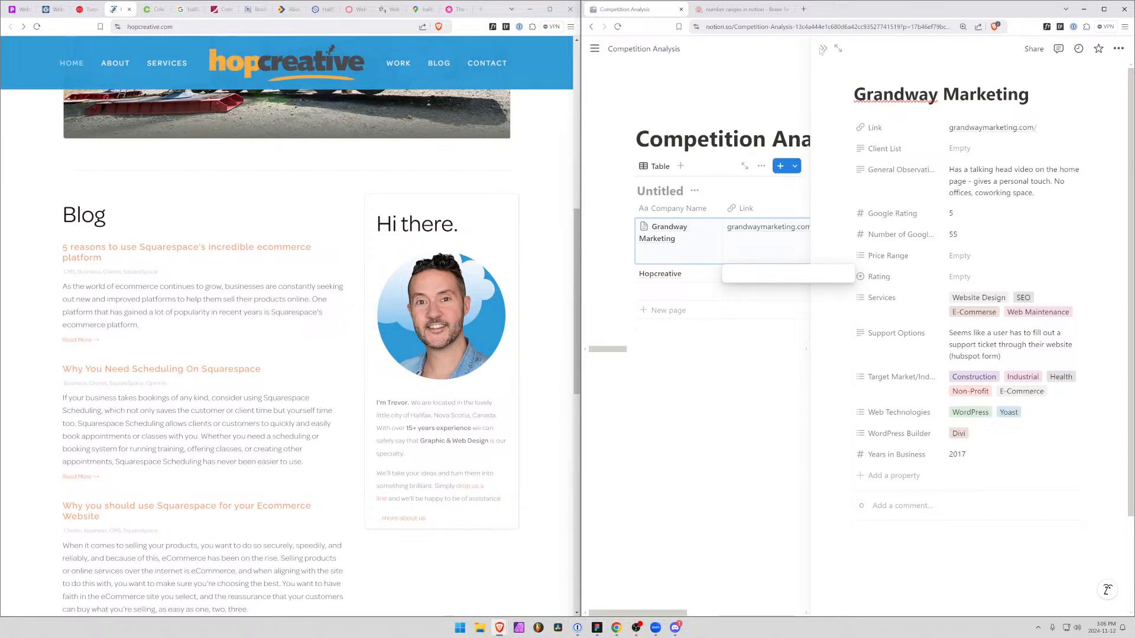
left_click(822, 50)
left_click(823, 50)
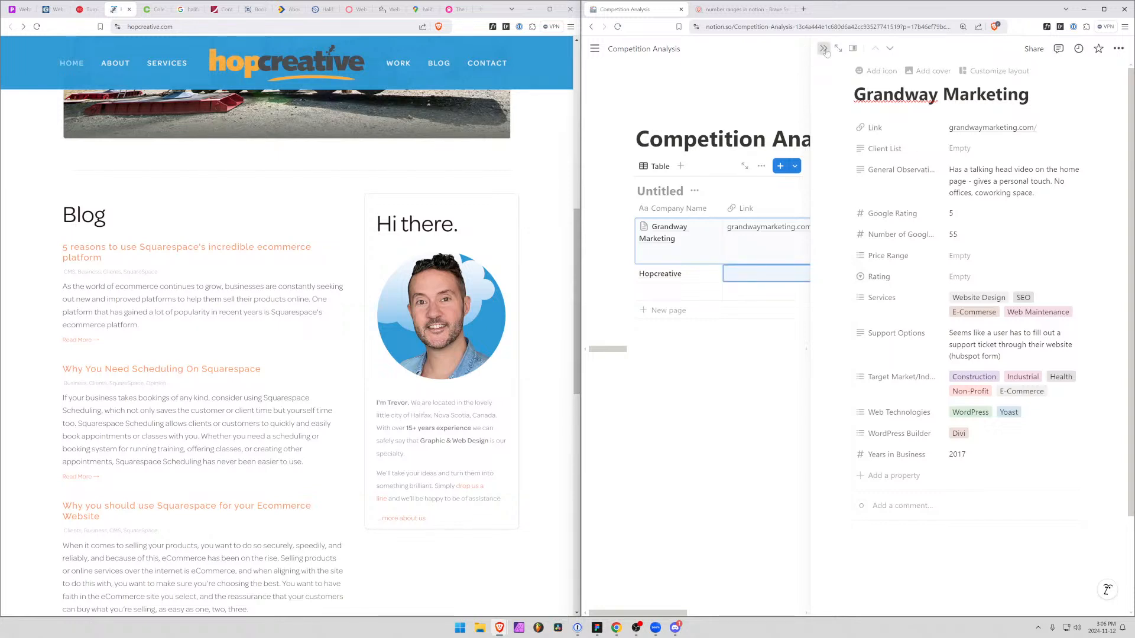
Copy the address hopcreative.com from the browser into Hopcreative's Link value in the Competition Analysis table
left_click(760, 269)
left_click(150, 26)
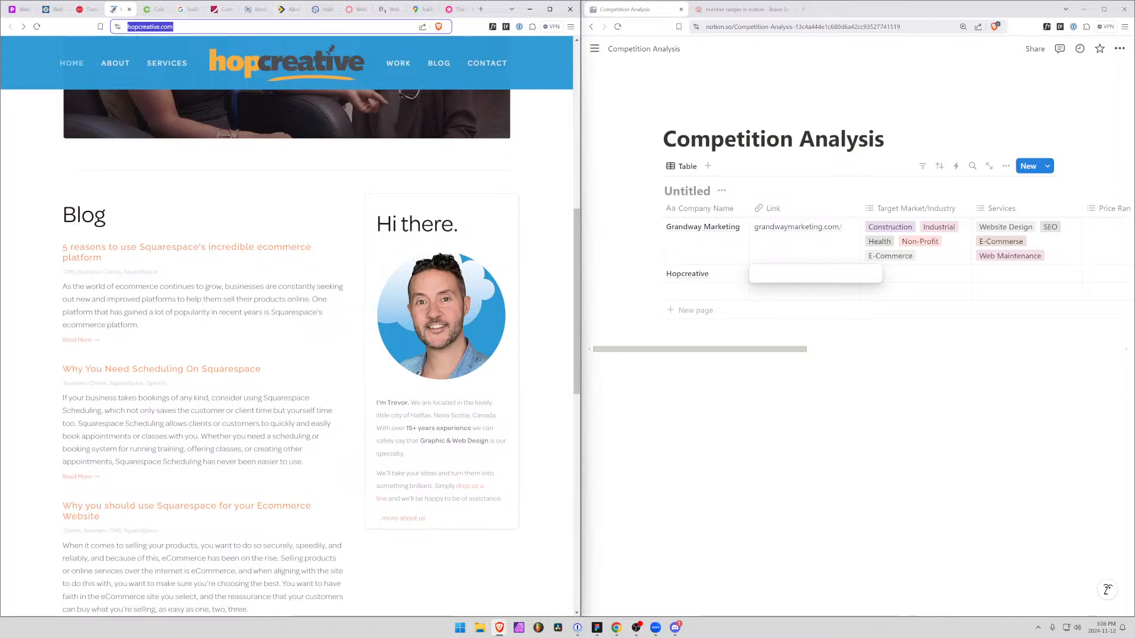
key("ctrl+c")
left_click(797, 273)
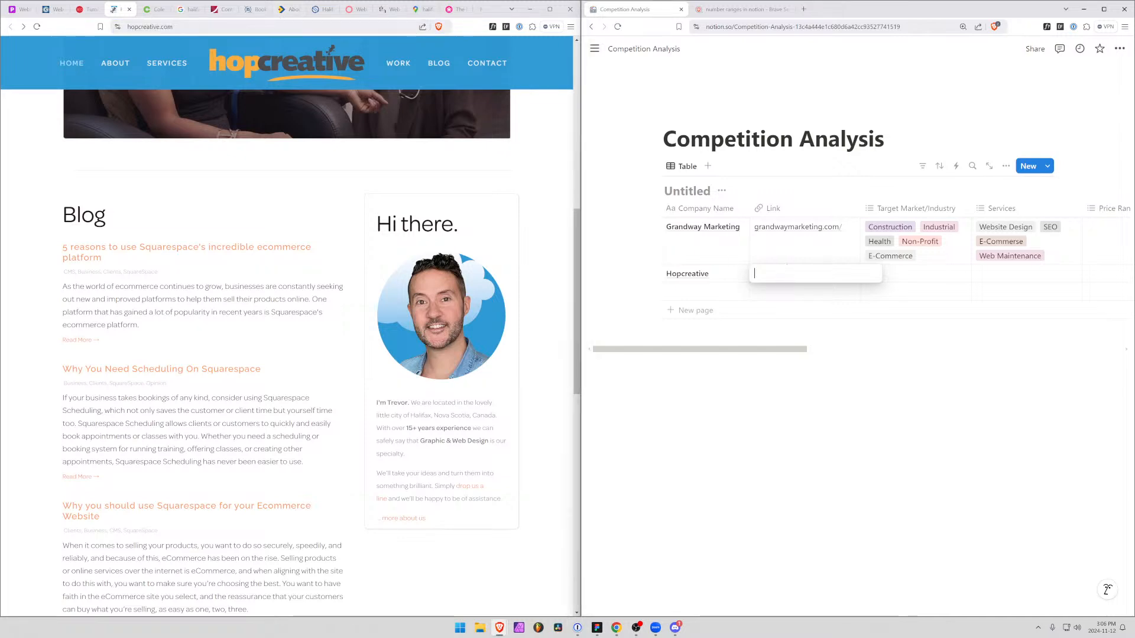
key("ctrl+v")
key("Return")
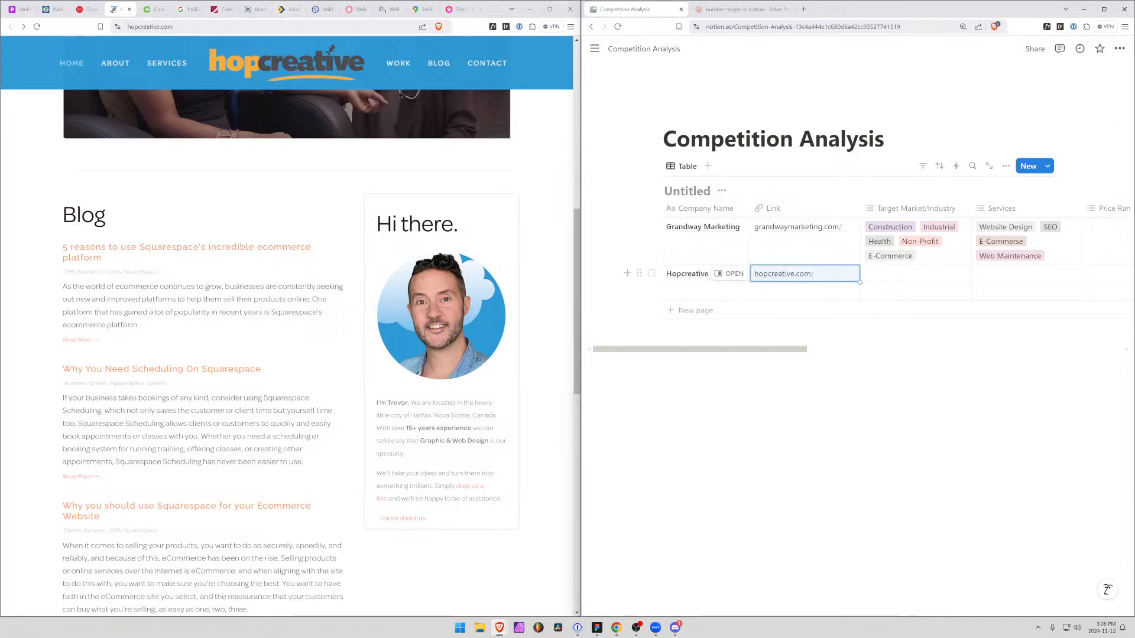
Open Hopcreative's About page from the home page's "Let's do this" link and read the founder's bio and areas of focus
scroll(272, 289, "up", 3)
scroll(271, 289, "up", 5)
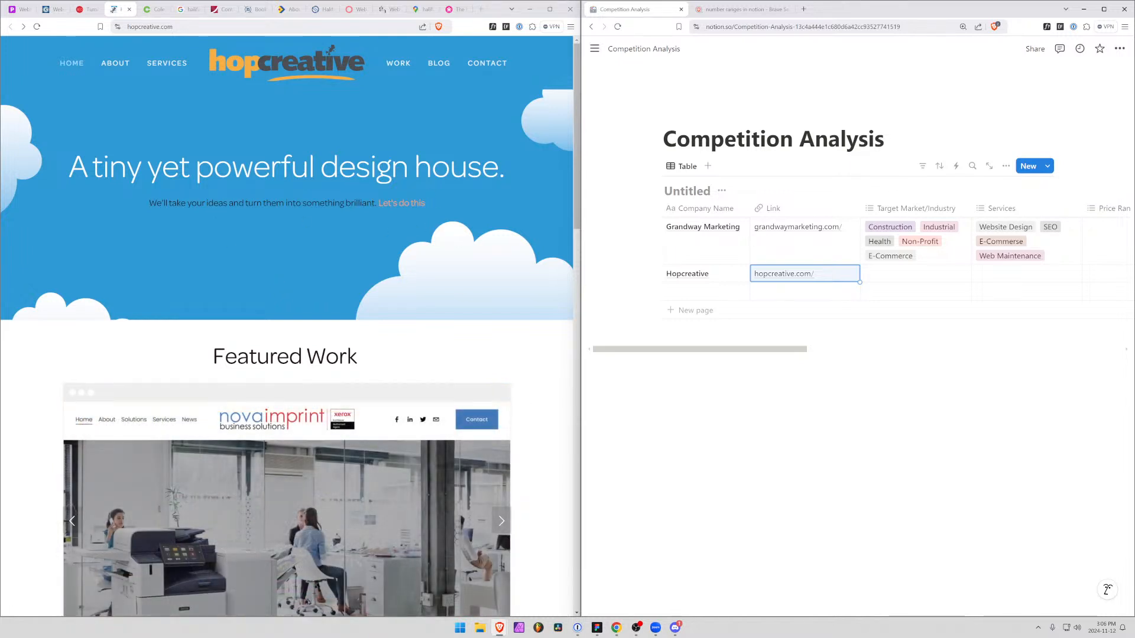
left_click(406, 204)
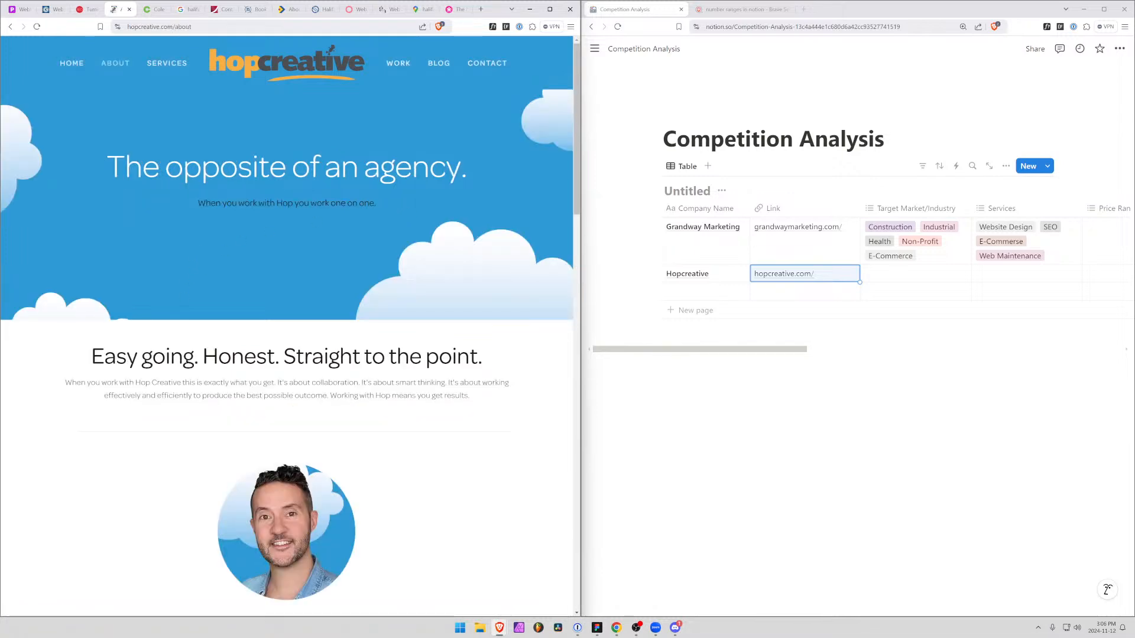
scroll(316, 207, "down", 2)
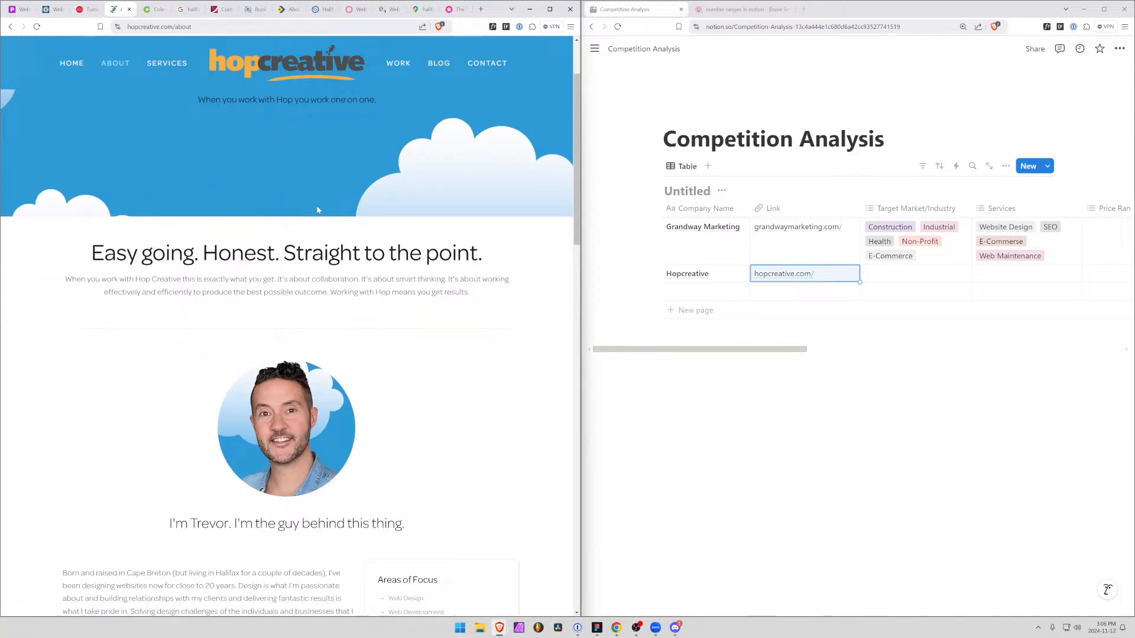
scroll(317, 210, "up", 2)
scroll(266, 296, "down", 5)
scroll(207, 384, "up", 5)
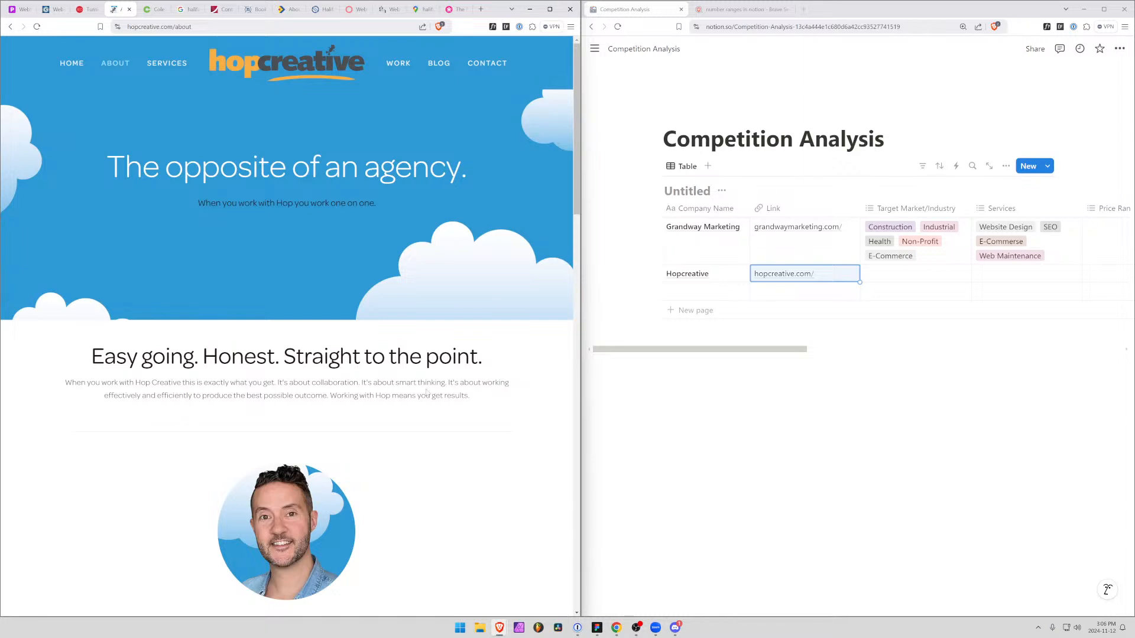
scroll(427, 392, "down", 7)
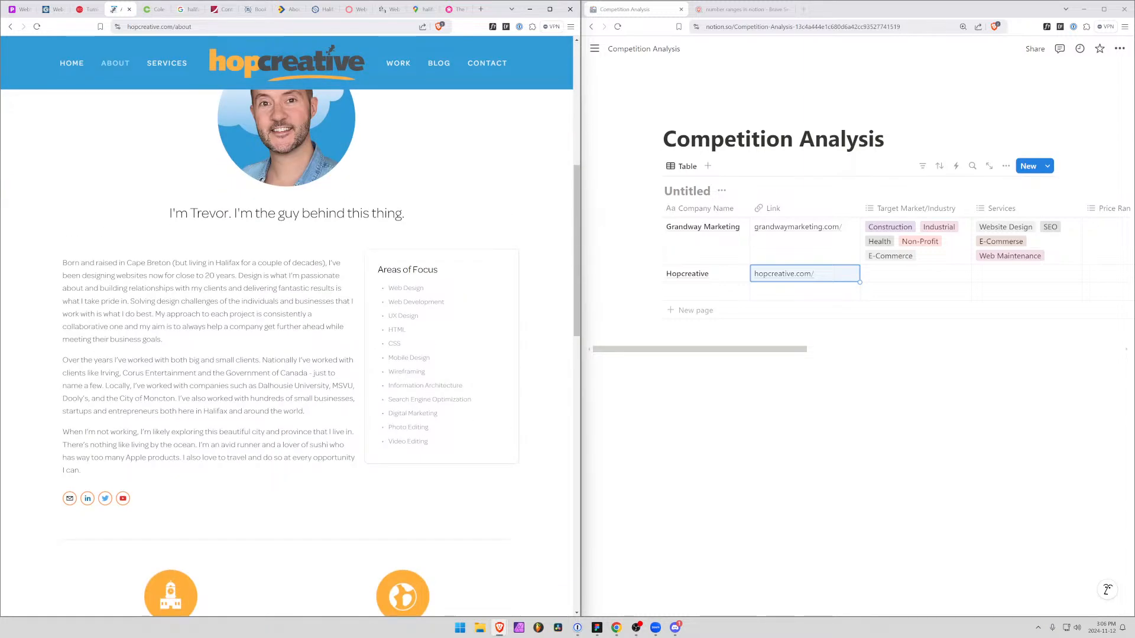
left_click_drag(139, 275, 253, 276)
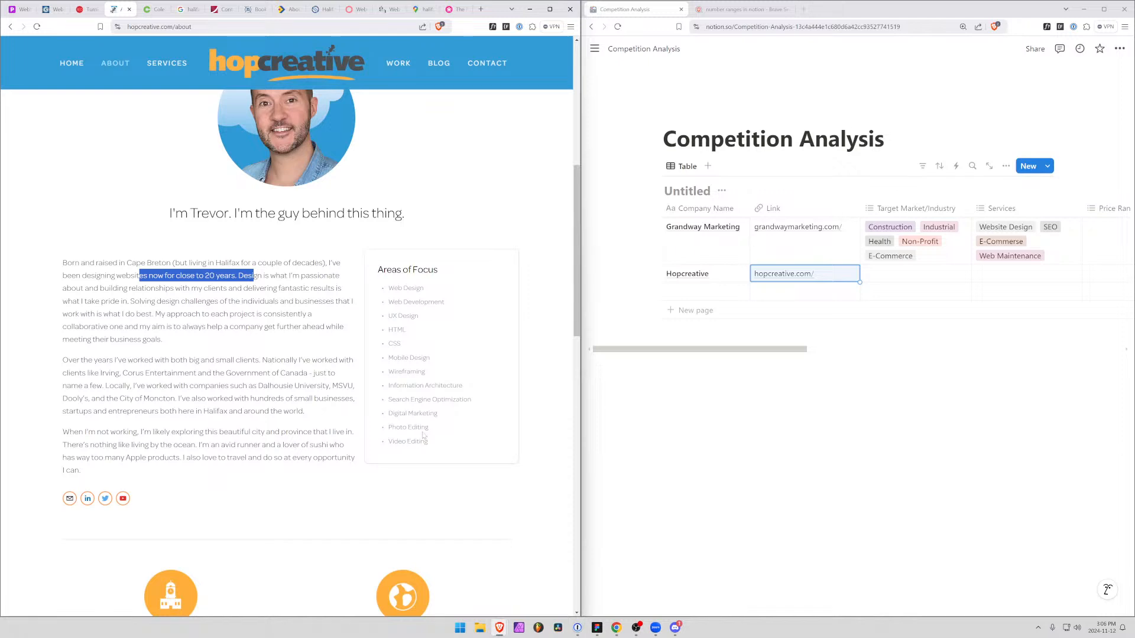
Open the Hopcreative record and set its General Observations to "Freelancer/one person"
left_click(730, 274)
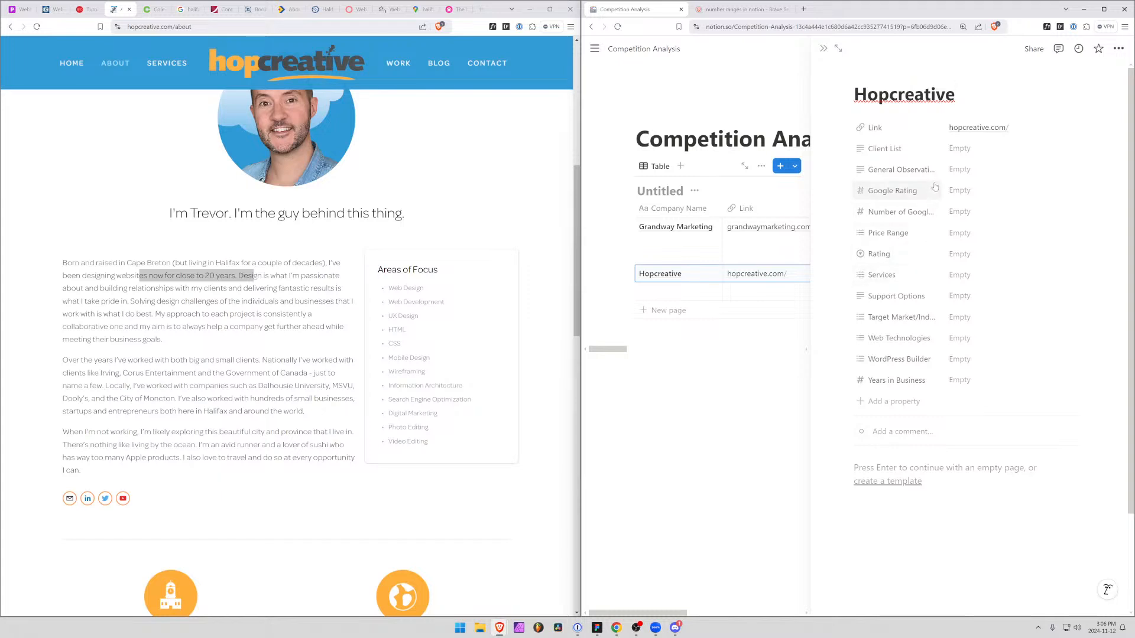
left_click(969, 172)
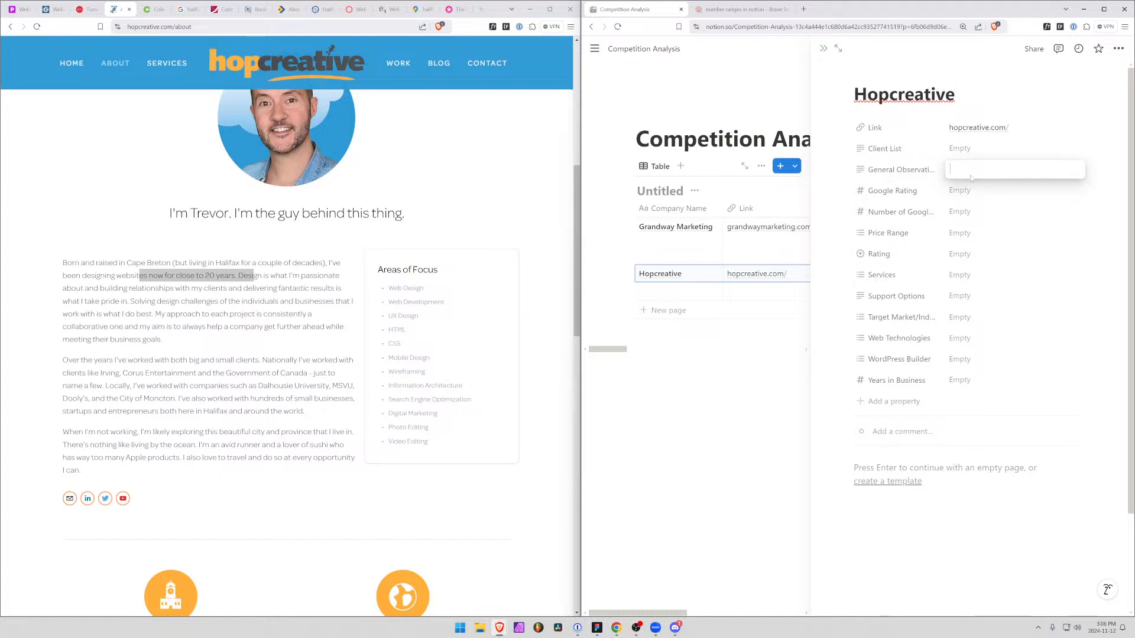
type("Freelancer/")
key("BackSpace")
left_click(959, 318)
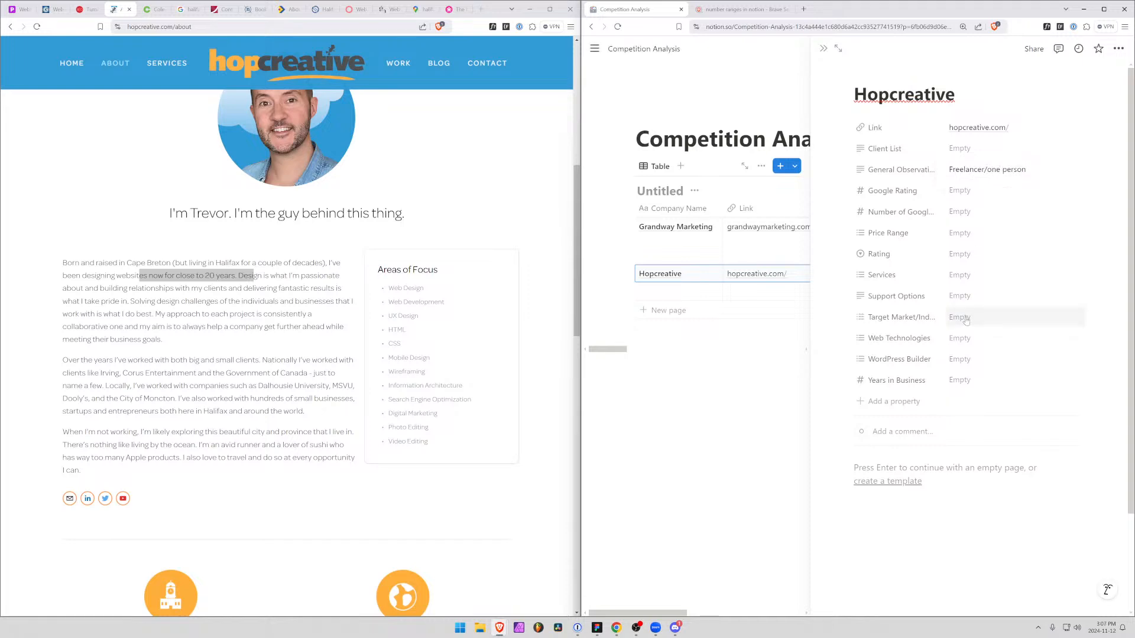
left_click(959, 317)
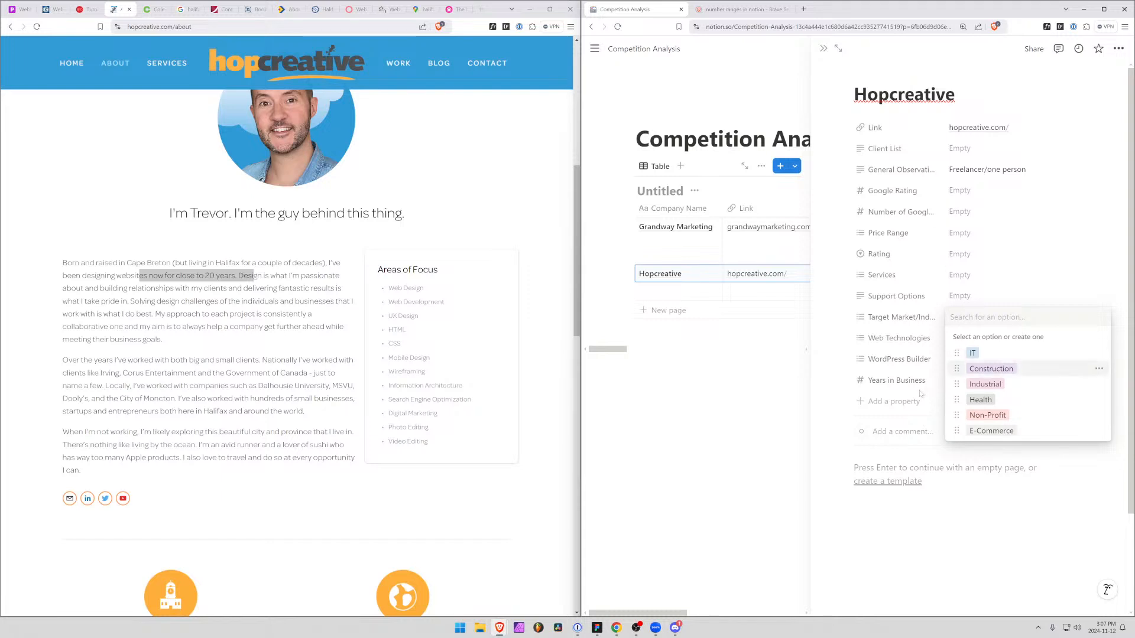
left_click(959, 338)
left_click(959, 338)
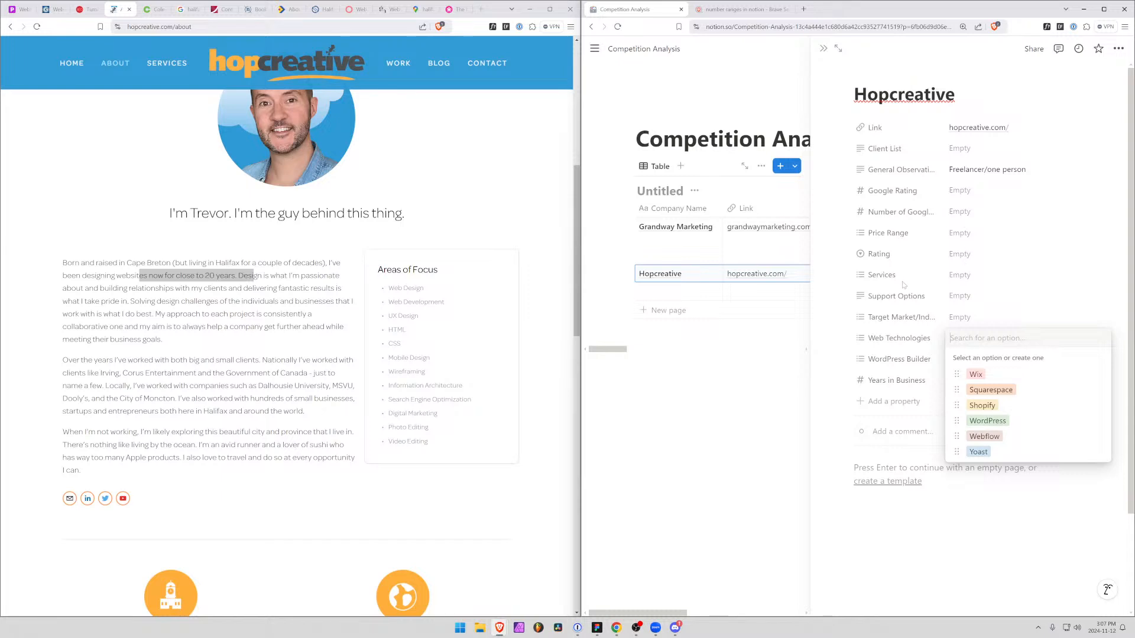
Add Website Design to Hopcreative's Services, plus two new options, Web Development and UX Design
left_click(968, 276)
left_click(968, 276)
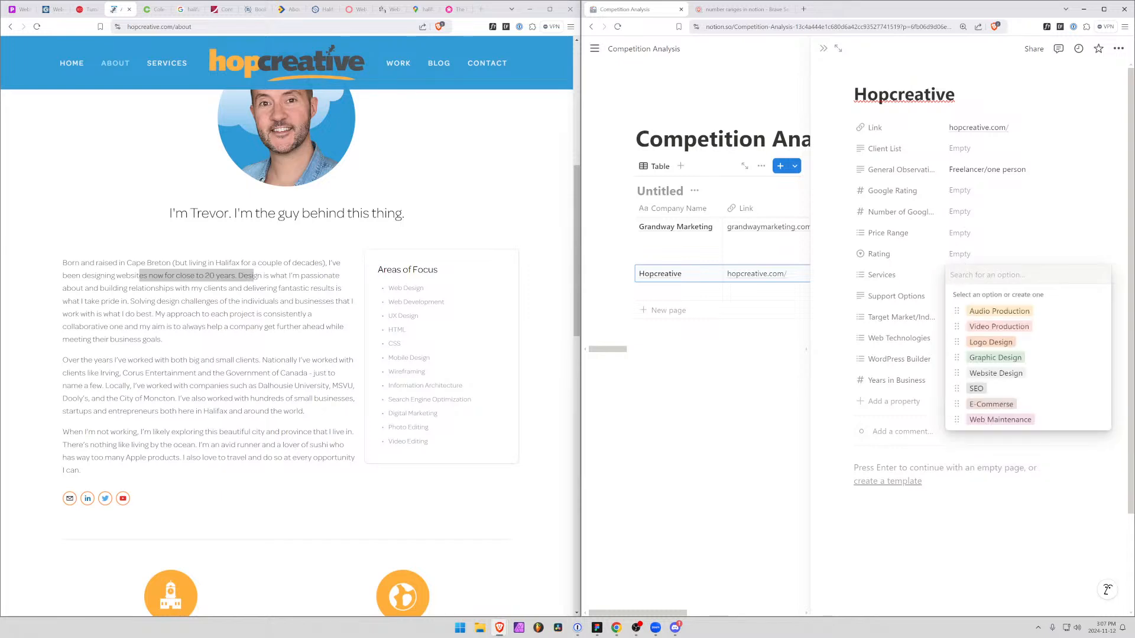
left_click(996, 374)
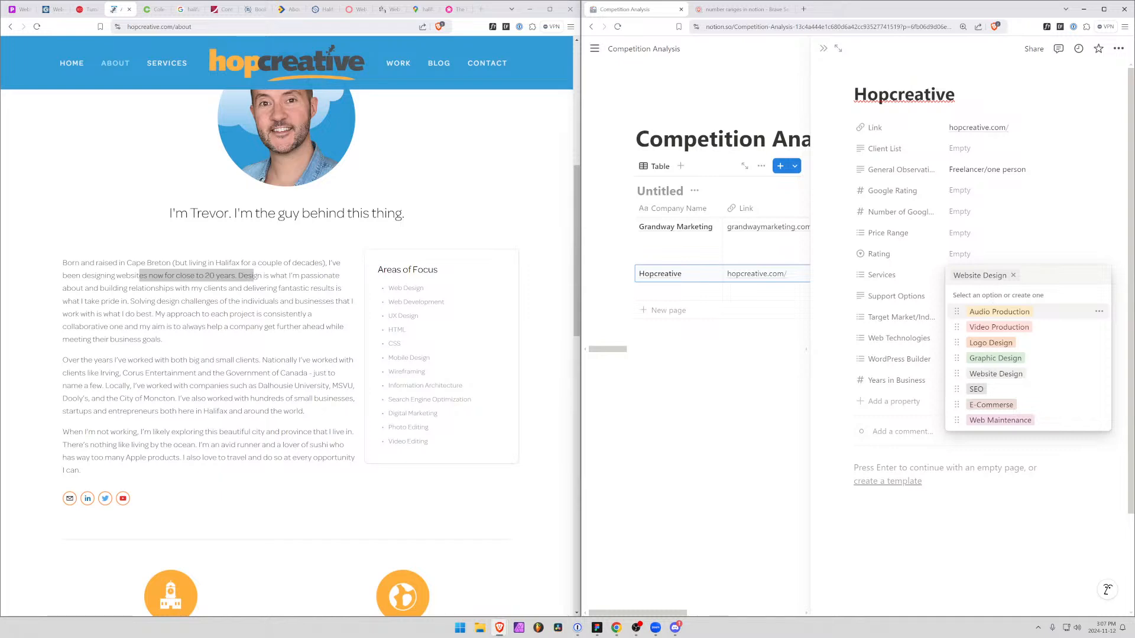
type("Web D")
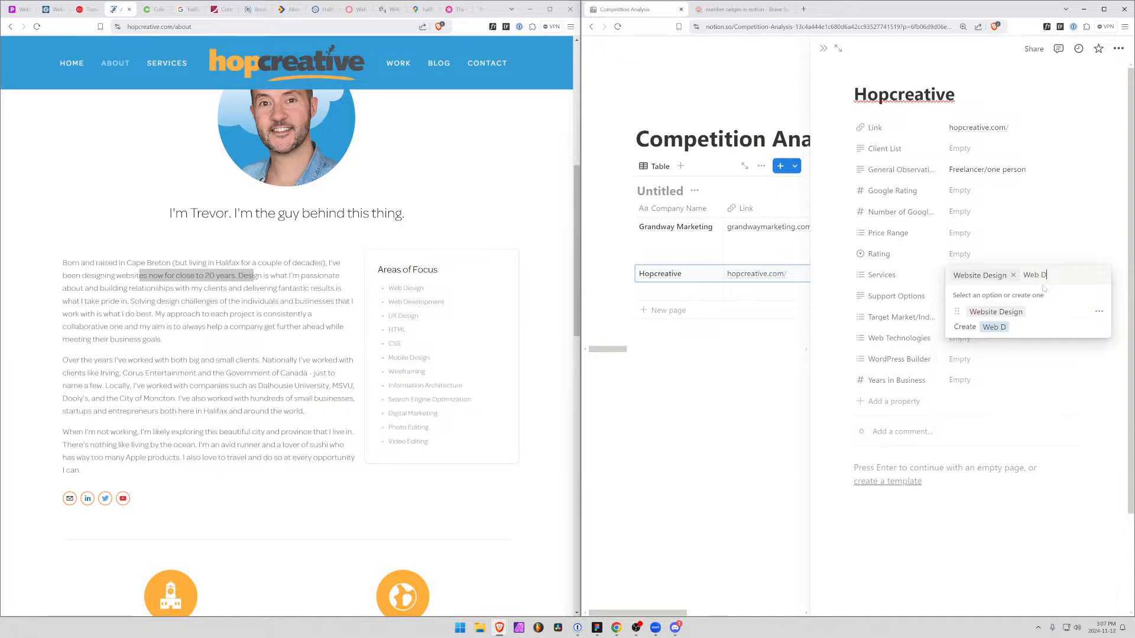
type("evelopment")
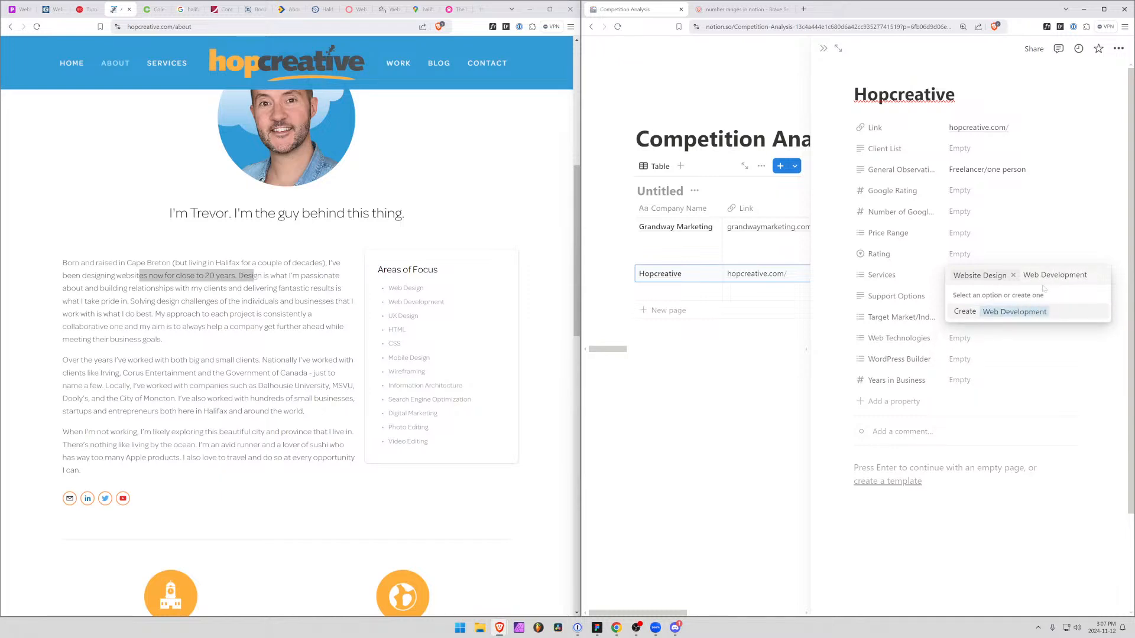
key("Return")
type("UX")
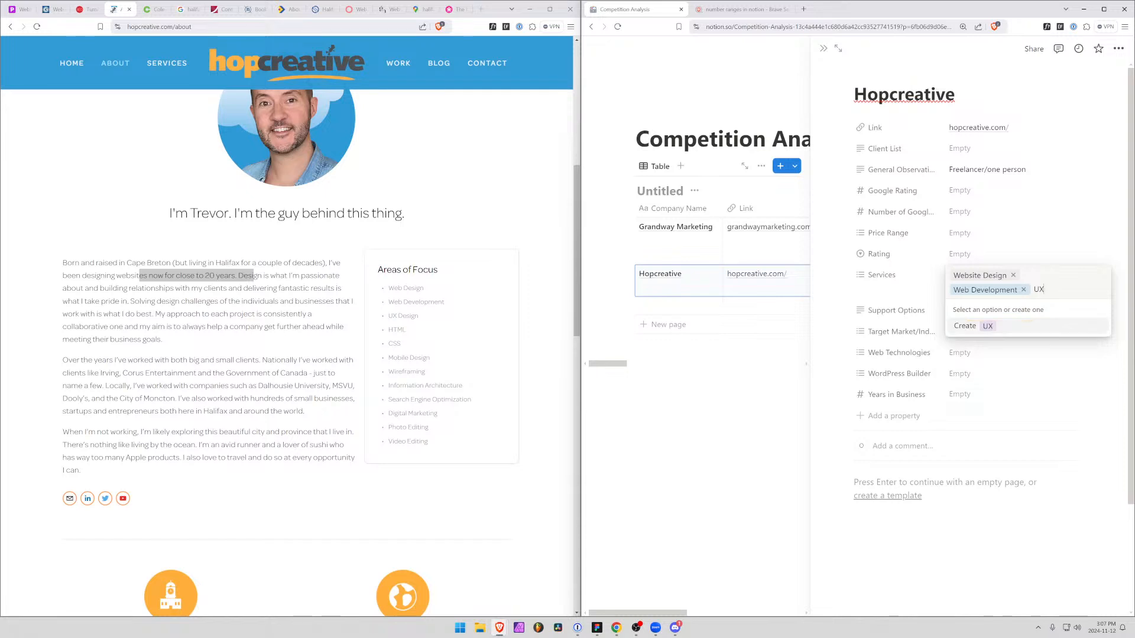
type(" Design")
key("Return")
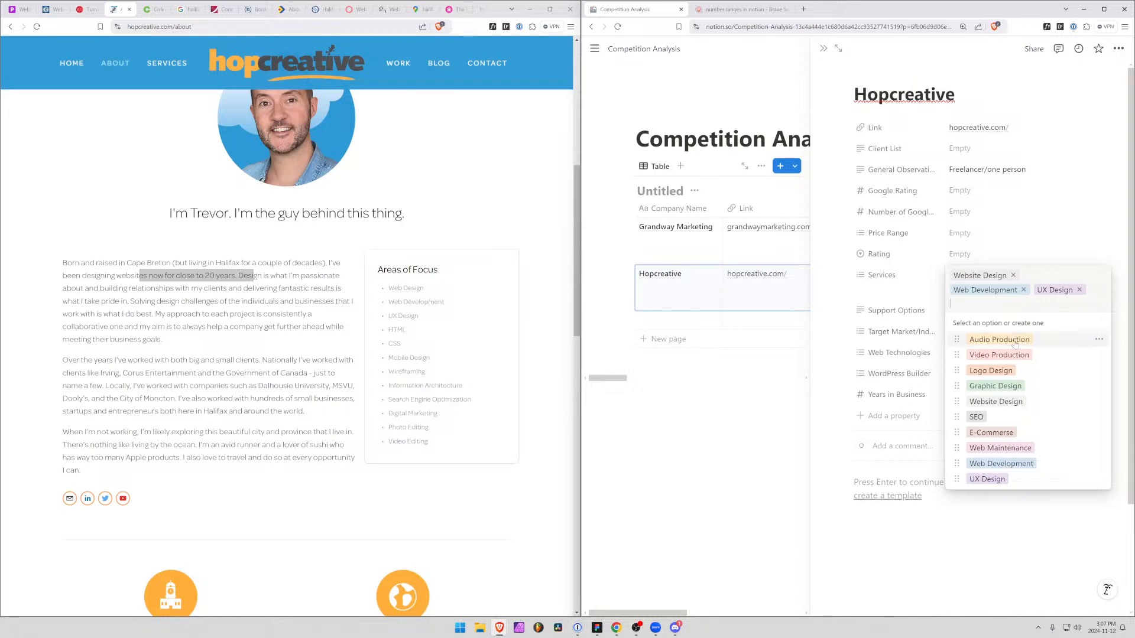
Add SEO to Hopcreative's Services, along with the new options Digital Marketing and Photo/Video Editing
left_click(997, 418)
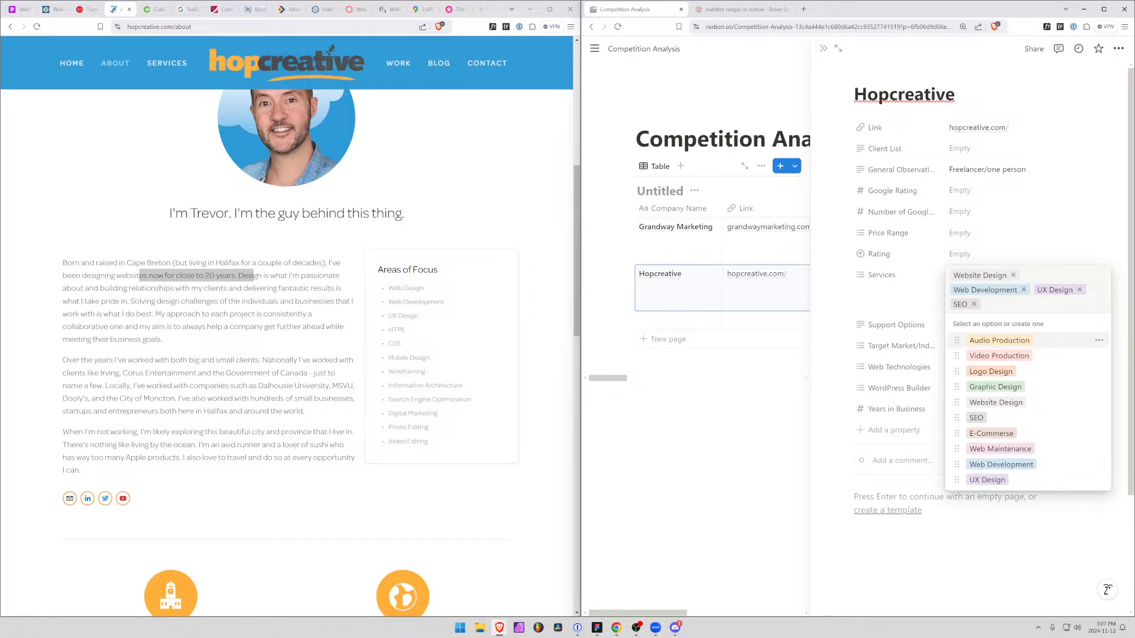
type("Digital Mark")
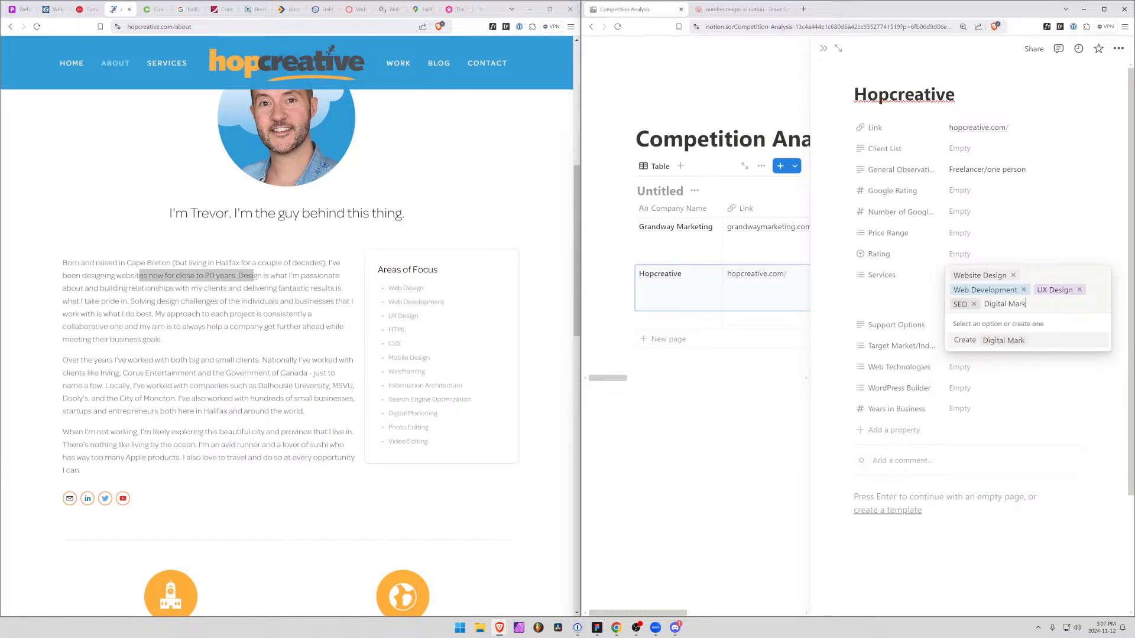
type("eting")
key("Return")
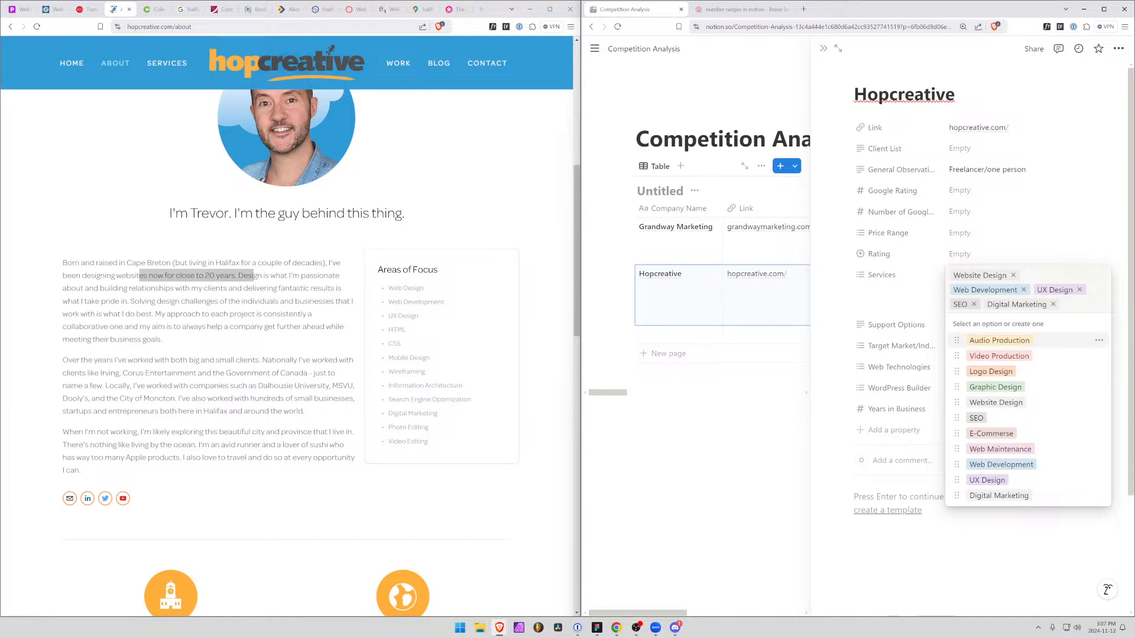
type("P")
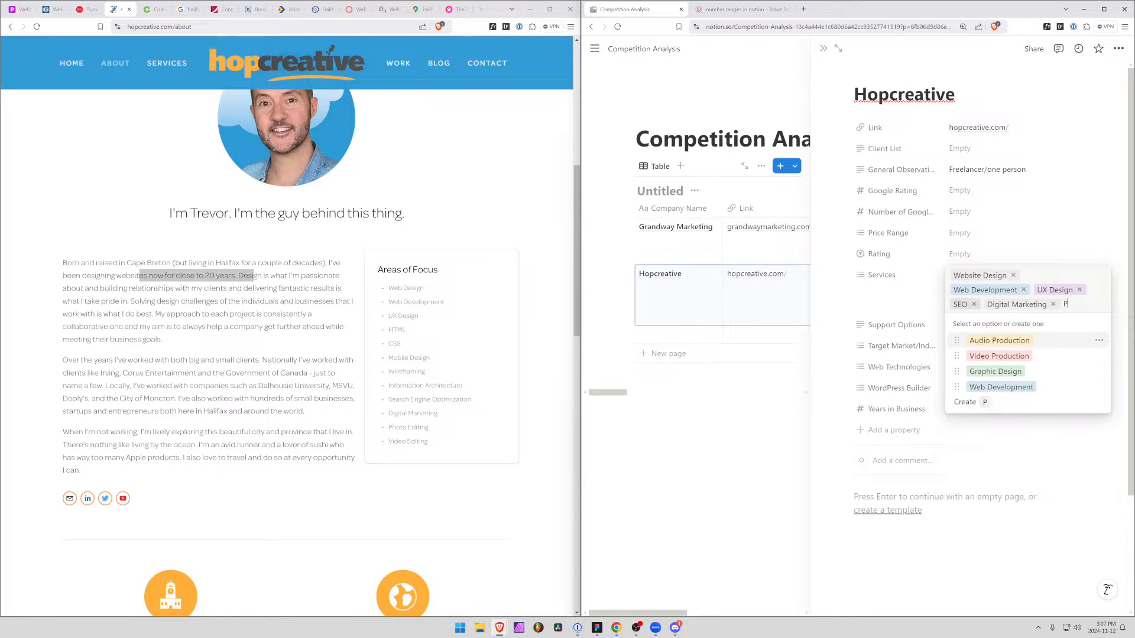
type("hoto/Video")
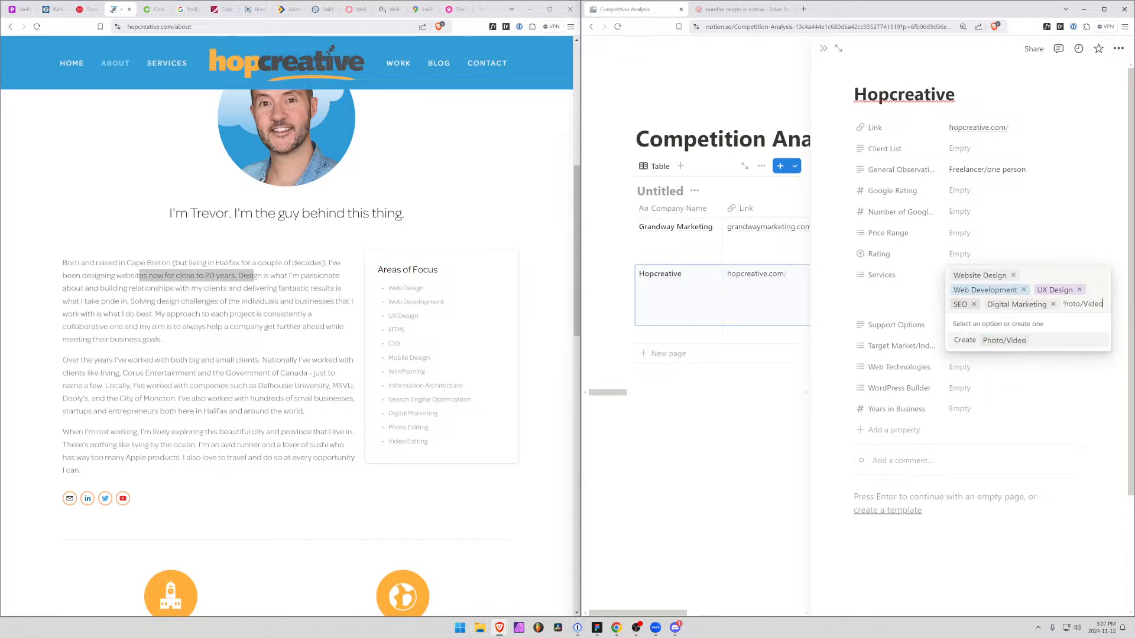
type(" Editing")
key("Return")
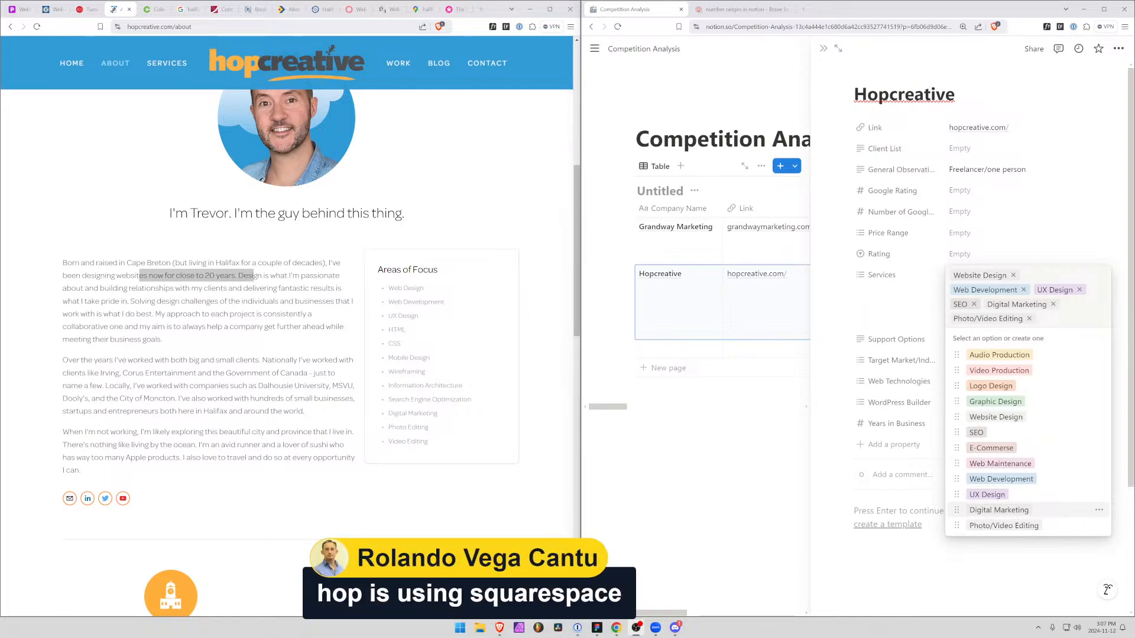
Read the rest of Hopcreative's About page down to the footer, and look through the site's Contact page
left_click(286, 349)
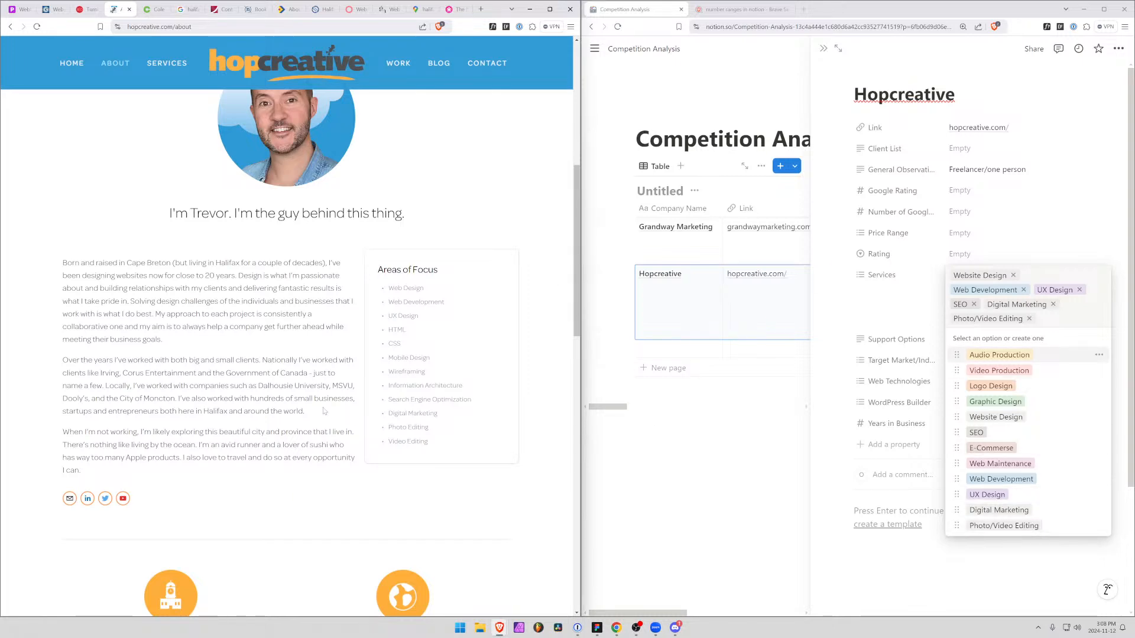
scroll(323, 410, "down", 5)
scroll(324, 411, "down", 3)
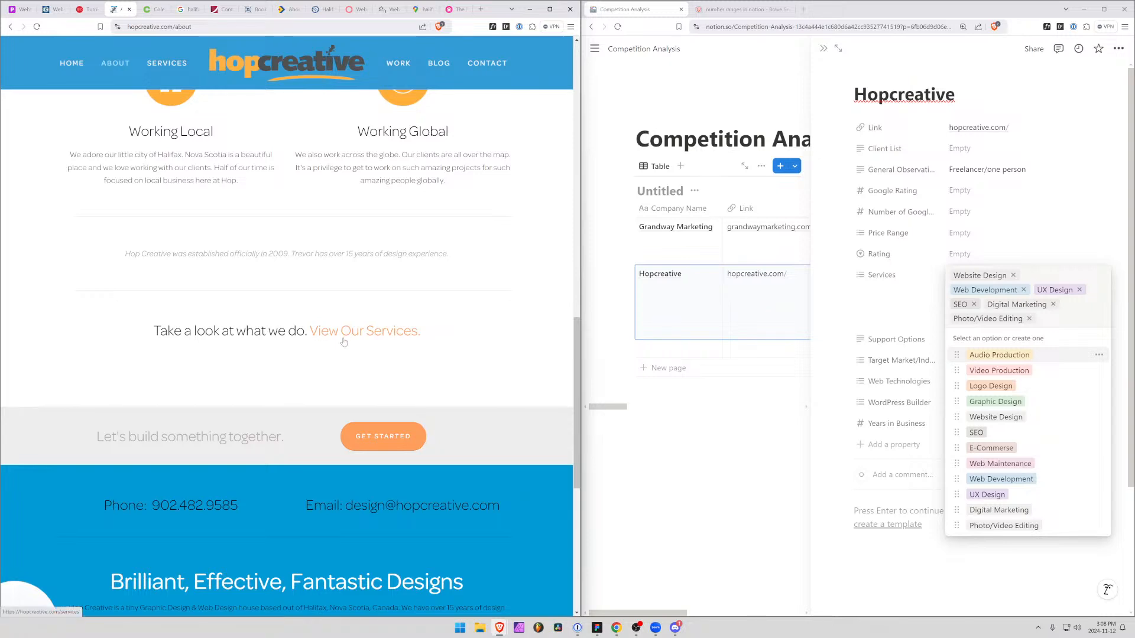
scroll(344, 342, "down", 6)
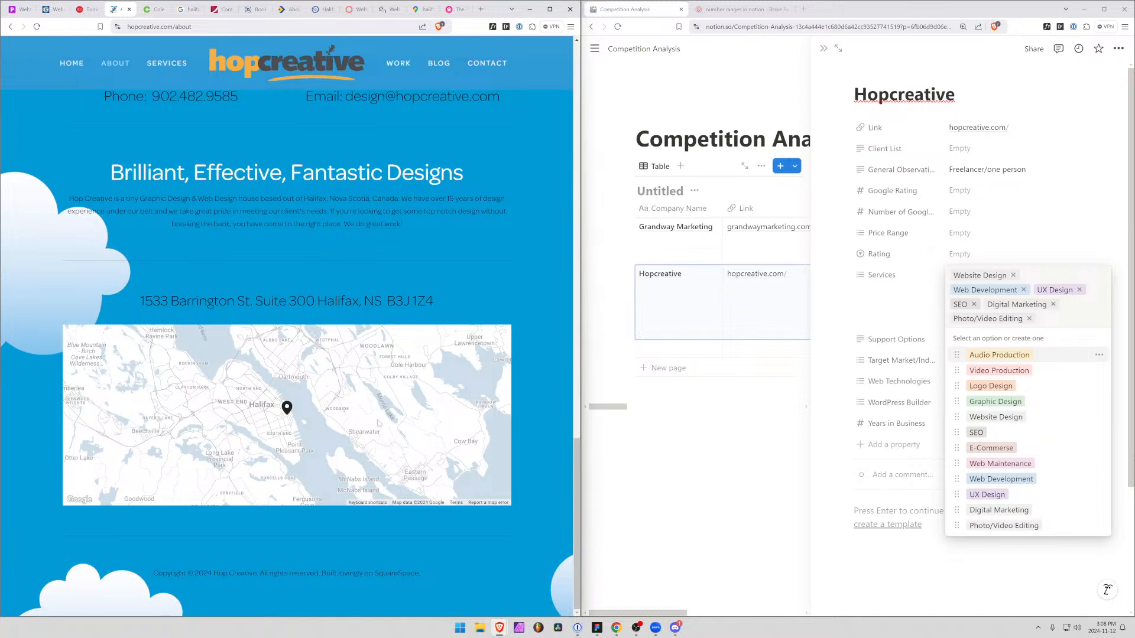
scroll(321, 396, "up", 6)
scroll(321, 396, "up", 5)
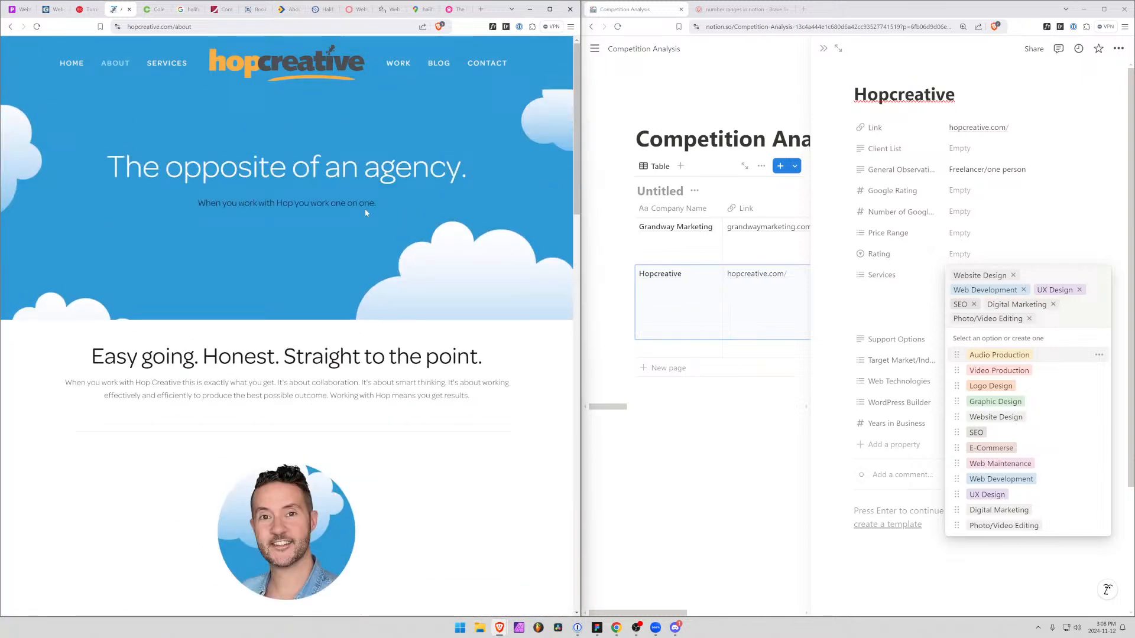
left_click(484, 63)
scroll(210, 396, "down", 5)
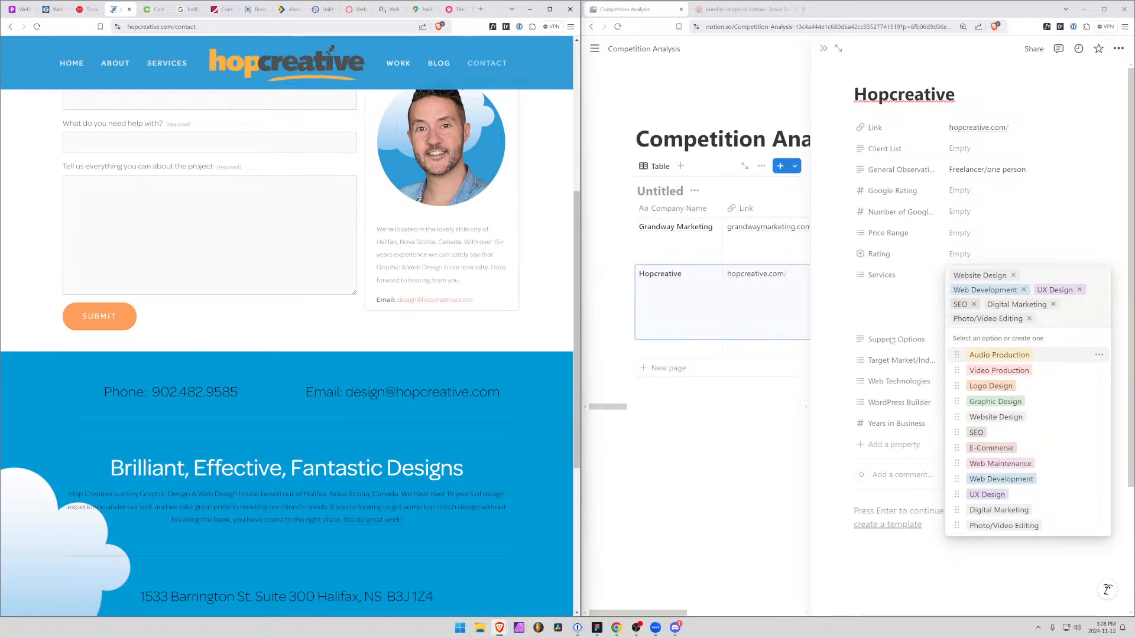
Open the Hopcreative site's Services page and set the record's Web Technologies to Squarespace
left_click(838, 351)
left_click(971, 341)
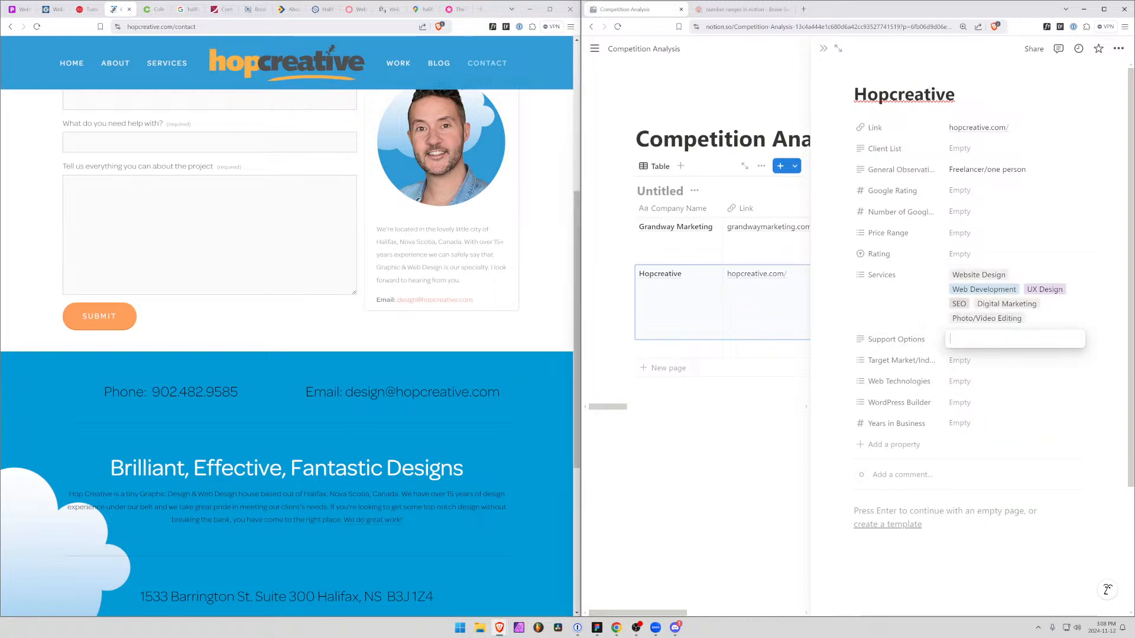
left_click(171, 67)
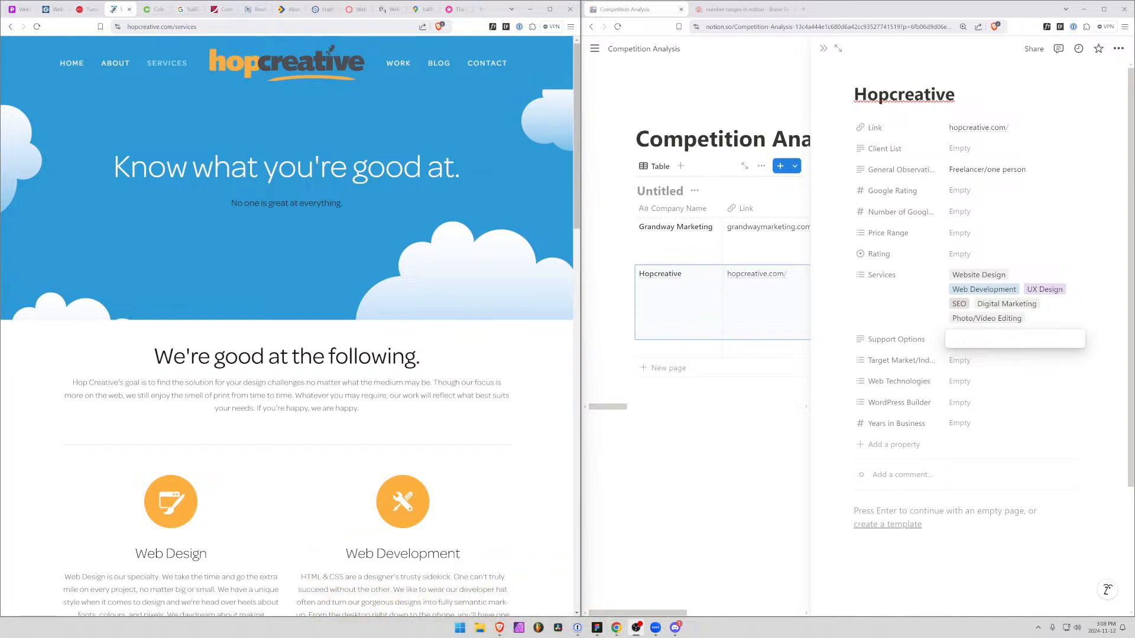
left_click(964, 382)
left_click(998, 434)
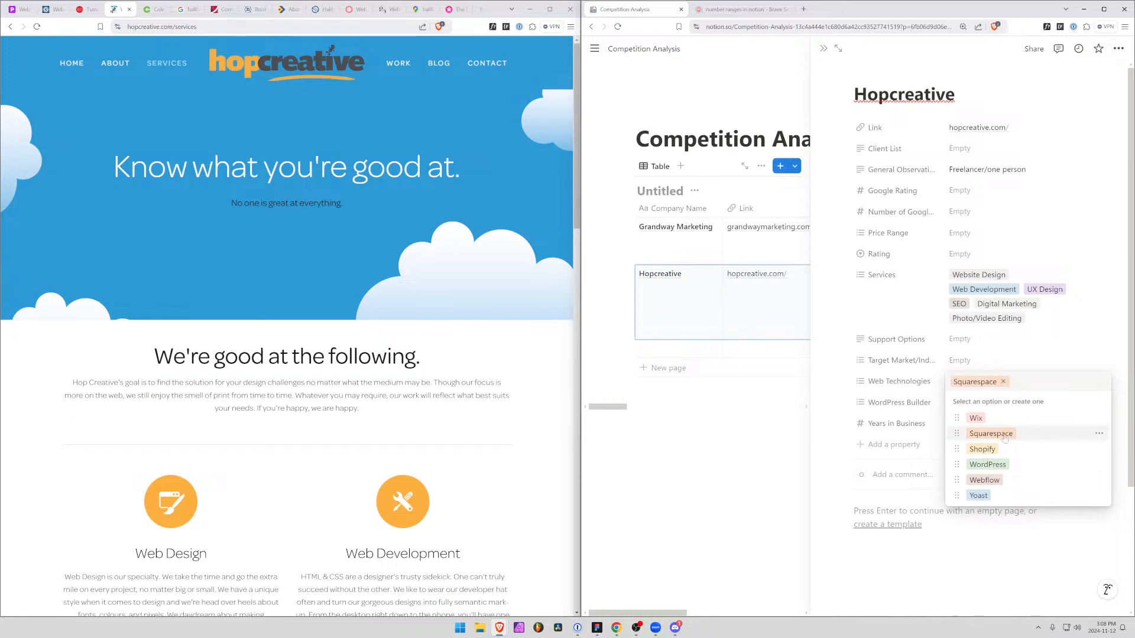
Read the service descriptions on Hopcreative's Services page, focusing on the Squarespace Specialist and Training & Support sections
scroll(286, 354, "down", 10)
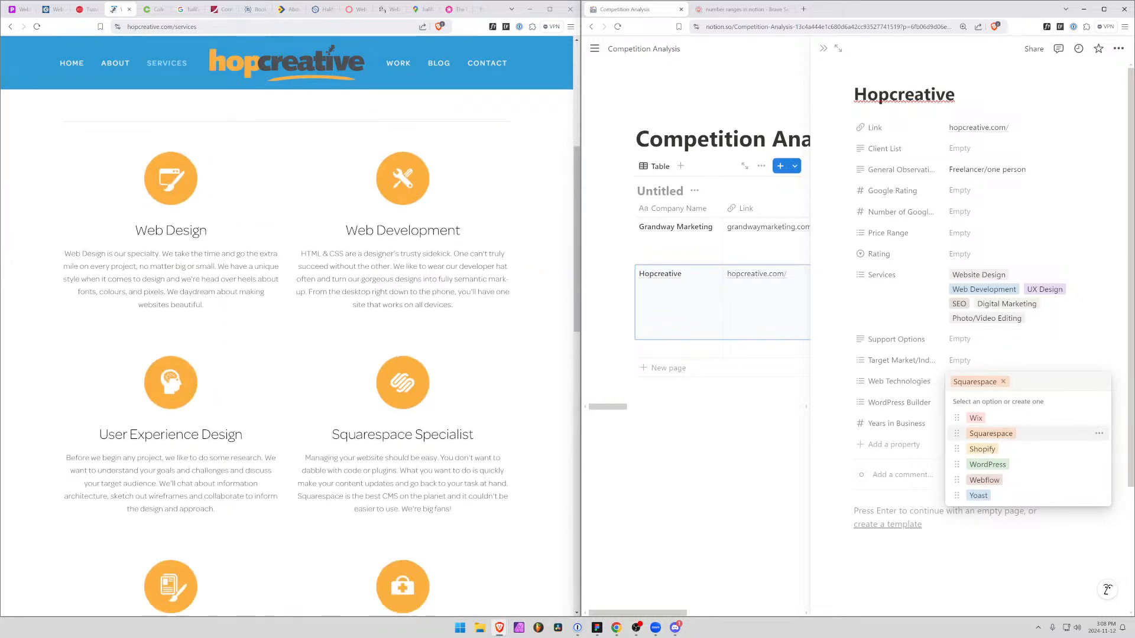
scroll(286, 354, "up", 3)
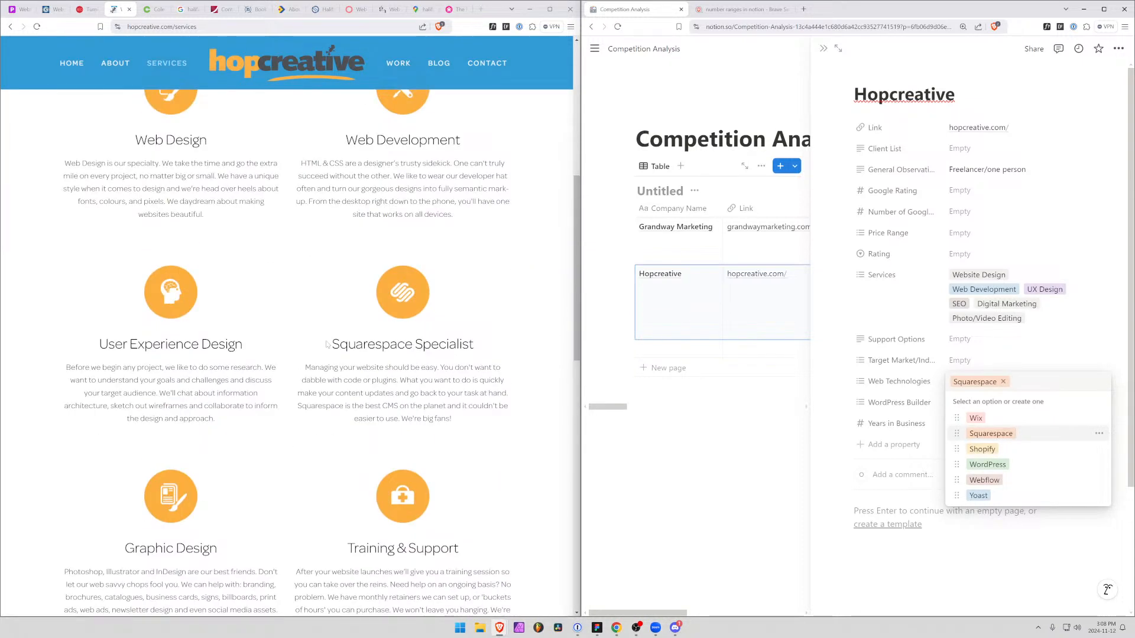
left_click_drag(328, 345, 488, 348)
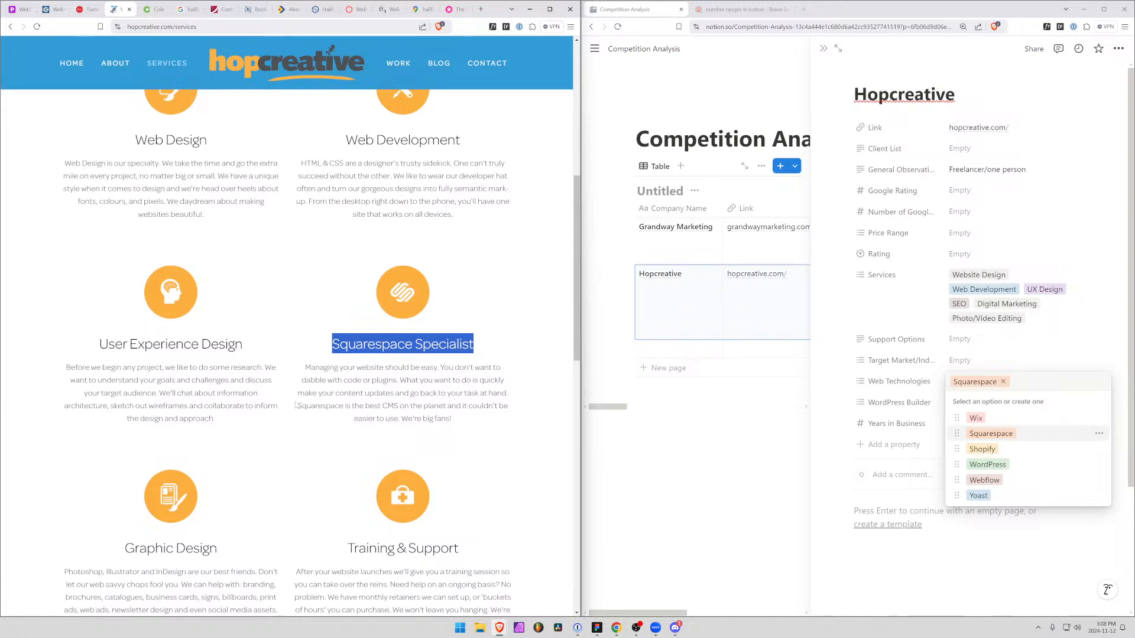
left_click_drag(297, 405, 413, 408)
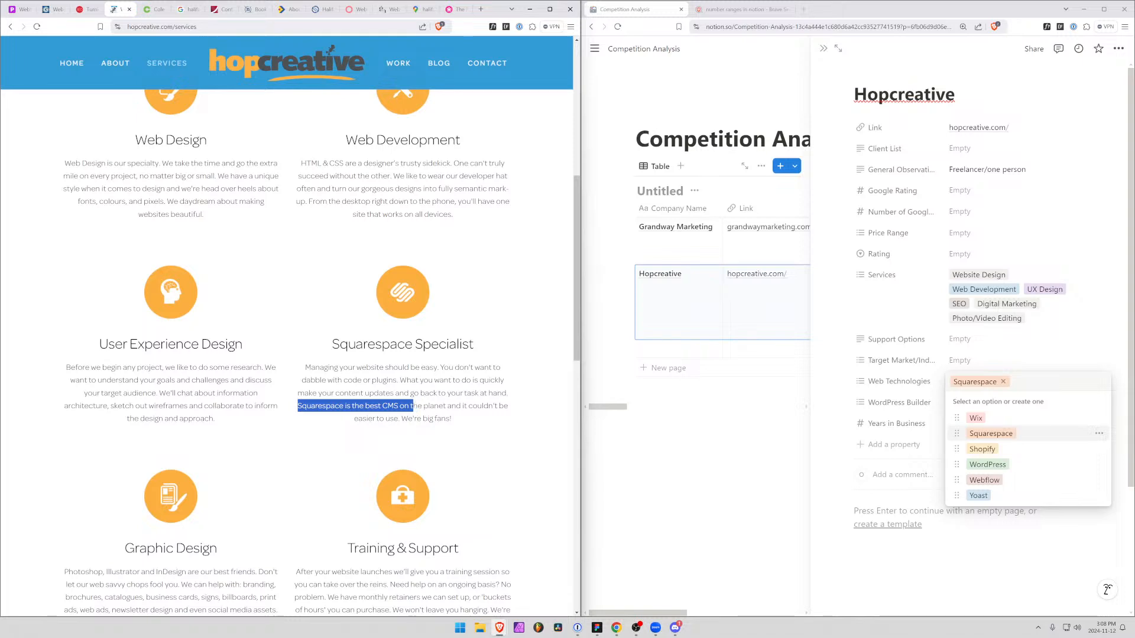
scroll(339, 448, "down", 8)
scroll(340, 448, "up", 10)
scroll(395, 441, "up", 5)
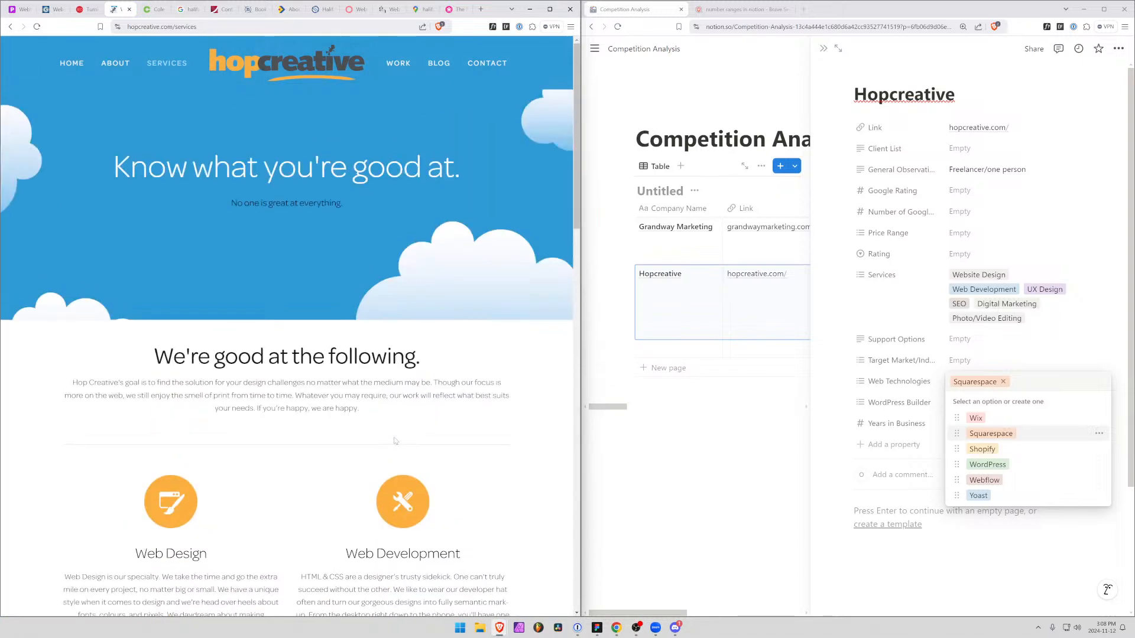
scroll(385, 438, "down", 13)
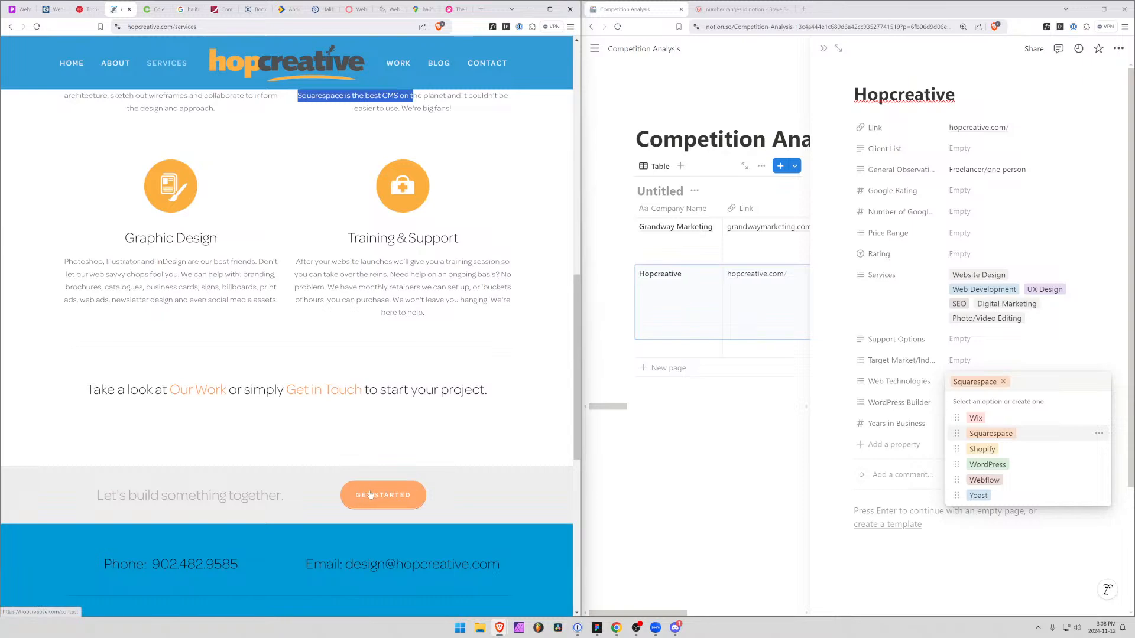
Check the site's Contact page for company experience and set Hopcreative's Years in Business to 15
left_click(392, 502)
scroll(249, 367, "down", 5)
scroll(249, 363, "up", 5)
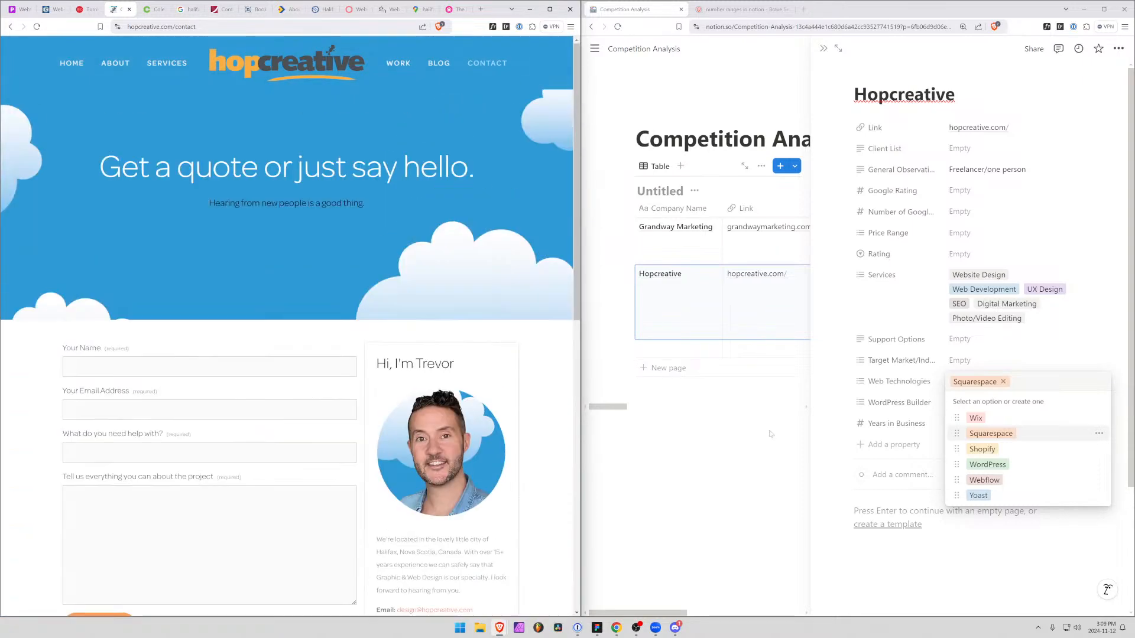
left_click(833, 339)
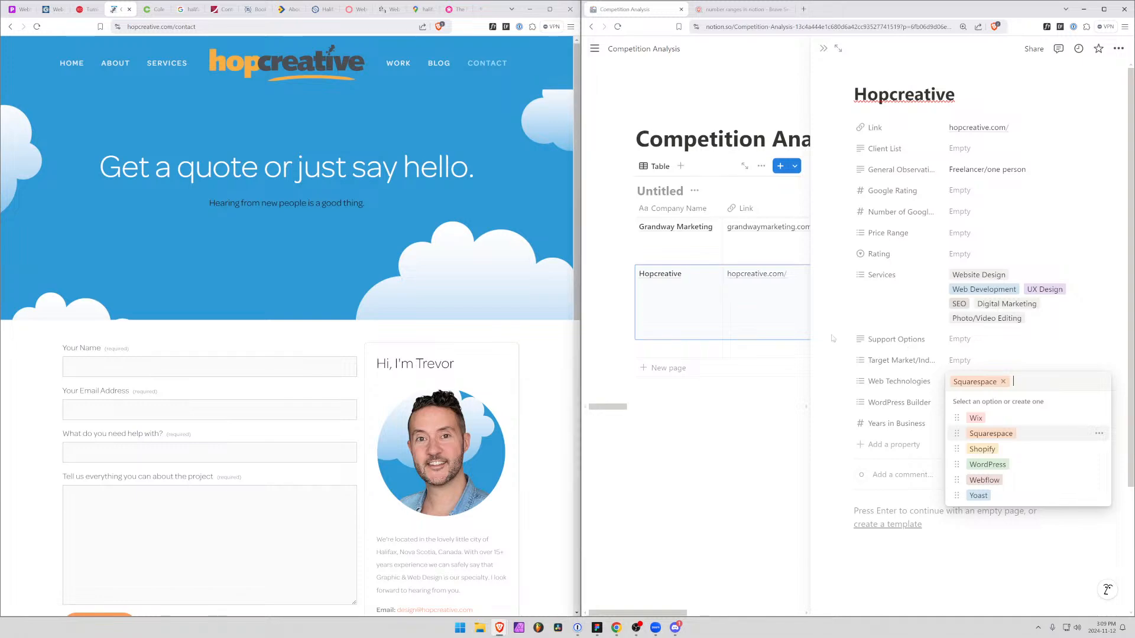
scroll(186, 429, "down", 7)
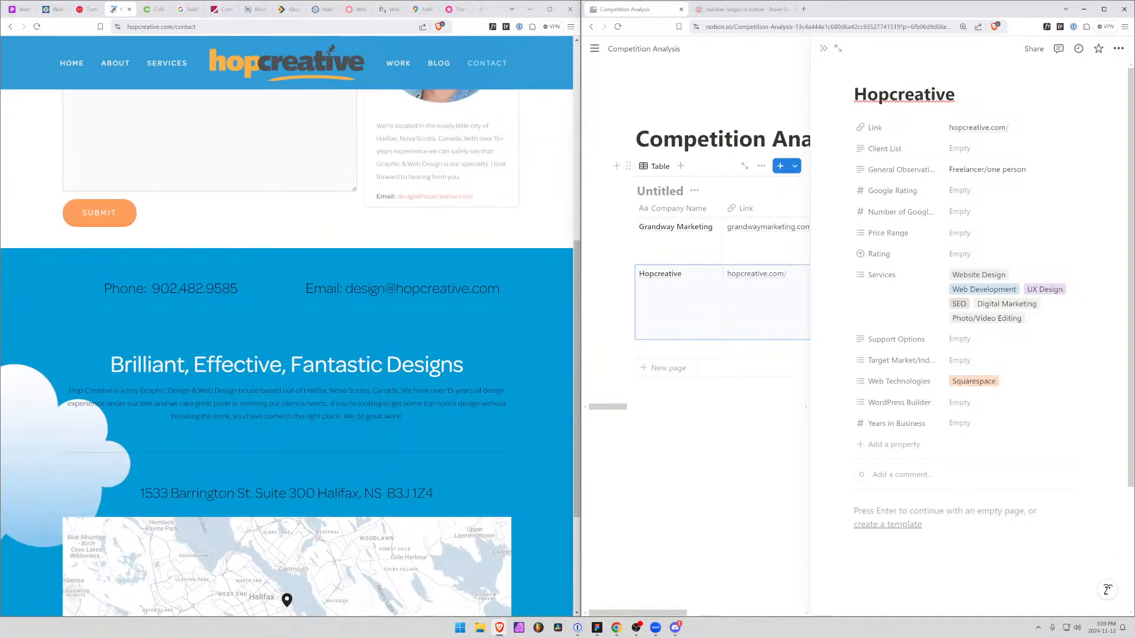
scroll(235, 422, "up", 8)
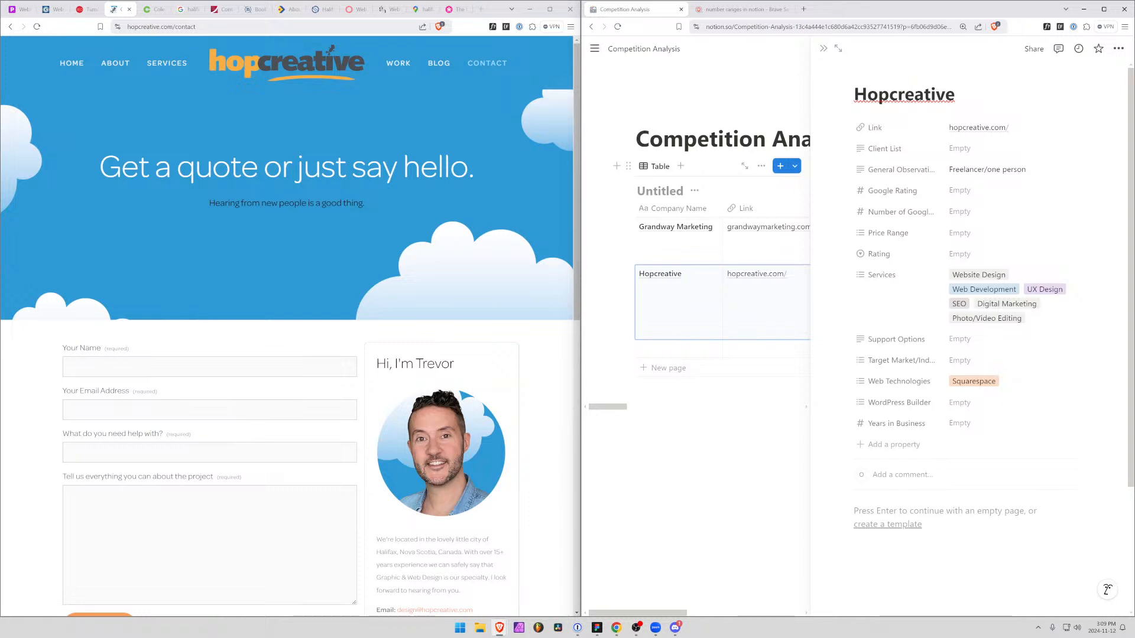
left_click(958, 423)
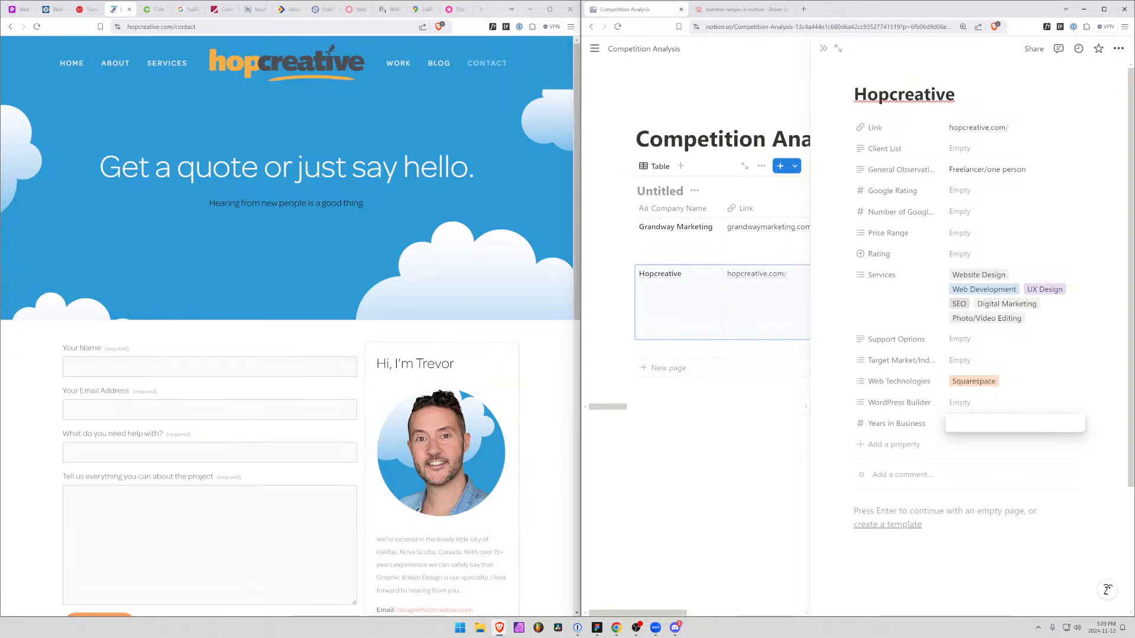
type("15")
left_click(851, 551)
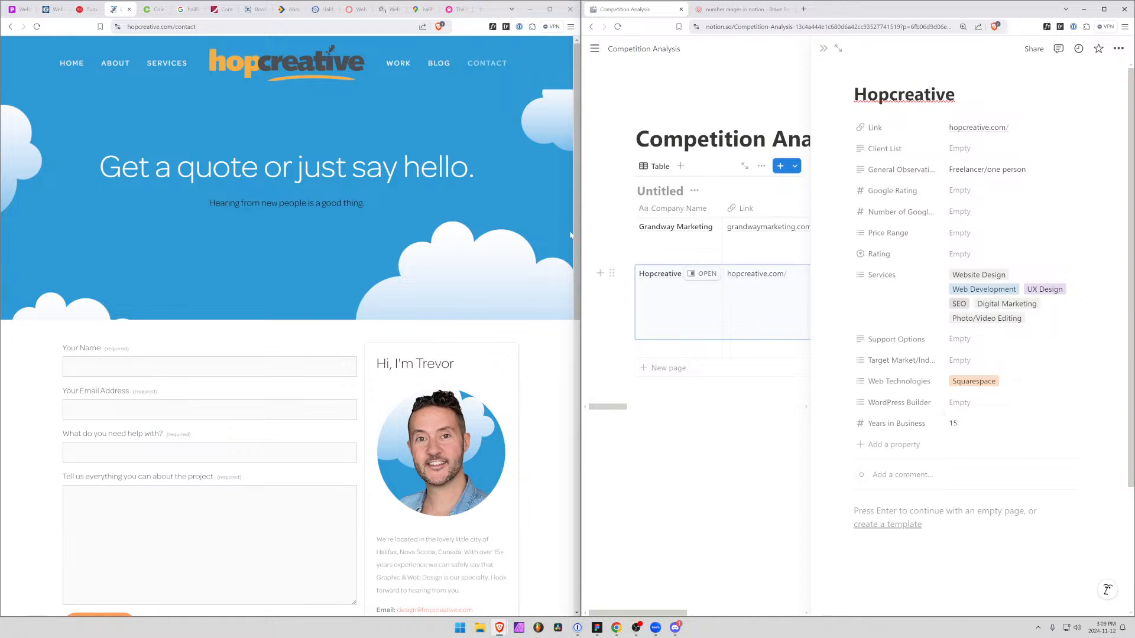
Browse Hopcreative's Work portfolio, read the Jollytails case study, and open the live site jollytails.ca
left_click(399, 63)
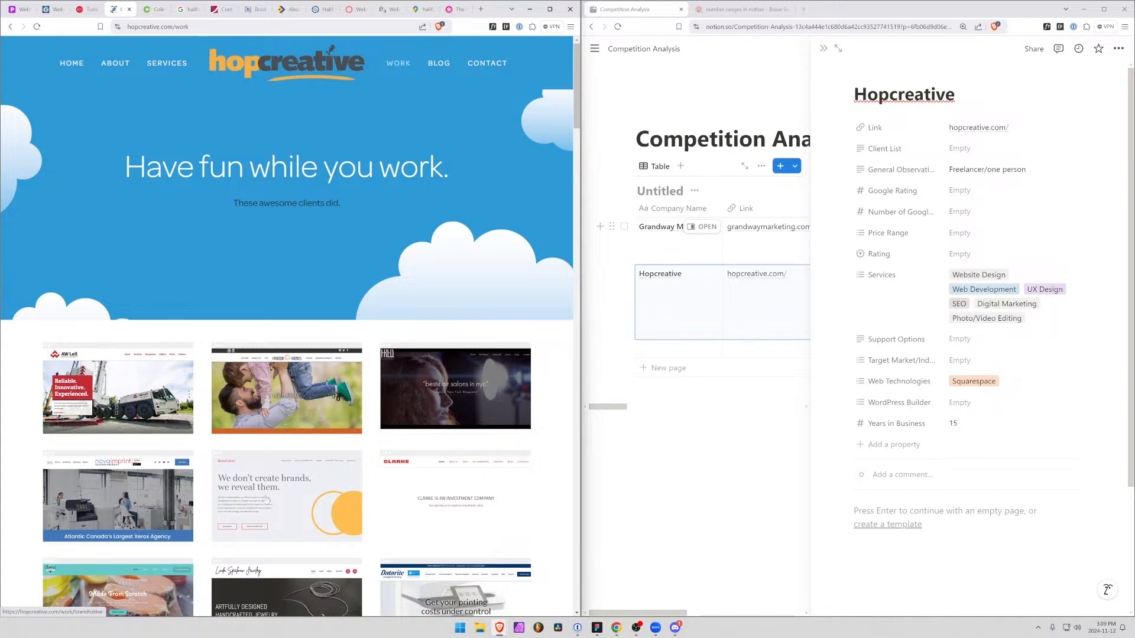
scroll(260, 501, "down", 3)
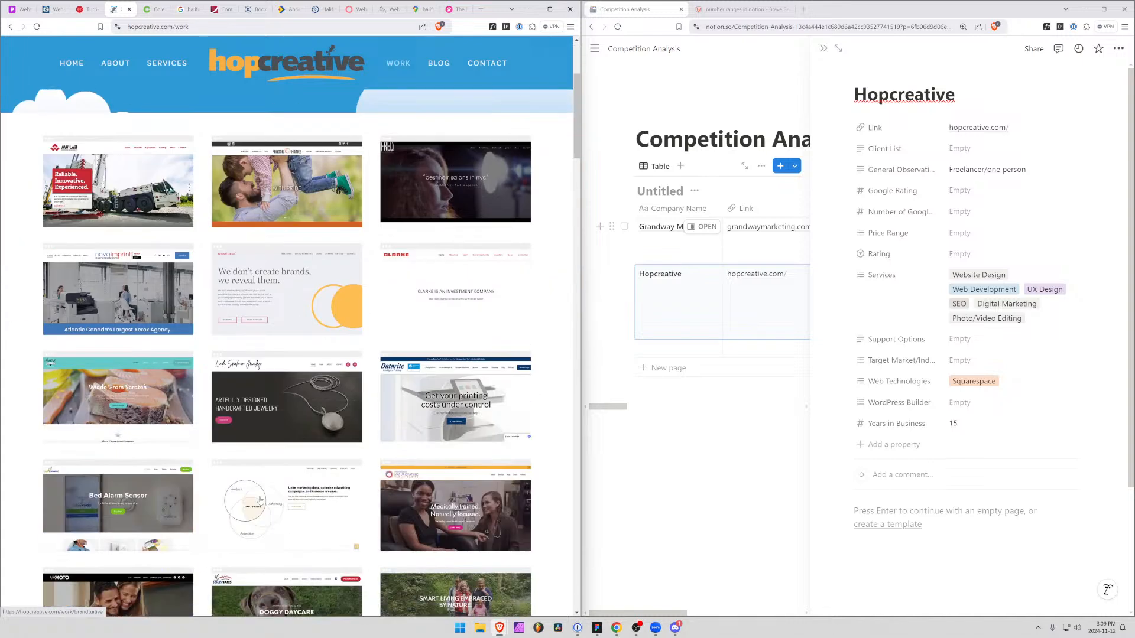
scroll(260, 501, "down", 3)
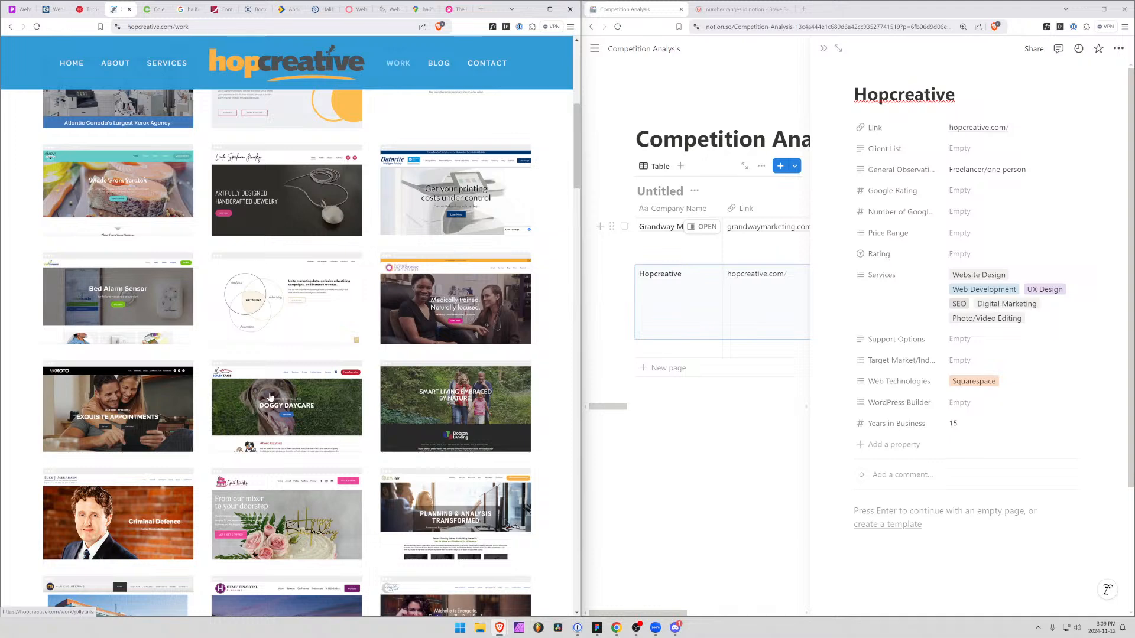
left_click(260, 413)
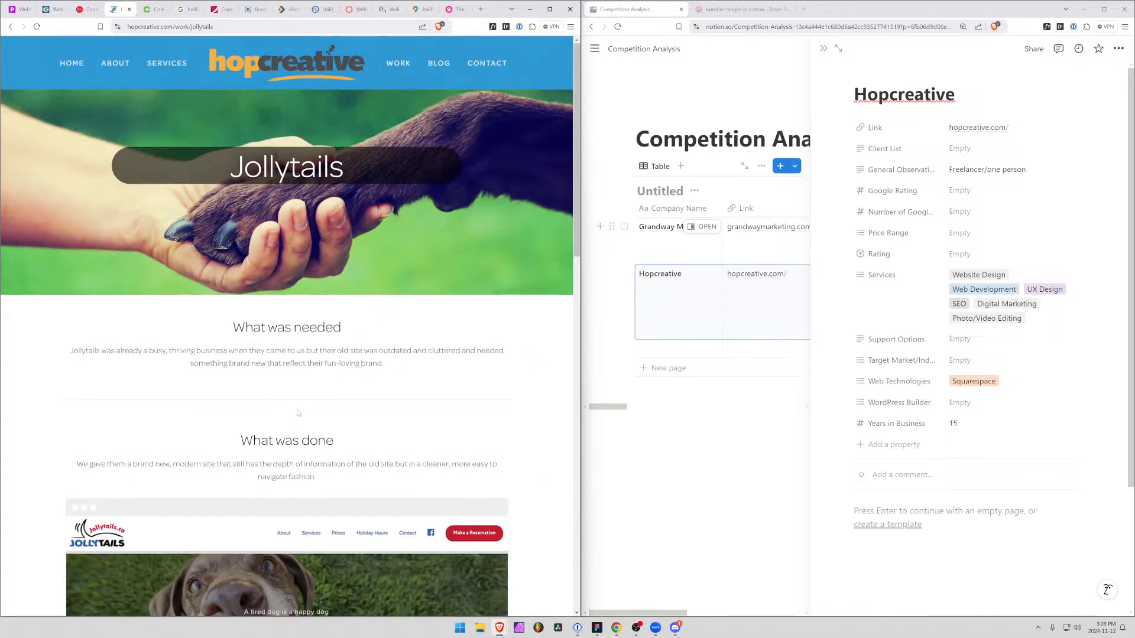
scroll(166, 403, "down", 3)
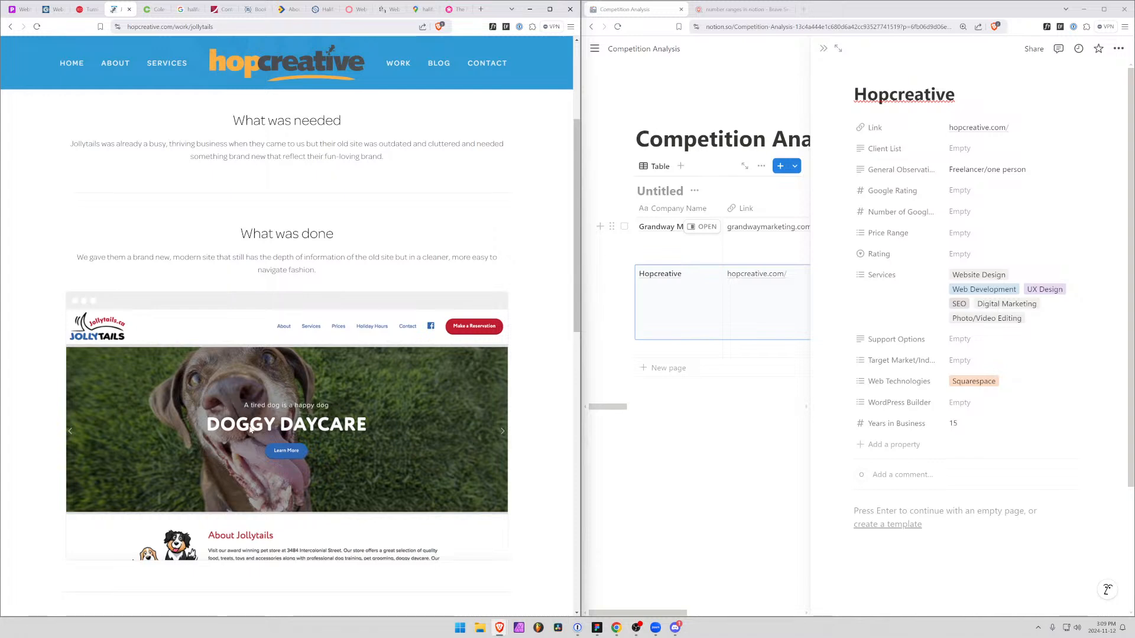
scroll(154, 371, "up", 2)
scroll(154, 371, "down", 6)
scroll(236, 443, "up", 4)
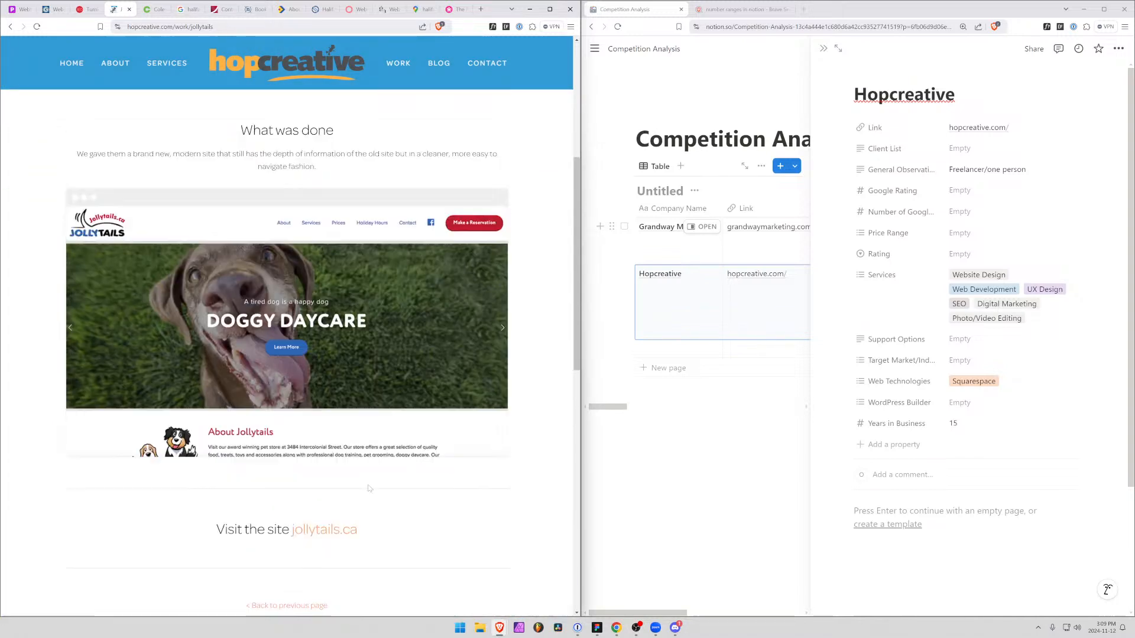
scroll(322, 520, "down", 1)
left_click(321, 540)
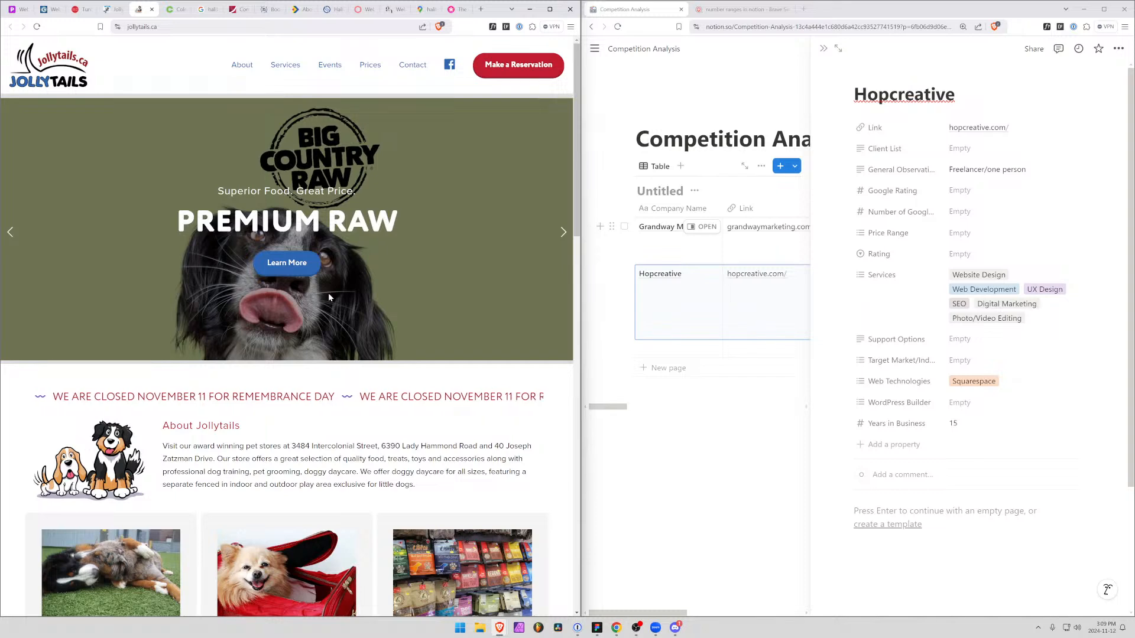
Inspect the page source of jollytails.ca for the web platform used, and close the site
key("ctrl+shift+i")
scroll(185, 543, "up", 1)
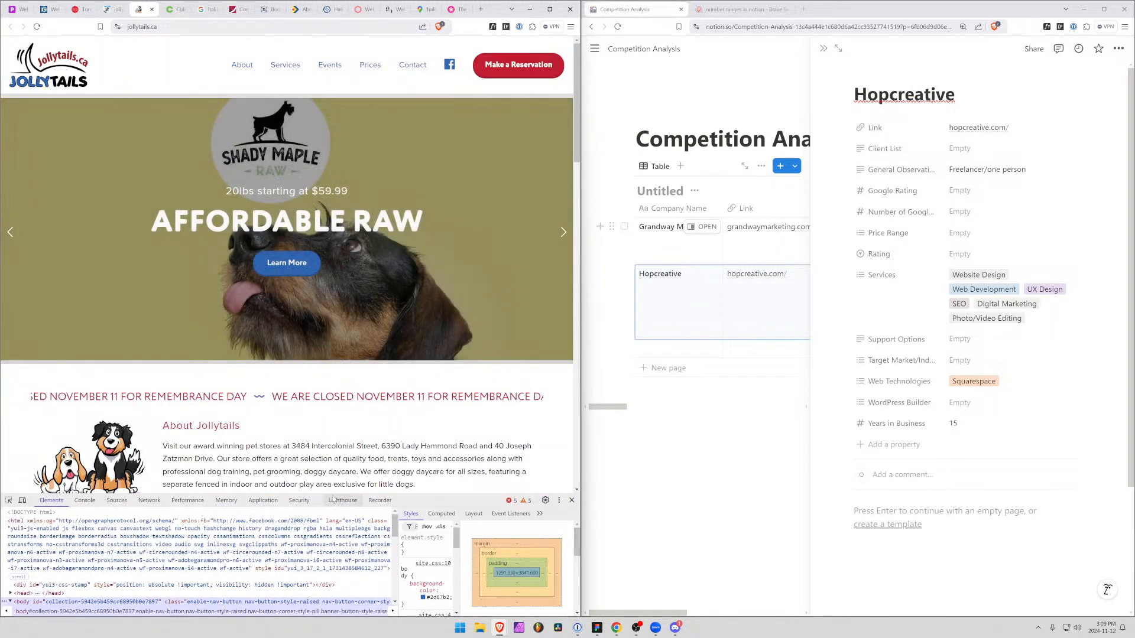
scroll(302, 560, "down", 5)
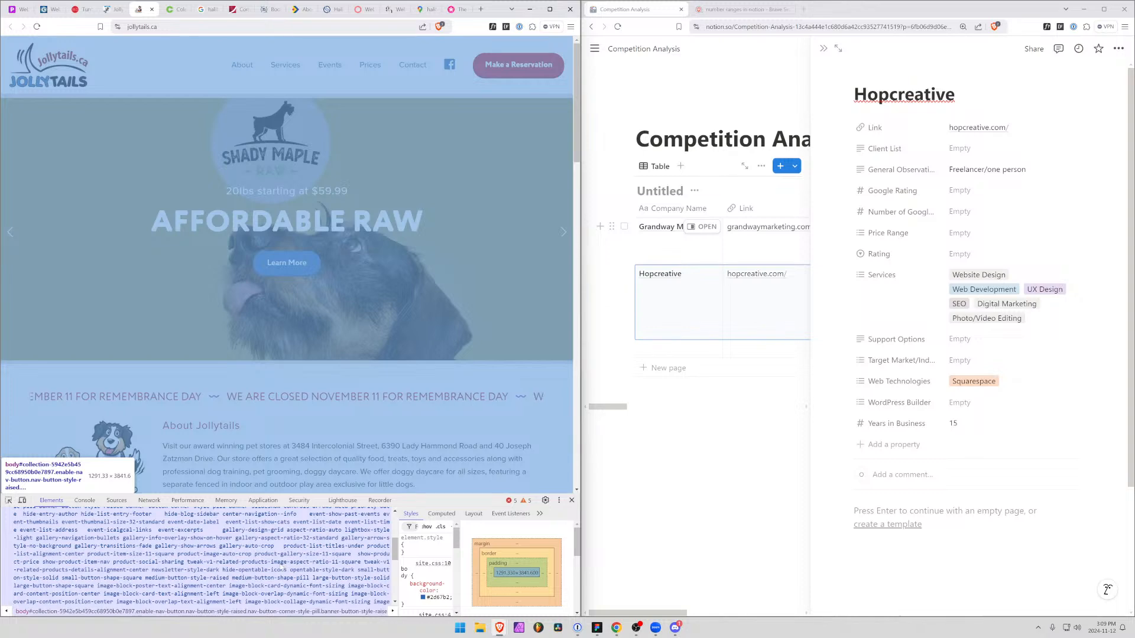
scroll(290, 562, "down", 5)
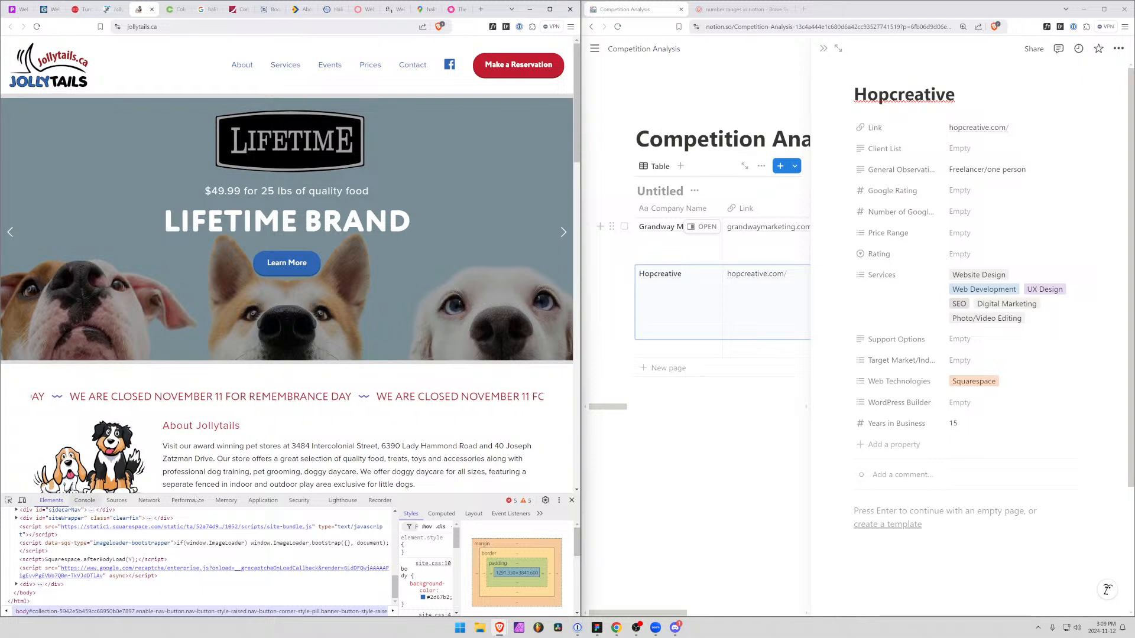
left_click(571, 500)
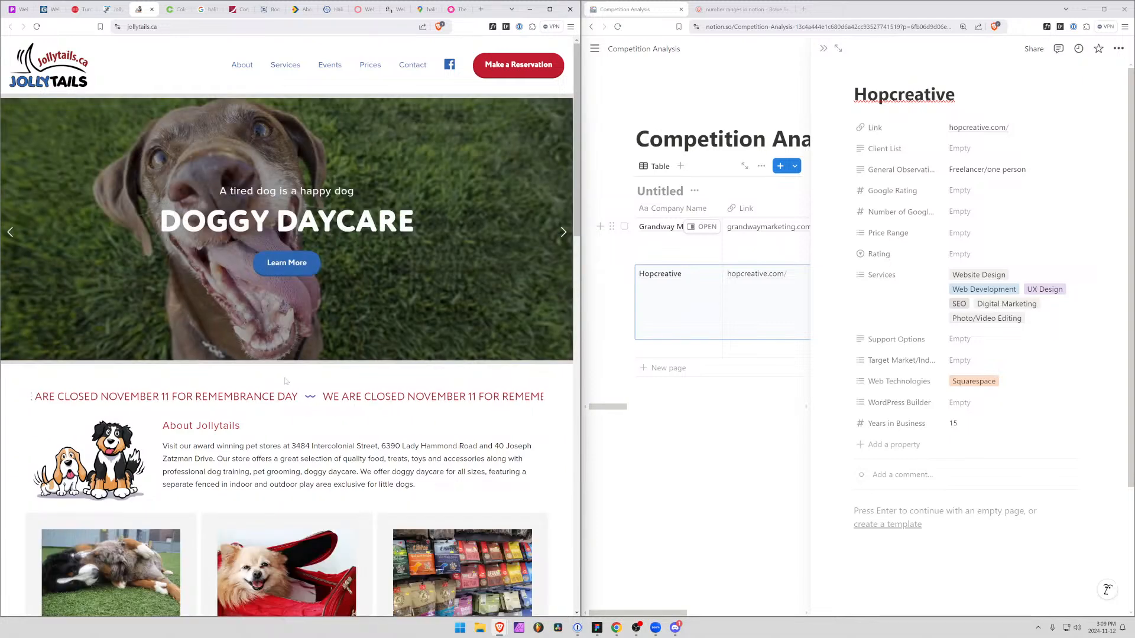
left_click(151, 10)
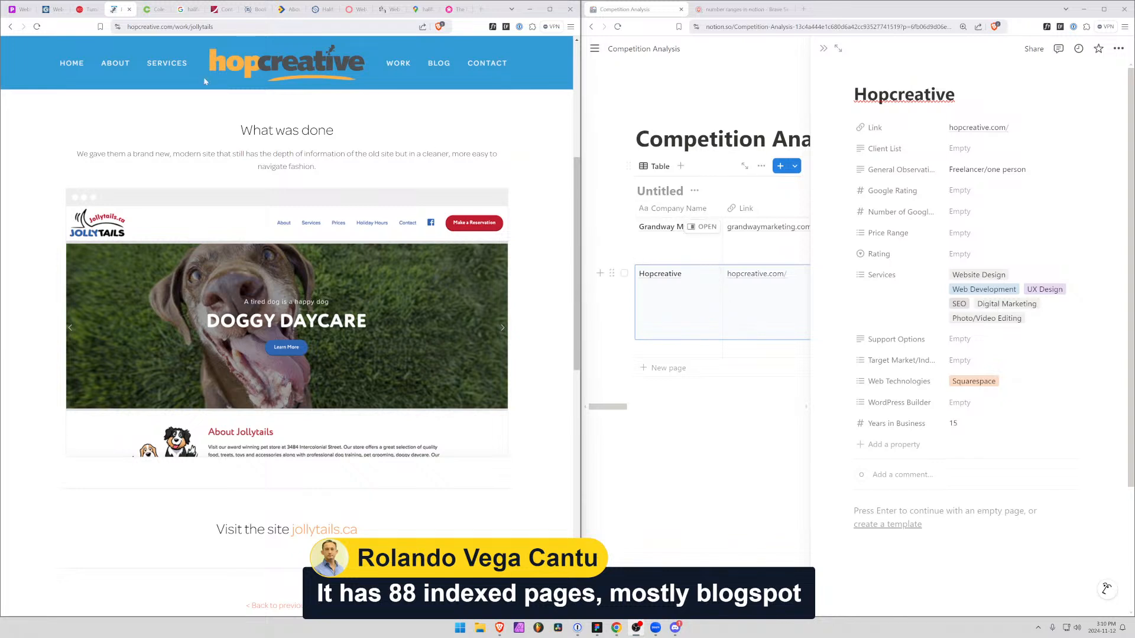
Look through the posts on Hopcreative's Blog page
left_click(58, 106)
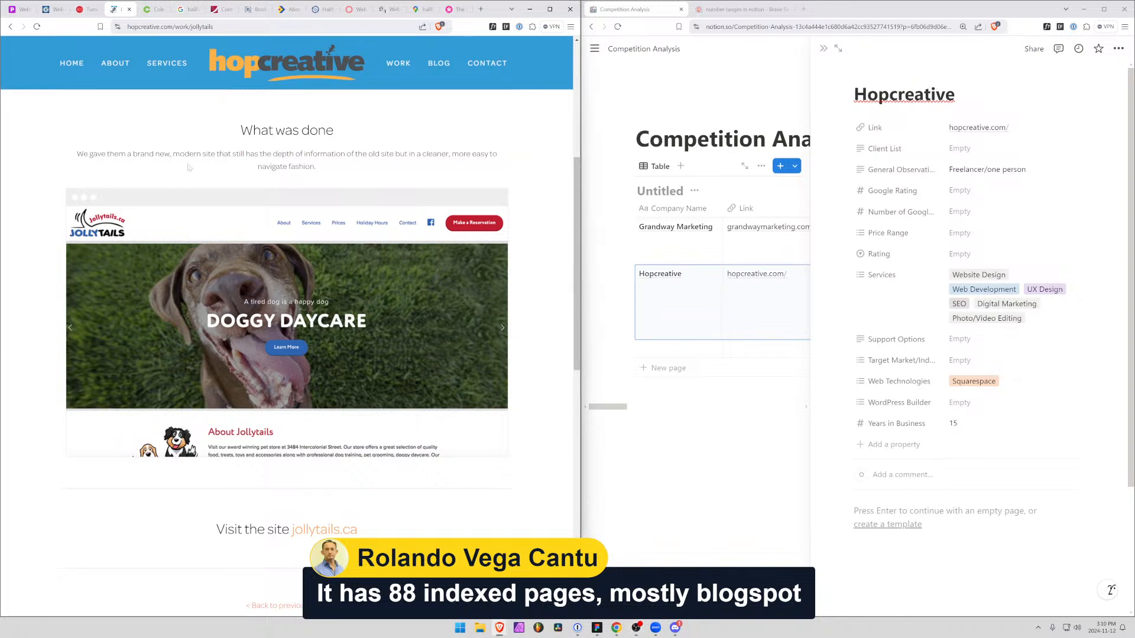
left_click(439, 63)
scroll(154, 299, "down", 10)
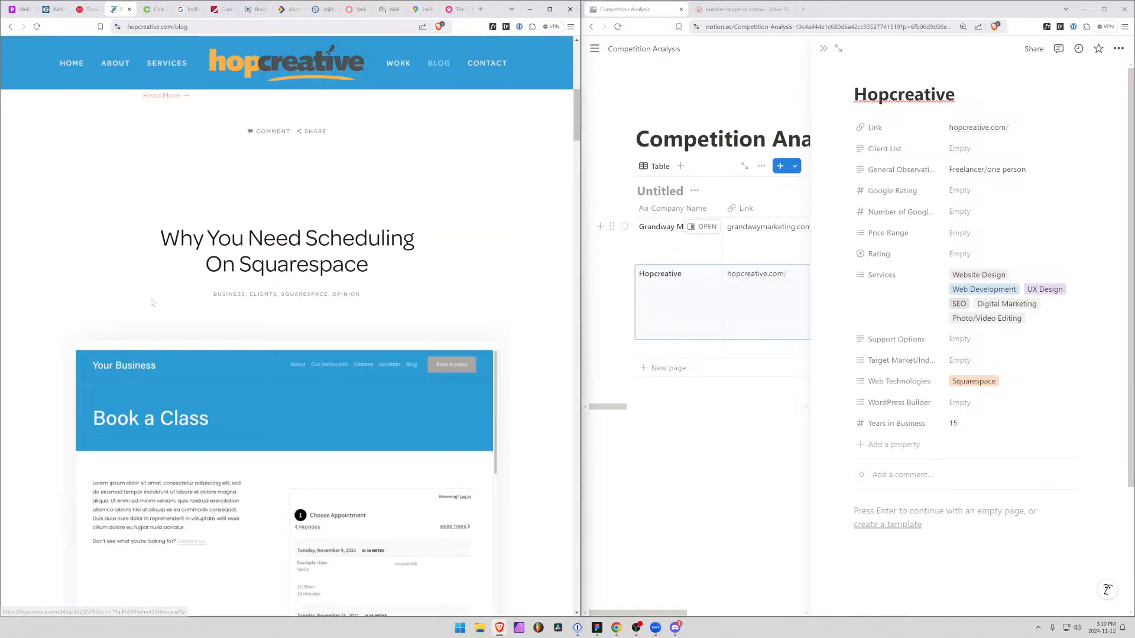
scroll(152, 302, "up", 5)
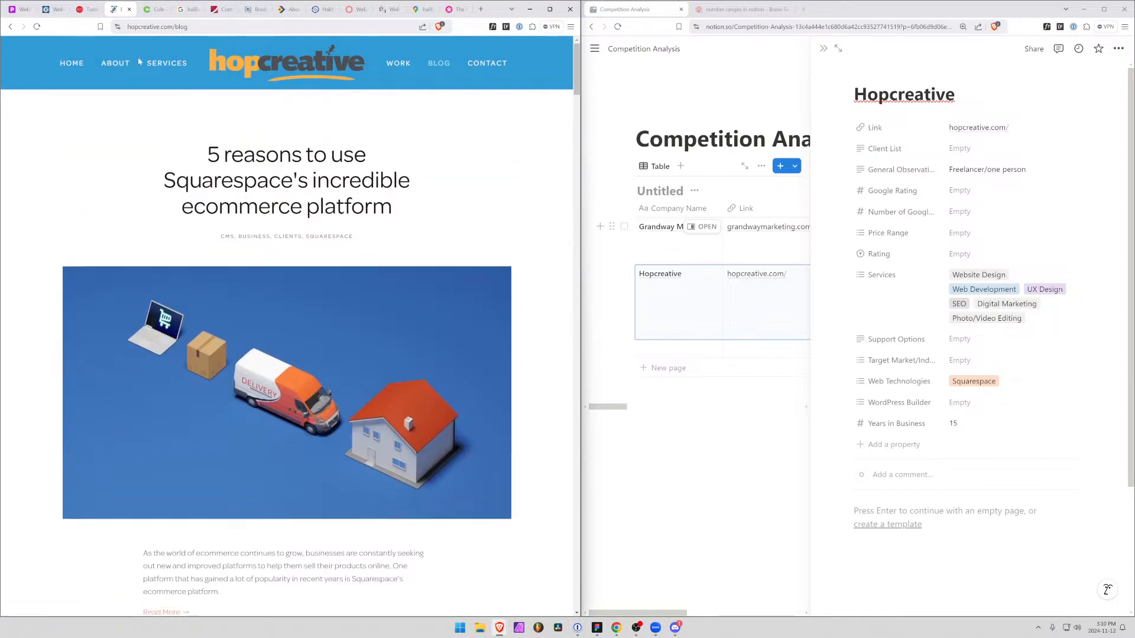
Review the Featured Work on Hopcreative's home page and read the AW Leil case study
left_click(71, 62)
scroll(165, 234, "down", 5)
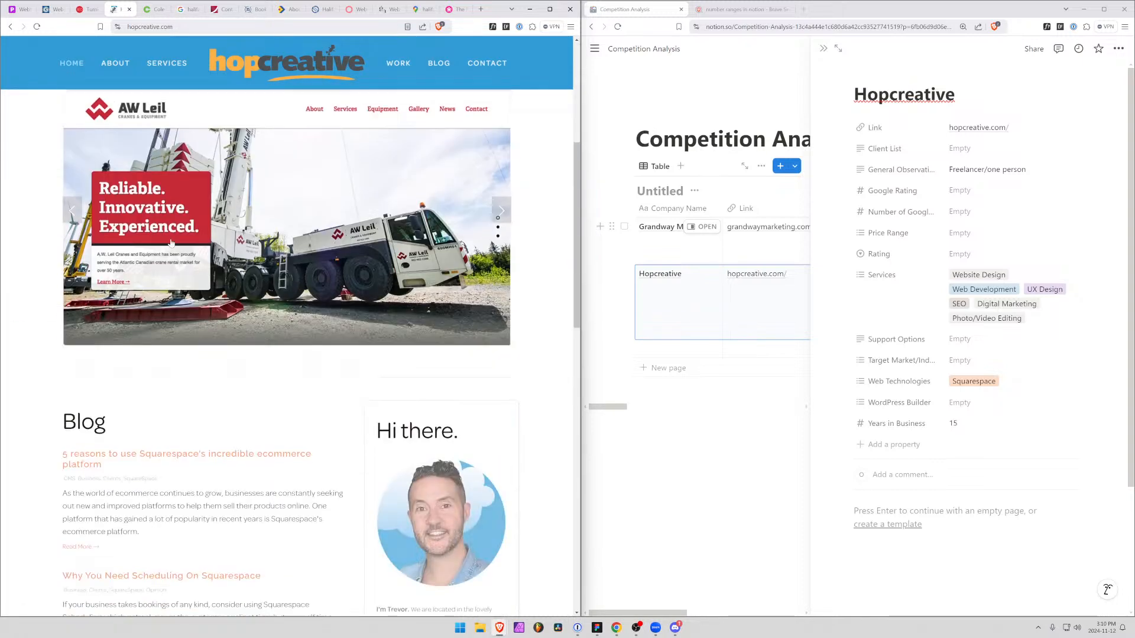
scroll(214, 297, "up", 5)
scroll(225, 313, "down", 4)
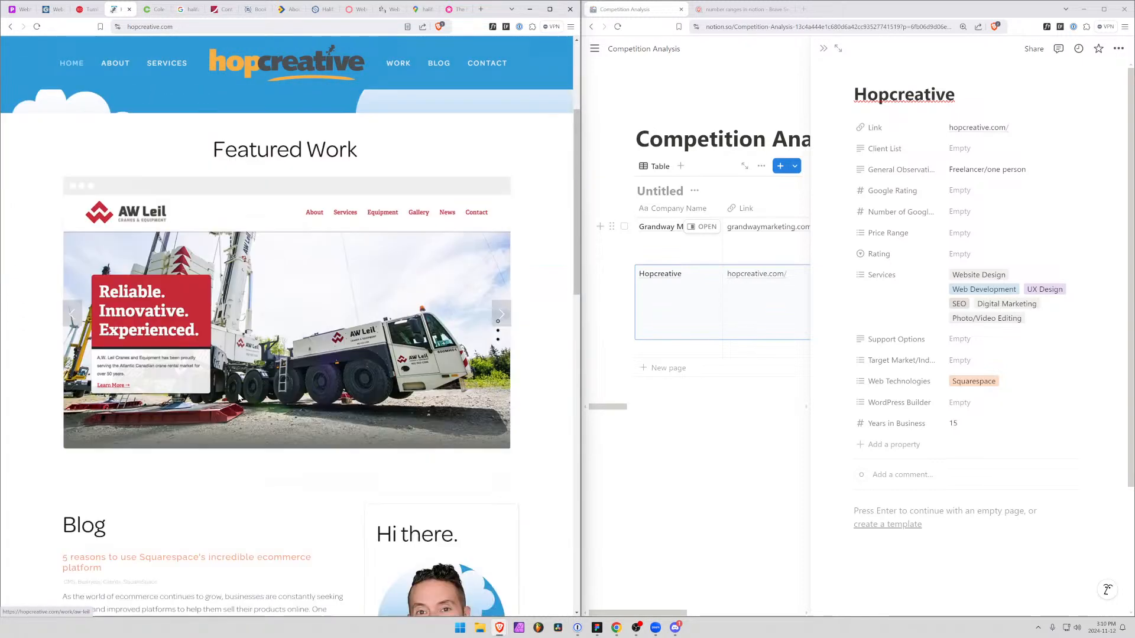
left_click(240, 329)
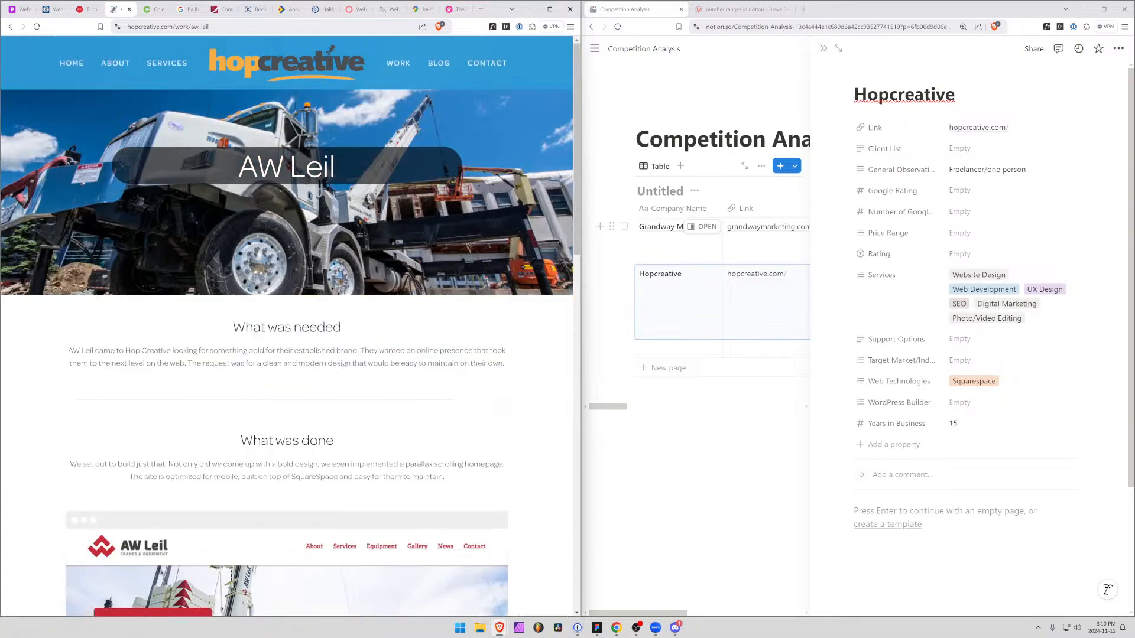
scroll(170, 282, "down", 5)
scroll(170, 287, "up", 5)
Look through the client projects on Hopcreative's Work page down to the Testimonials section
left_click(398, 62)
scroll(217, 393, "down", 15)
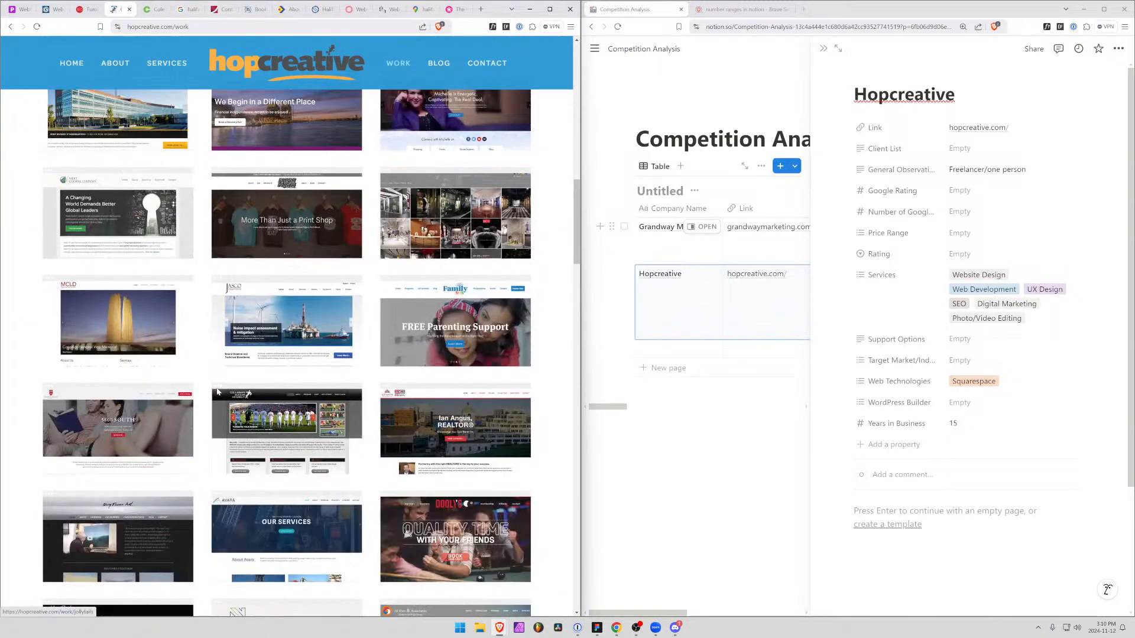
scroll(217, 391, "down", 4)
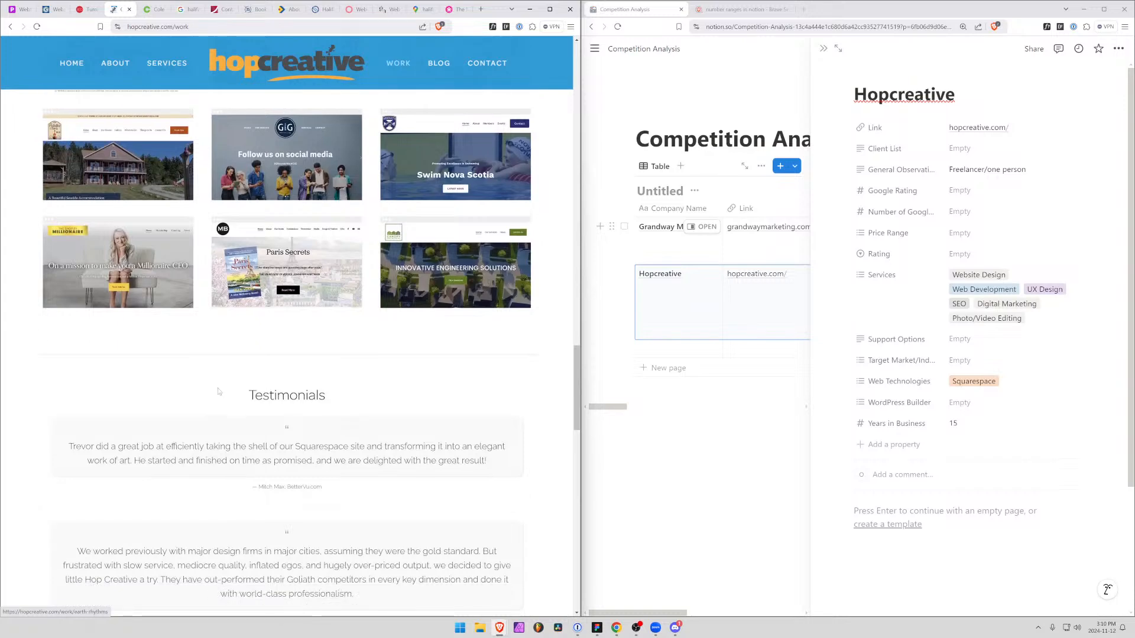
scroll(217, 391, "up", 3)
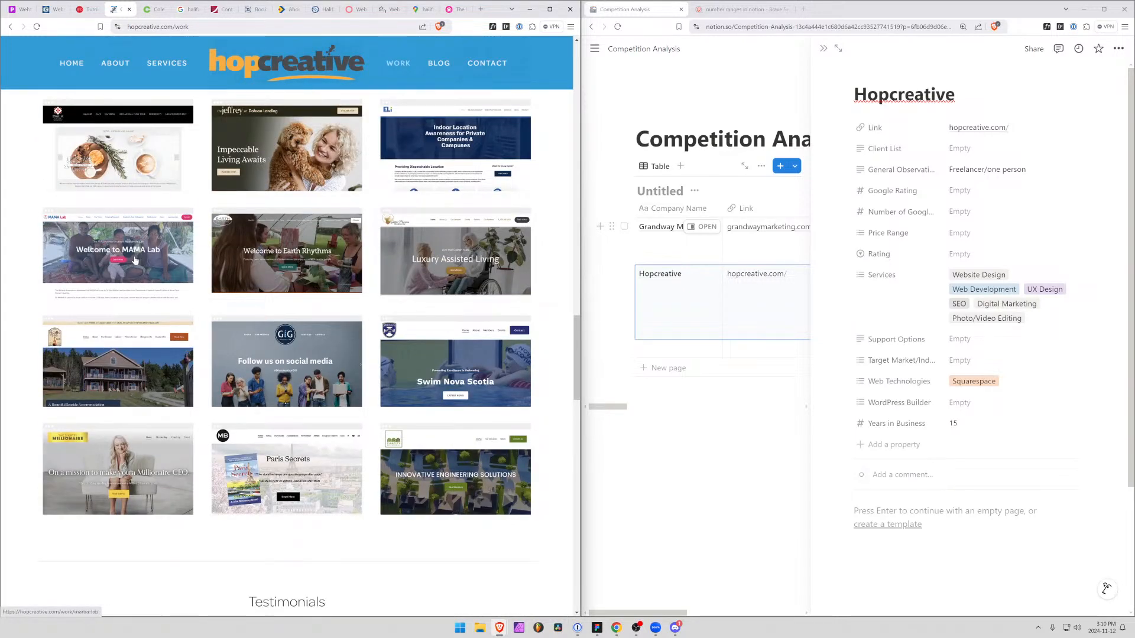
Read the MAMA Lab case study and look over the live site mamalab.ca
left_click(95, 263)
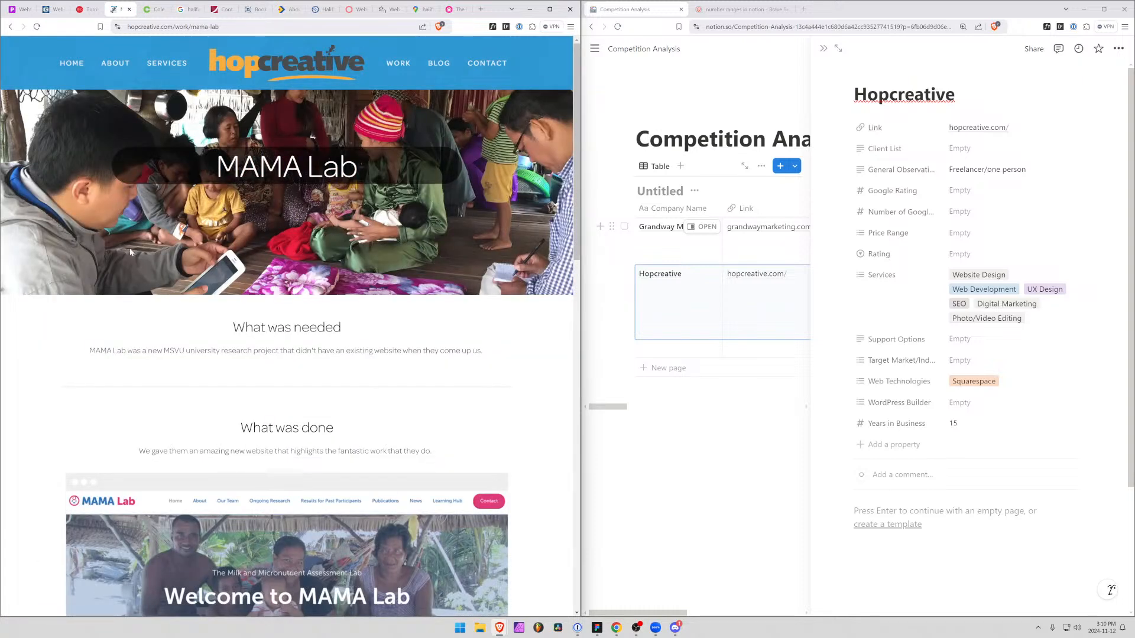
scroll(408, 366, "down", 3)
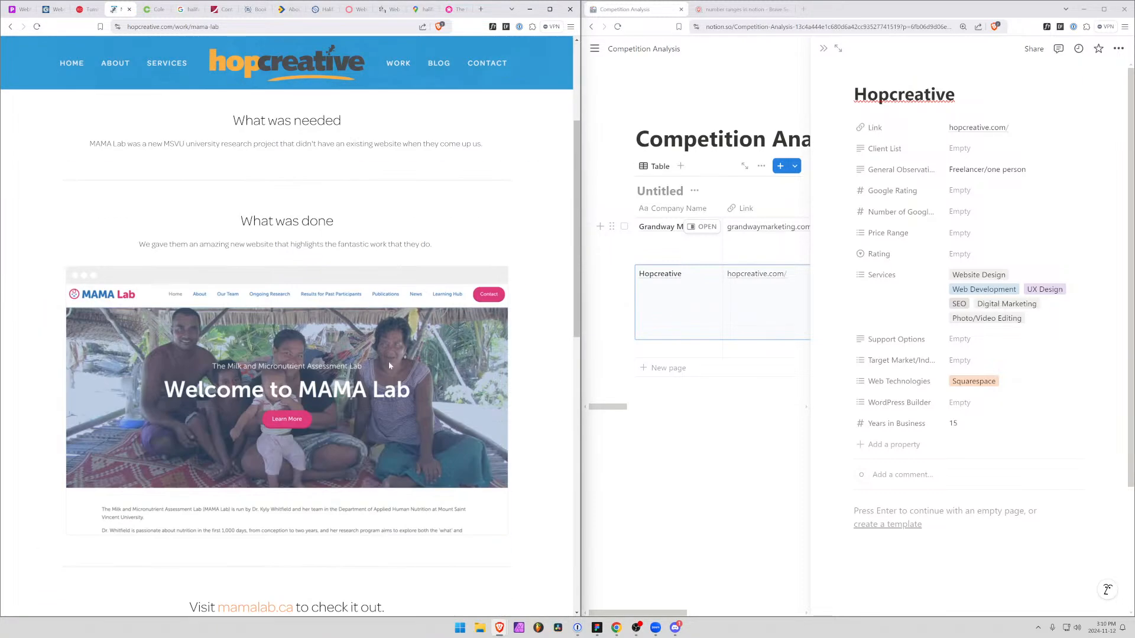
scroll(274, 453, "down", 3)
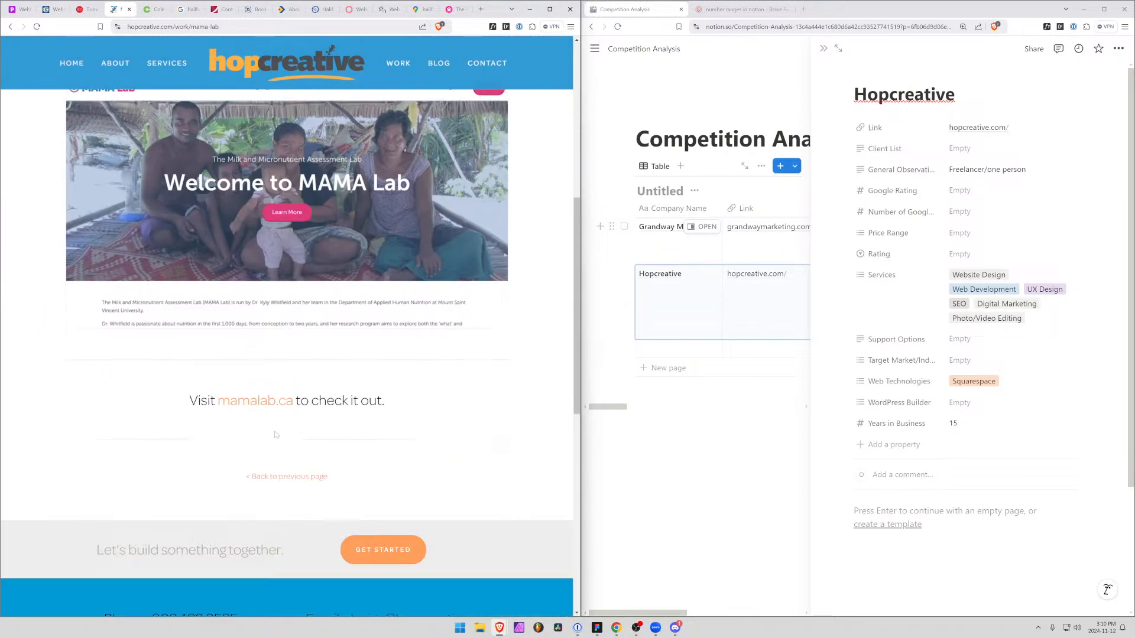
left_click(262, 402)
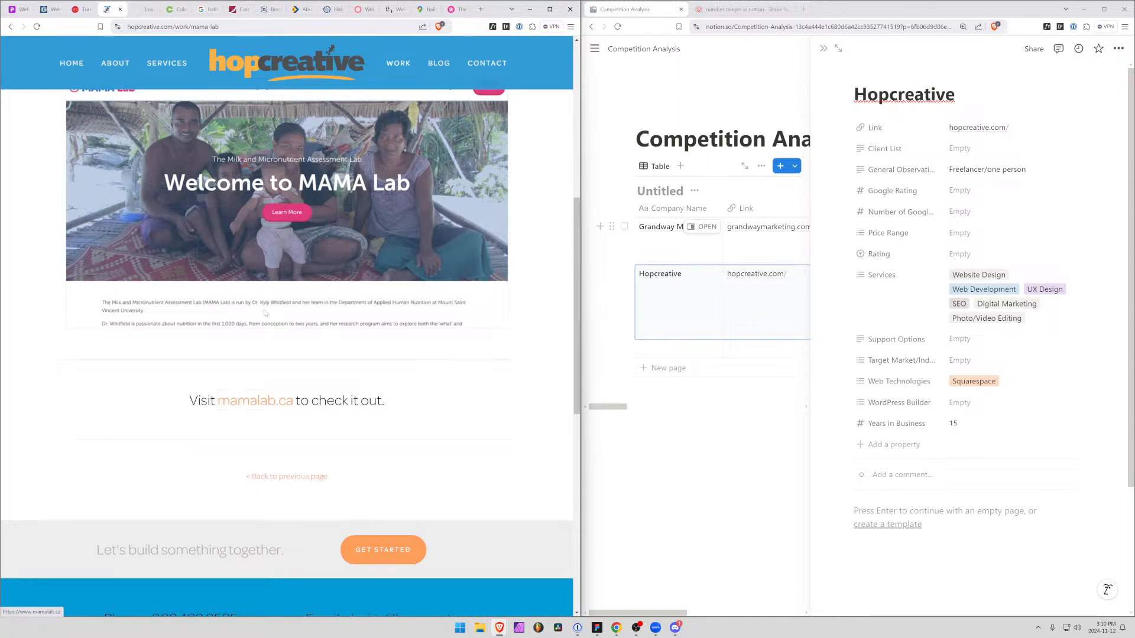
left_click(141, 10)
scroll(351, 321, "down", 3)
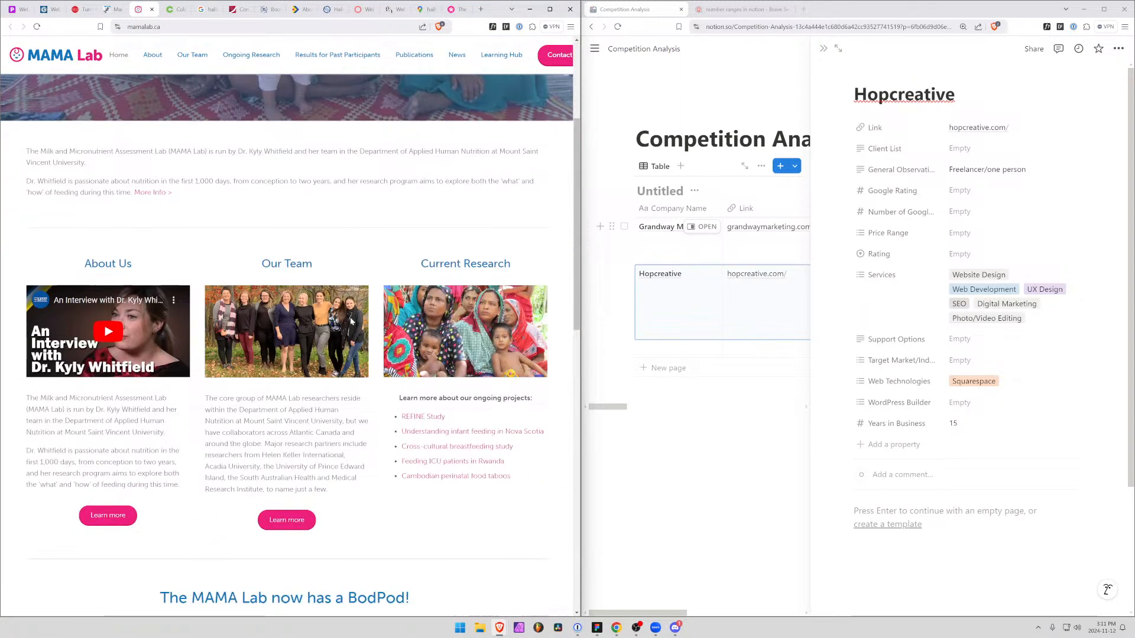
scroll(351, 321, "up", 3)
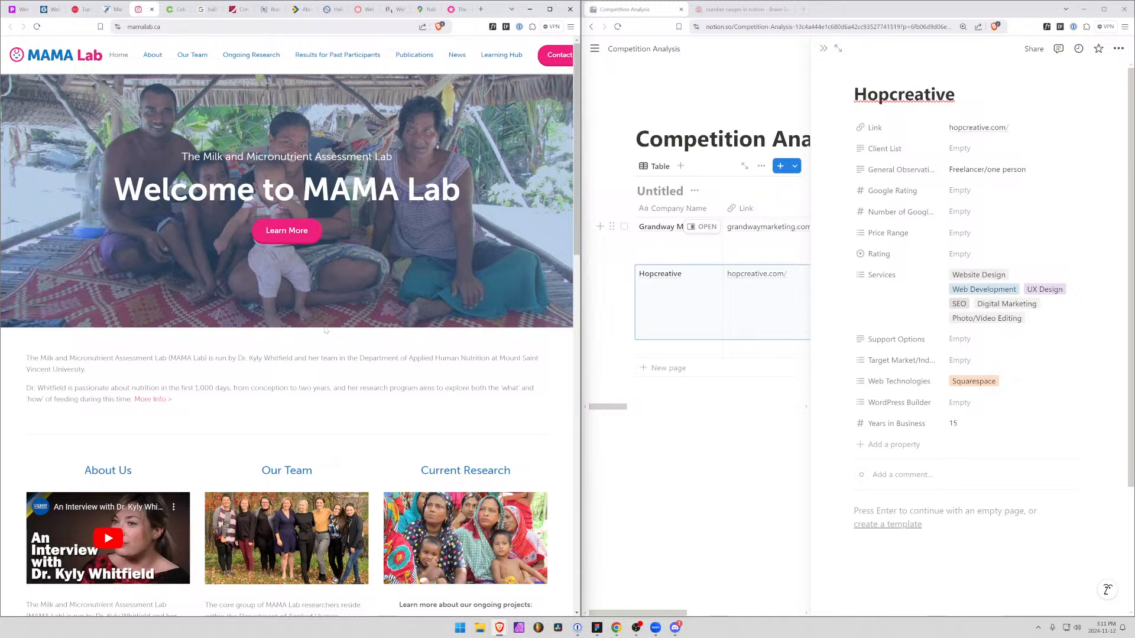
Return to Hopcreative's Work portfolio and read the Selfish Giving case study
left_click(114, 8)
scroll(354, 437, "up", 2)
key("alt+Left")
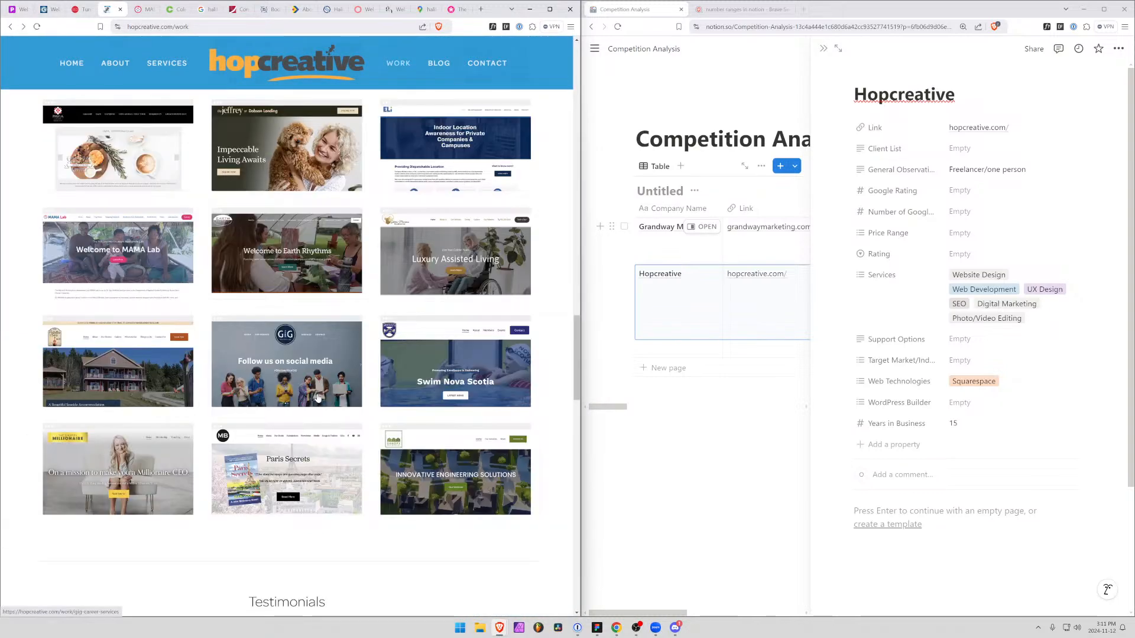
scroll(318, 397, "up", 7)
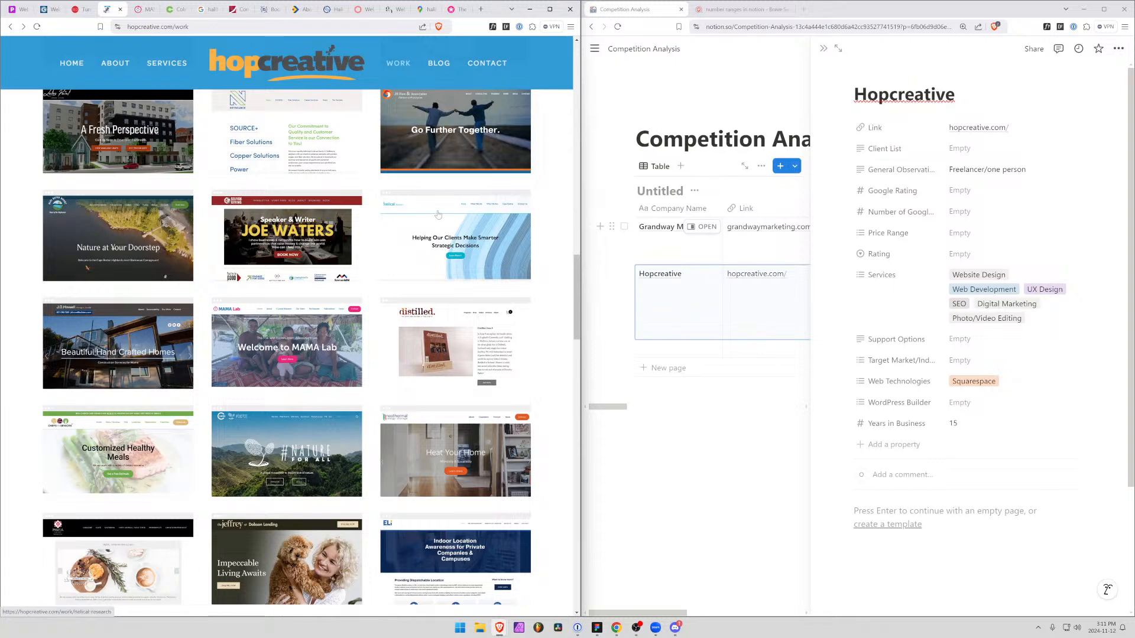
left_click(287, 237)
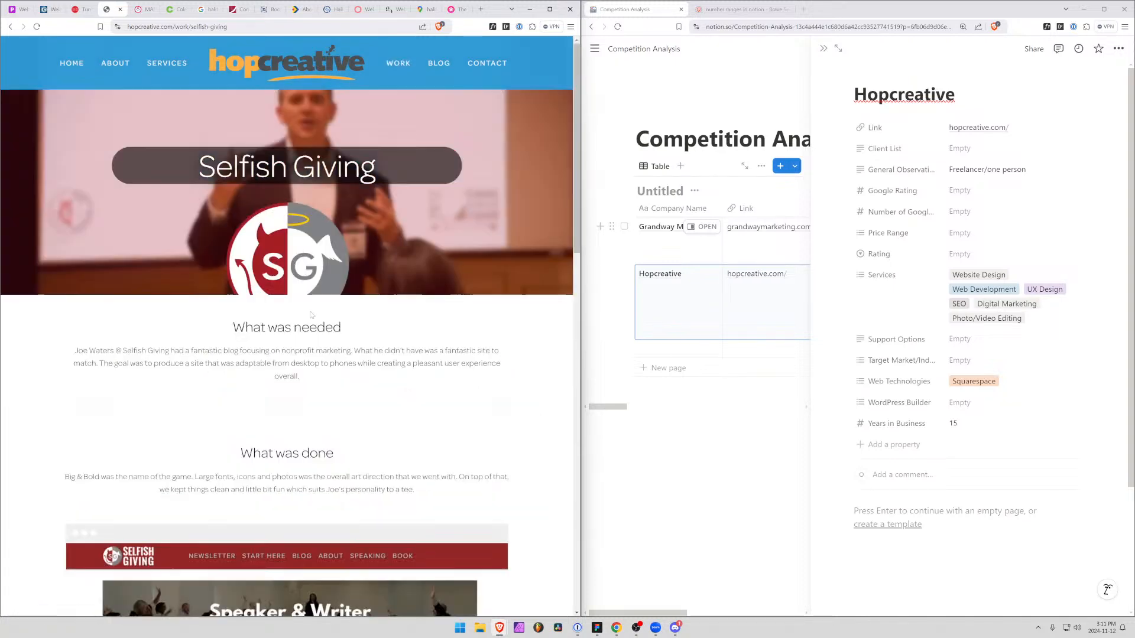
scroll(311, 315, "down", 5)
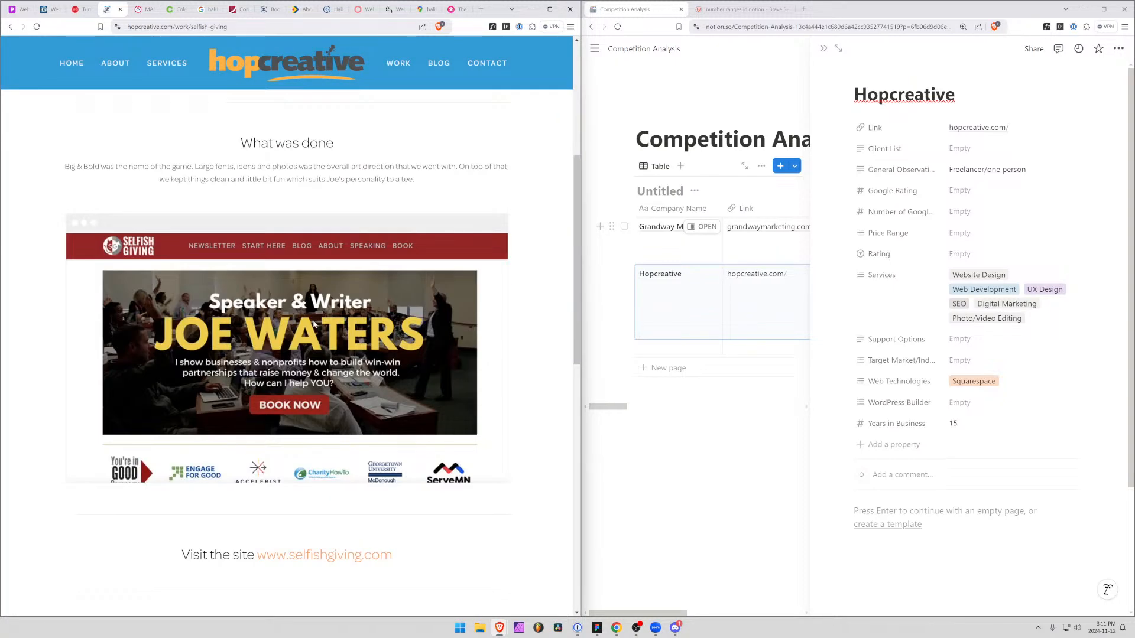
scroll(314, 324, "down", 5)
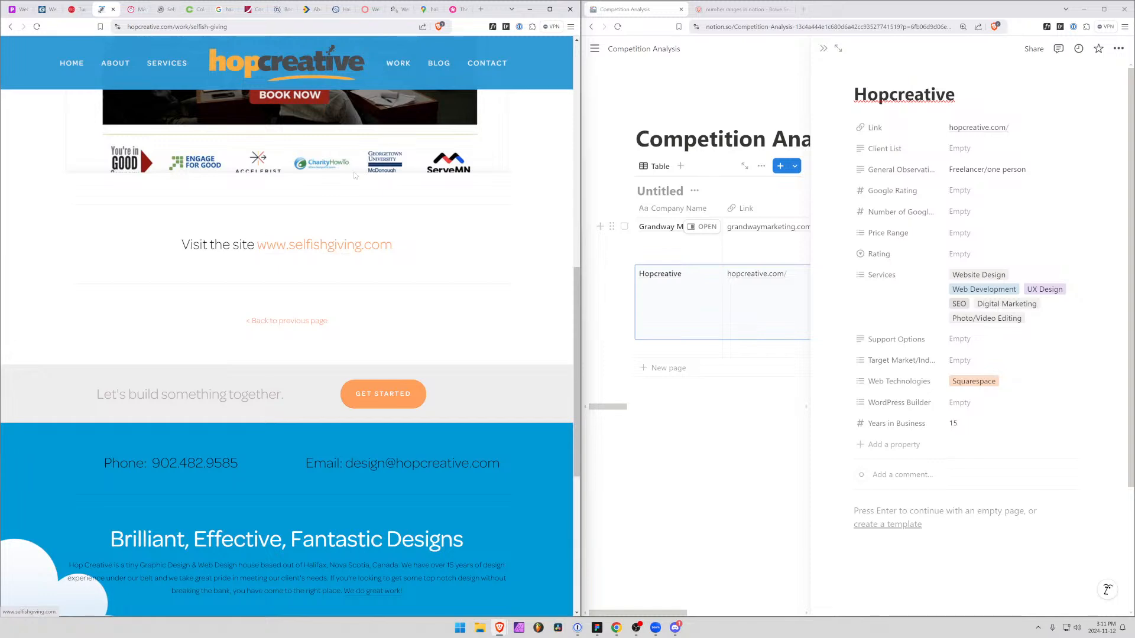
Look over the live selfishgiving.com site in a new tab and return to Hopcreative's case study
middle_click(324, 244)
left_click(161, 9)
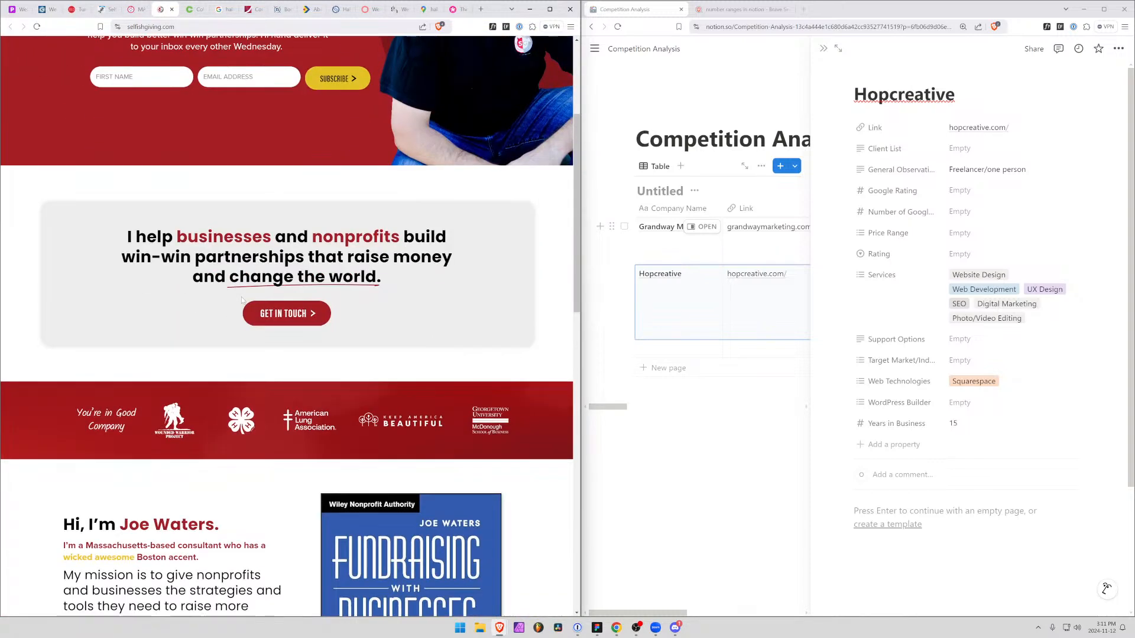
scroll(241, 300, "up", 3)
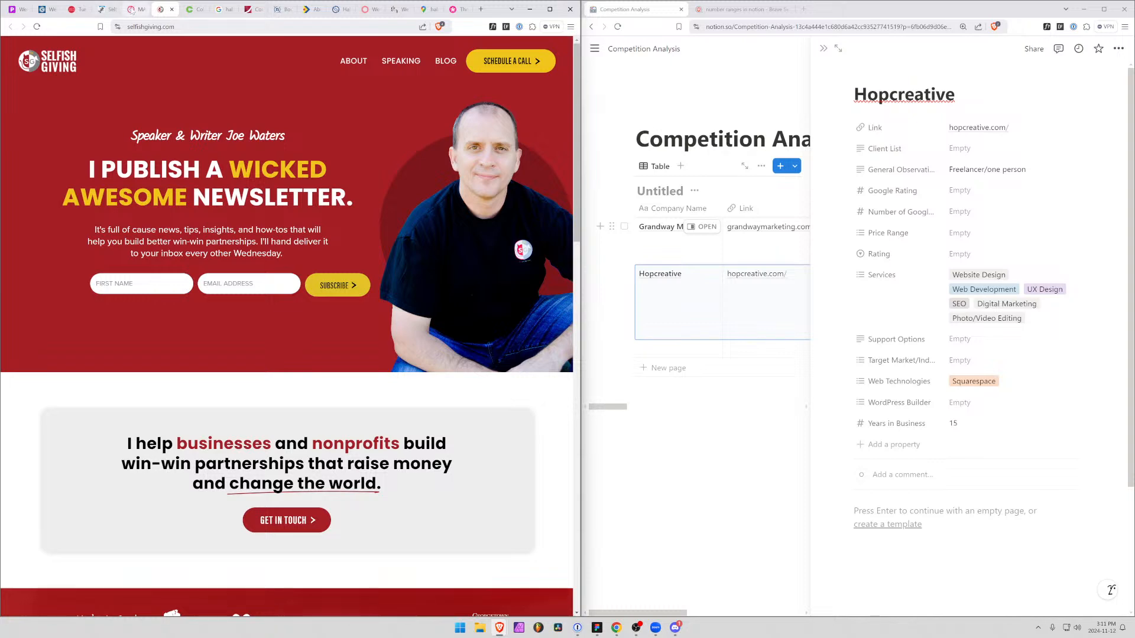
left_click(131, 9)
left_click(107, 9)
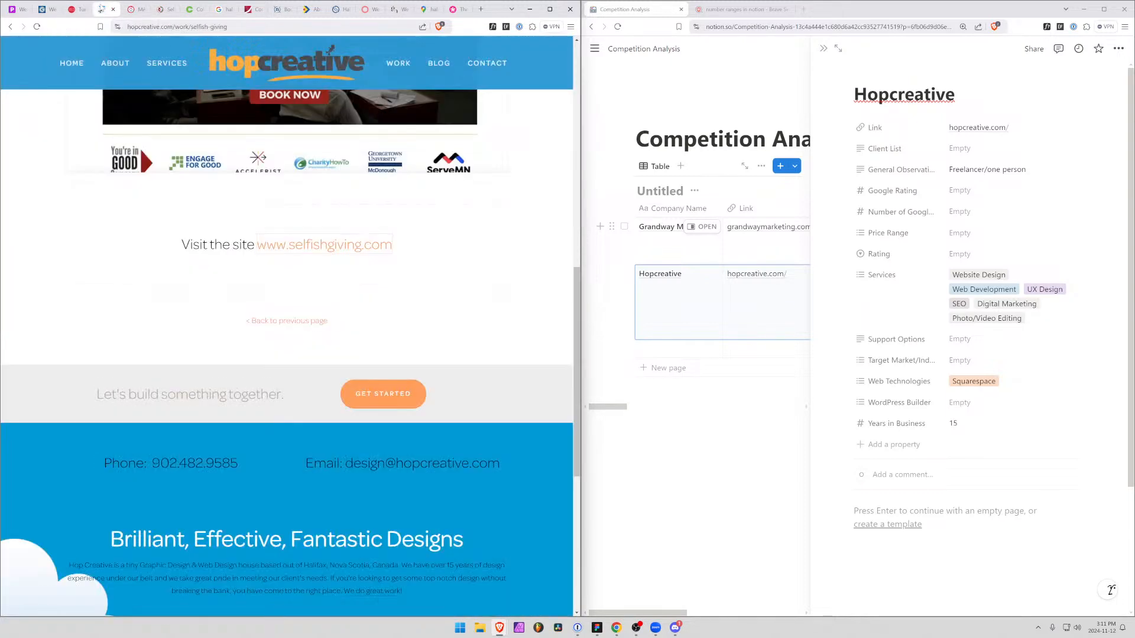
Compare the Selfish Giving case study with the live selfishgiving.com site, looking through the live page down to its footer
scroll(219, 337, "up", 7)
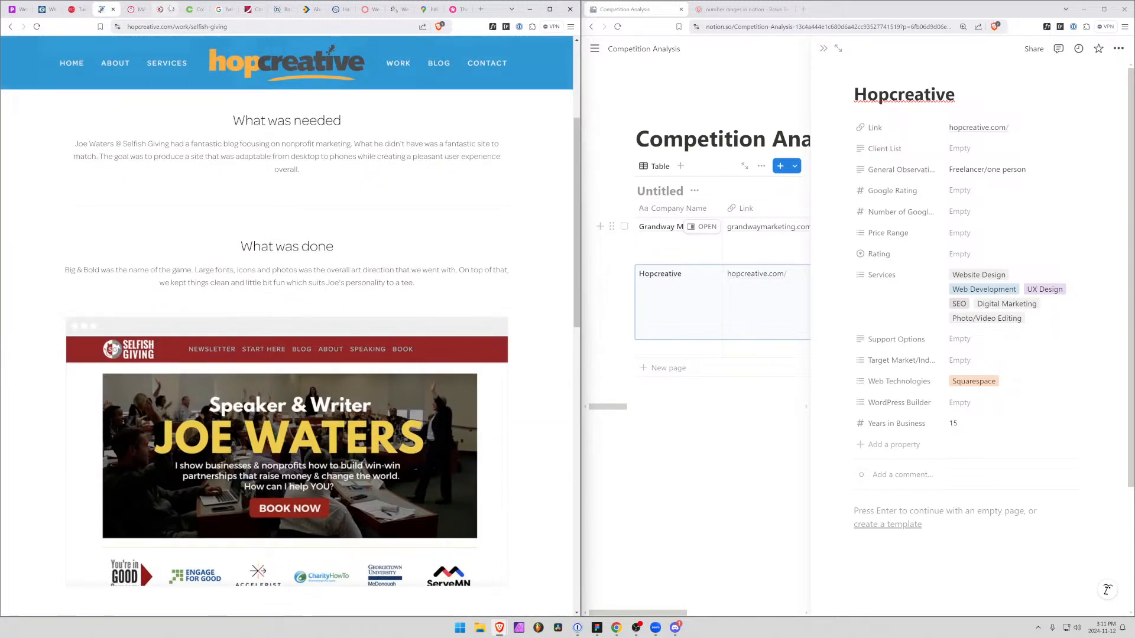
left_click(163, 8)
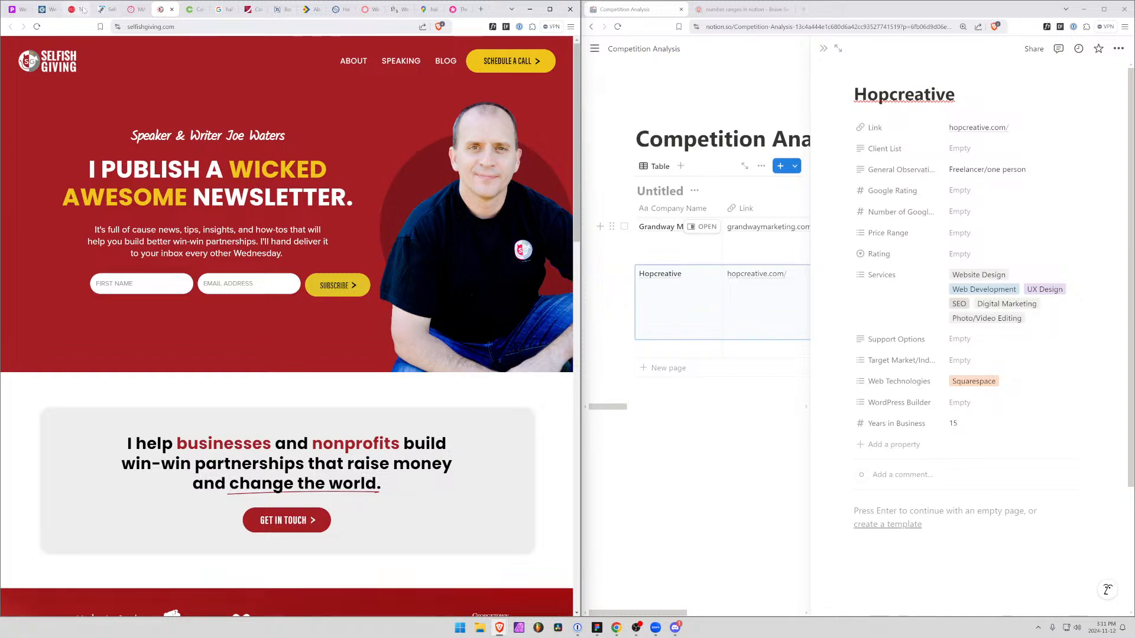
left_click(106, 10)
scroll(355, 353, "down", 7)
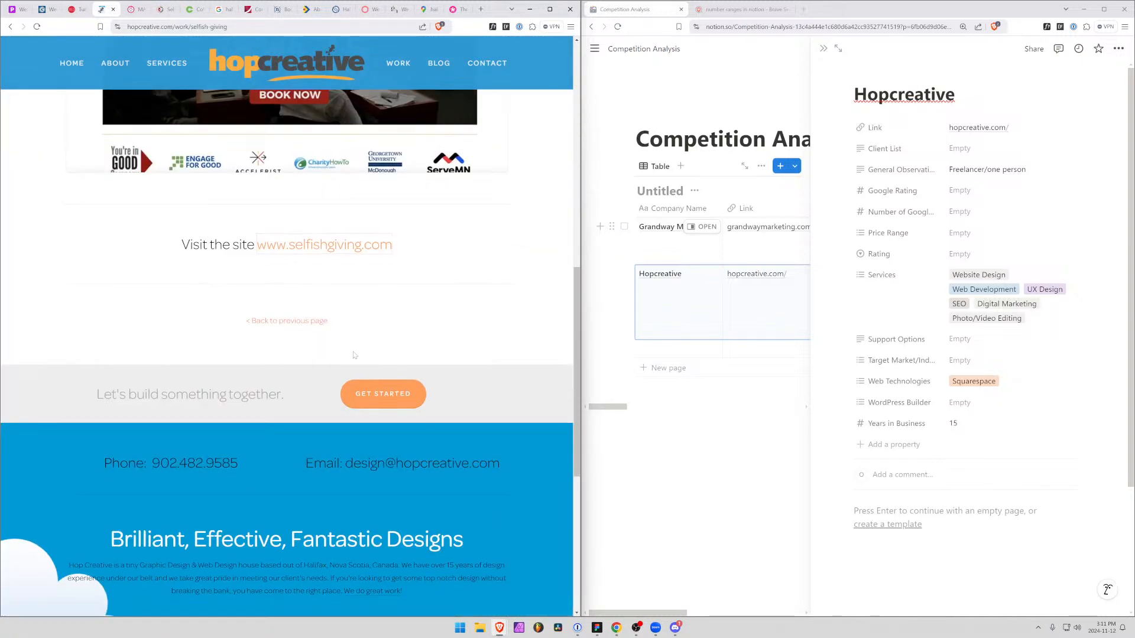
scroll(355, 353, "up", 9)
left_click(161, 9)
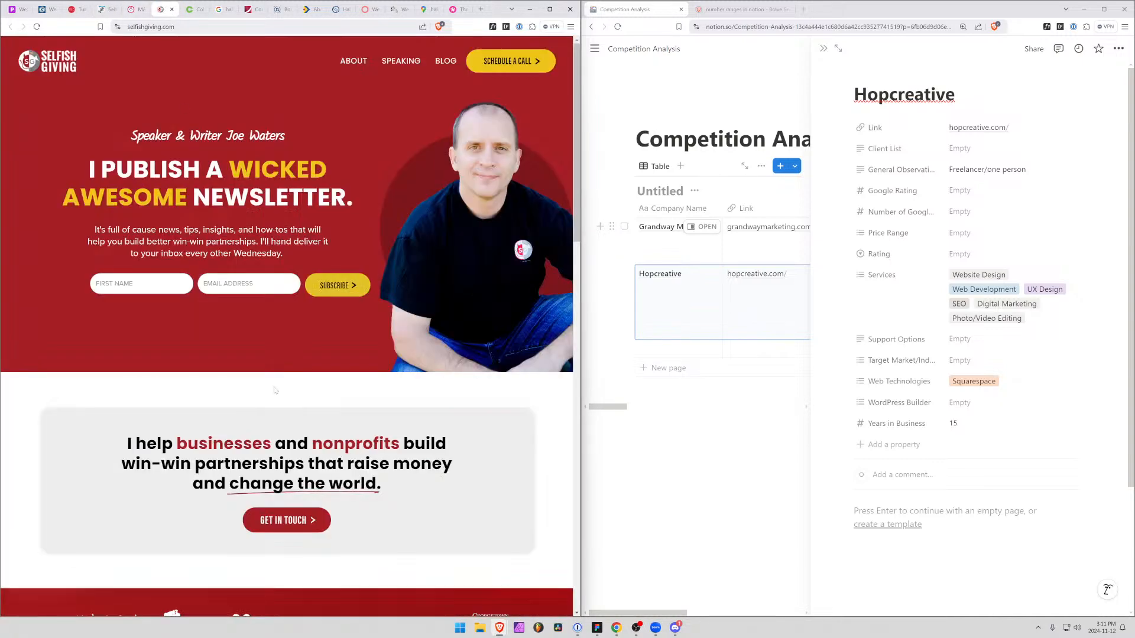
scroll(287, 325, "down", 15)
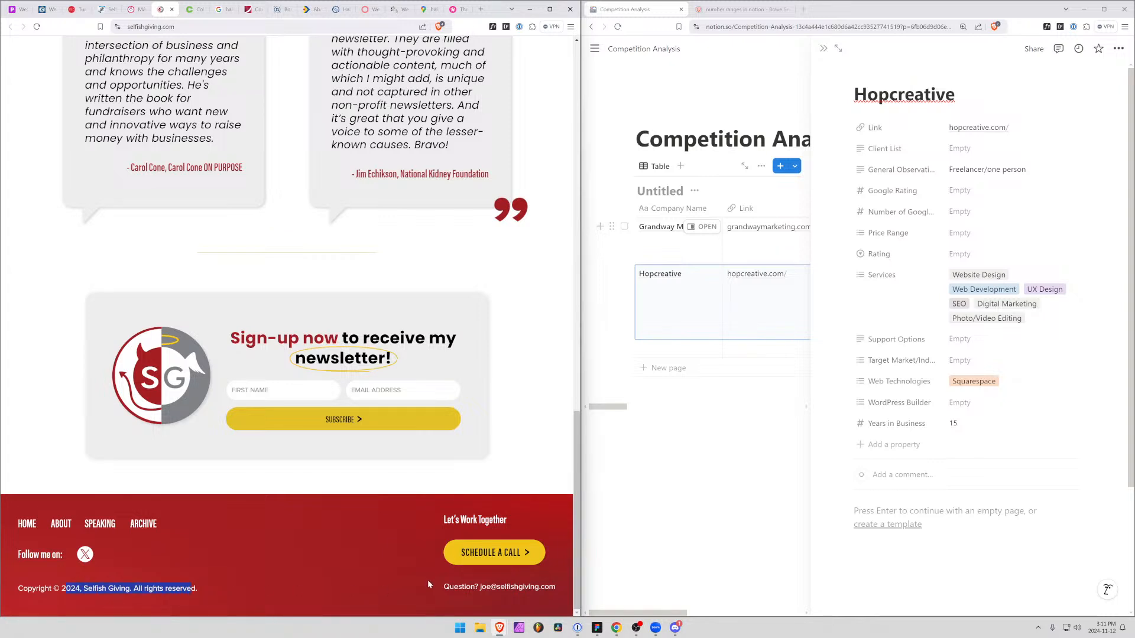
Follow the Selfish Giving site's call-scheduling link, close that page and the site, and return to Hopcreative's Selfish Giving case study
left_click(490, 553)
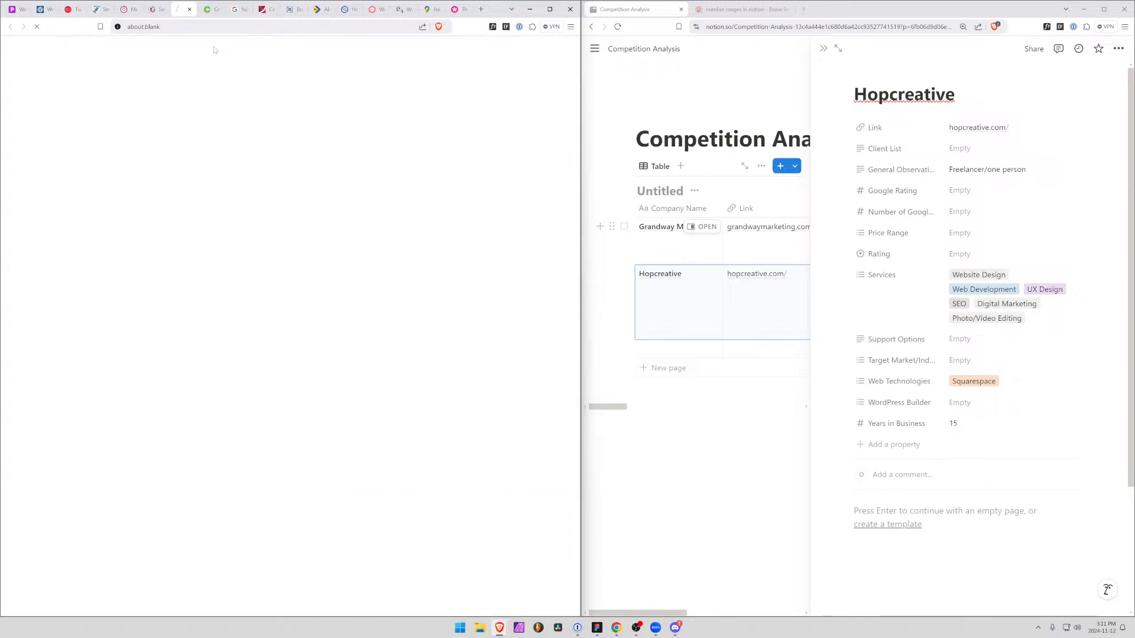
left_click(189, 10)
left_click(161, 9)
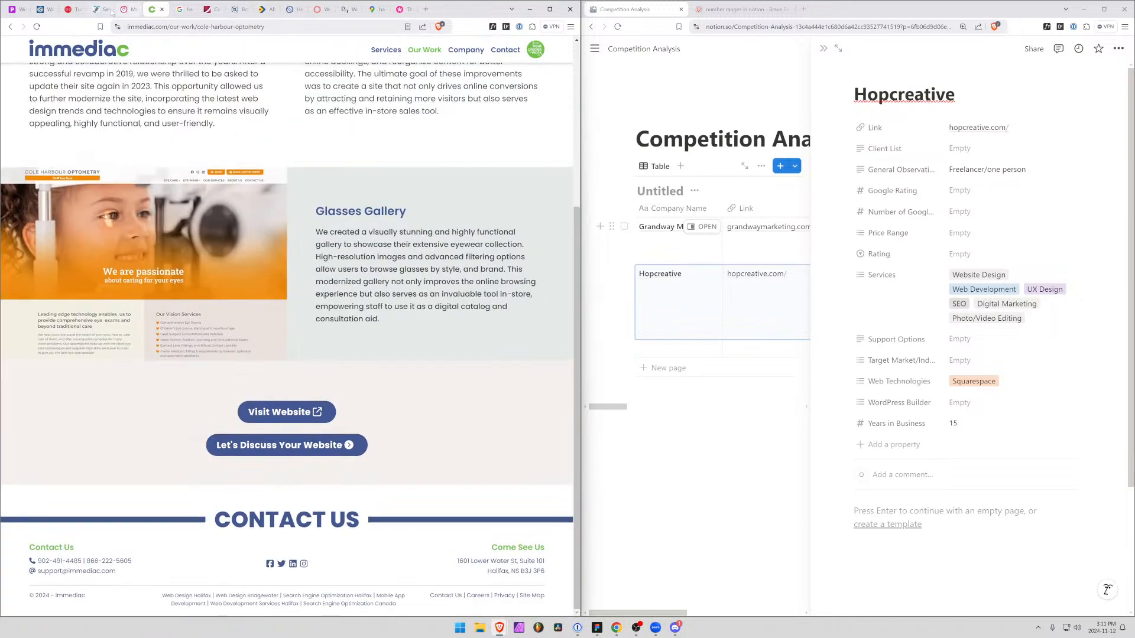
left_click(112, 11)
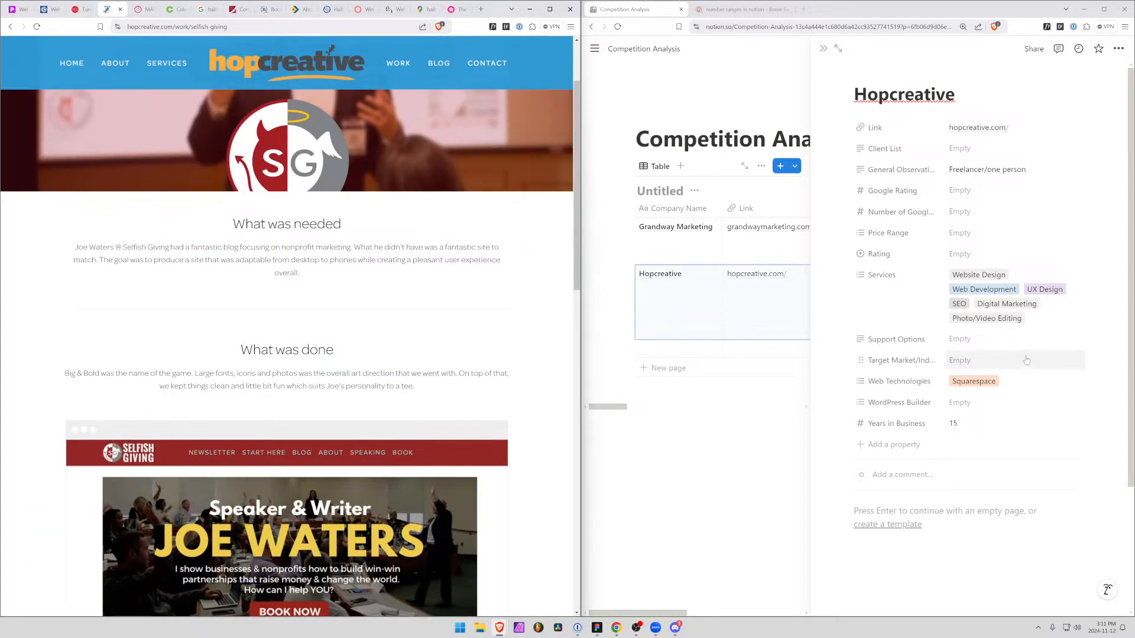
Create the option "Various Small Businesses/Groups" and assign it as Hopcreative's Target Market/Industry in the Notion record
left_click(965, 364)
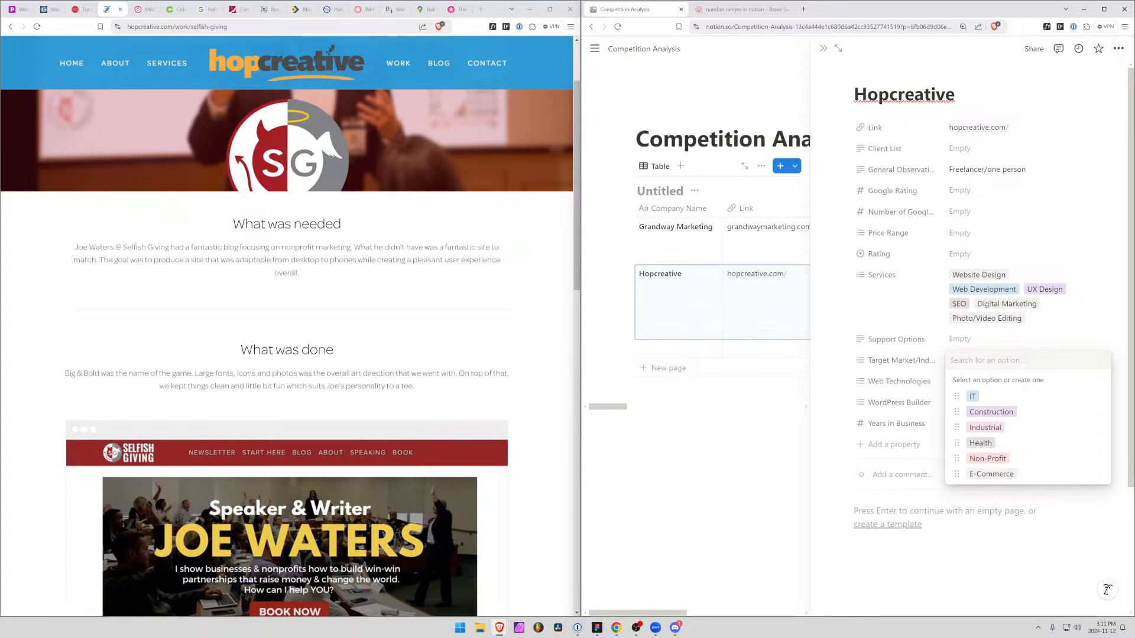
type("Various")
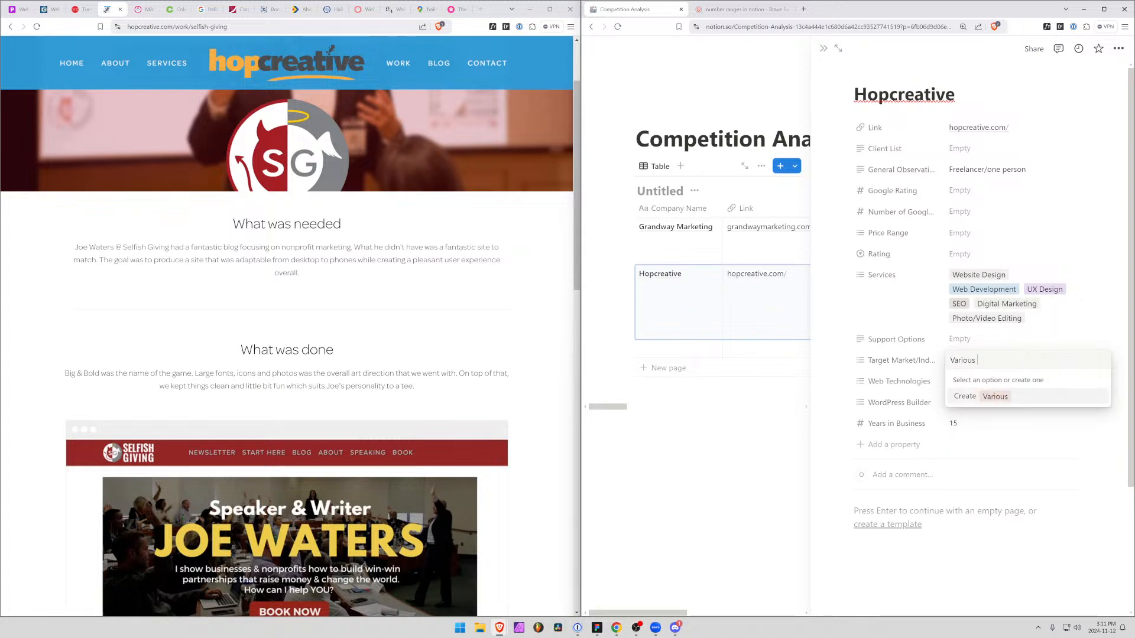
type(" Small")
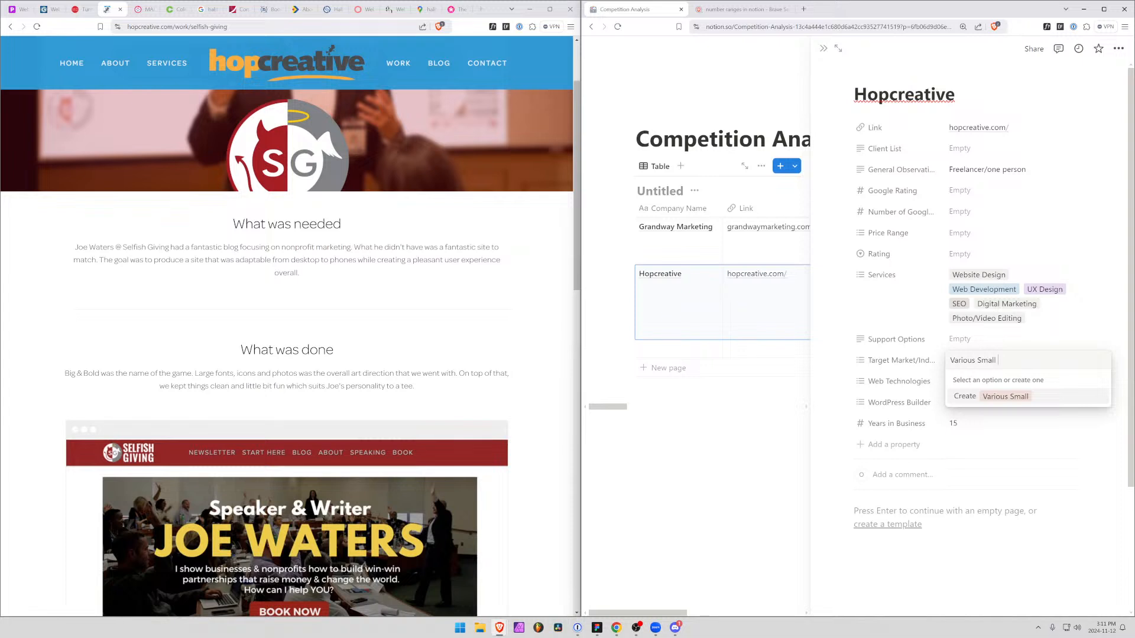
type(" Businesses/Groups")
key("Return")
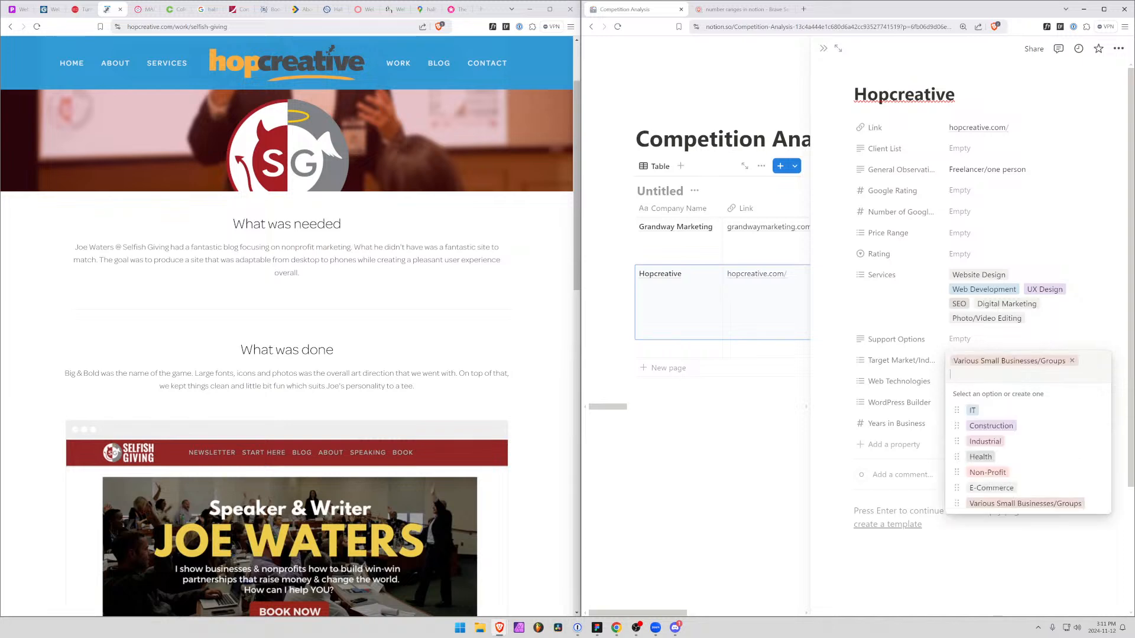
Return to Hopcreative's Work portfolio, read the M&R Engineering case study in a new tab and open the live site mreng.ca
scroll(523, 353, "down", 2)
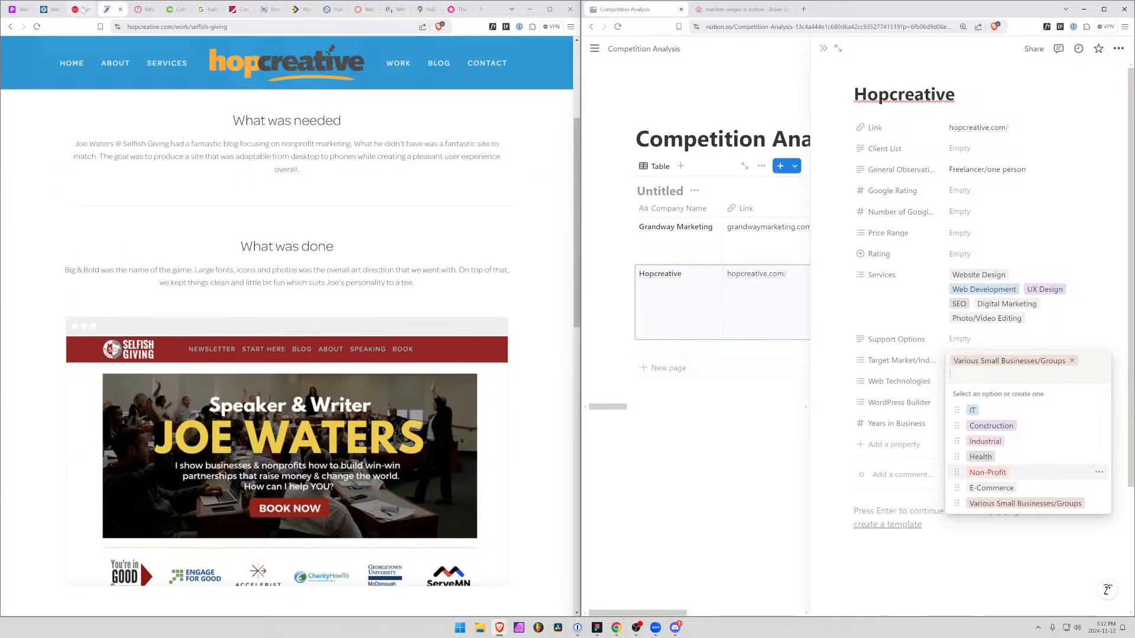
key("alt+Left")
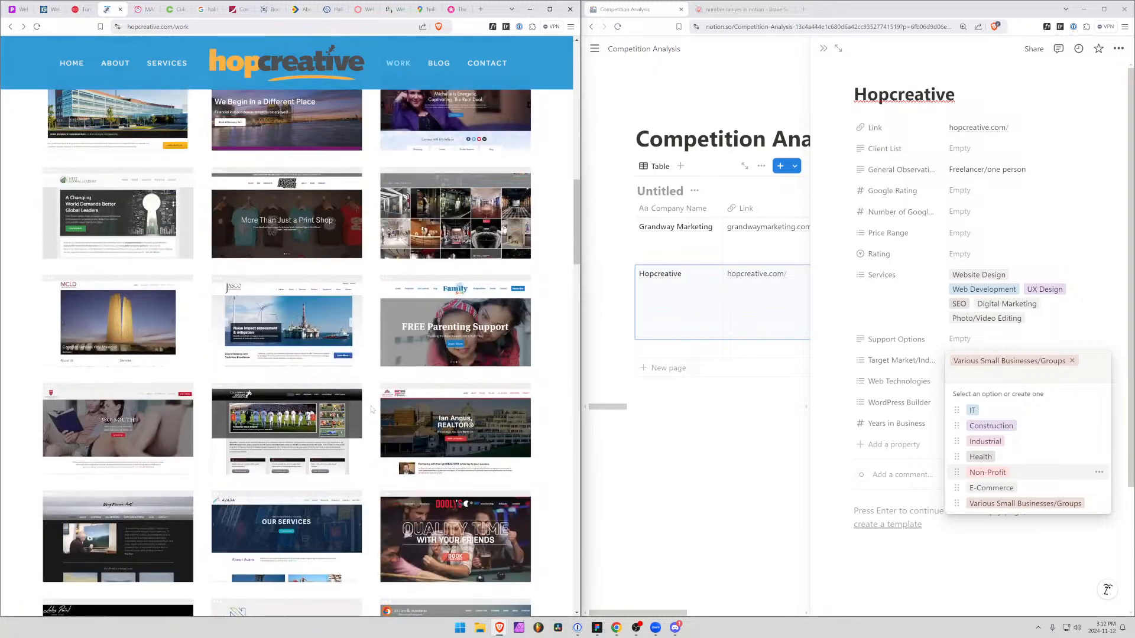
scroll(154, 330, "up", 5)
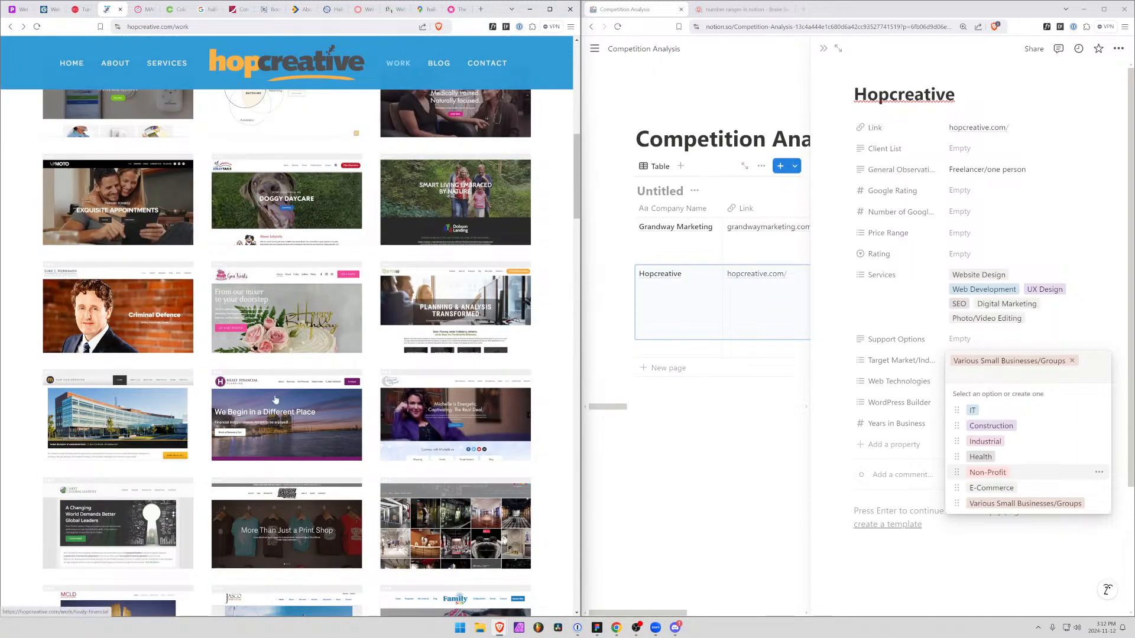
middle_click(111, 413)
left_click(135, 10)
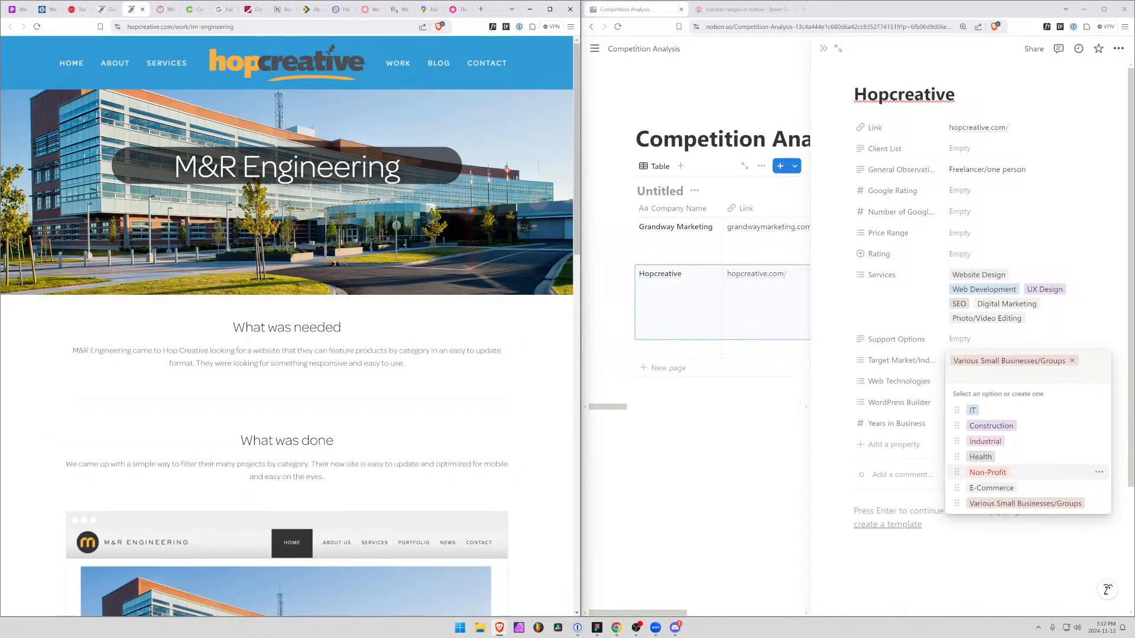
scroll(286, 487, "down", 6)
middle_click(290, 444)
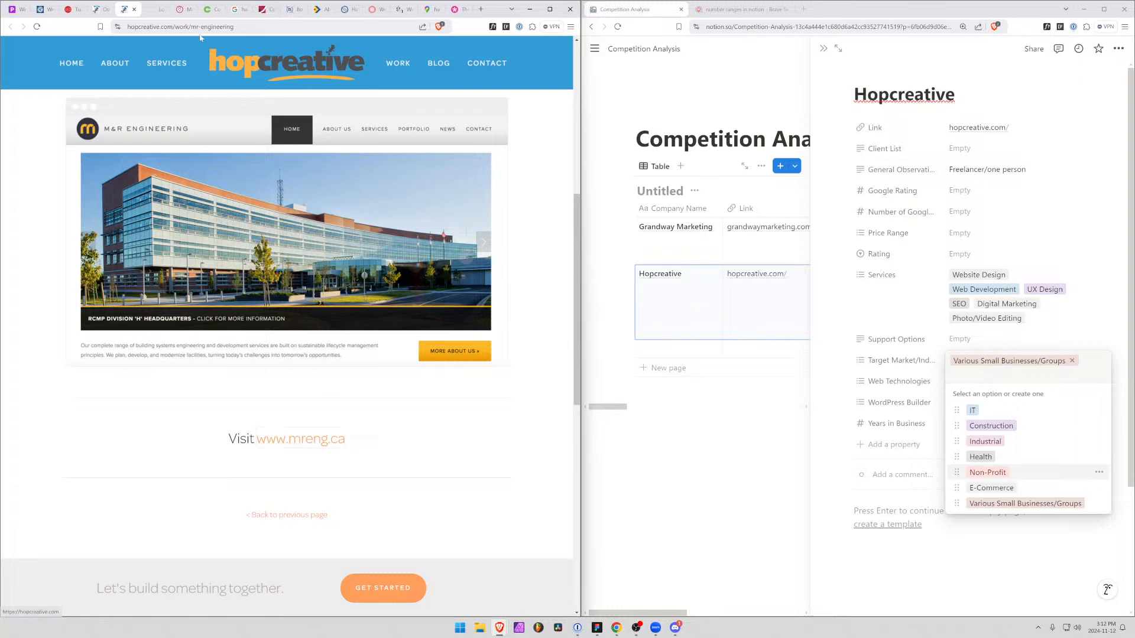
left_click(152, 10)
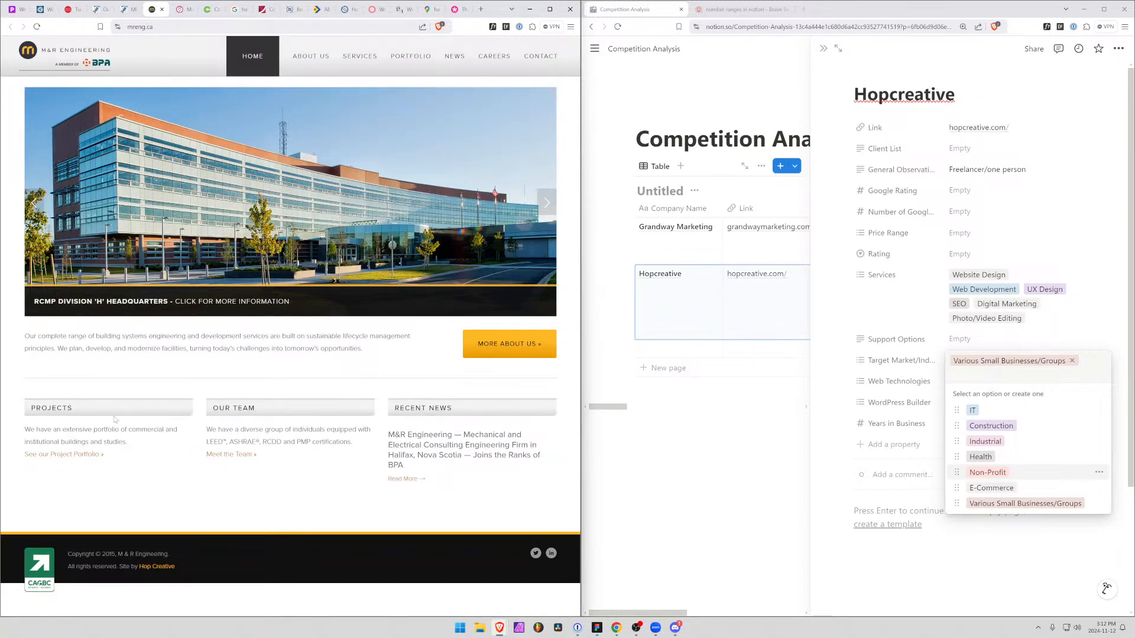
Examine the M&R Engineering site's footer copyright, its About page and the news article on joining BPA
left_click_drag(166, 553, 94, 554)
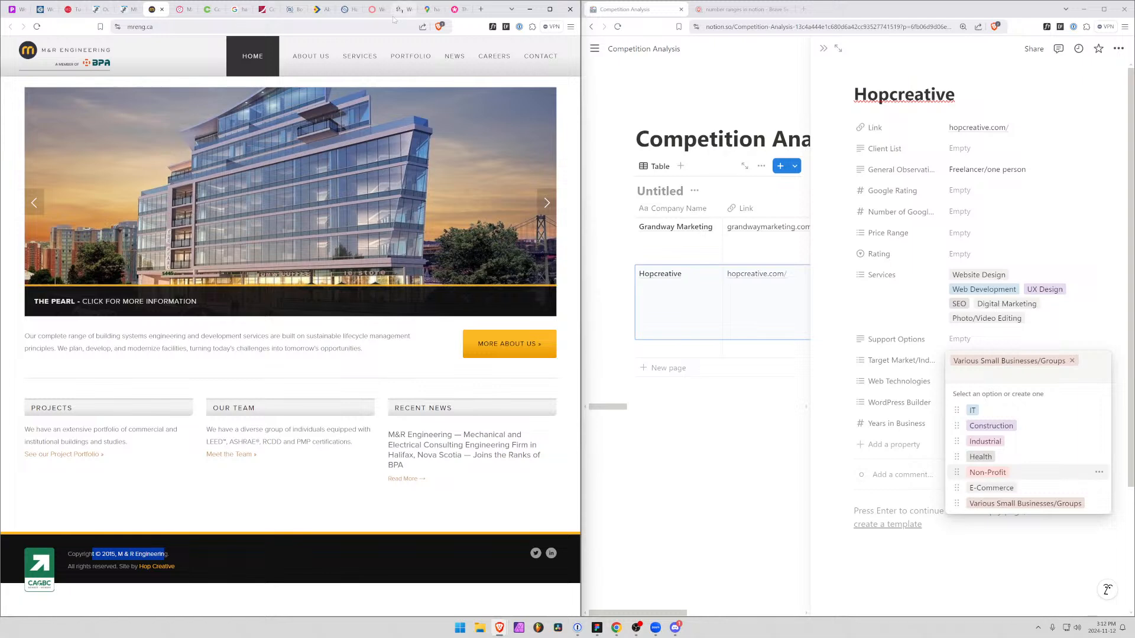
left_click(311, 55)
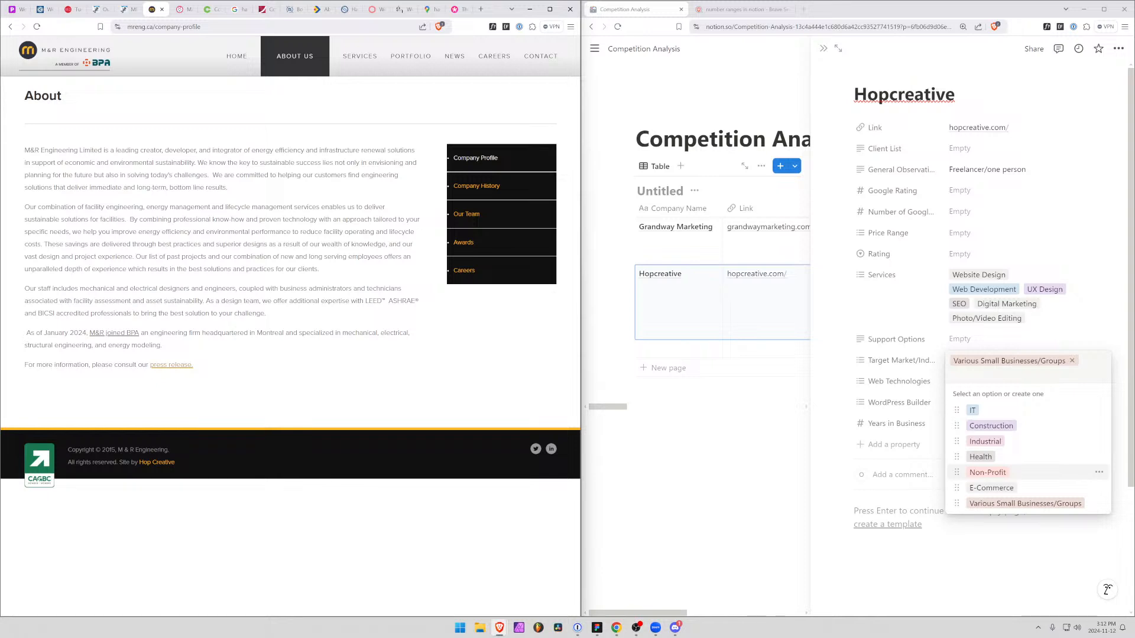
left_click_drag(26, 333, 190, 333)
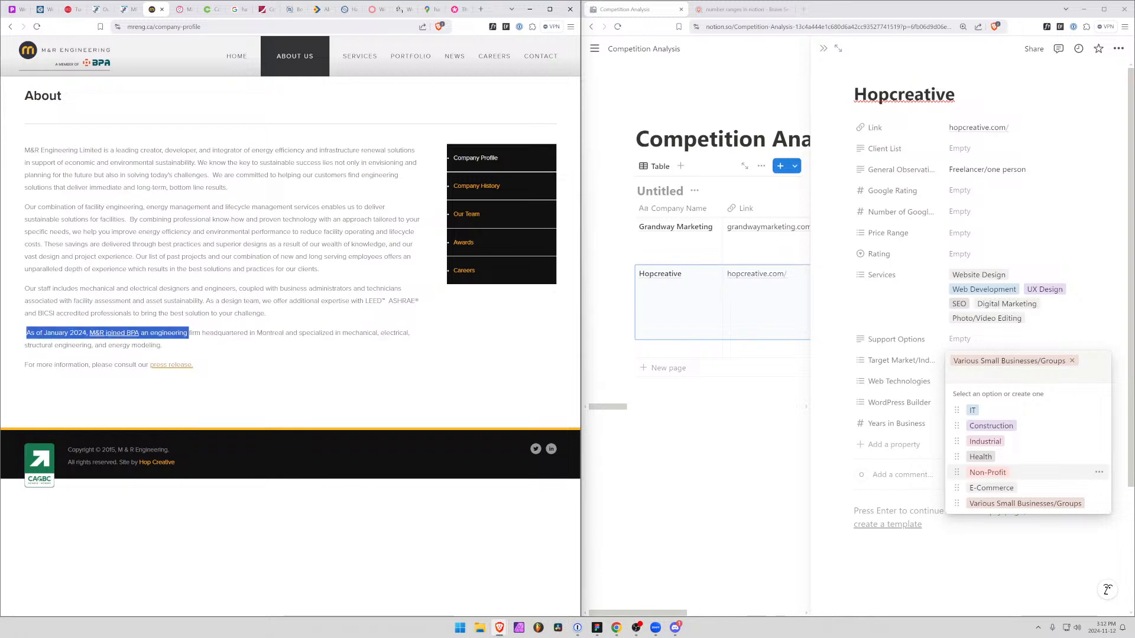
left_click(451, 60)
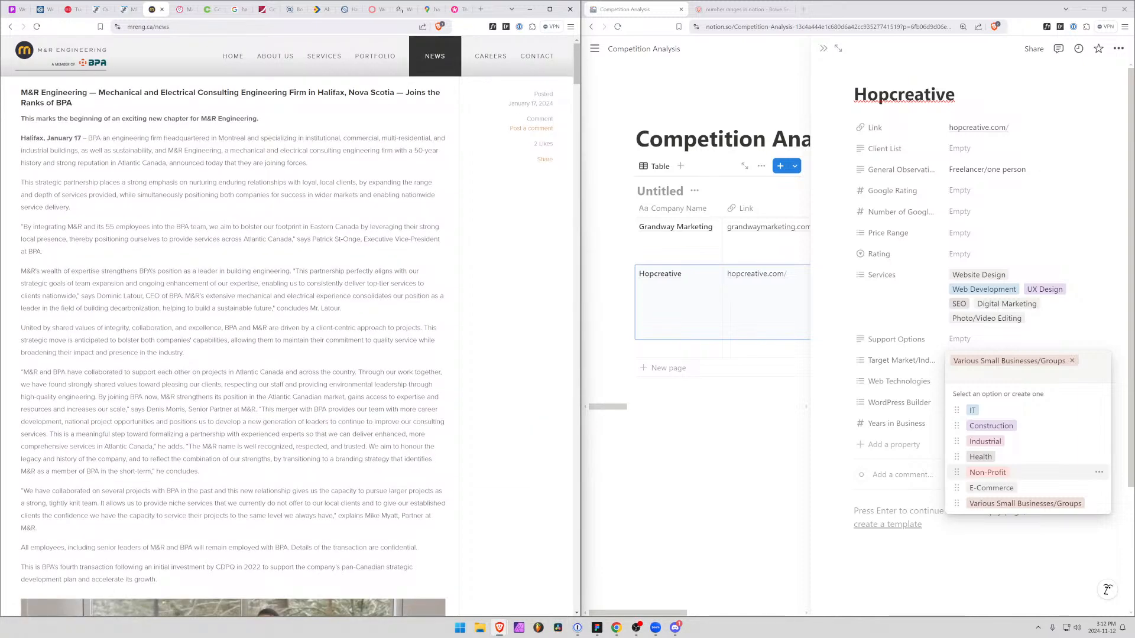
left_click_drag(67, 138, 333, 183)
left_click(301, 236)
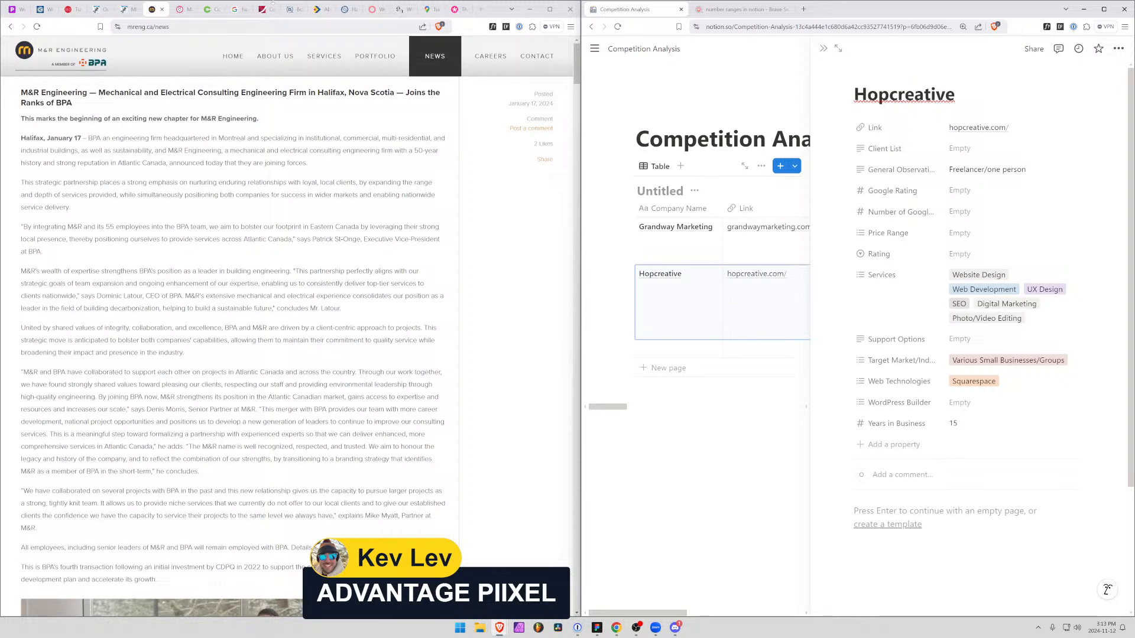
Close the Work portfolio, check Hop Creative's listing on Google Maps, and record Google Rating 5 and 4 Google reviews for Hopcreative
left_click(105, 10)
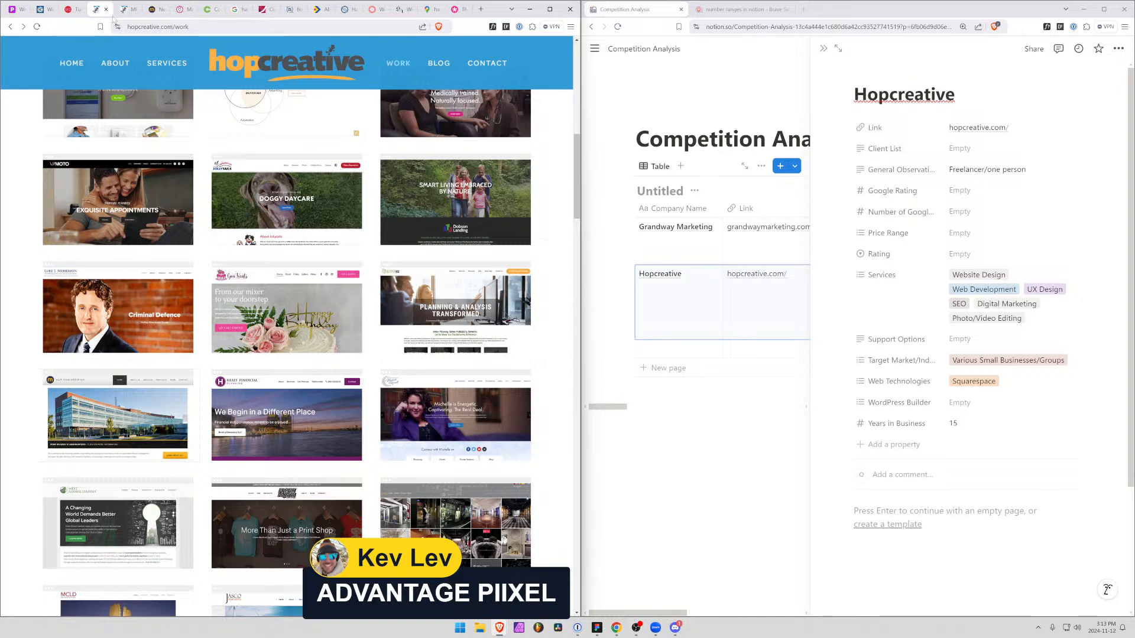
left_click(107, 9)
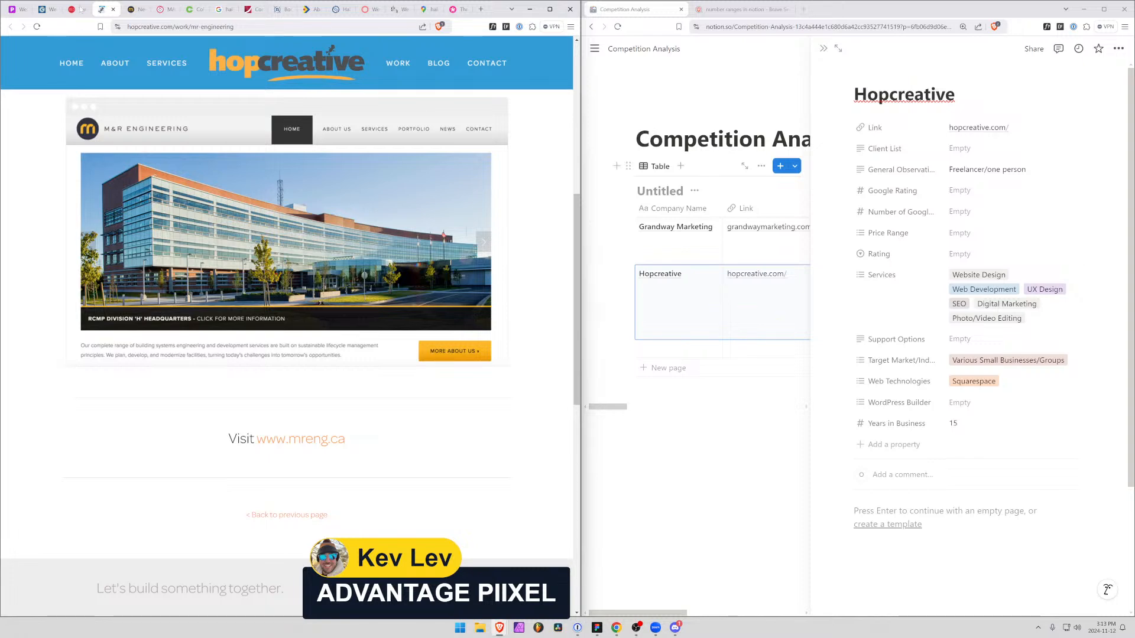
left_click(426, 9)
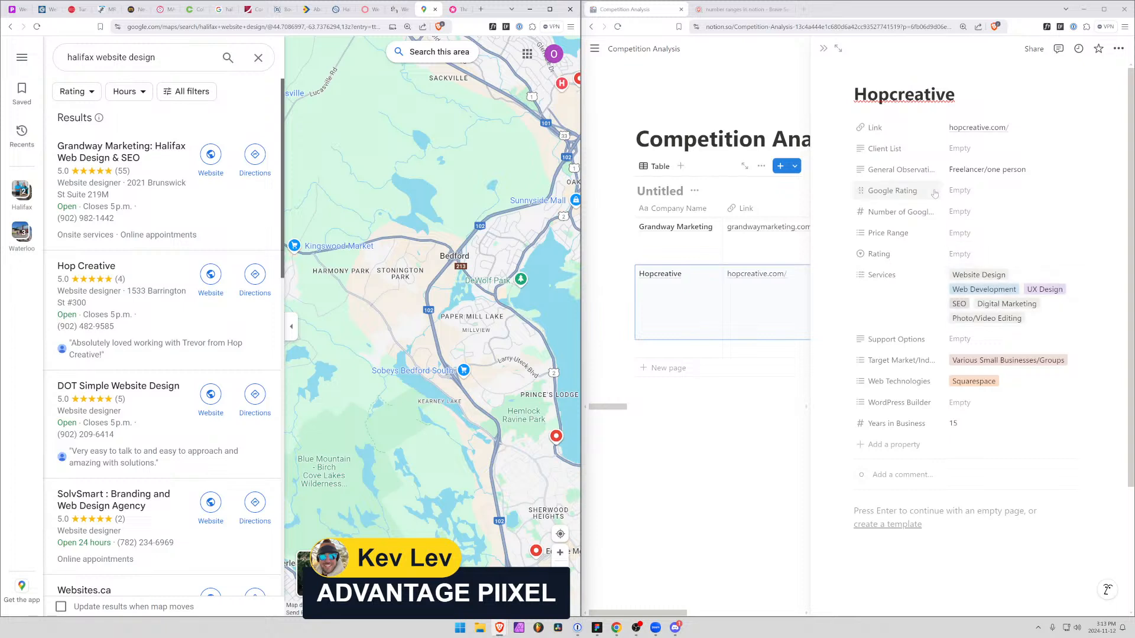
left_click(967, 212)
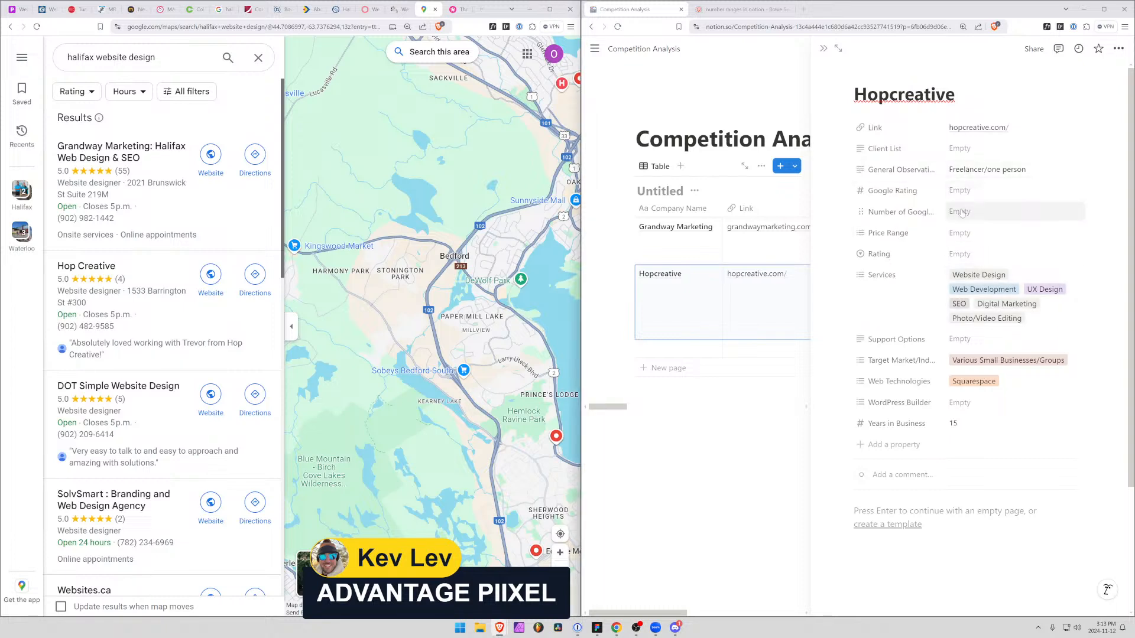
type("4")
left_click(958, 190)
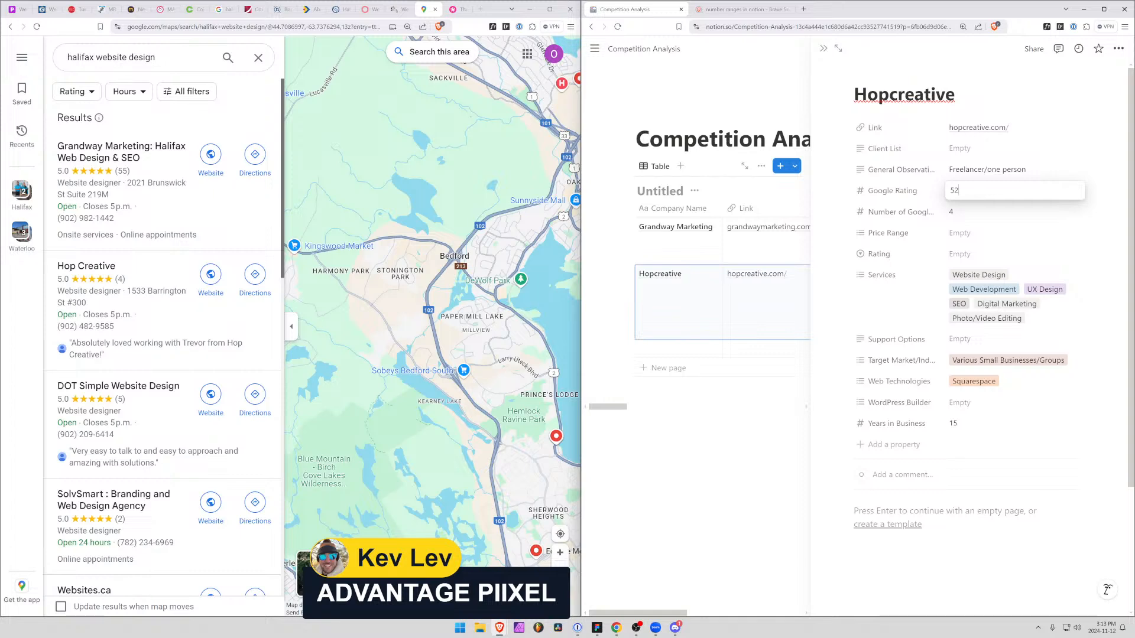
left_click(940, 198)
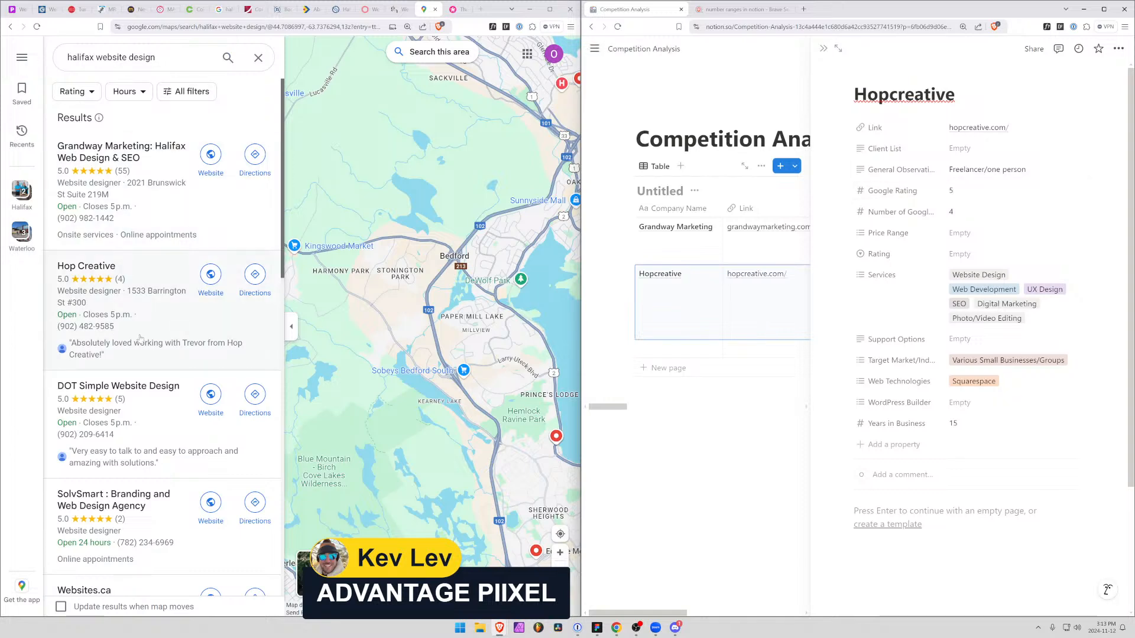
Look further through the Halifax web design listings, then search Google Maps for "piixel" in a new tab
scroll(144, 338, "down", 2)
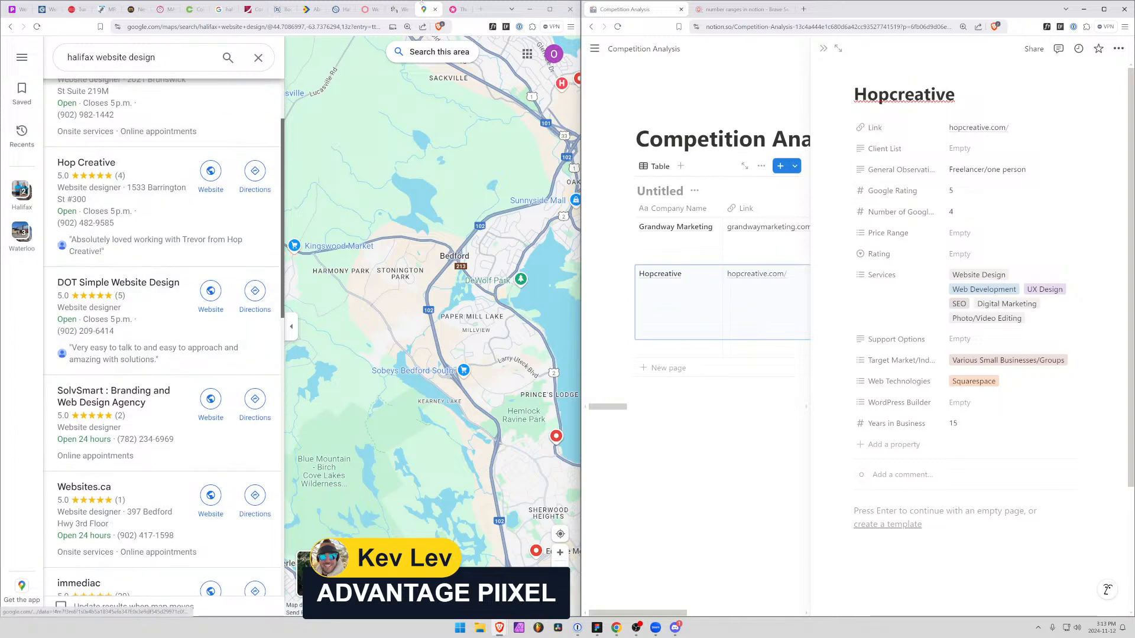
left_click(481, 9)
type("map")
key("Return")
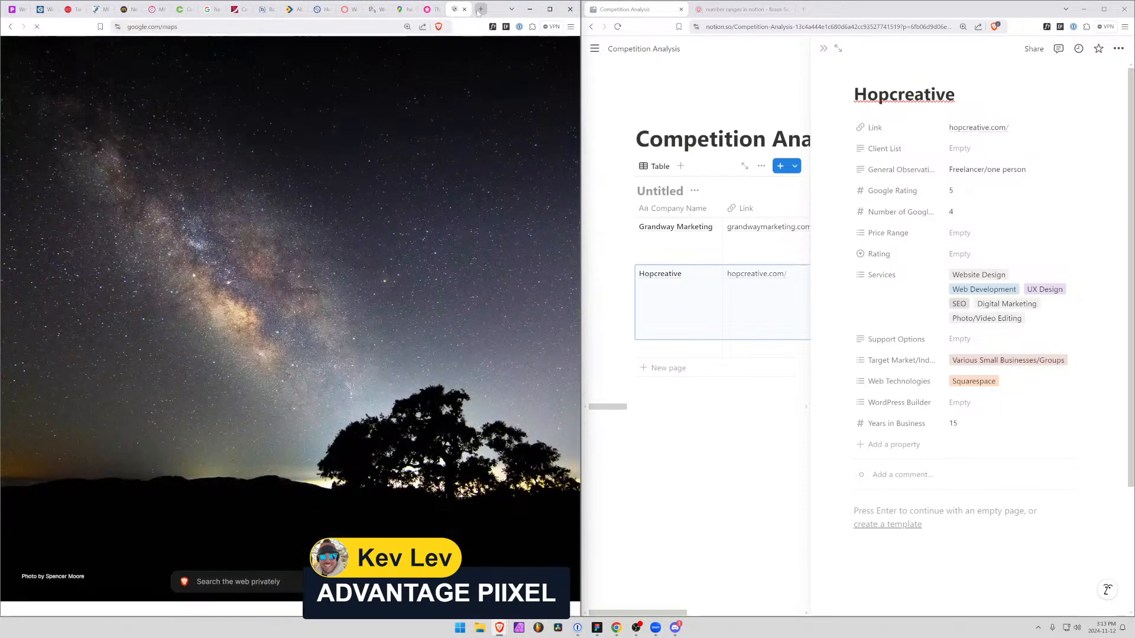
type("piixel")
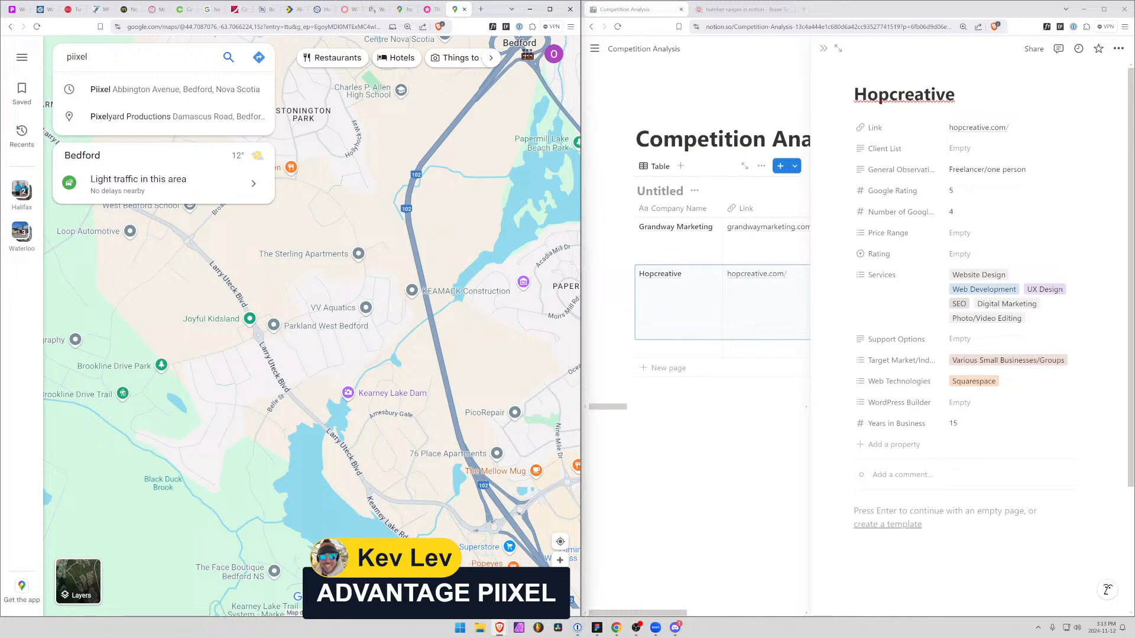
key("Return")
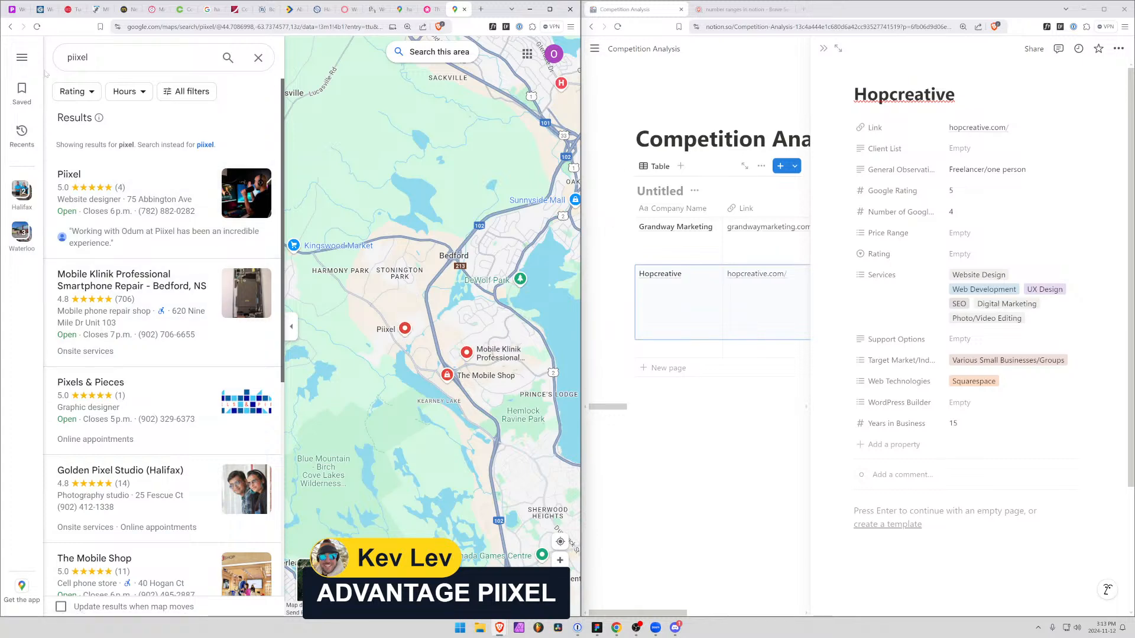
Return to the M&R Engineering case study and the live site's News page
left_click(96, 8)
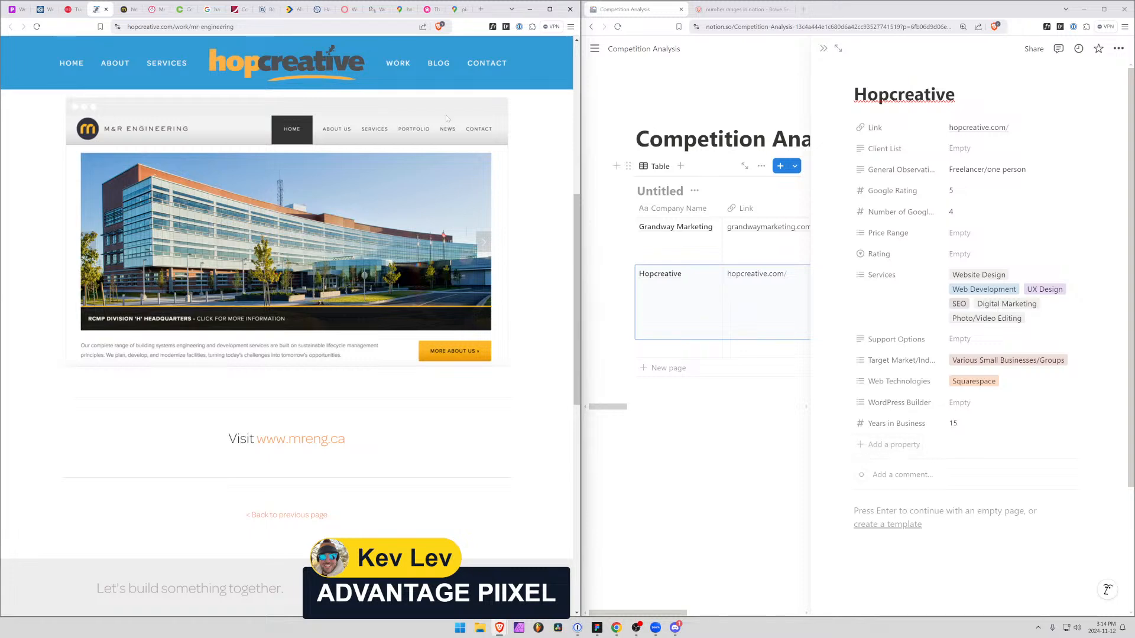
left_click(127, 10)
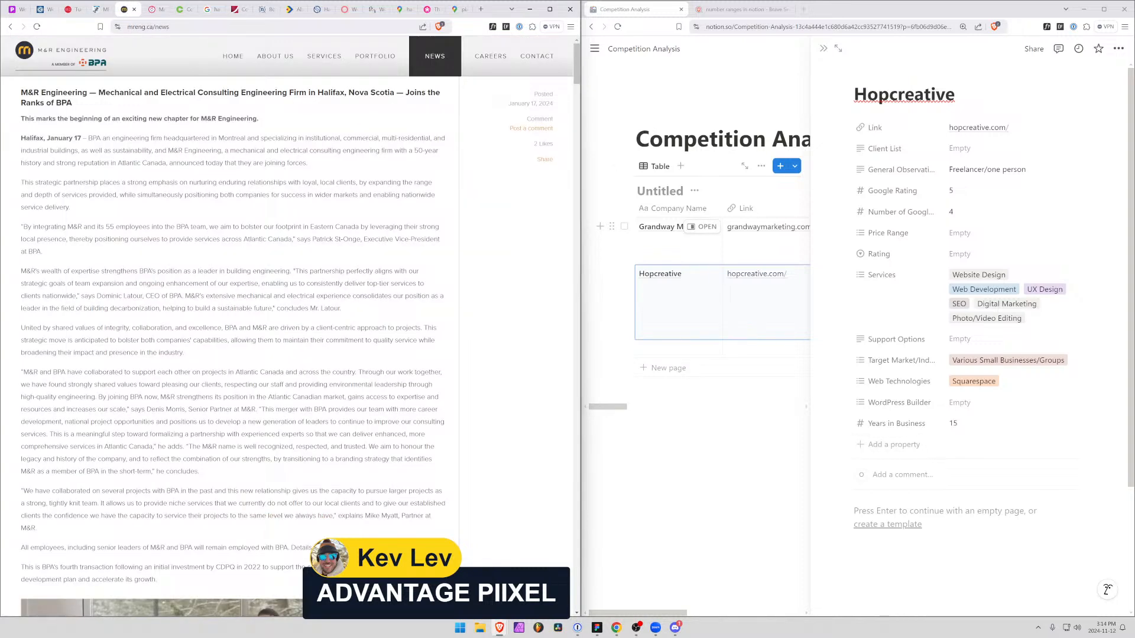
Close the M&R Engineering and MAMA Lab pages, go to immediac's homepage, and select its web address for sharing
left_click(134, 10)
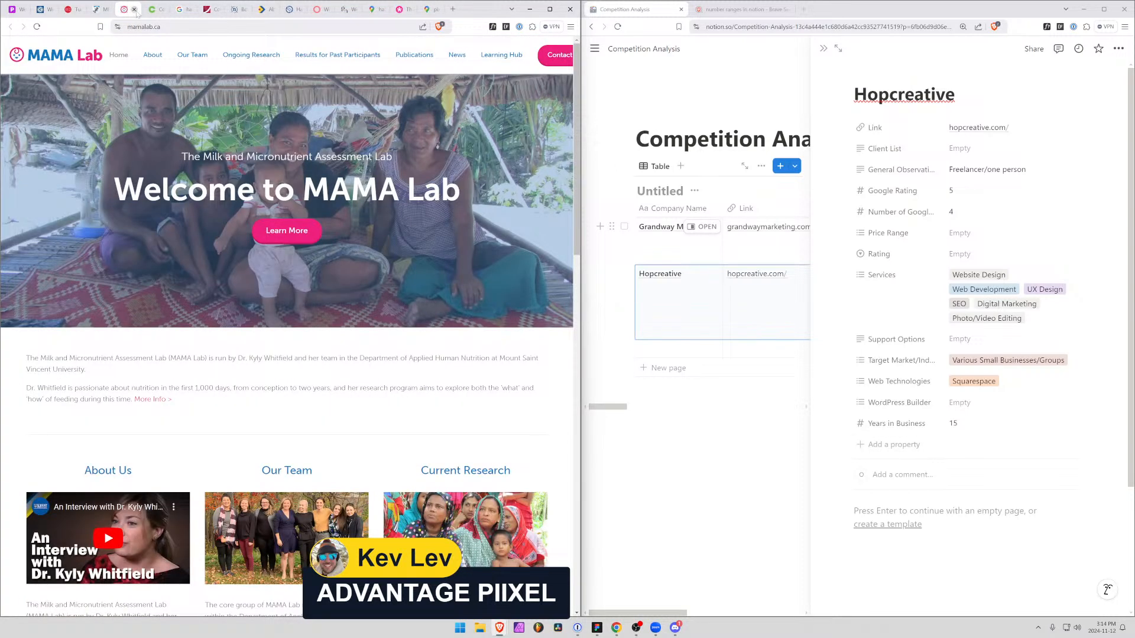
left_click(134, 9)
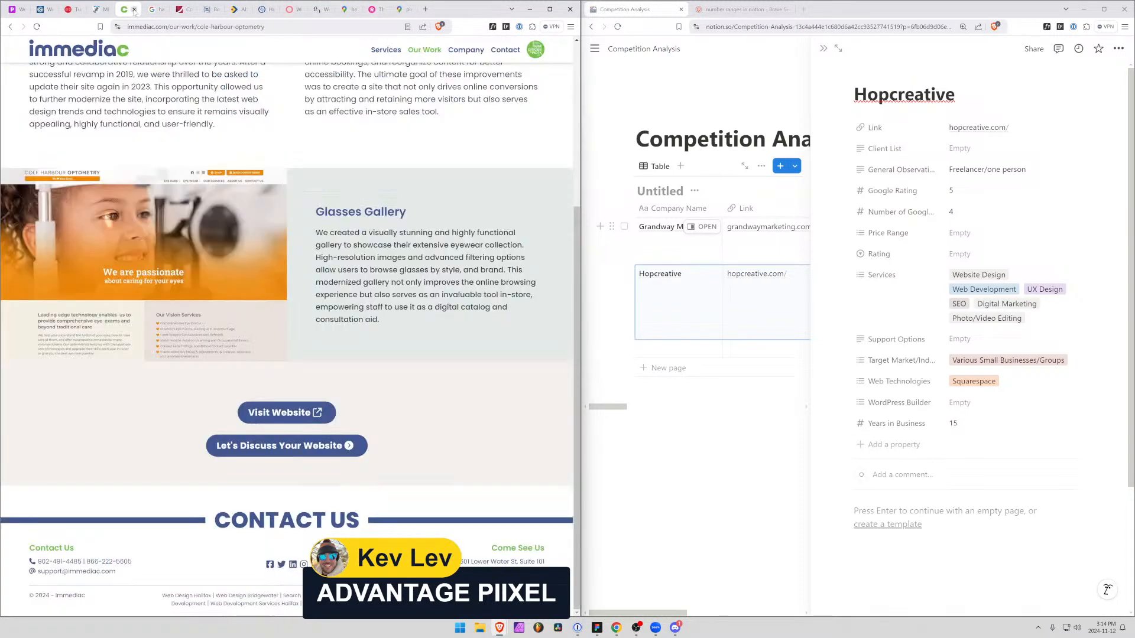
left_click(86, 49)
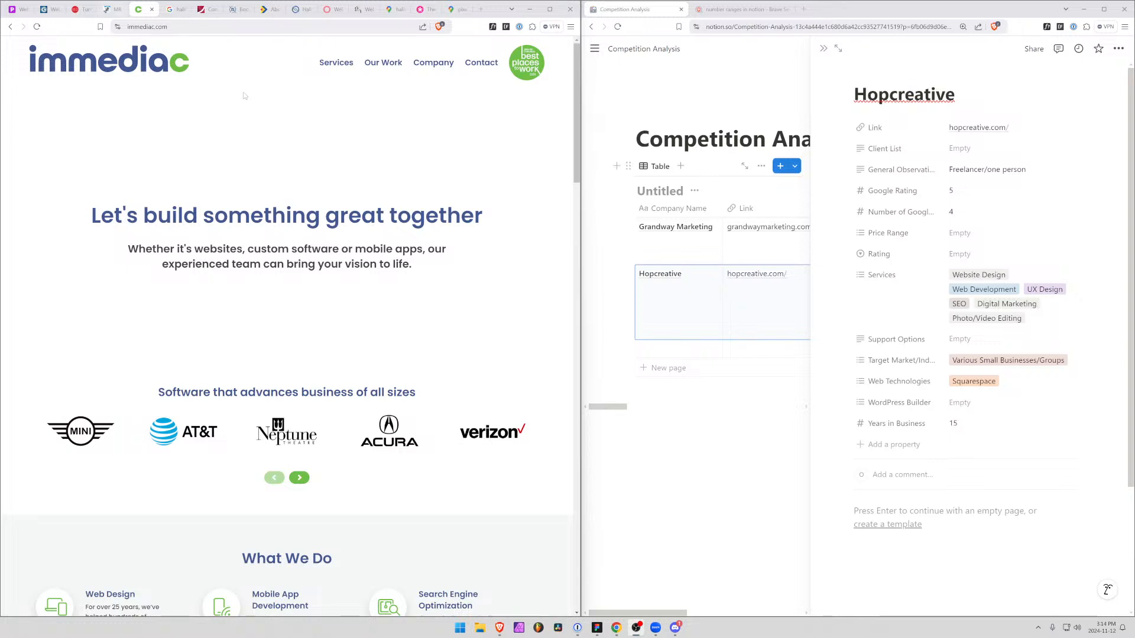
left_click(137, 27)
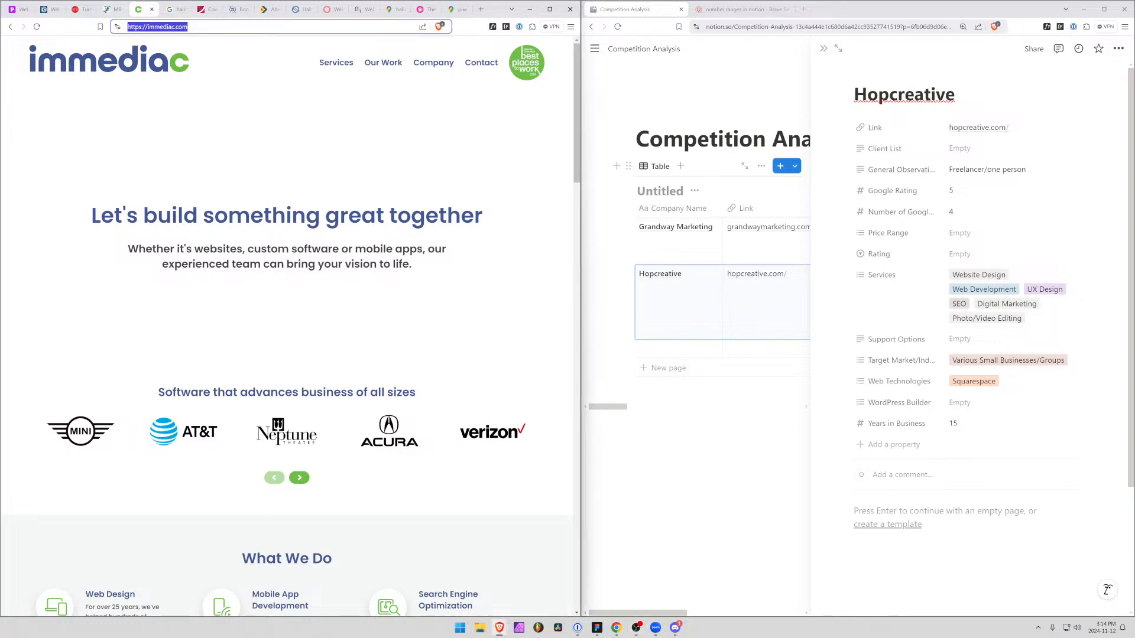
key("alt+Tab")
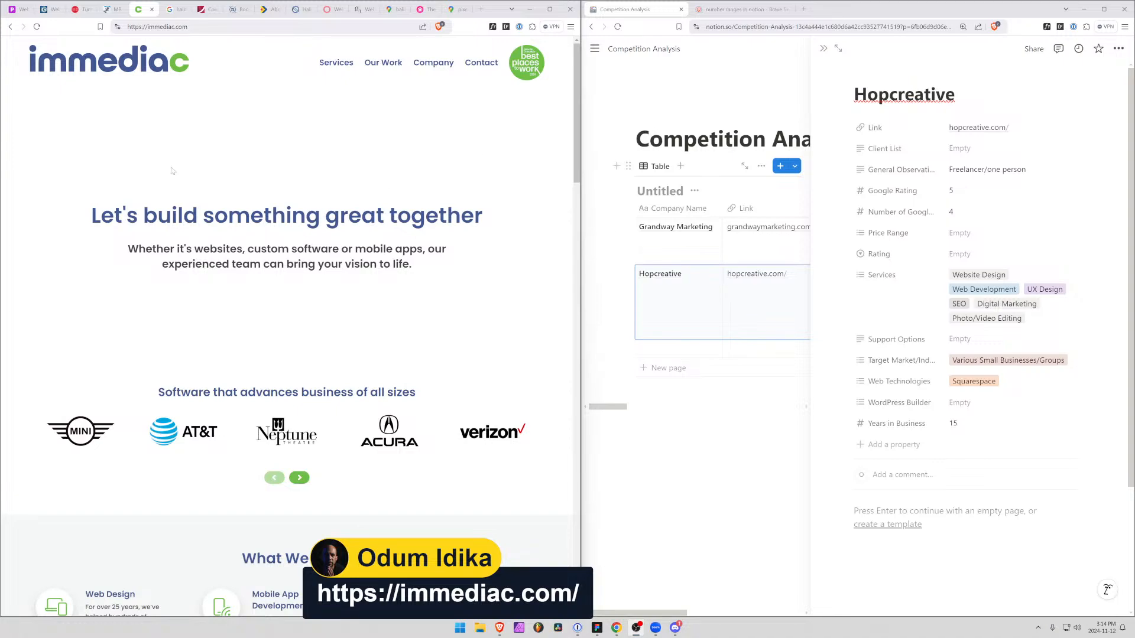
Examine immediac's homepage, its list of services, the ChatGPT AI Integrator page and the homepage headline and tagline
scroll(308, 281, "down", 20)
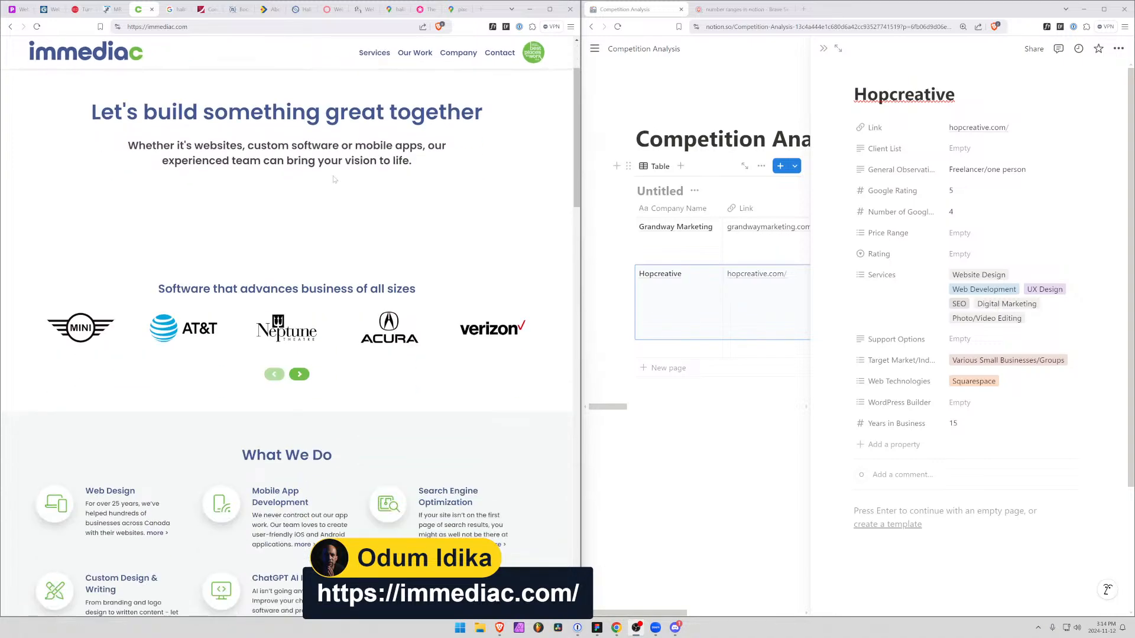
scroll(310, 284, "down", 1)
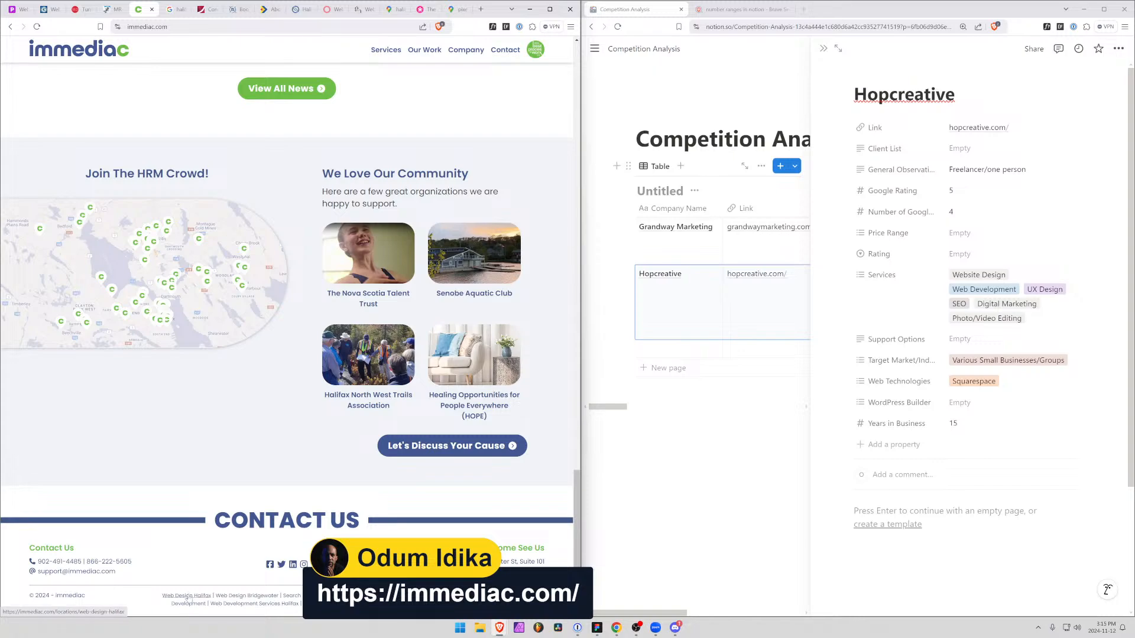
scroll(205, 422, "up", 20)
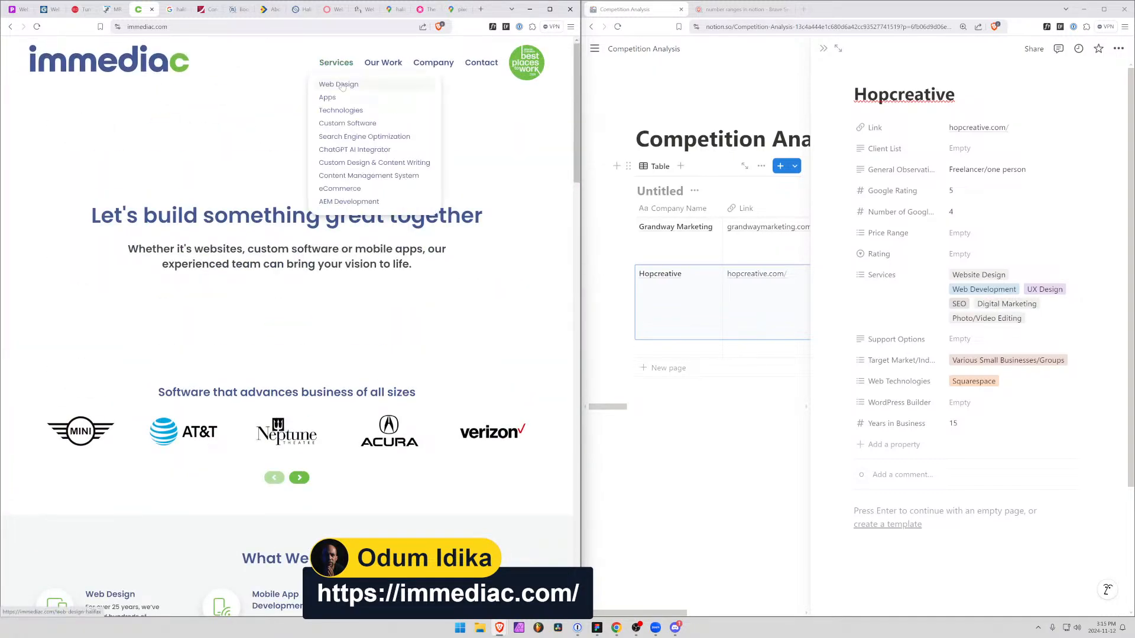
mouse_move(341, 70)
left_click(366, 149)
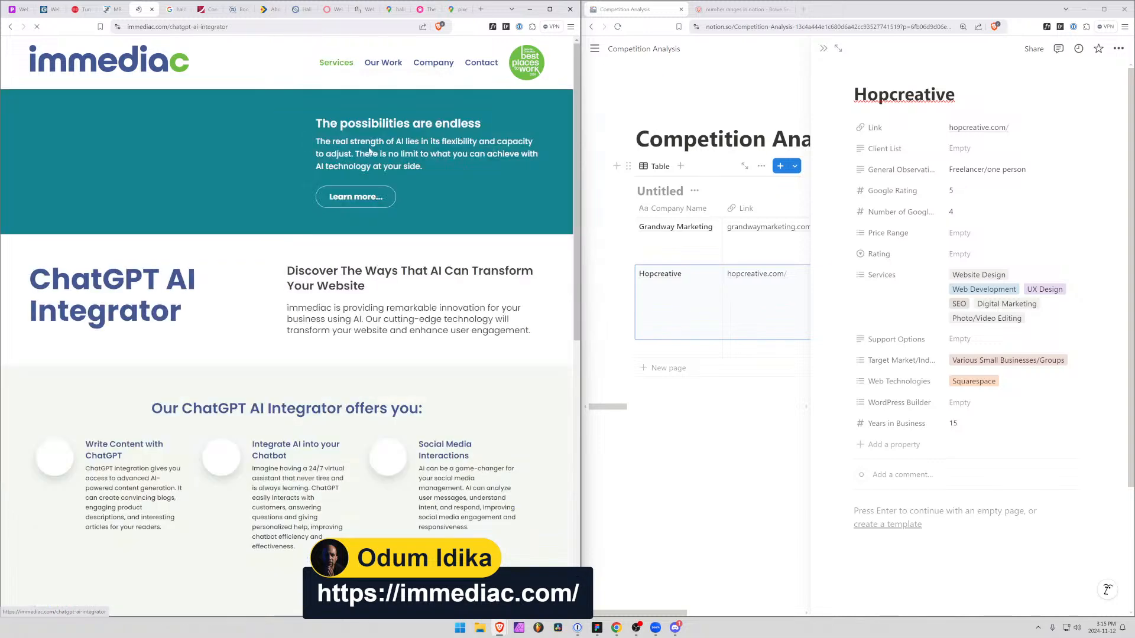
scroll(232, 381, "down", 15)
scroll(231, 380, "up", 15)
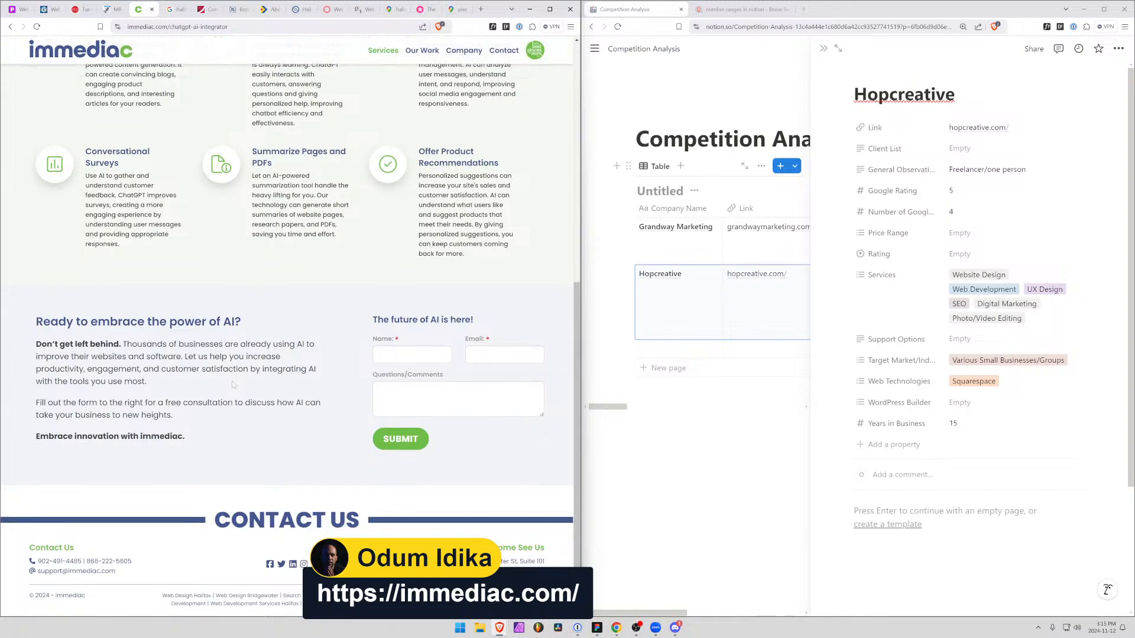
key("alt+Left")
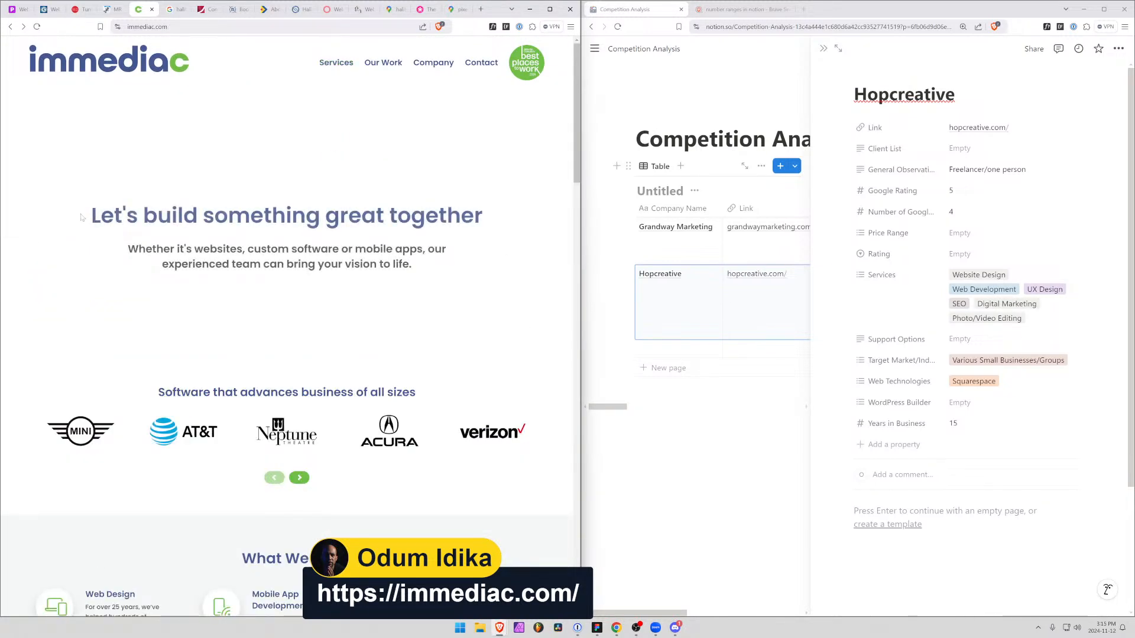
left_click_drag(86, 216, 494, 216)
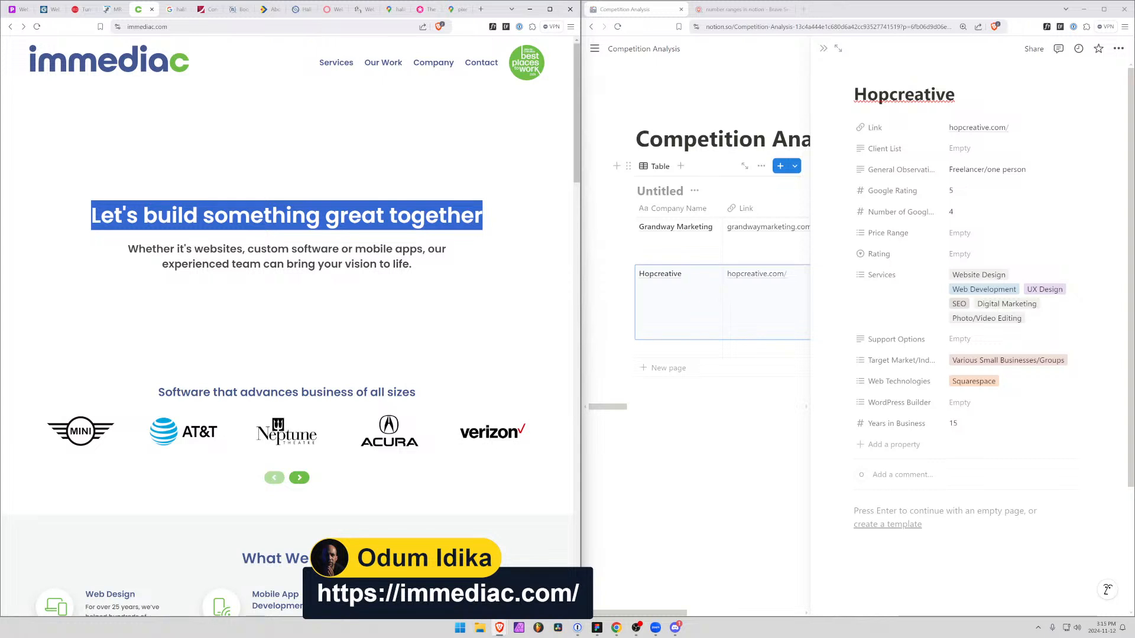
left_click_drag(217, 249, 353, 263)
mouse_move(344, 61)
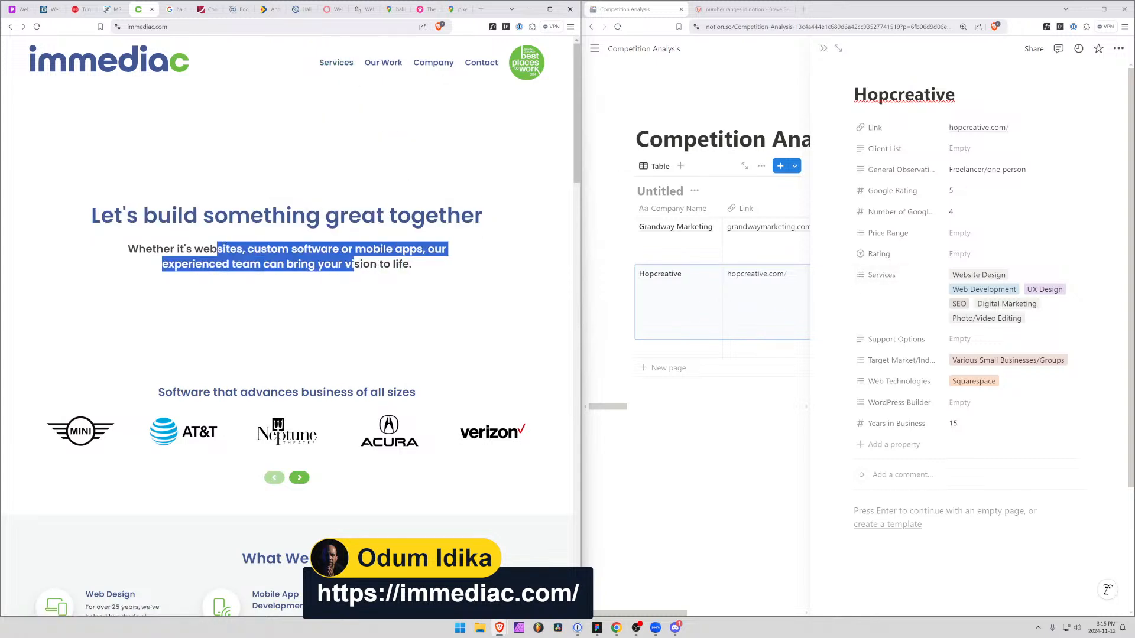
Close the Hopcreative record and add a new row to the competition table with the company name Immediac
left_click(763, 307)
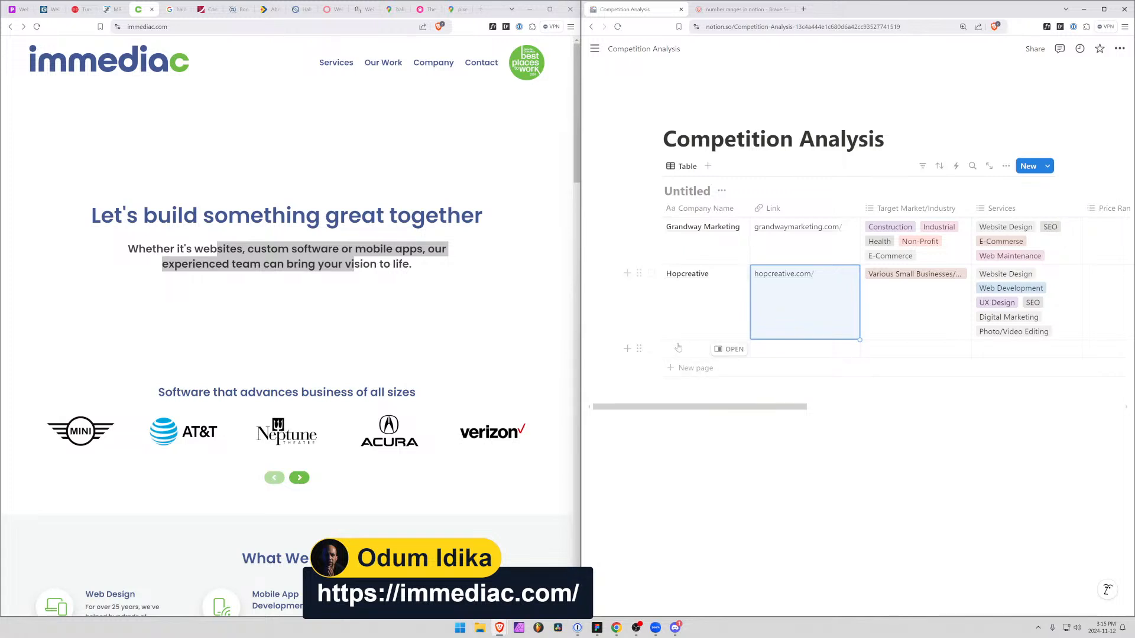
left_click(628, 349)
type("I")
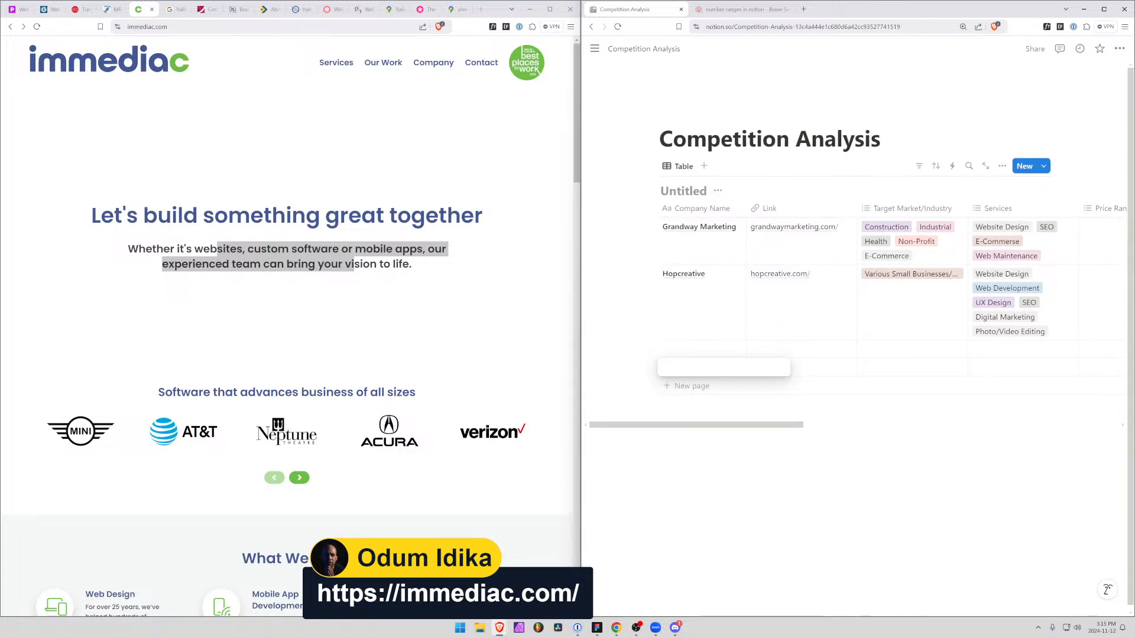
type("mmediac")
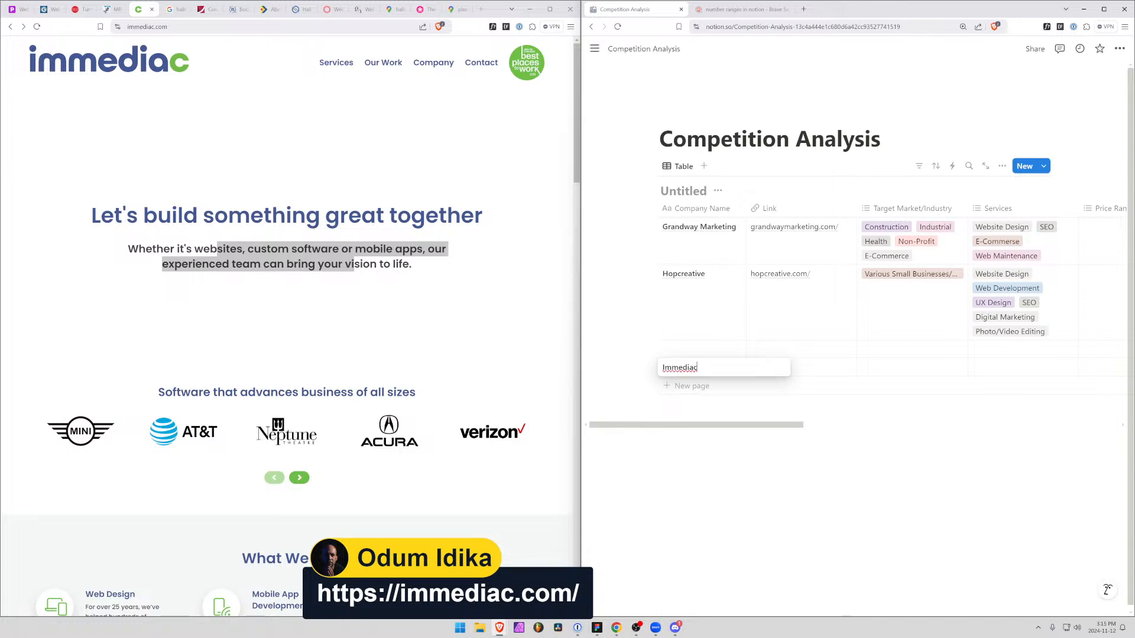
key("Escape")
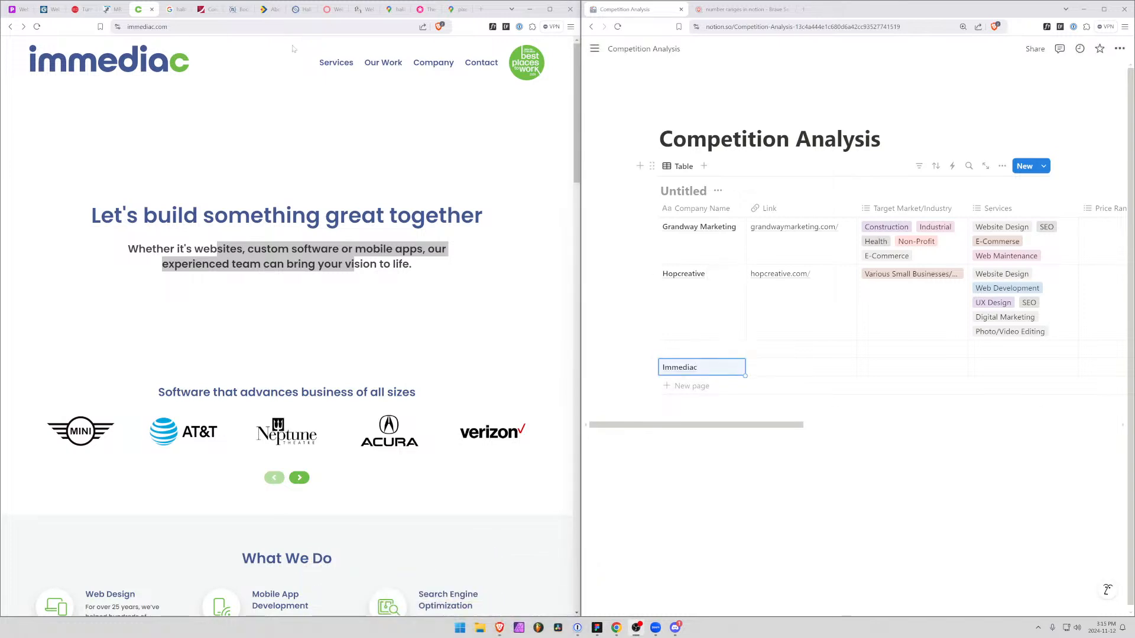
Copy the immediac.com address into the Immediac row's Link property and open that row's record
left_click(188, 26)
key("ctrl+c")
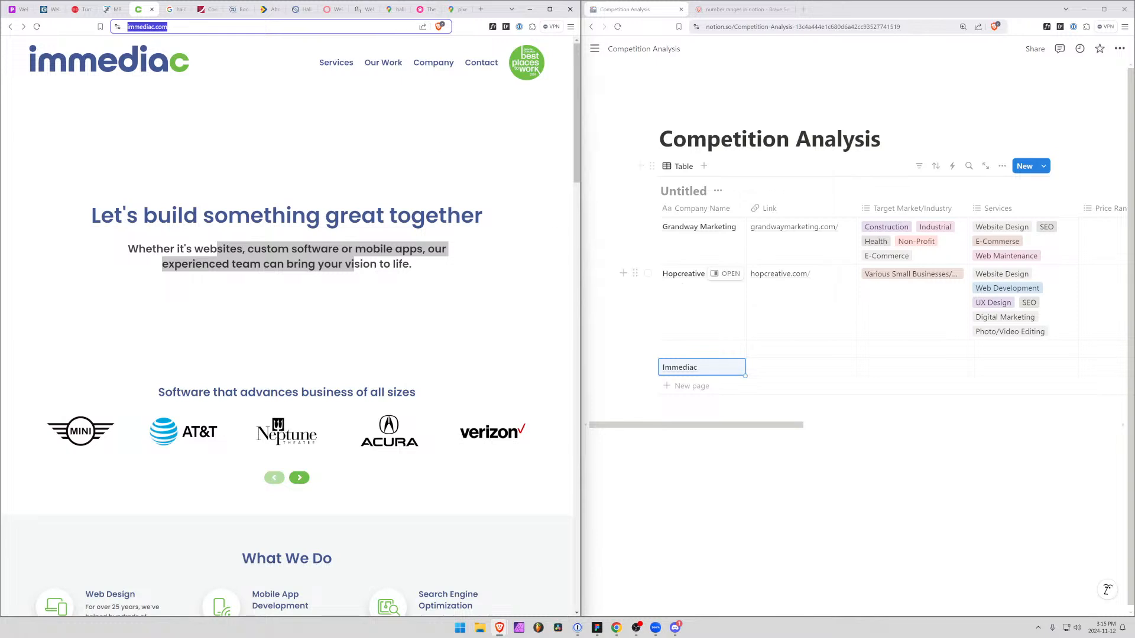
left_click(790, 367)
key("ctrl+v")
left_click(728, 371)
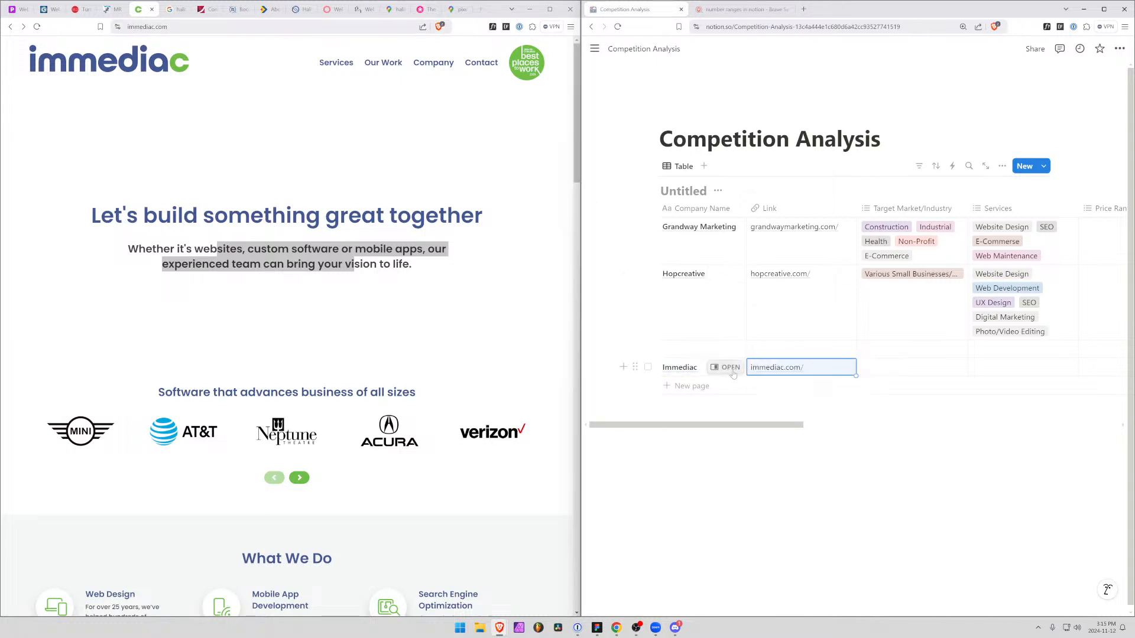
left_click(726, 367)
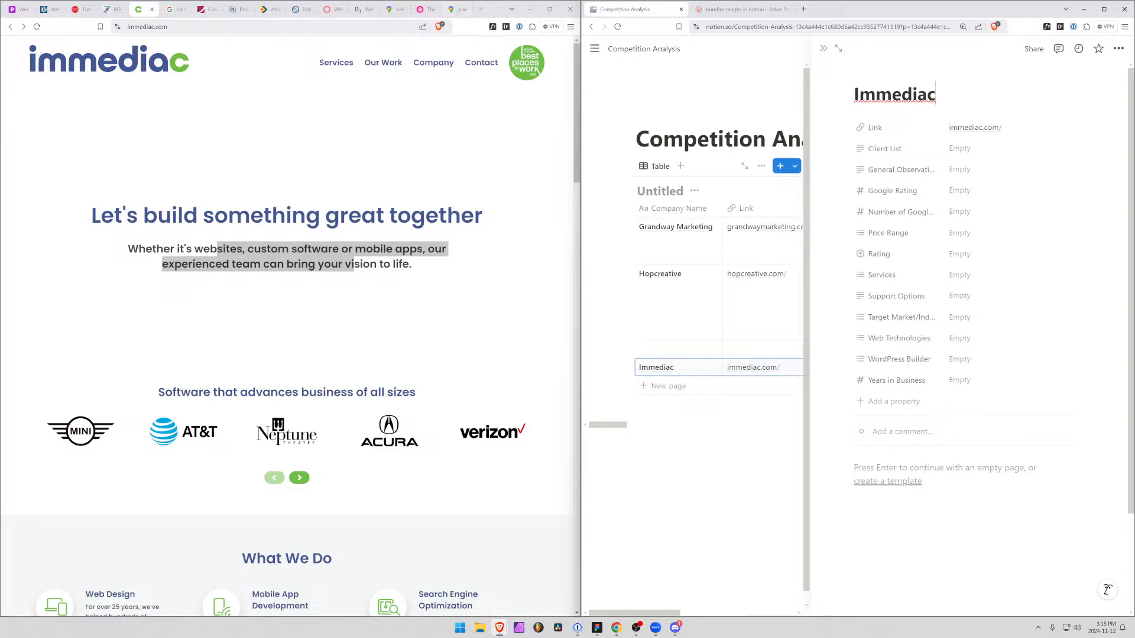
Search Google Maps for immediac in place of the piixel search
left_click(266, 26)
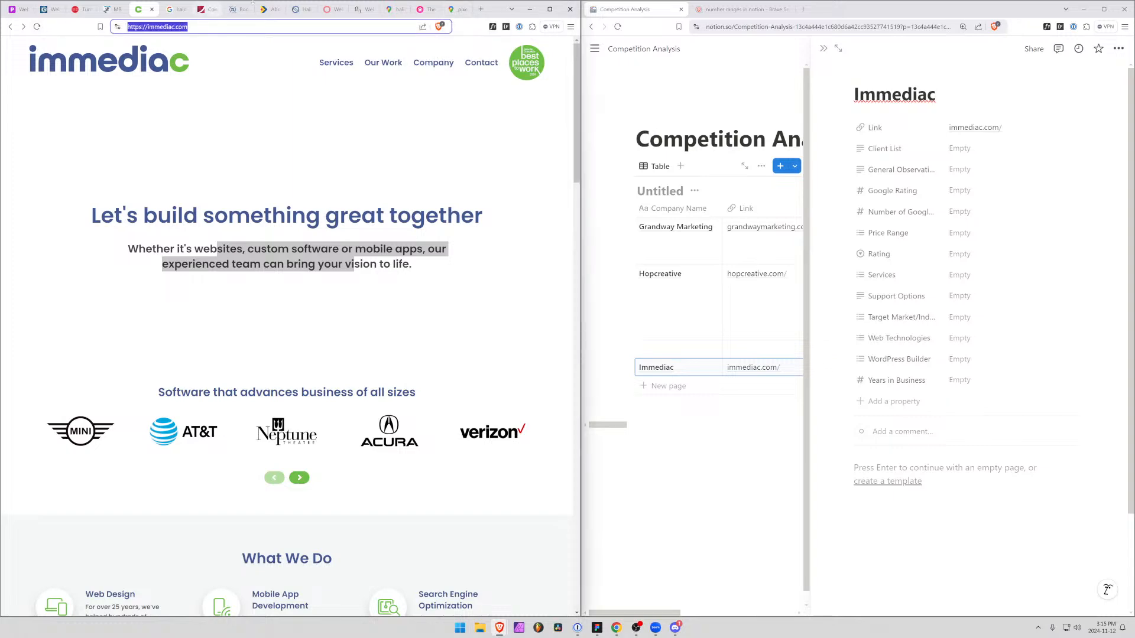
left_click(462, 7)
left_click(130, 57)
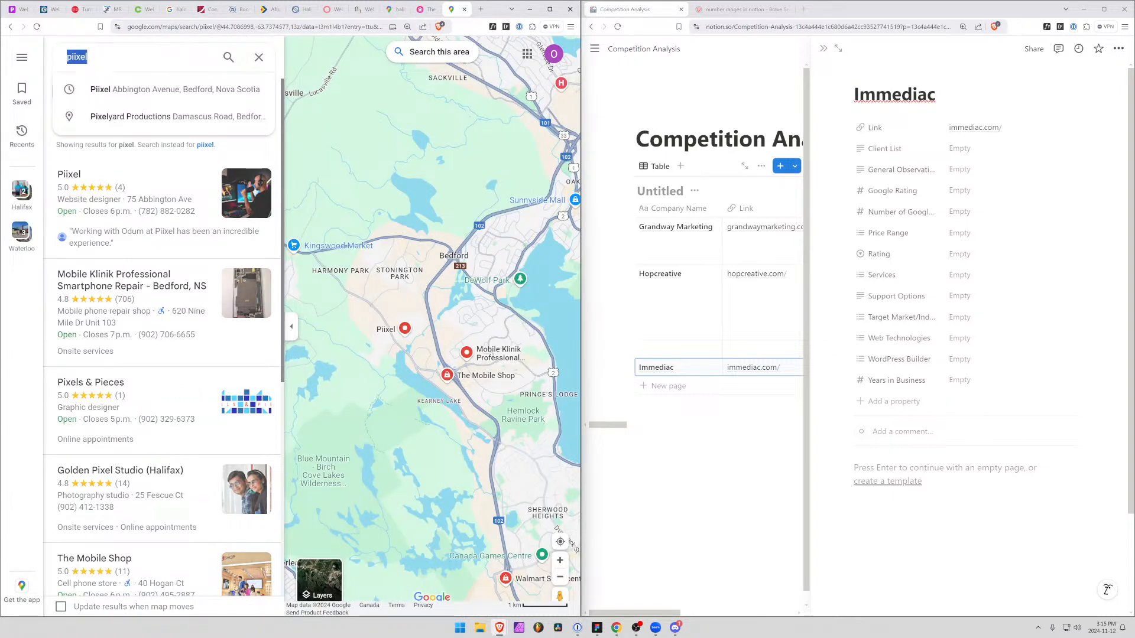
key("ctrl+v")
key("Return")
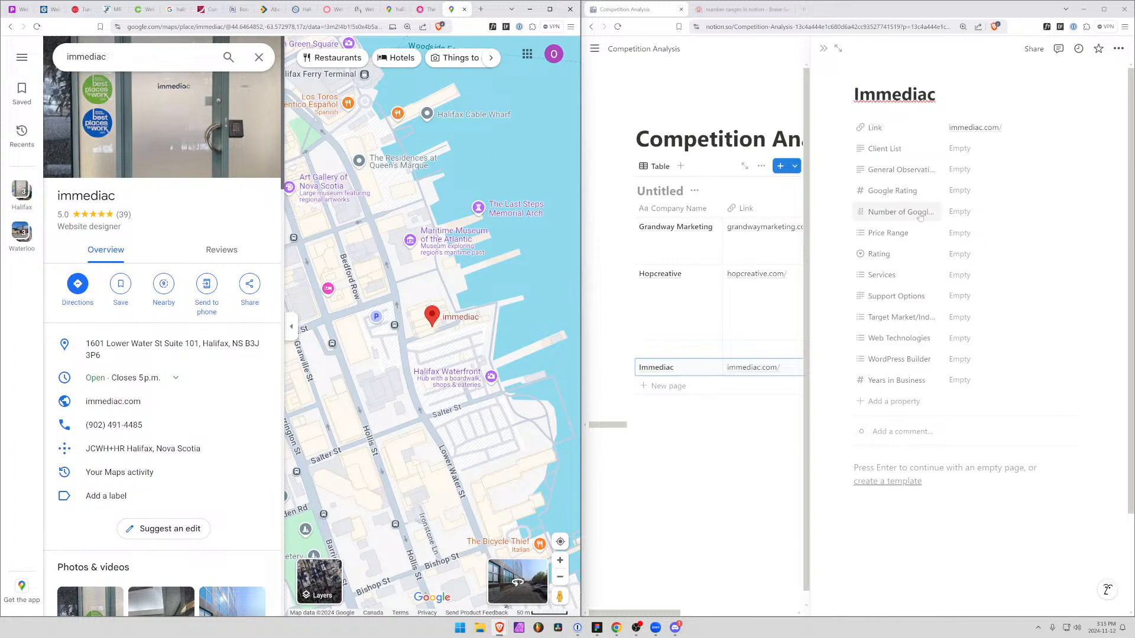
Record a Google Rating of 5 and 39 Google reviews in the Immediac record
left_click(966, 203)
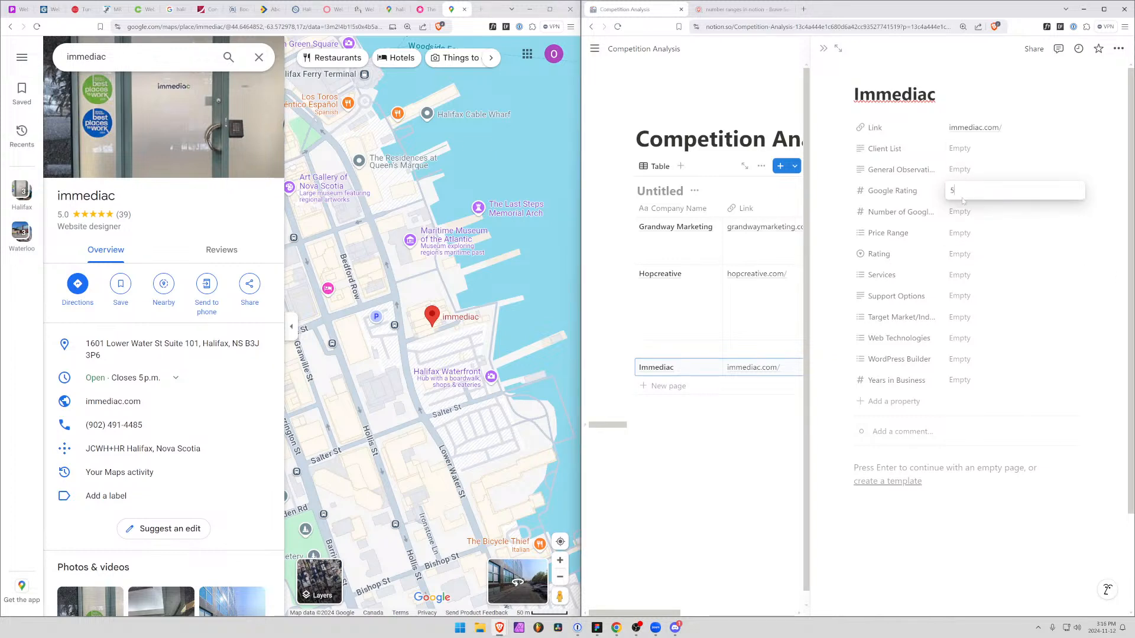
type("5")
key("Return")
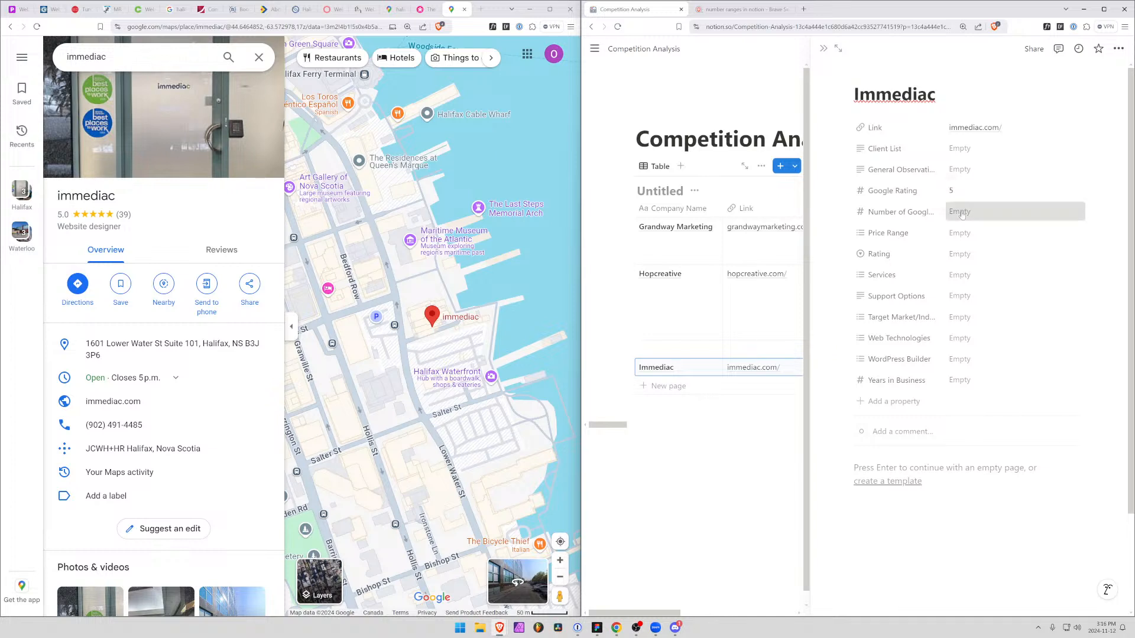
left_click(962, 215)
type("39")
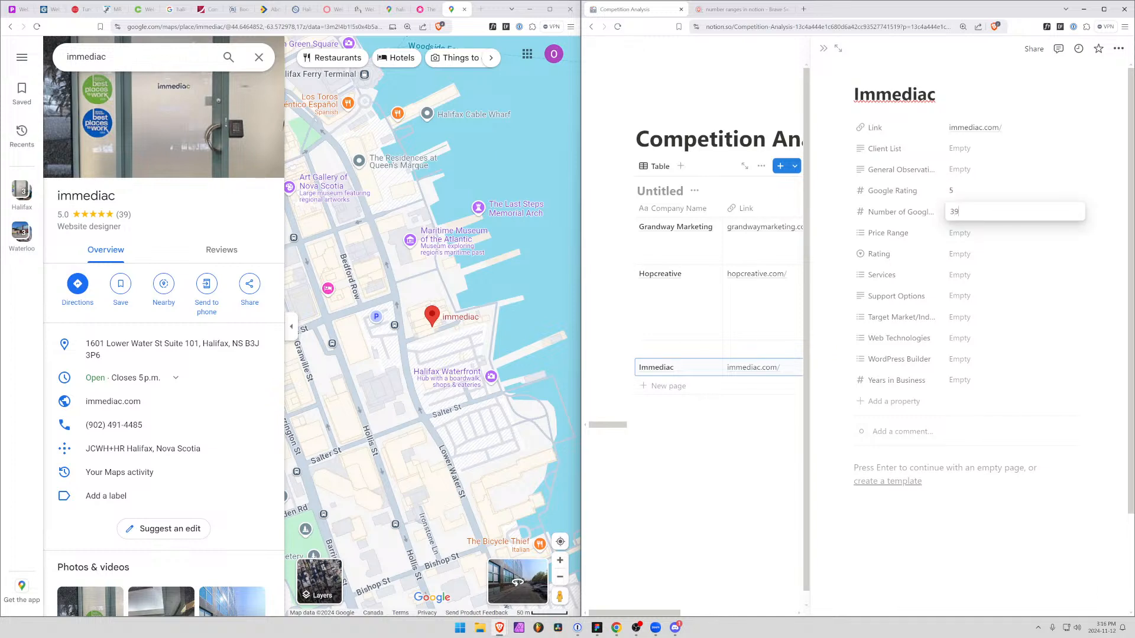
key("Return")
Try the Number with commas format on the Google Rating property, then restore the Number format
left_click(881, 192)
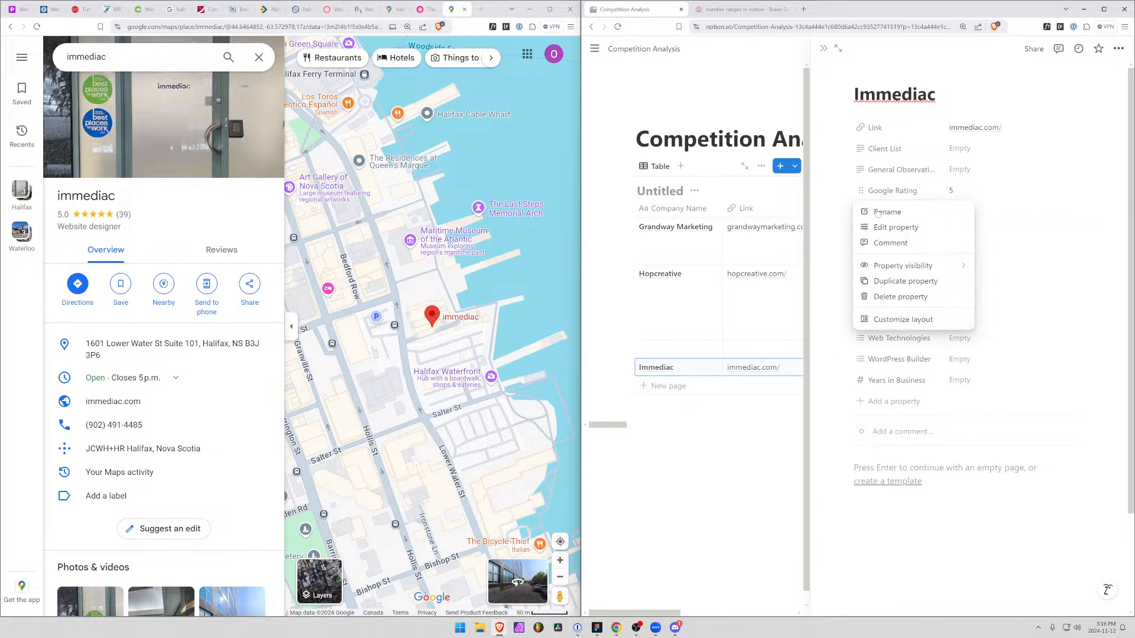
left_click(896, 229)
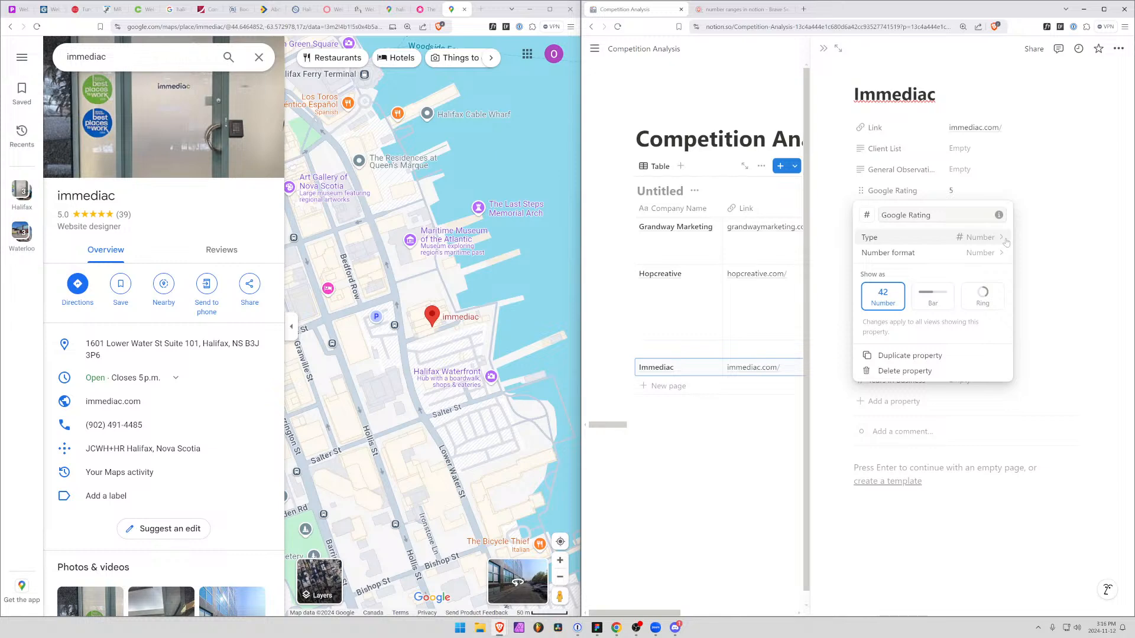
left_click(963, 253)
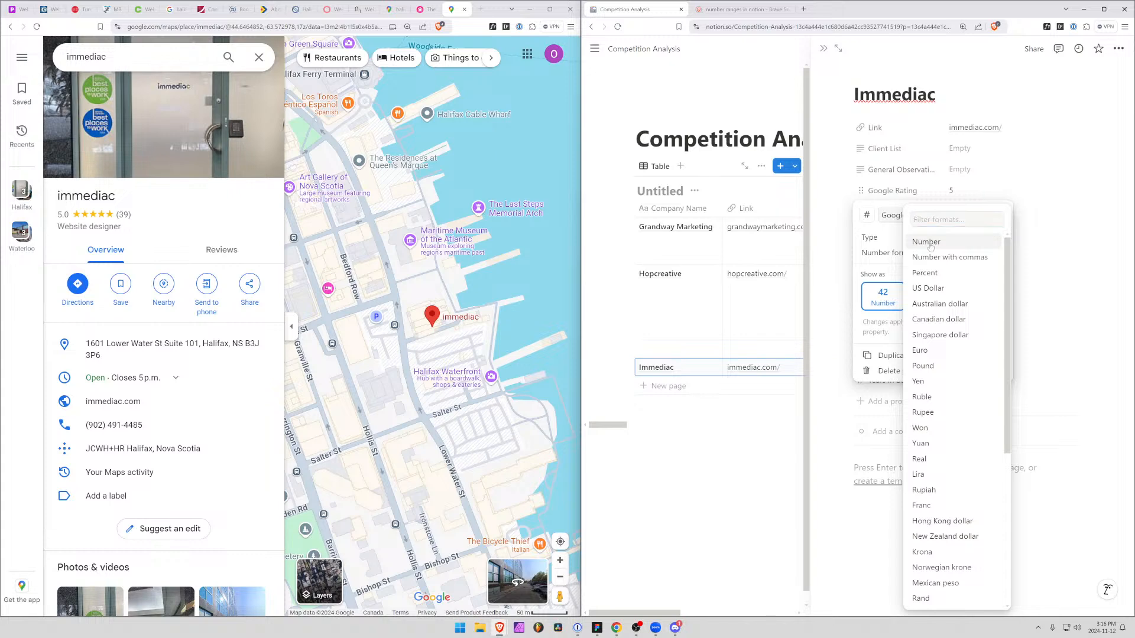
left_click(895, 255)
left_click(895, 256)
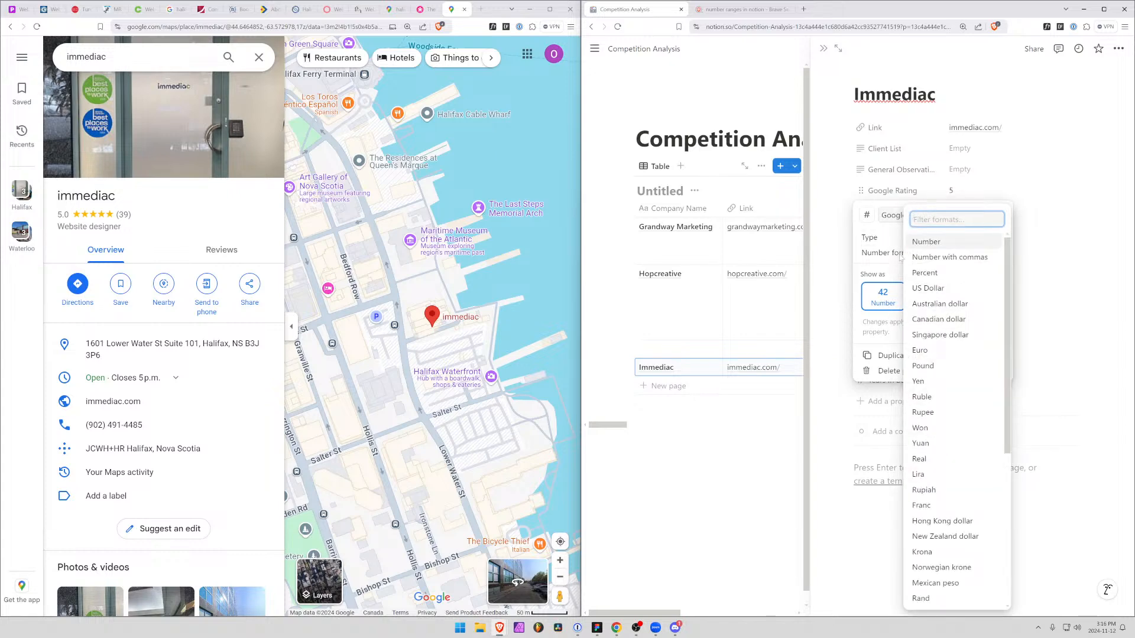
left_click(940, 260)
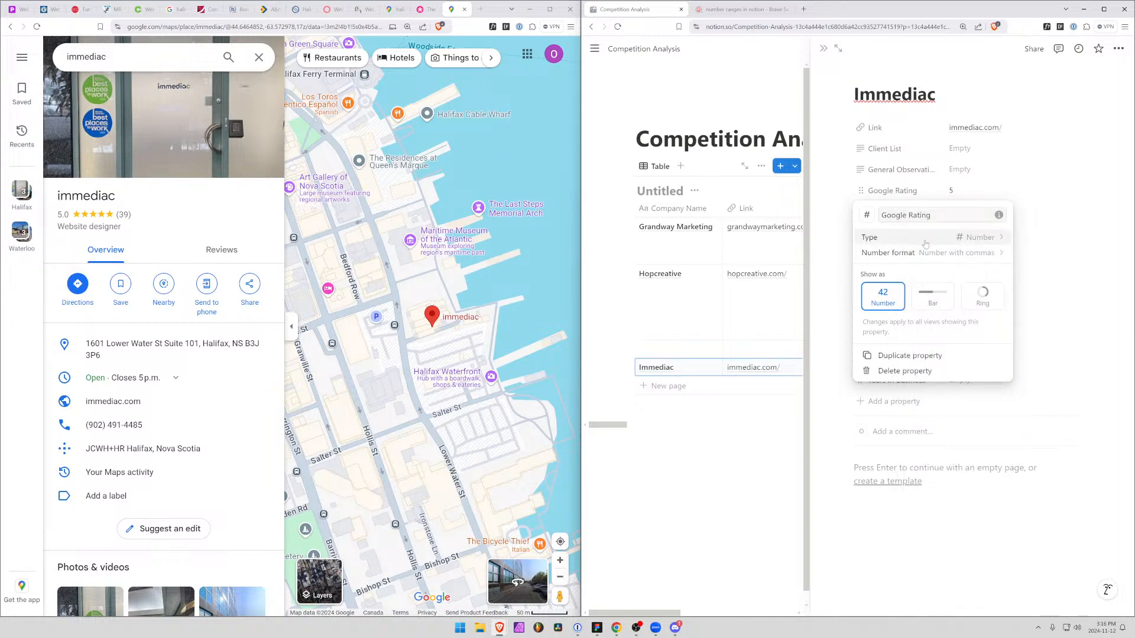
left_click(922, 254)
left_click(917, 242)
key("Escape")
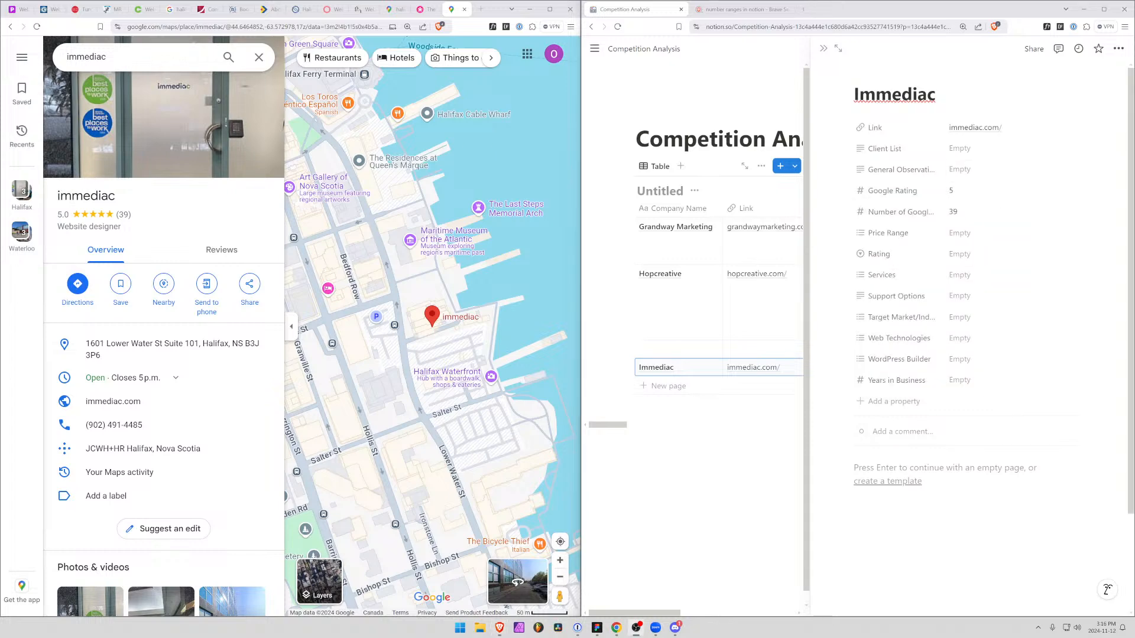
Add a number property named Indexed Pages to the competition table from the Immediac record
left_click(893, 405)
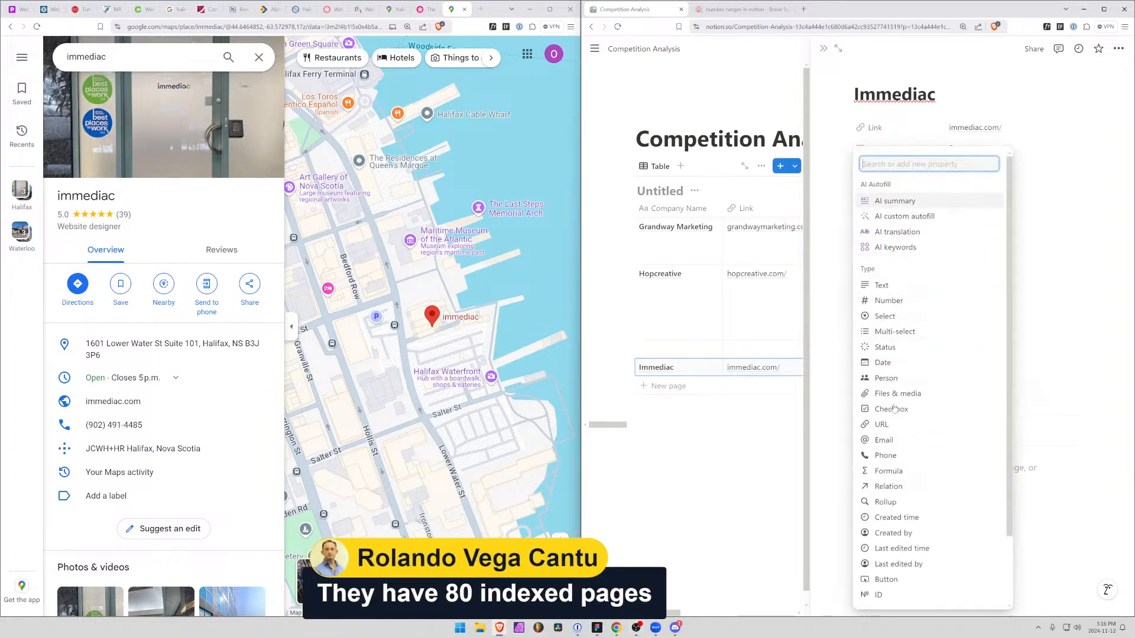
left_click(895, 303)
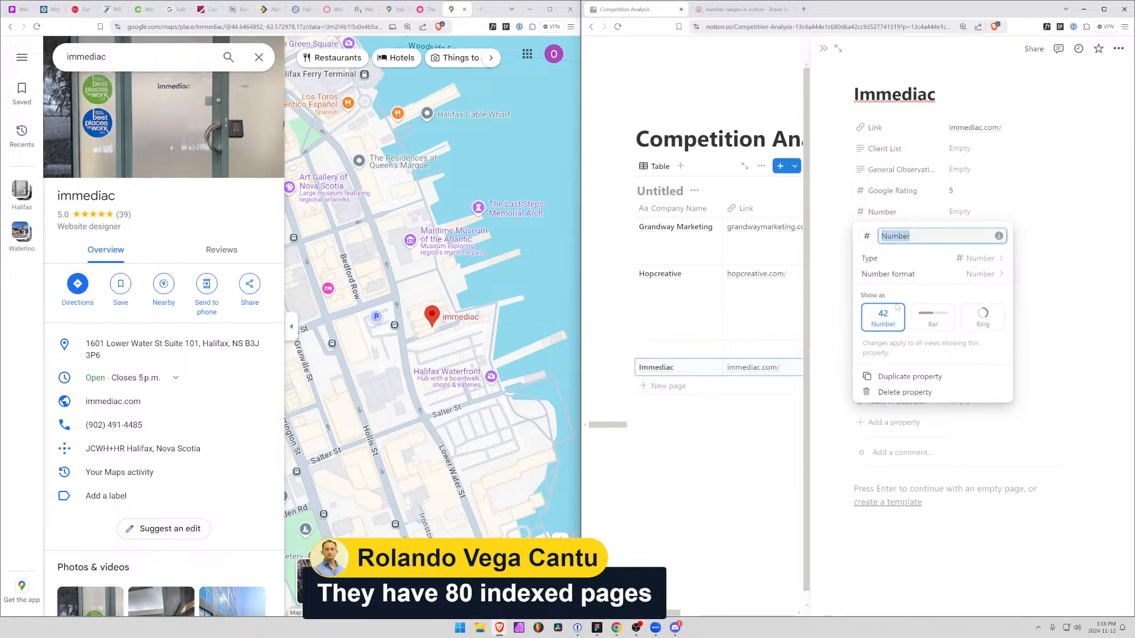
type("Nu")
key("BackSpace")
key("BackSpace")
type("Indexed Pages")
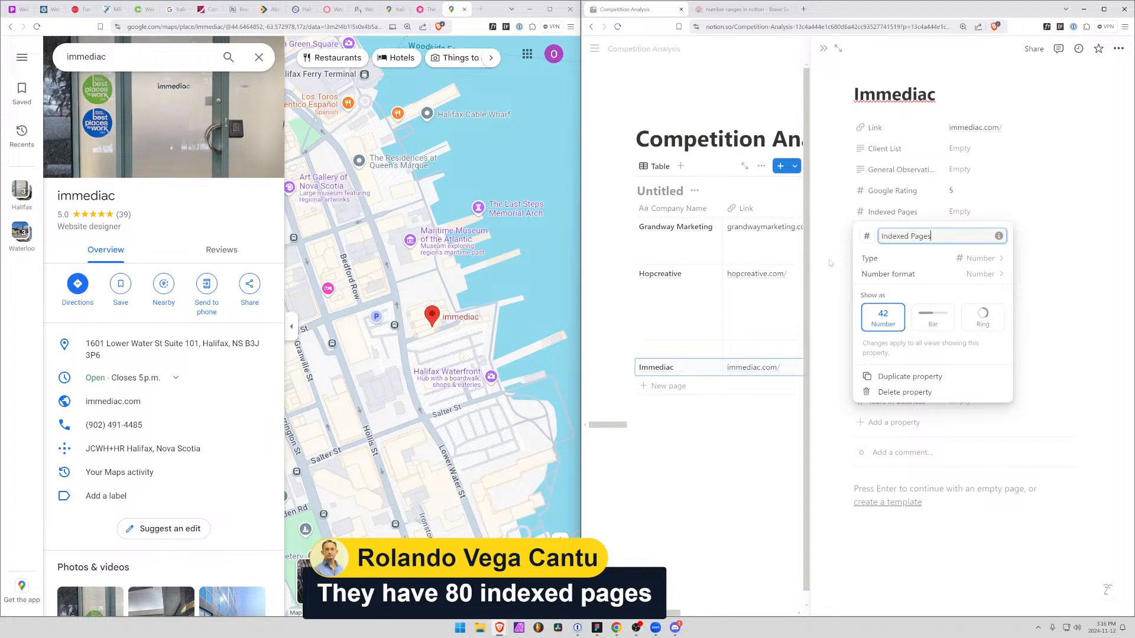
key("Return")
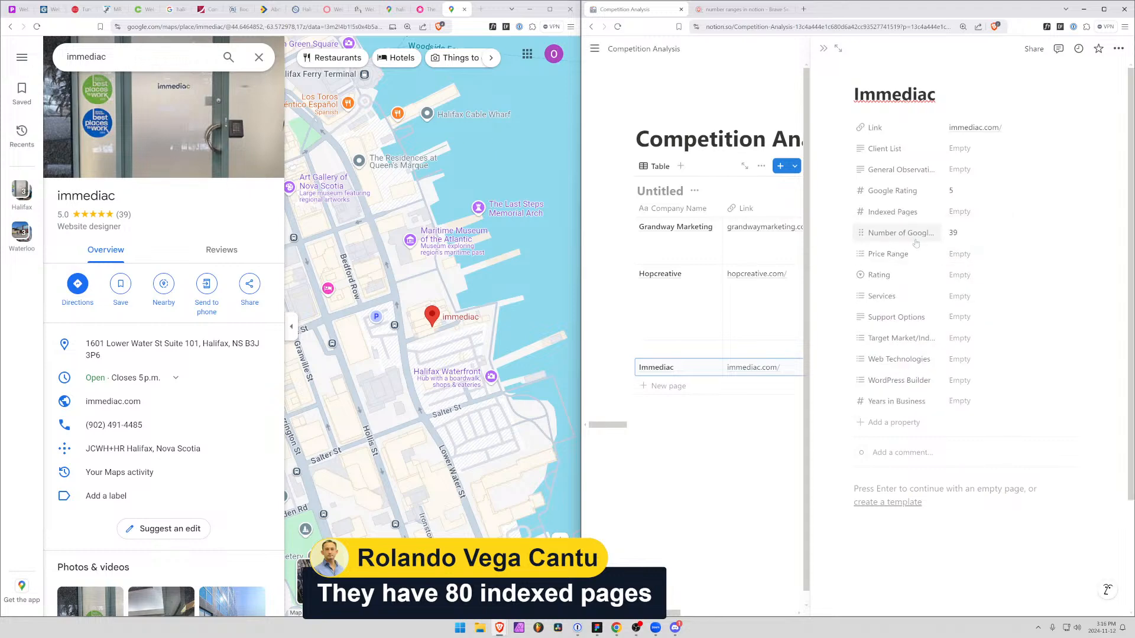
Set Indexed Pages to 80 in the Immediac record and close the record
left_click(959, 217)
type("80")
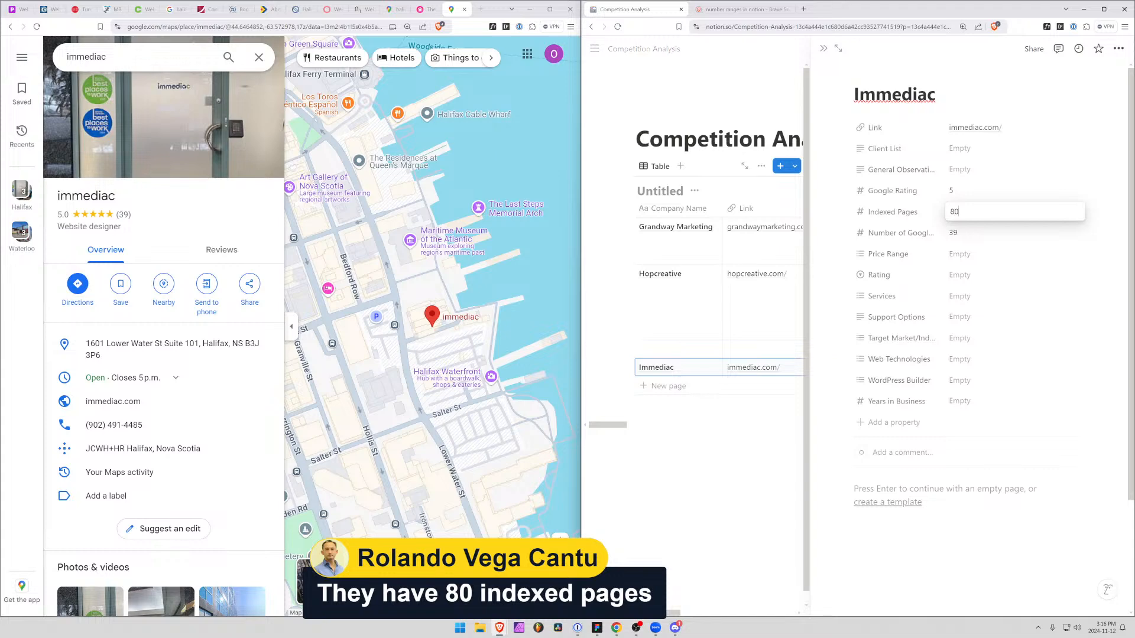
key("Return")
left_click(822, 49)
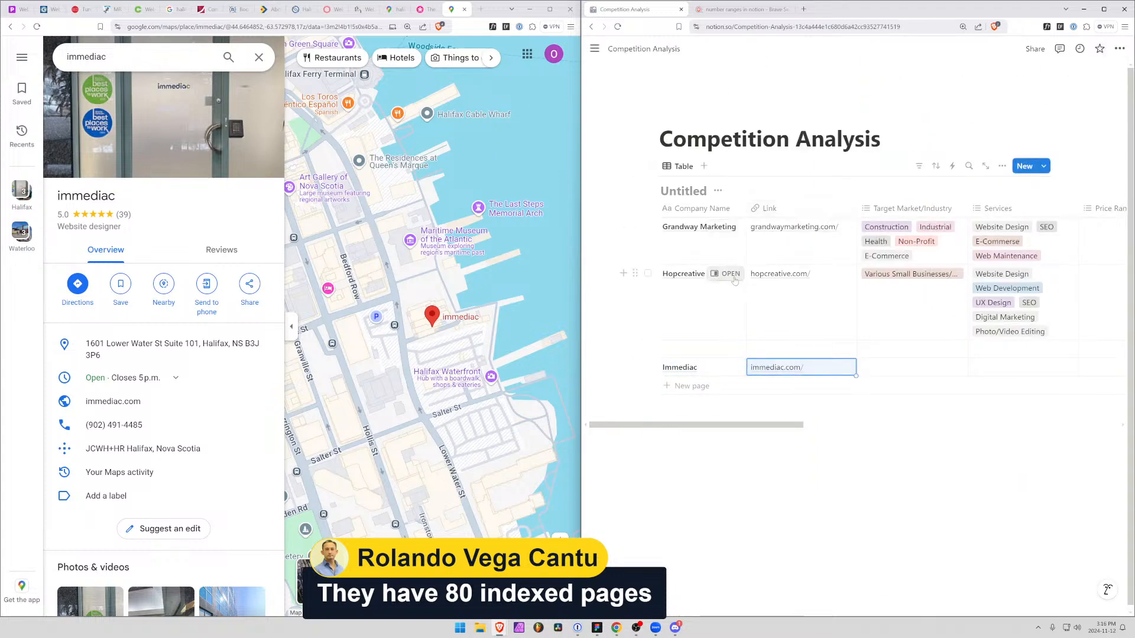
Open the Hopcreative record and set its Indexed Pages to 88
left_click(733, 276)
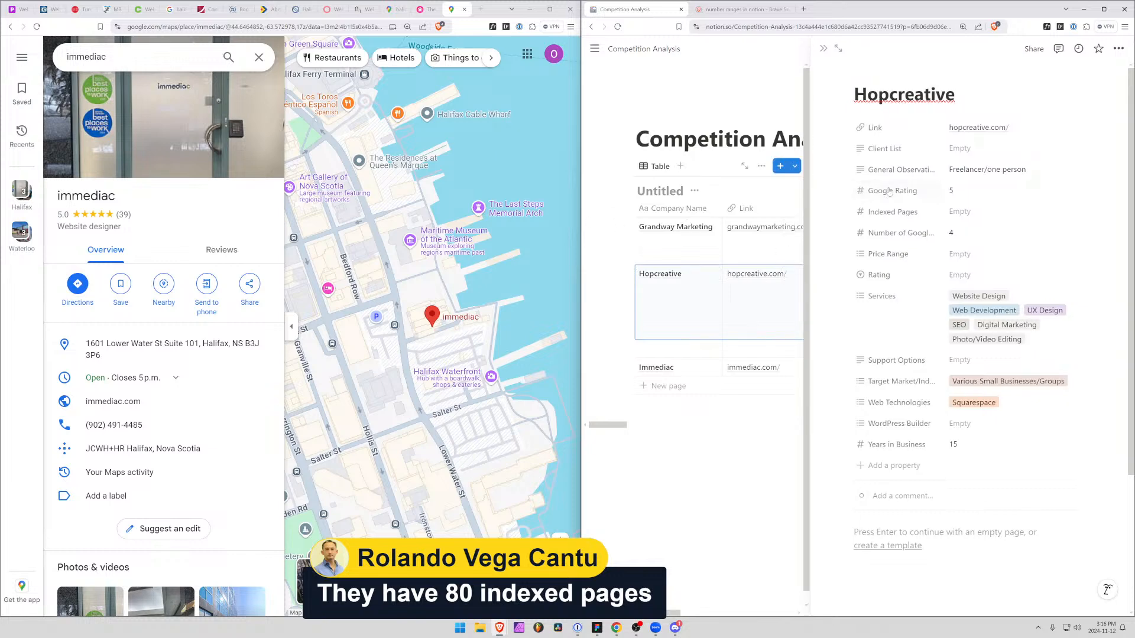
left_click(959, 212)
type("88")
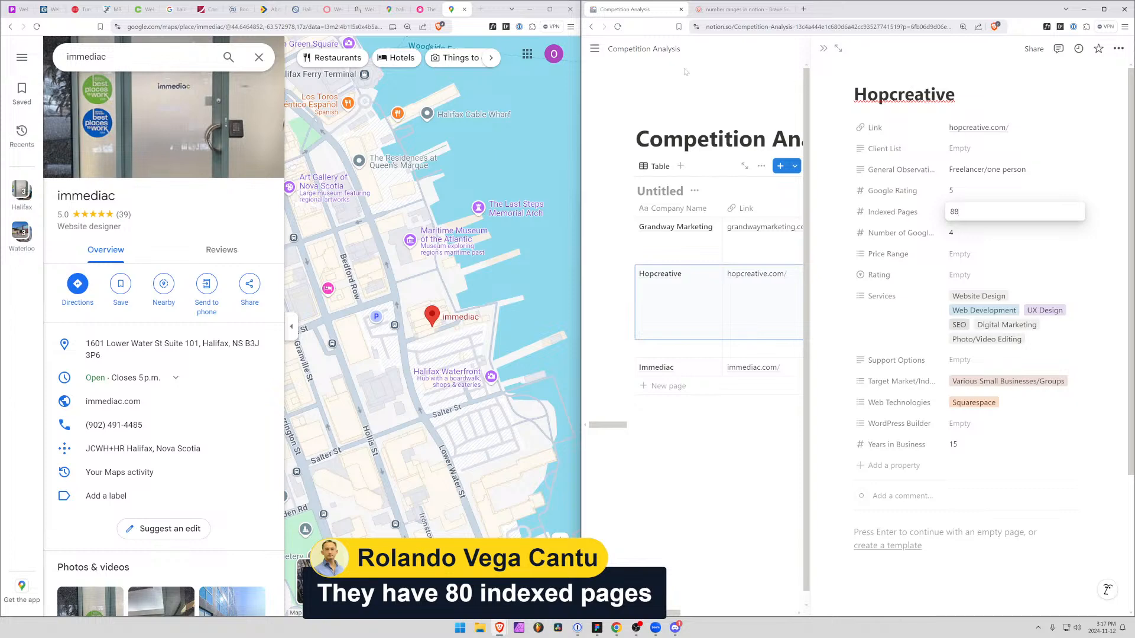
left_click(690, 208)
Open the Grandway Marketing record, set its Indexed Pages to 46, and return to the table
left_click(685, 229)
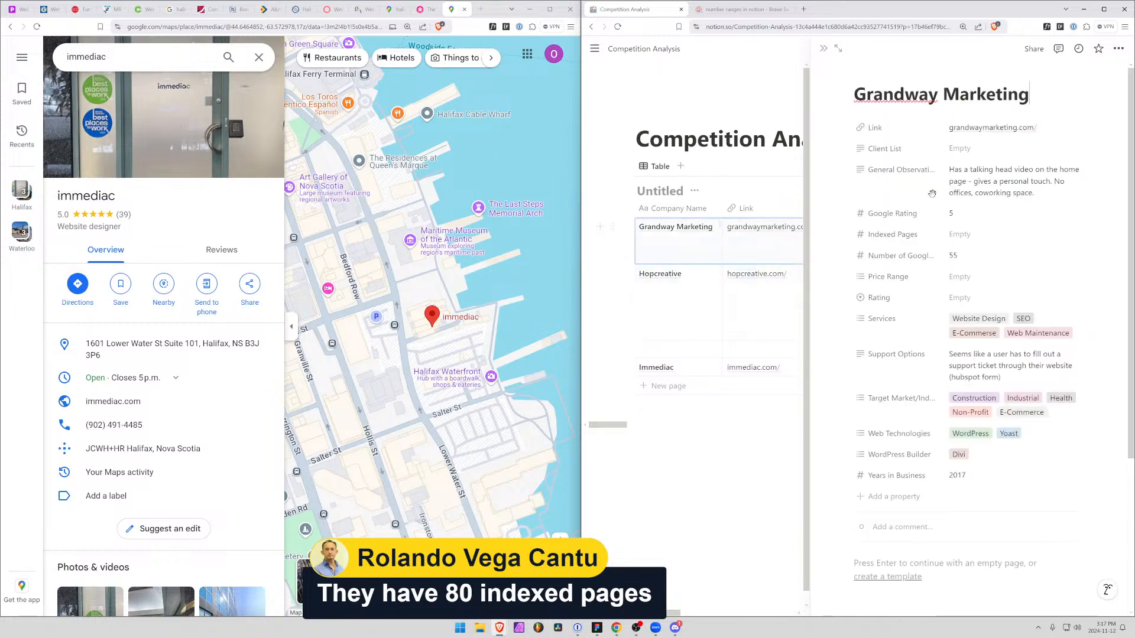
left_click(993, 231)
type("46")
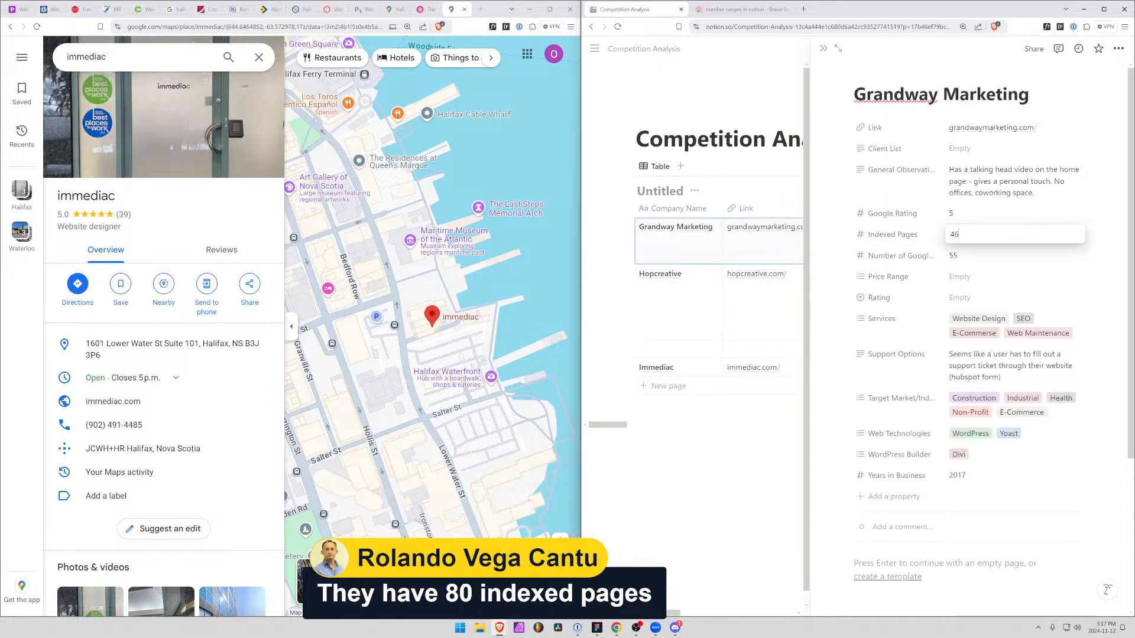
left_click(823, 50)
left_click(823, 49)
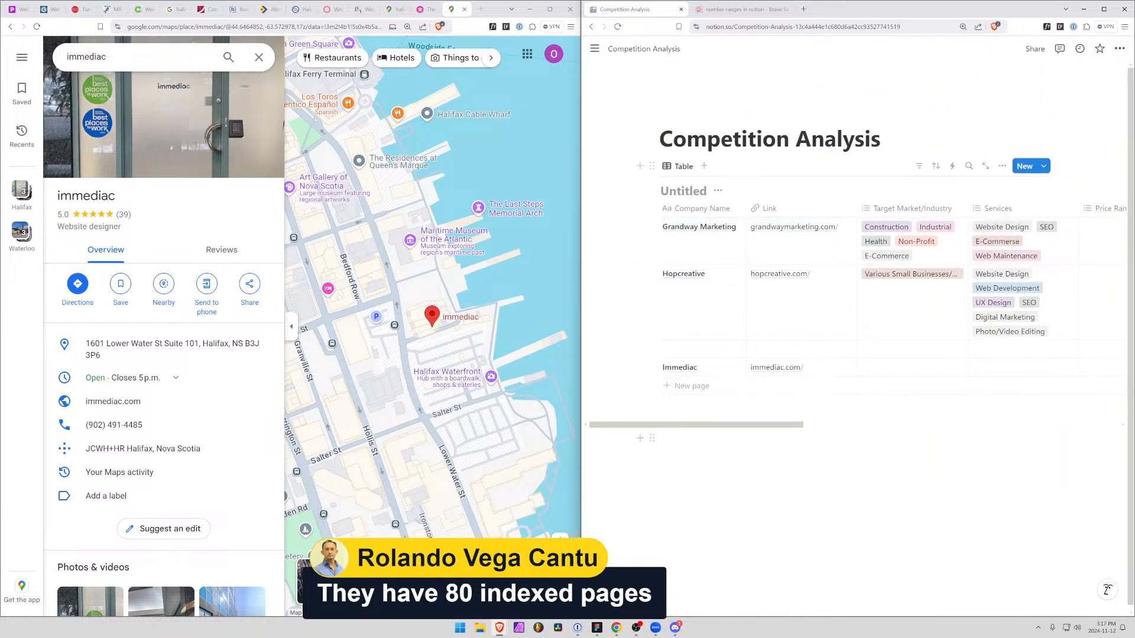
Reopen the Immediac record and list other businesses in the Website designer category on Google Maps
left_click(720, 367)
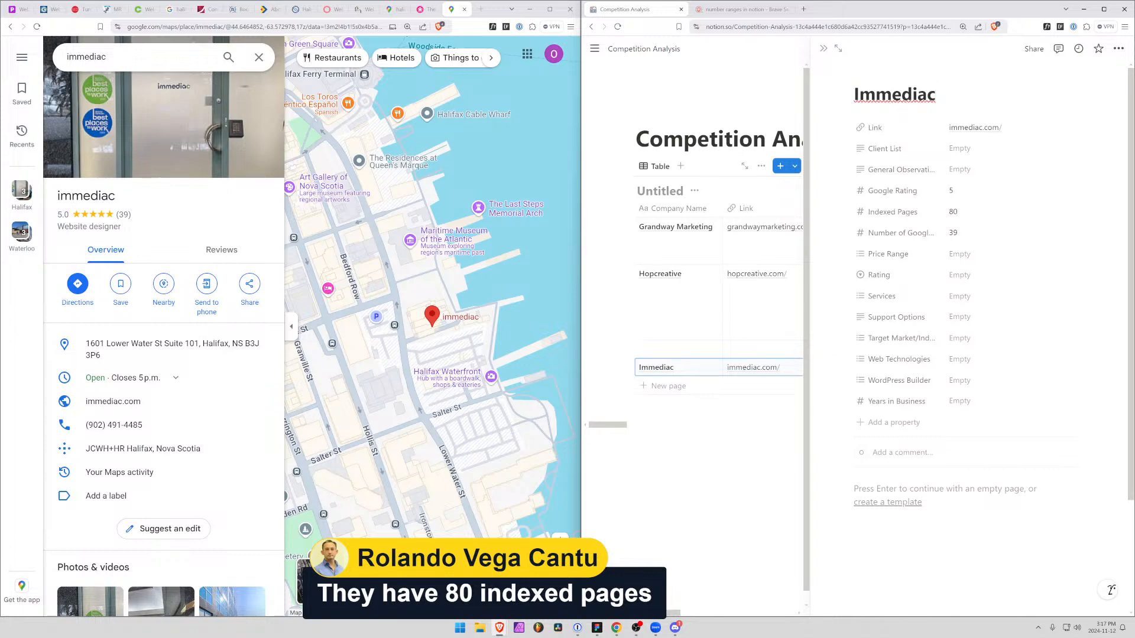
scroll(970, 296, "down", 3)
scroll(413, 348, "down", 8)
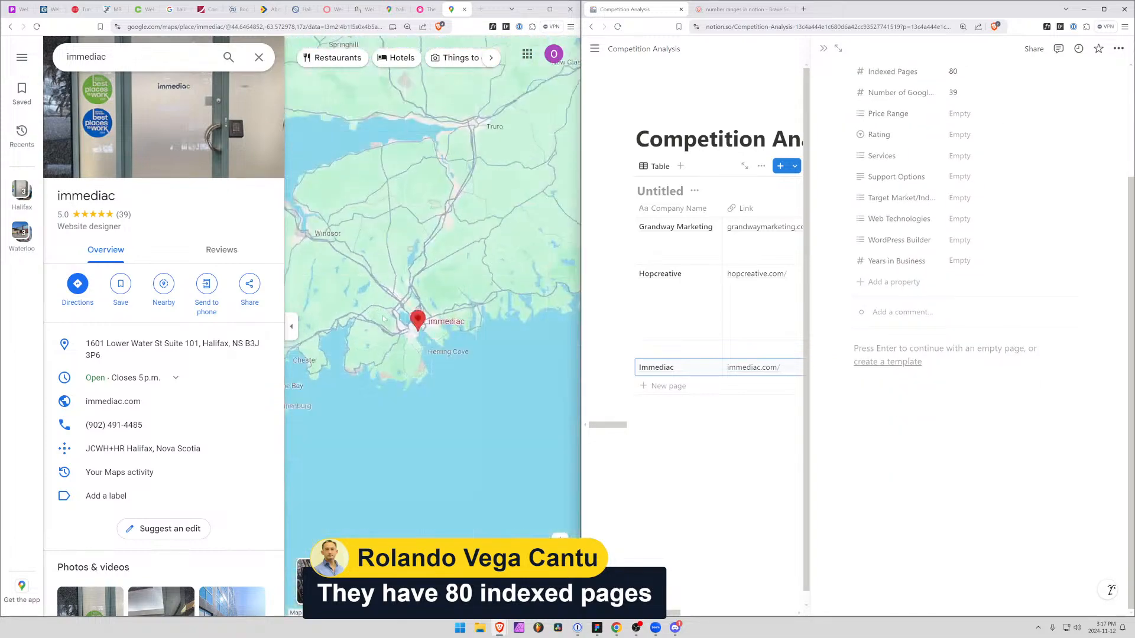
scroll(412, 348, "up", 5)
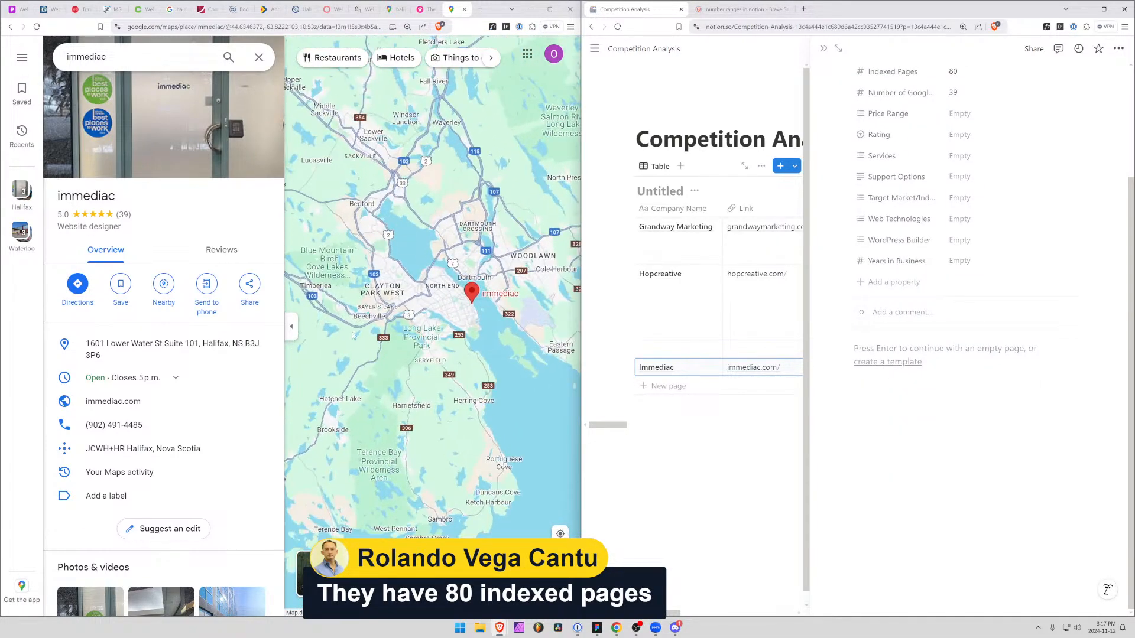
left_click(86, 227)
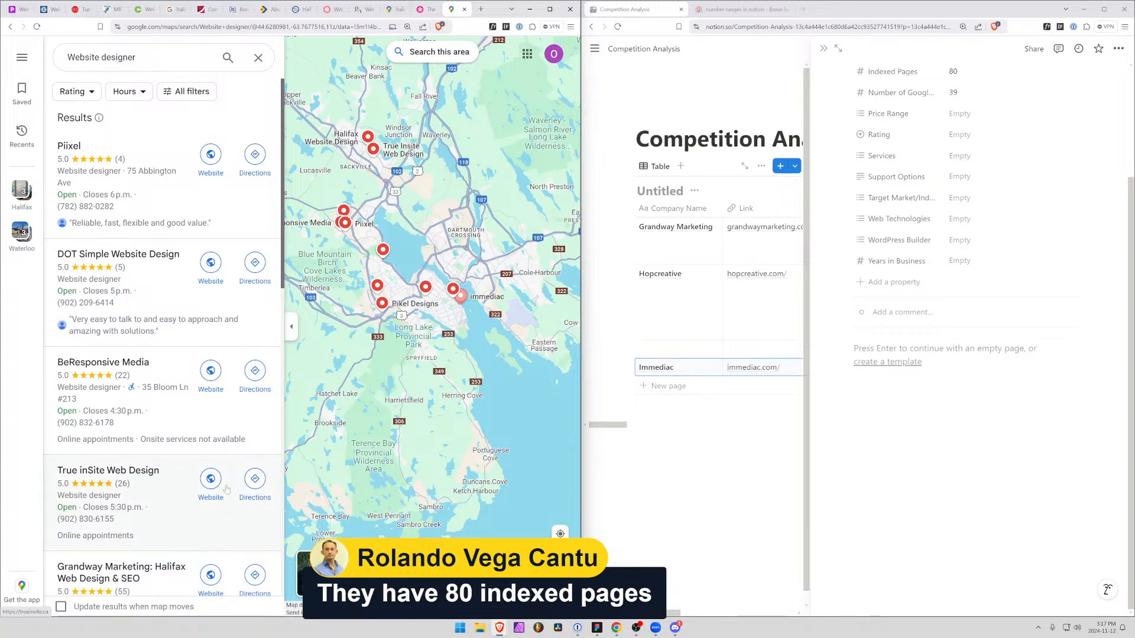
Go back to immediac's website and add Website Design and Web Development to the Immediac record's Services
left_click(143, 9)
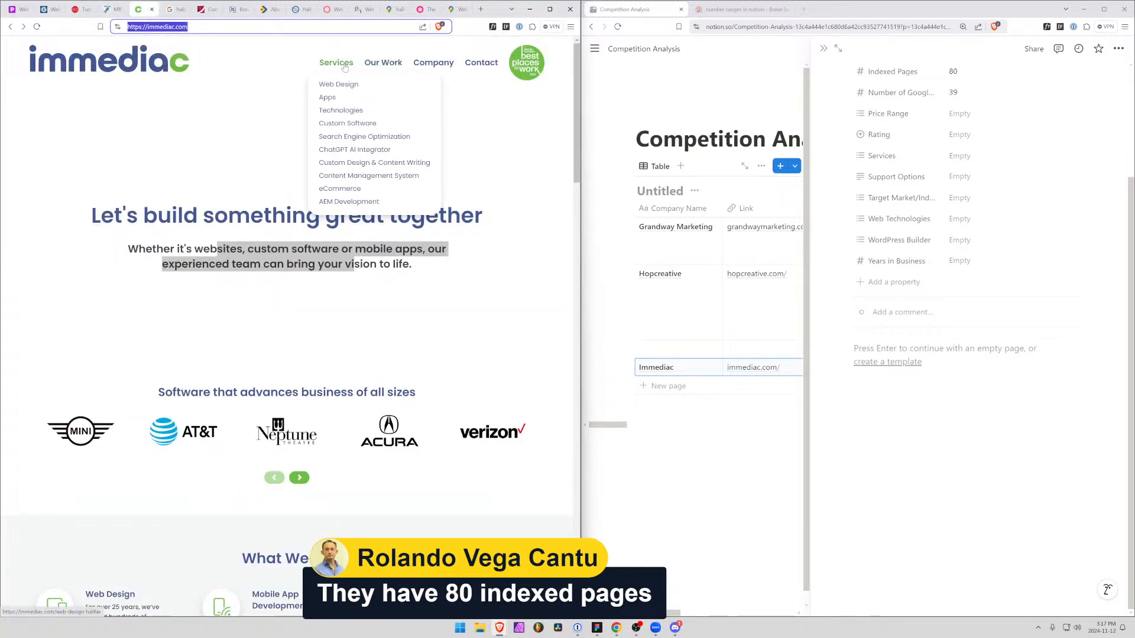
left_click(960, 155)
mouse_move(335, 70)
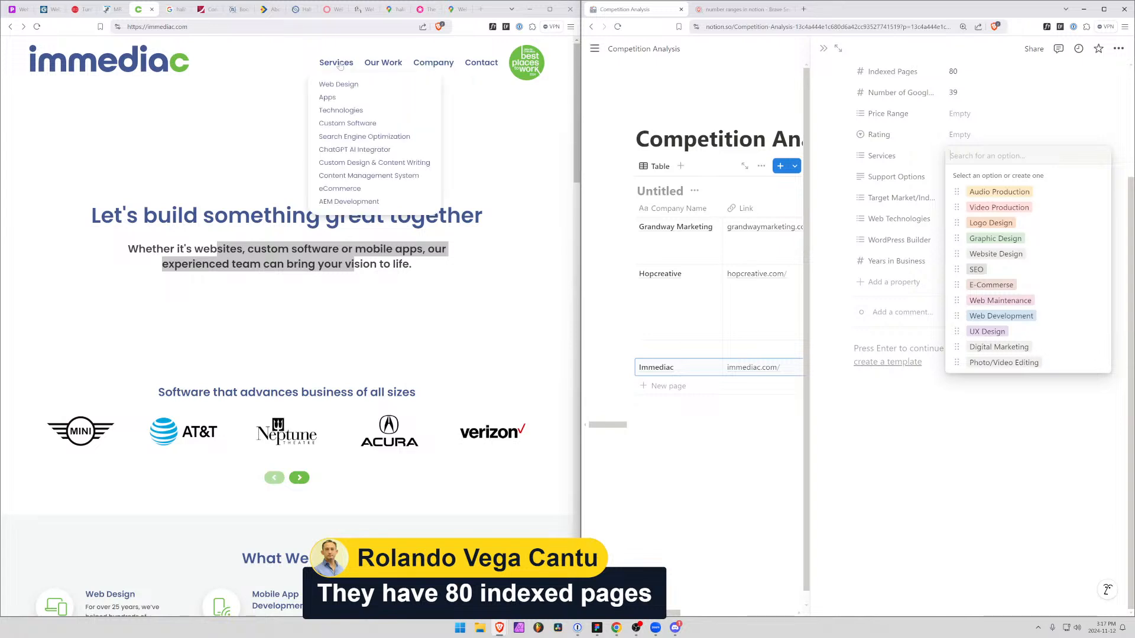
type("Web")
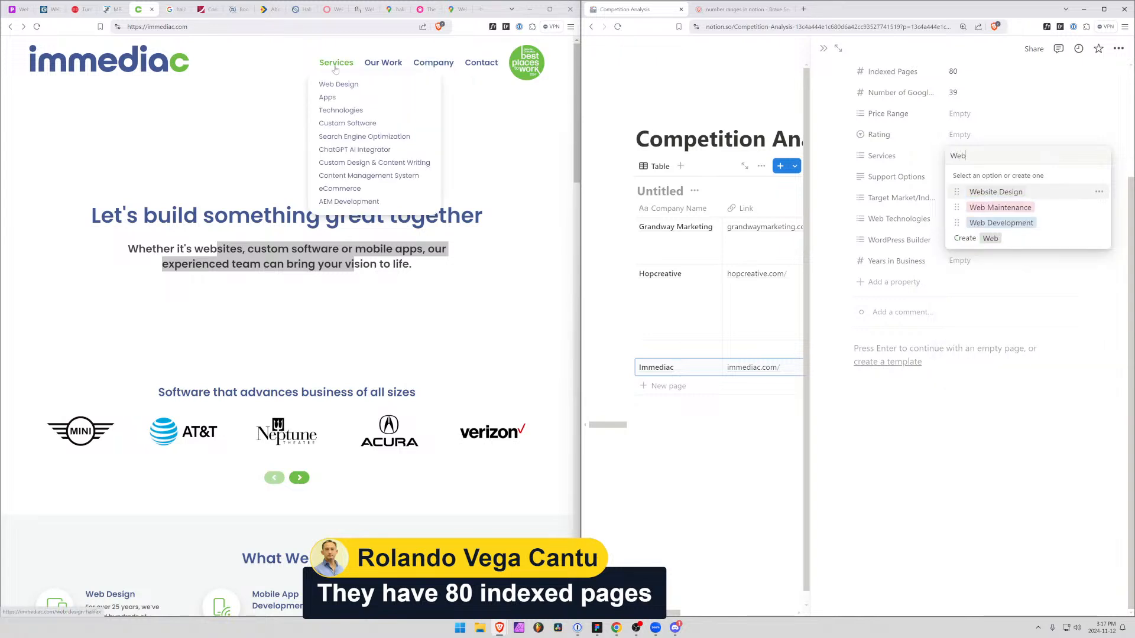
key("Return")
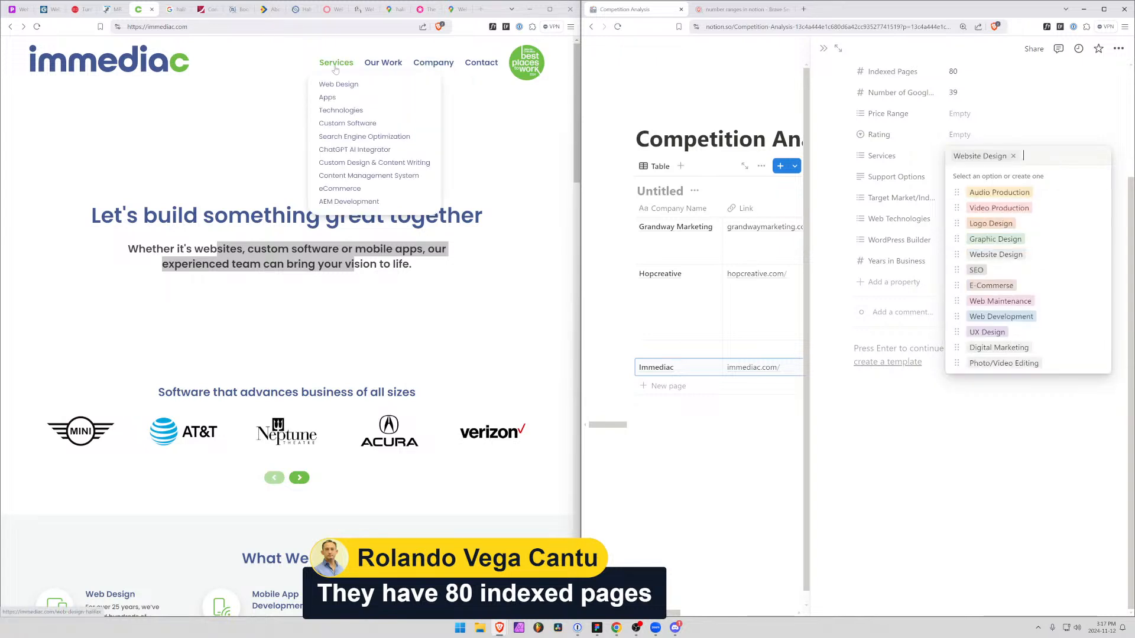
type("web")
key("Down")
key("Down")
key("Return")
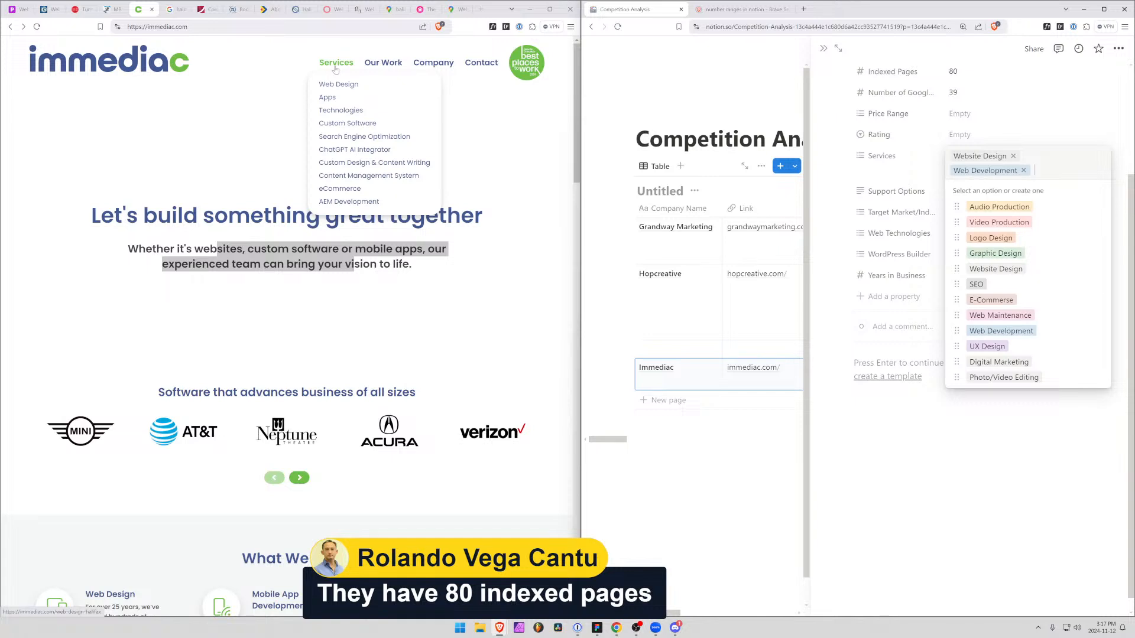
Add the existing E-Commerse and SEO options to the Immediac record's Services
type("ec")
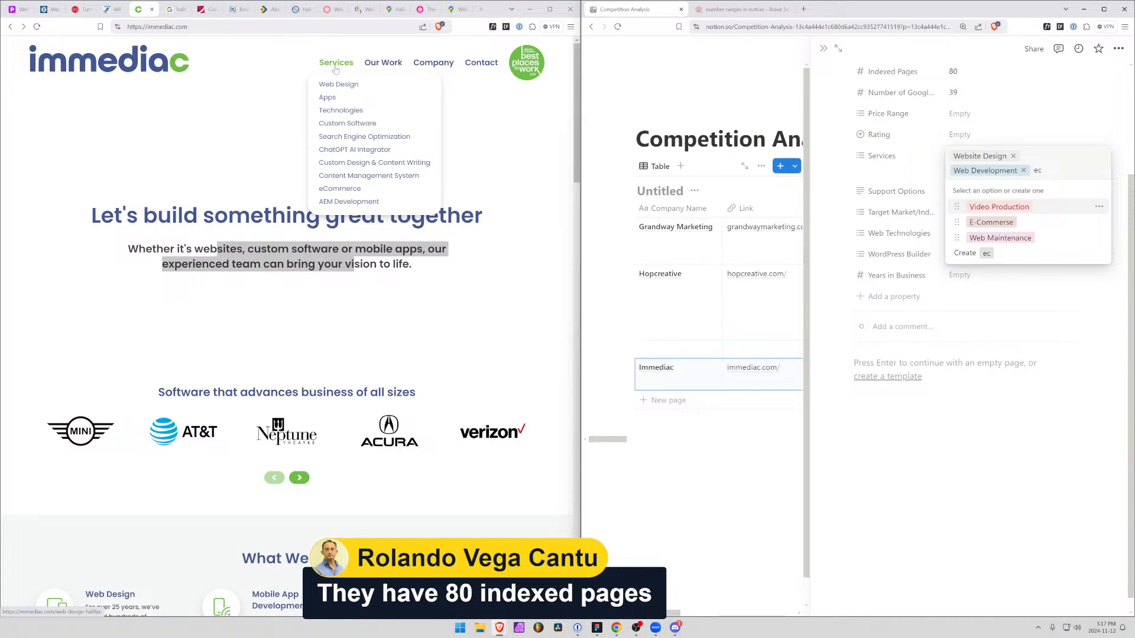
key("Down")
key("Return")
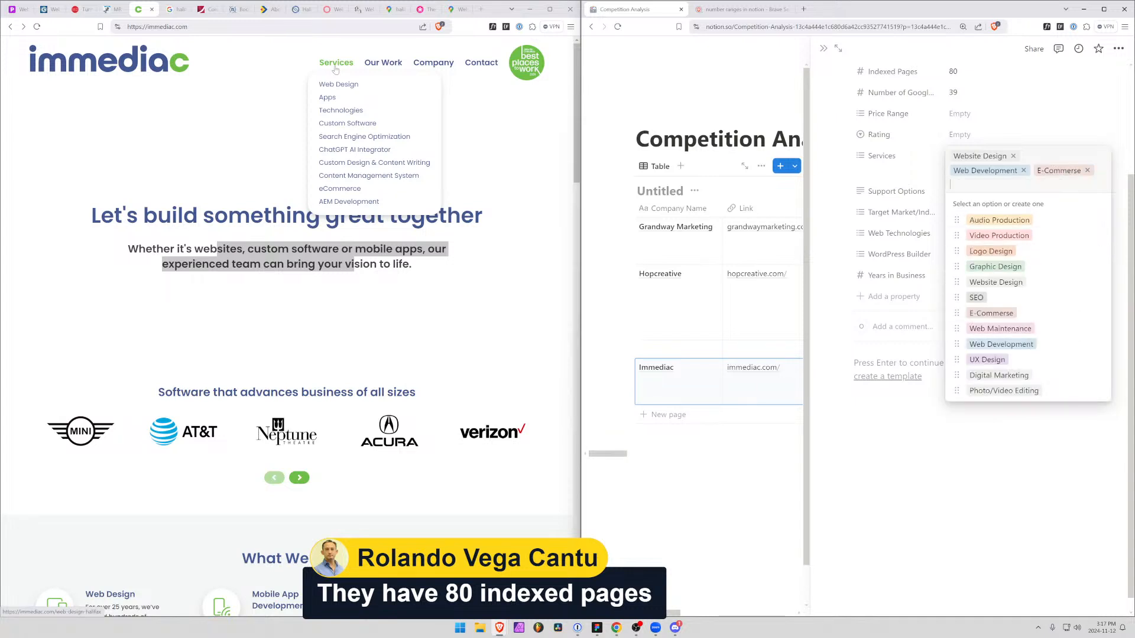
type("seo")
key("Return")
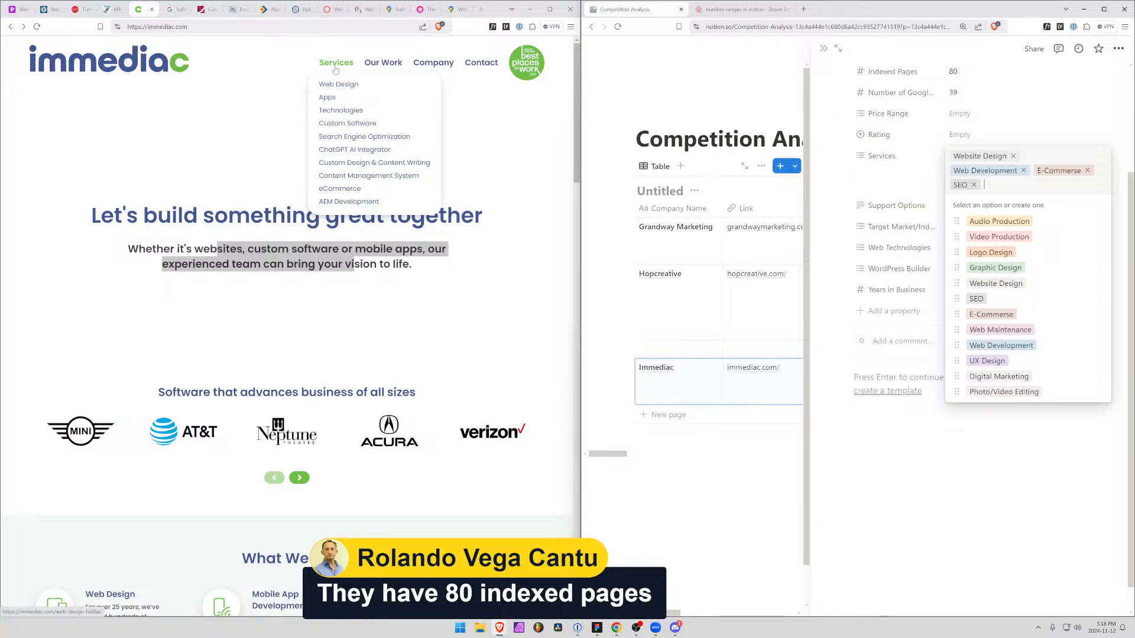
Create a new Software Development option in the Immediac record's Services
type("Sof")
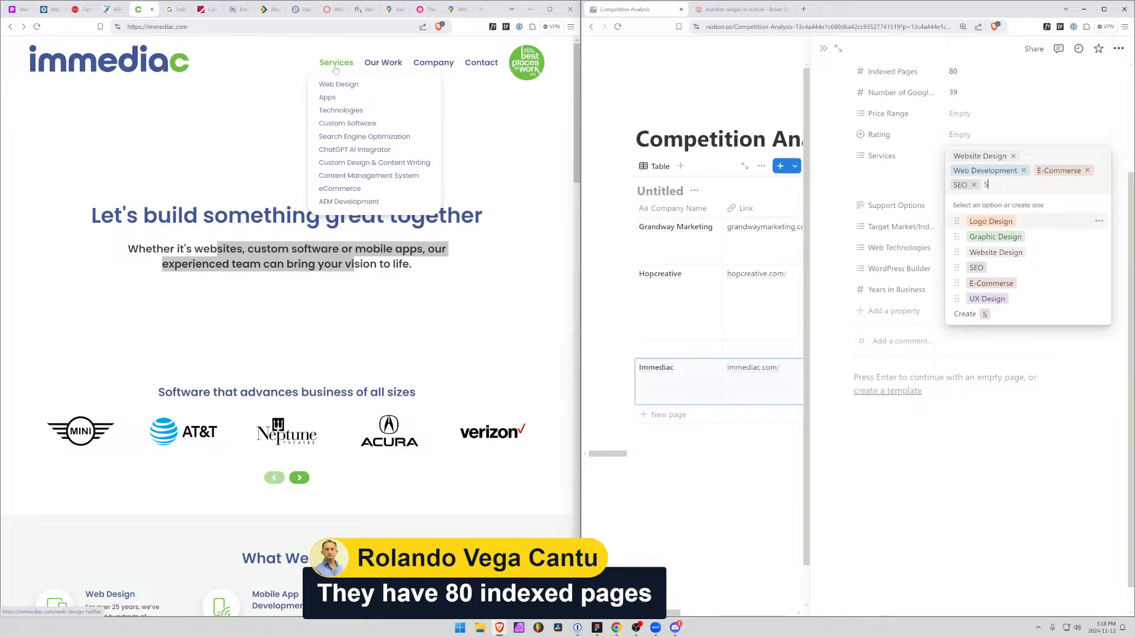
key("BackSpace")
key("BackSpace")
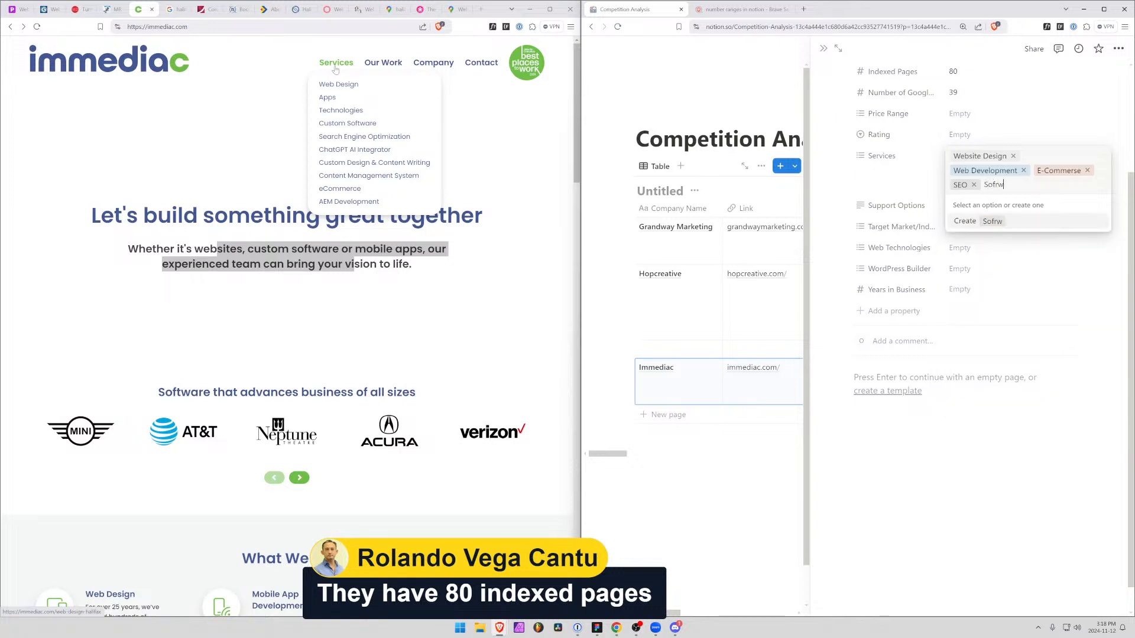
type("rftware Devel")
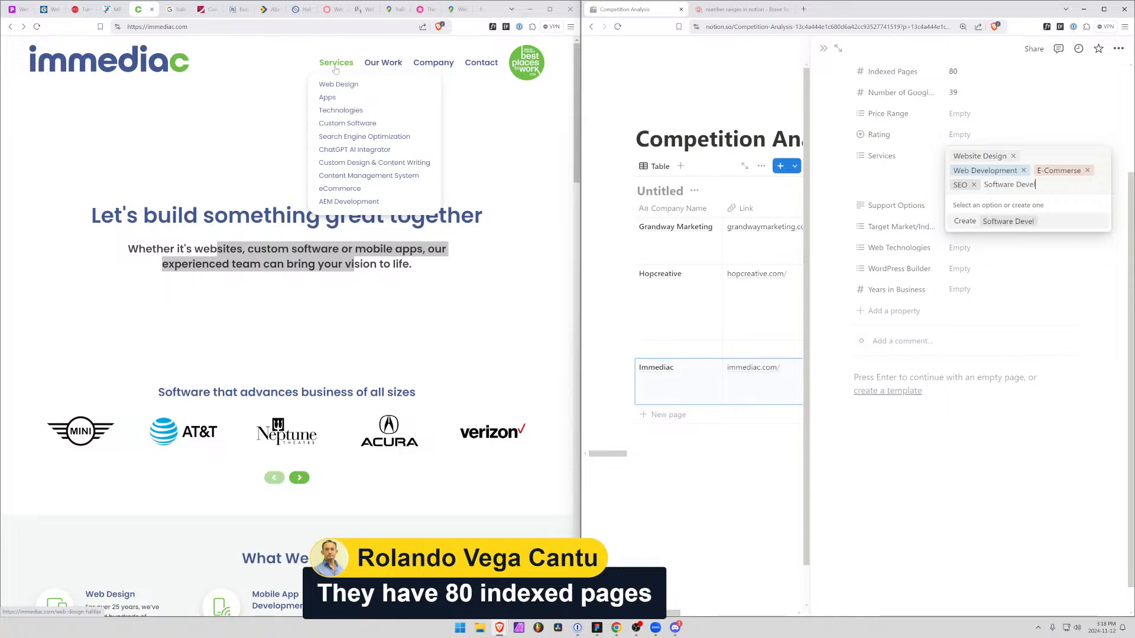
type("opment")
key("Return")
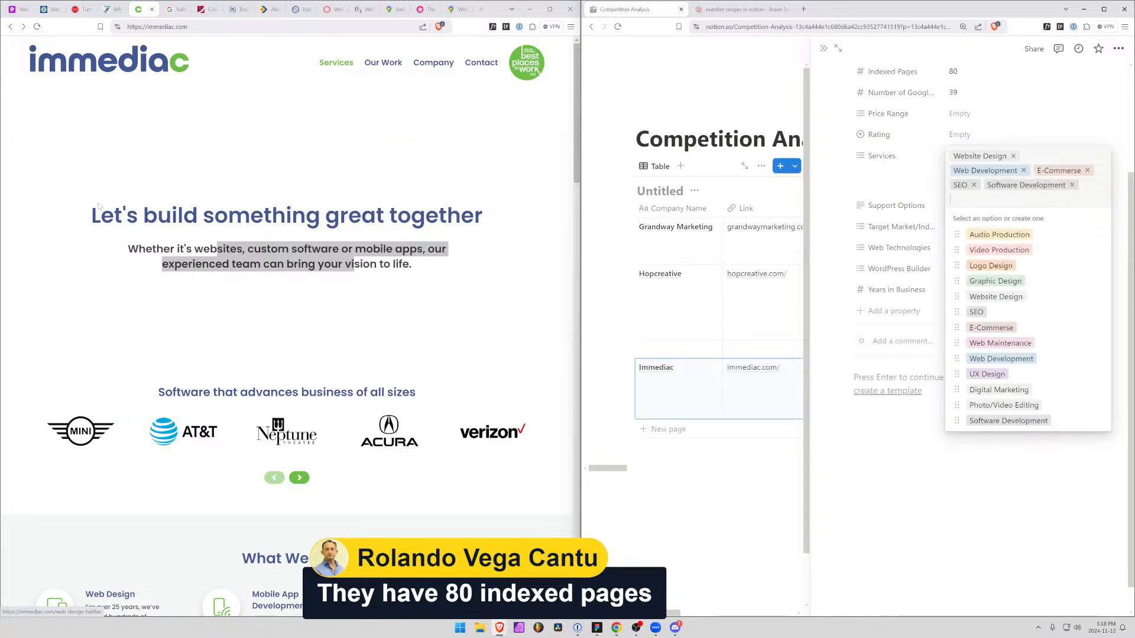
Look over immediac's home page for its portfolio work and team
left_click(20, 282)
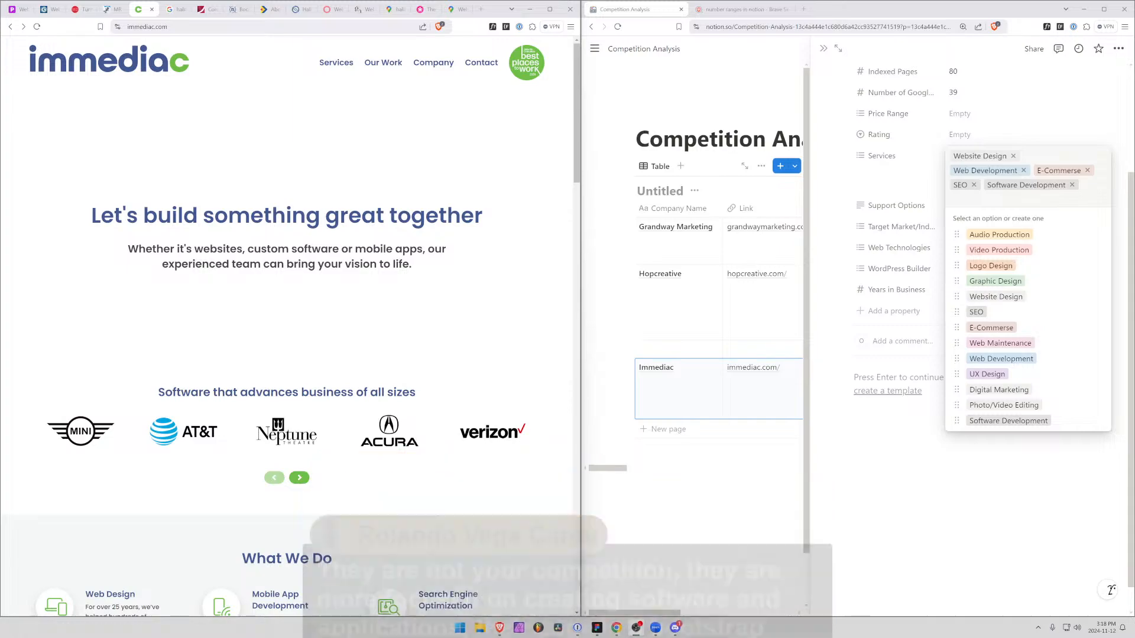
scroll(147, 549, "down", 7)
scroll(295, 503, "down", 12)
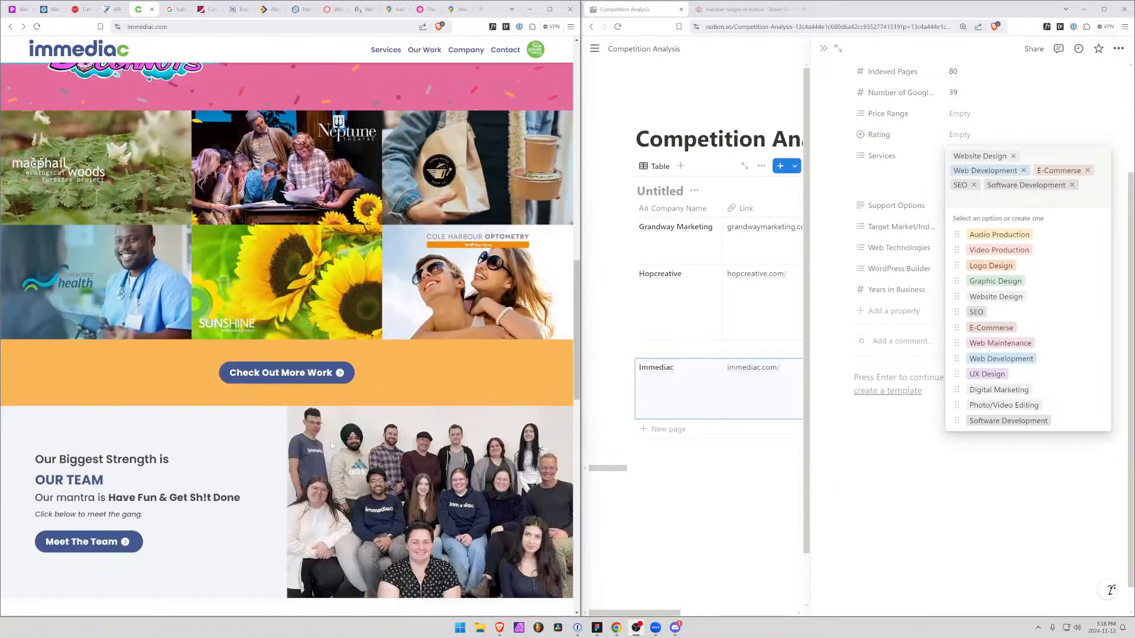
scroll(373, 483, "up", 11)
scroll(373, 483, "up", 8)
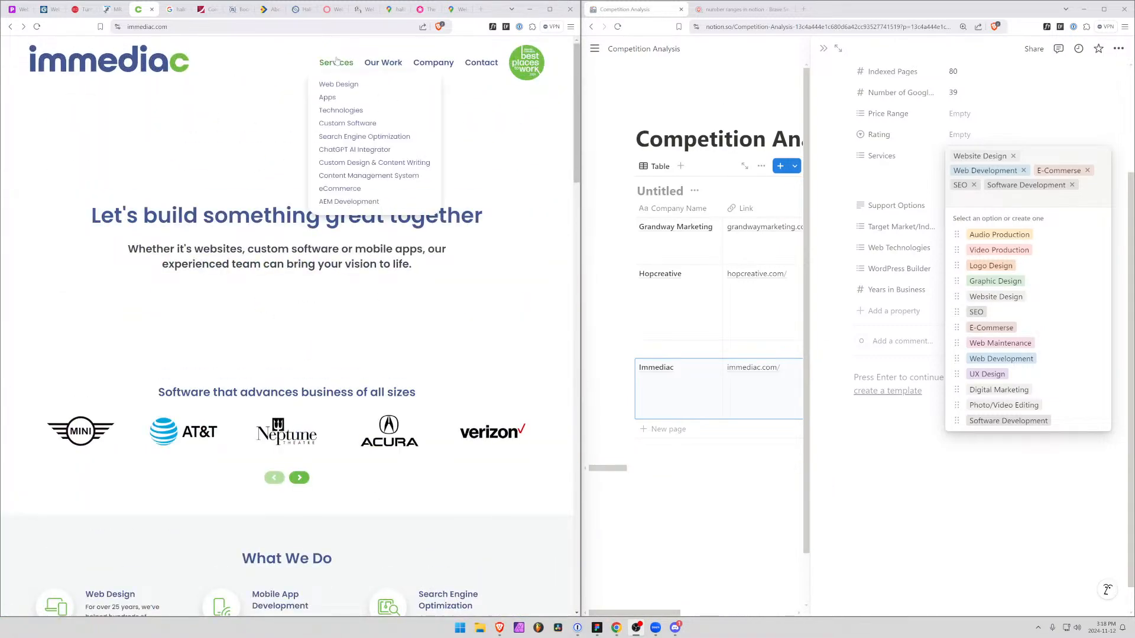
Open immediac's Company Overview page to read its background and history, and finish editing Services in the Immediac record
mouse_move(420, 62)
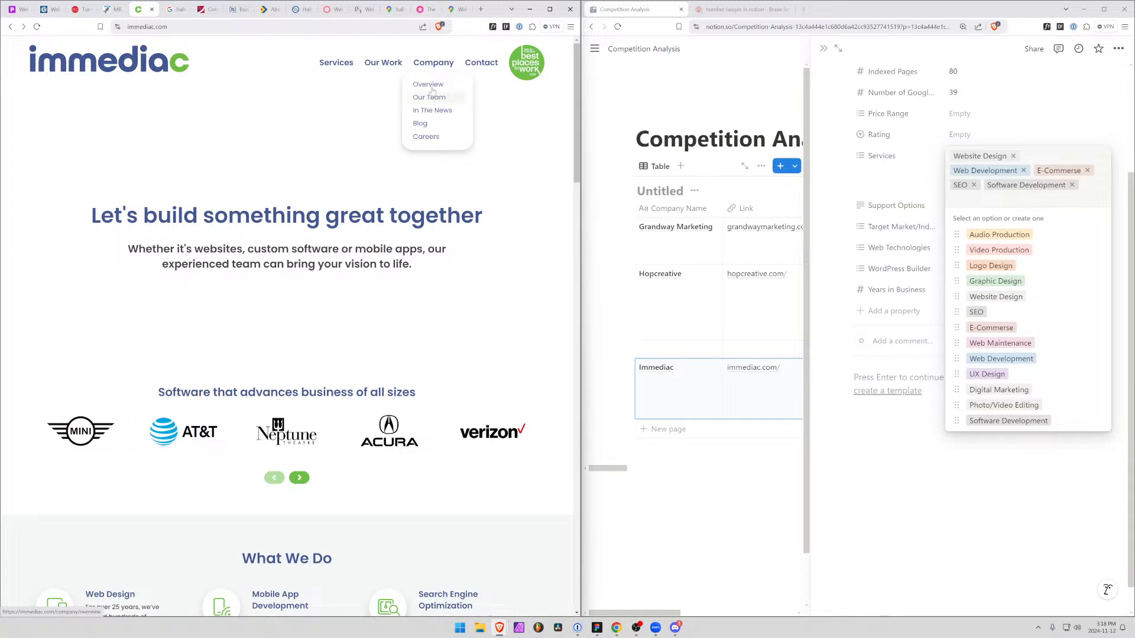
left_click(429, 85)
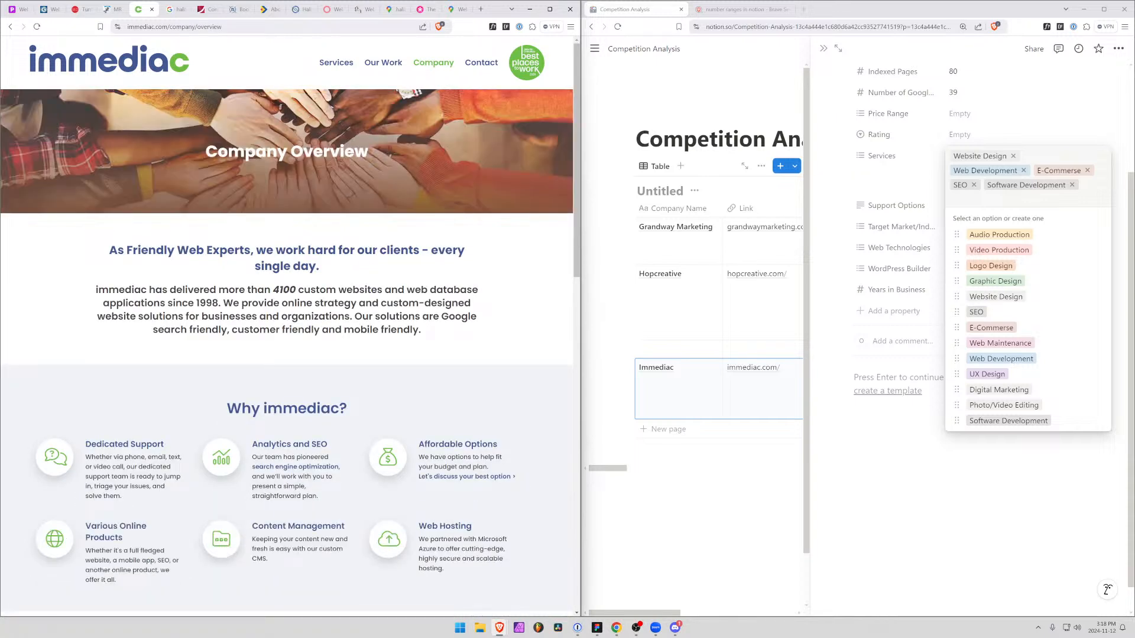
left_click_drag(108, 289, 397, 290)
left_click(260, 457)
scroll(260, 457, "down", 3)
scroll(260, 457, "up", 3)
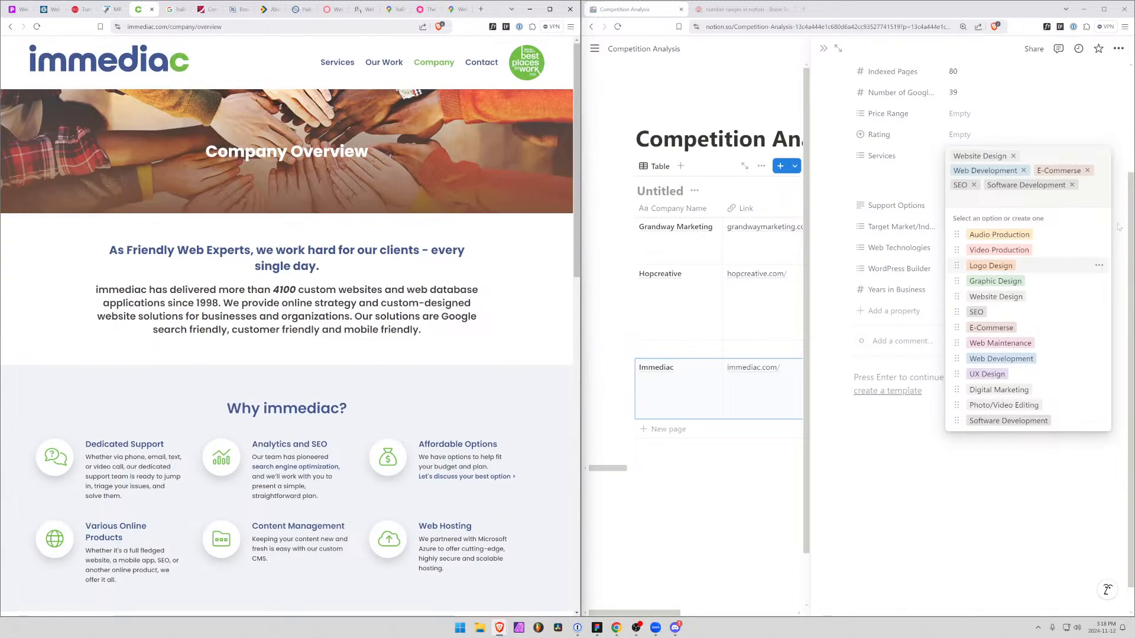
left_click(876, 137)
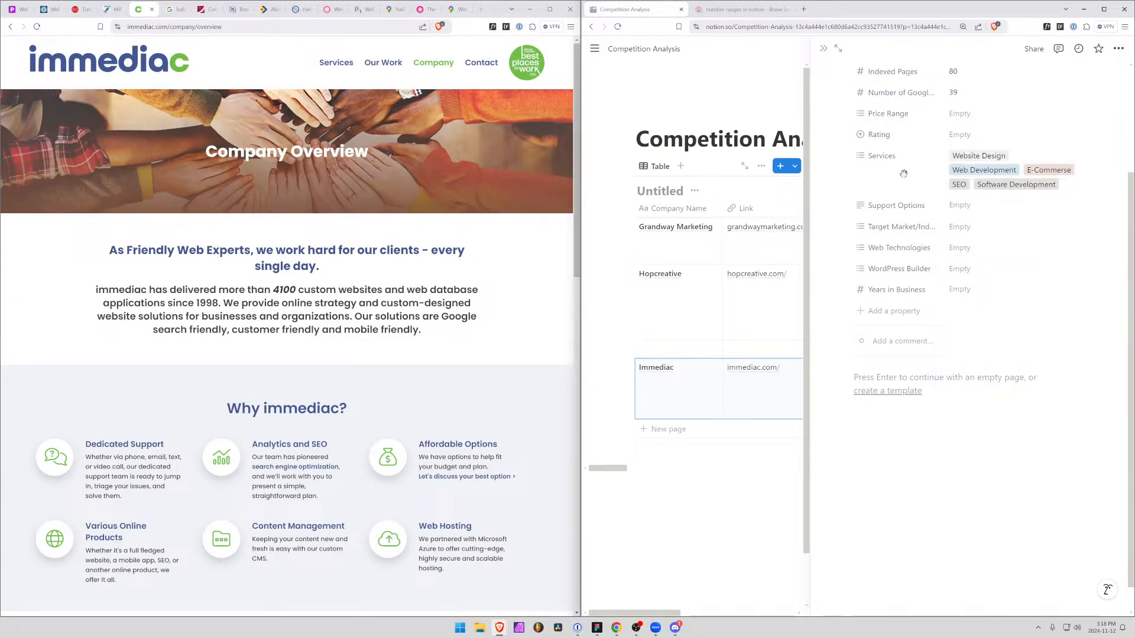
scroll(964, 200, "up", 3)
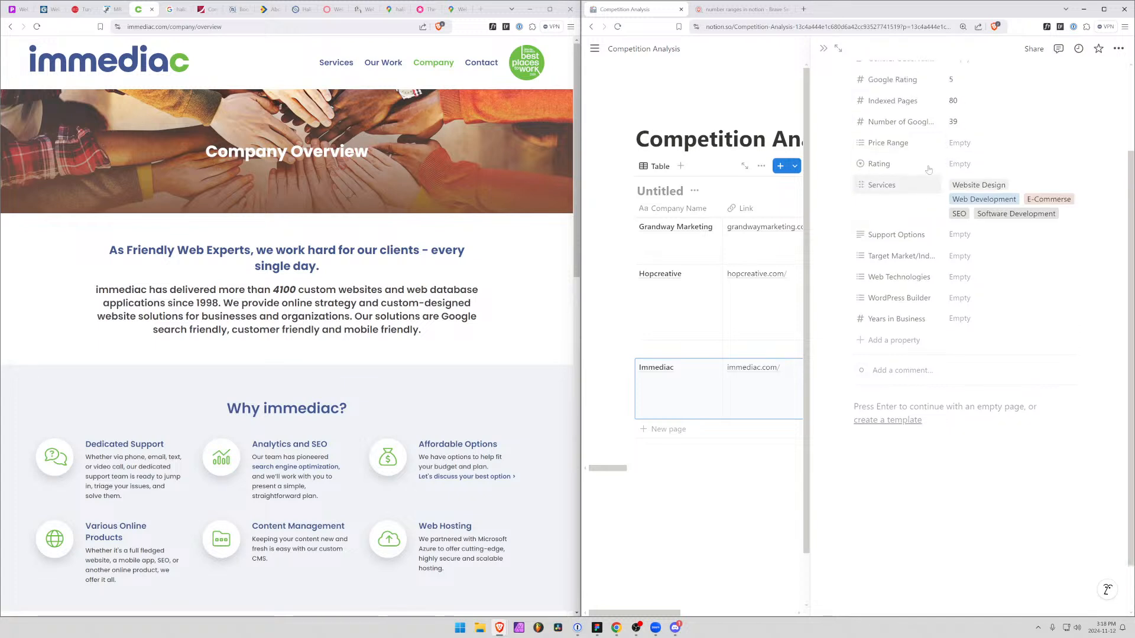
Enter "Much more technically oriented for custom solutions." as the Immediac record's General Observations
left_click(966, 176)
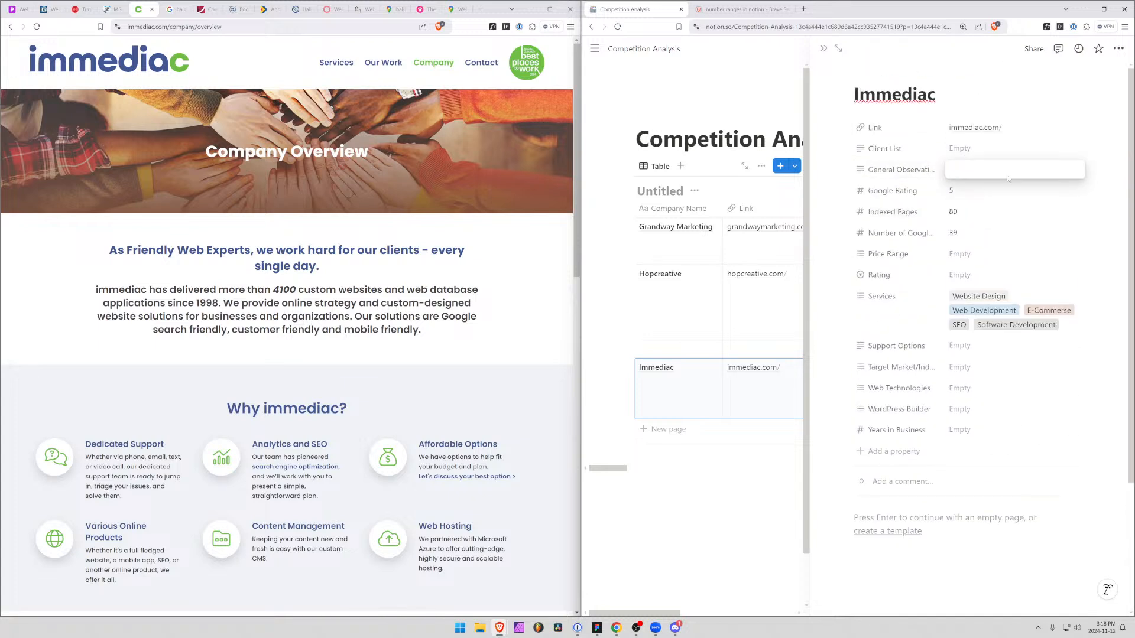
type("Much ")
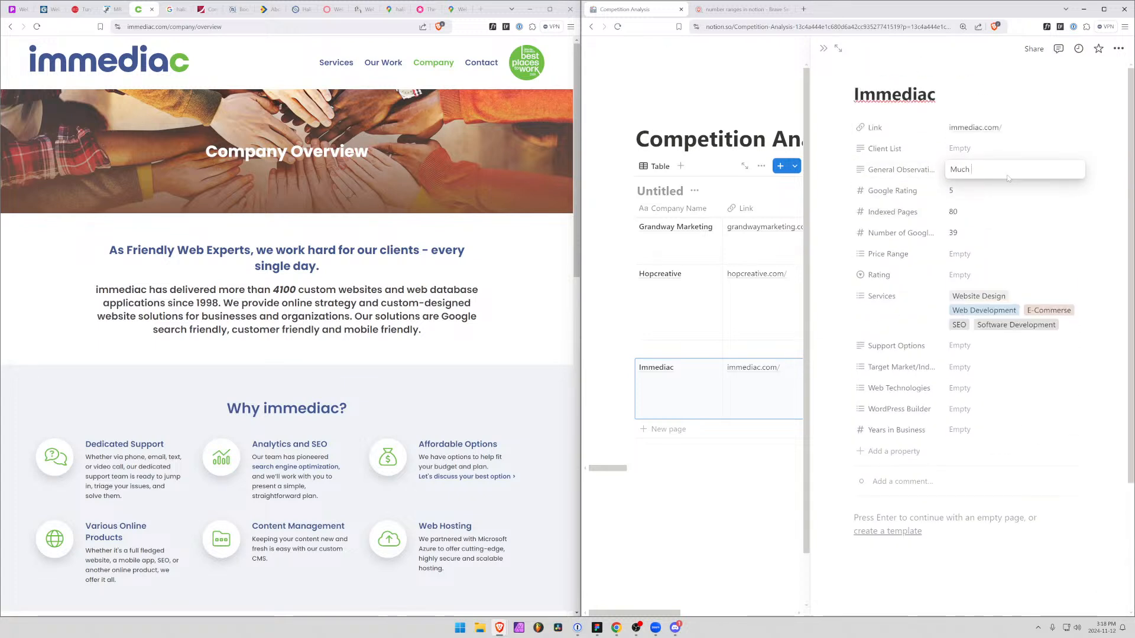
type("more technical oriented for c")
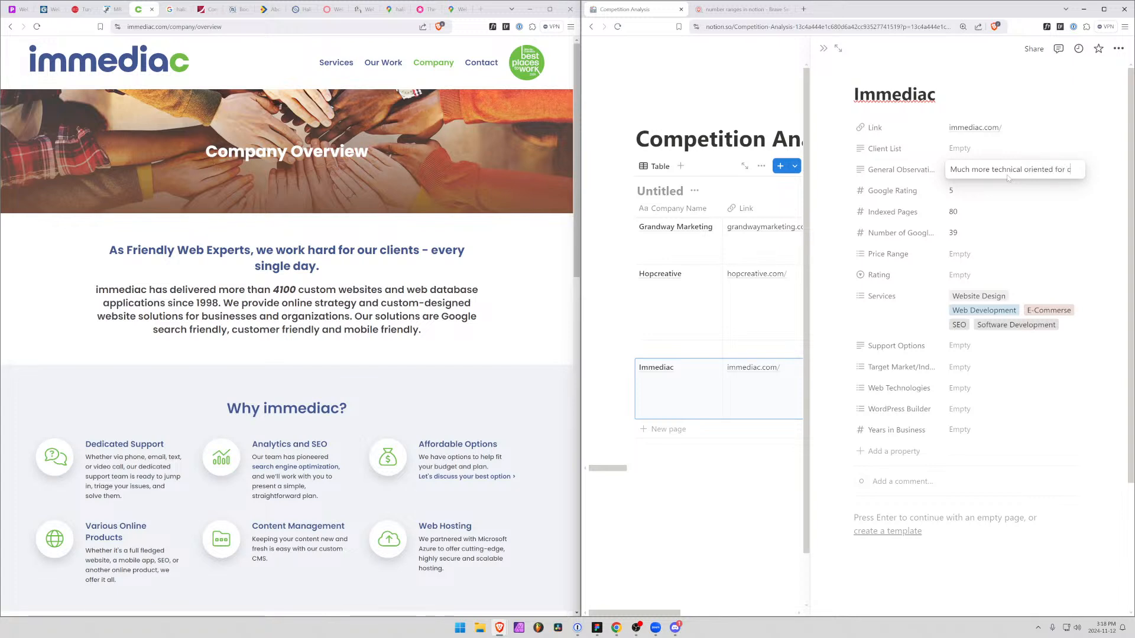
type("ustom solutions")
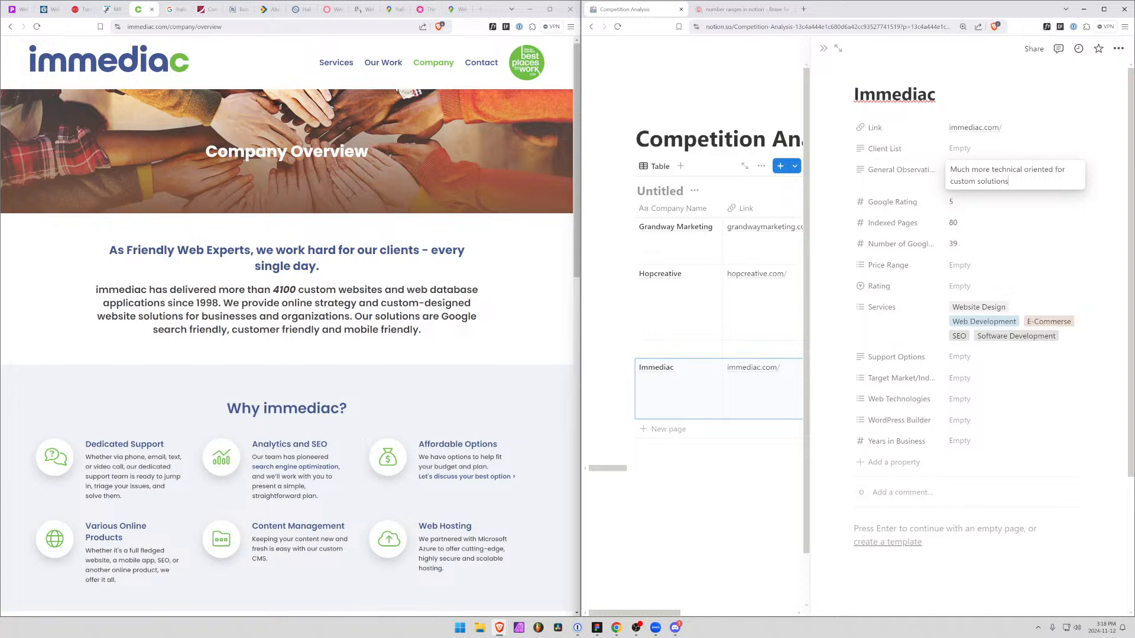
type(".")
left_click(1022, 170)
type("ly")
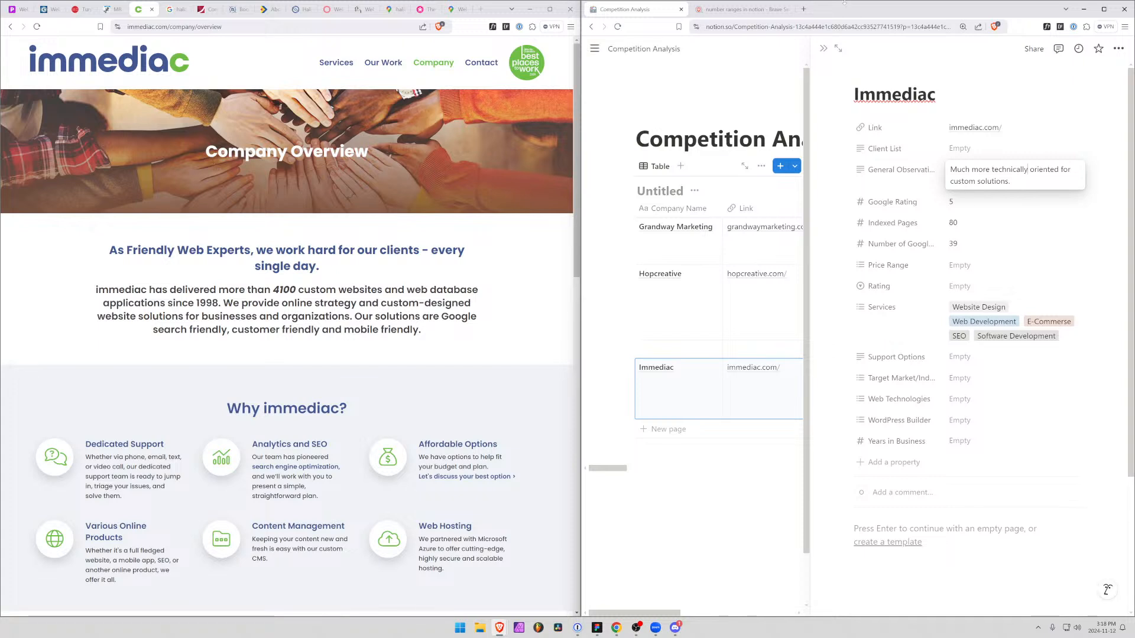
Open immediac's Contact page and its Our Team page to look over the staff and their roles
left_click(477, 65)
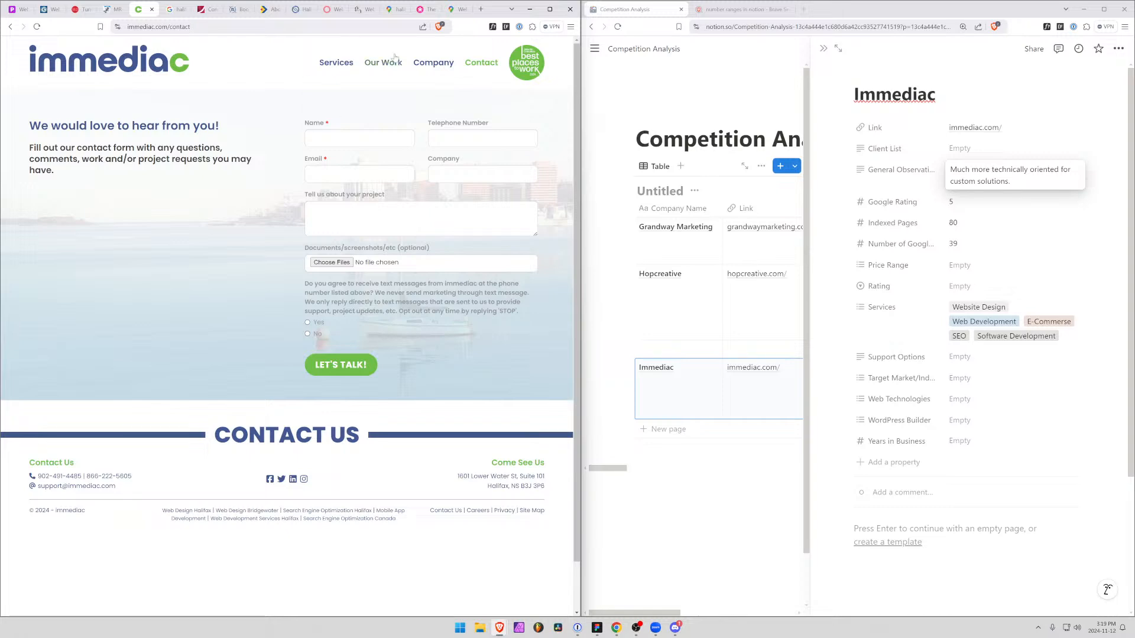
mouse_move(433, 64)
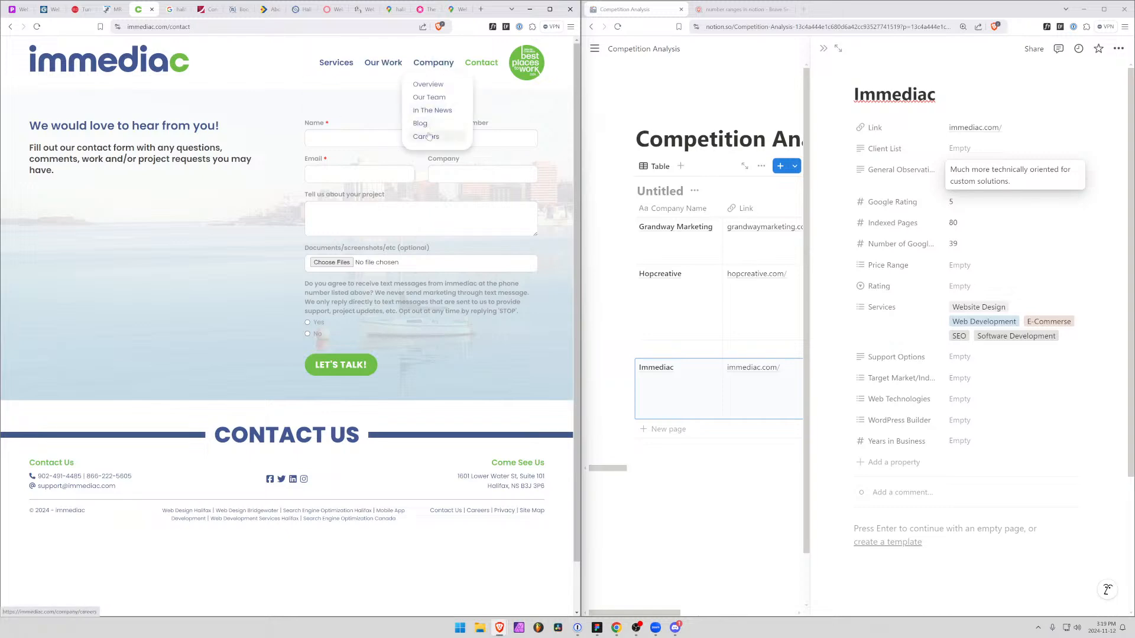
left_click(429, 98)
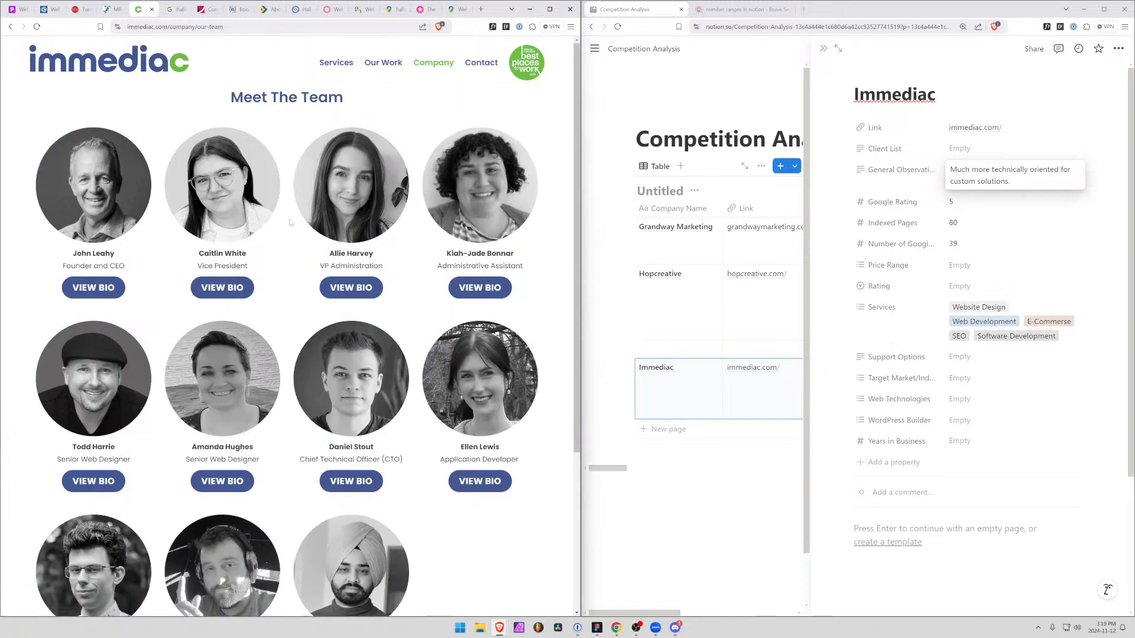
scroll(291, 223, "down", 4)
scroll(291, 222, "up", 4)
scroll(290, 222, "down", 4)
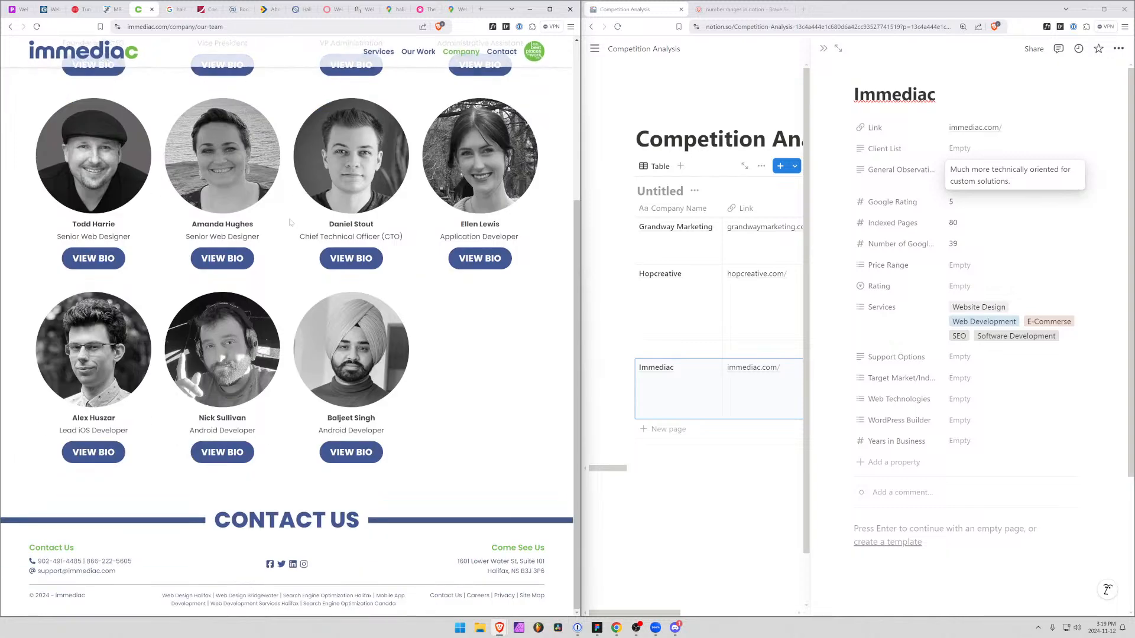
scroll(301, 260, "up", 2)
scroll(305, 268, "down", 2)
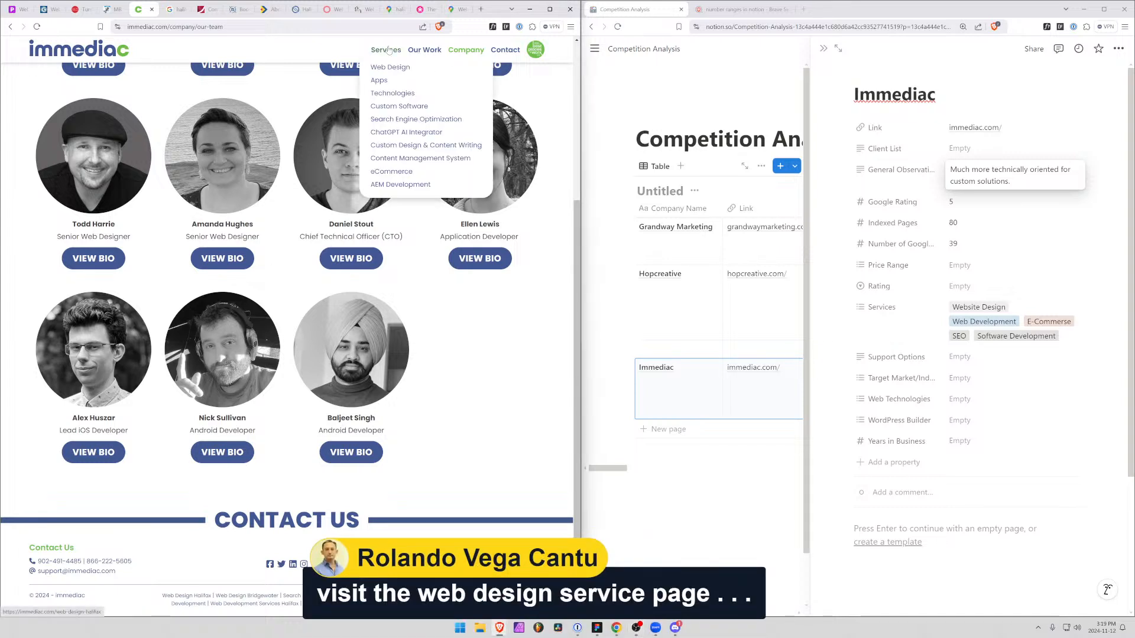
Open immediac's Web Design service page and read its introduction and the custom design, web hosting and content management parts of the website package
left_click(383, 66)
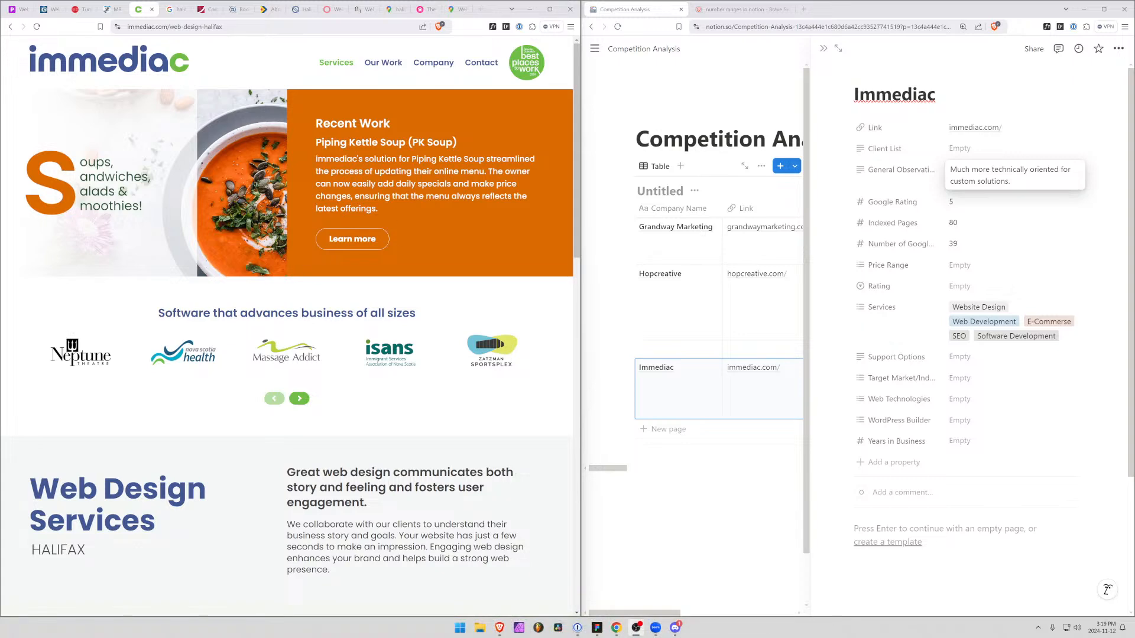
scroll(272, 325, "down", 5)
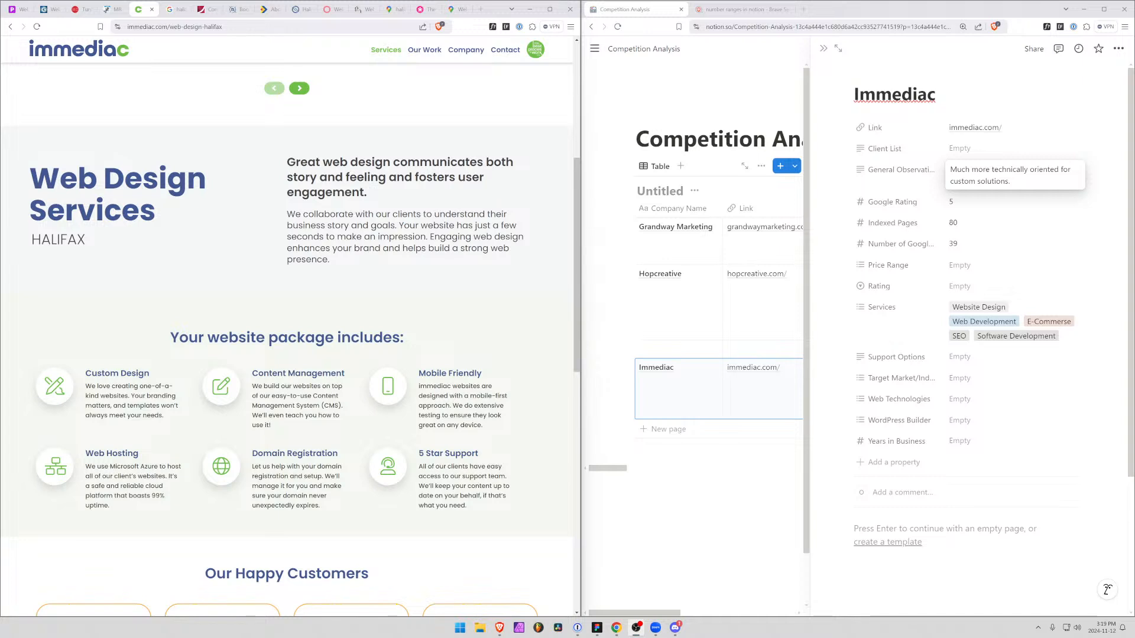
left_click_drag(316, 162, 352, 193)
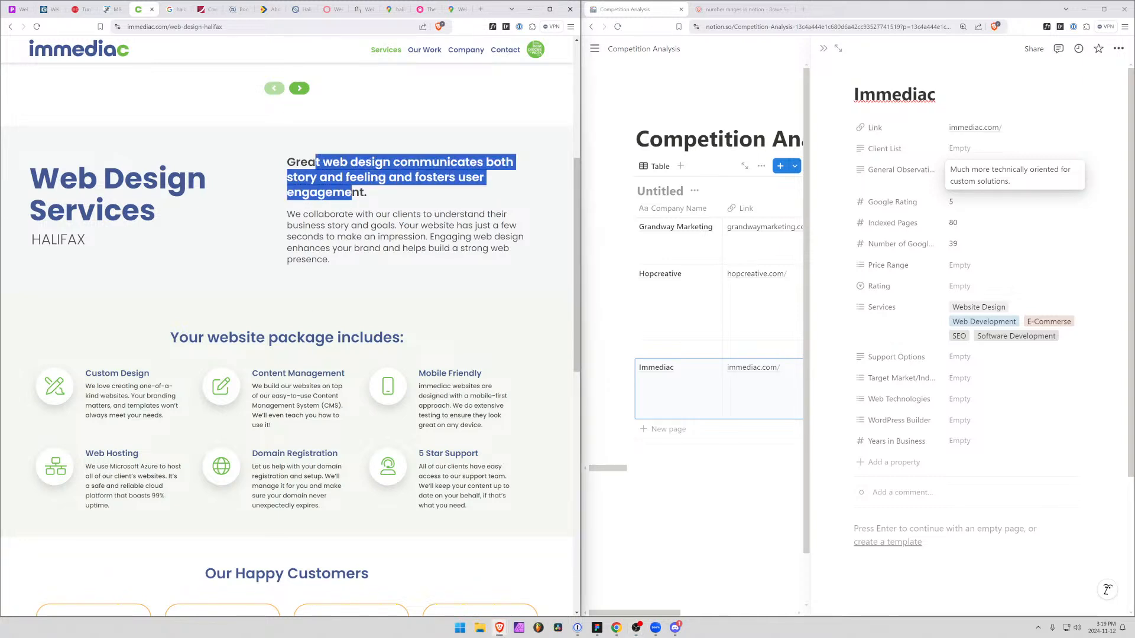
left_click_drag(101, 373, 155, 387)
left_click_drag(111, 454, 118, 454)
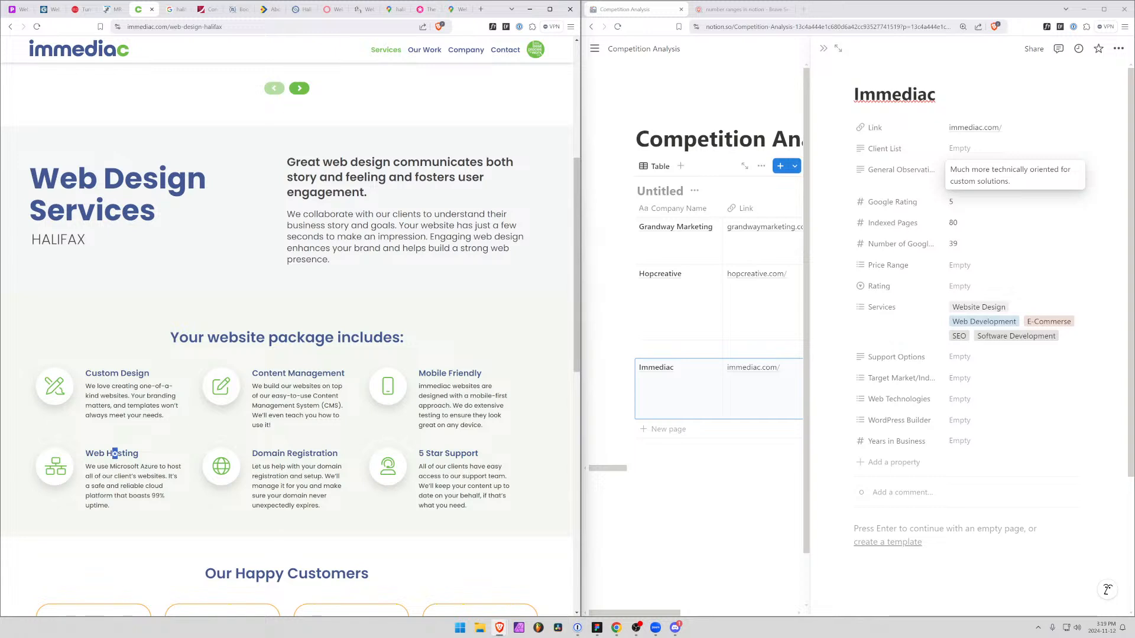
left_click_drag(269, 373, 334, 386)
left_click(335, 392)
left_click_drag(263, 396, 320, 405)
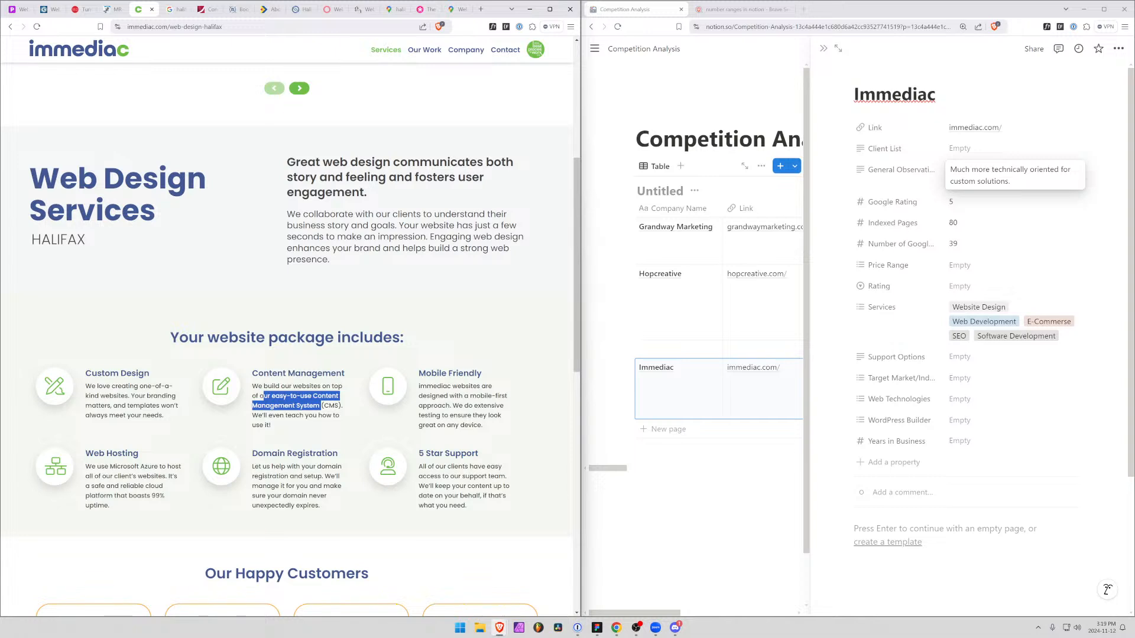
left_click(403, 356)
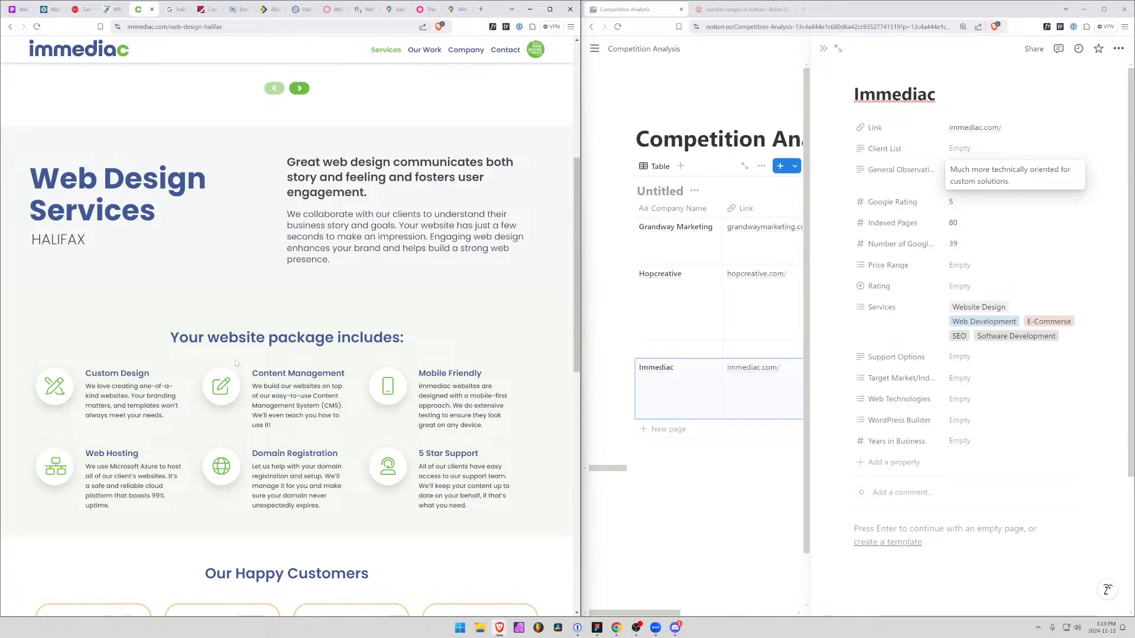
Read the Domain Registration and 5 Star Support package descriptions and glance at the customer reviews on the Web Design page
scroll(235, 362, "down", 5)
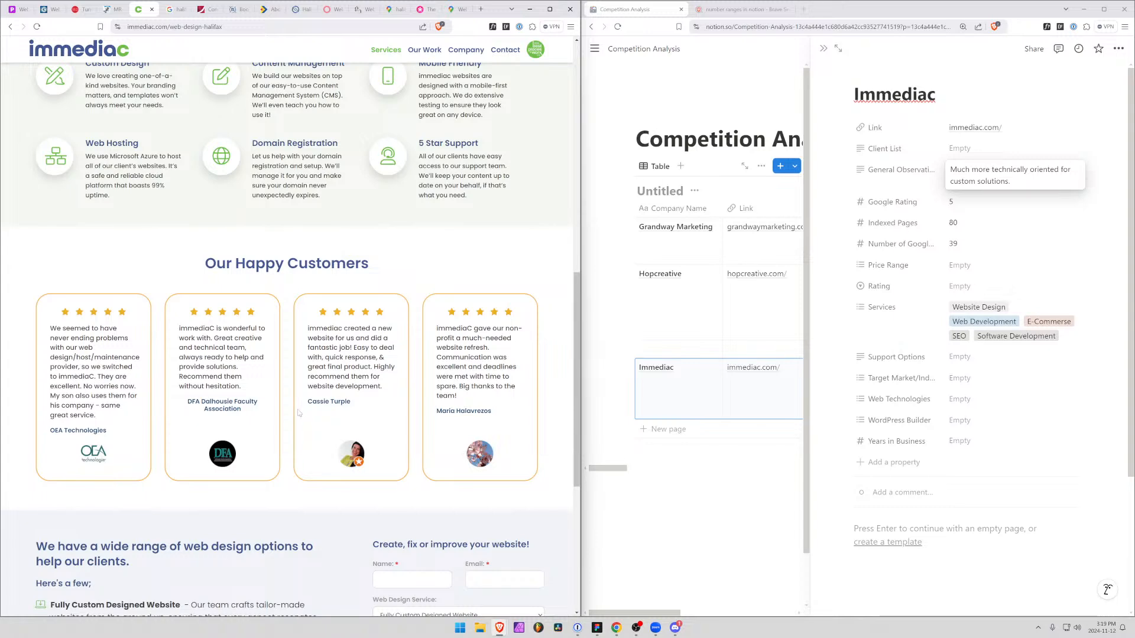
scroll(283, 385, "up", 3)
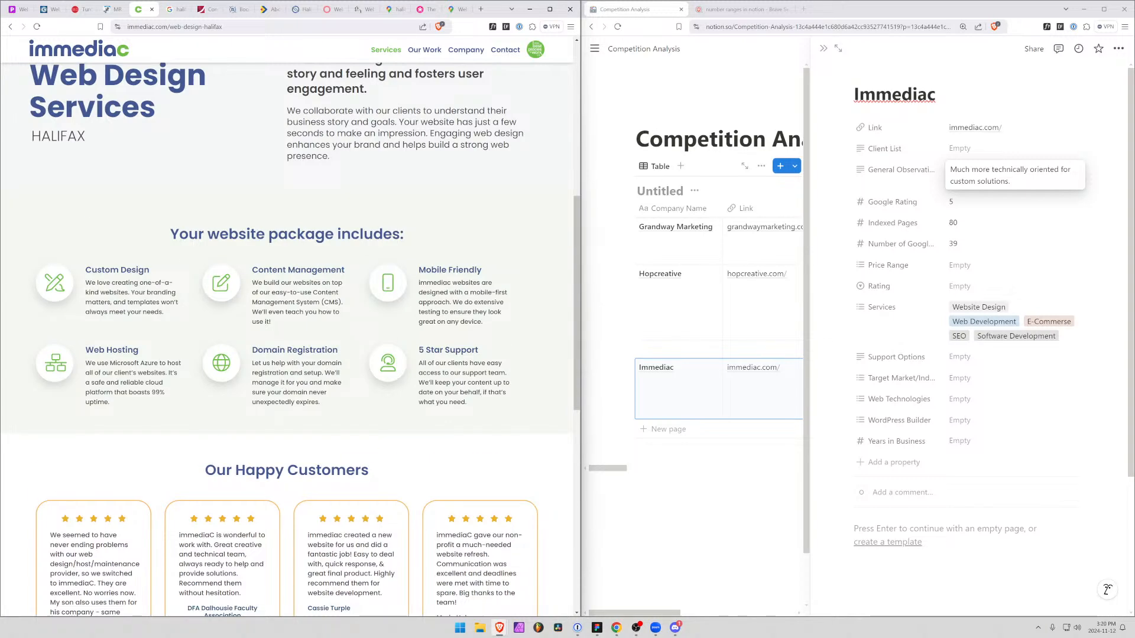
double_click(305, 350)
left_click_drag(426, 350, 483, 392)
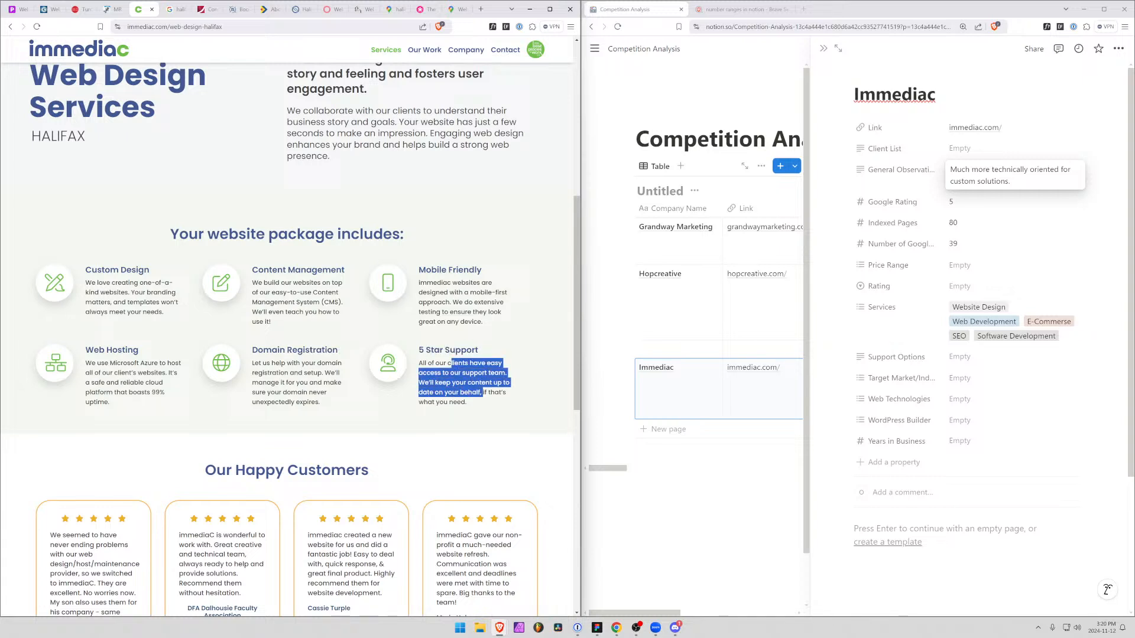
left_click(483, 392)
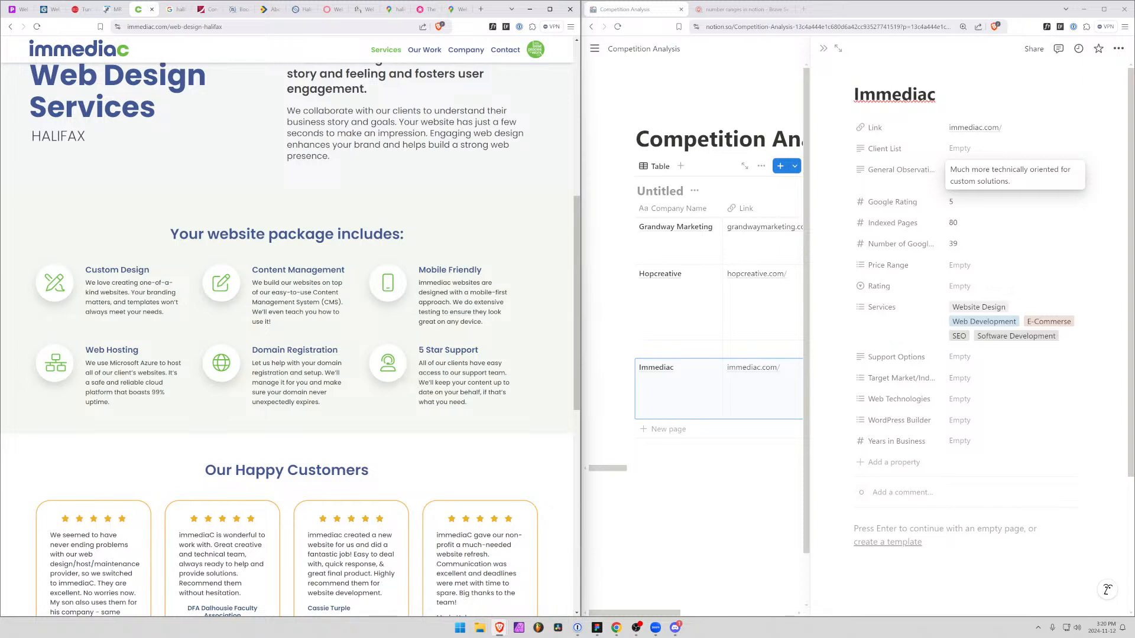
left_click_drag(419, 382, 480, 392)
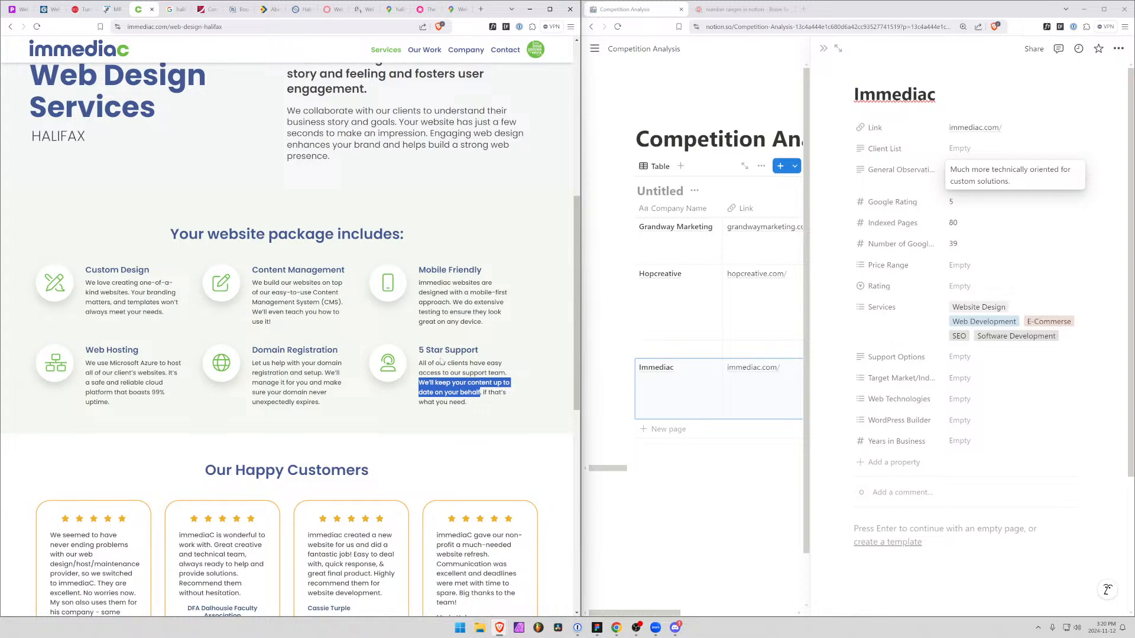
scroll(251, 417, "down", 3)
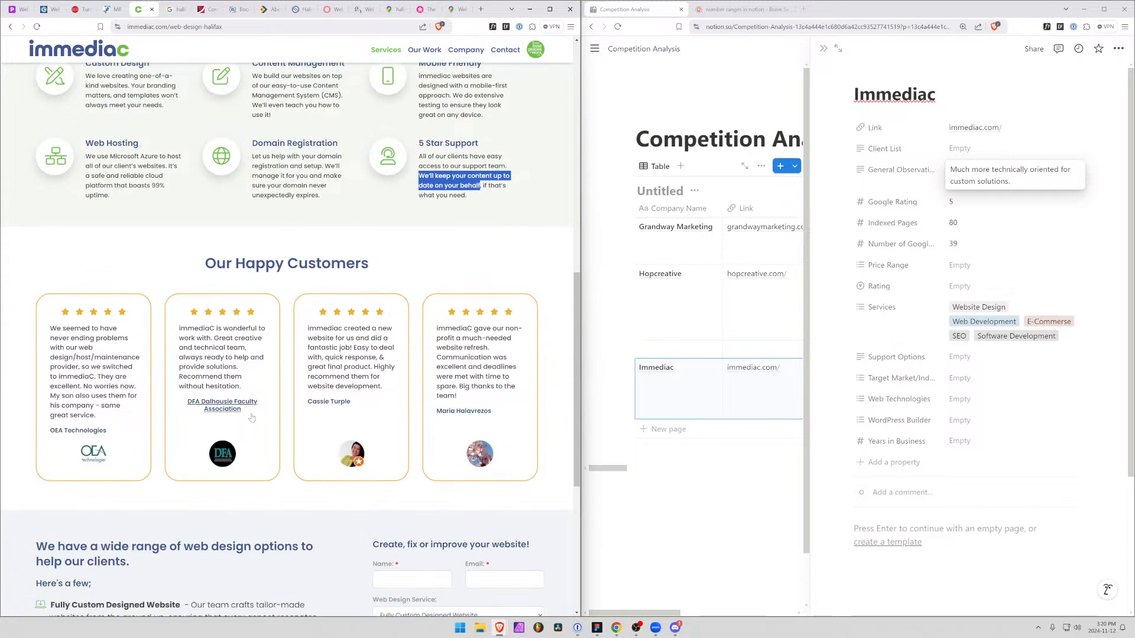
Read the web design options at the end of the Web Design page, including Fully Custom Designed Website, Website Move and Logo Design
scroll(252, 417, "down", 2)
scroll(252, 418, "down", 3)
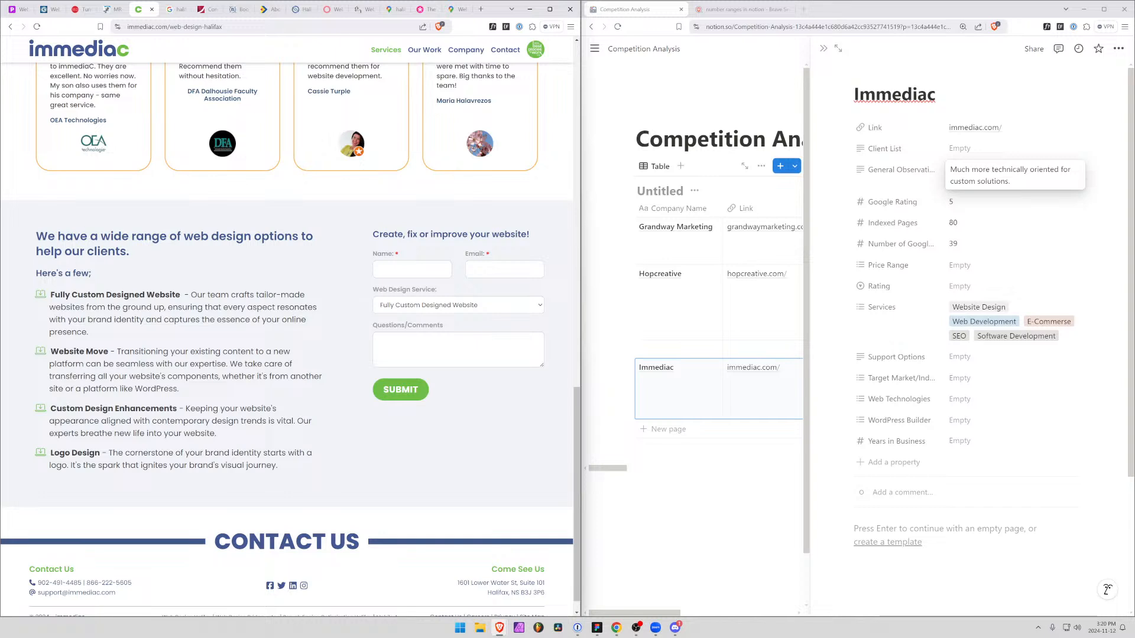
left_click_drag(60, 295, 177, 295)
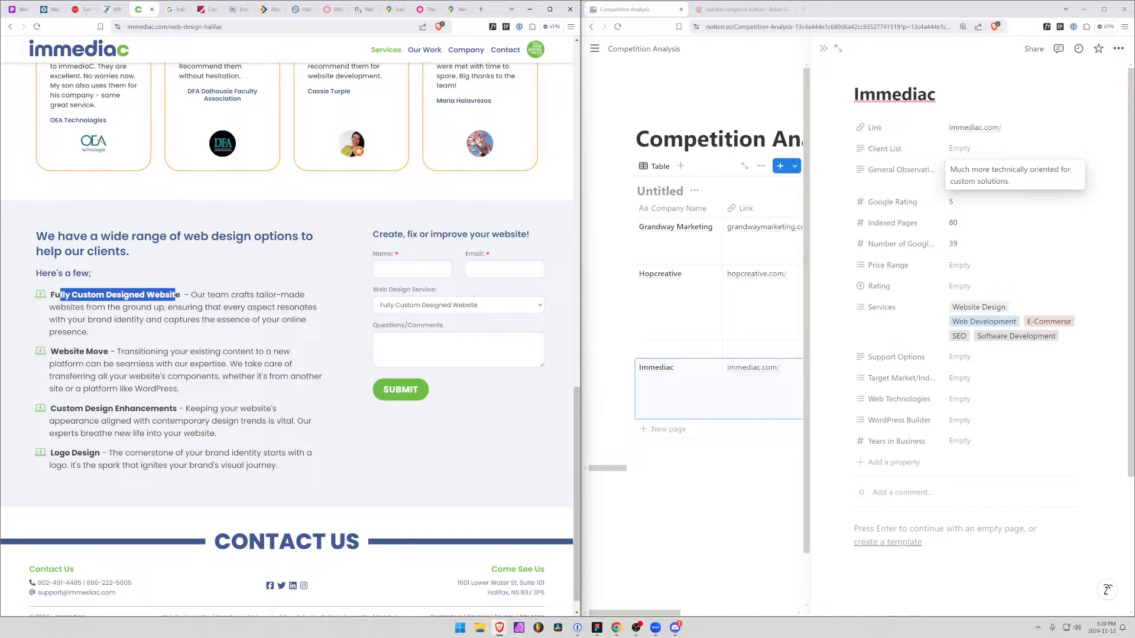
left_click_drag(104, 351, 64, 351)
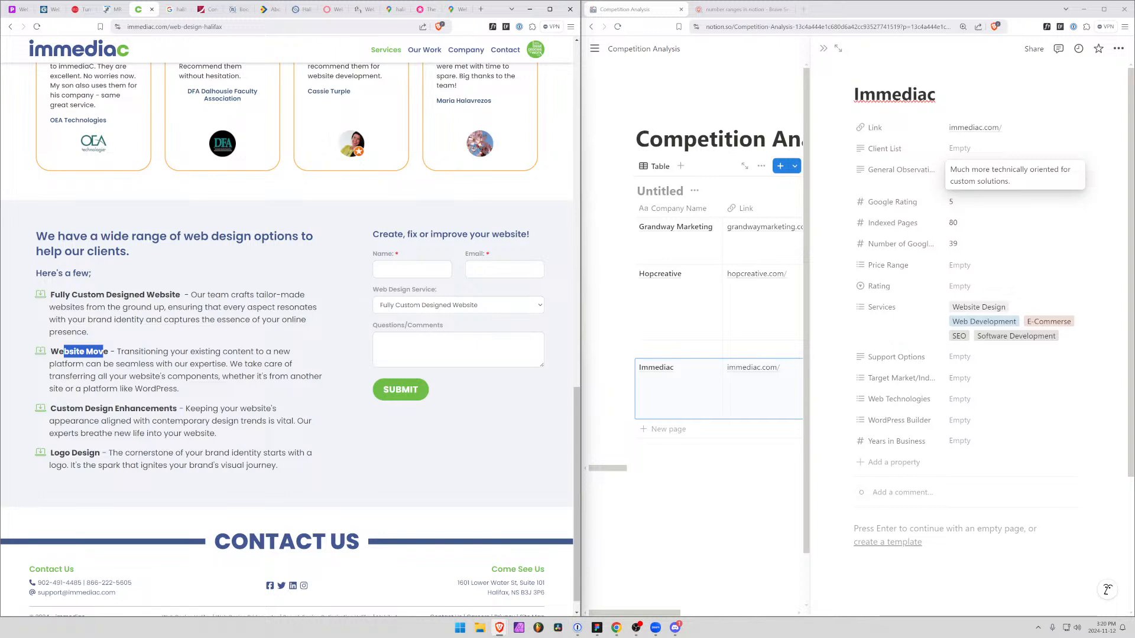
left_click_drag(65, 388, 179, 389)
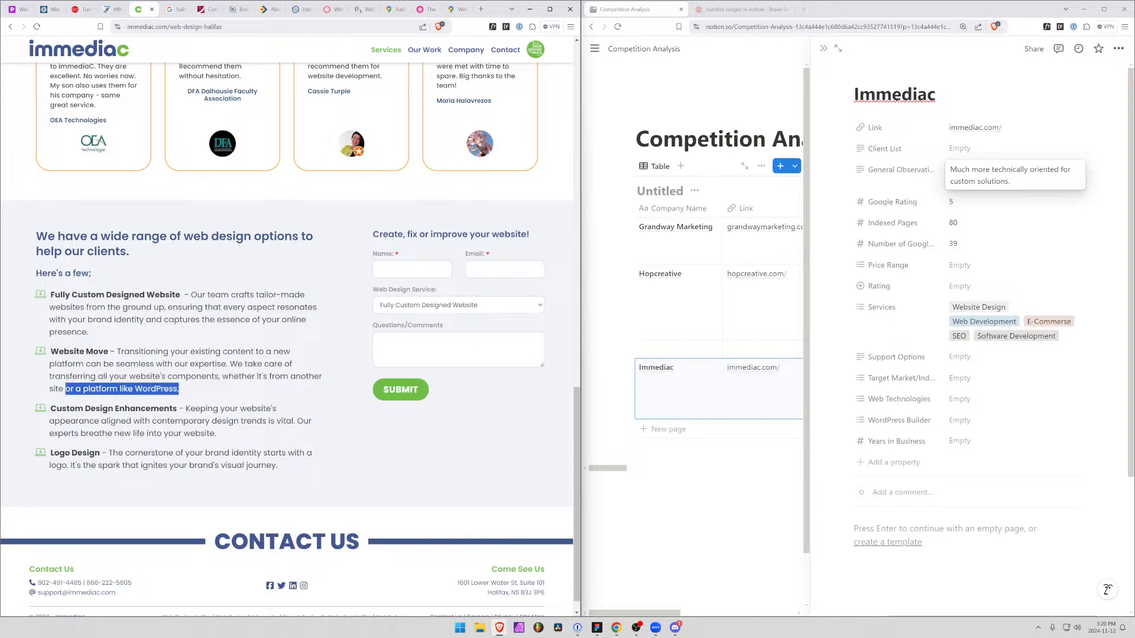
left_click_drag(72, 377, 178, 389)
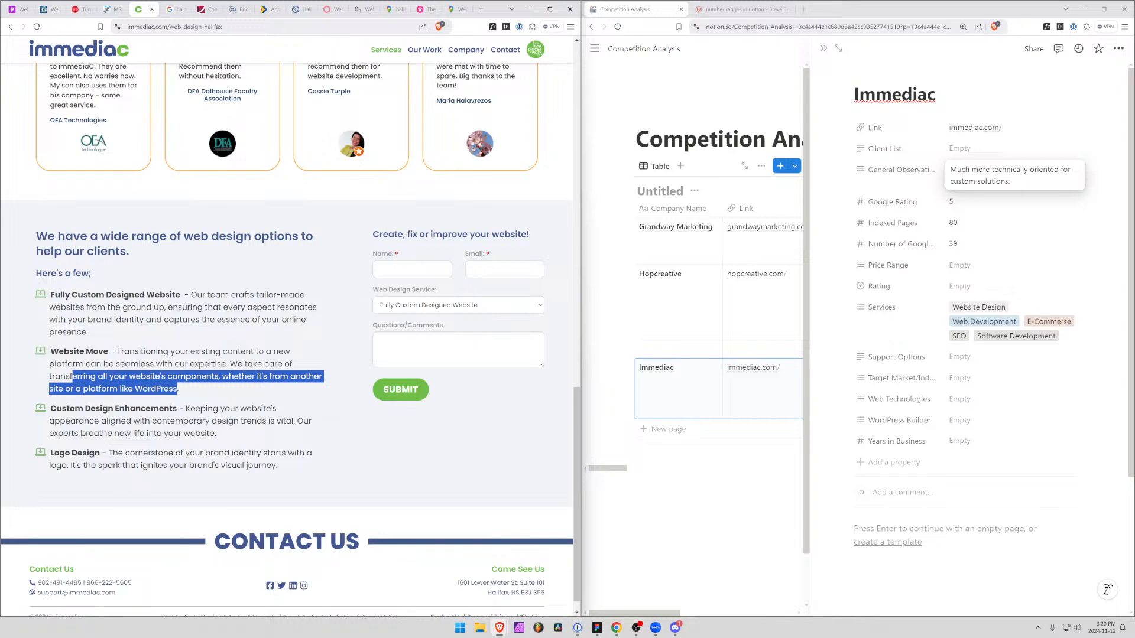
left_click_drag(95, 453, 59, 453)
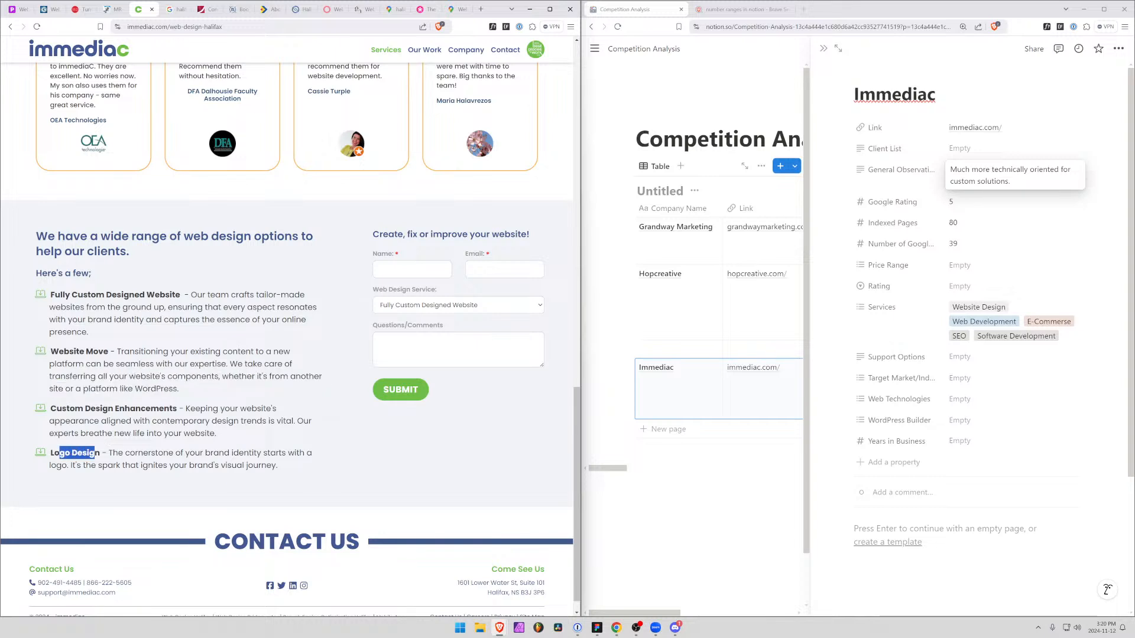
left_click(104, 459)
scroll(104, 459, "down", 1)
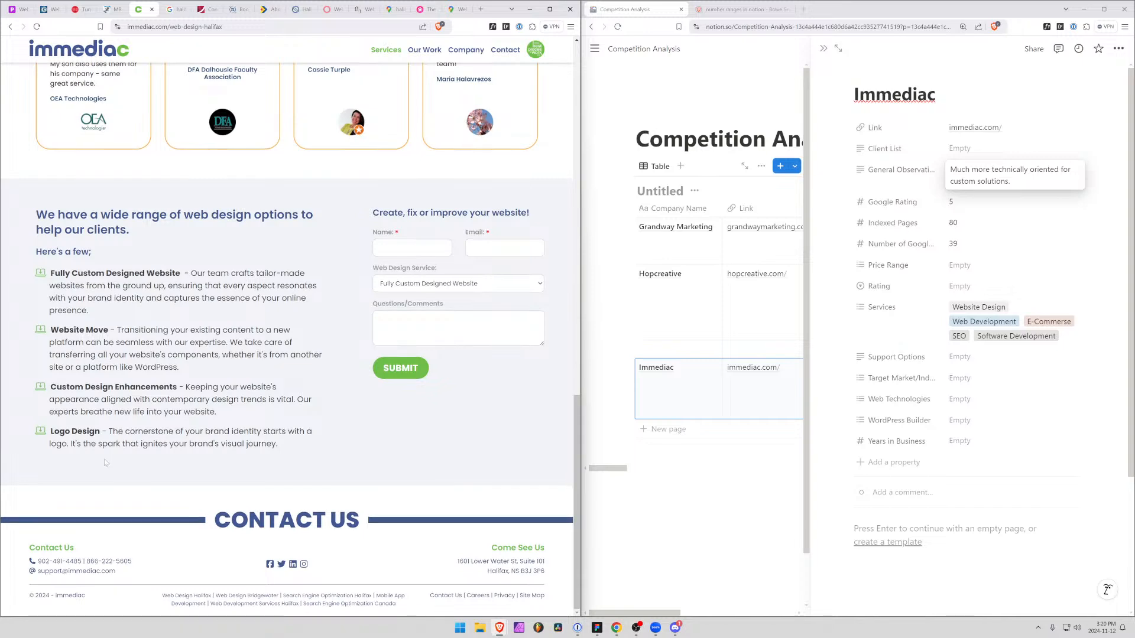
scroll(105, 460, "up", 3)
scroll(105, 461, "down", 3)
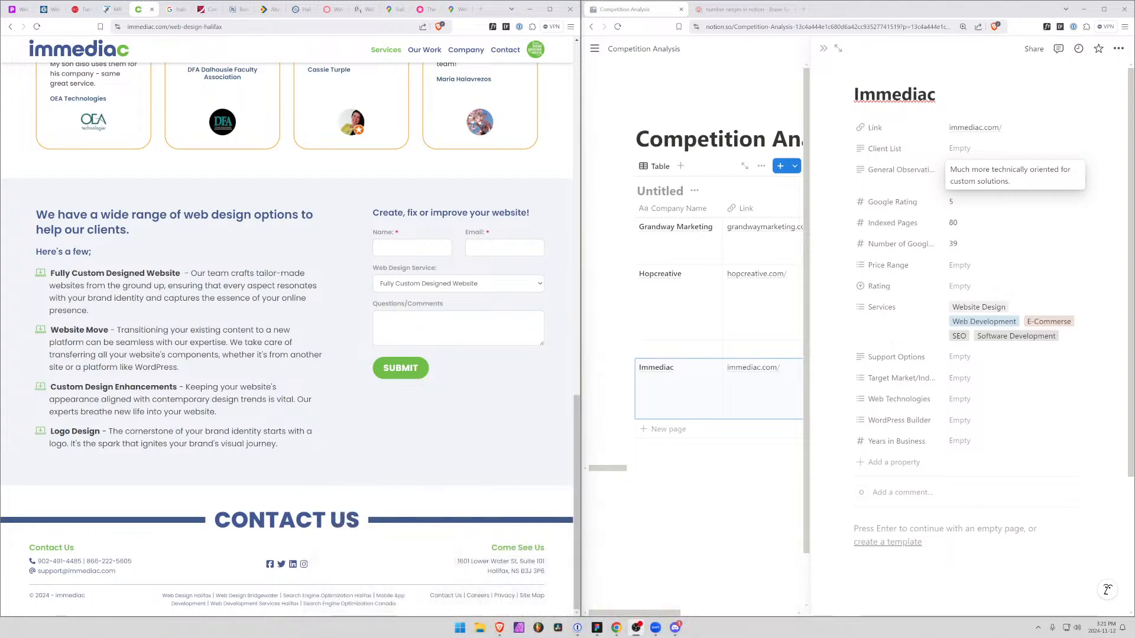
Review the whole Web Design page again, rereading the 5 Star Support description in the website package
scroll(18, 470, "up", 4)
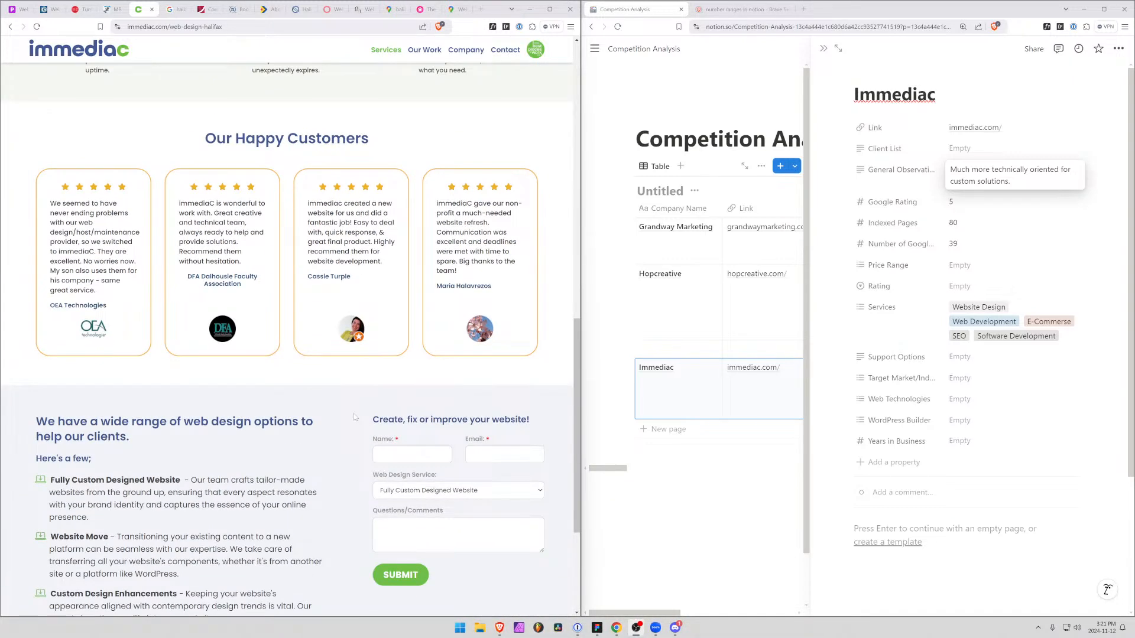
scroll(355, 417, "up", 7)
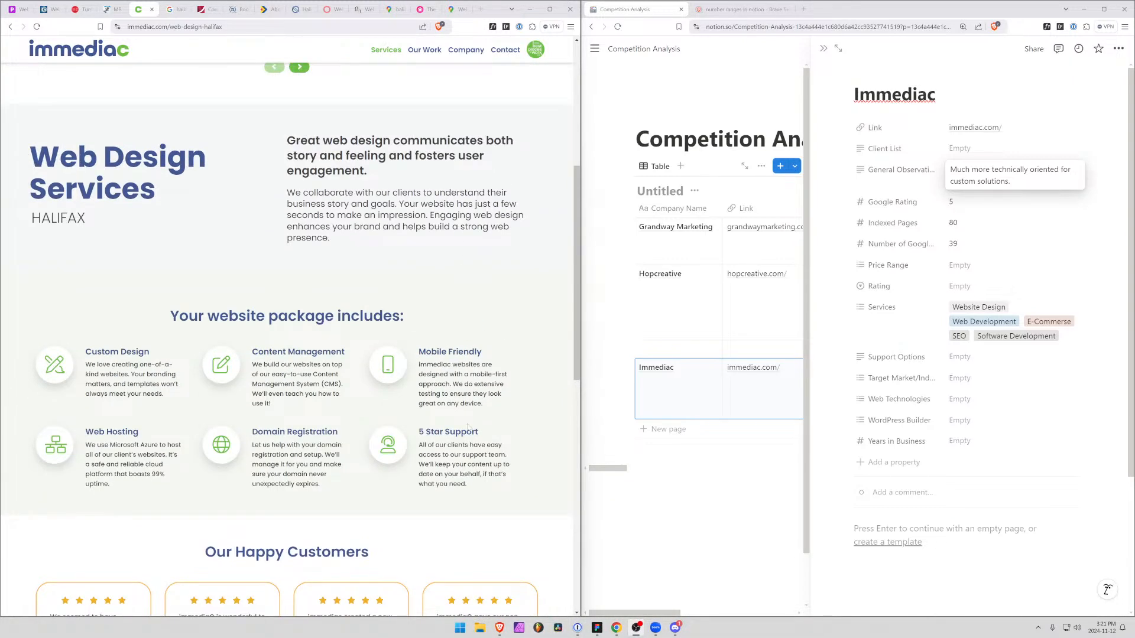
scroll(394, 423, "up", 5)
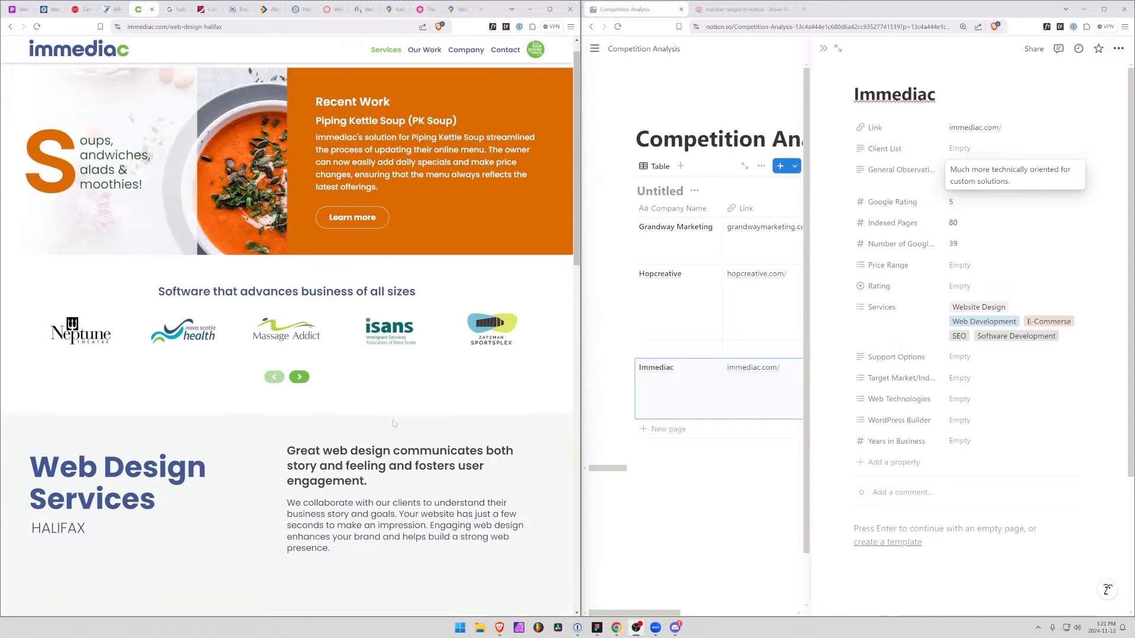
scroll(394, 424, "down", 7)
left_click_drag(466, 382, 418, 341)
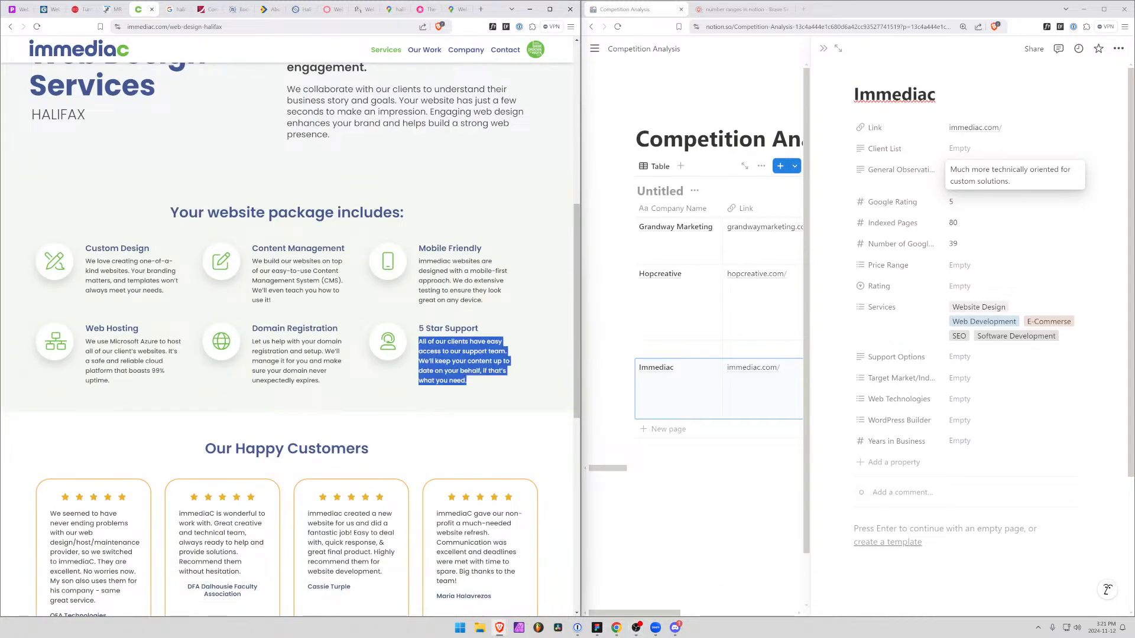
scroll(427, 398, "down", 9)
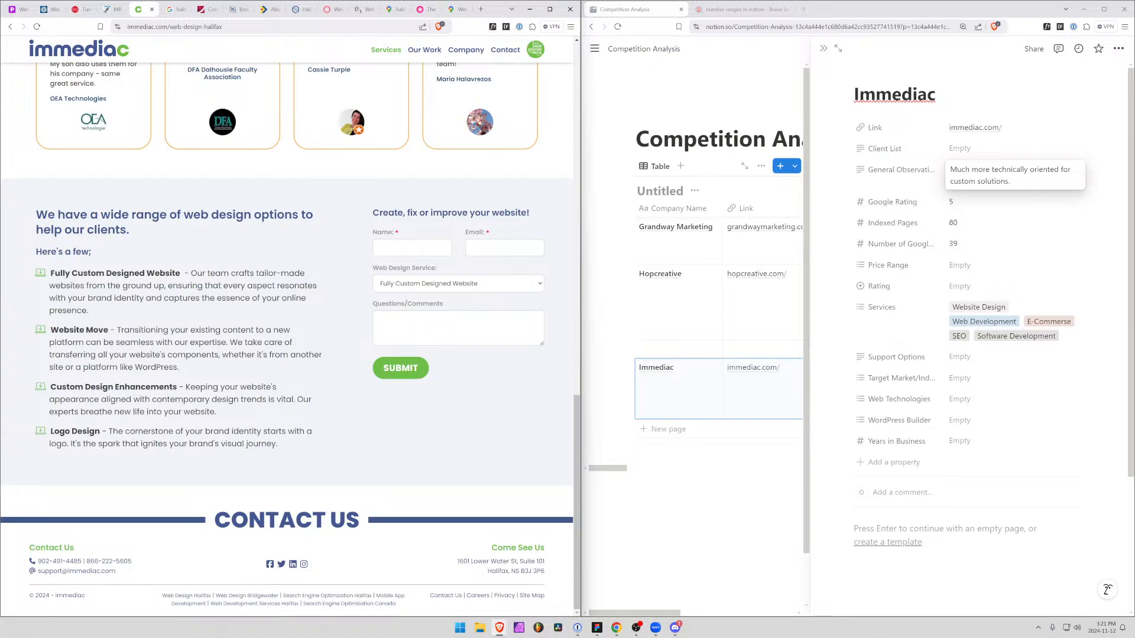
Return to the start of the Web Design page and open and read the Piping Kettle Soup recent work case study
scroll(188, 445, "up", 5)
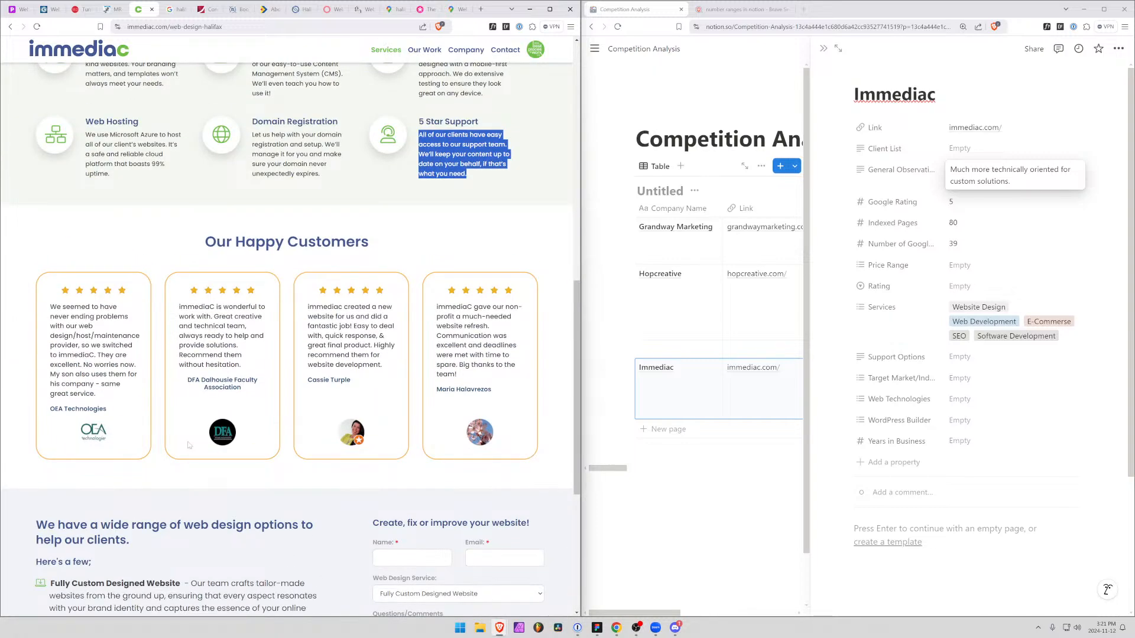
scroll(189, 443, "up", 10)
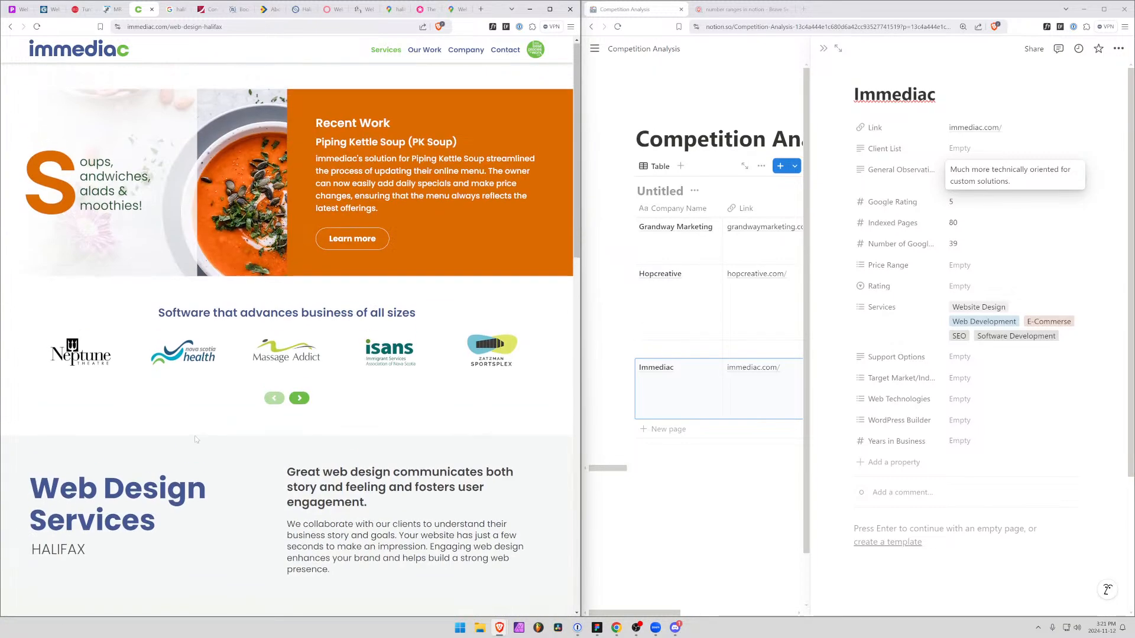
left_click(370, 243)
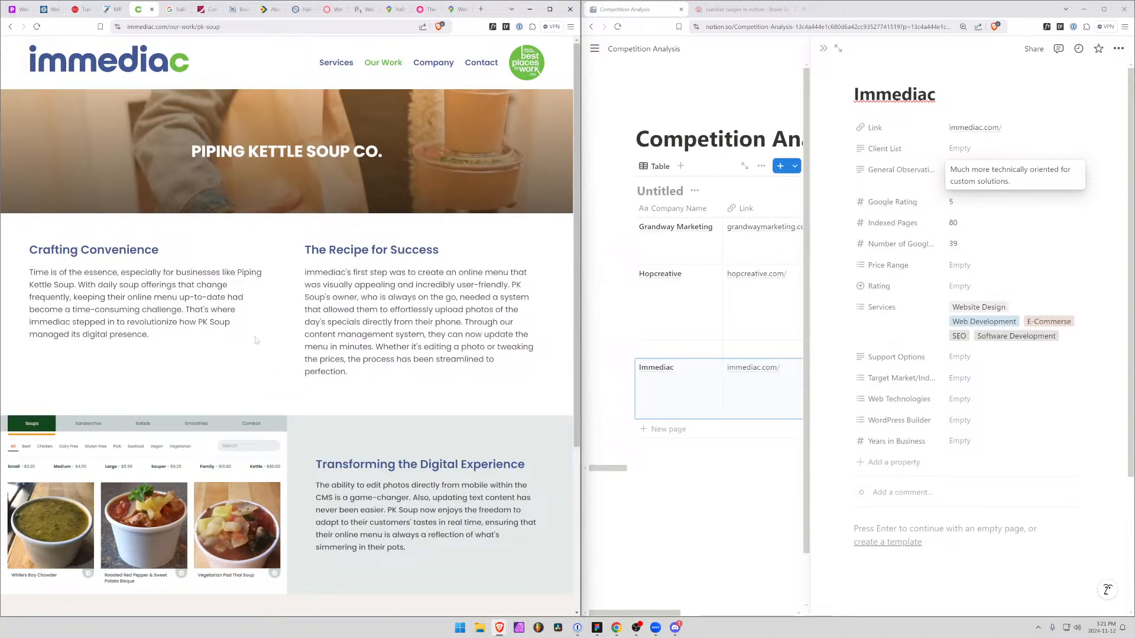
scroll(225, 335, "down", 4)
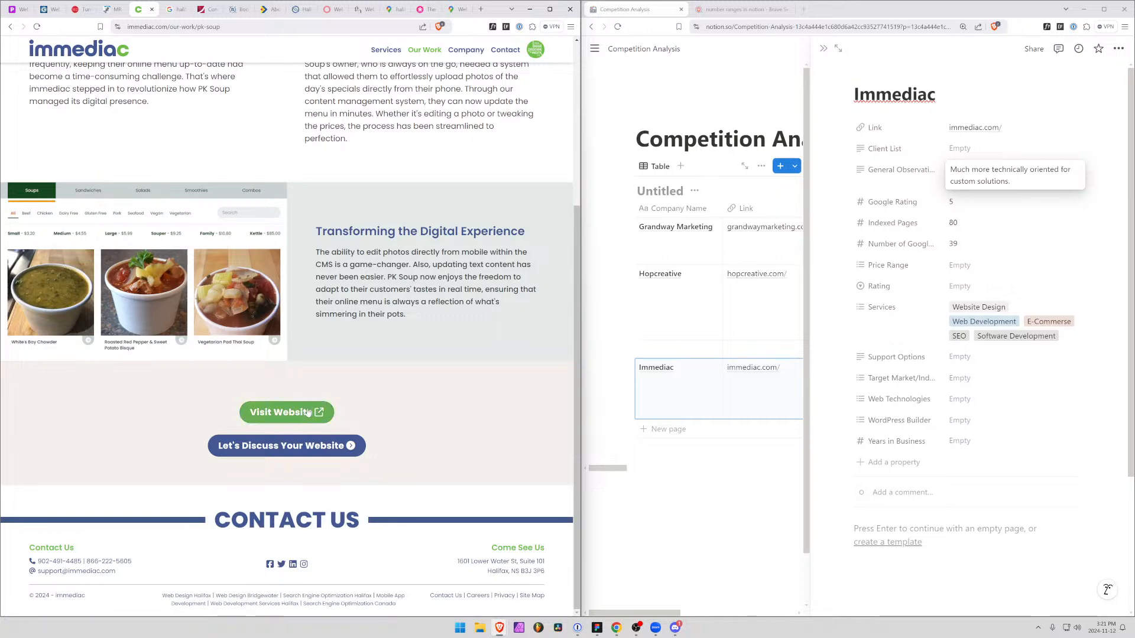
Visit the live Piping Kettle Soup website from the case study, dismiss the Order Now popup and skim the home page
left_click(304, 412)
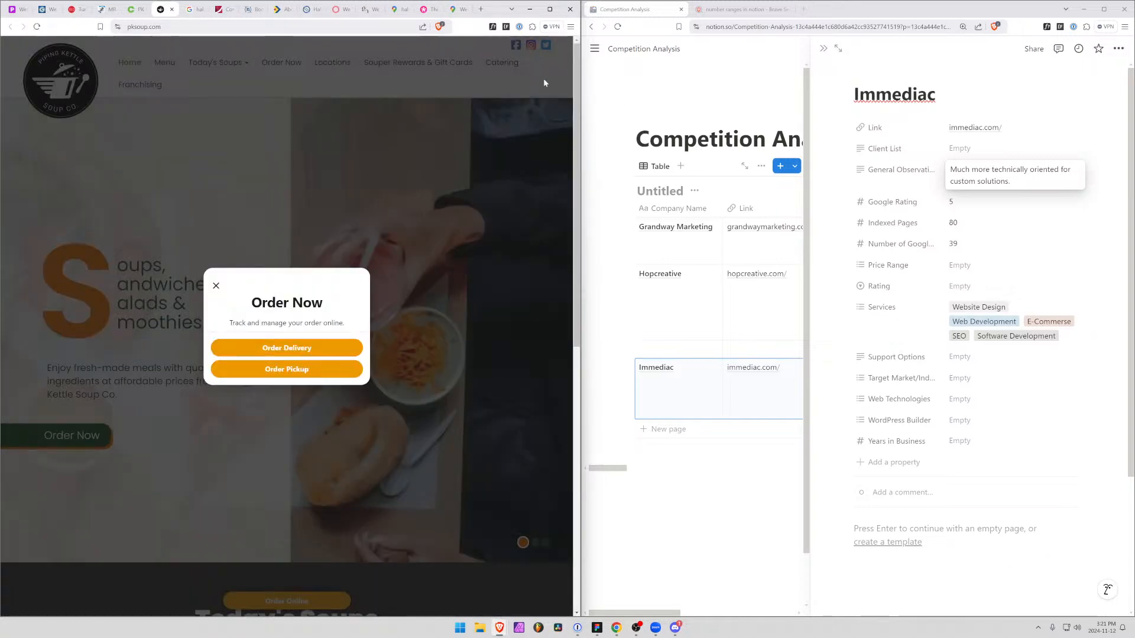
left_click(215, 286)
scroll(372, 264, "down", 8)
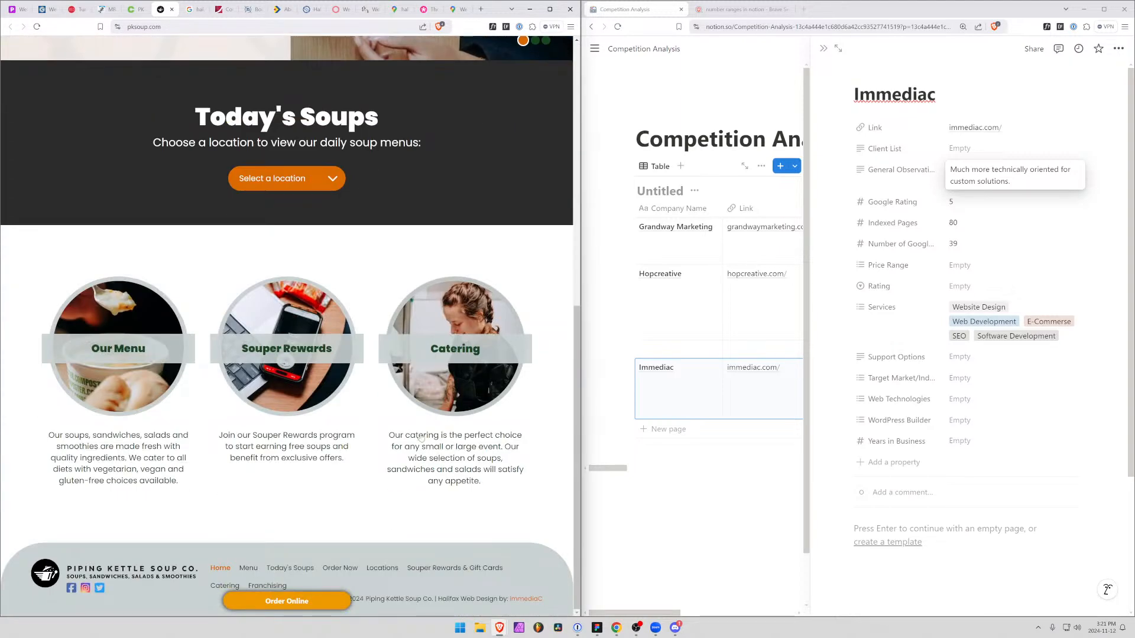
scroll(414, 435, "up", 8)
Open the Piping Kettle menu page and look through its Soups, Sandwiches, Salads, Smoothies and Combos sections
left_click(178, 69)
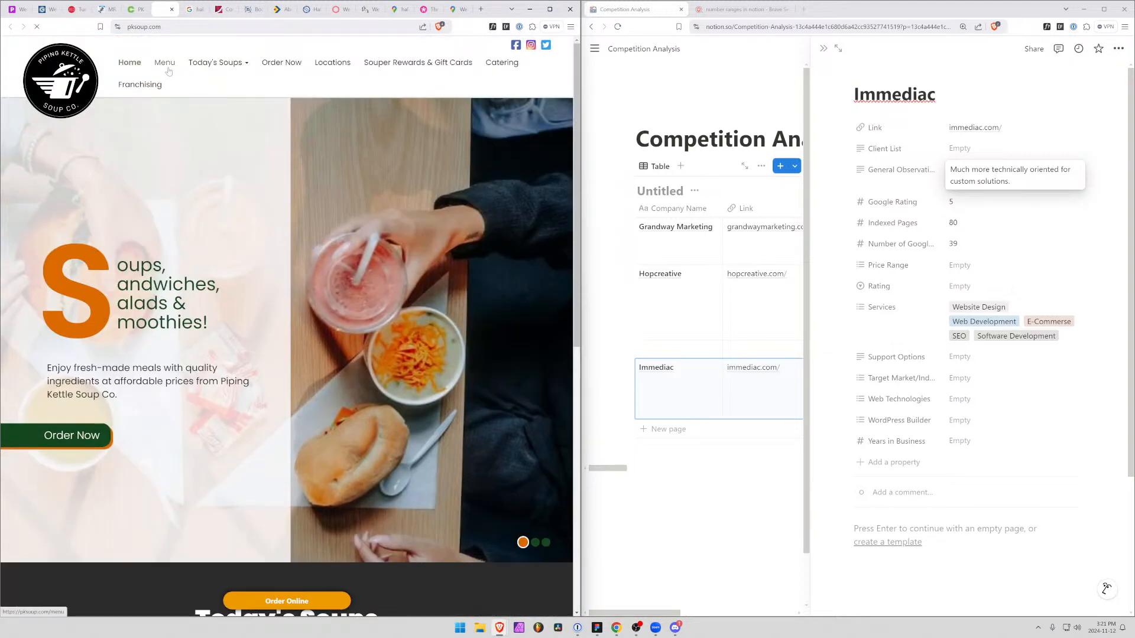
scroll(319, 450, "down", 7)
scroll(319, 450, "up", 3)
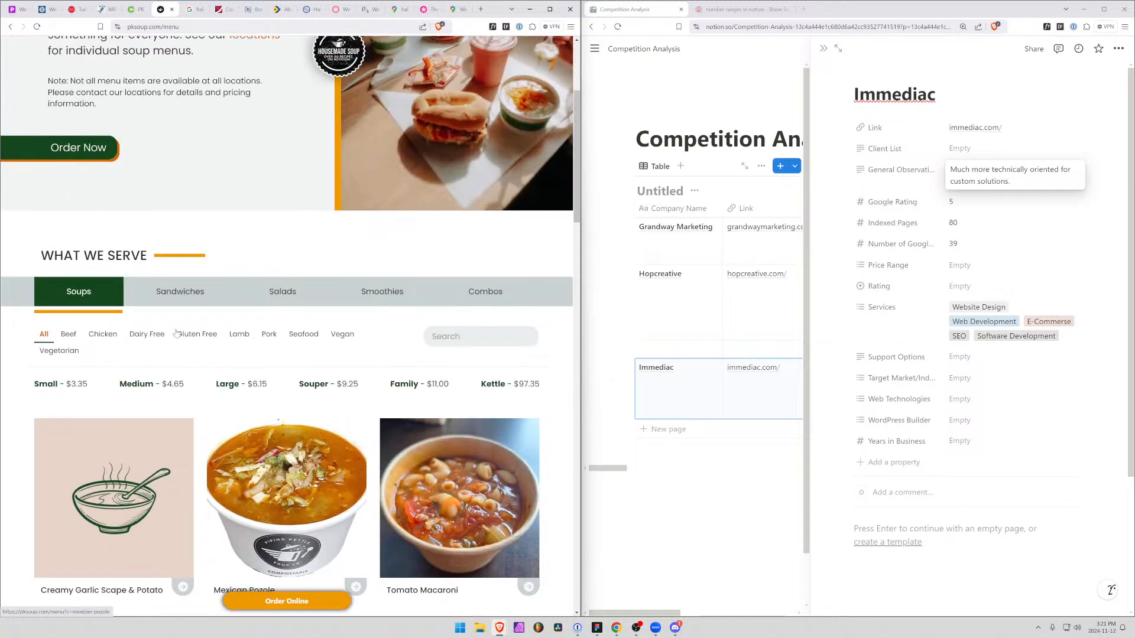
left_click(213, 292)
left_click(268, 296)
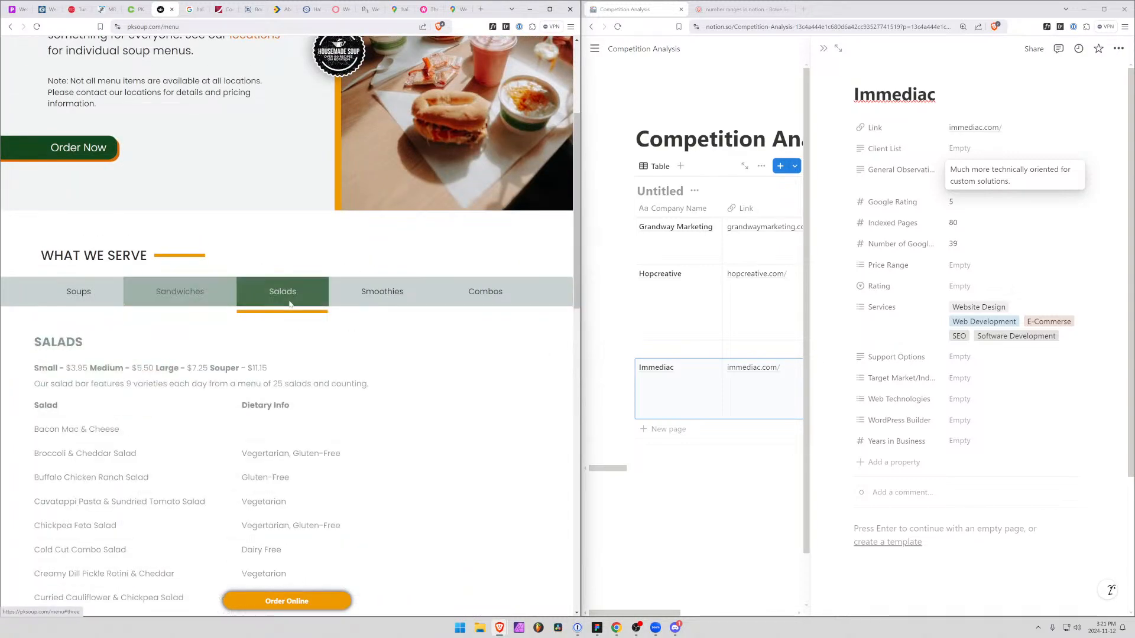
left_click(382, 291)
left_click(485, 291)
scroll(340, 343, "up", 3)
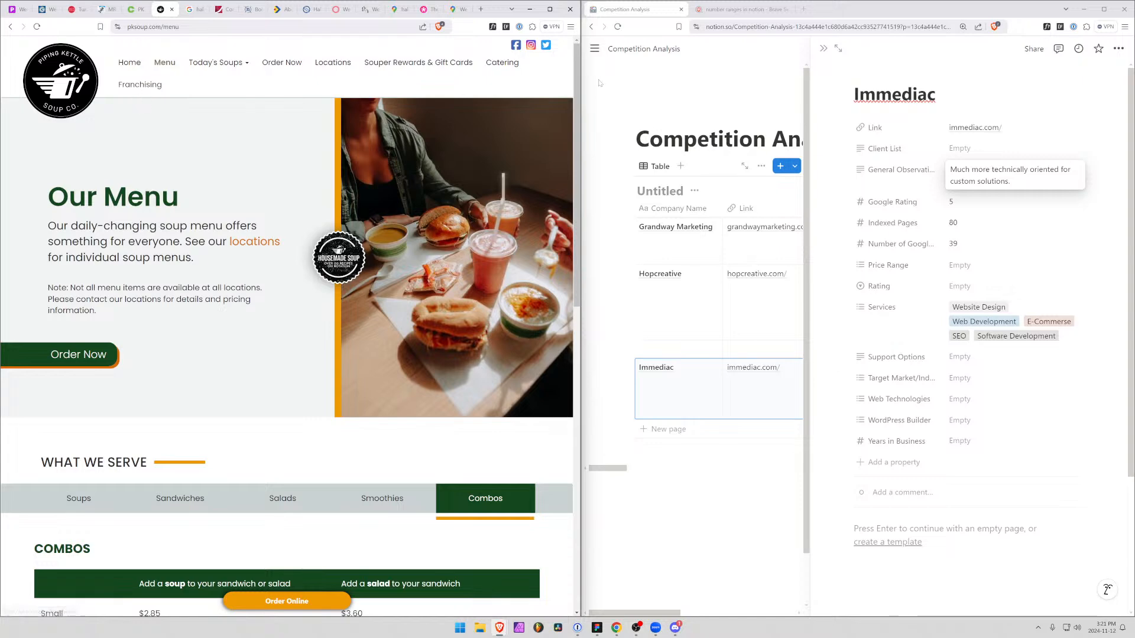
View the Piping Kettle Catering page and skim the Franchising page with its frequently asked questions
left_click(502, 62)
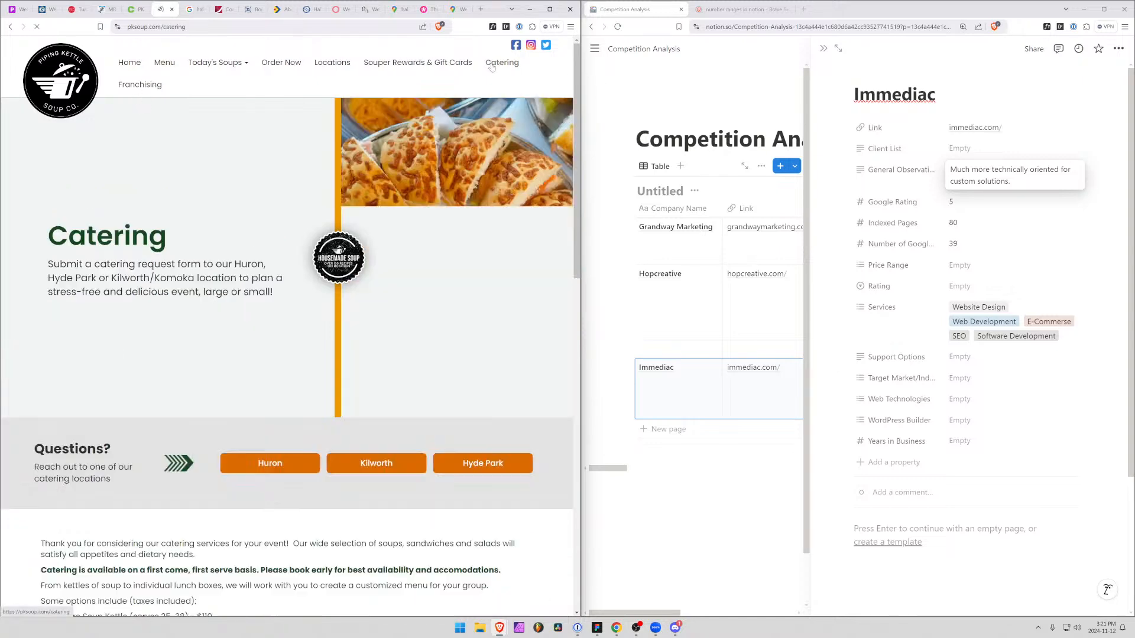
left_click(140, 84)
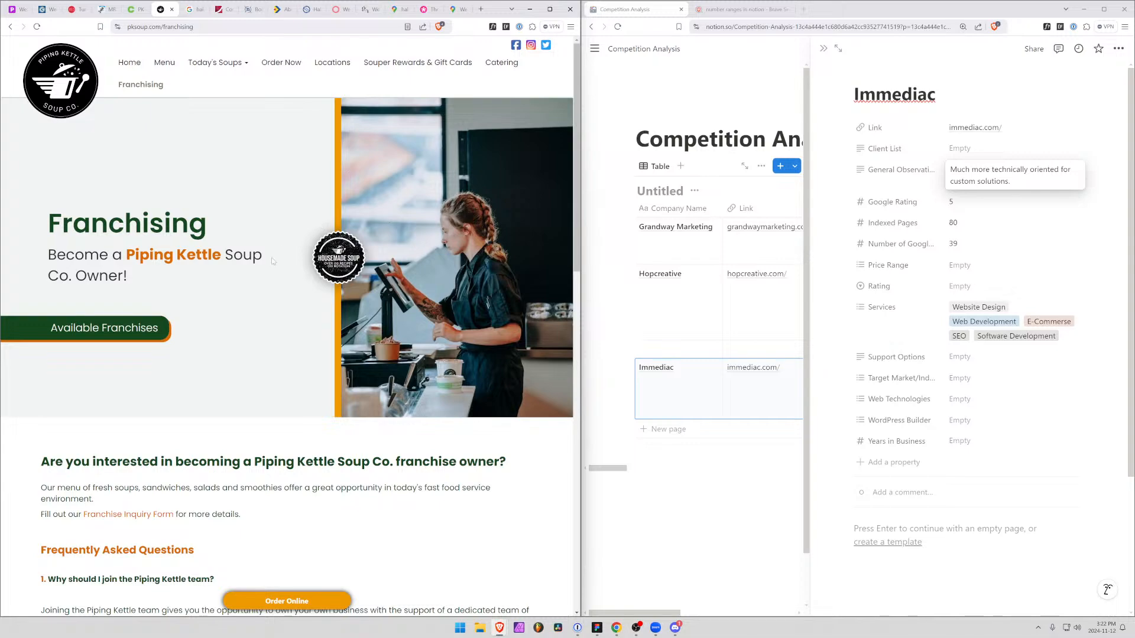
scroll(267, 363, "down", 20)
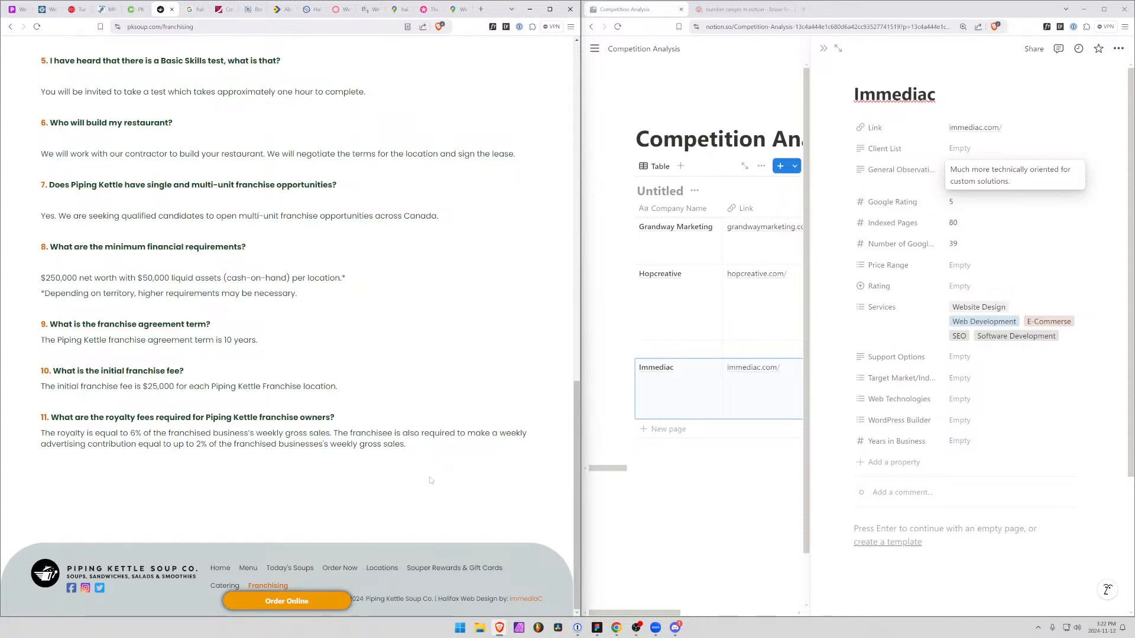
scroll(384, 455, "up", 20)
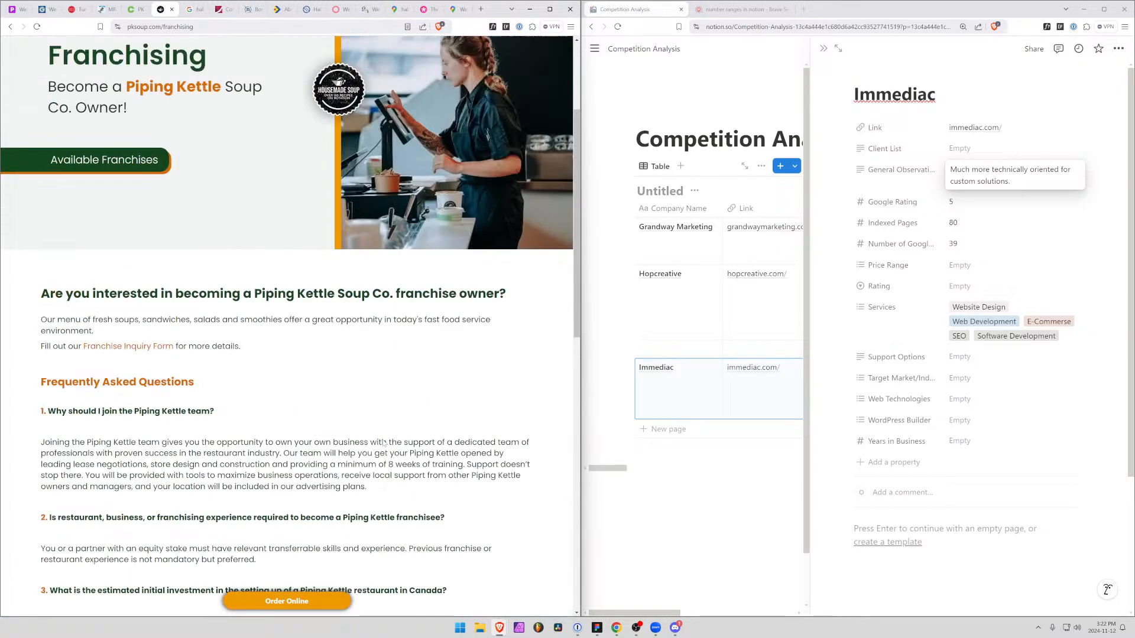
Show the developer tools on the Franchising page, follow its Franchise Inquiry Form link and open that page's source code
key("F12")
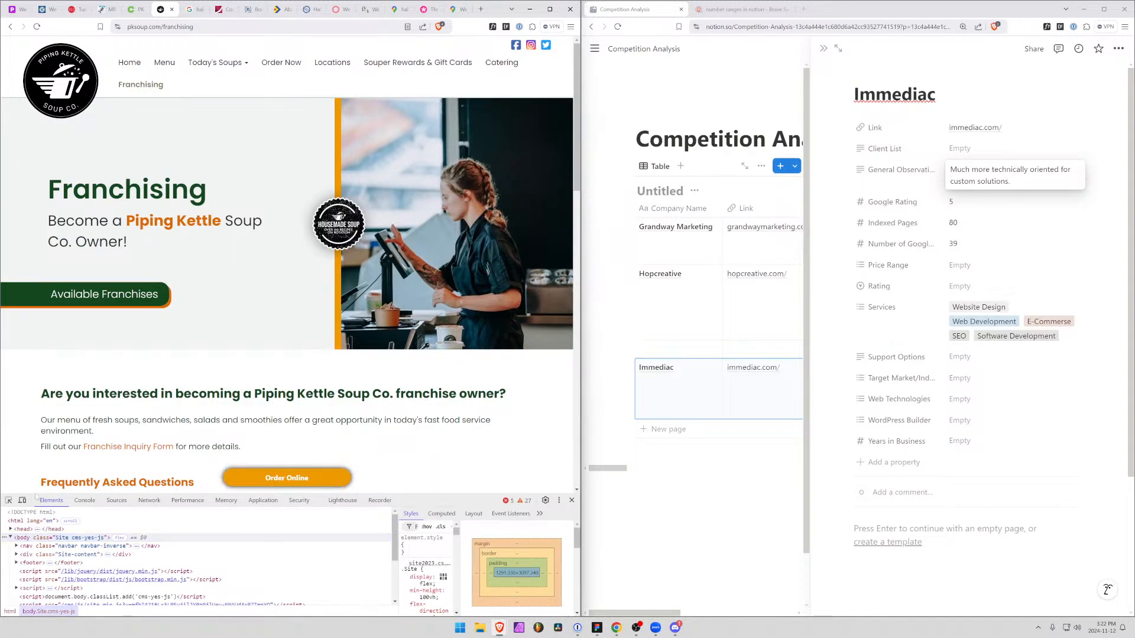
left_click(86, 447)
key("ctrl+u")
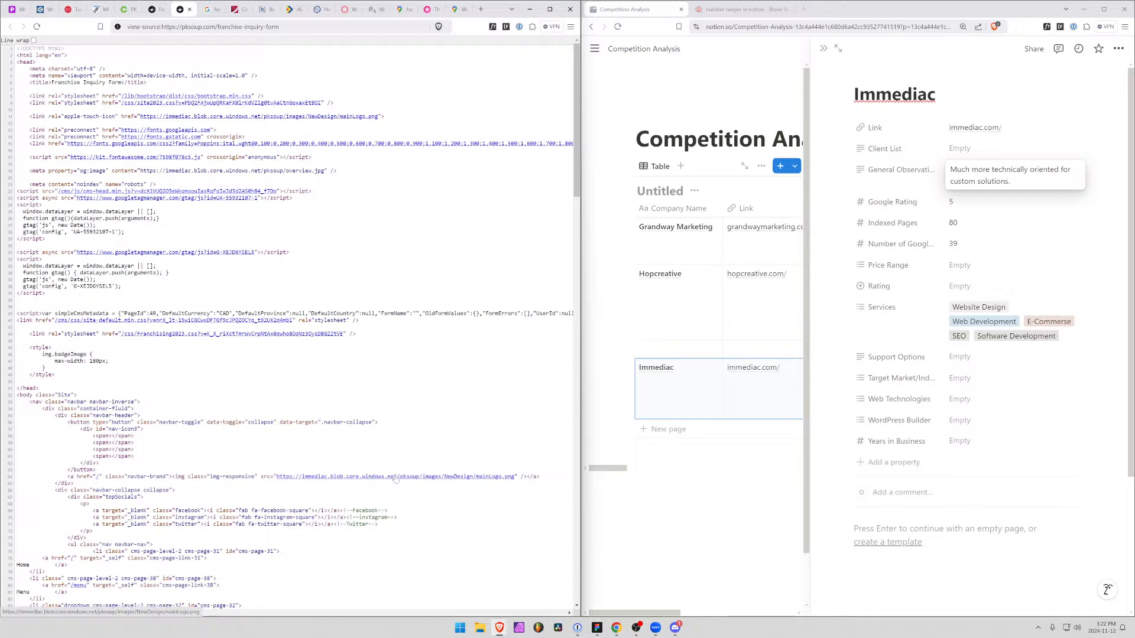
Examine the navigation, banner and form markup in the Franchise Inquiry Form source for clues to the platform used
scroll(343, 467, "down", 3)
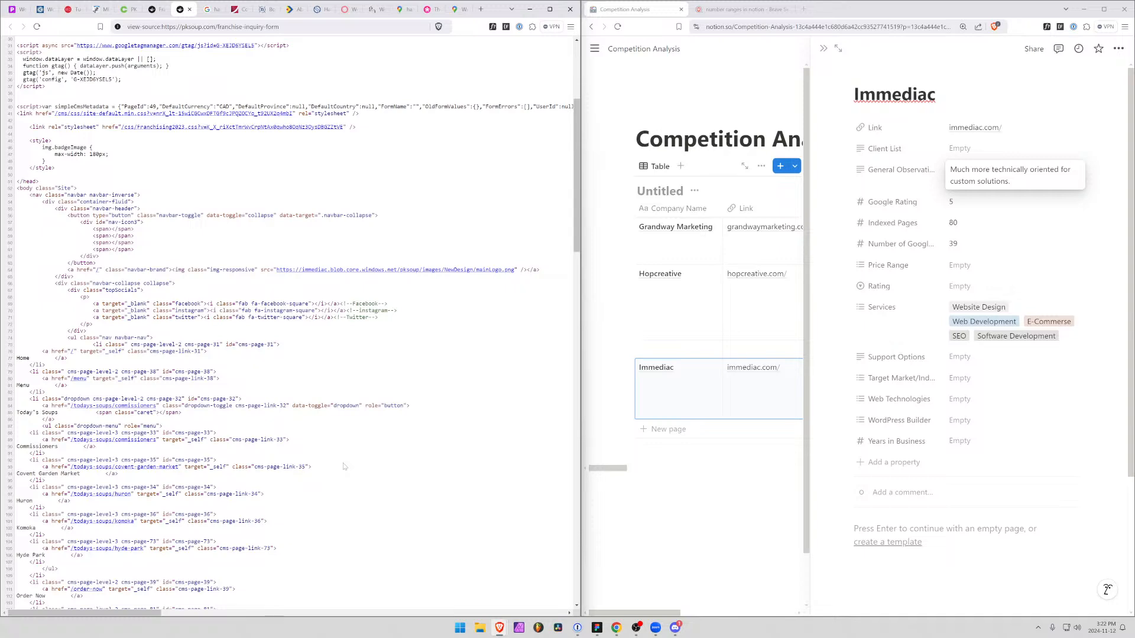
scroll(344, 467, "down", 3)
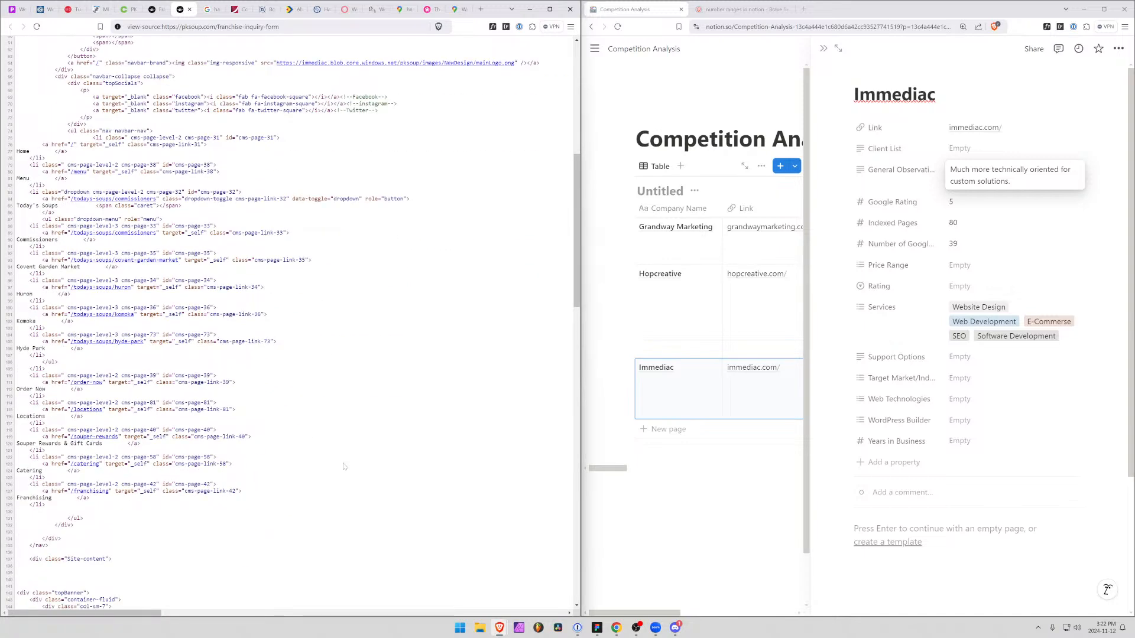
scroll(343, 467, "down", 5)
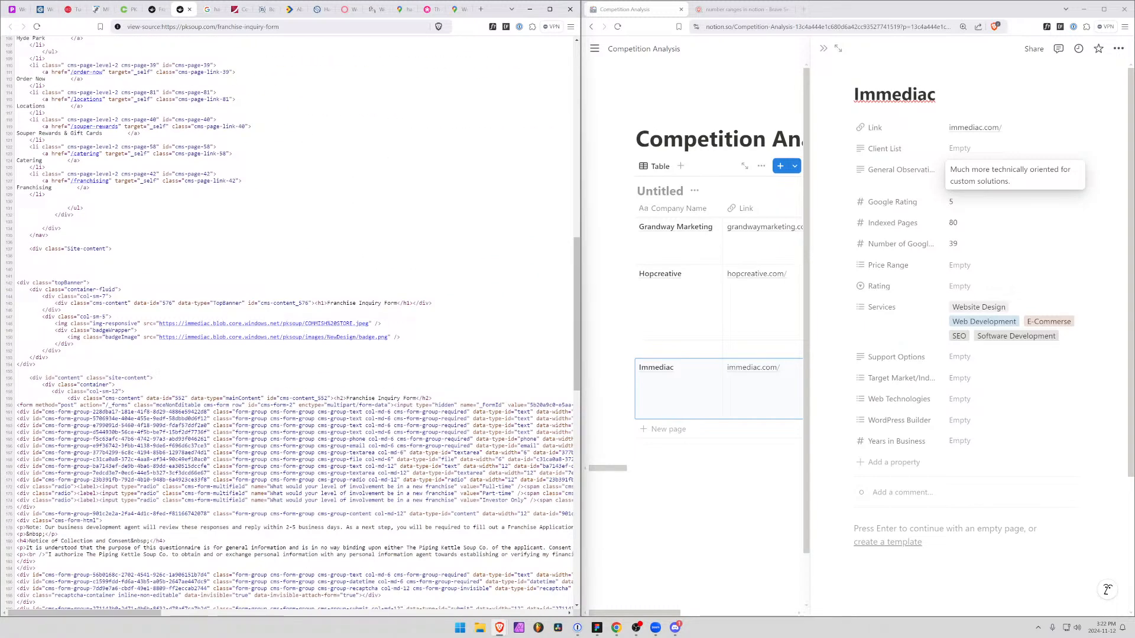
scroll(298, 452, "down", 3)
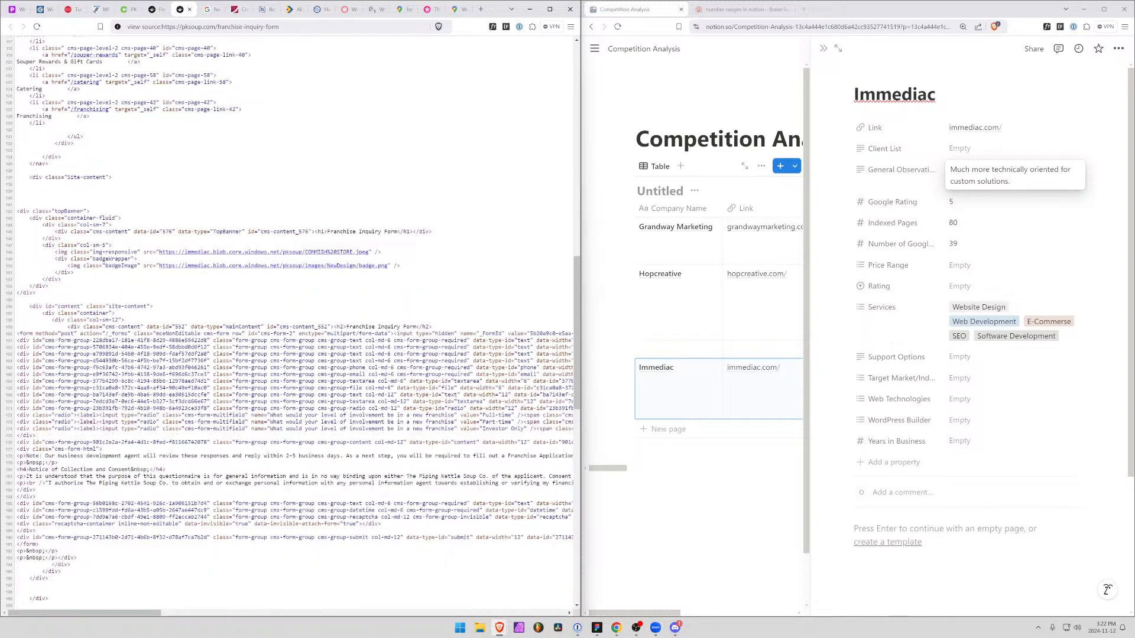
scroll(297, 452, "up", 2)
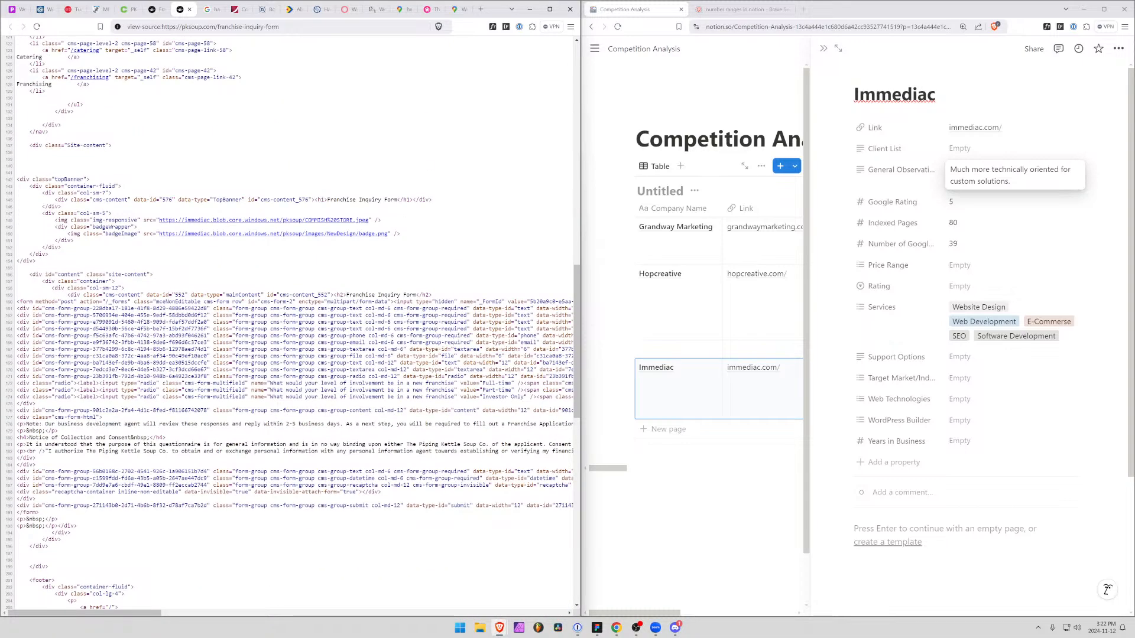
scroll(298, 452, "down", 3)
left_click_drag(394, 264, 365, 264)
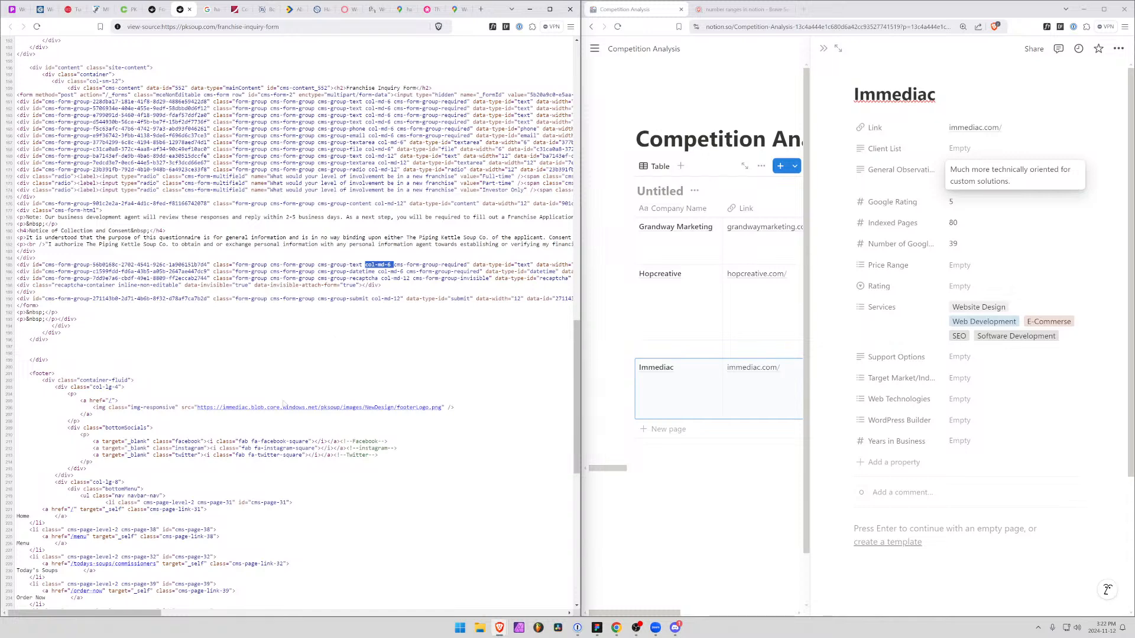
Examine the footer, closing scripts and head section of the page source for the technologies behind the site
scroll(223, 498, "down", 5)
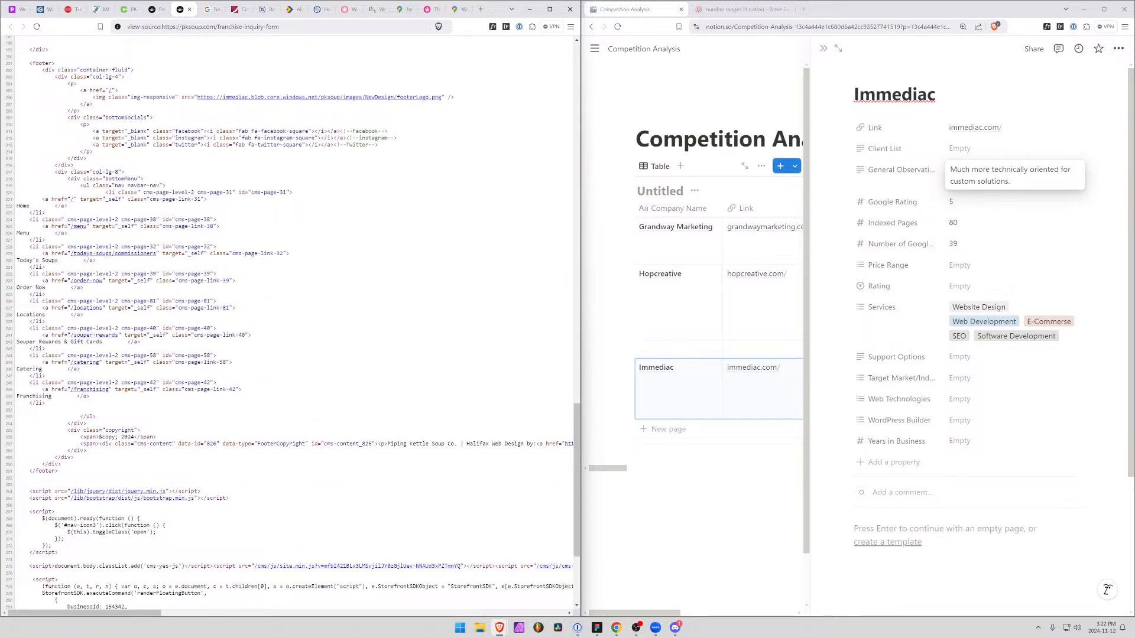
scroll(223, 498, "up", 2)
scroll(222, 498, "down", 4)
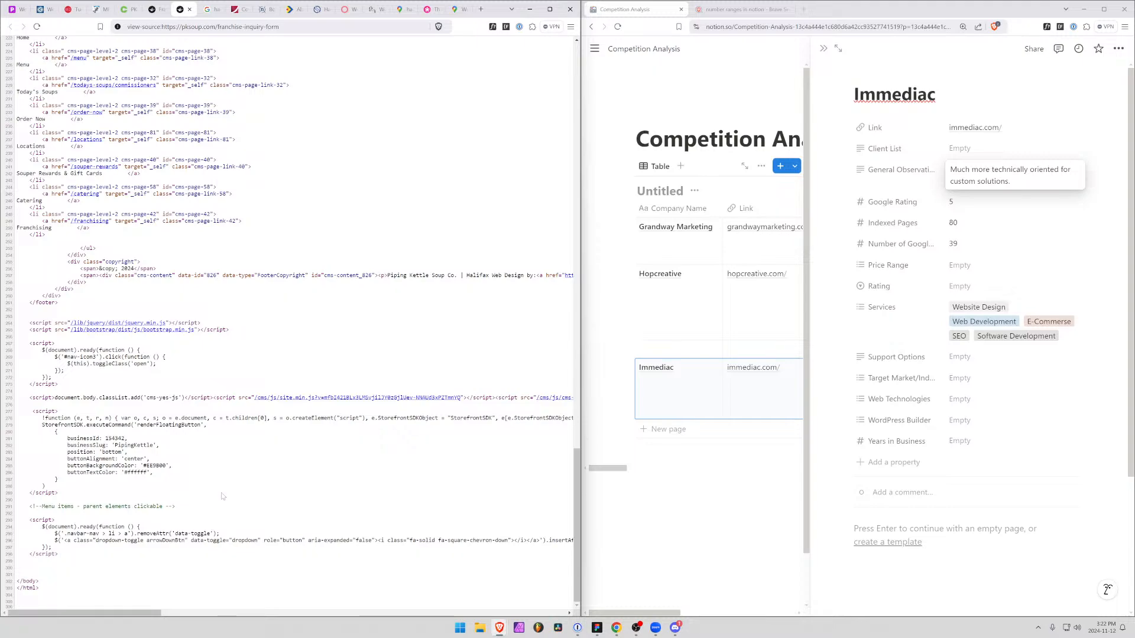
scroll(224, 500, "up", 10)
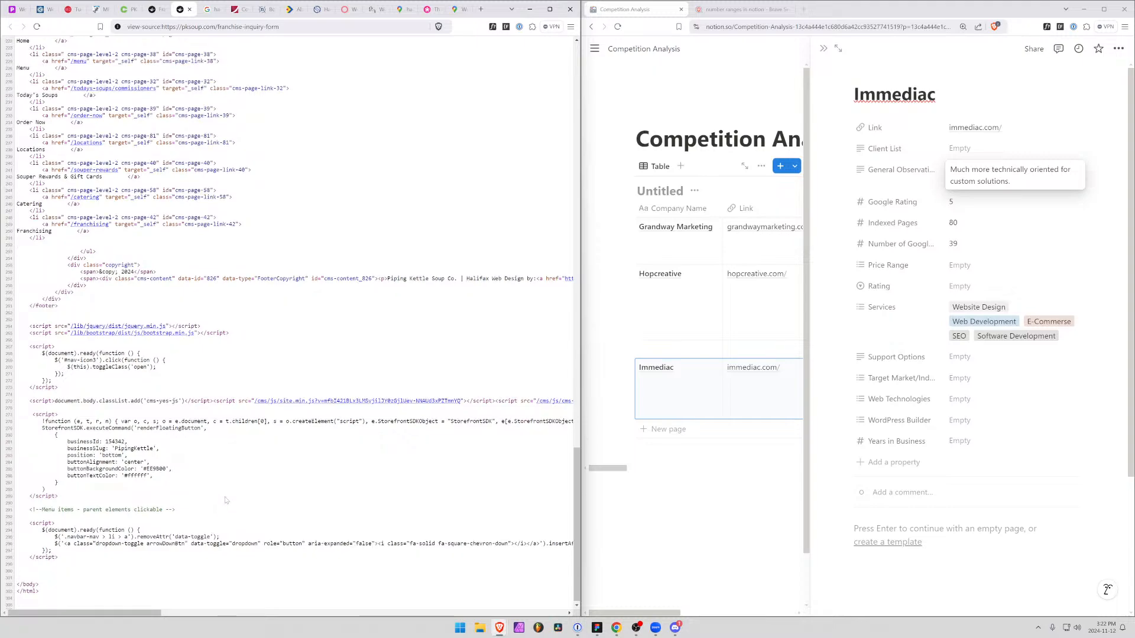
scroll(225, 499, "up", 10)
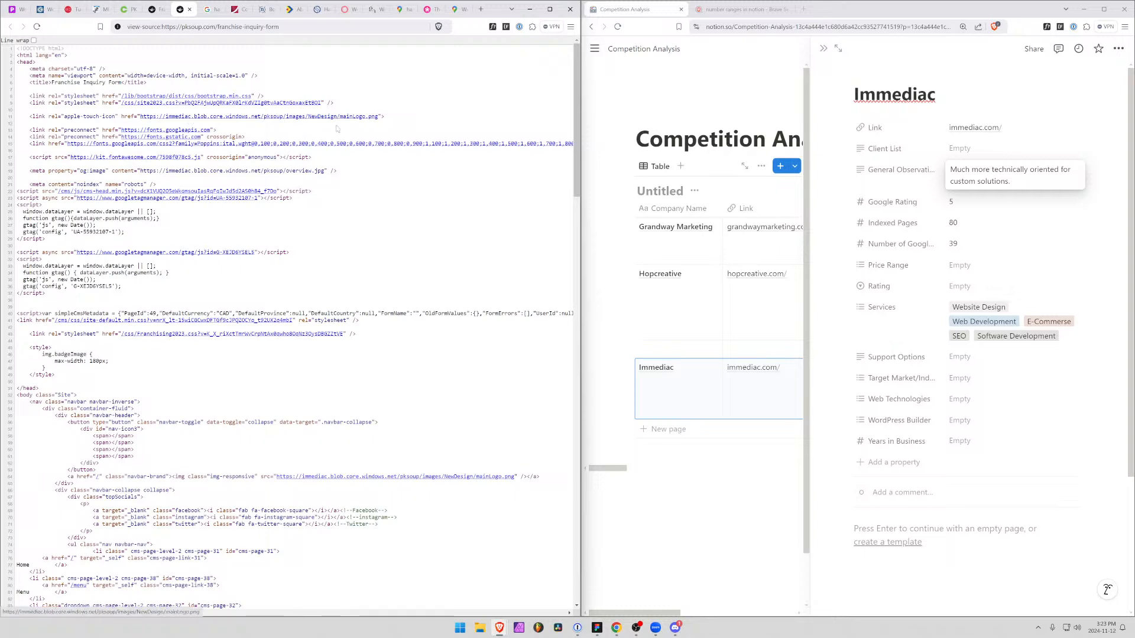
scroll(364, 439, "down", 10)
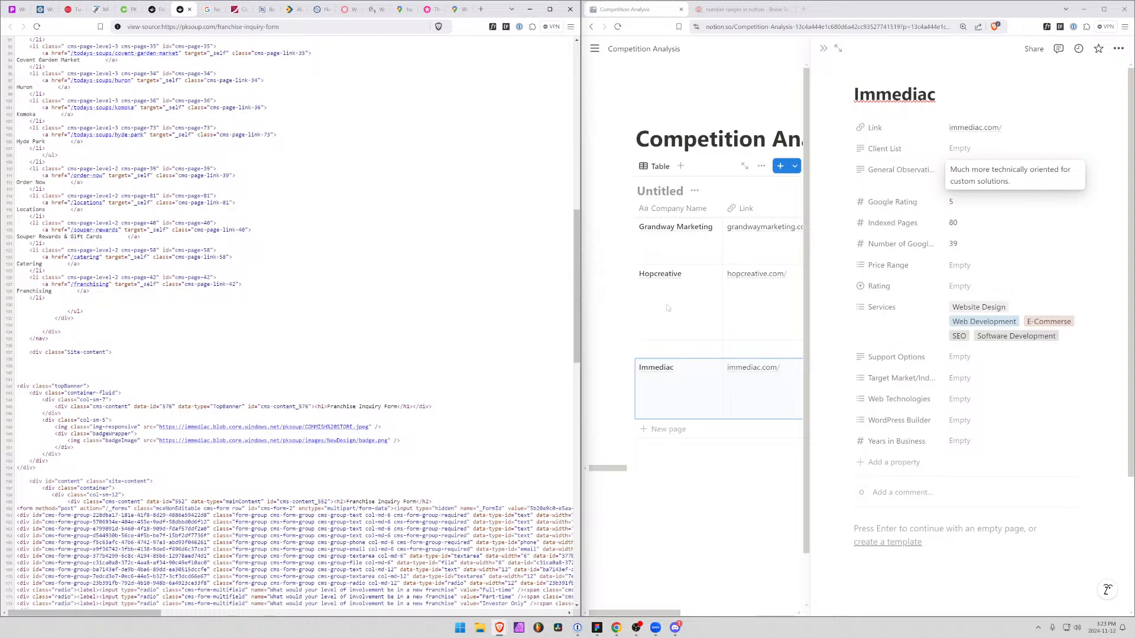
Create and assign the option "Custom?" in Immediac's Web Technologies property, and close the page source tab
left_click(955, 399)
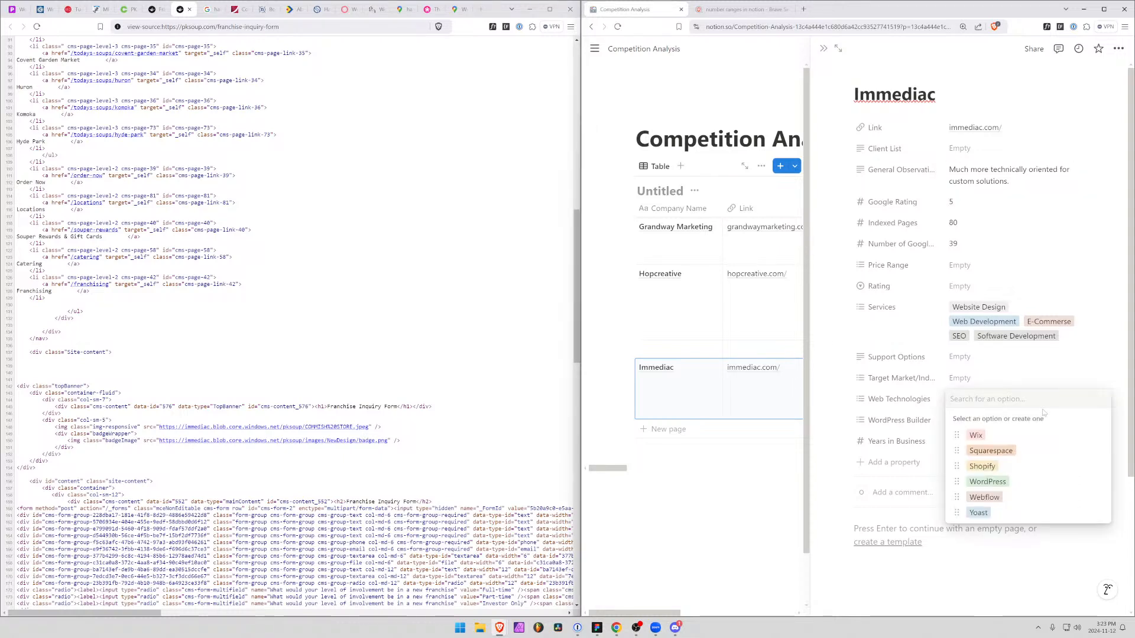
type("CUSTOM")
key("BackSpace")
key("BackSpace")
key("BackSpace")
key("BackSpace")
key("BackSpace")
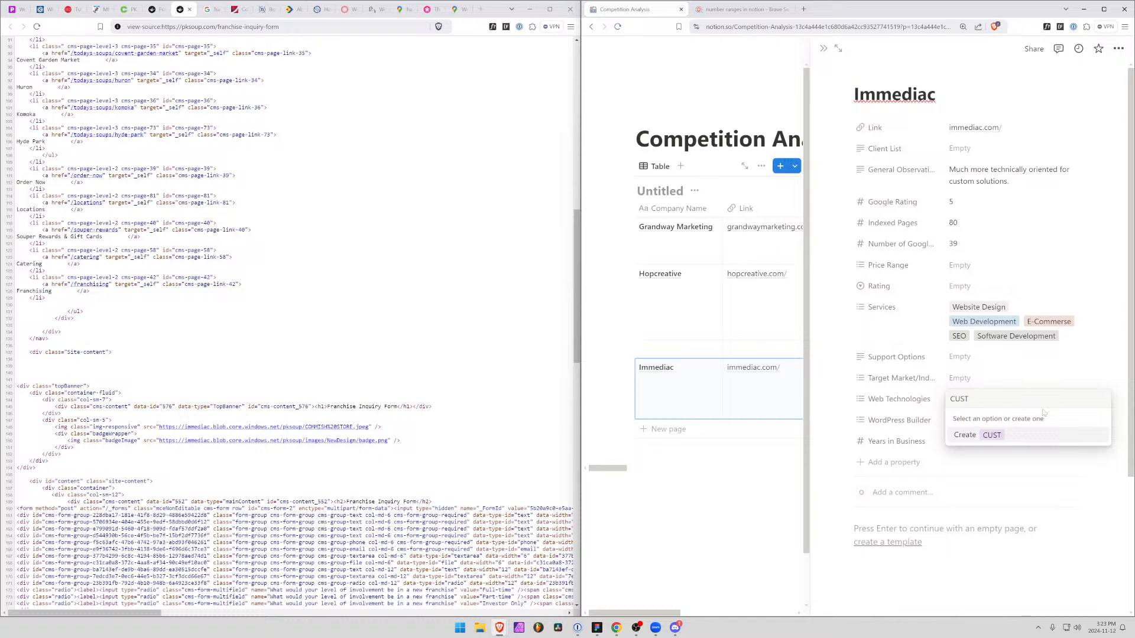
type("ustom?")
key("Return")
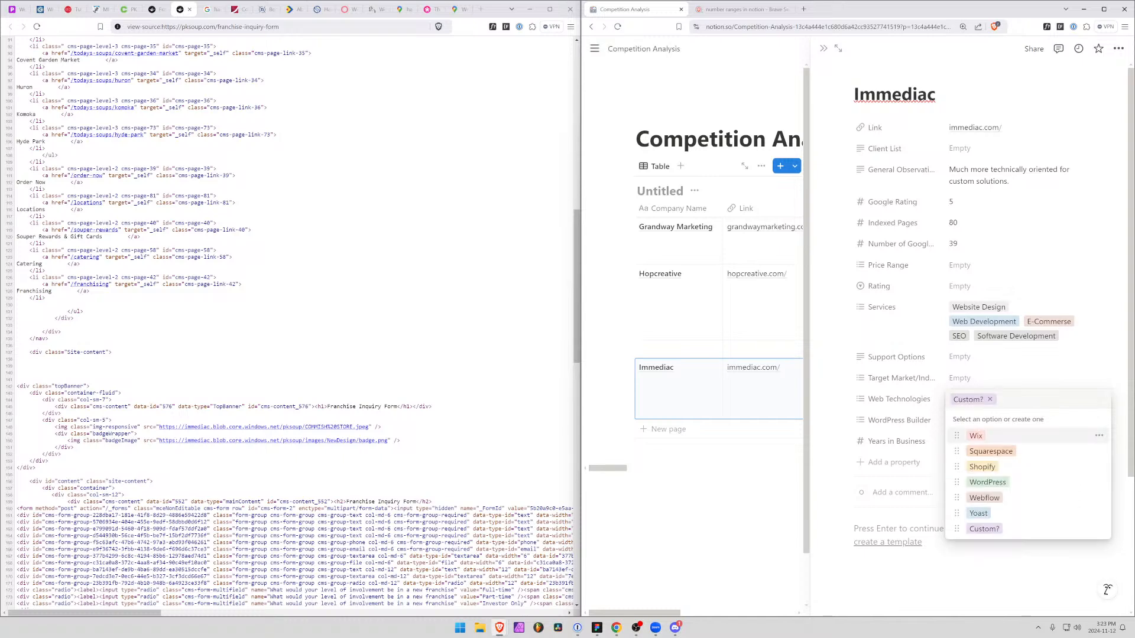
left_click(189, 9)
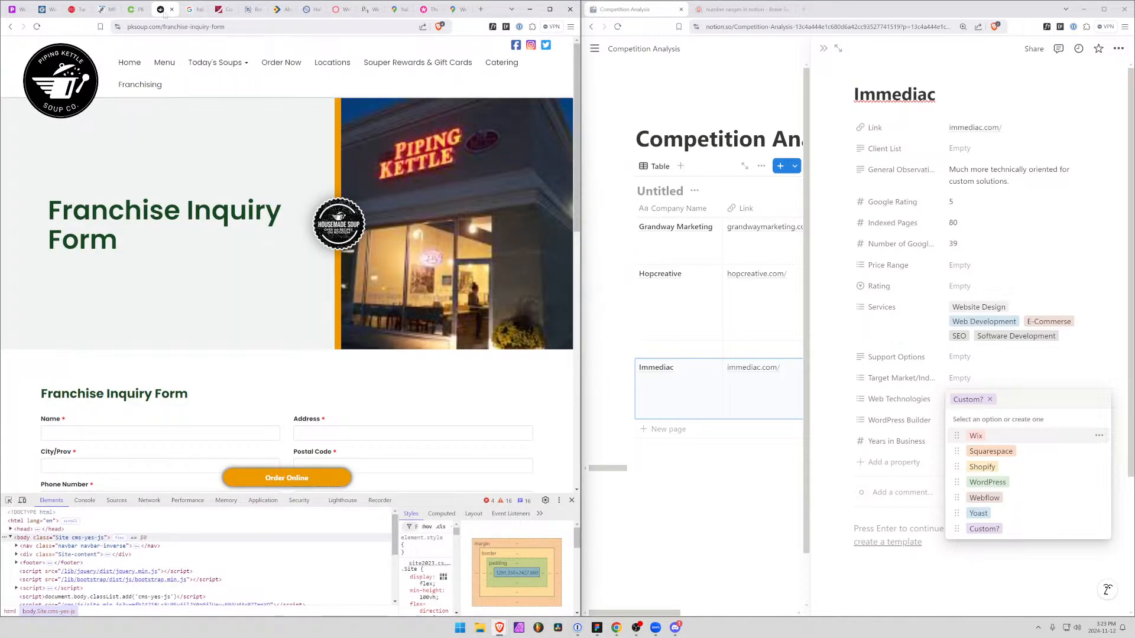
left_click(834, 360)
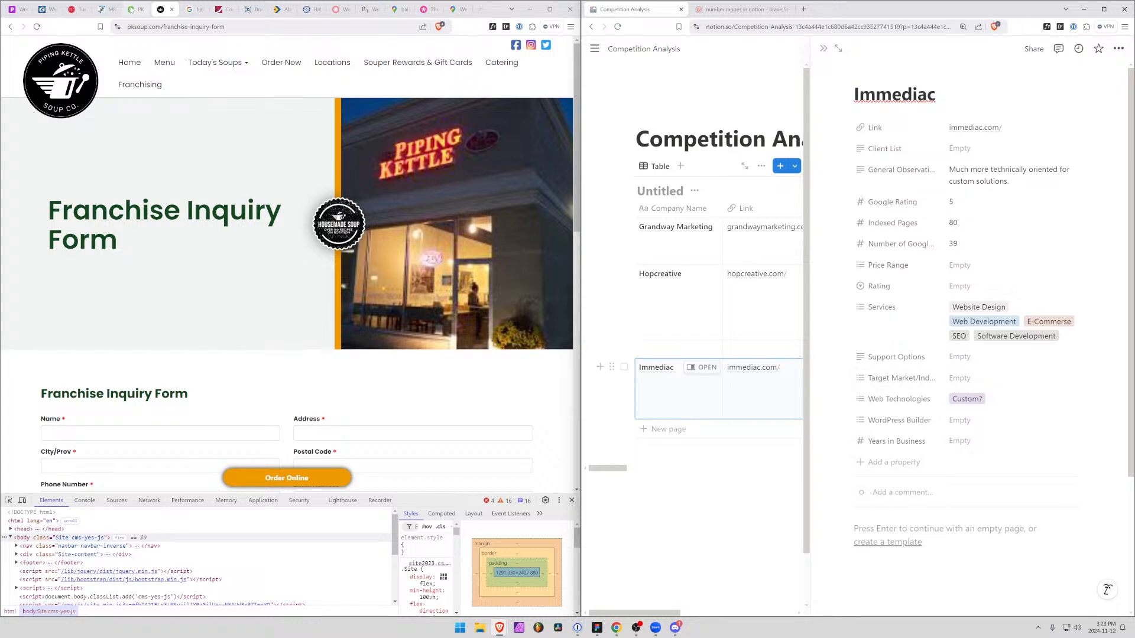
Go back to immediac's Piping Kettle case study and view the pages listed under Company
left_click(140, 10)
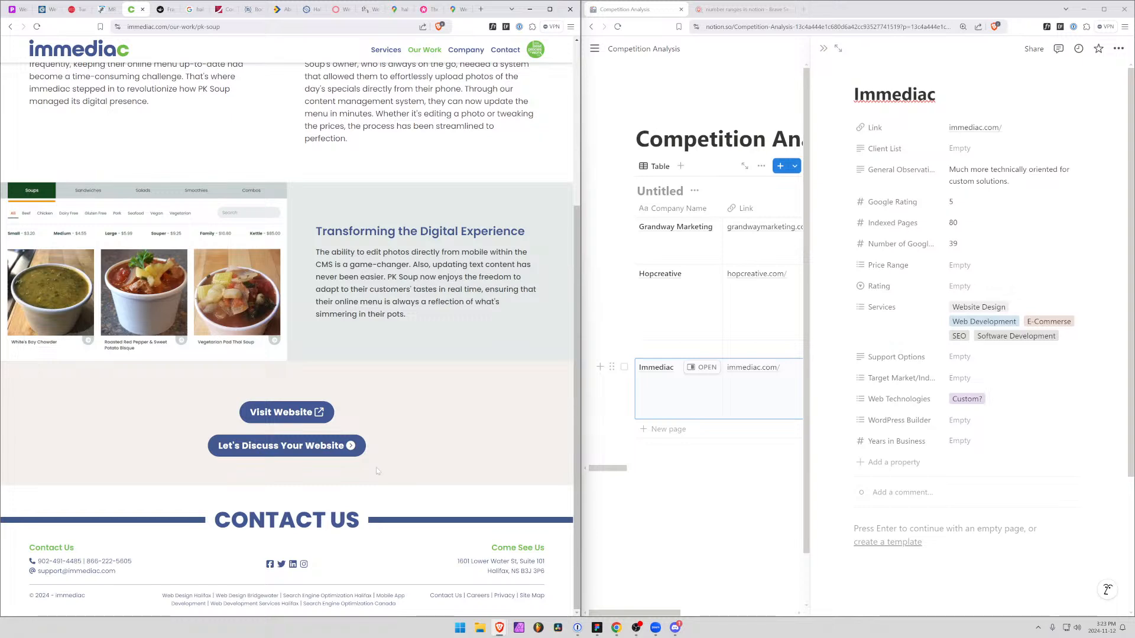
scroll(373, 462, "up", 5)
mouse_move(390, 84)
mouse_move(436, 63)
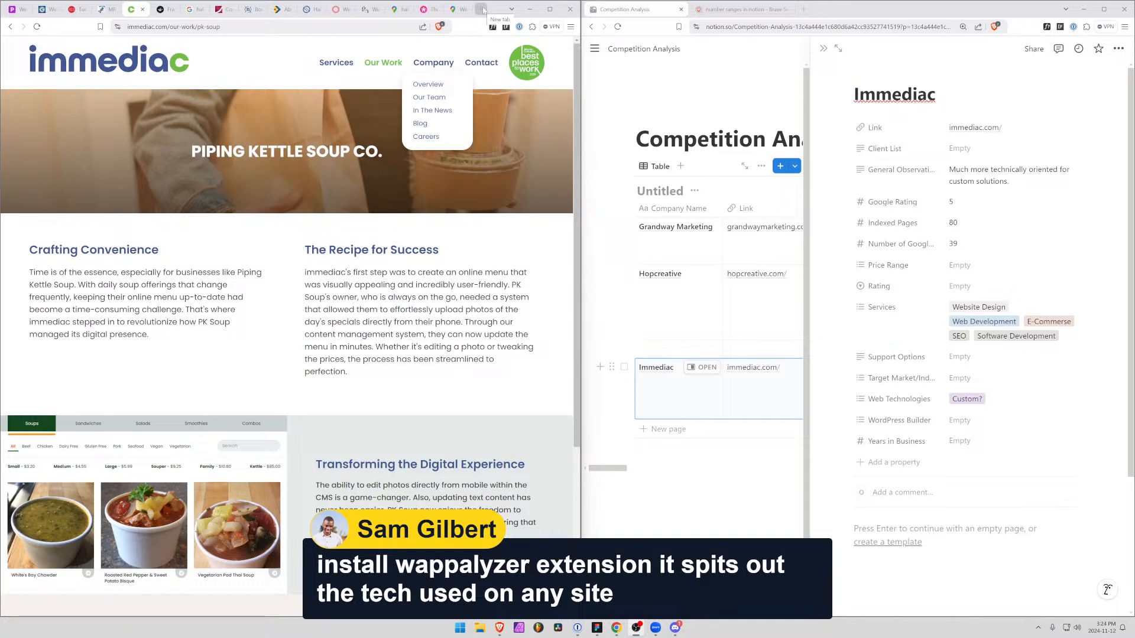
Open the browser's extension management page
left_click(570, 27)
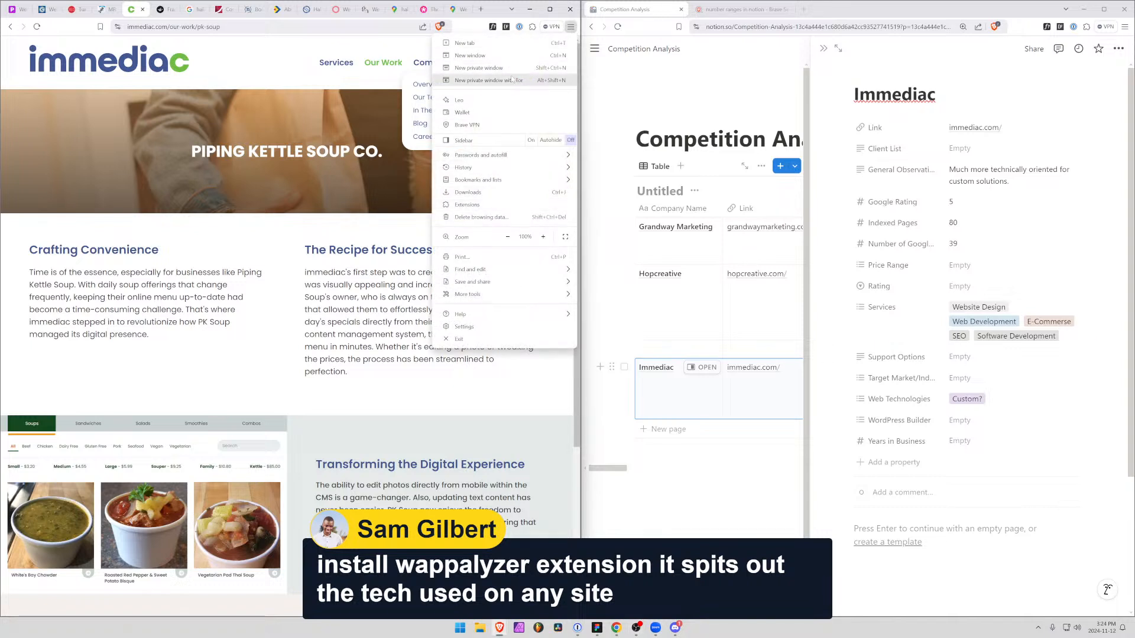
left_click(501, 207)
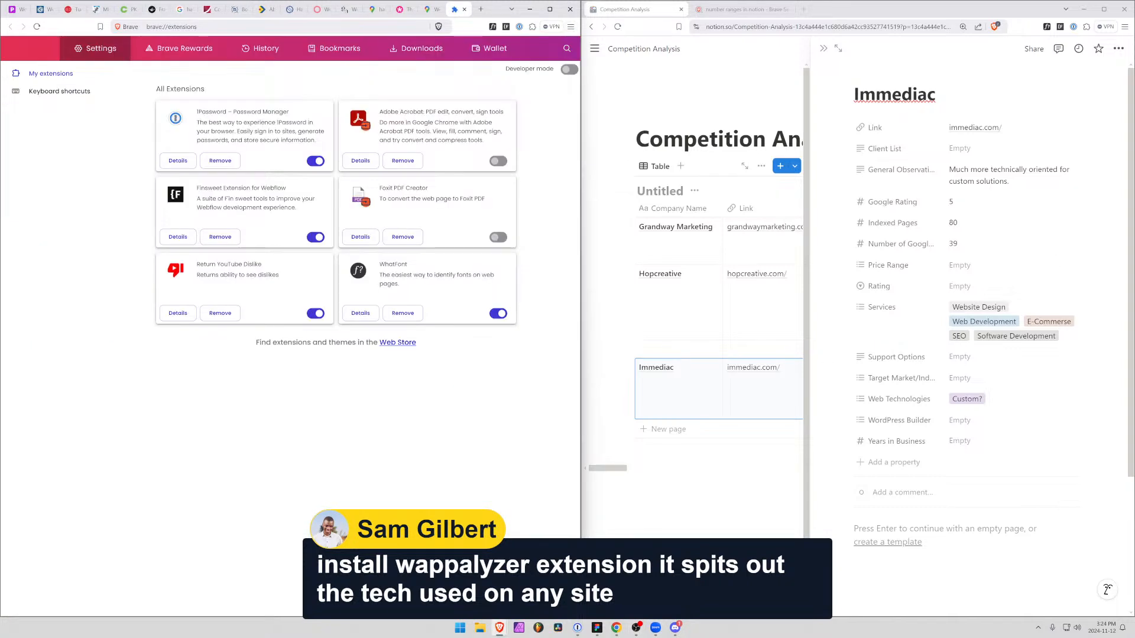
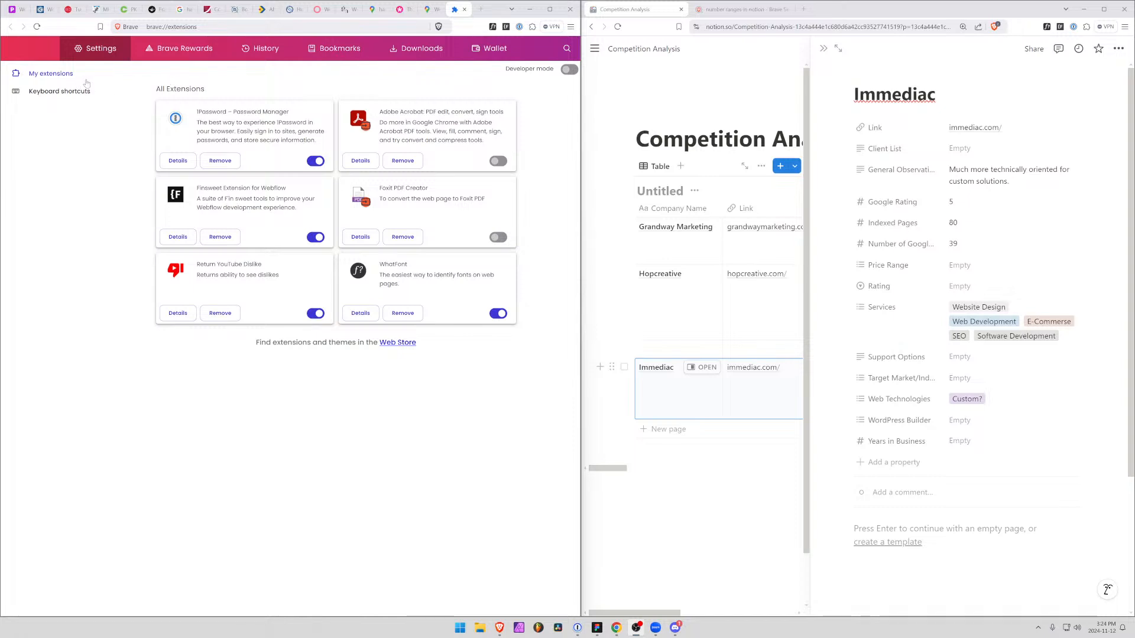
Look for Wappalyzer among the installed extensions, and open its listing in the Chrome Web Store
left_click(565, 49)
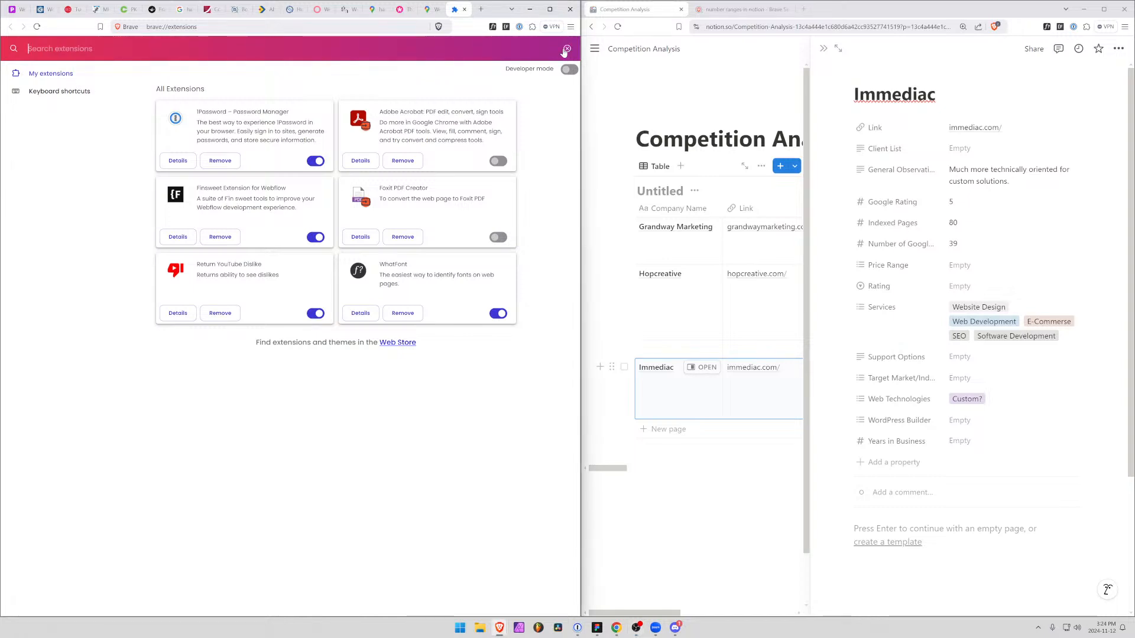
type("wappaly")
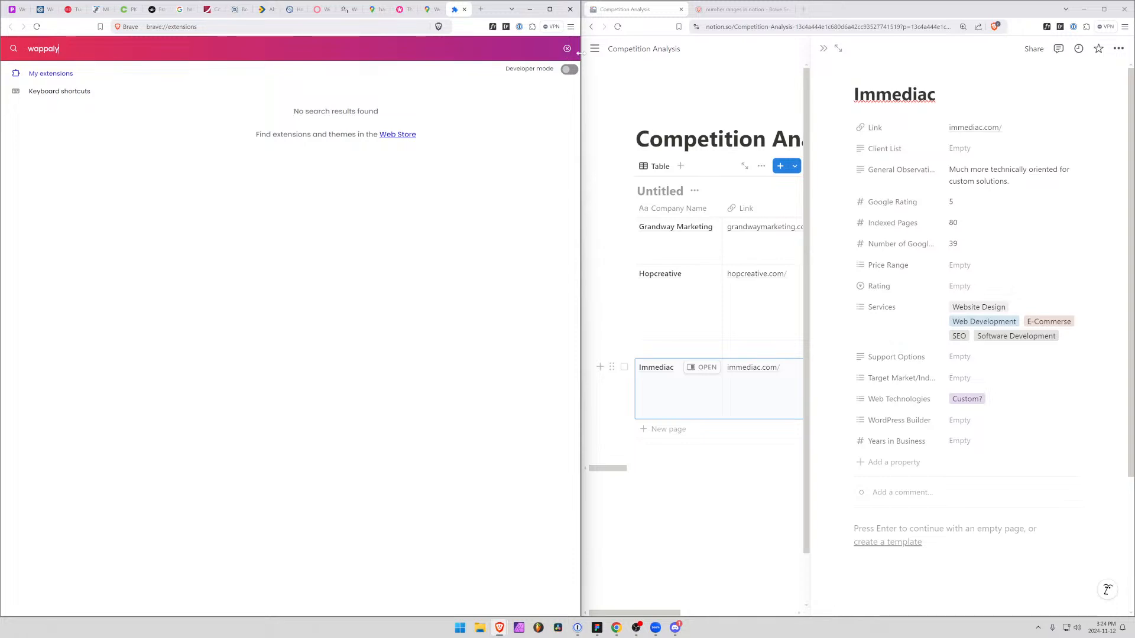
left_click(391, 135)
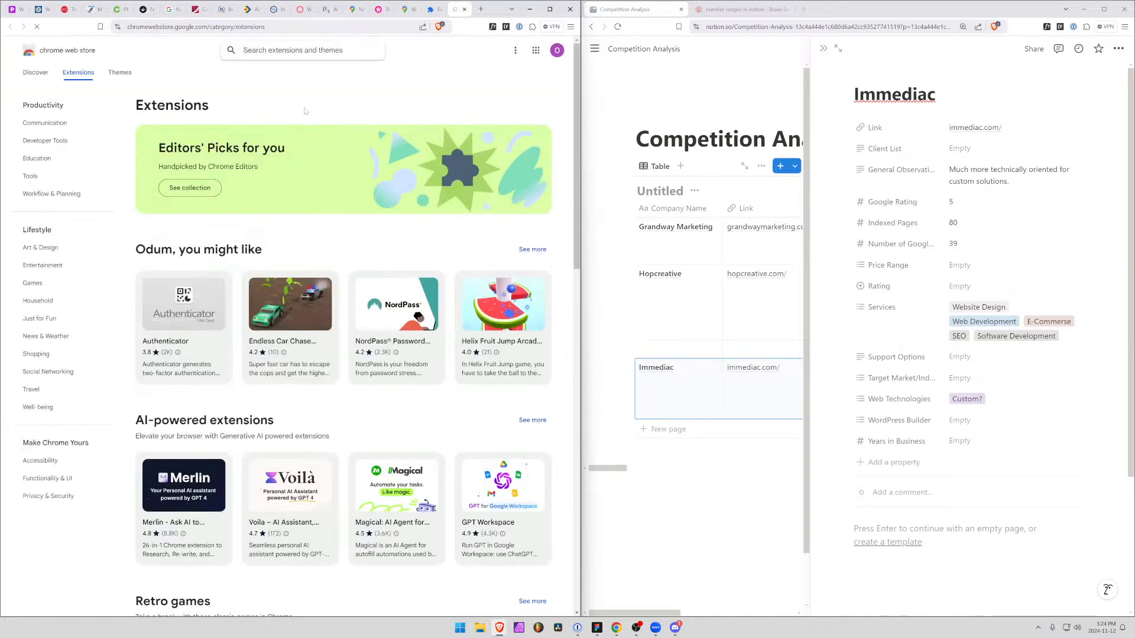
left_click(302, 50)
type("wappa")
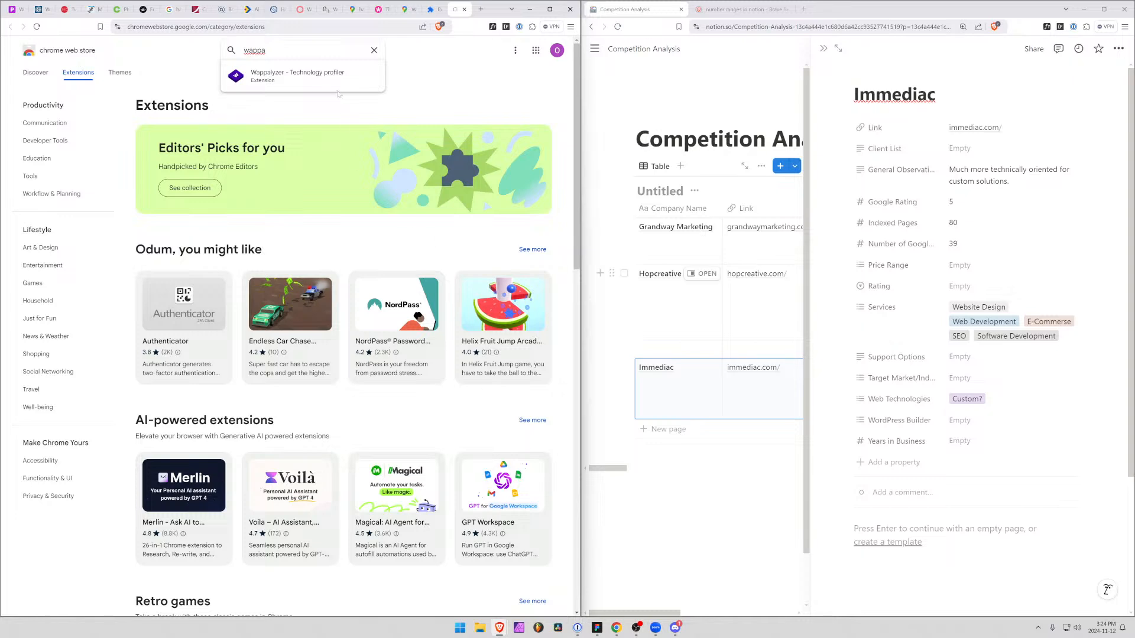
left_click(331, 75)
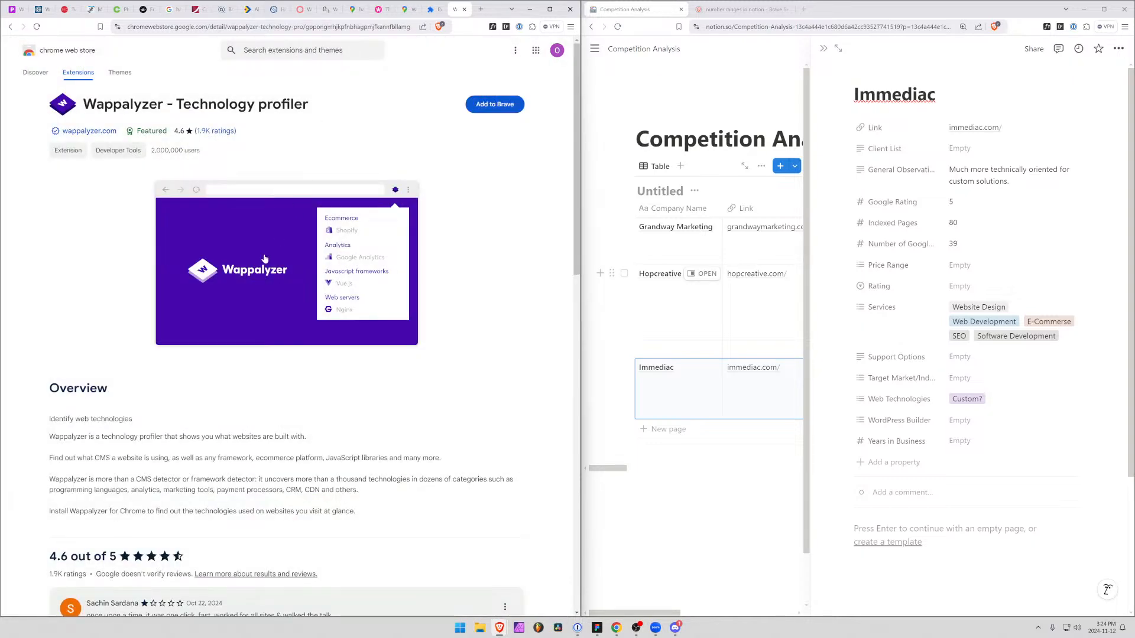
Install the Wappalyzer - Technology profiler extension in Brave, and browse its reviews while it downloads
left_click(497, 108)
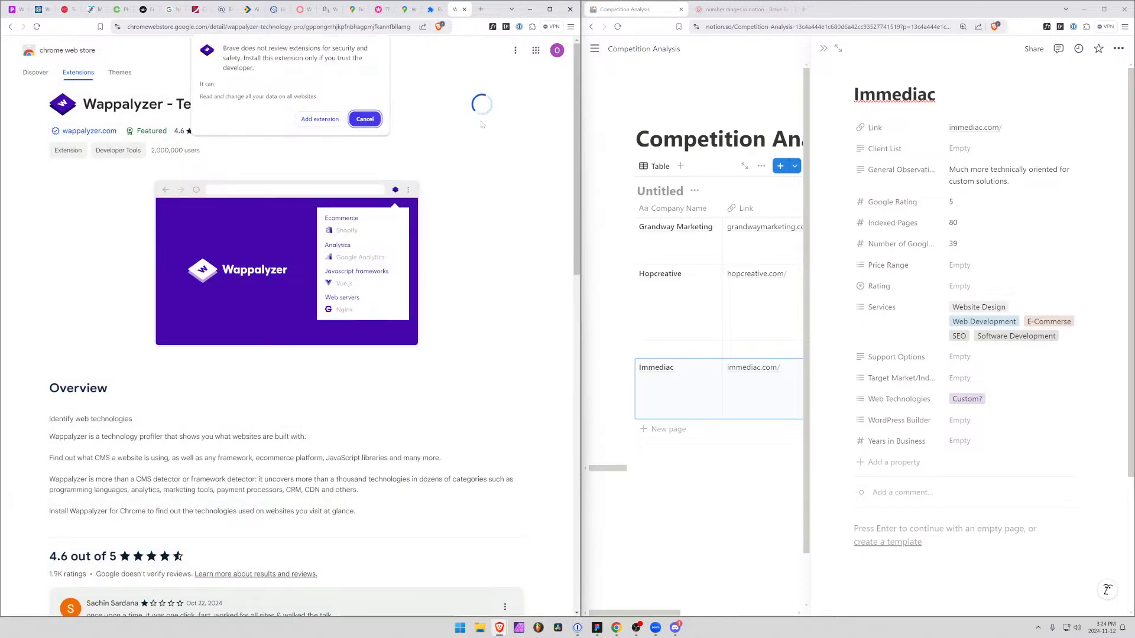
left_click(320, 123)
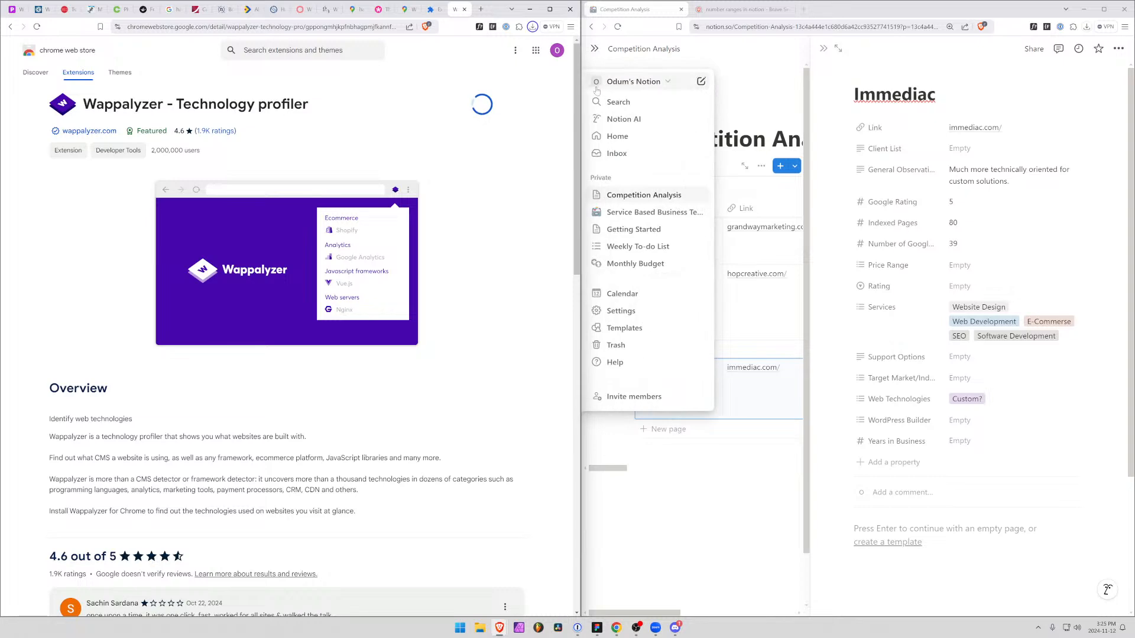
scroll(258, 474, "down", 5)
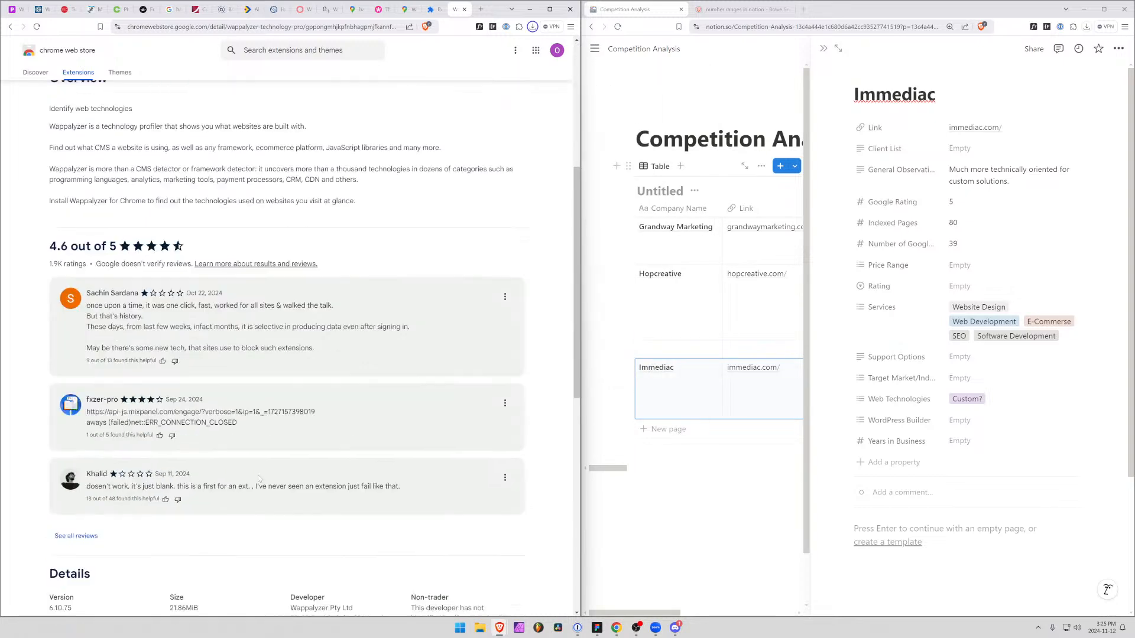
scroll(257, 474, "up", 5)
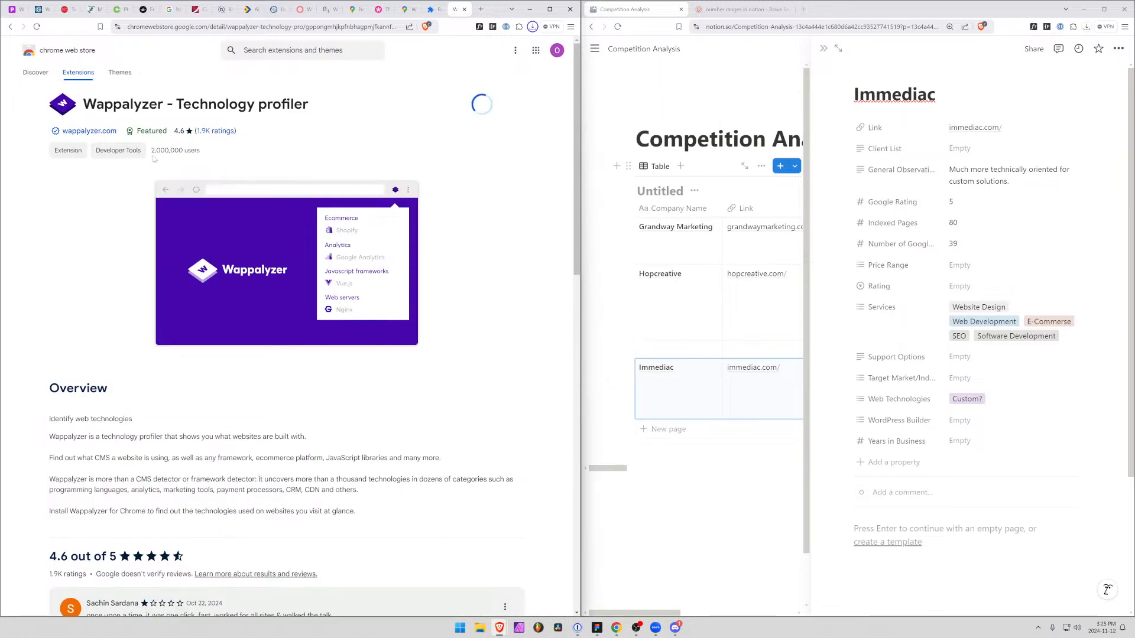
scroll(120, 342, "down", 5)
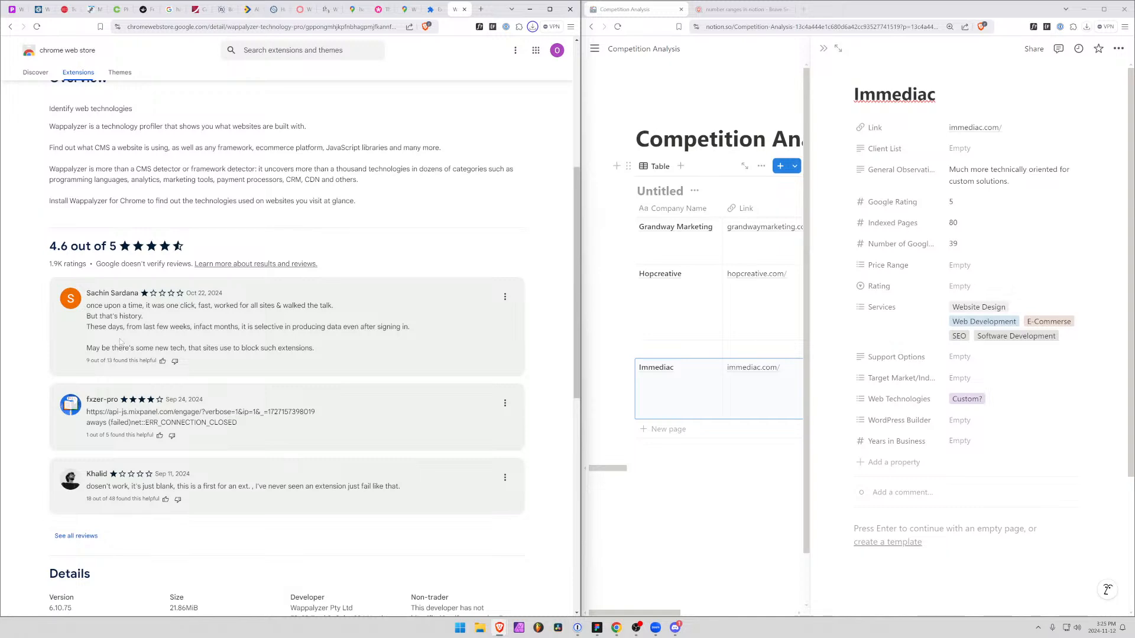
scroll(120, 341, "up", 5)
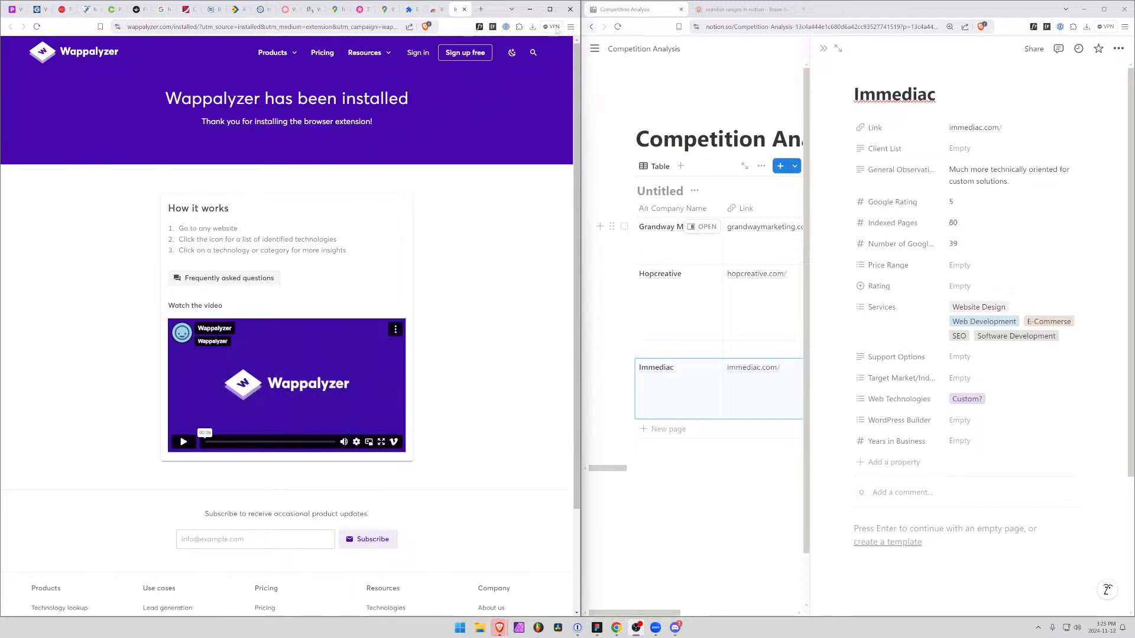
Pin the Wappalyzer extension so it stays accessible in the browser
left_click(519, 27)
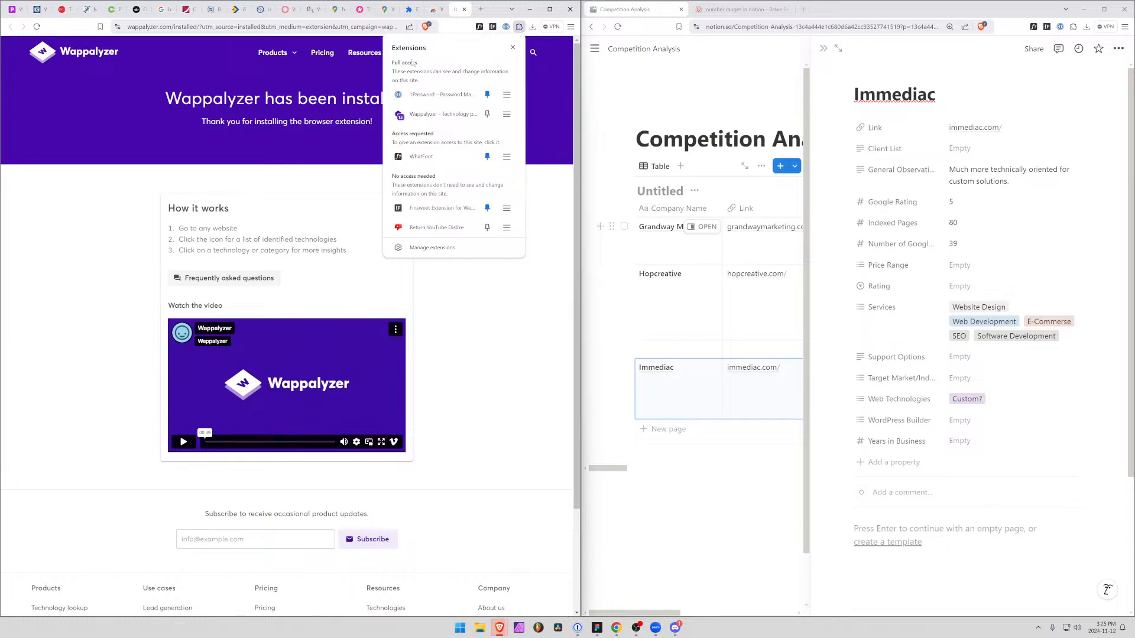
left_click(487, 115)
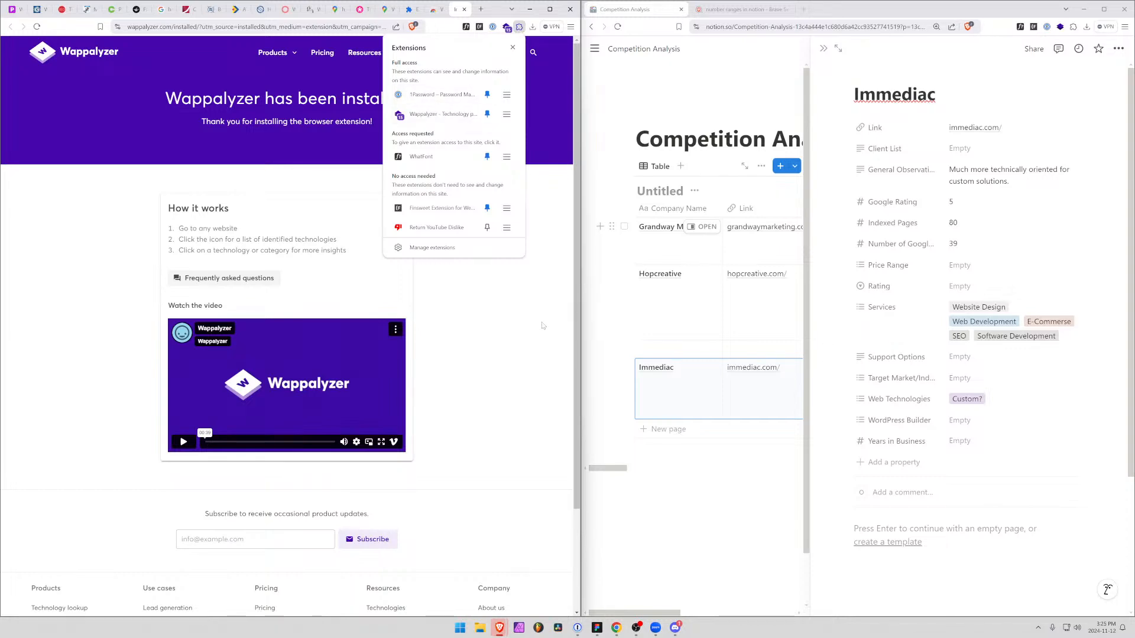
left_click(542, 326)
Go to Immediac's homepage and examine the full list of technologies Wappalyzer detects there
left_click(113, 10)
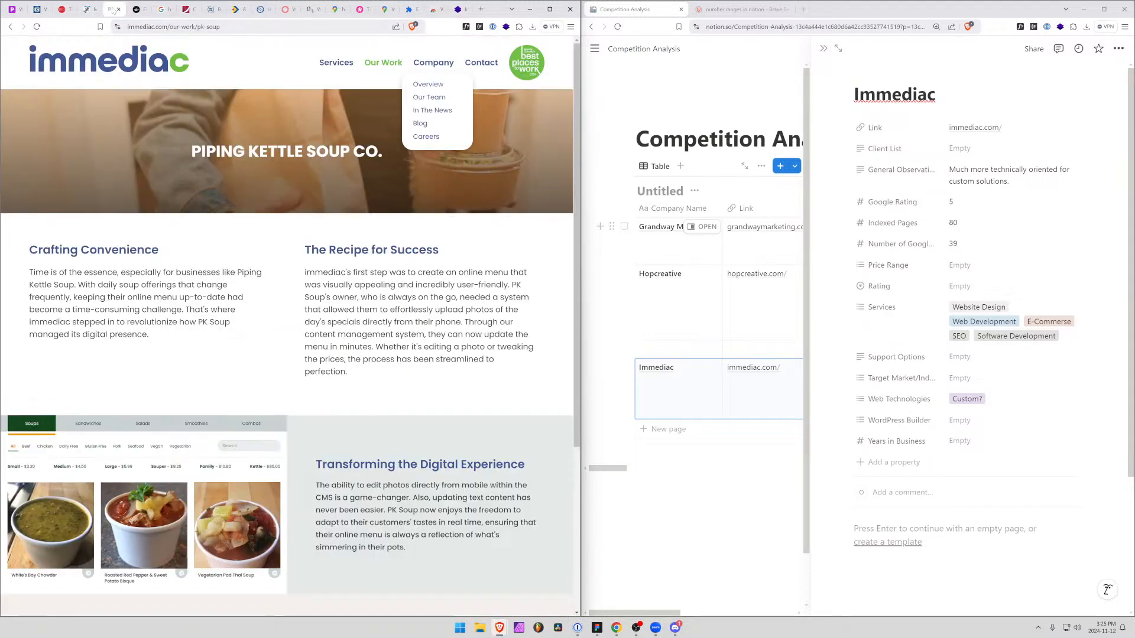
left_click(108, 64)
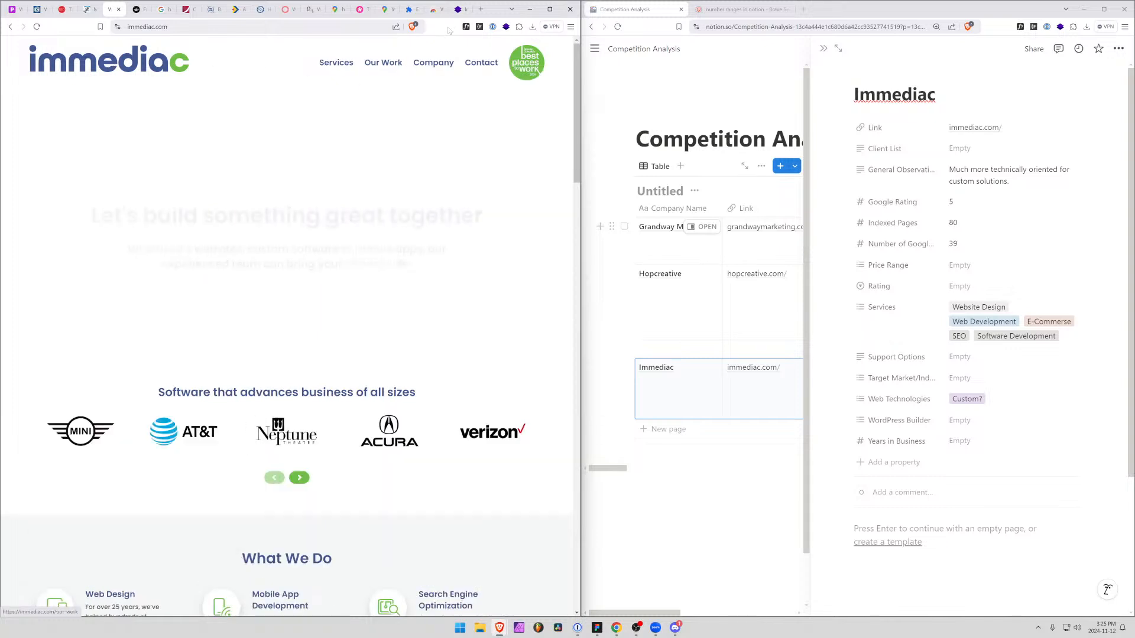
left_click(506, 27)
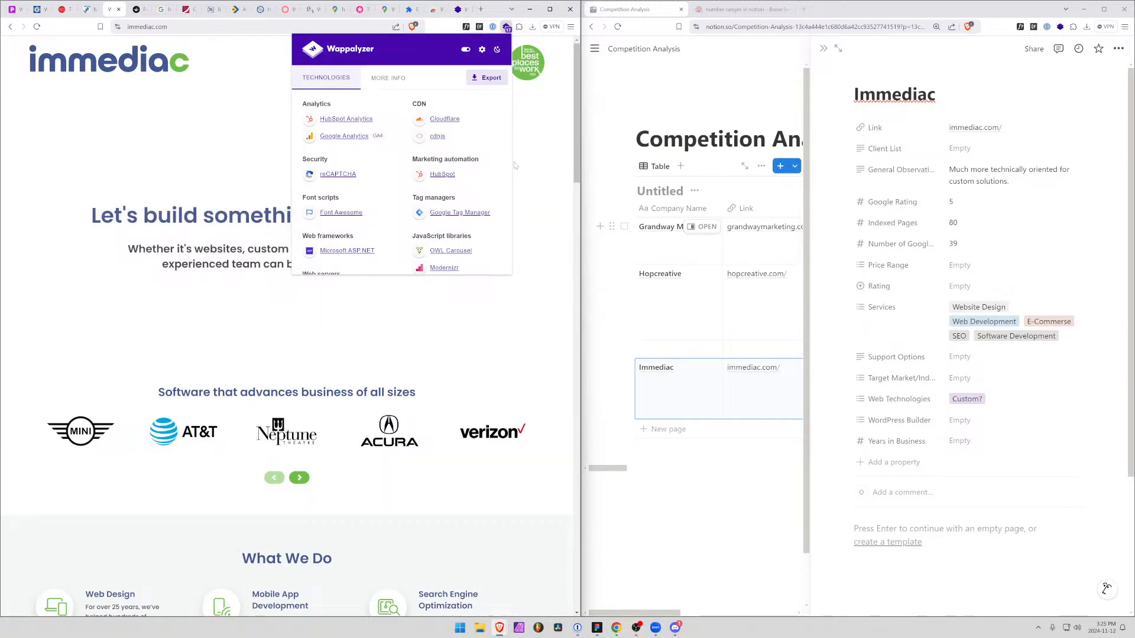
scroll(405, 224, "down", 3)
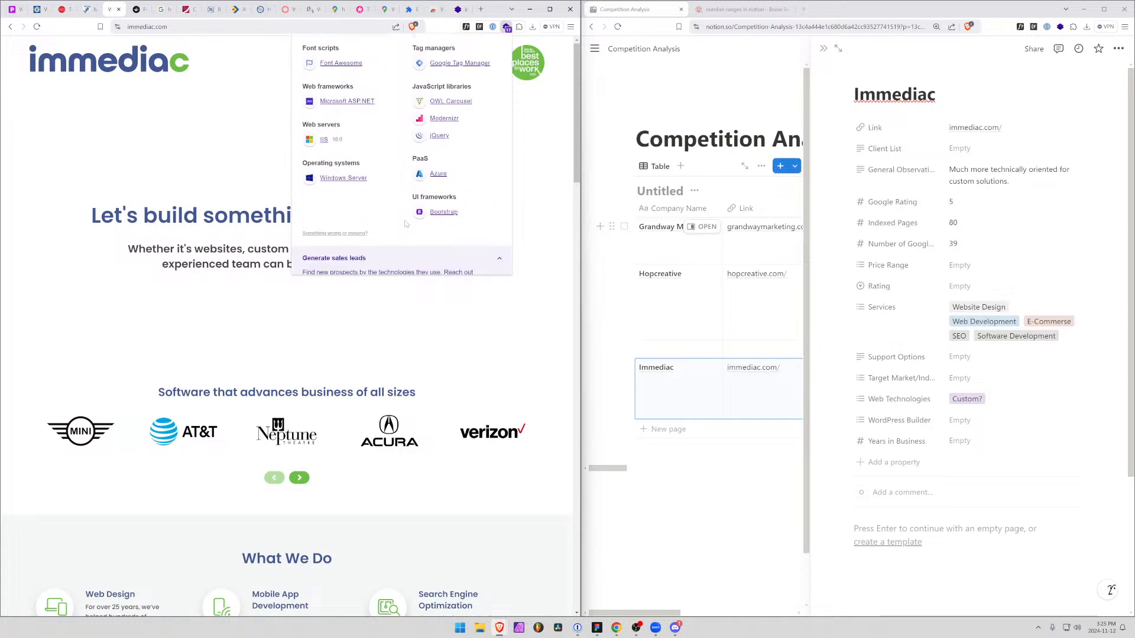
scroll(405, 224, "up", 3)
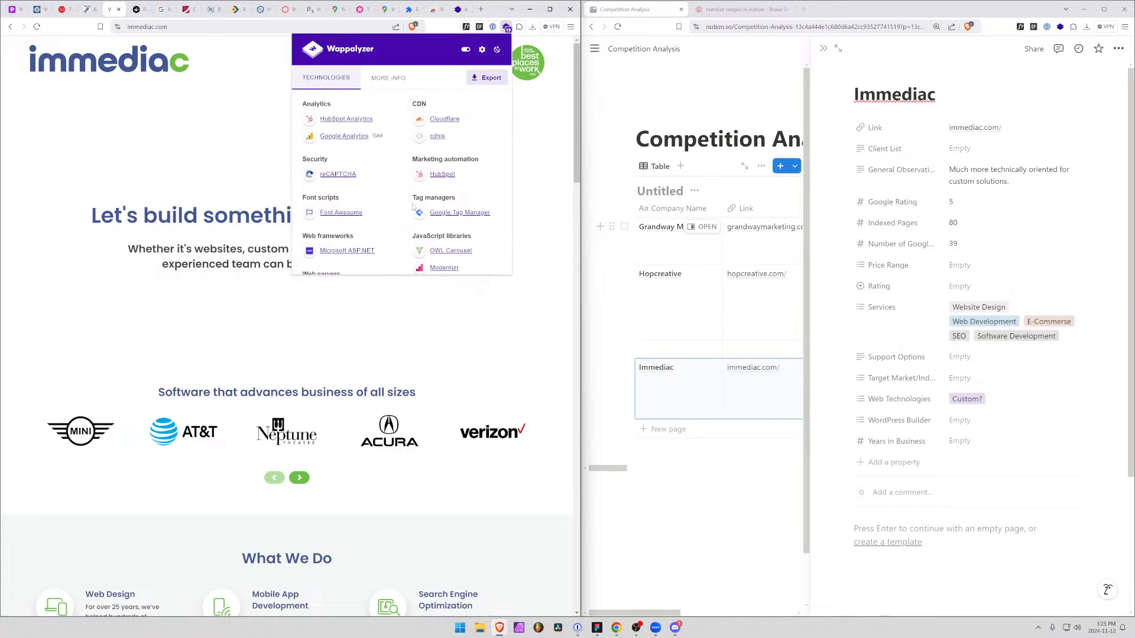
scroll(449, 189, "down", 2)
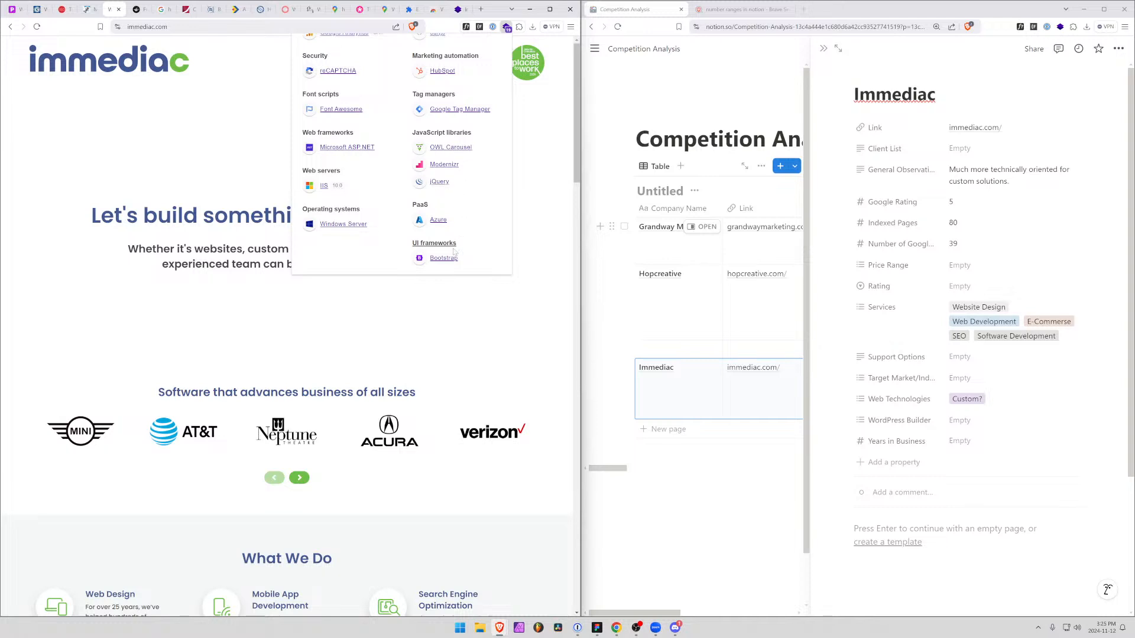
scroll(455, 253, "down", 2)
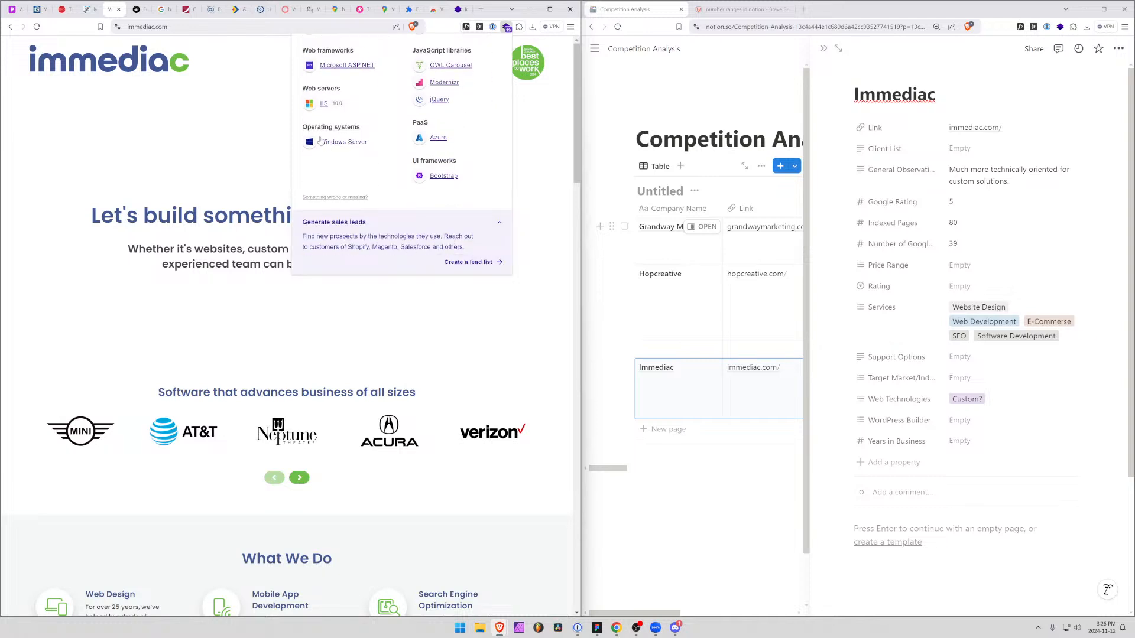
scroll(343, 165, "up", 5)
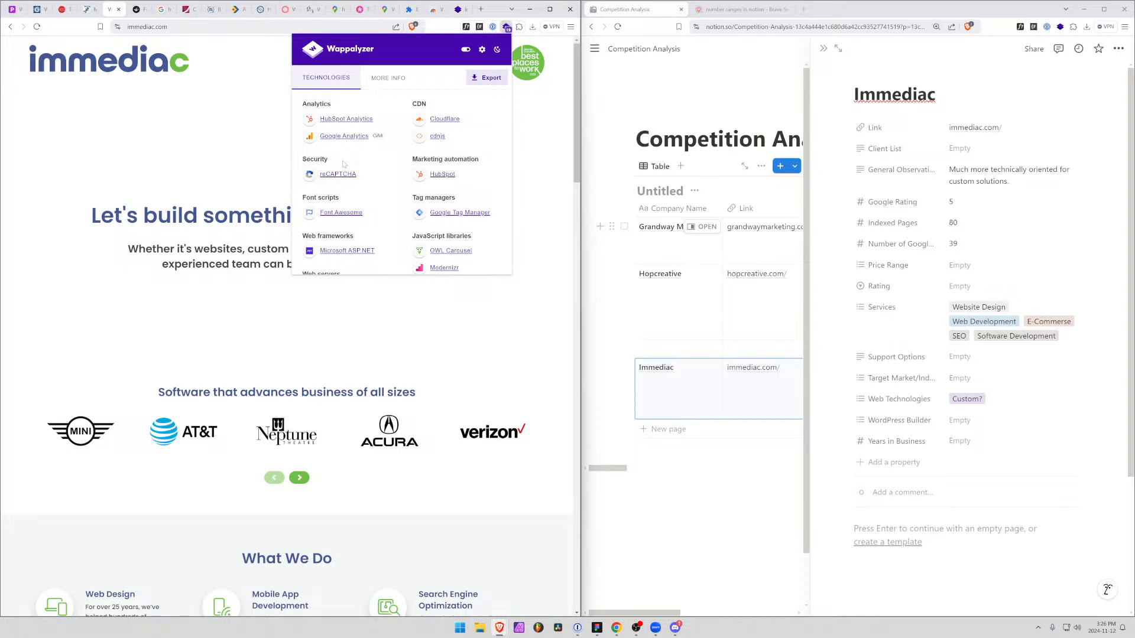
scroll(343, 164, "down", 3)
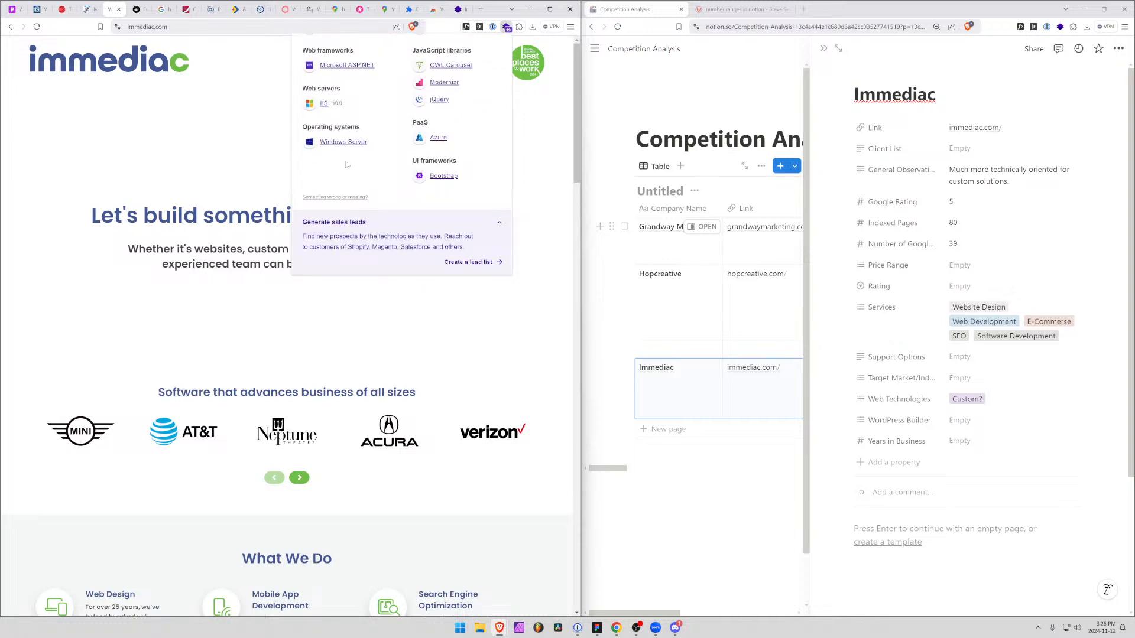
scroll(346, 166, "up", 5)
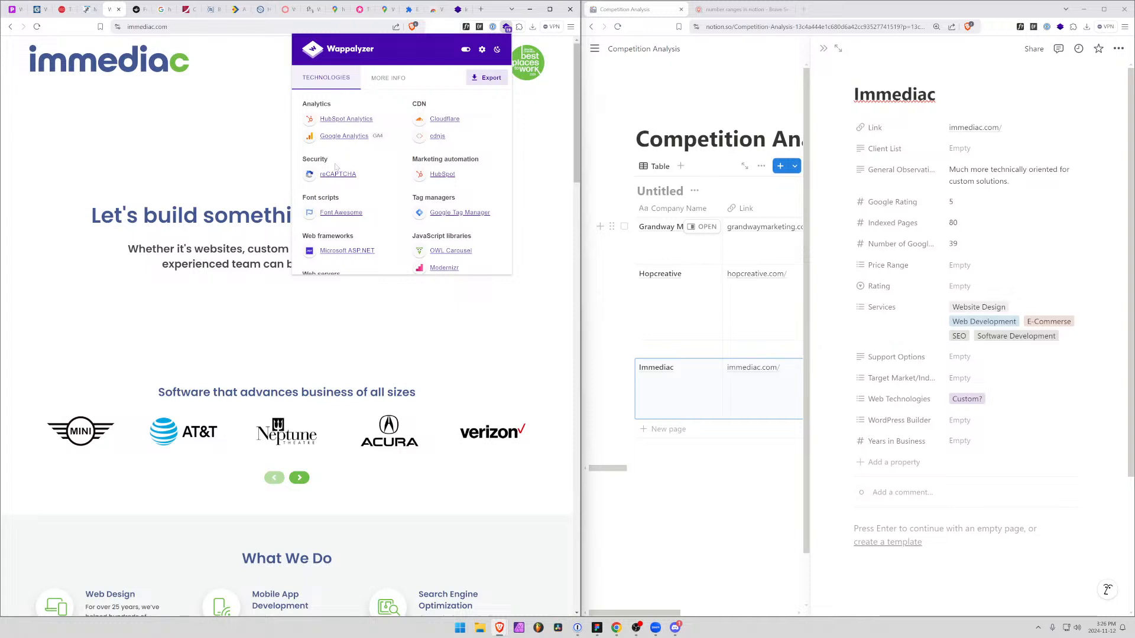
Examine the technologies Wappalyzer detects on the Piixel homepage for comparison, and return to Immediac's homepage
left_click(12, 9)
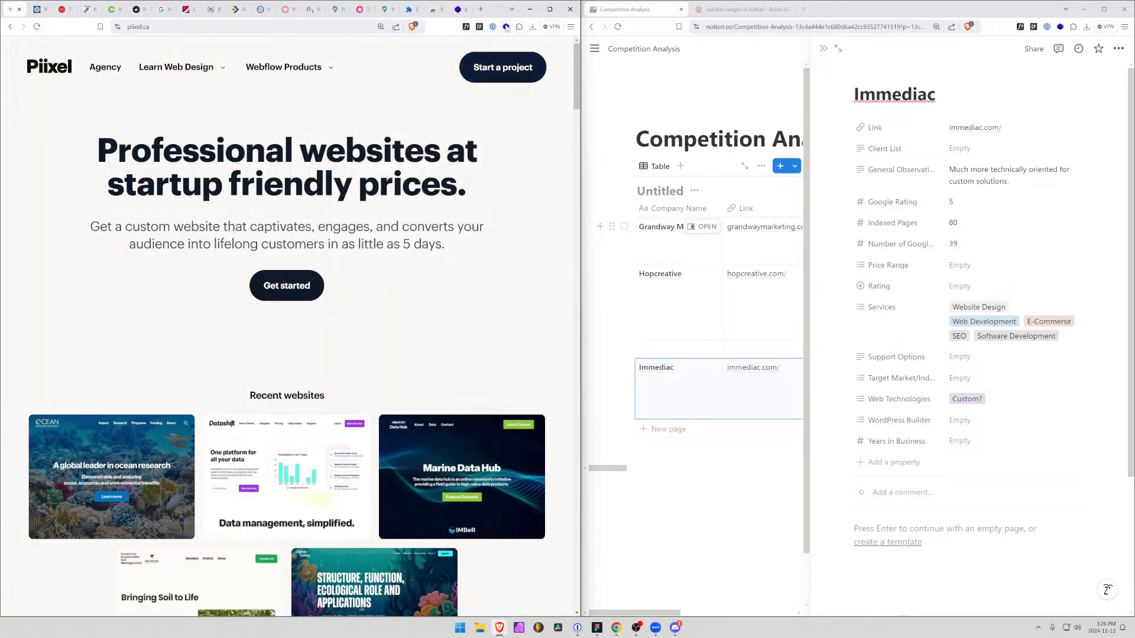
left_click(506, 26)
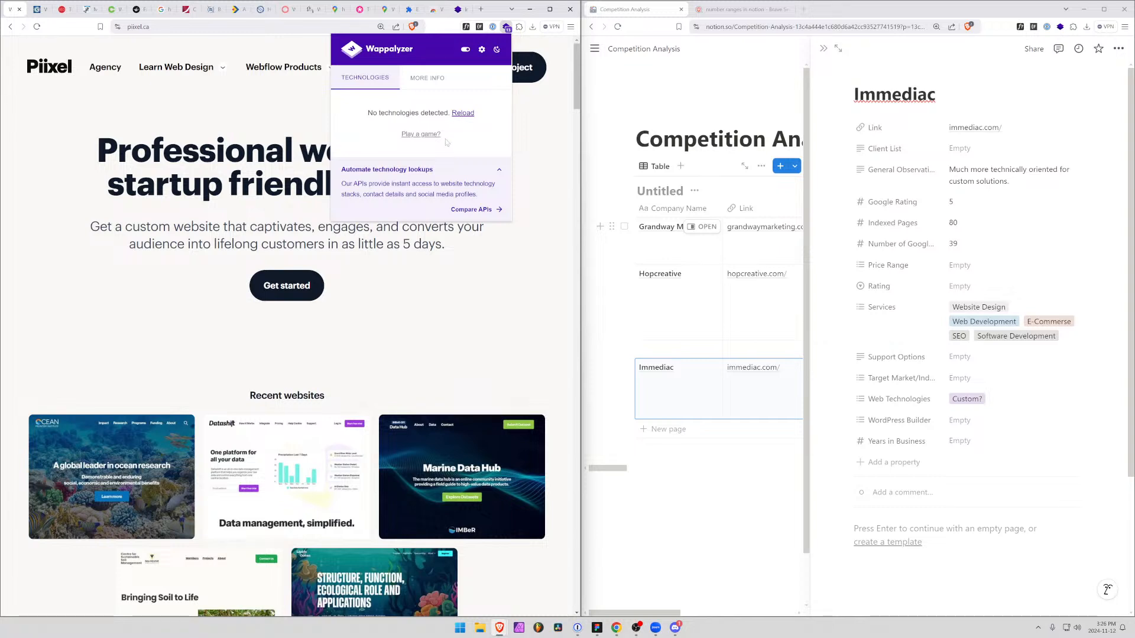
left_click_drag(321, 153, 305, 153)
left_click(506, 27)
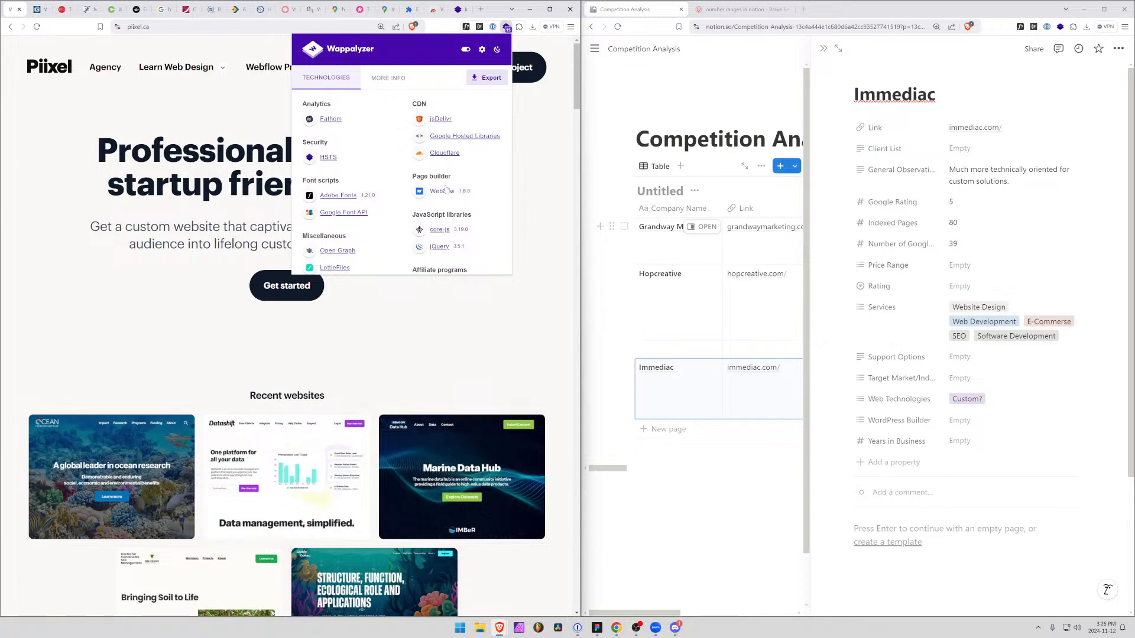
scroll(448, 188, "down", 2)
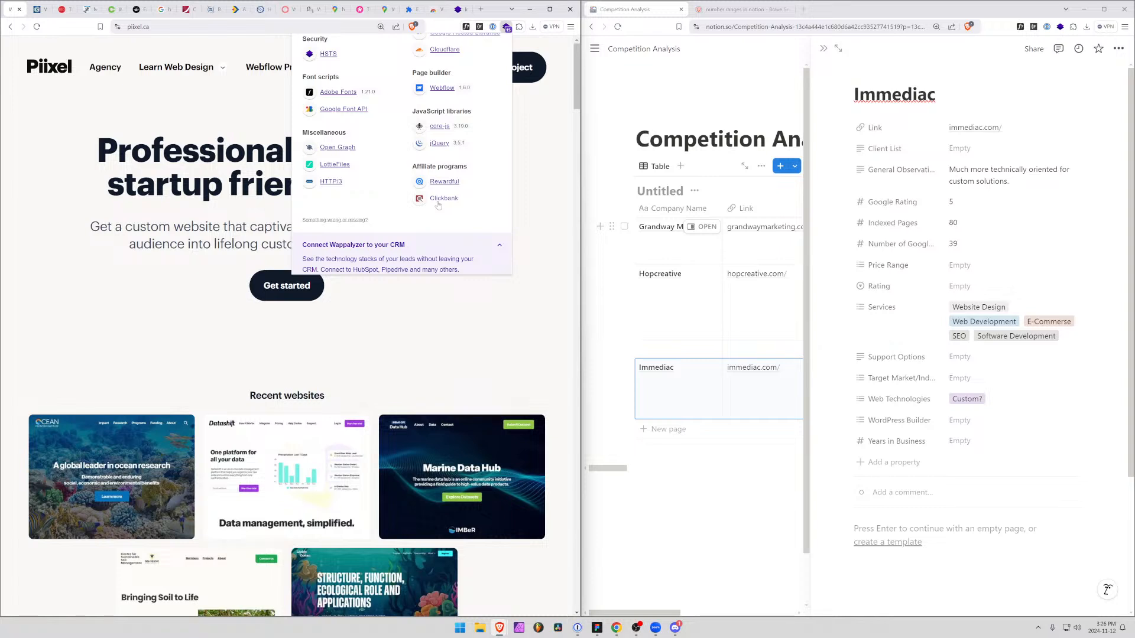
scroll(358, 198, "up", 2)
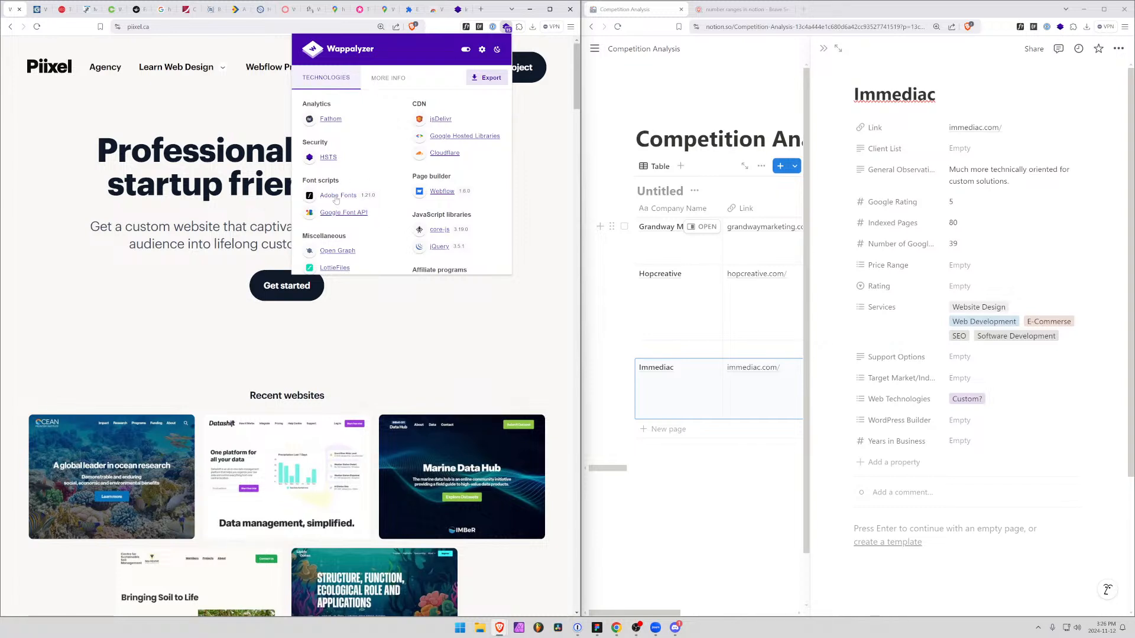
scroll(345, 203, "down", 3)
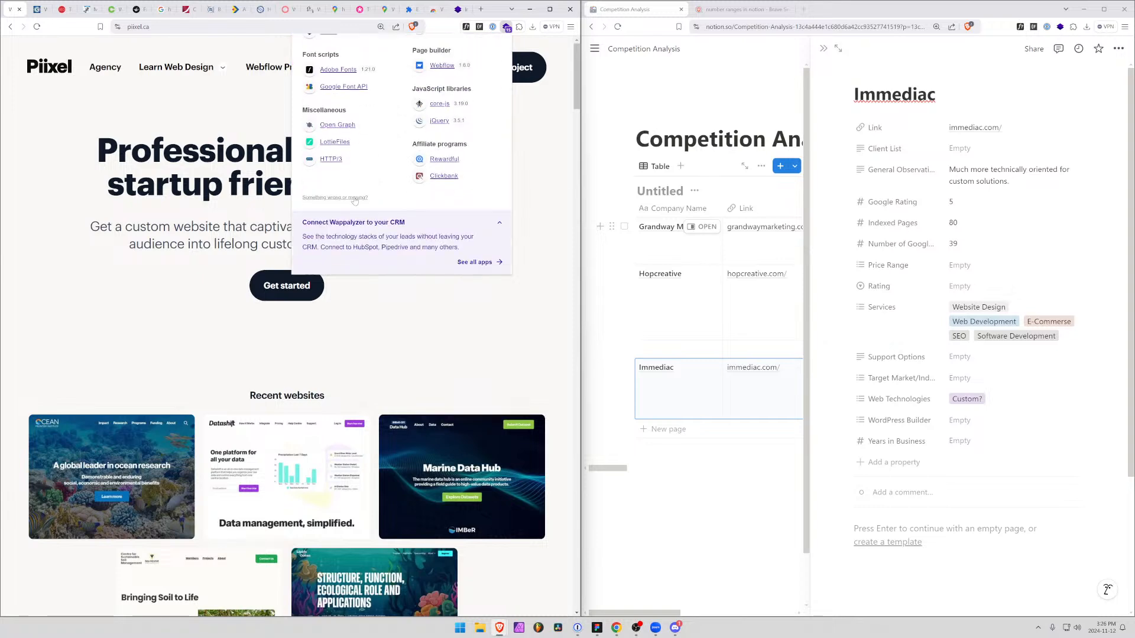
scroll(344, 204, "up", 3)
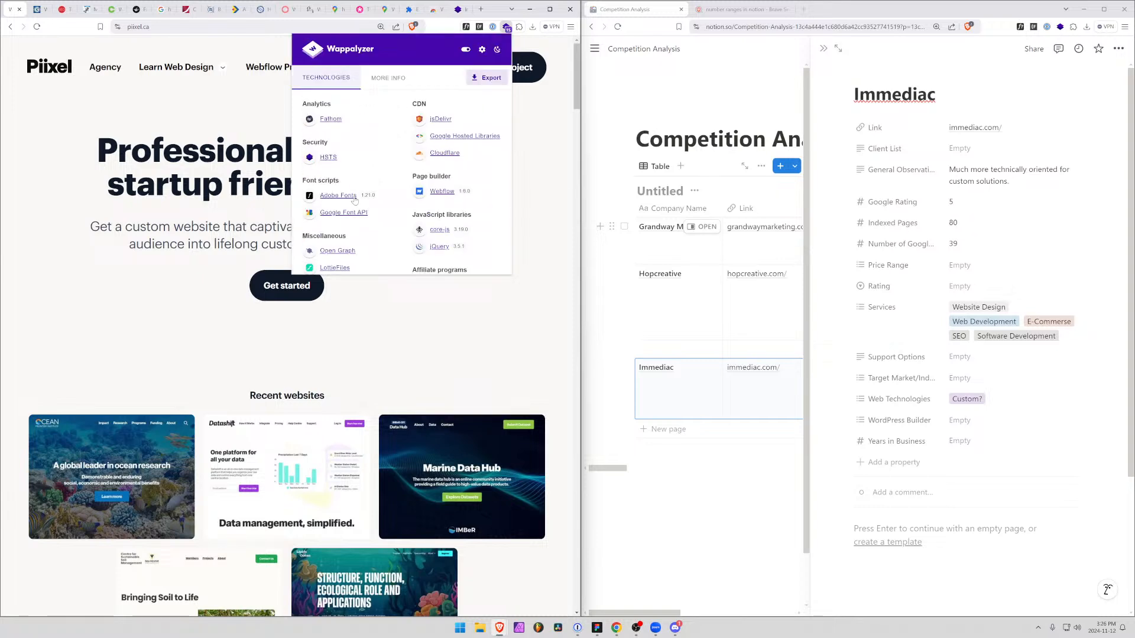
left_click(534, 175)
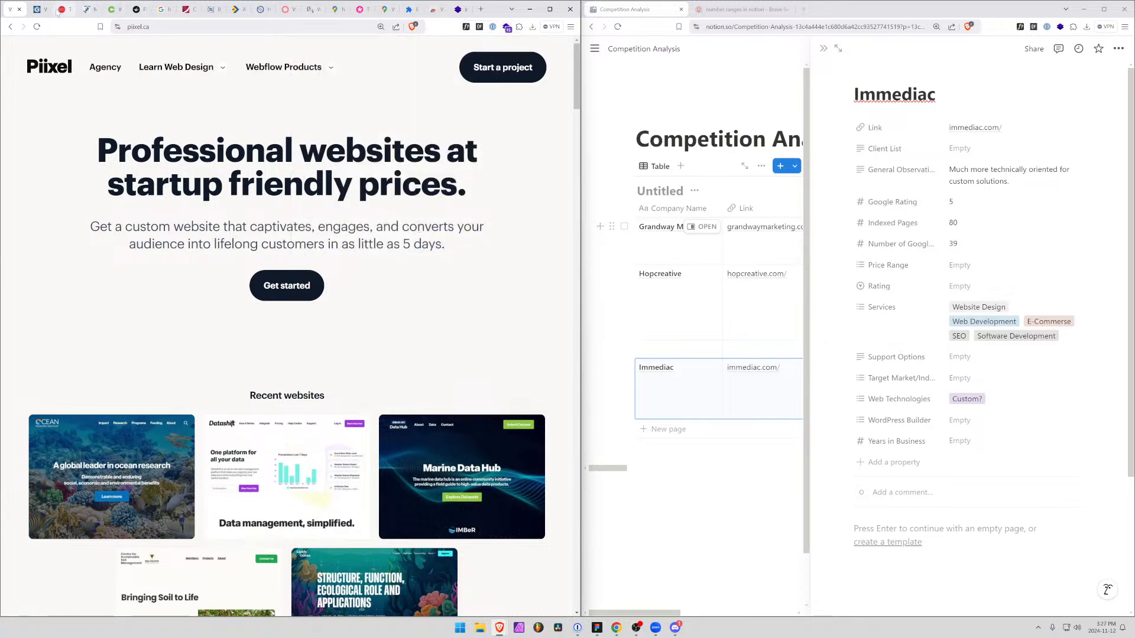
left_click(116, 10)
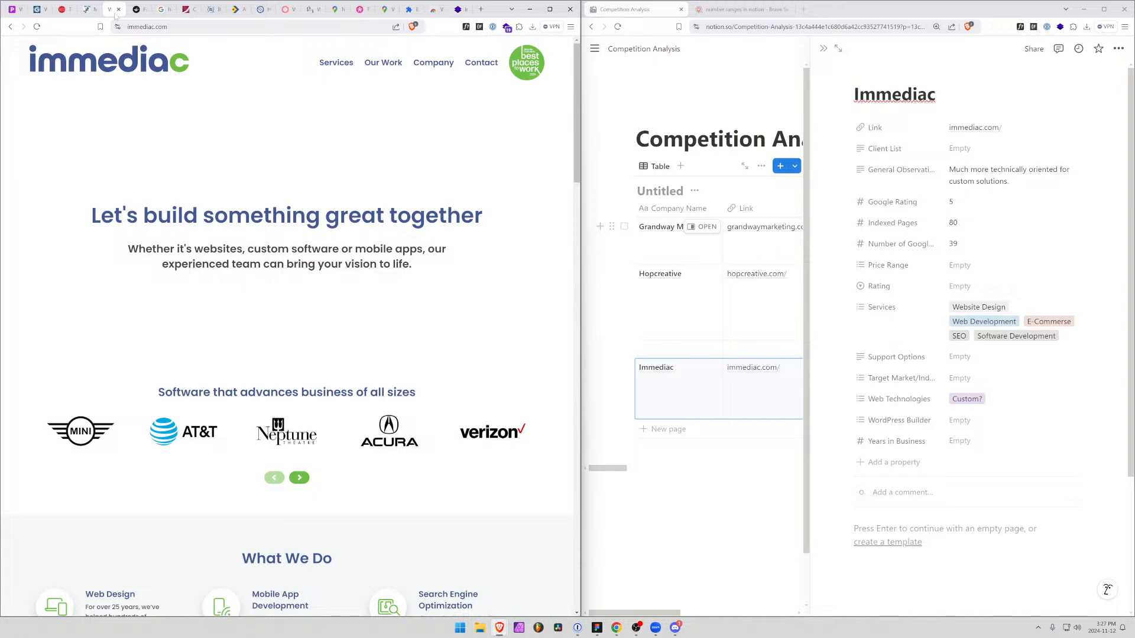